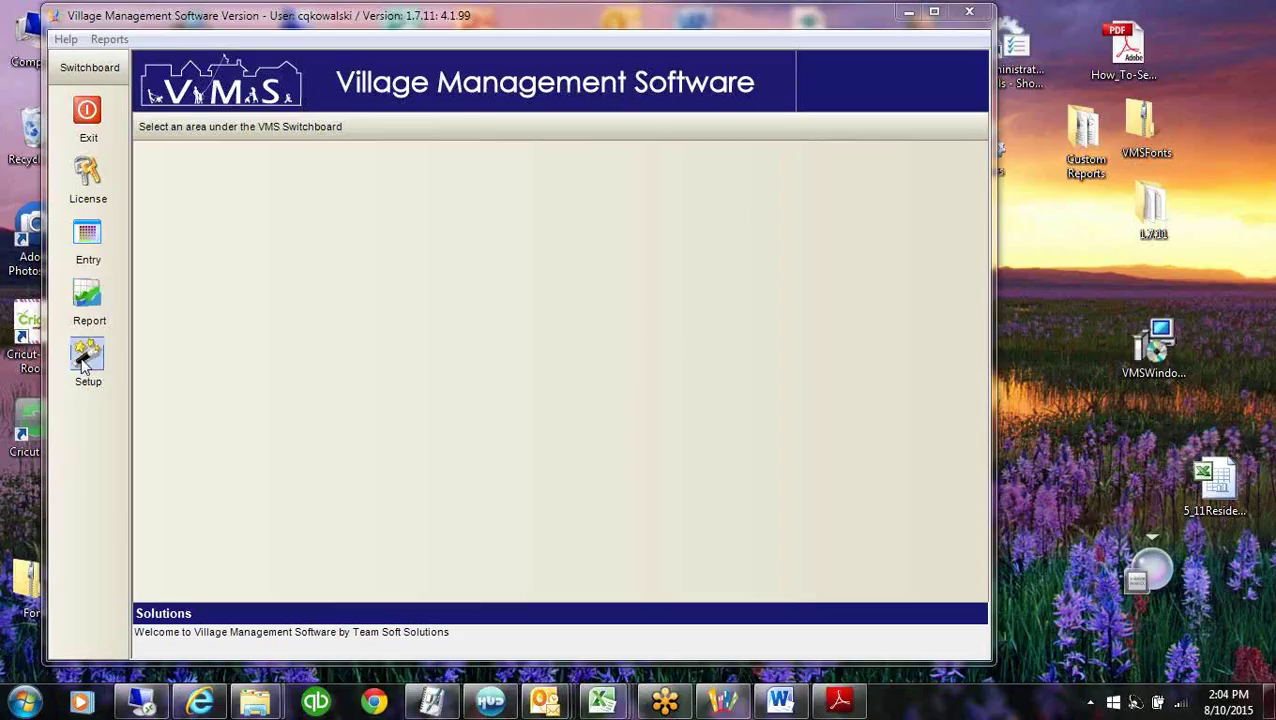
Show the System Setup options on the Switchboard and open the Help menu.
{"action": "left_click", "coordinate": [88, 355]}
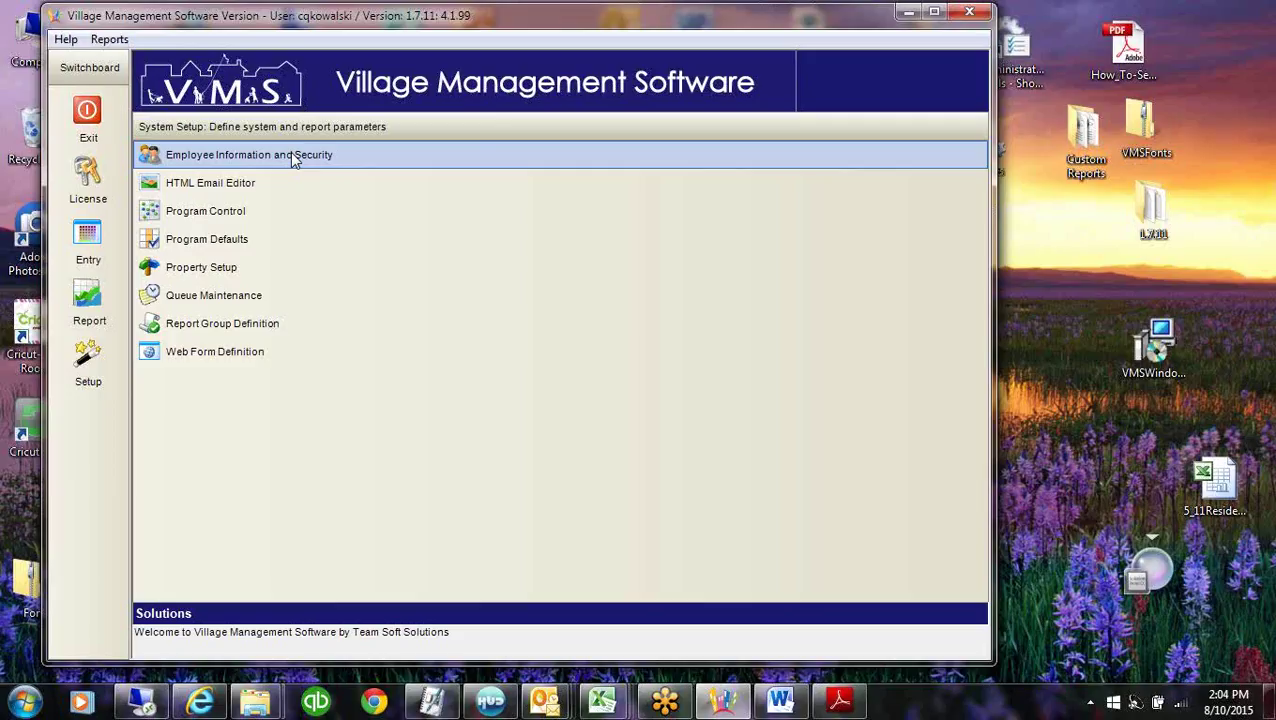
{"action": "left_click", "coordinate": [64, 40]}
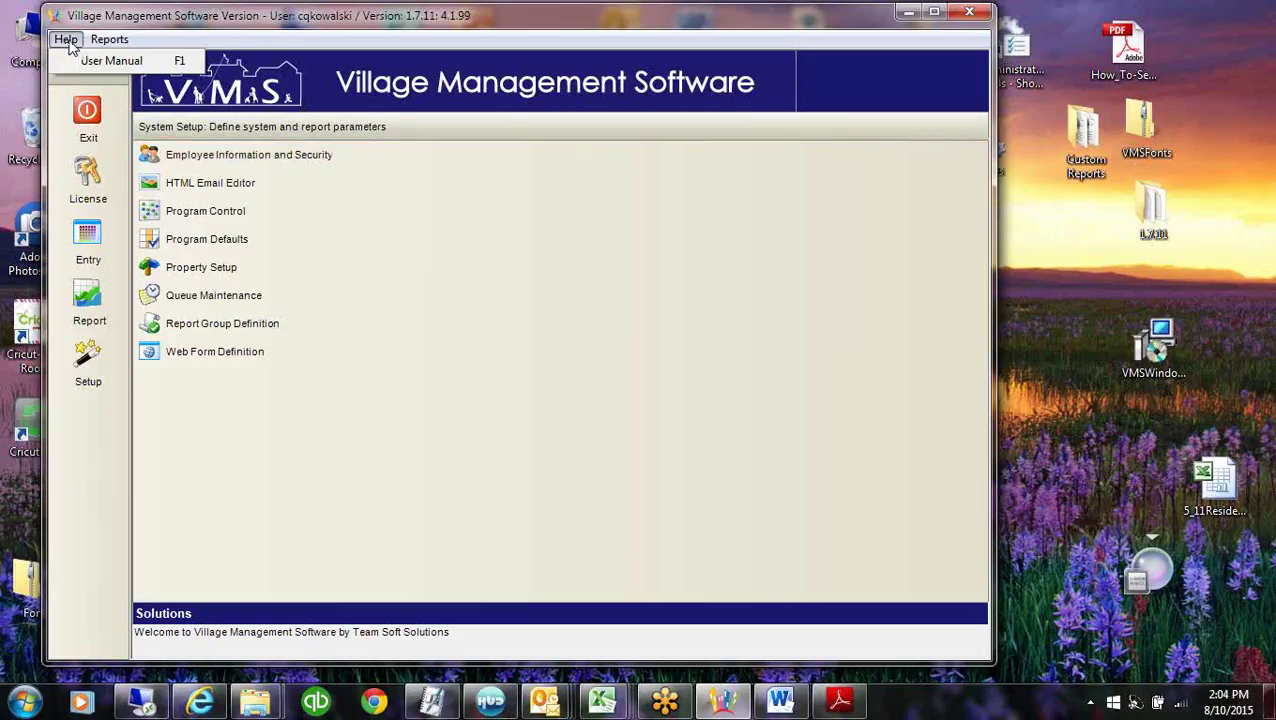
{"action": "left_click", "coordinate": [133, 66]}
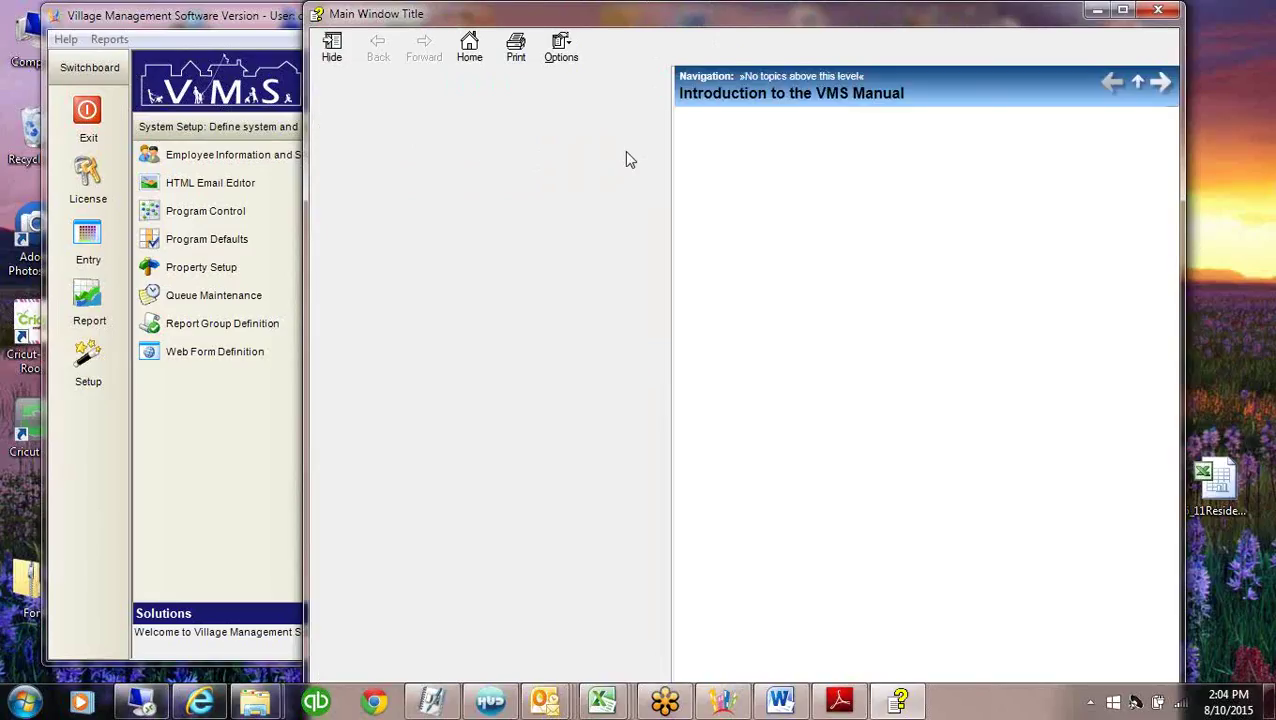
{"action": "key", "text": "Return"}
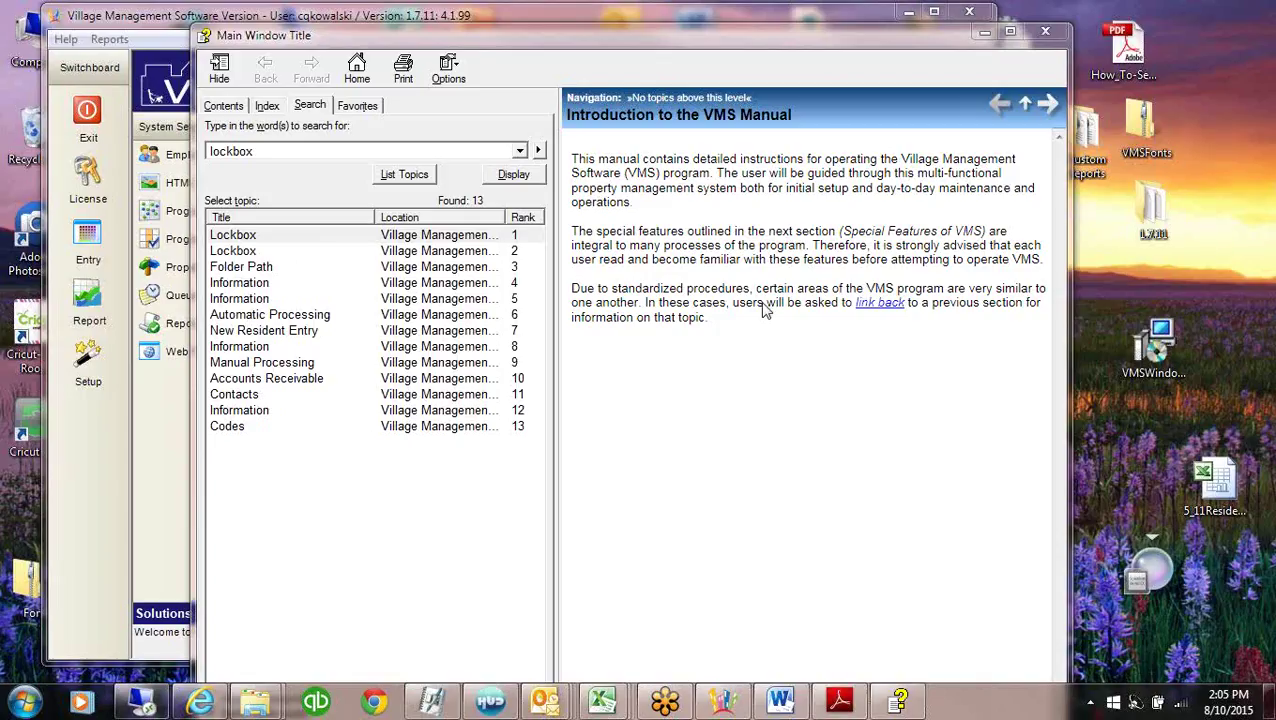
{"action": "left_click", "coordinate": [879, 45]}
{"action": "left_click_drag", "start_coordinate": [879, 45], "coordinate": [848, 47]}
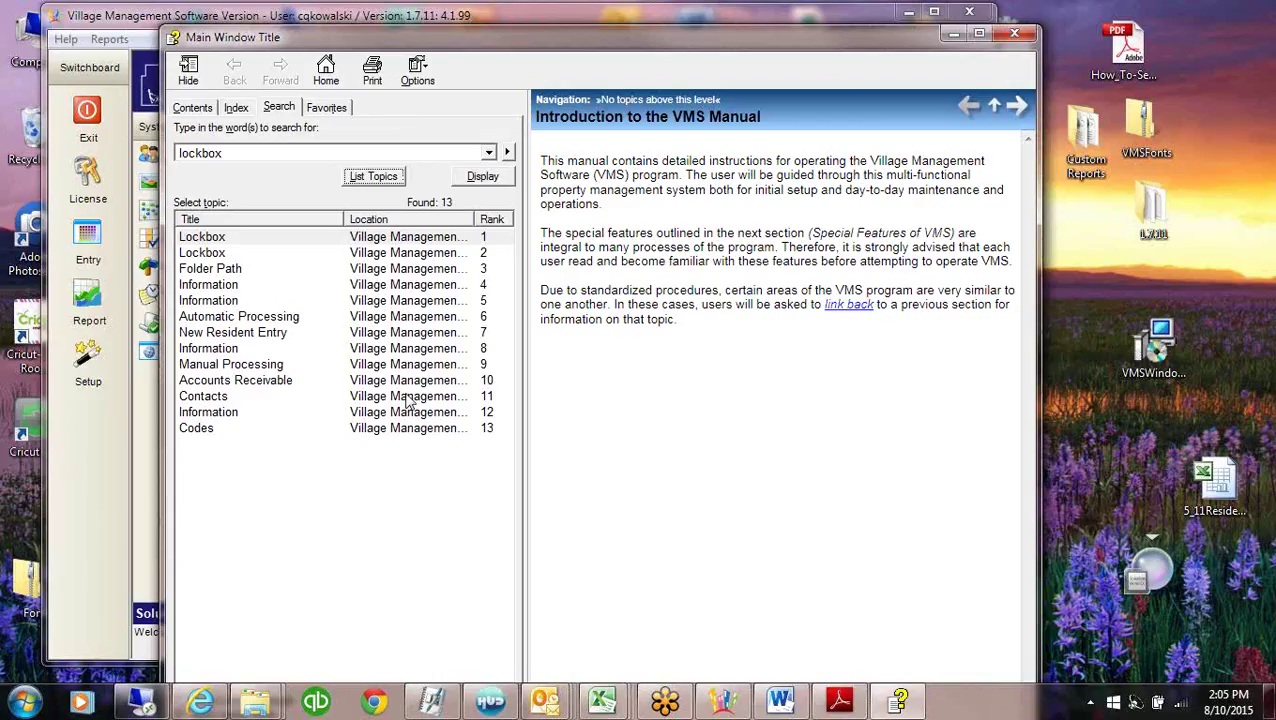
{"action": "left_click", "coordinate": [1014, 34]}
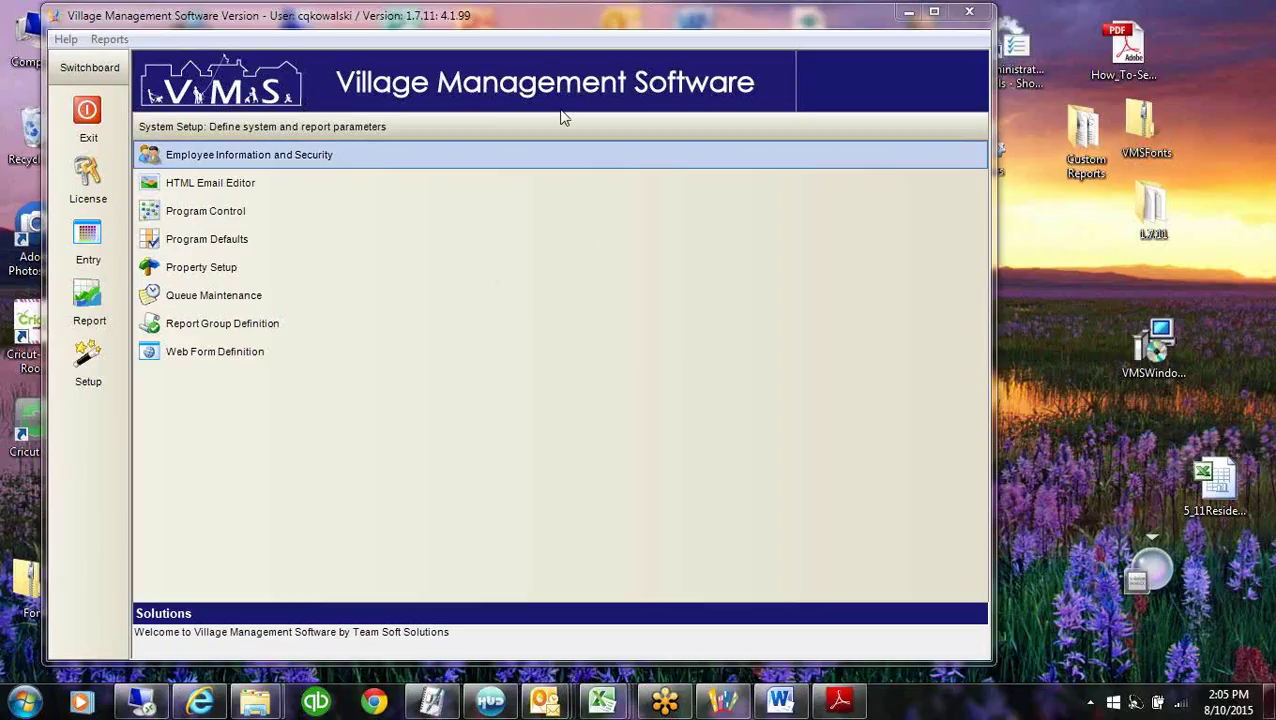
Open Employee Information and Security for a new employee and reposition its window.
{"action": "left_click", "coordinate": [548, 38]}
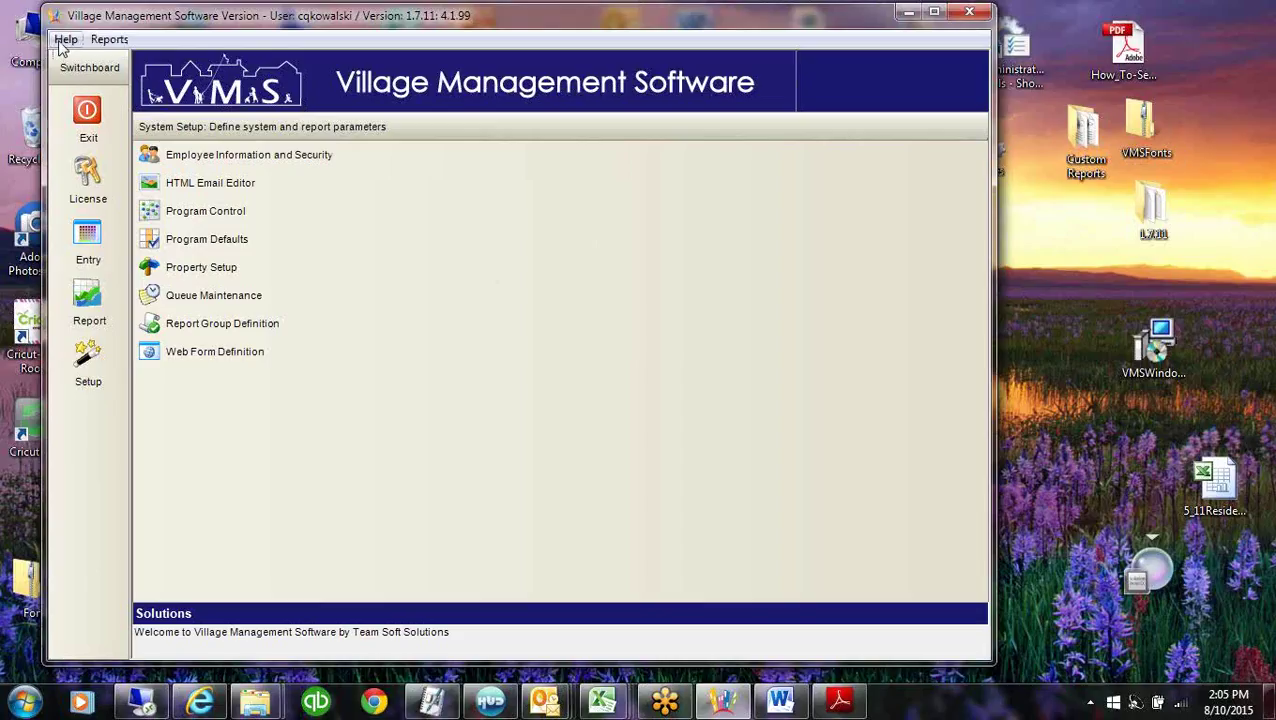
{"action": "left_click", "coordinate": [204, 157]}
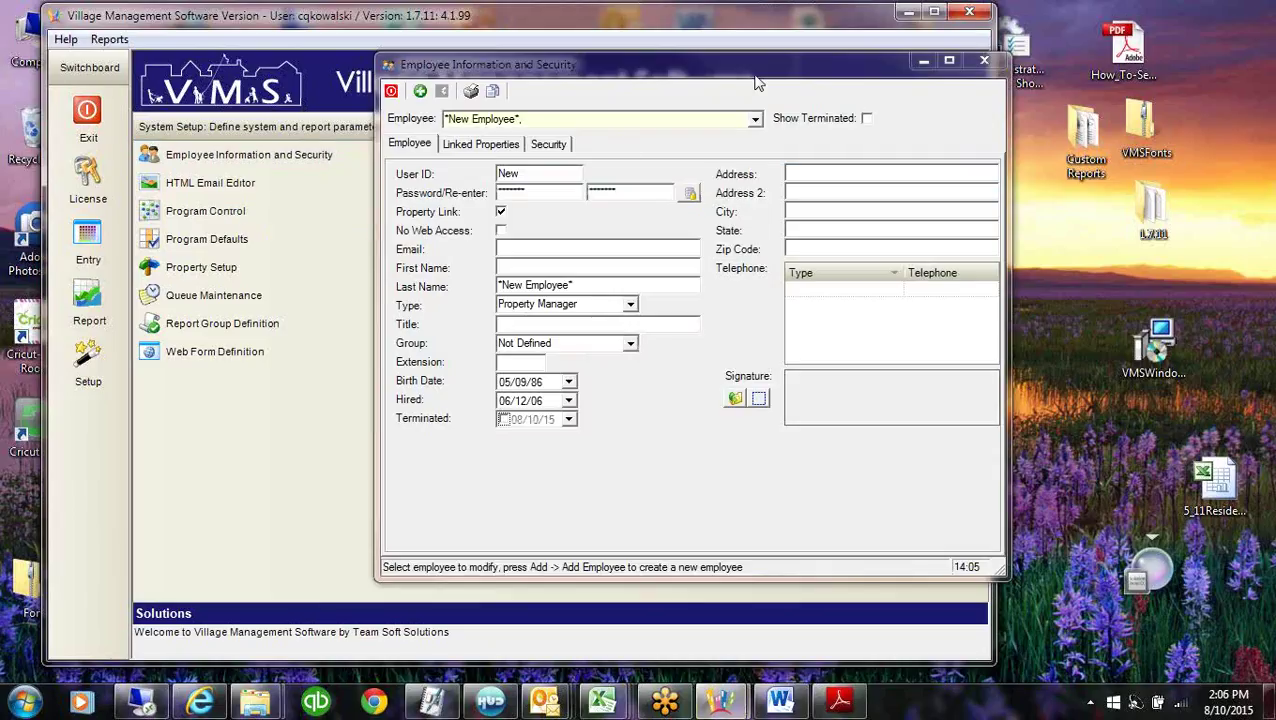
{"action": "left_click_drag", "start_coordinate": [757, 83], "coordinate": [628, 60]}
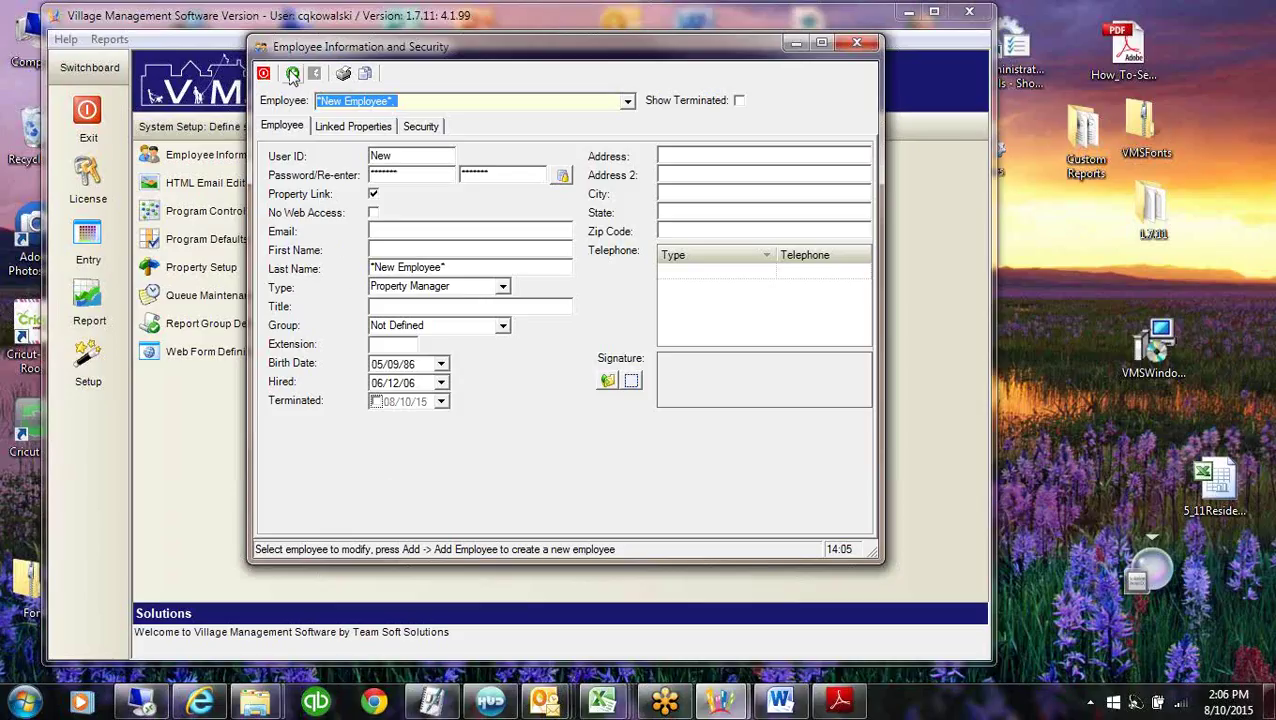
{"action": "left_click", "coordinate": [476, 103]}
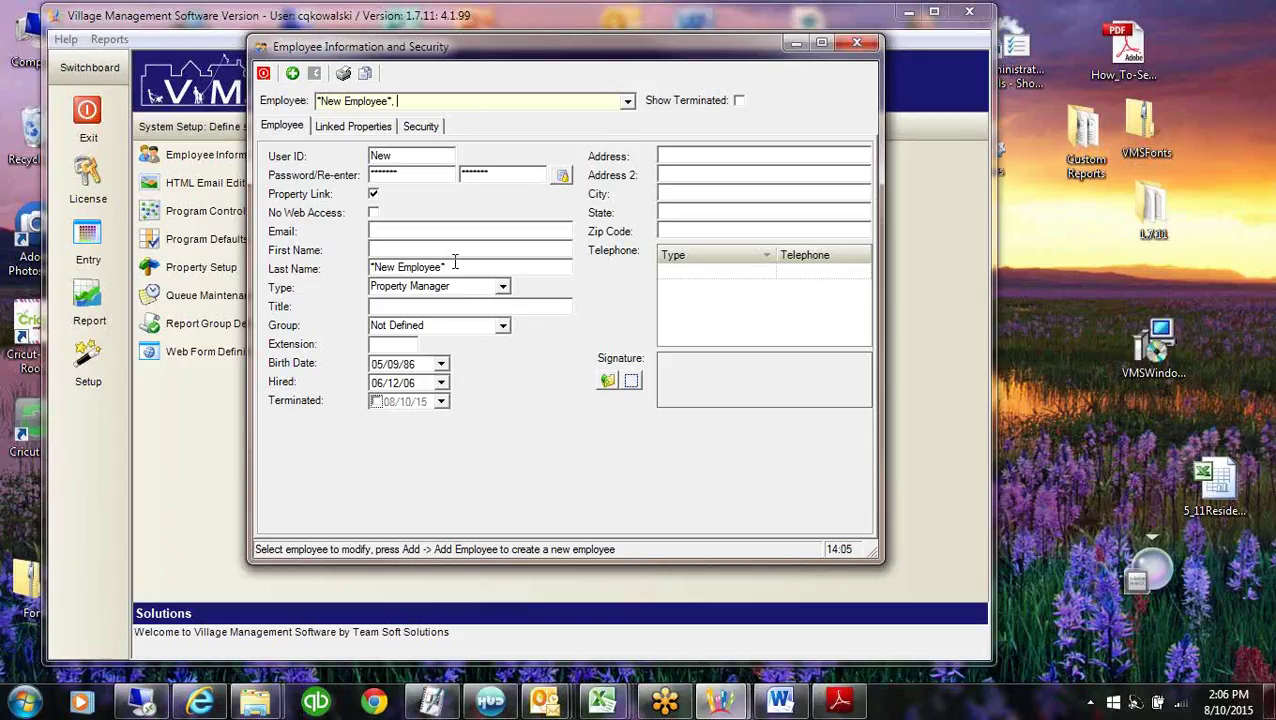
Select the User ID 'New' and generate a password for the new employee.
{"action": "left_click", "coordinate": [409, 158]}
{"action": "left_click_drag", "start_coordinate": [409, 158], "coordinate": [303, 160]}
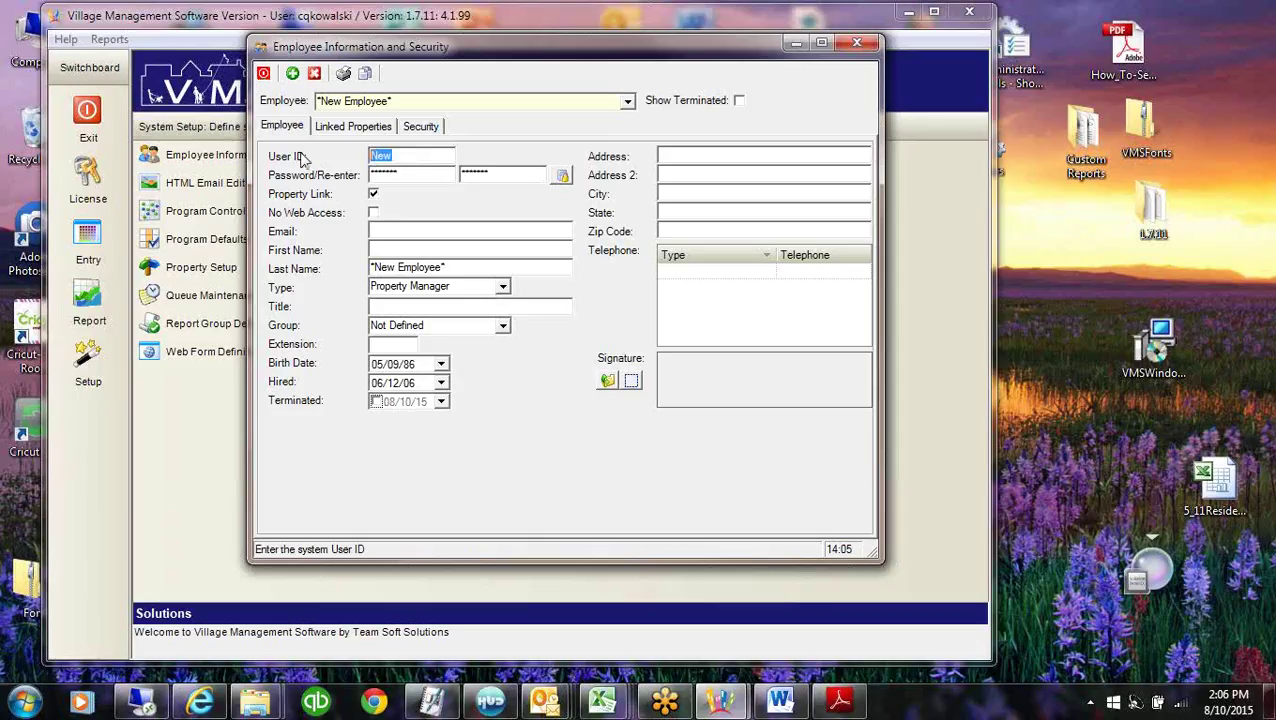
{"action": "left_click", "coordinate": [561, 176]}
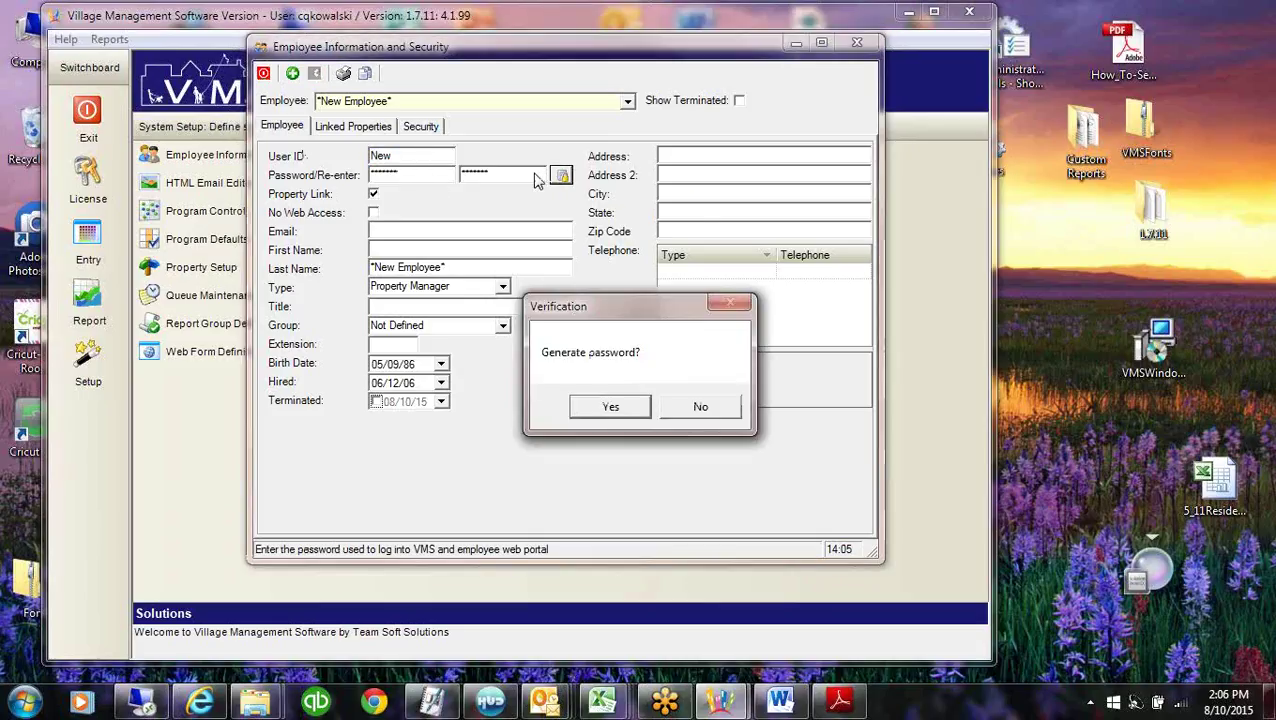
{"action": "left_click", "coordinate": [612, 407]}
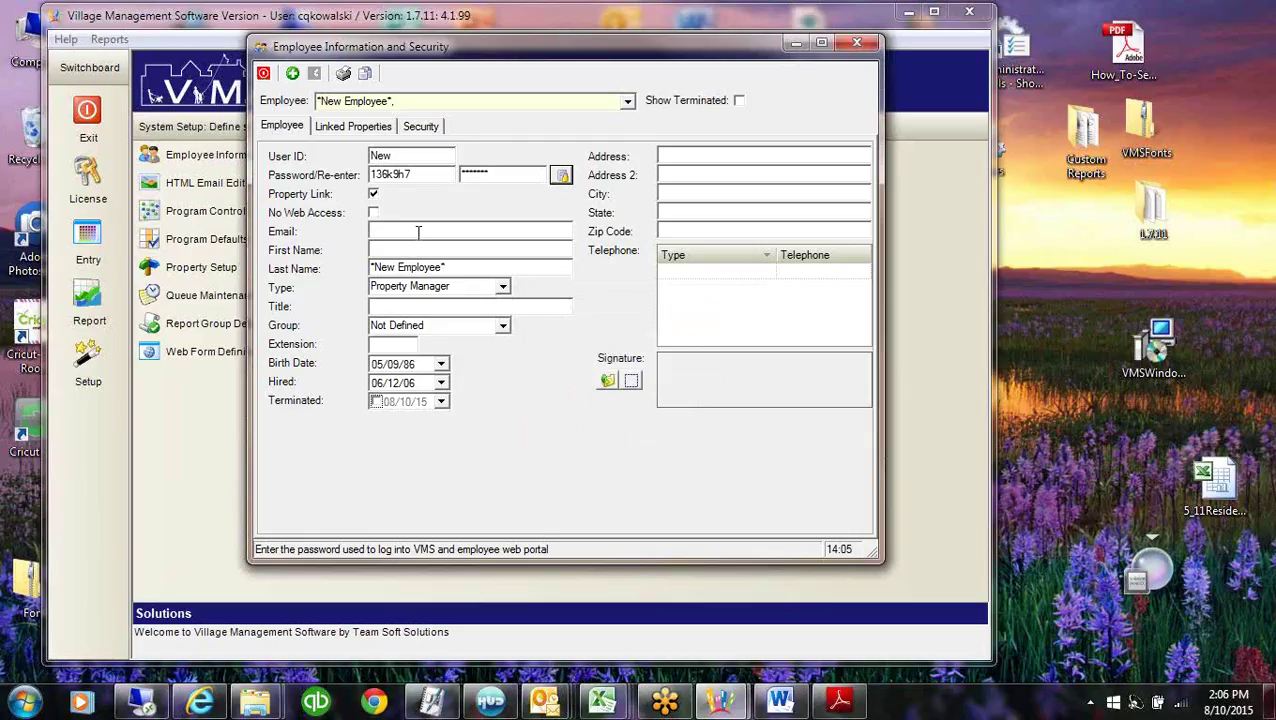
{"action": "left_click_drag", "start_coordinate": [578, 57], "coordinate": [548, 52]}
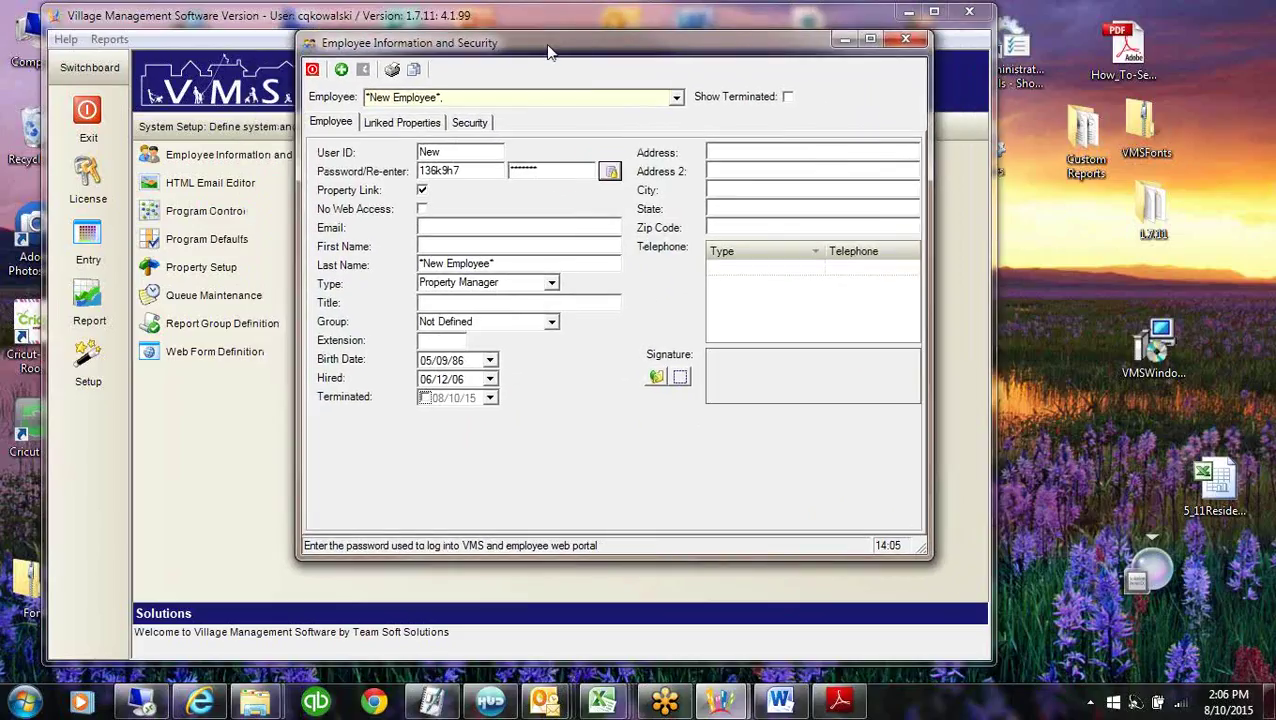
{"action": "left_click", "coordinate": [200, 211]}
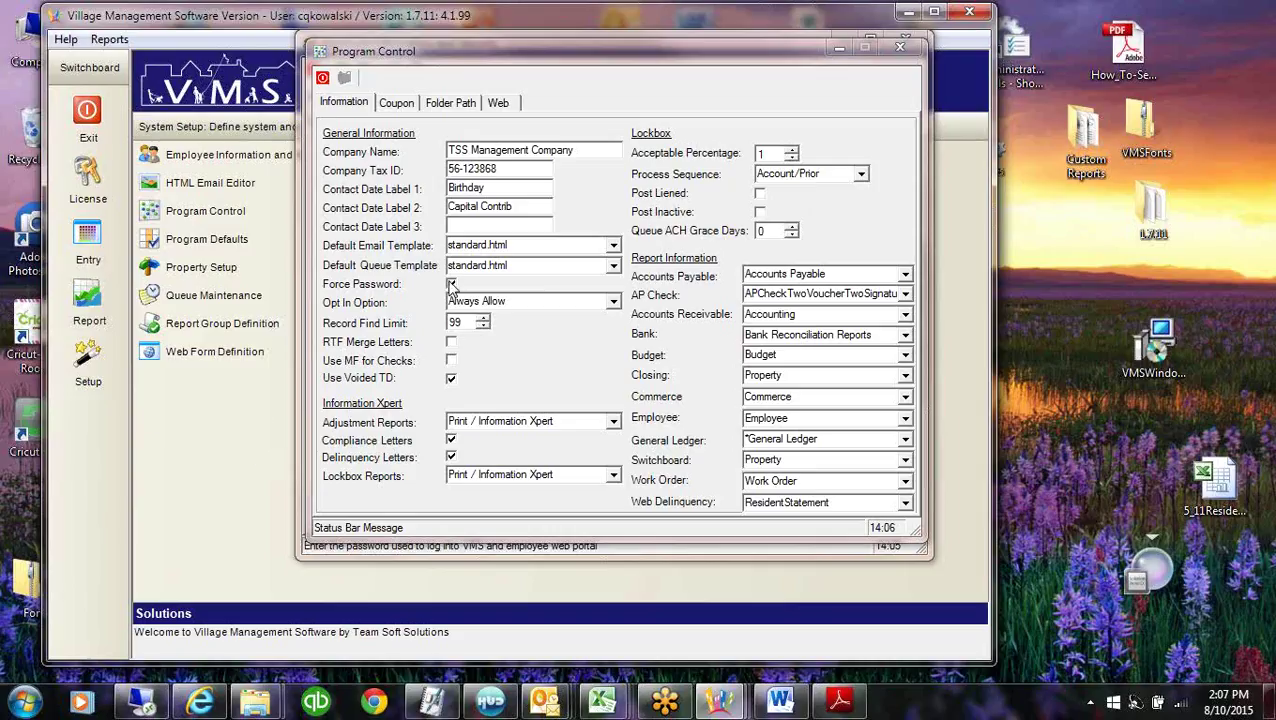
{"action": "left_click", "coordinate": [840, 52]}
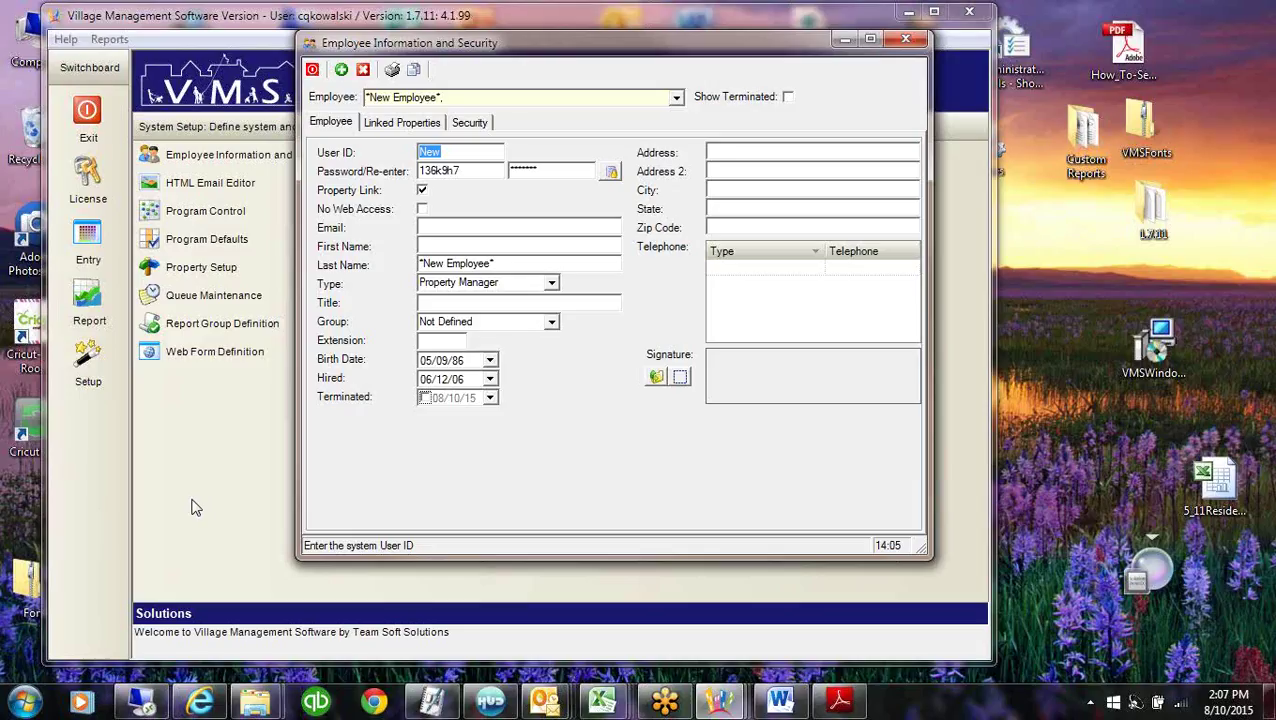
Review the User ID, Password and empty Linked Properties tab, then list existing employees.
{"action": "left_click", "coordinate": [460, 155]}
{"action": "left_click", "coordinate": [466, 172]}
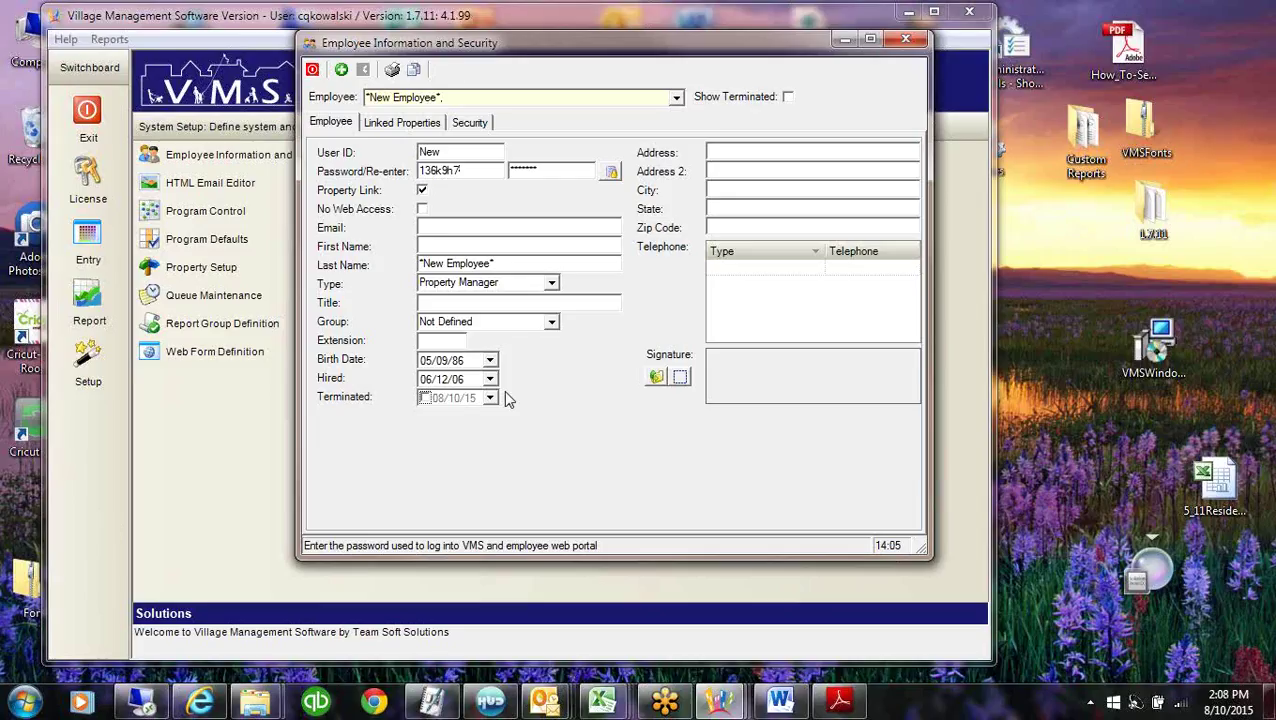
{"action": "left_click", "coordinate": [475, 152]}
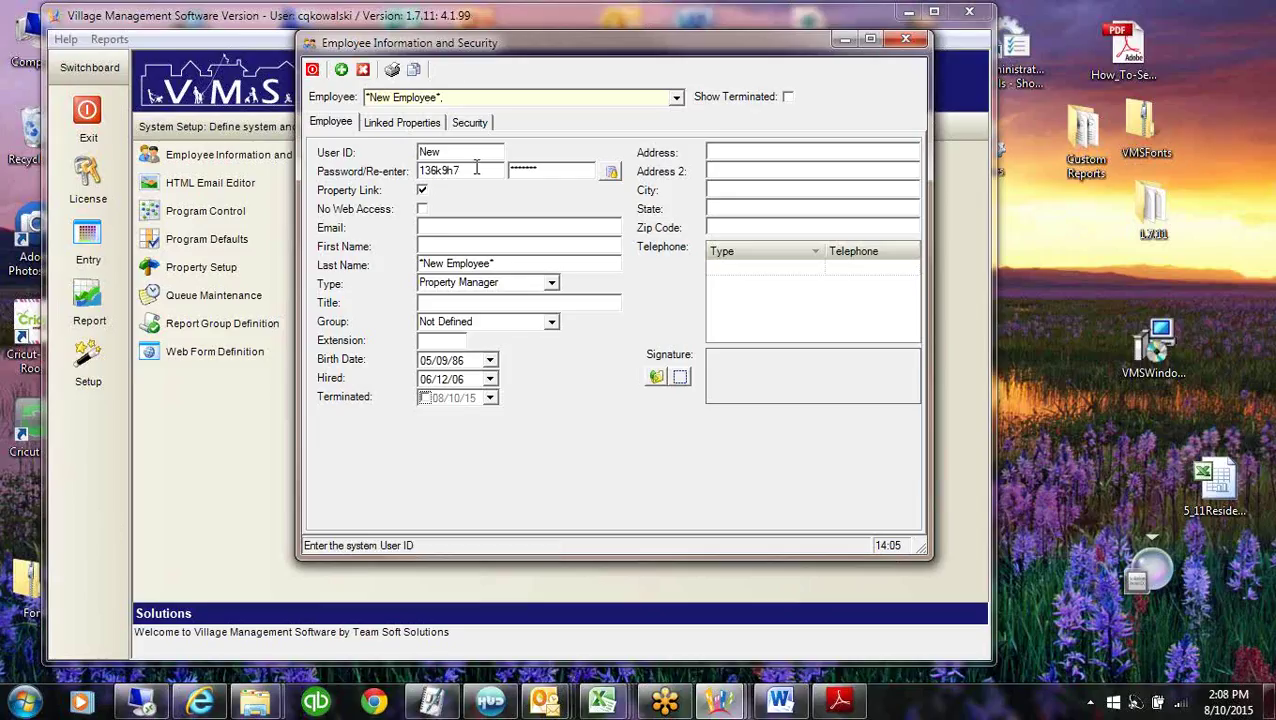
{"action": "left_click", "coordinate": [477, 170]}
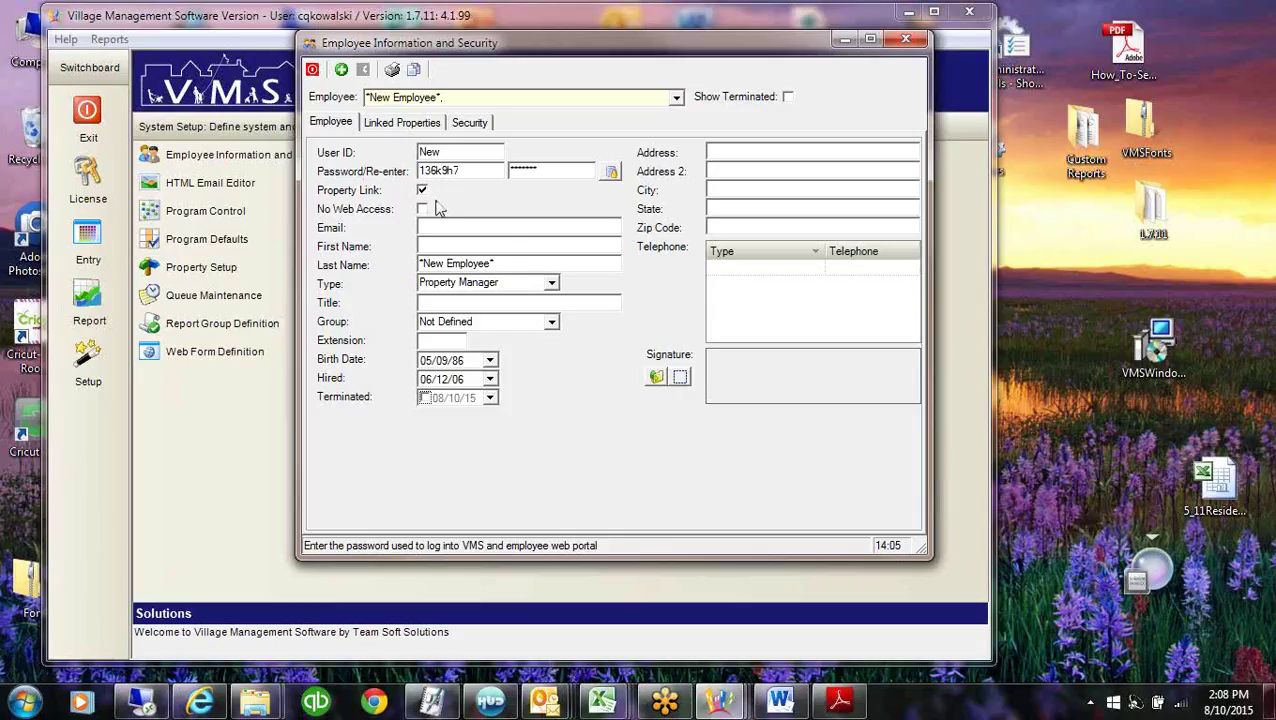
{"action": "left_click", "coordinate": [385, 122]}
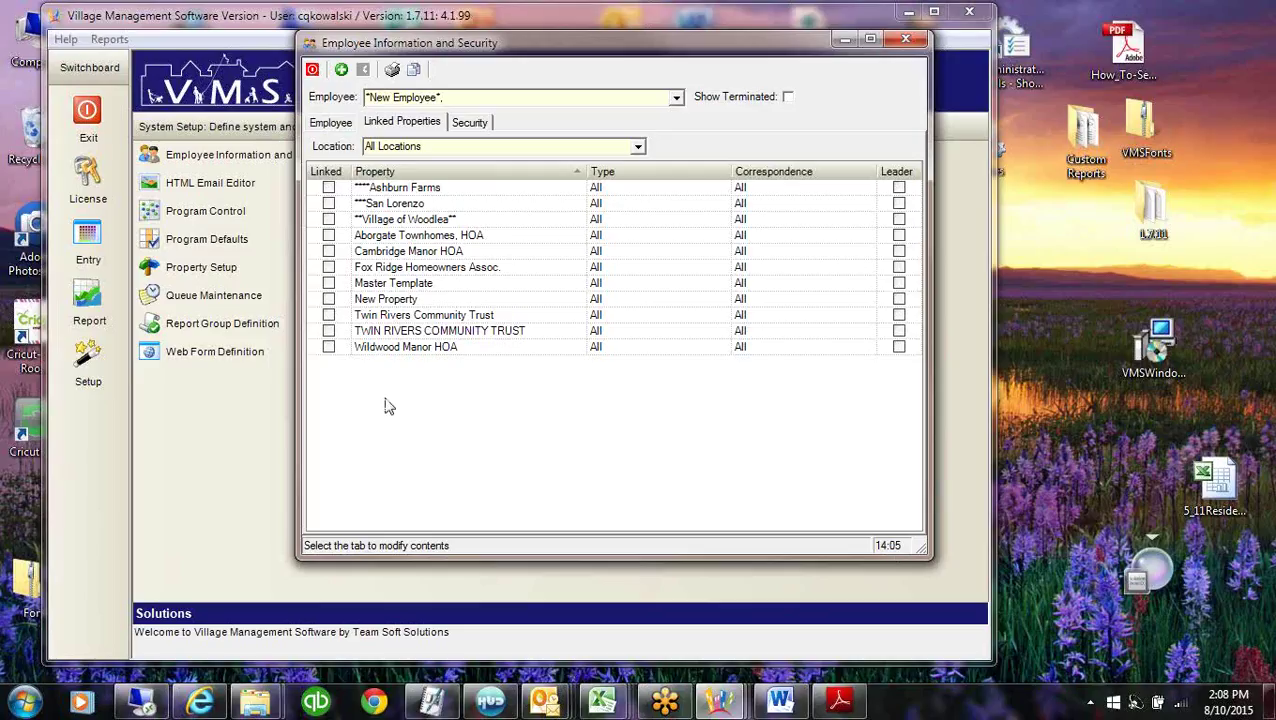
{"action": "left_click", "coordinate": [331, 122]}
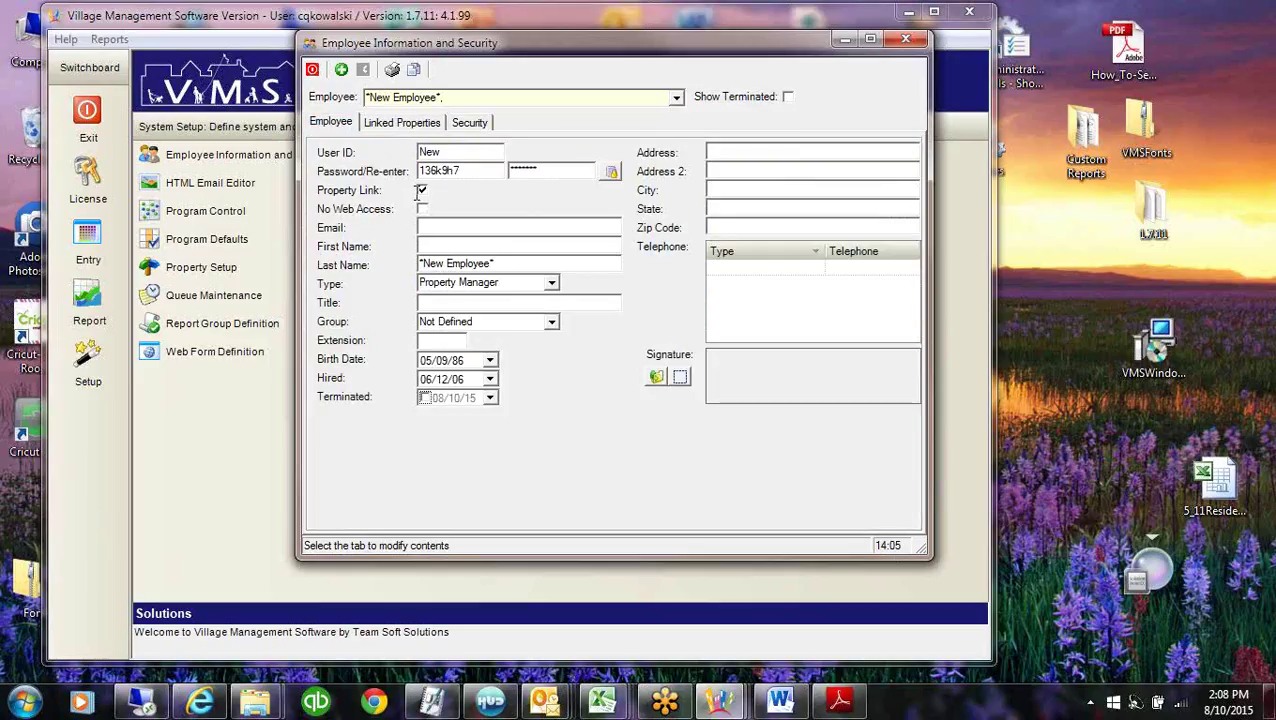
{"action": "left_click", "coordinate": [676, 99]}
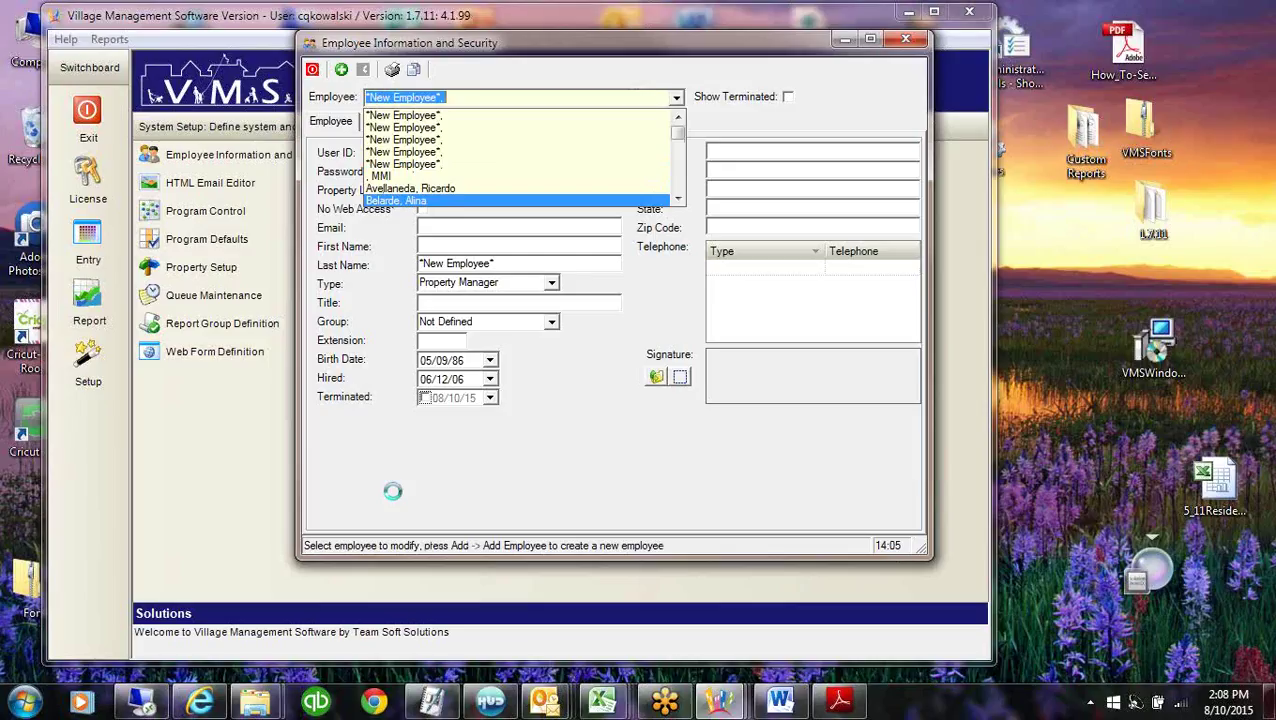
Load an existing employee, enable Property Link, and link Ashburn Farms and Cambridge Manor HOA.
{"action": "key", "text": "Return"}
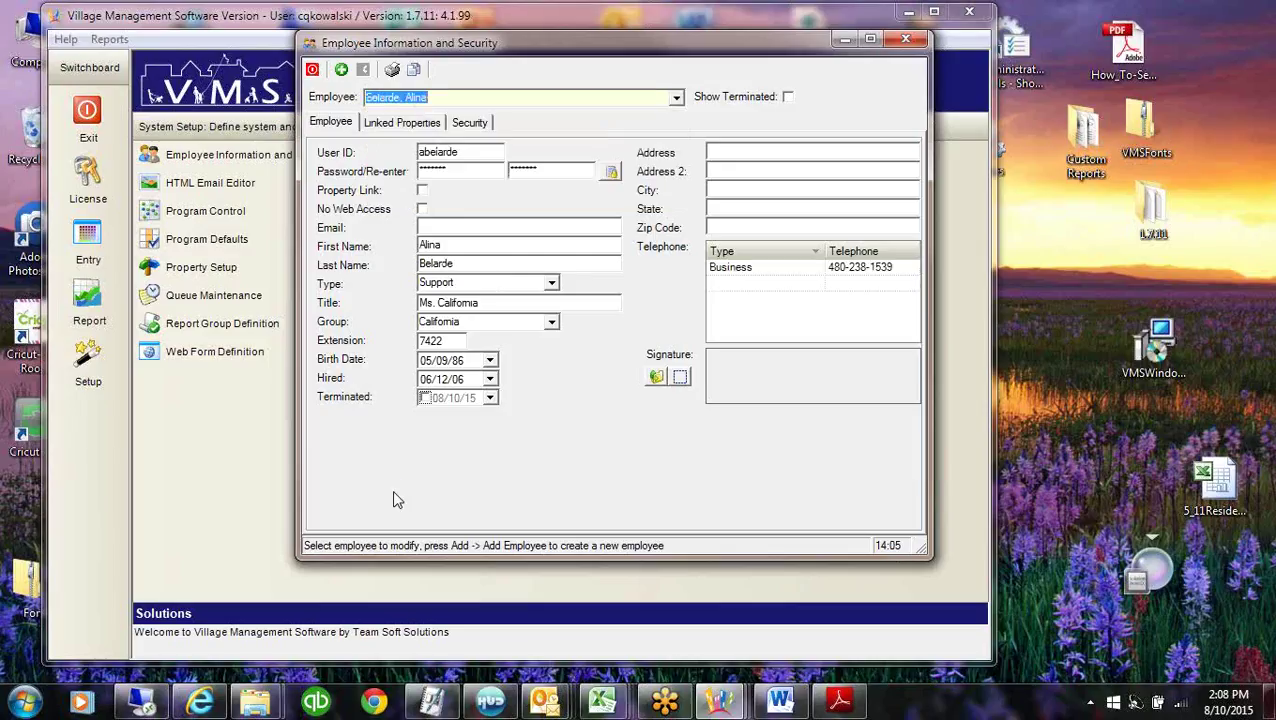
{"action": "left_click", "coordinate": [422, 191]}
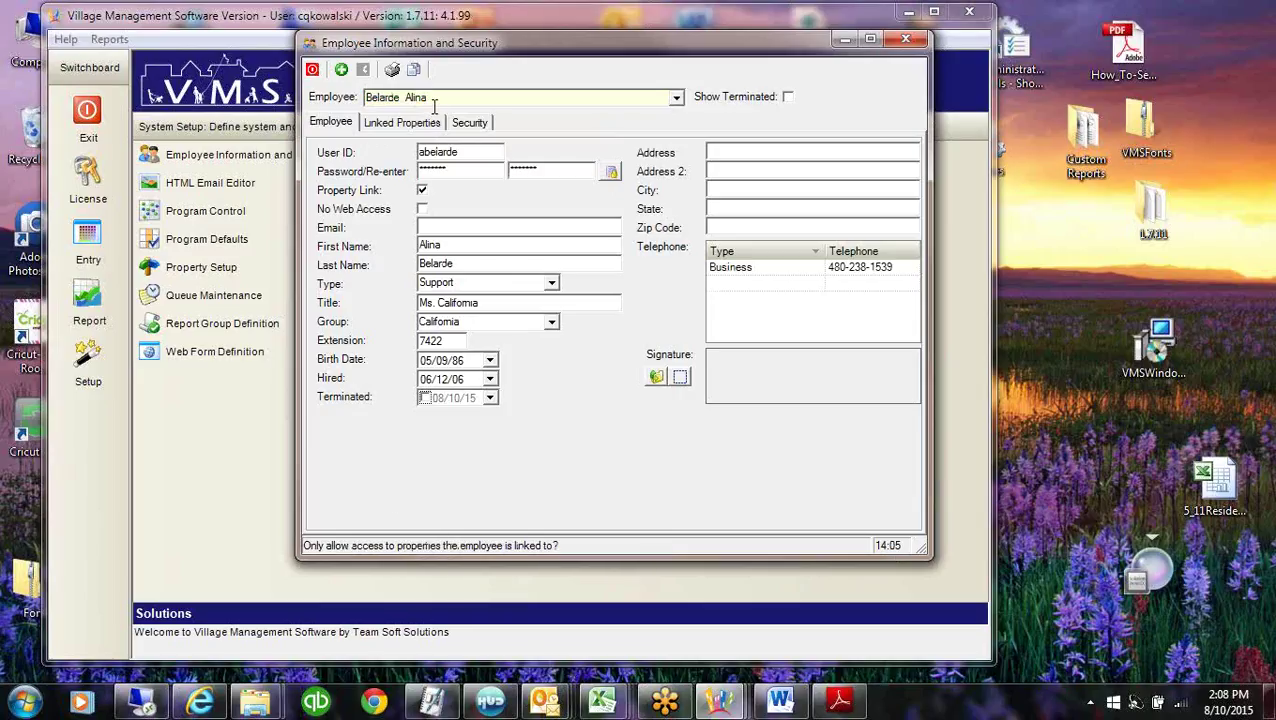
{"action": "left_click", "coordinate": [405, 122]}
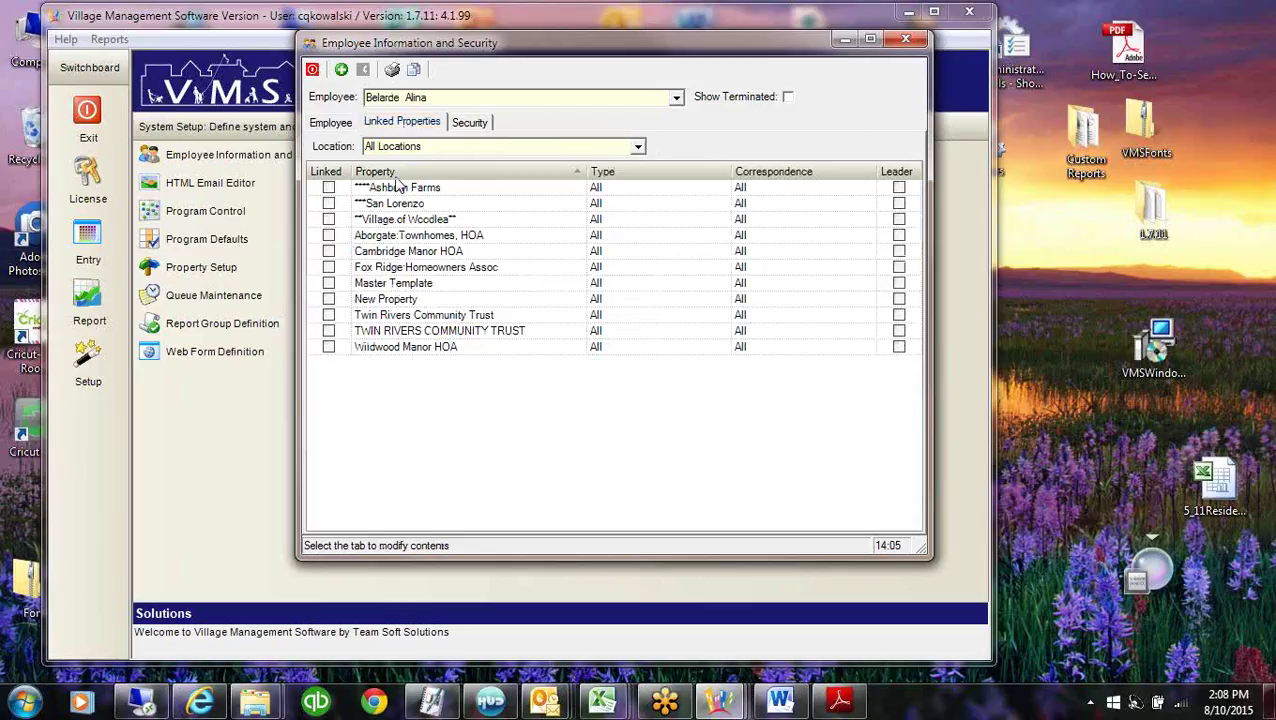
{"action": "left_click", "coordinate": [328, 188]}
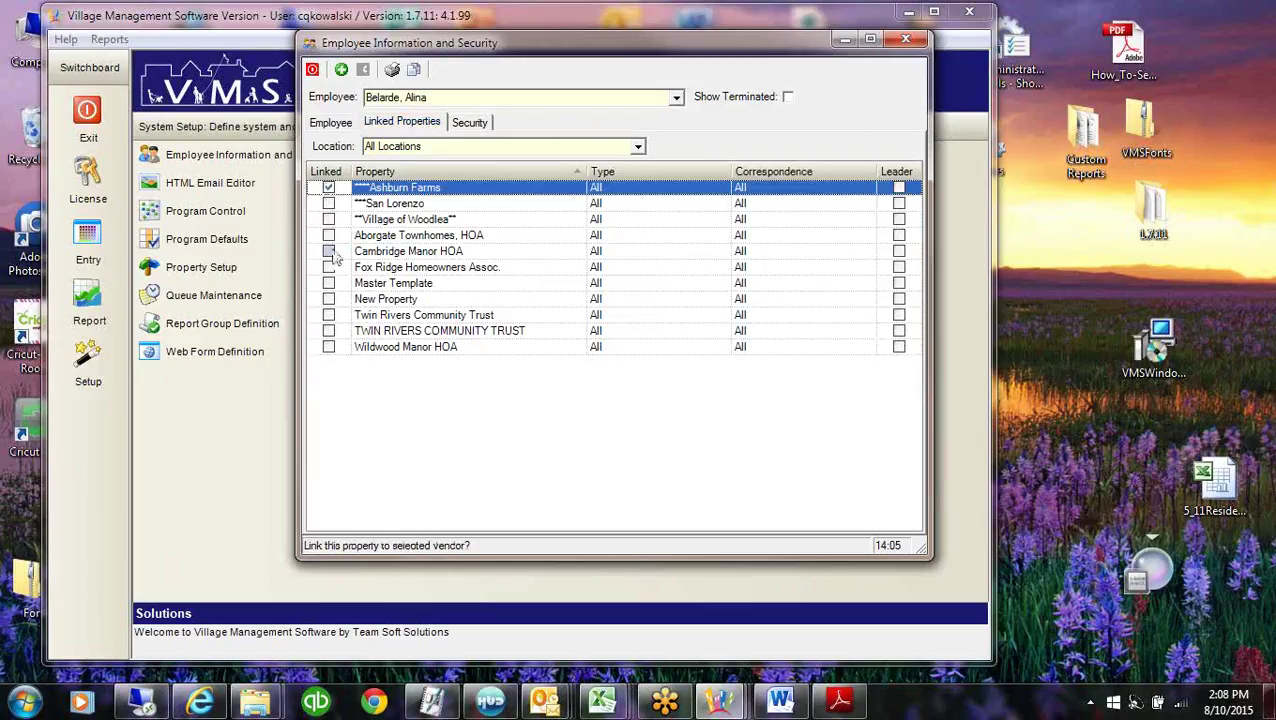
{"action": "left_click", "coordinate": [329, 251]}
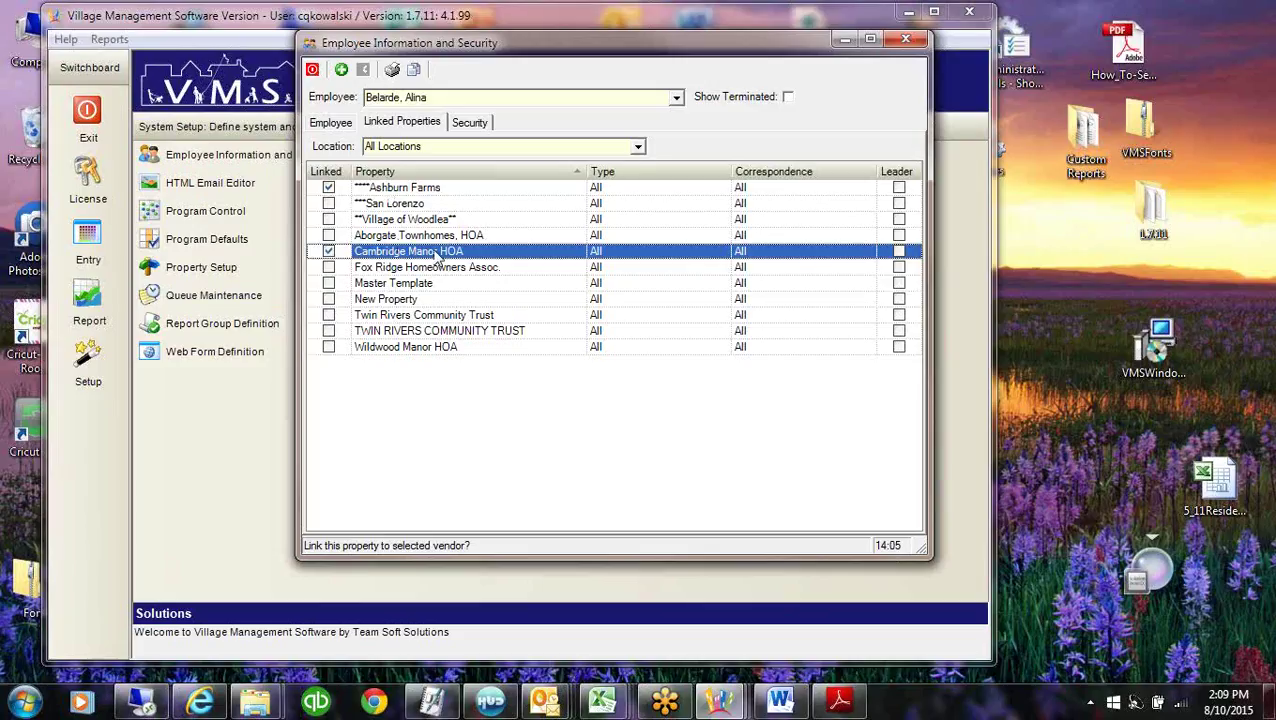
{"action": "left_click", "coordinate": [331, 122]}
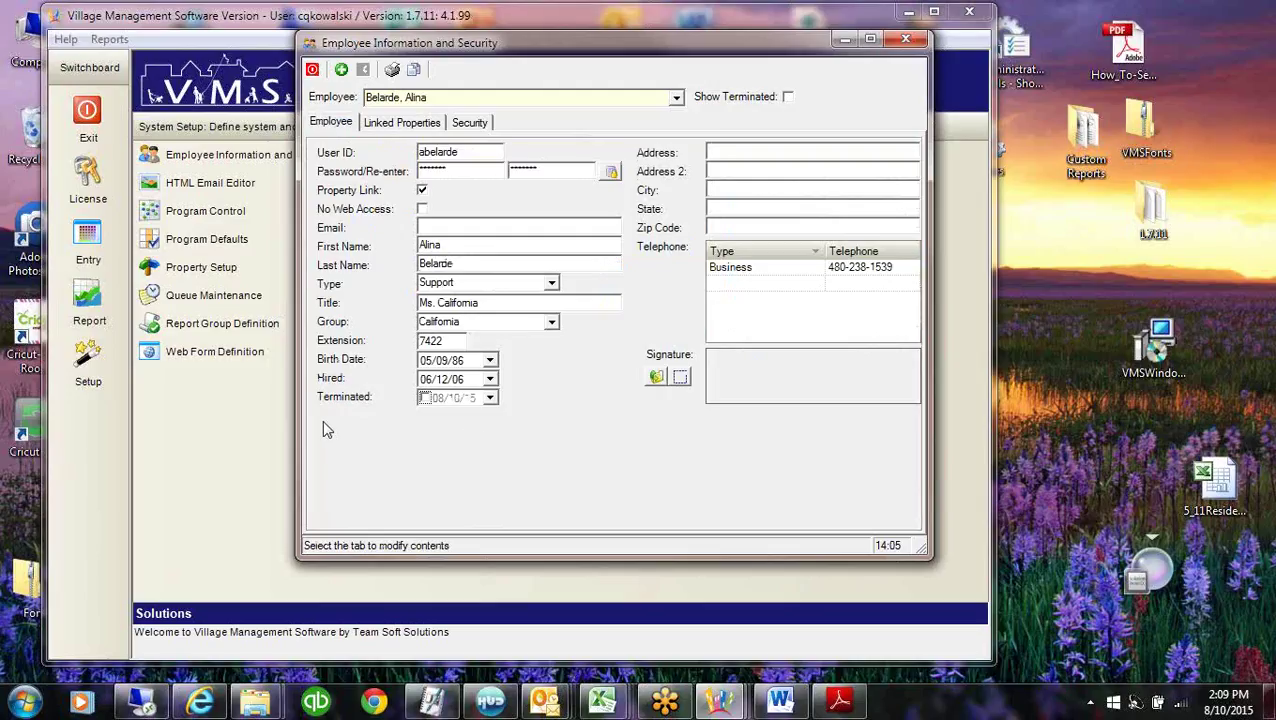
Turn off Property Link and mark the employee terminated as of 08/10/15.
{"action": "left_click", "coordinate": [421, 190]}
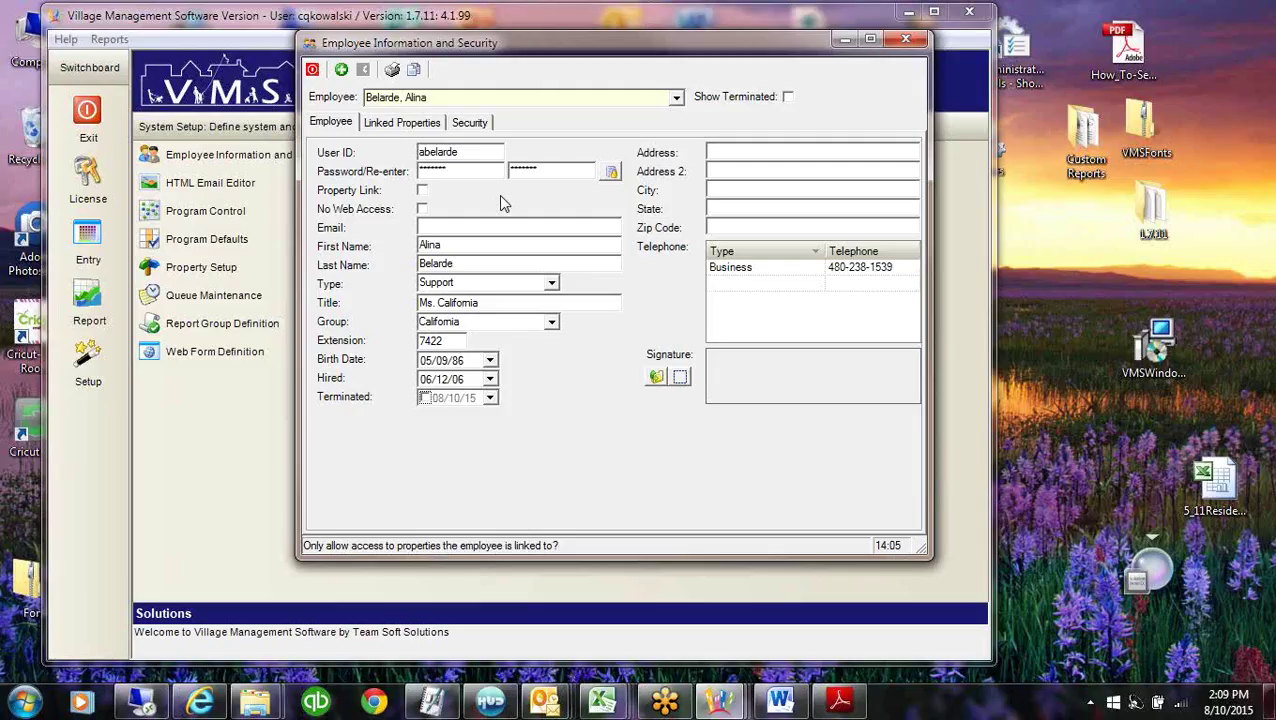
{"action": "left_click", "coordinate": [431, 227]}
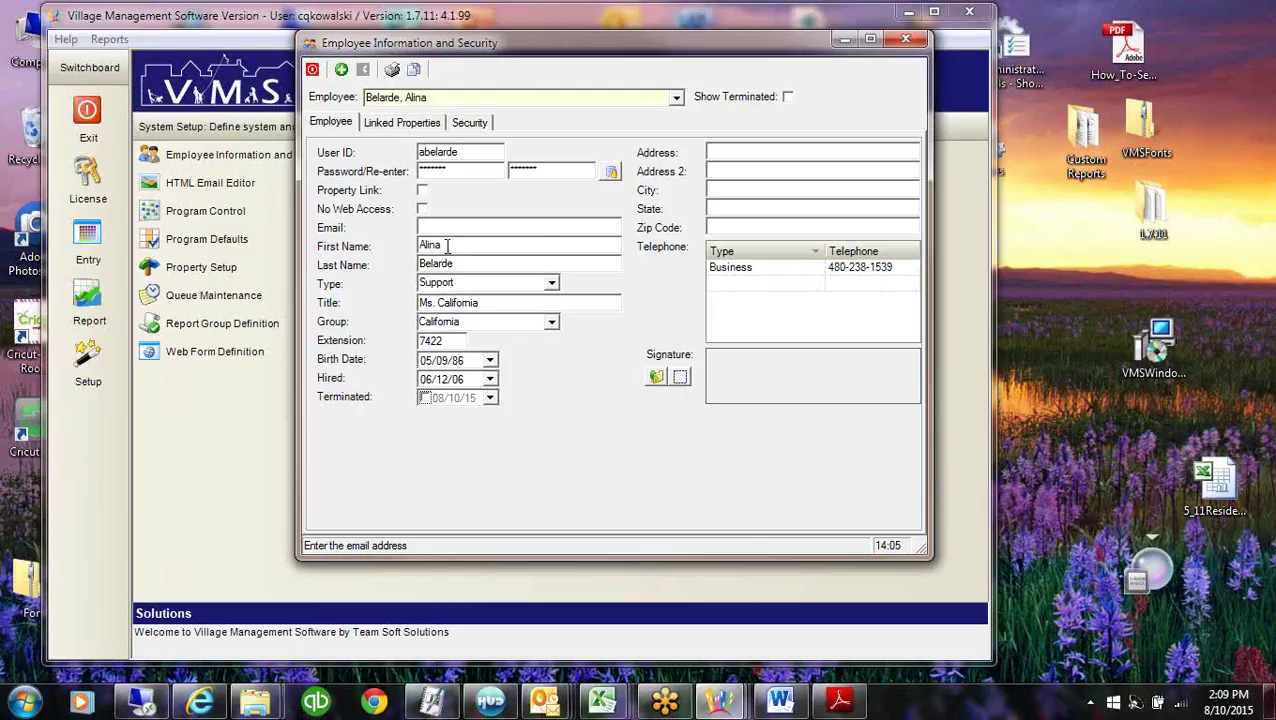
{"action": "left_click", "coordinate": [448, 245]}
{"action": "left_click", "coordinate": [462, 380]}
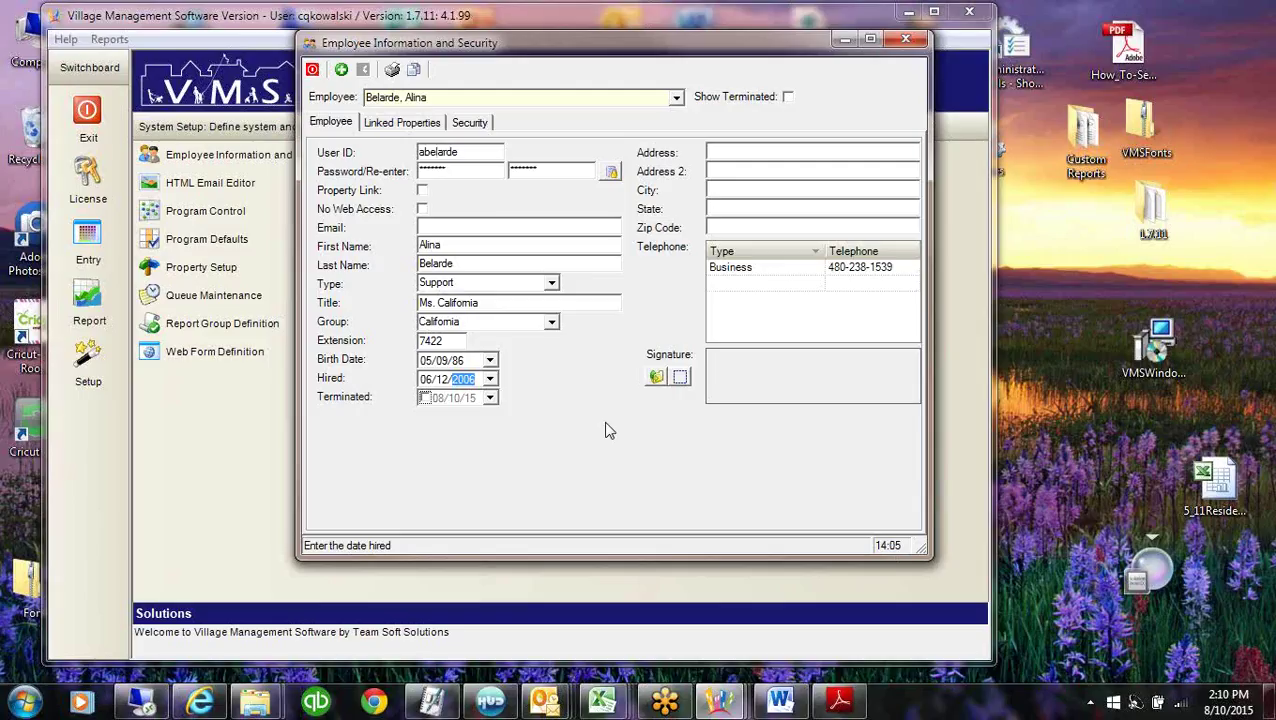
{"action": "left_click", "coordinate": [429, 380]}
{"action": "left_click", "coordinate": [426, 398]}
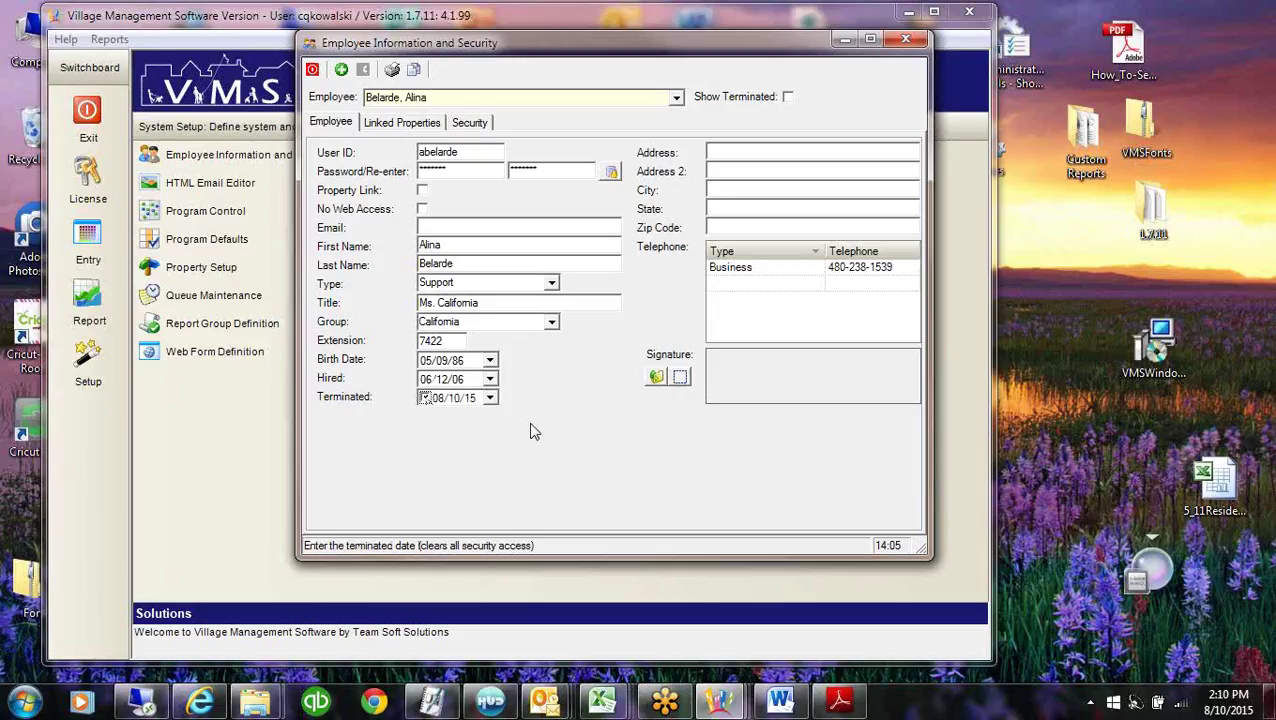
Keep California as the employee's group and bring up the employee list.
{"action": "left_click", "coordinate": [500, 284]}
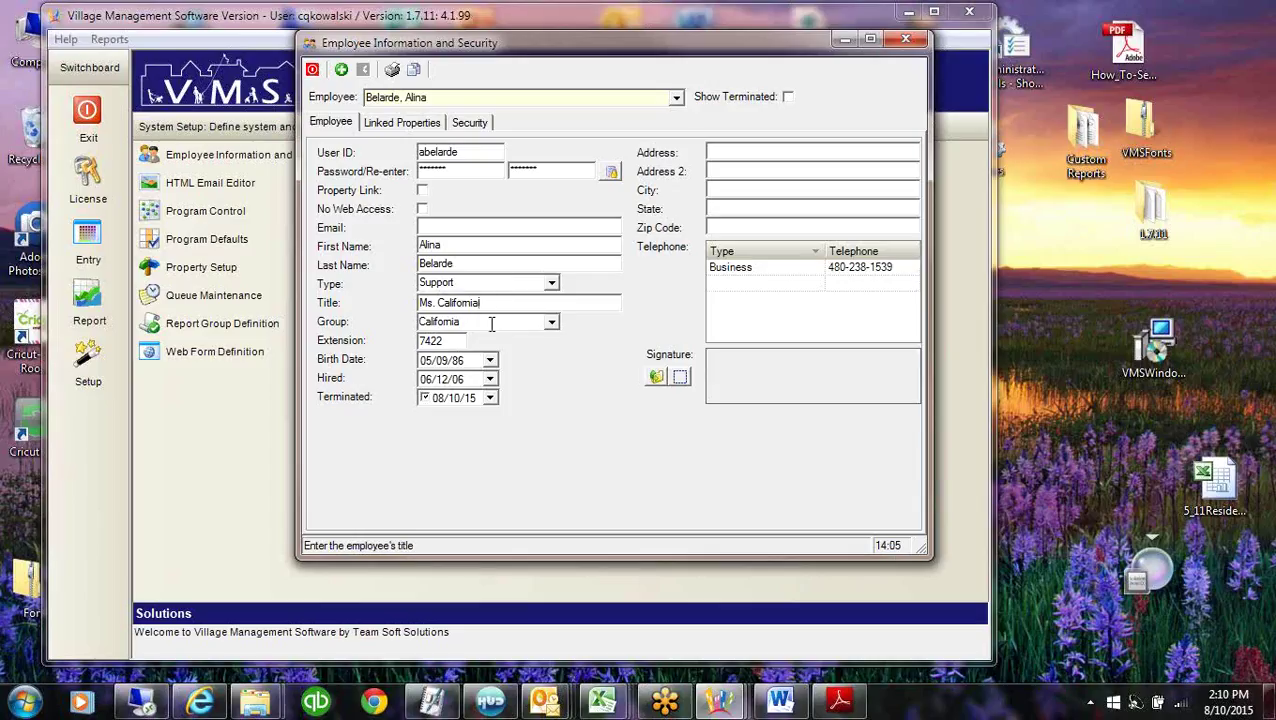
{"action": "left_click", "coordinate": [551, 322]}
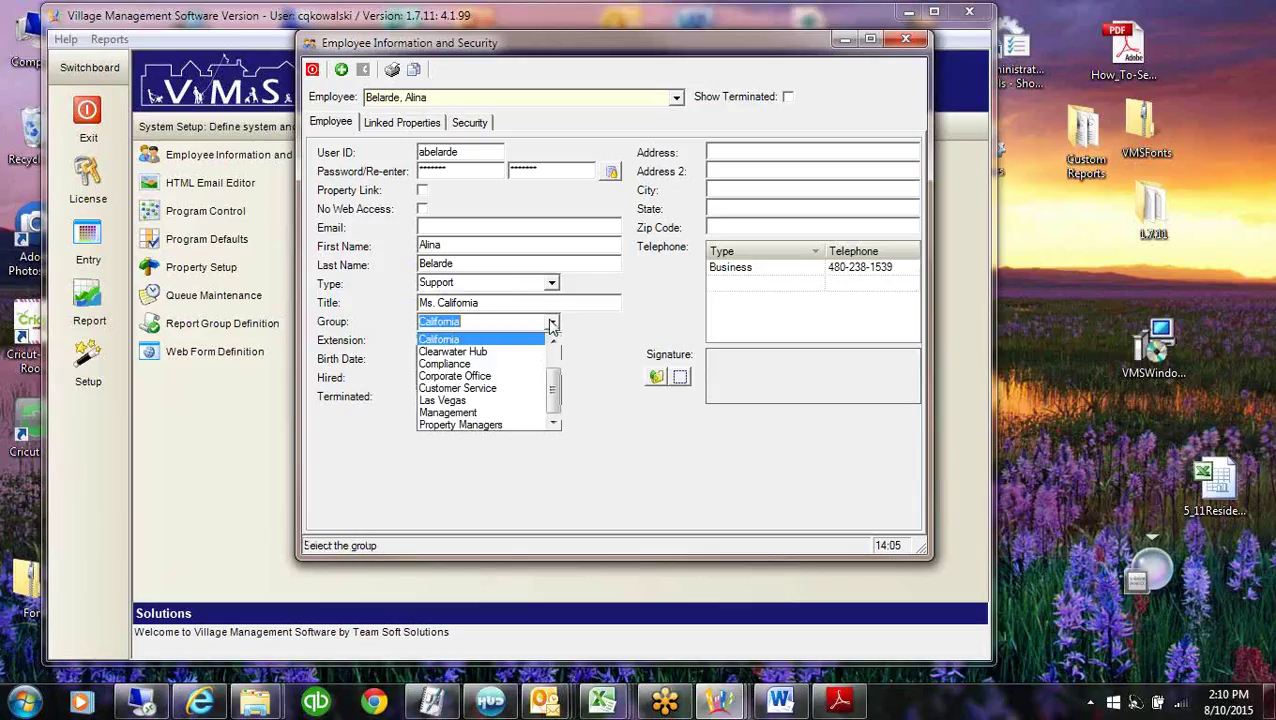
{"action": "left_click", "coordinate": [533, 344]}
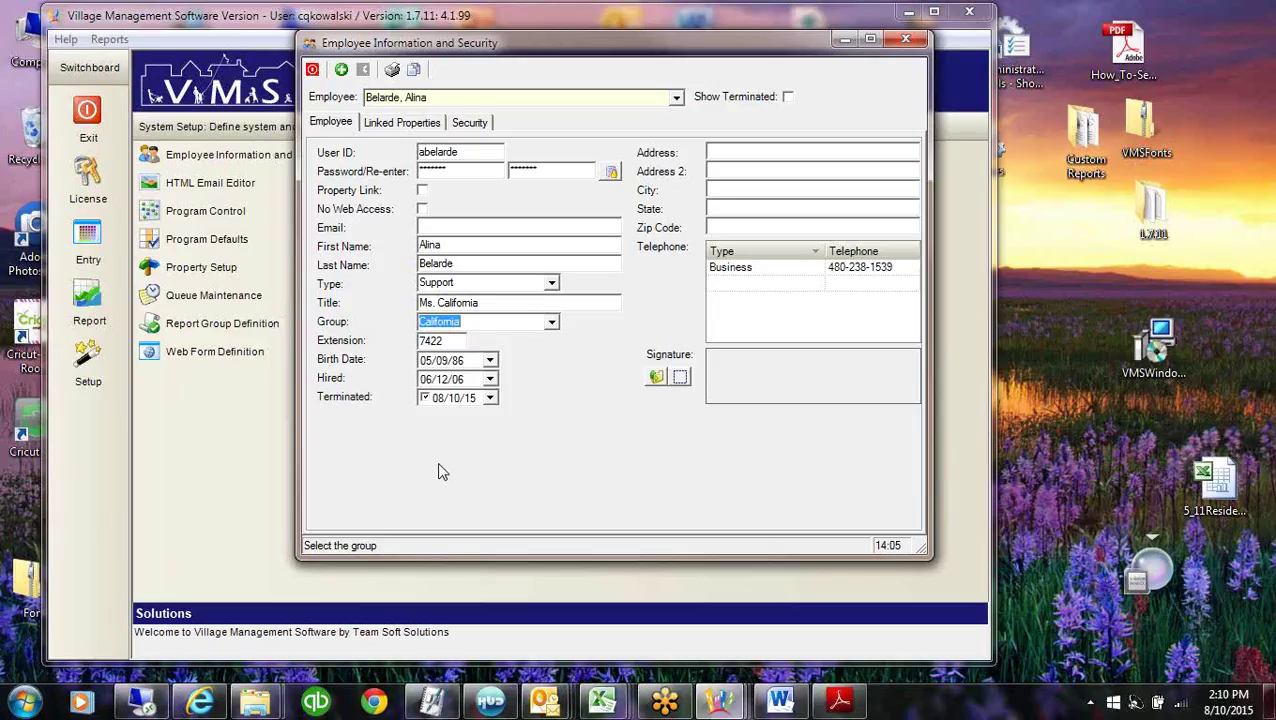
{"action": "key", "text": "shift+Tab"}
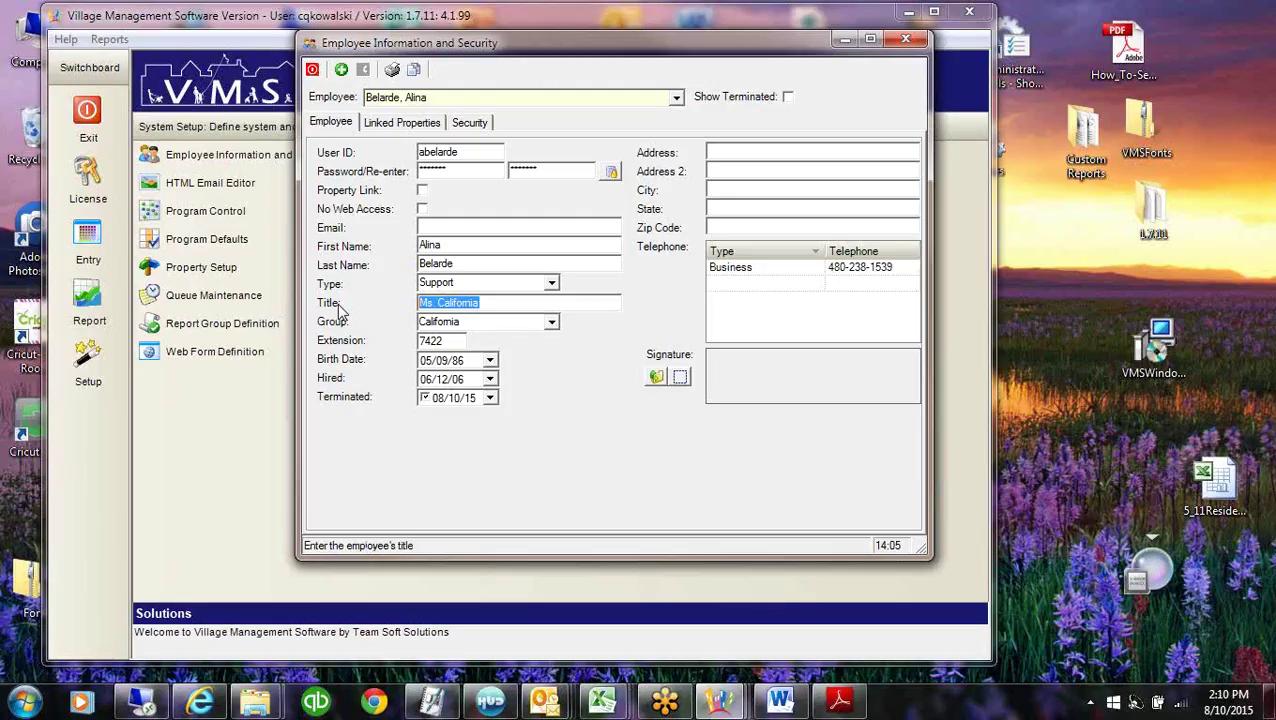
{"action": "left_click", "coordinate": [676, 97]}
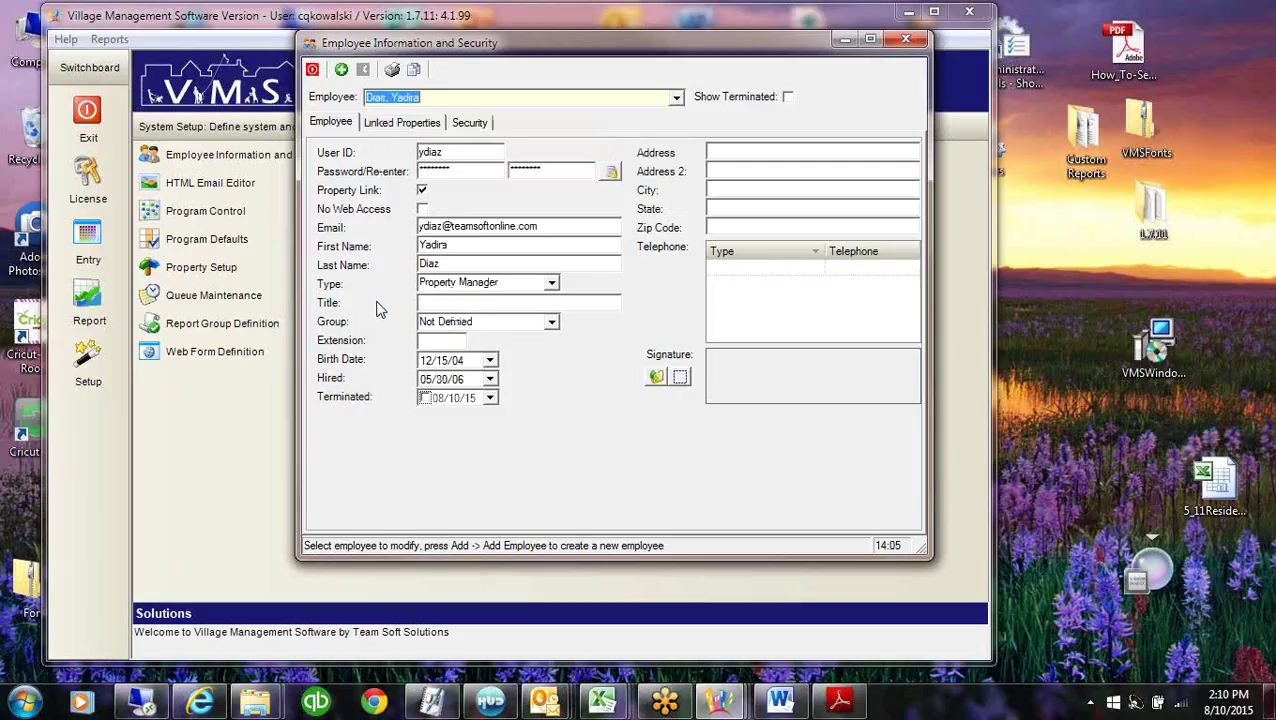
Review the Property Manager's Type, Address 2, Email, Title and Extension fields.
{"action": "left_click", "coordinate": [558, 281]}
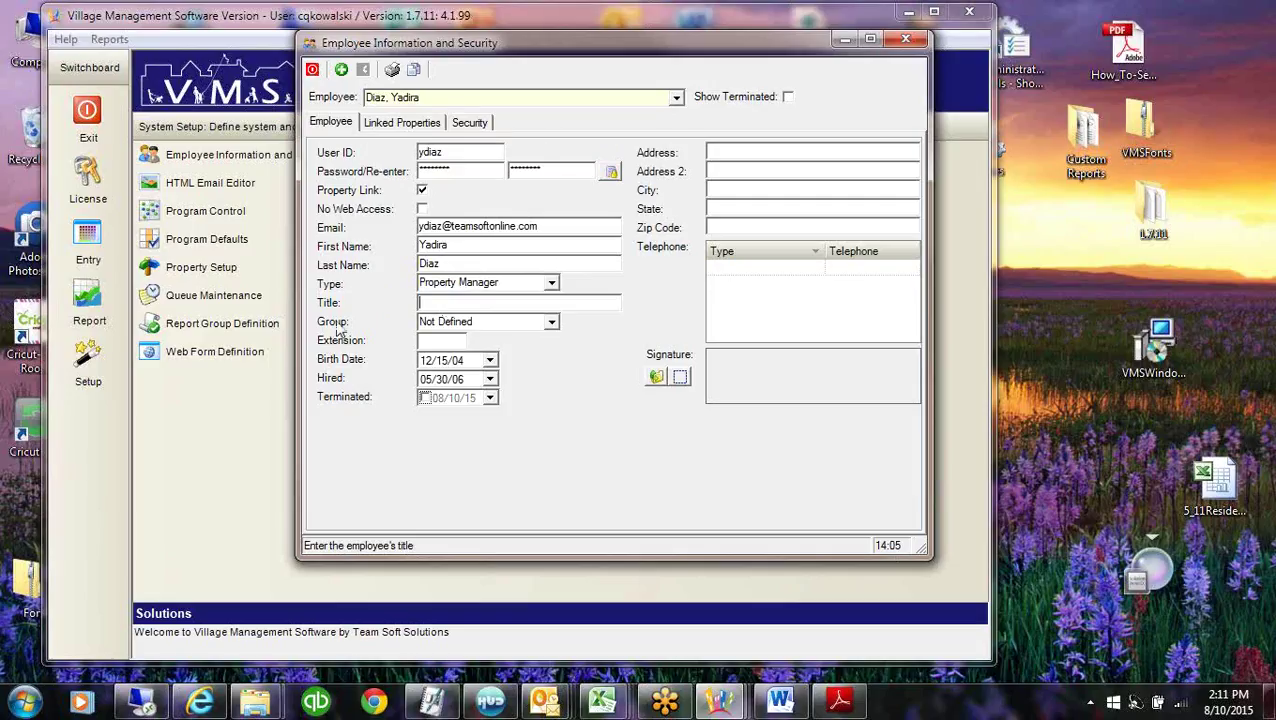
{"action": "left_click", "coordinate": [752, 170]}
{"action": "left_click", "coordinate": [577, 226]}
{"action": "key", "text": "Tab"}
{"action": "left_click", "coordinate": [433, 342]}
{"action": "left_click", "coordinate": [655, 379]}
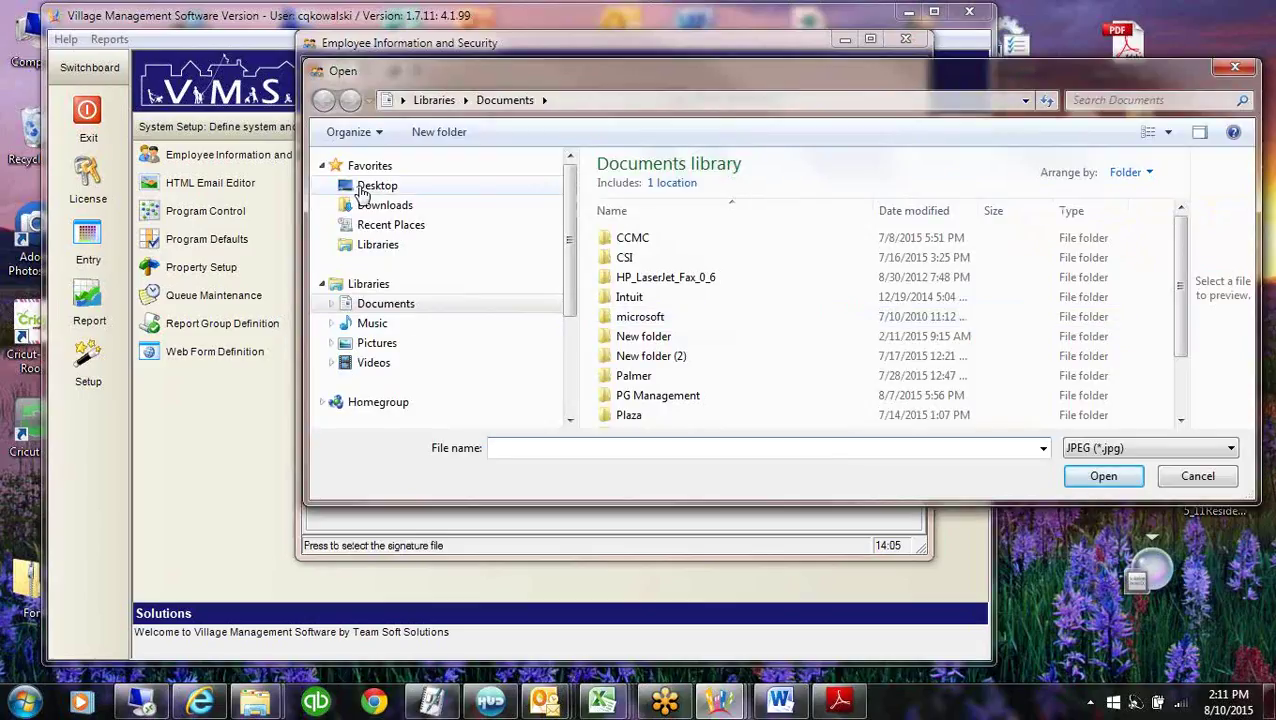
{"action": "left_click", "coordinate": [364, 193]}
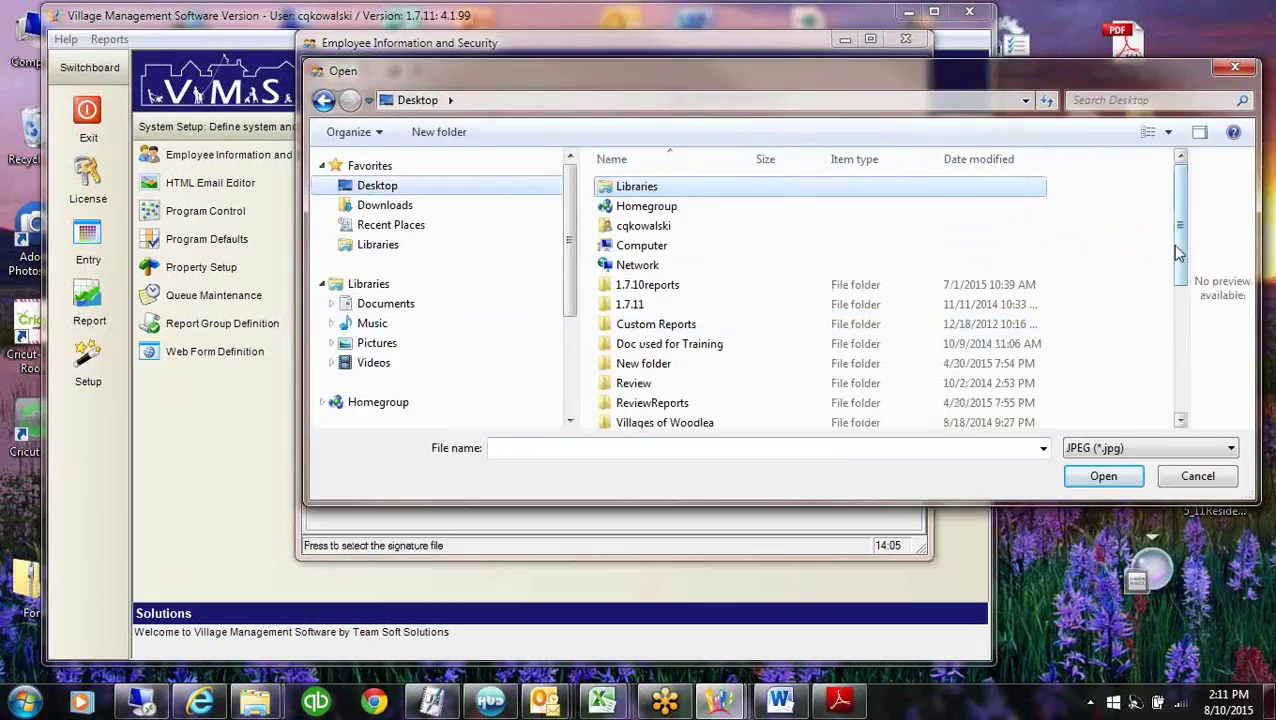
{"action": "left_click_drag", "start_coordinate": [1179, 253], "coordinate": [1182, 340]}
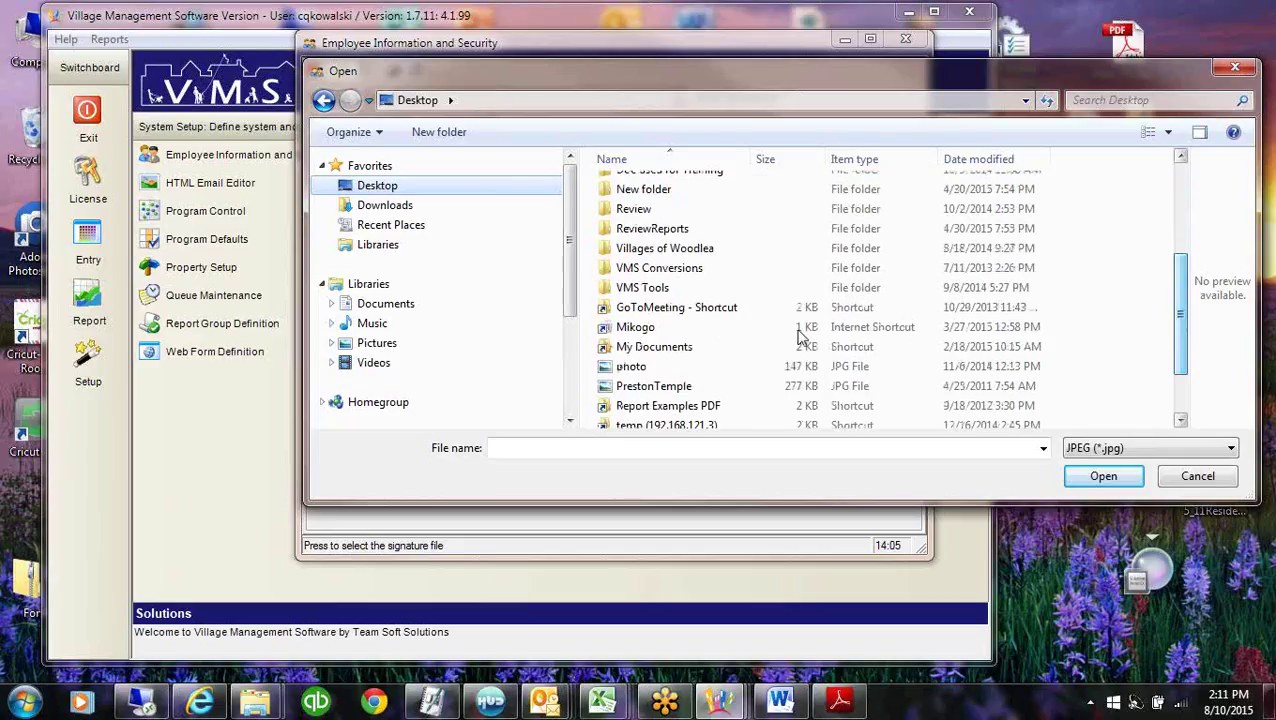
{"action": "double_click", "coordinate": [630, 347]}
{"action": "left_click", "coordinate": [1182, 285]}
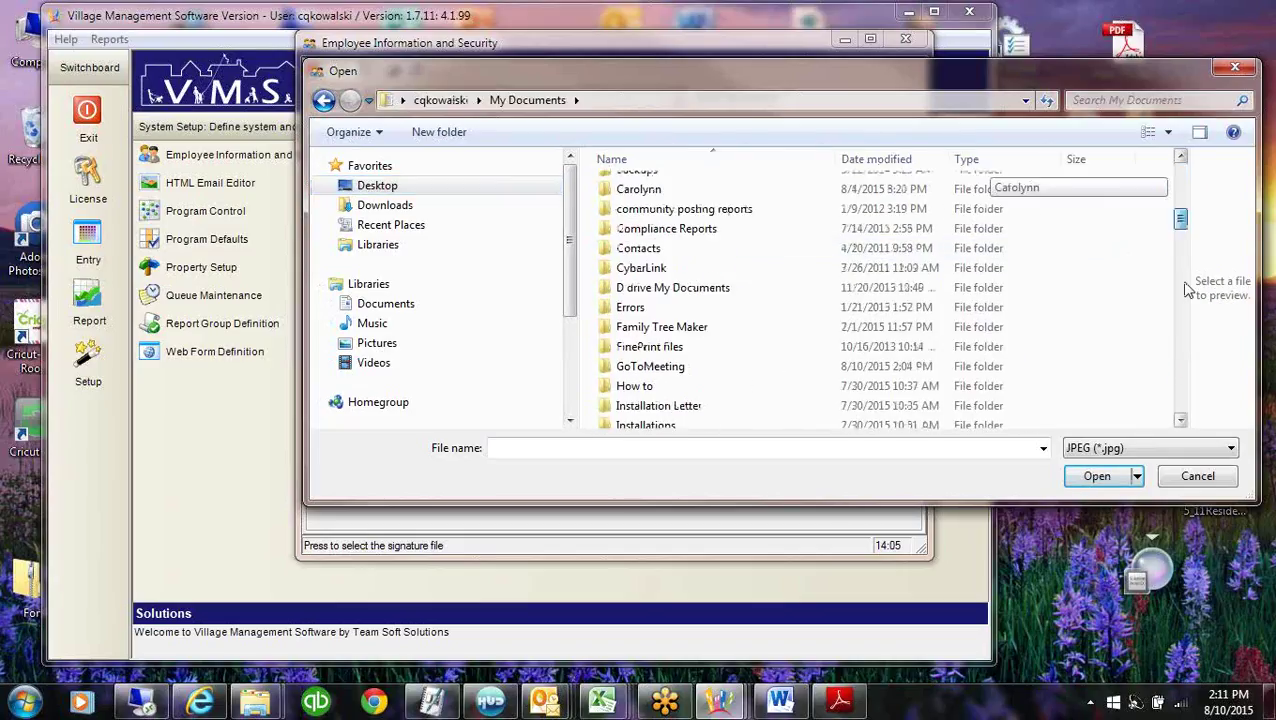
{"action": "left_click", "coordinate": [1183, 287]}
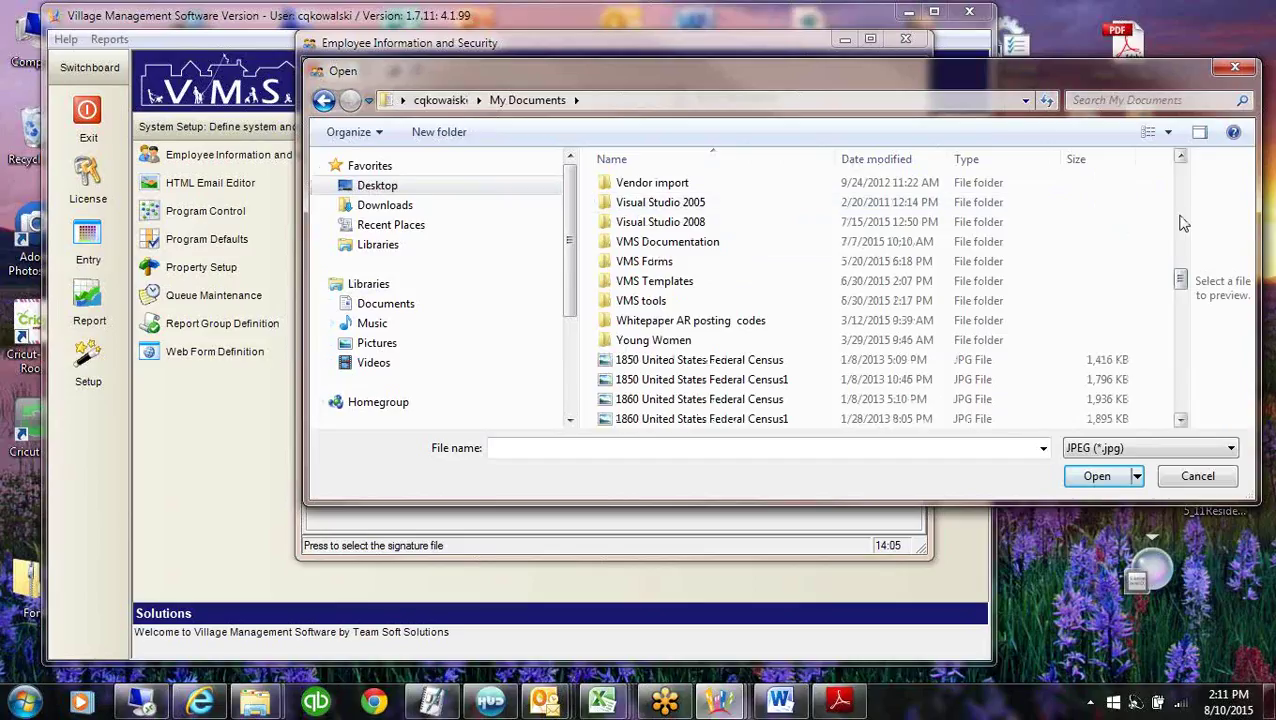
{"action": "scroll", "coordinate": [1000, 258], "scroll_direction": "up", "scroll_amount": 5}
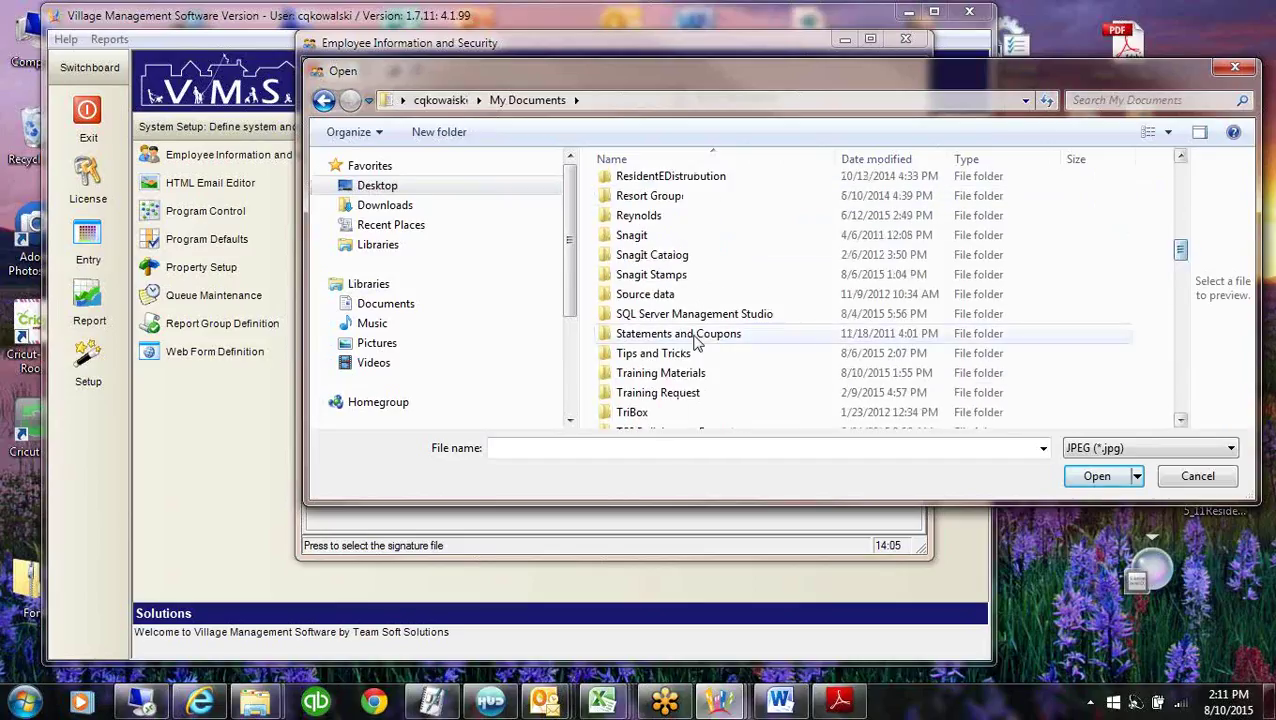
{"action": "double_click", "coordinate": [684, 373]}
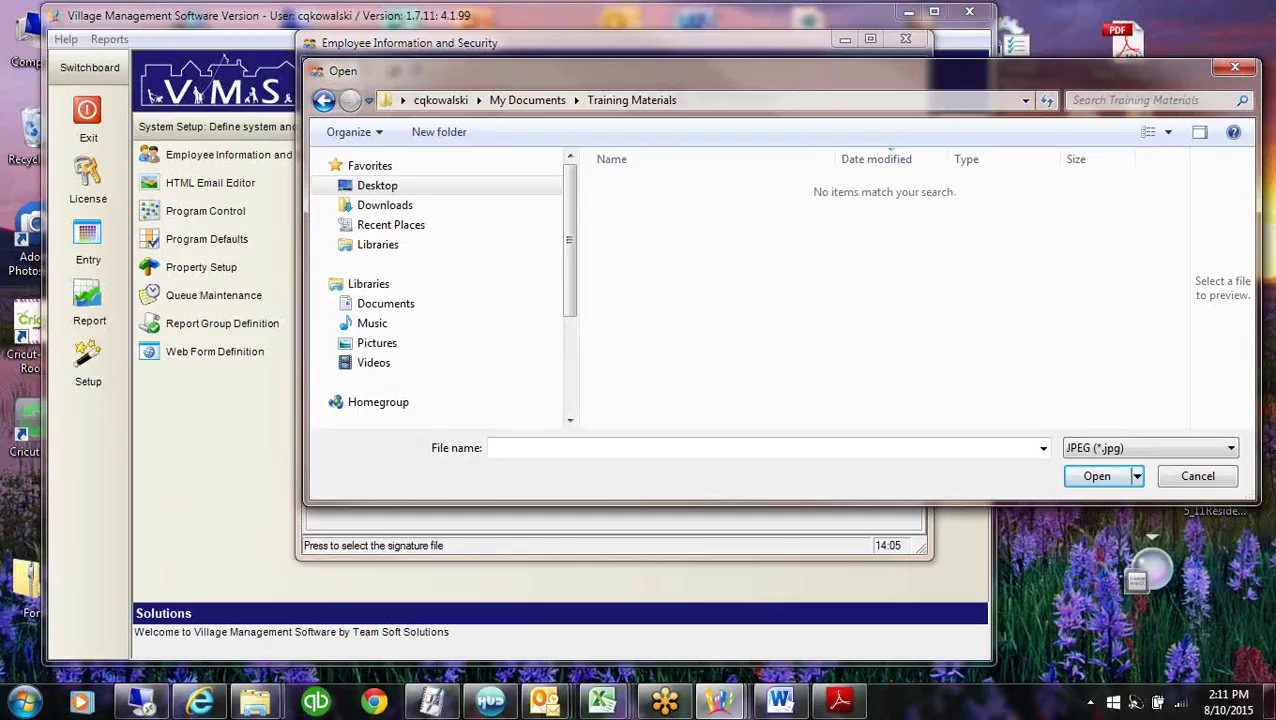
{"action": "left_click", "coordinate": [1236, 68]}
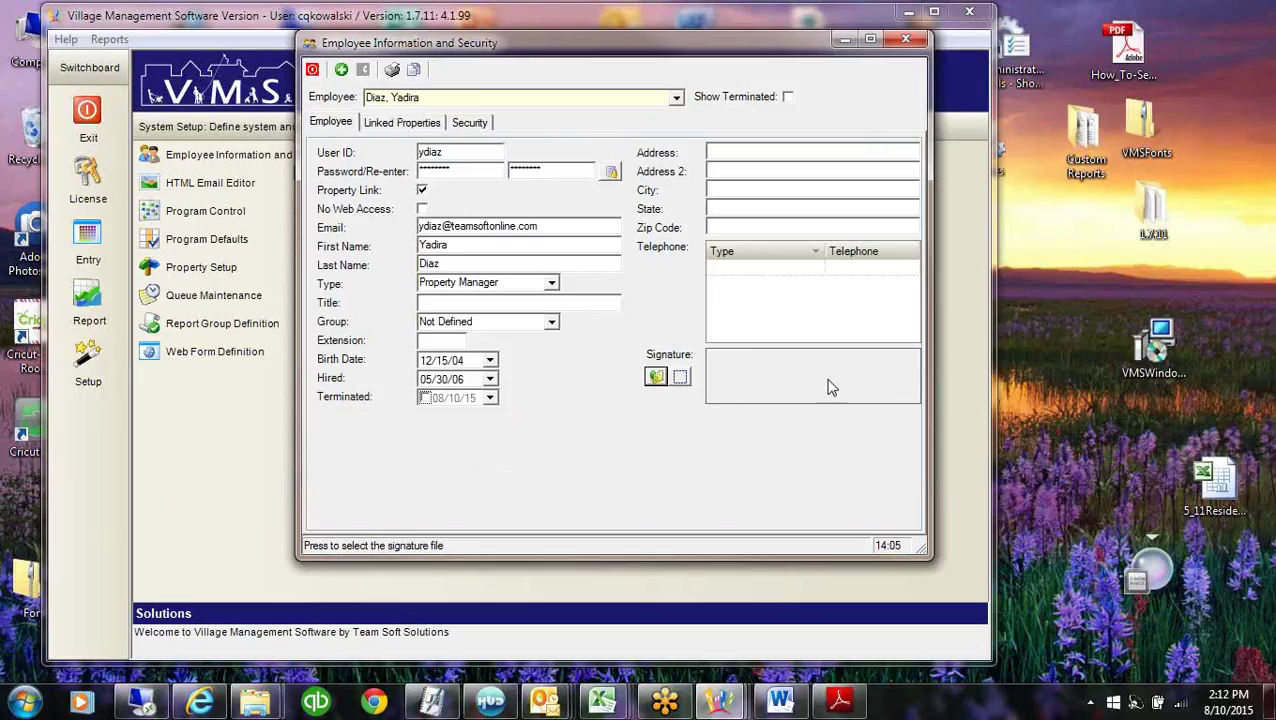
Inspect the Village of Woodlea property link, then view the employee's security permissions.
{"action": "left_click", "coordinate": [397, 124]}
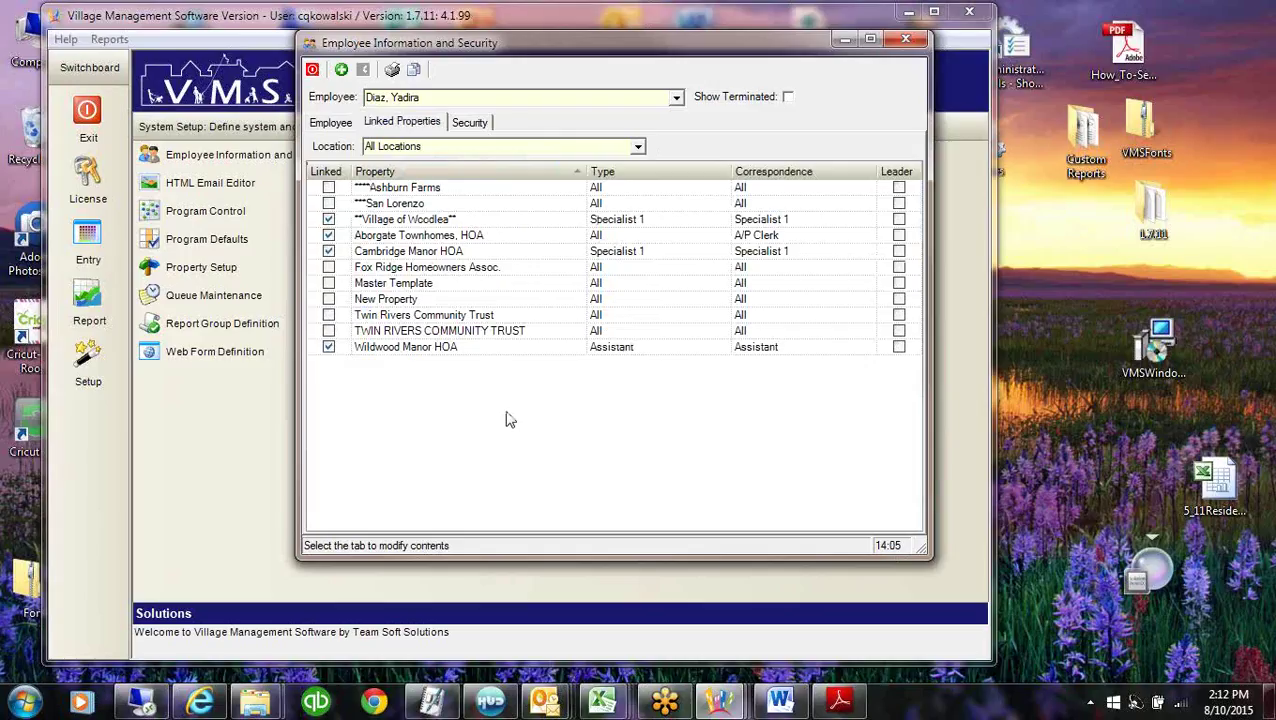
{"action": "left_click", "coordinate": [650, 220]}
{"action": "left_click", "coordinate": [792, 221]}
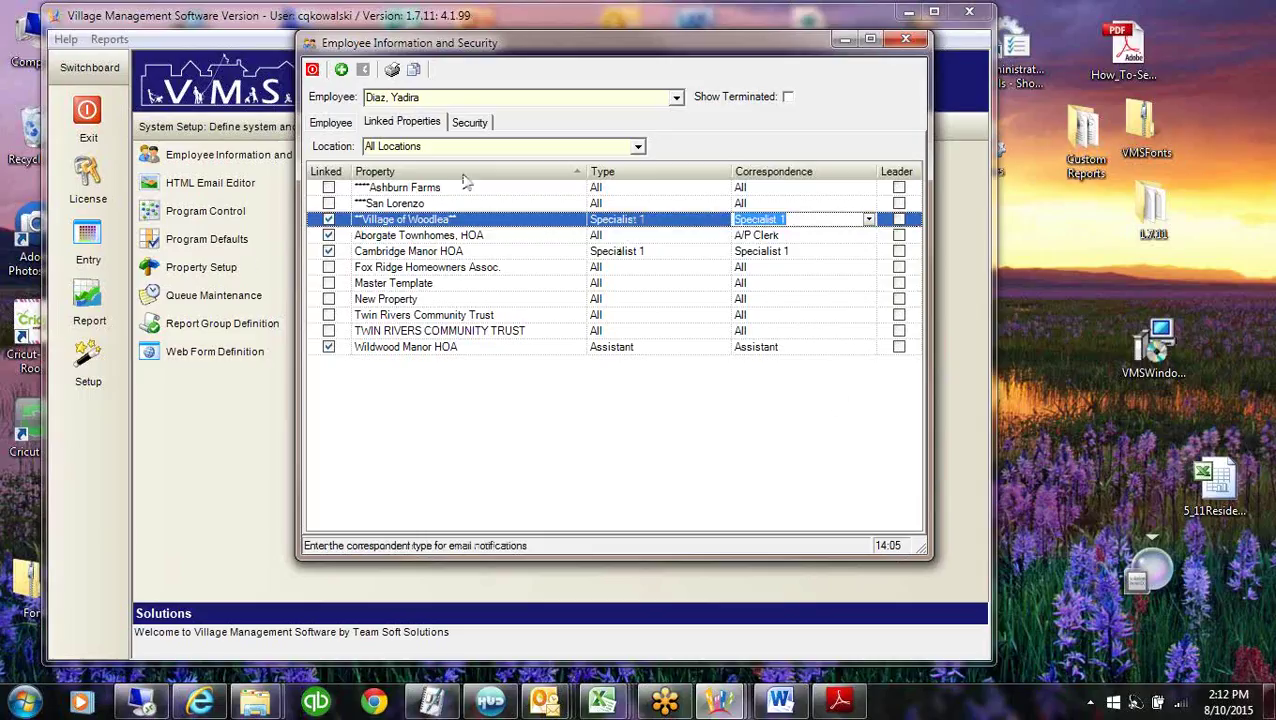
{"action": "left_click", "coordinate": [474, 123]}
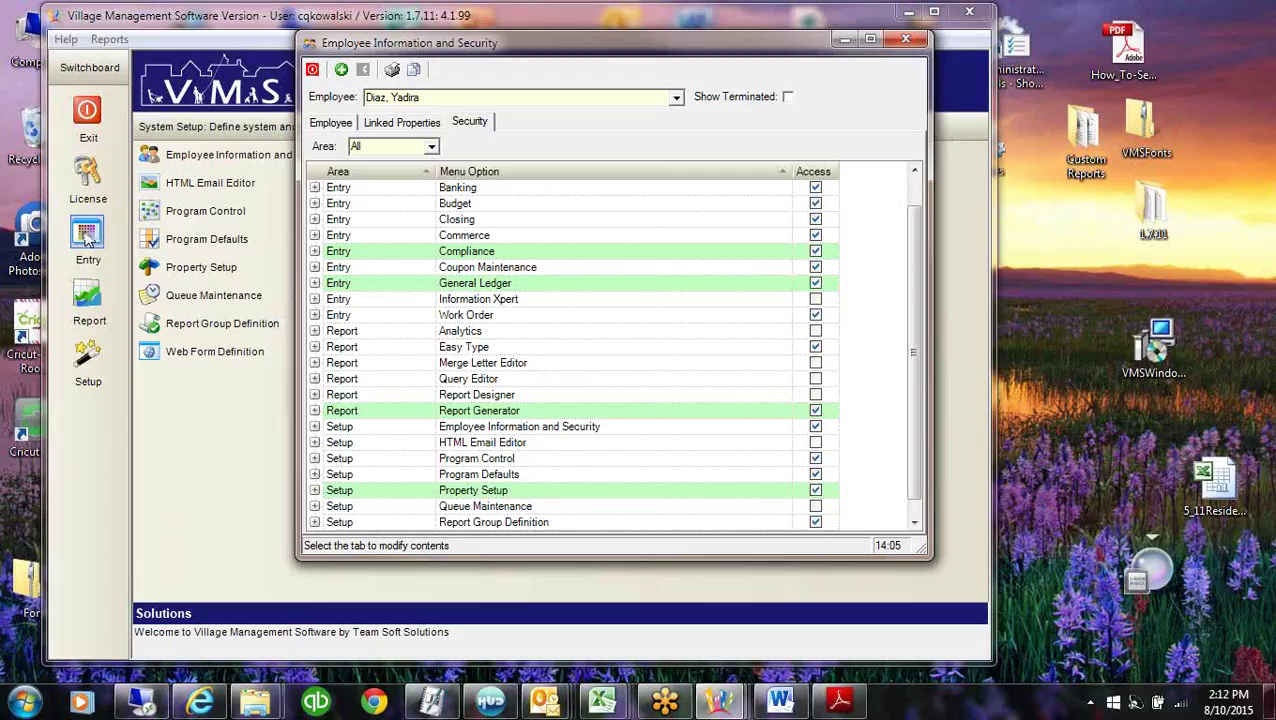
Browse the Entry, Setup and Report switchboard areas and expand Account Maintenance permissions.
{"action": "left_click", "coordinate": [86, 236]}
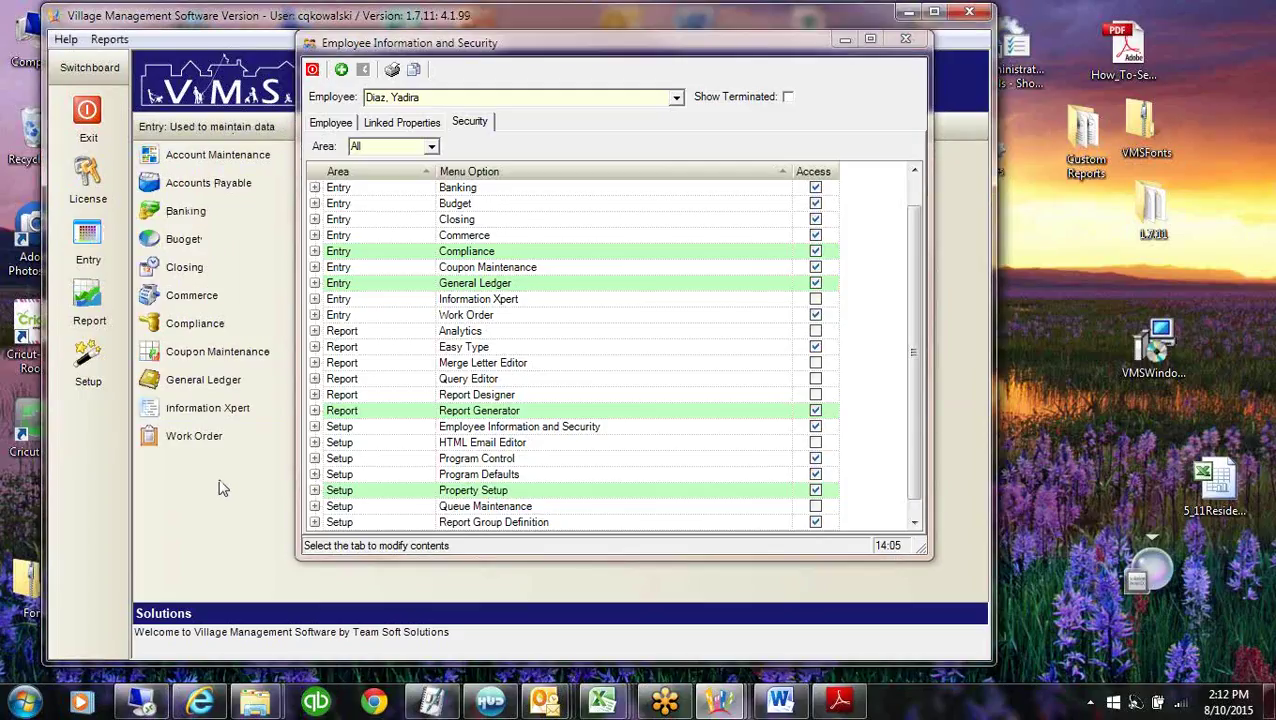
{"action": "left_click", "coordinate": [82, 366]}
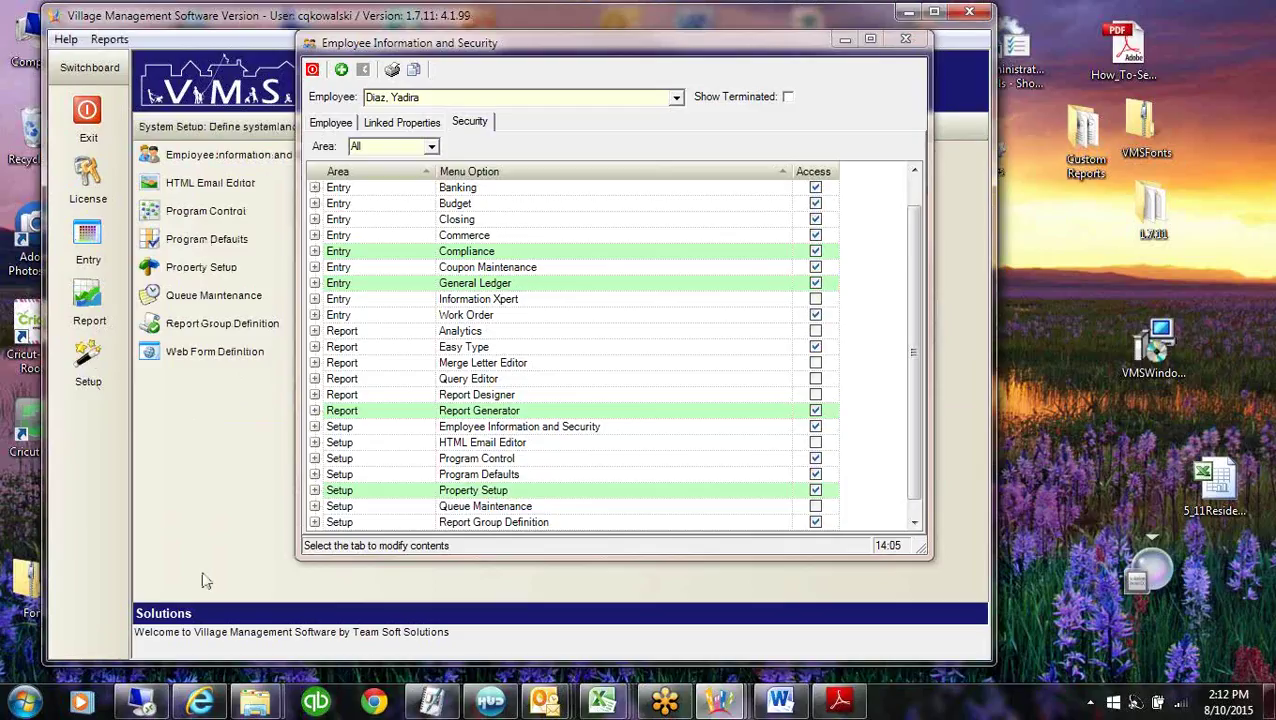
{"action": "left_click", "coordinate": [88, 295]}
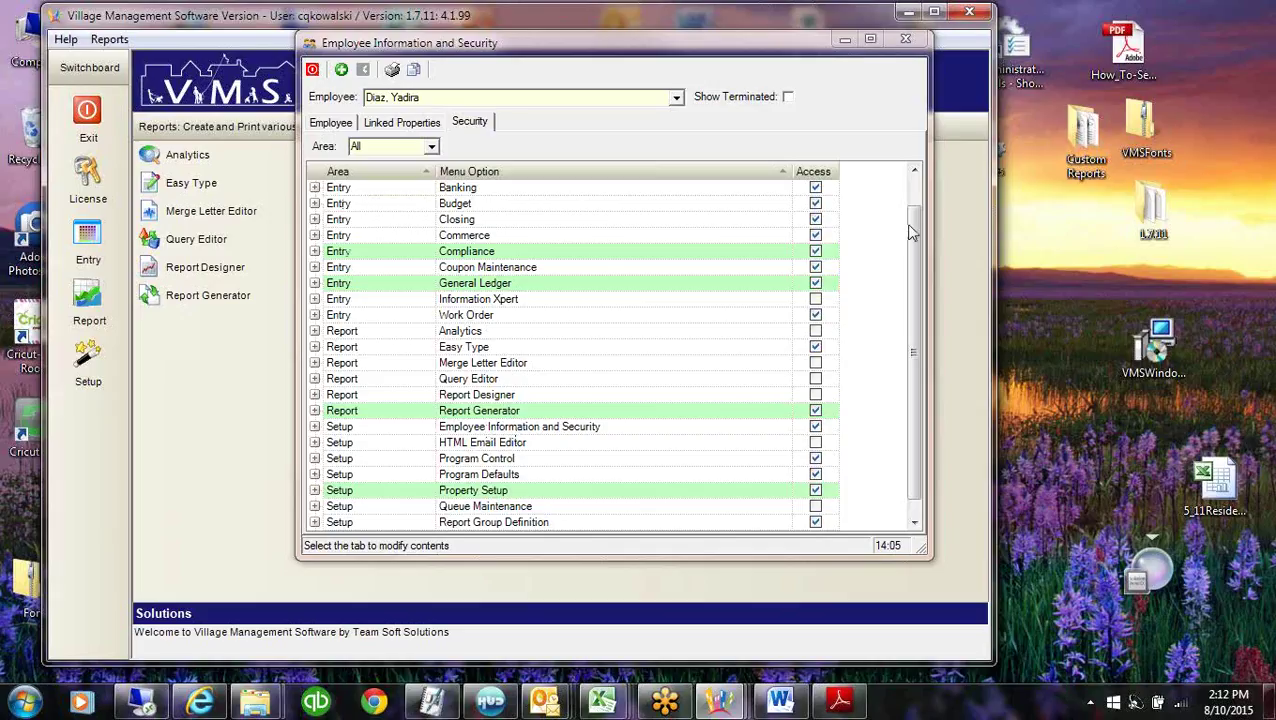
{"action": "scroll", "coordinate": [541, 202], "scroll_direction": "up", "scroll_amount": 1}
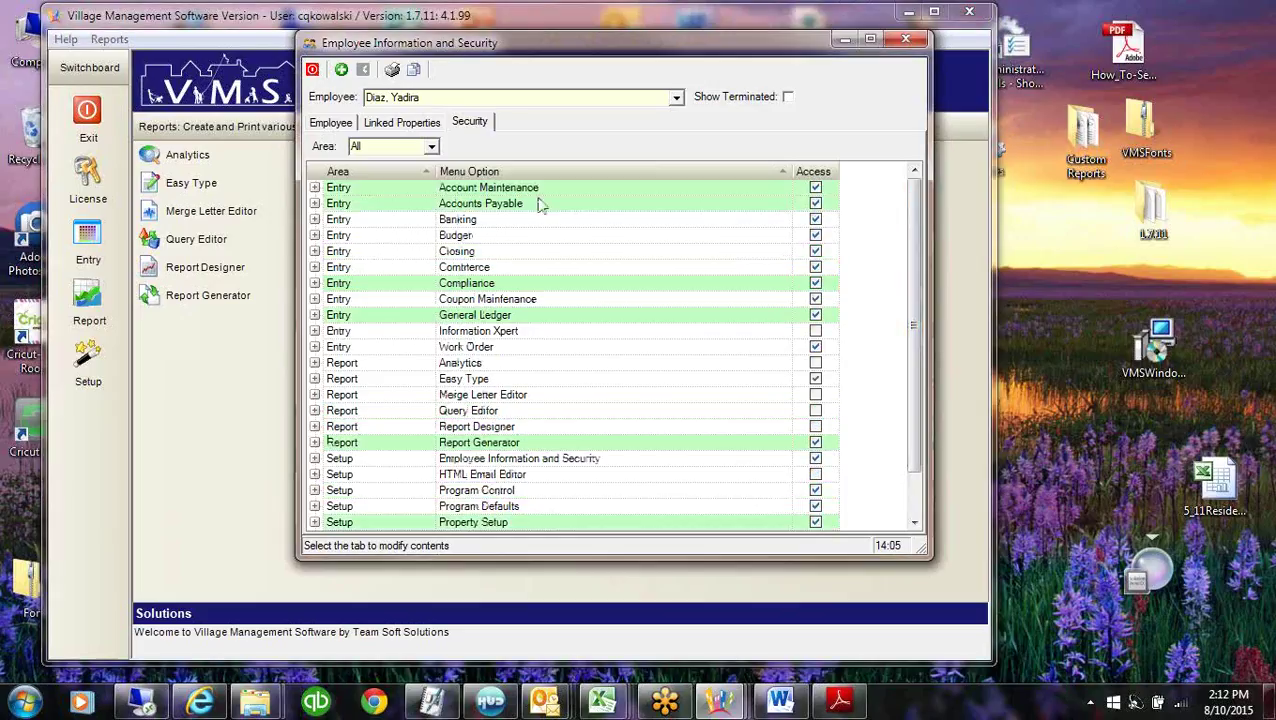
{"action": "left_click", "coordinate": [314, 187]}
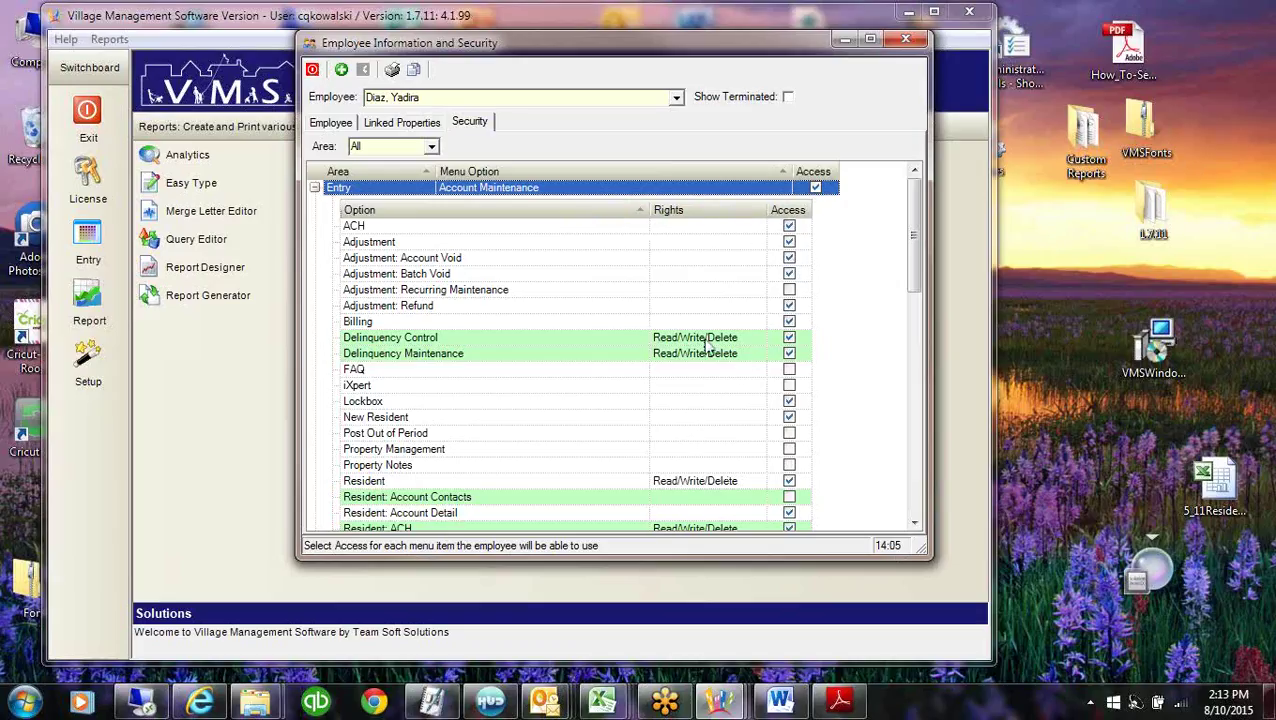
Keep Delinquency Control rights at Read/Write/Delete.
{"action": "left_click", "coordinate": [706, 340]}
{"action": "left_click", "coordinate": [760, 339]}
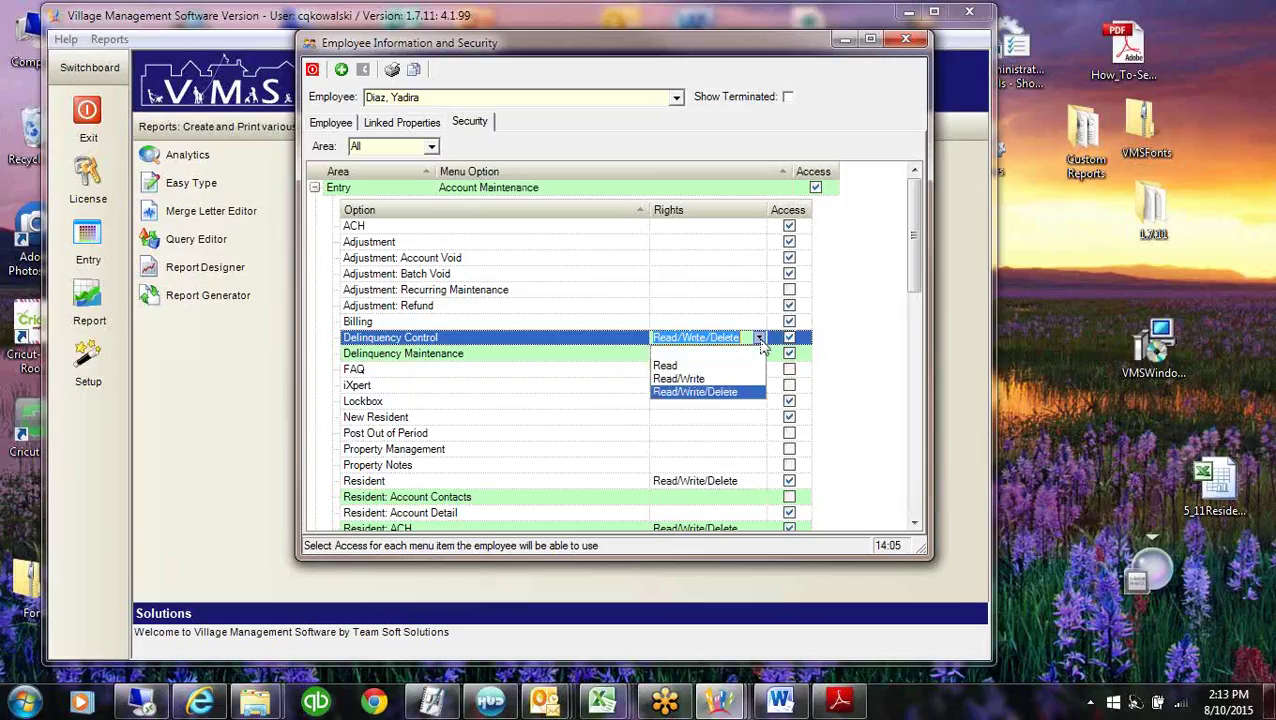
{"action": "left_click", "coordinate": [466, 344]}
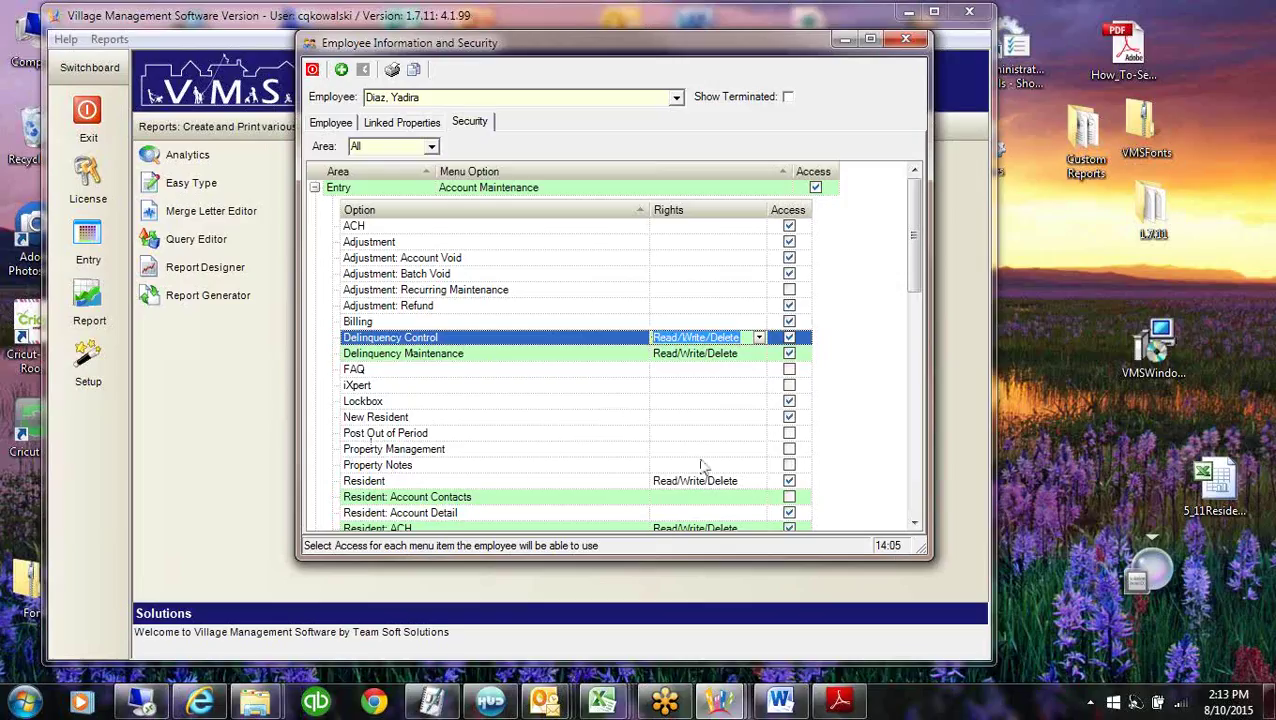
Inspect the Resident: AR Options rights and collapse the Account Maintenance list.
{"action": "scroll", "coordinate": [920, 290], "scroll_direction": "down", "scroll_amount": 4}
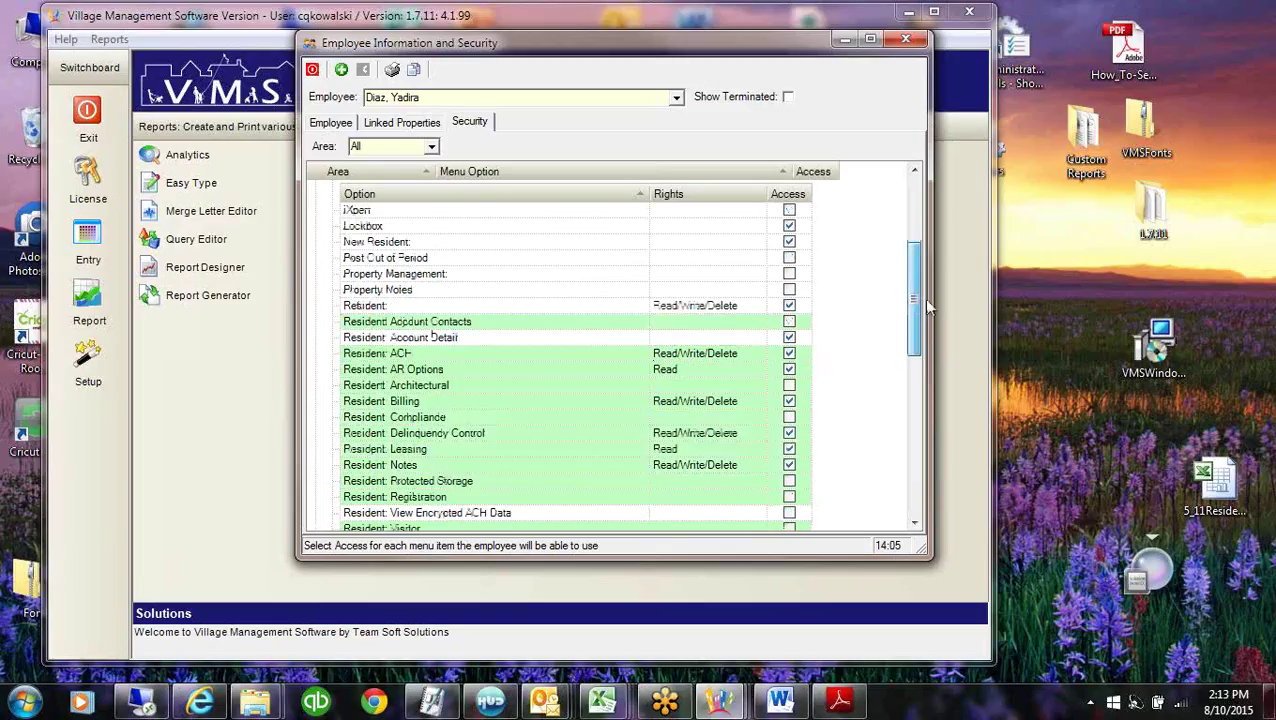
{"action": "left_click", "coordinate": [686, 373]}
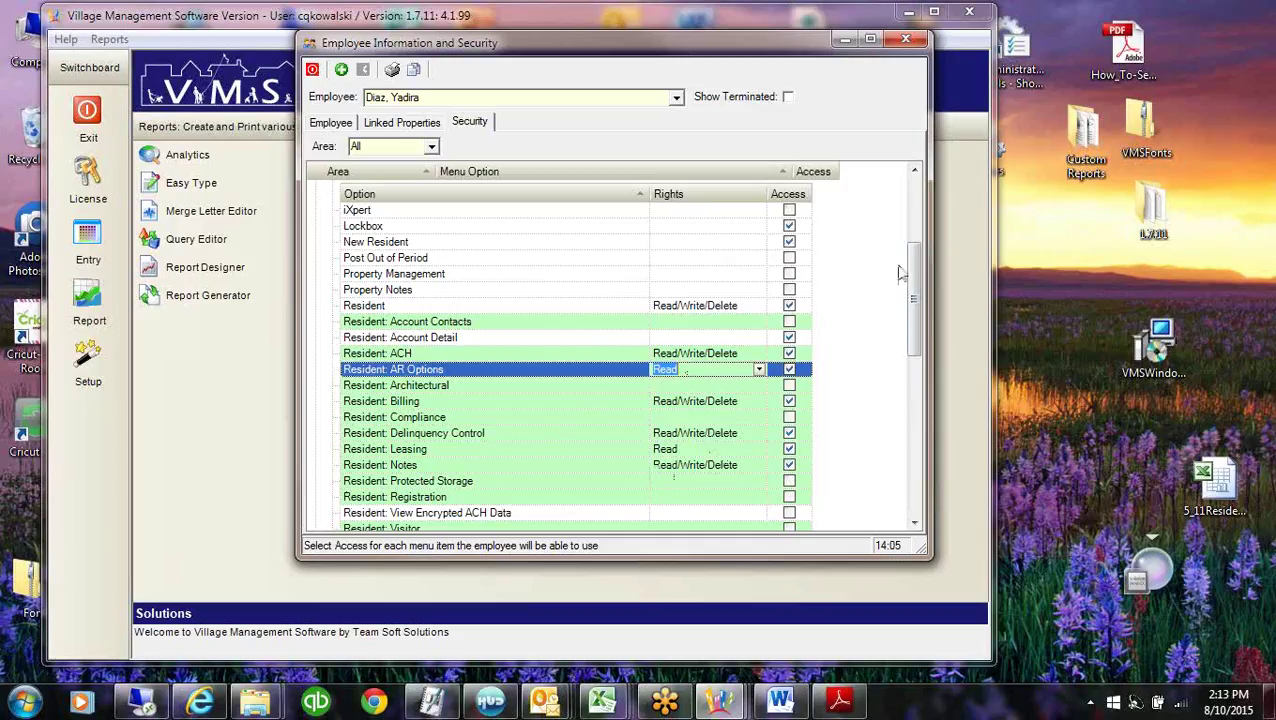
{"action": "left_click_drag", "start_coordinate": [913, 280], "coordinate": [918, 425]}
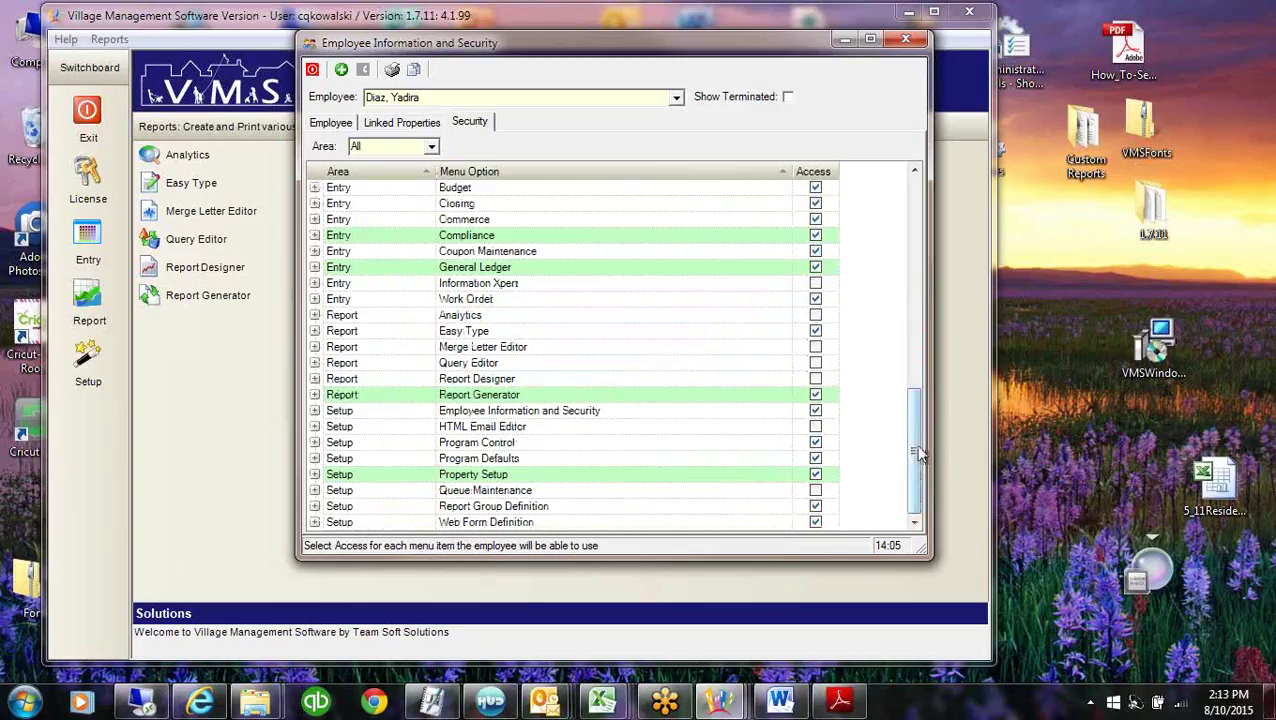
{"action": "scroll", "coordinate": [897, 256], "scroll_direction": "up", "scroll_amount": 5}
{"action": "scroll", "coordinate": [897, 256], "scroll_direction": "up", "scroll_amount": 5}
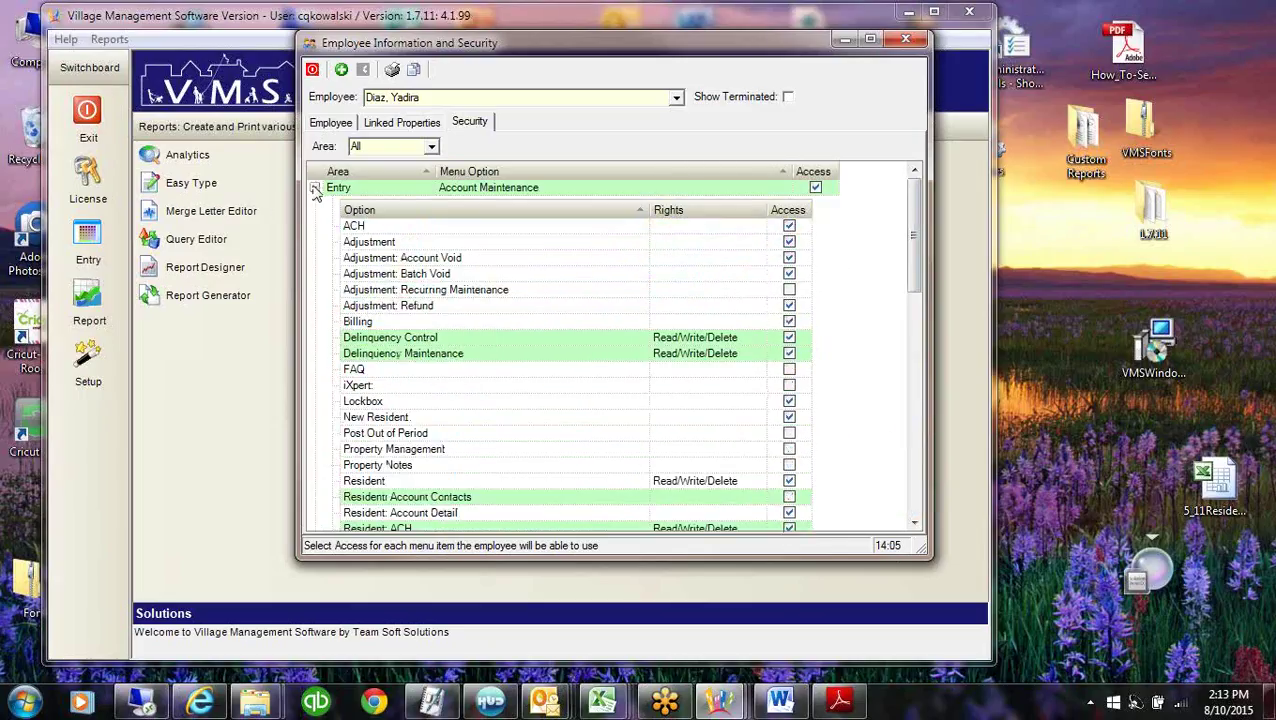
{"action": "left_click", "coordinate": [315, 187]}
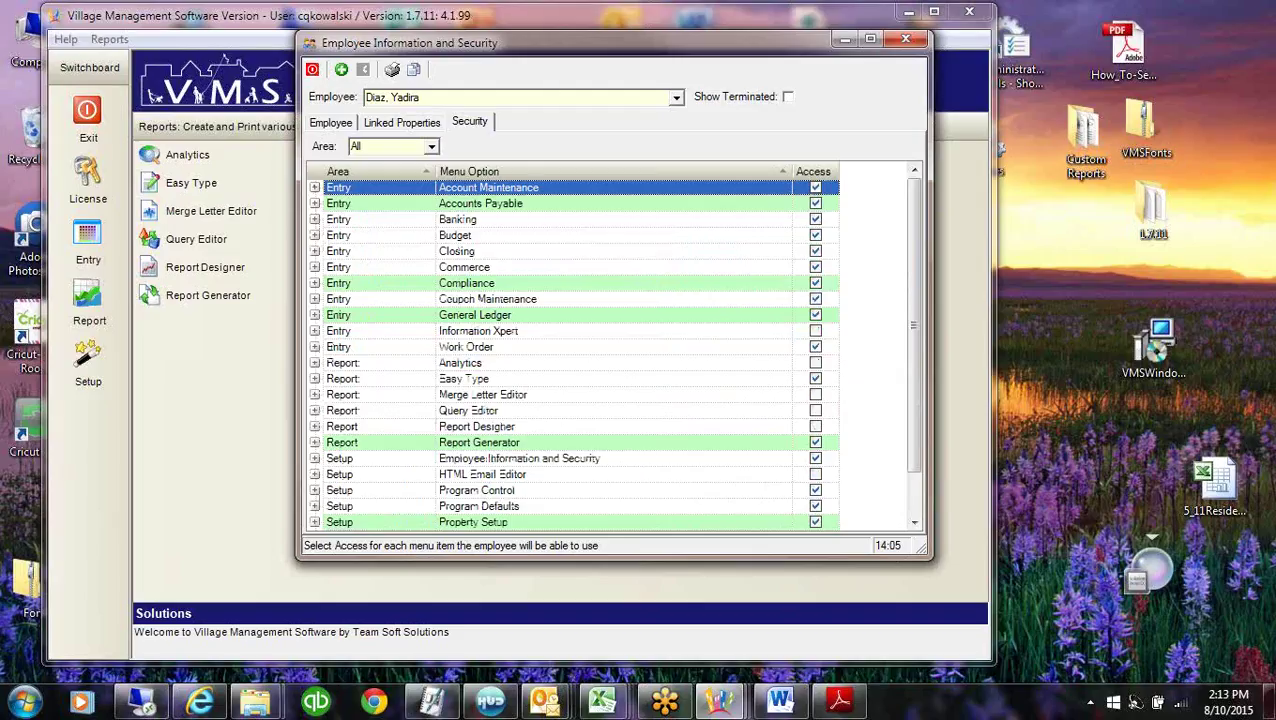
{"action": "key", "text": "alt+Tab"}
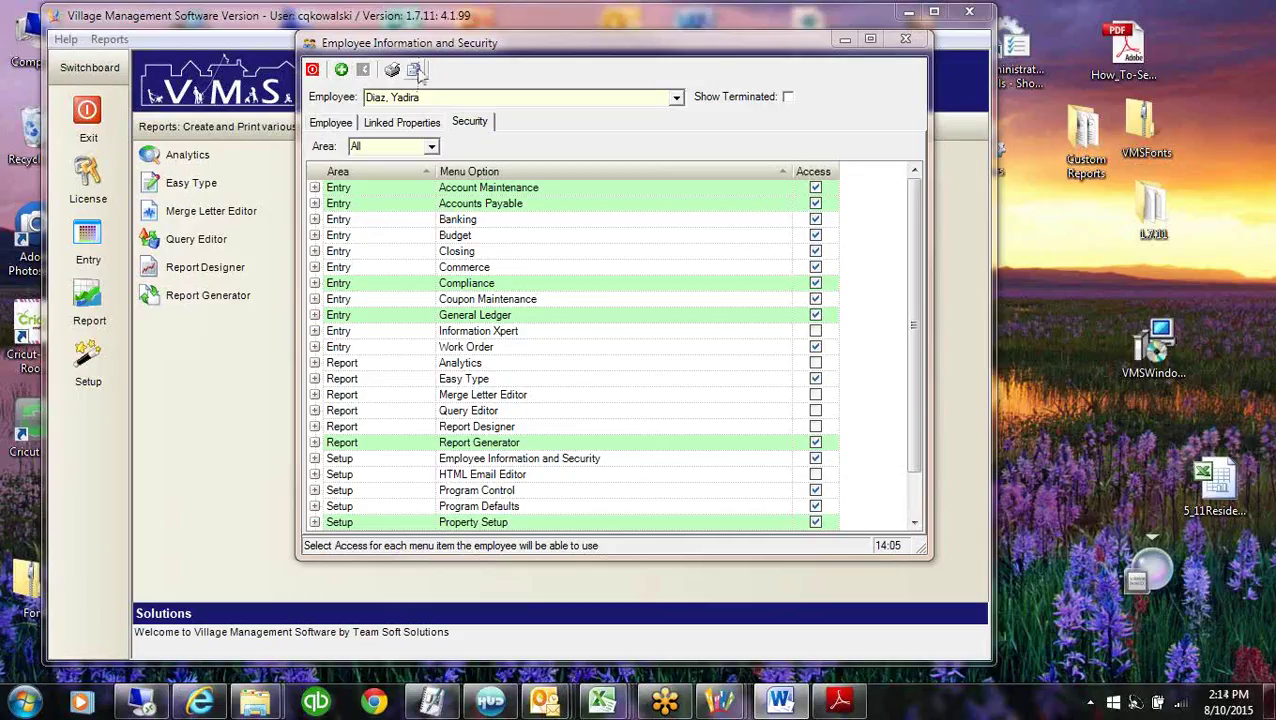
Copy only this employee's security access, without linked companies, into a new employee.
{"action": "left_click", "coordinate": [416, 70]}
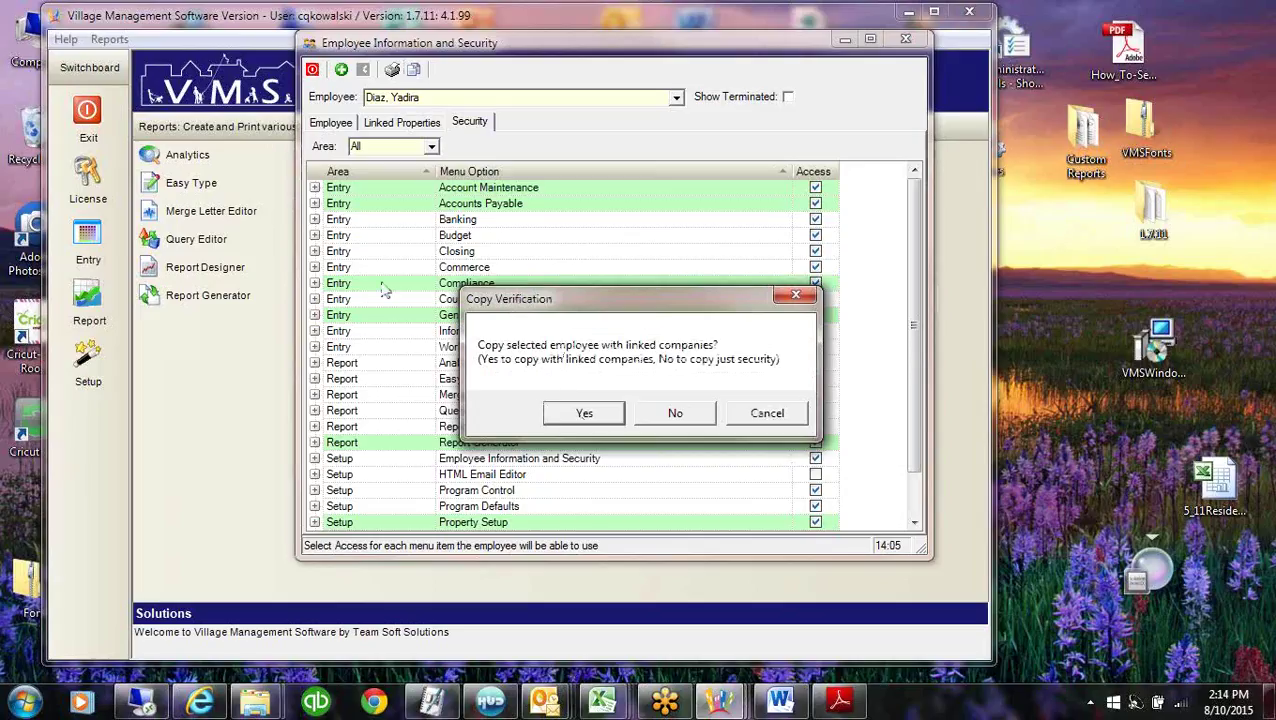
{"action": "left_click", "coordinate": [687, 414]}
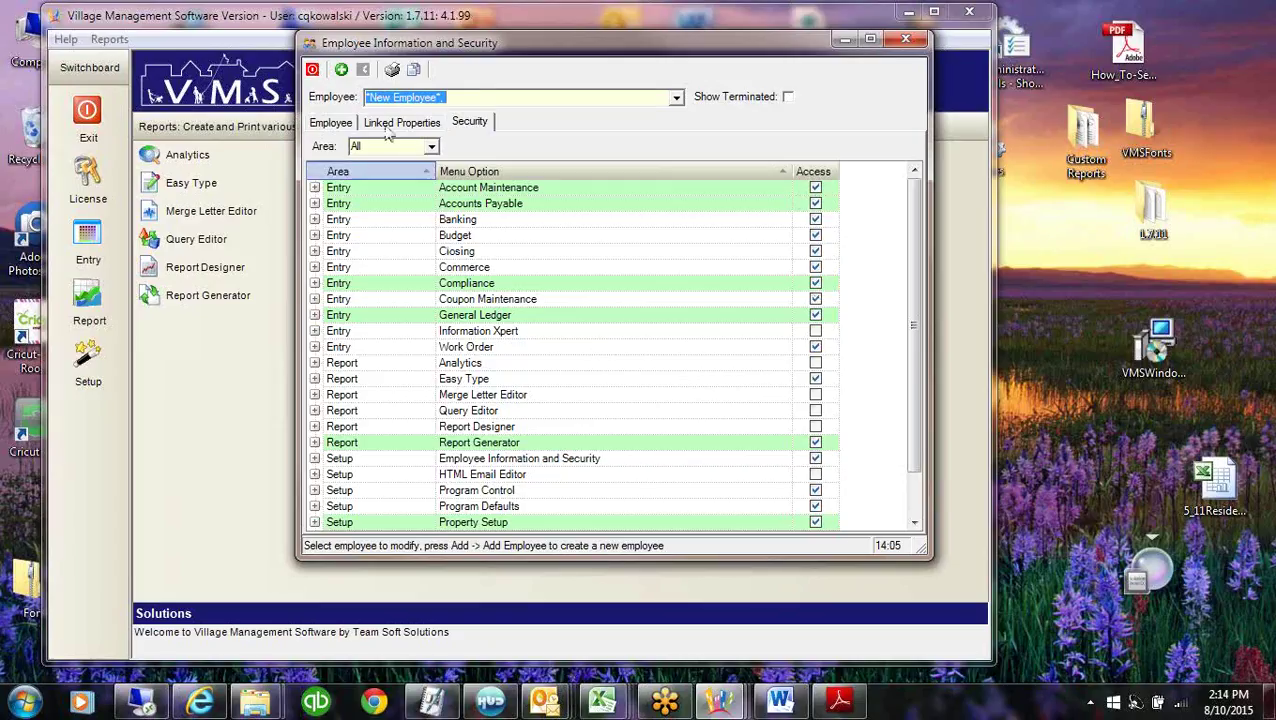
Enter the new employee's user ID, first name and last name, then close the employee window.
{"action": "left_click", "coordinate": [326, 124]}
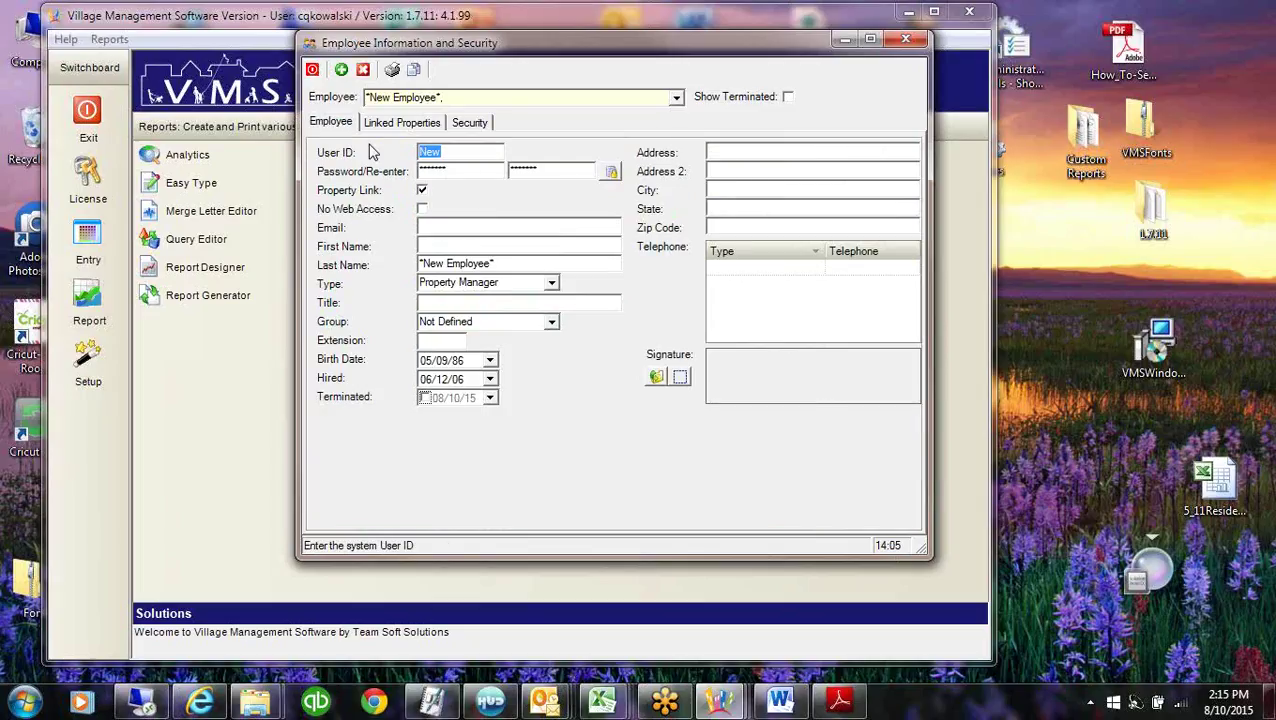
{"action": "type", "text": "McGeorge"}
{"action": "key", "text": "Tab"}
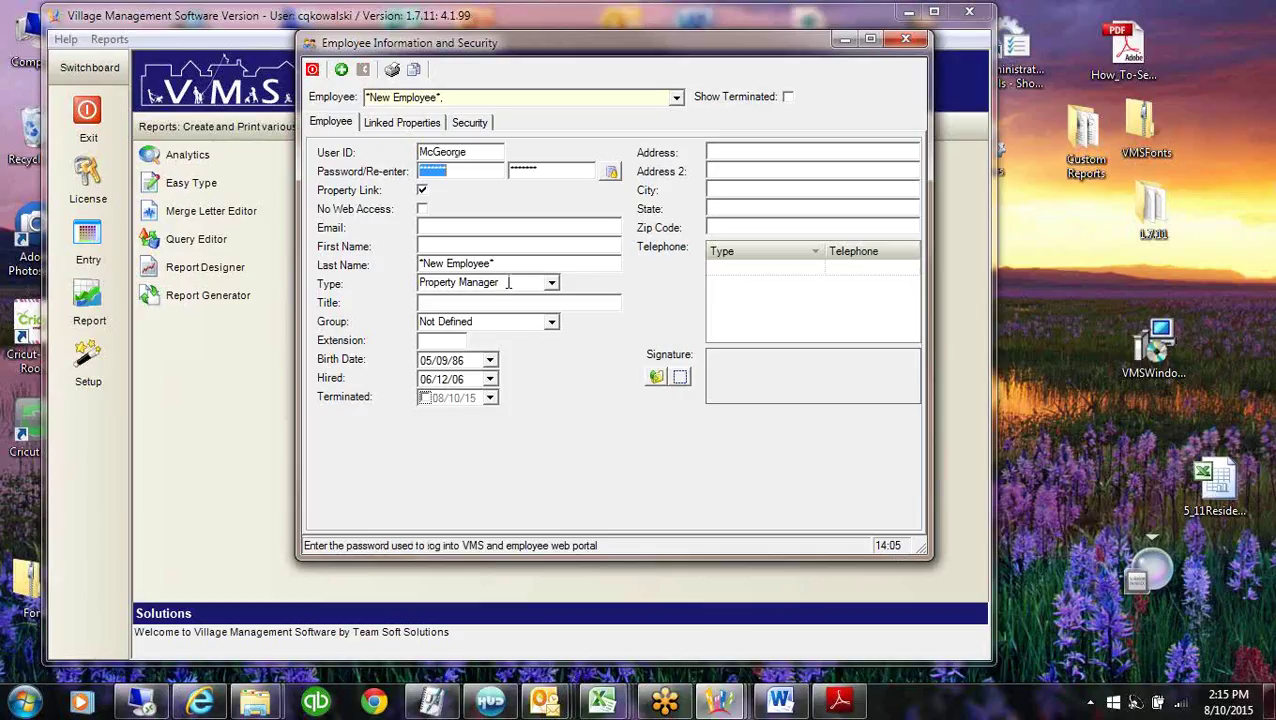
{"action": "left_click", "coordinate": [469, 246]}
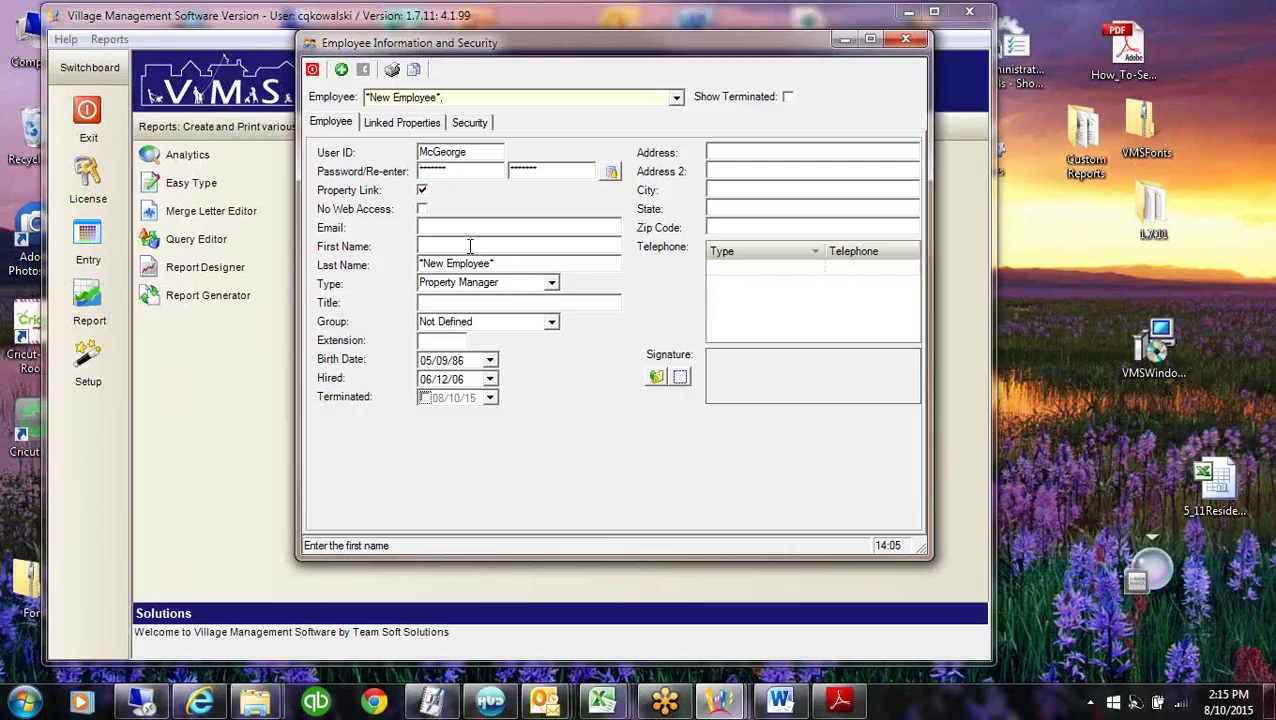
{"action": "key", "text": "Tab"}
{"action": "left_click", "coordinate": [479, 305]}
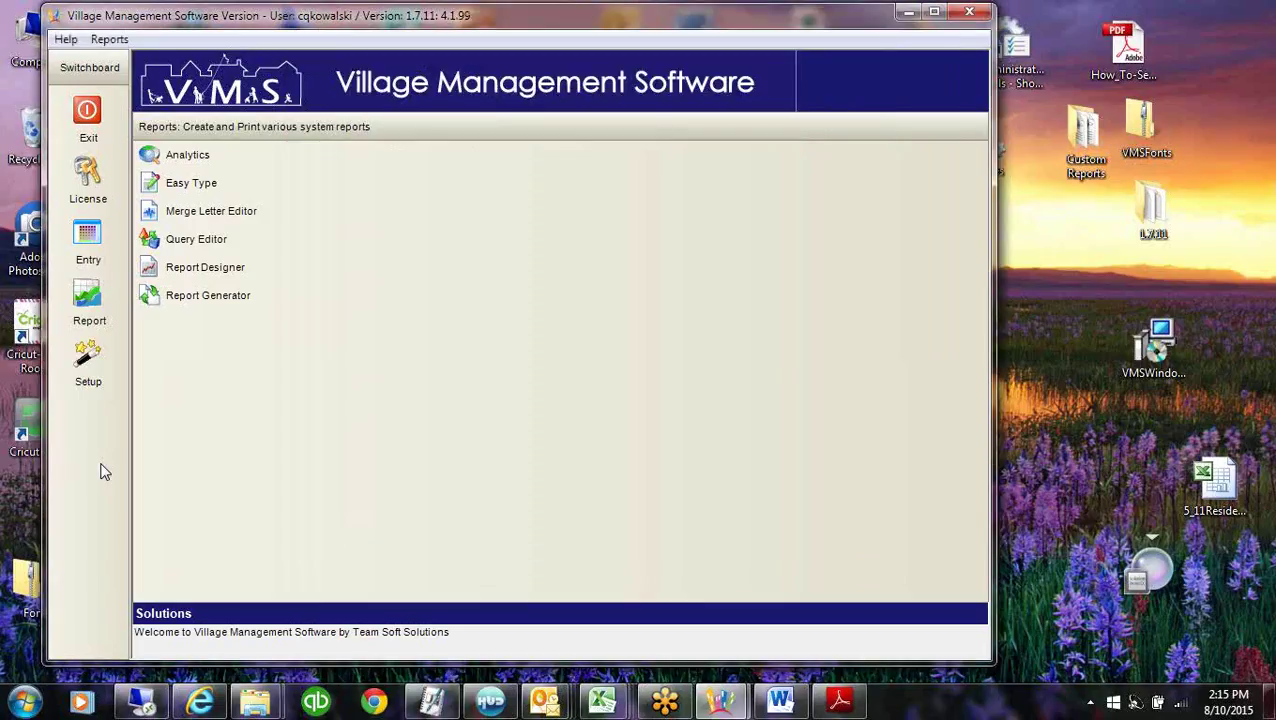
Open Program Control from the switchboard's Setup options.
{"action": "left_click", "coordinate": [90, 358]}
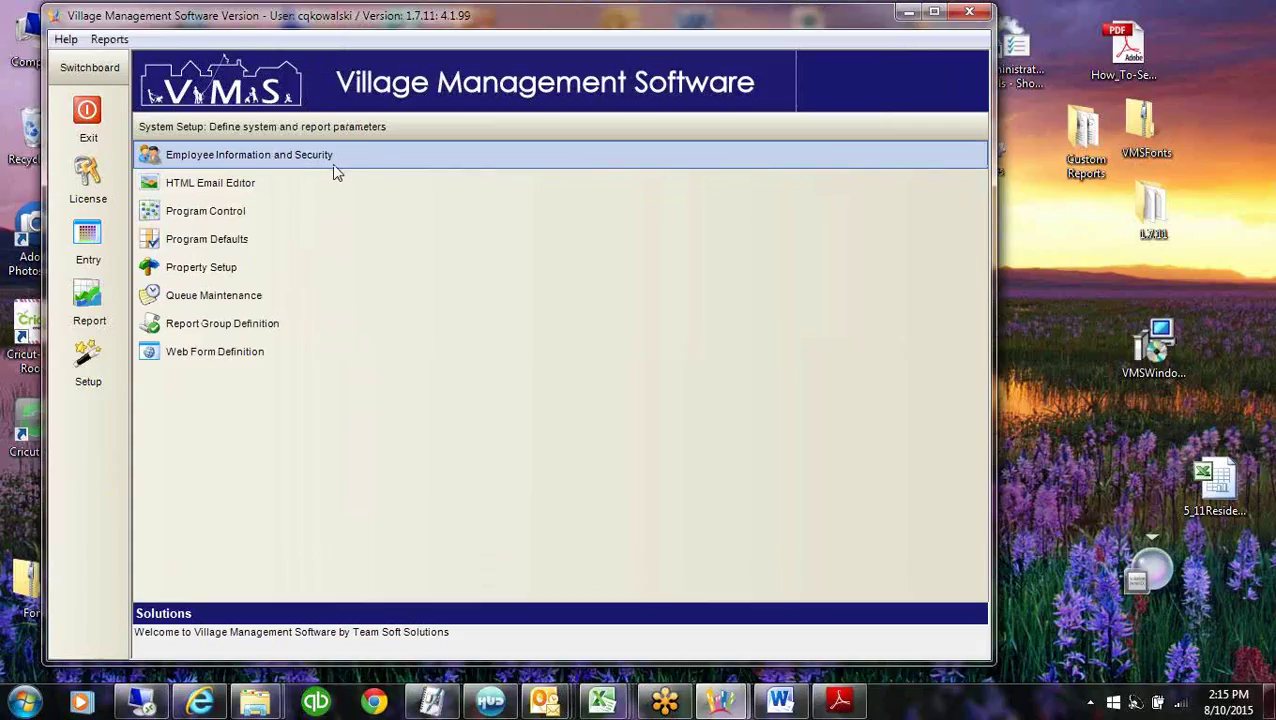
{"action": "left_click", "coordinate": [178, 214]}
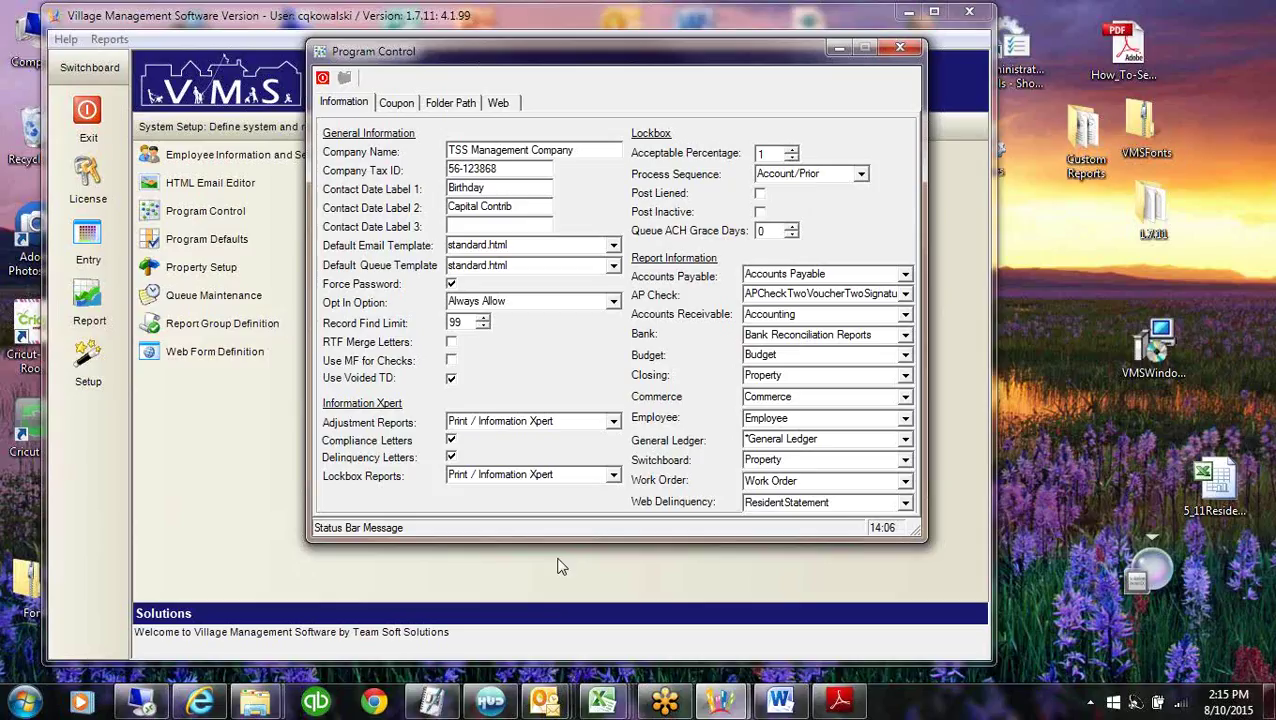
Check the record find limit of 99 and keep Print / Information Xpert for adjustment reports.
{"action": "left_click", "coordinate": [472, 322]}
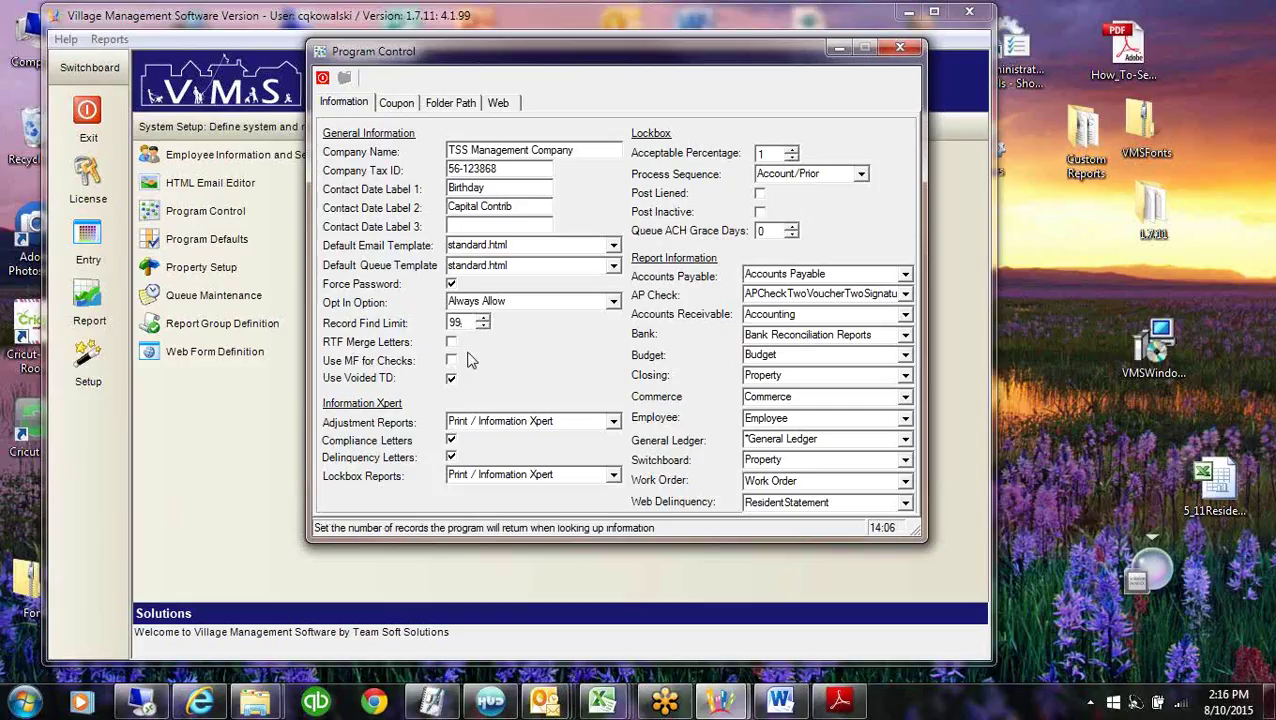
{"action": "double_click", "coordinate": [456, 322]}
{"action": "left_click", "coordinate": [572, 421]}
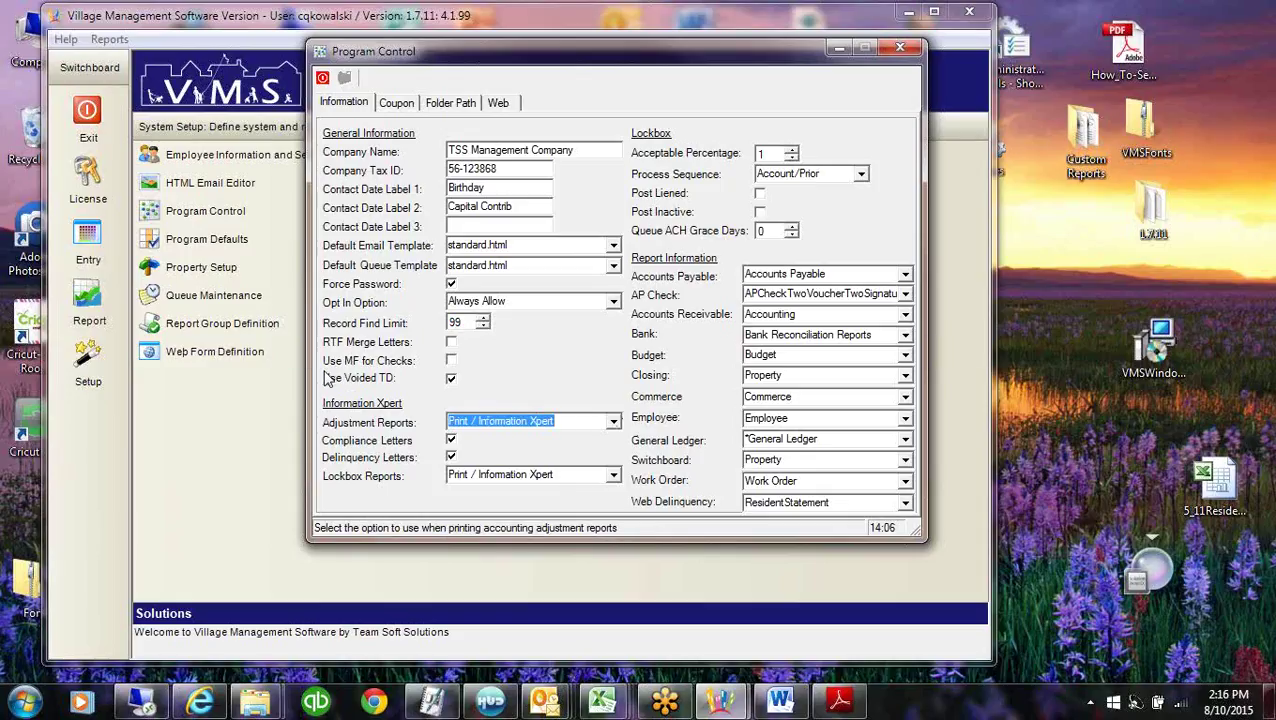
{"action": "left_click", "coordinate": [551, 421]}
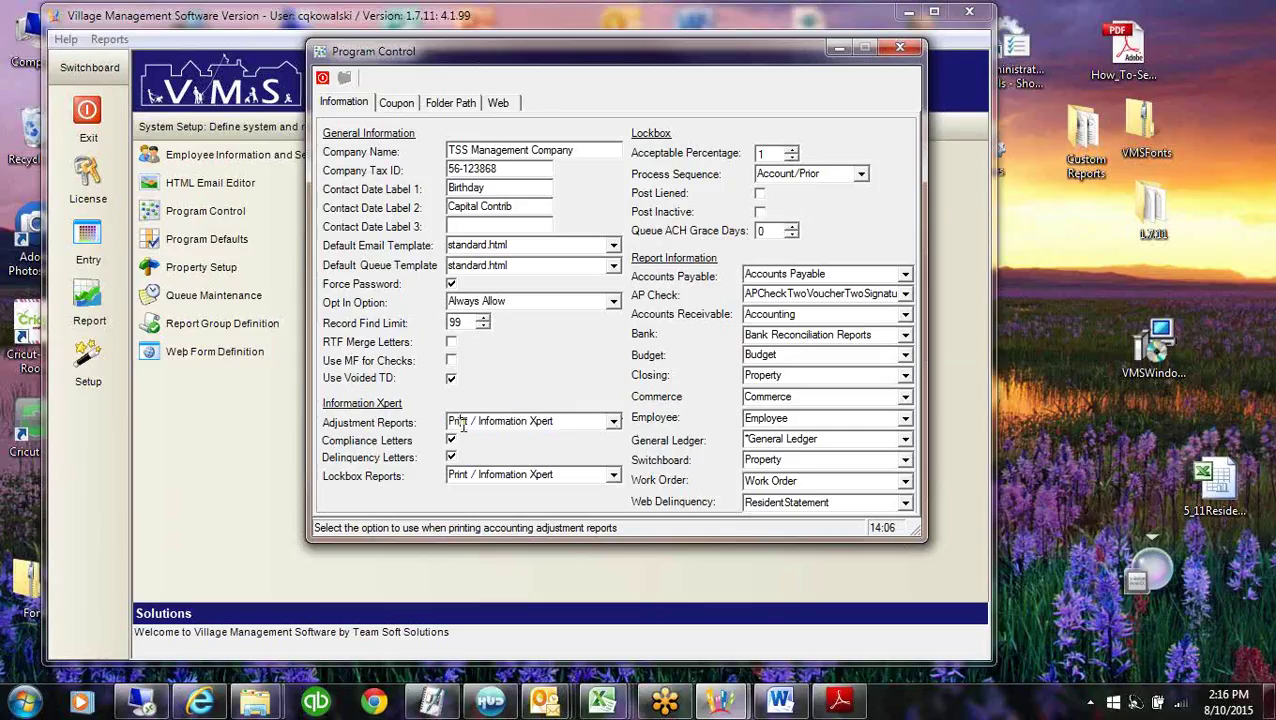
{"action": "left_click", "coordinate": [613, 423]}
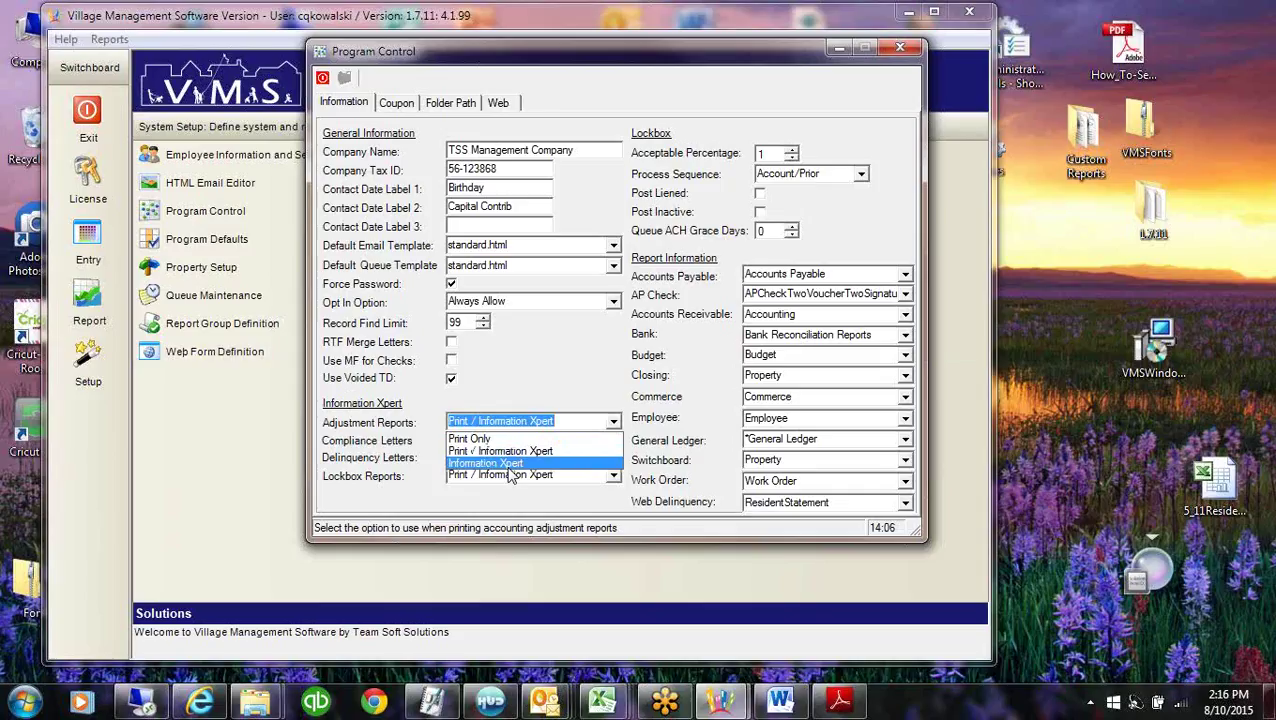
{"action": "left_click", "coordinate": [577, 423]}
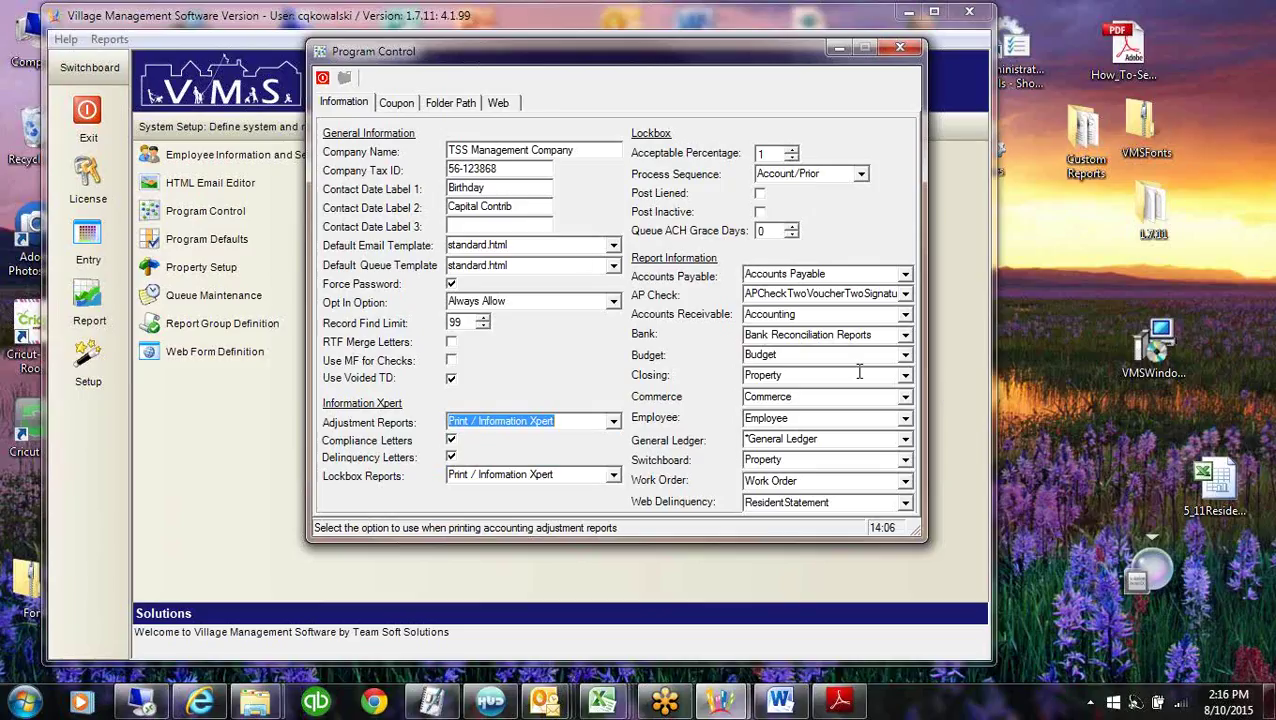
Look over the Coupon and Web tabs, then bring up Program Defaults from the Setup list.
{"action": "left_click", "coordinate": [400, 104]}
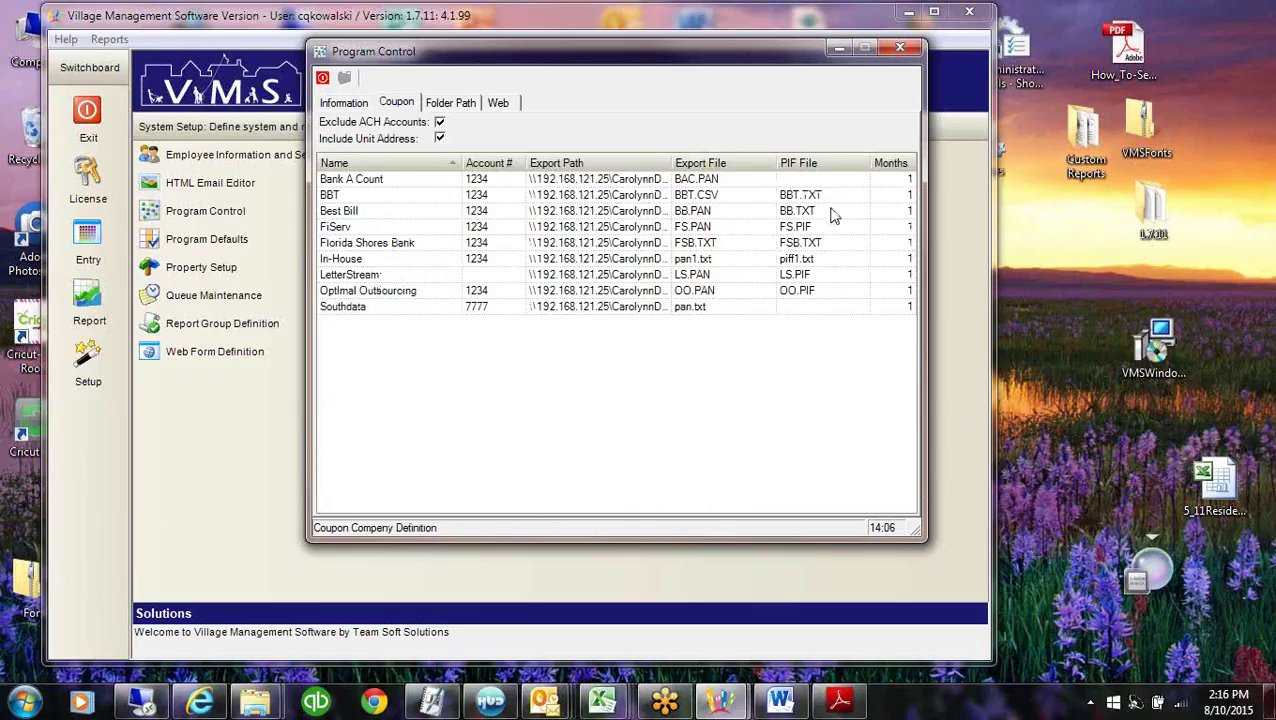
{"action": "left_click", "coordinate": [498, 102]}
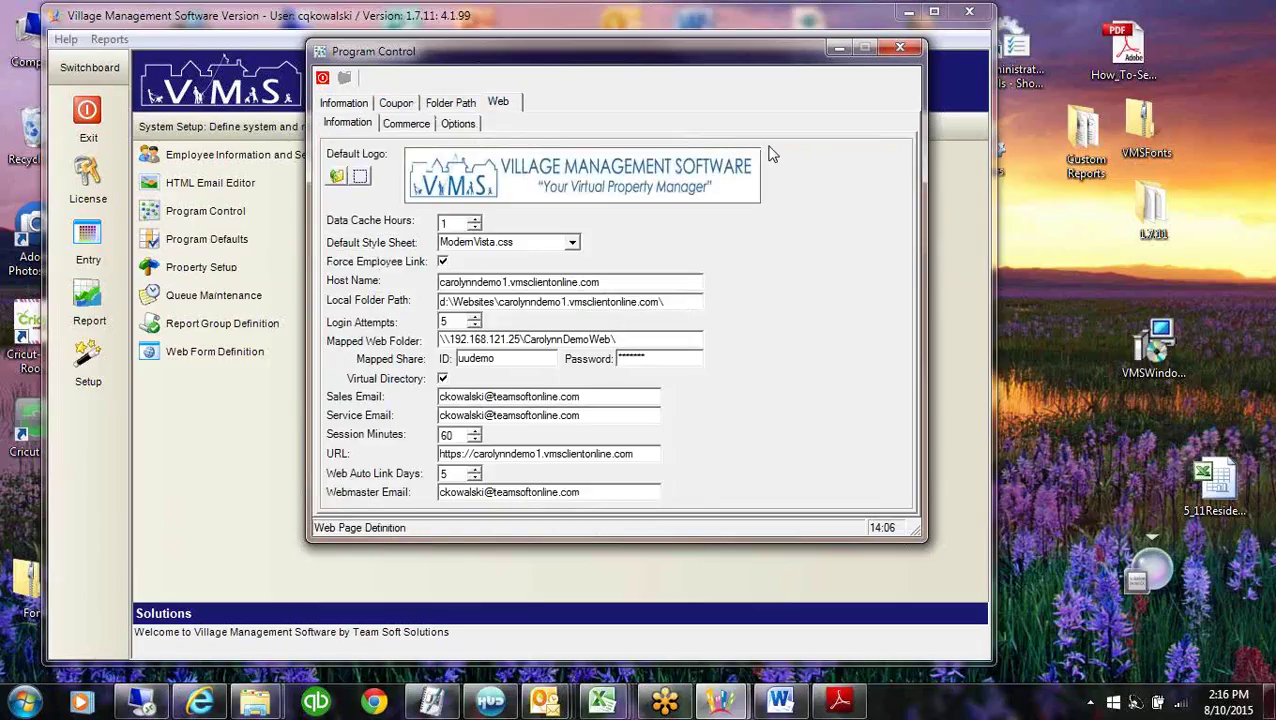
{"action": "left_click", "coordinate": [343, 104]}
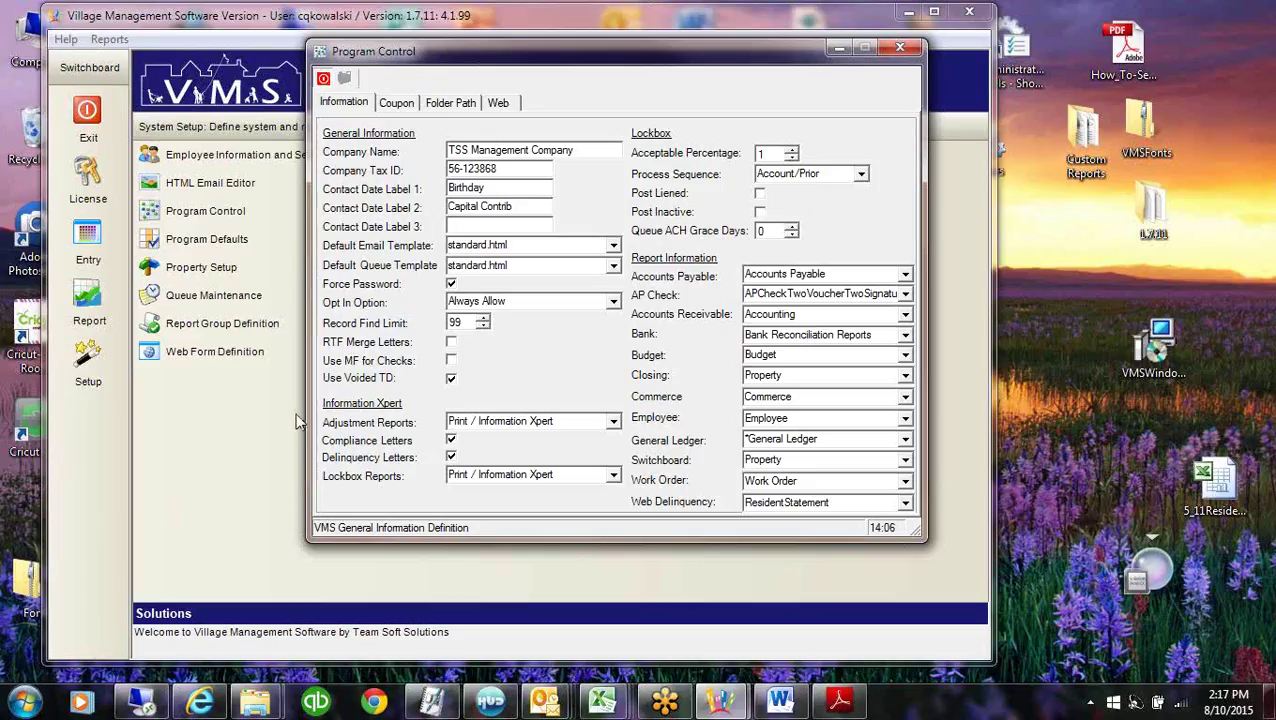
{"action": "left_click", "coordinate": [168, 420]}
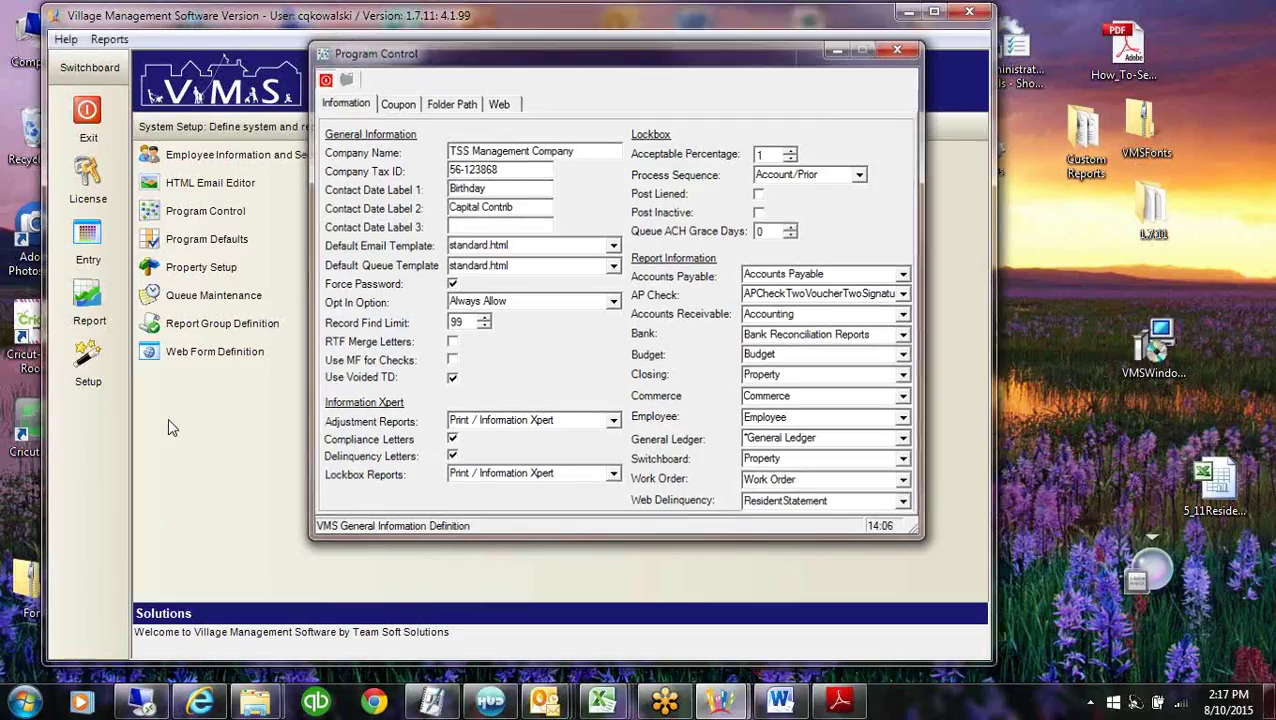
{"action": "left_click", "coordinate": [217, 242]}
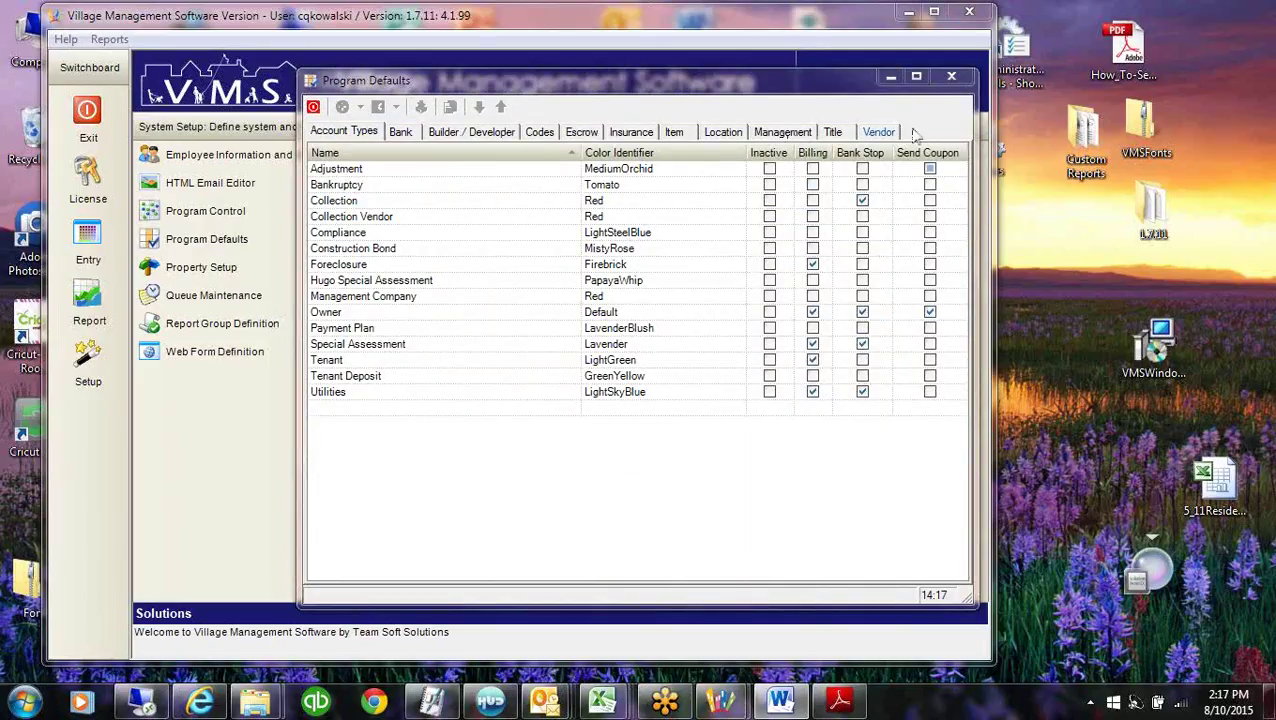
Pick BOULDERSCAPES, INC. from the Vendor master list.
{"action": "left_click", "coordinate": [892, 135]}
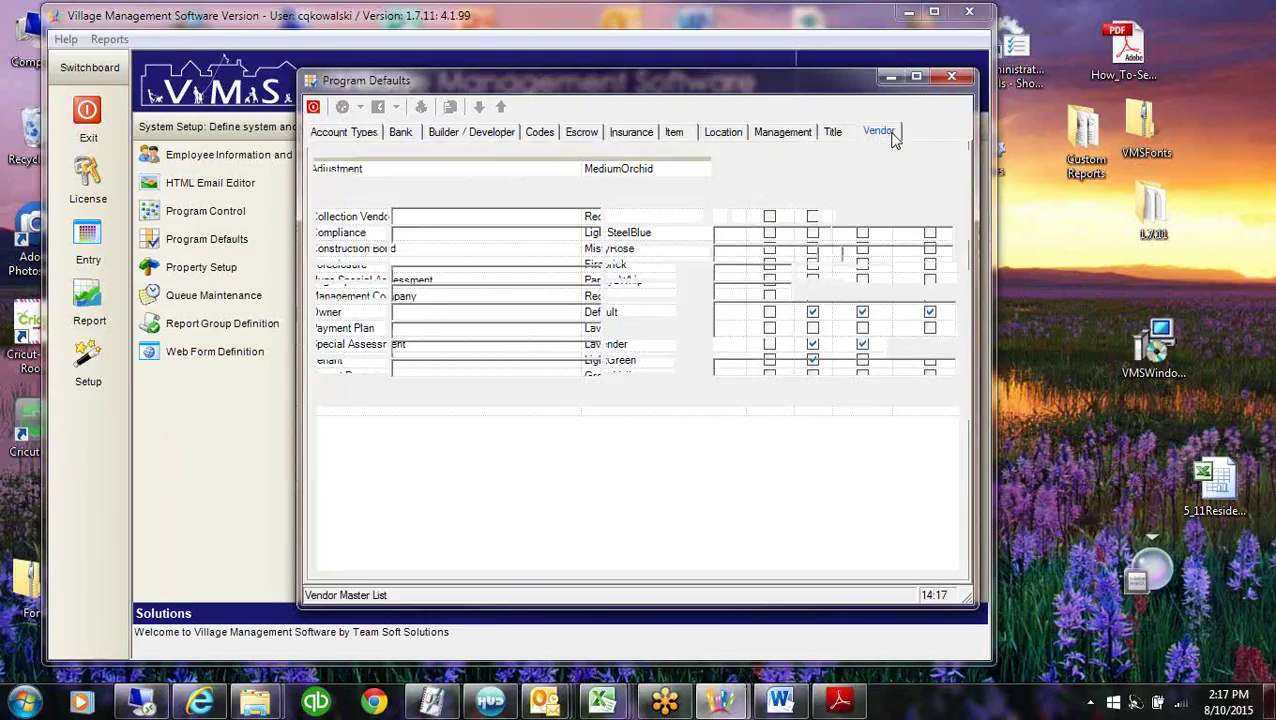
{"action": "left_click", "coordinate": [701, 166]}
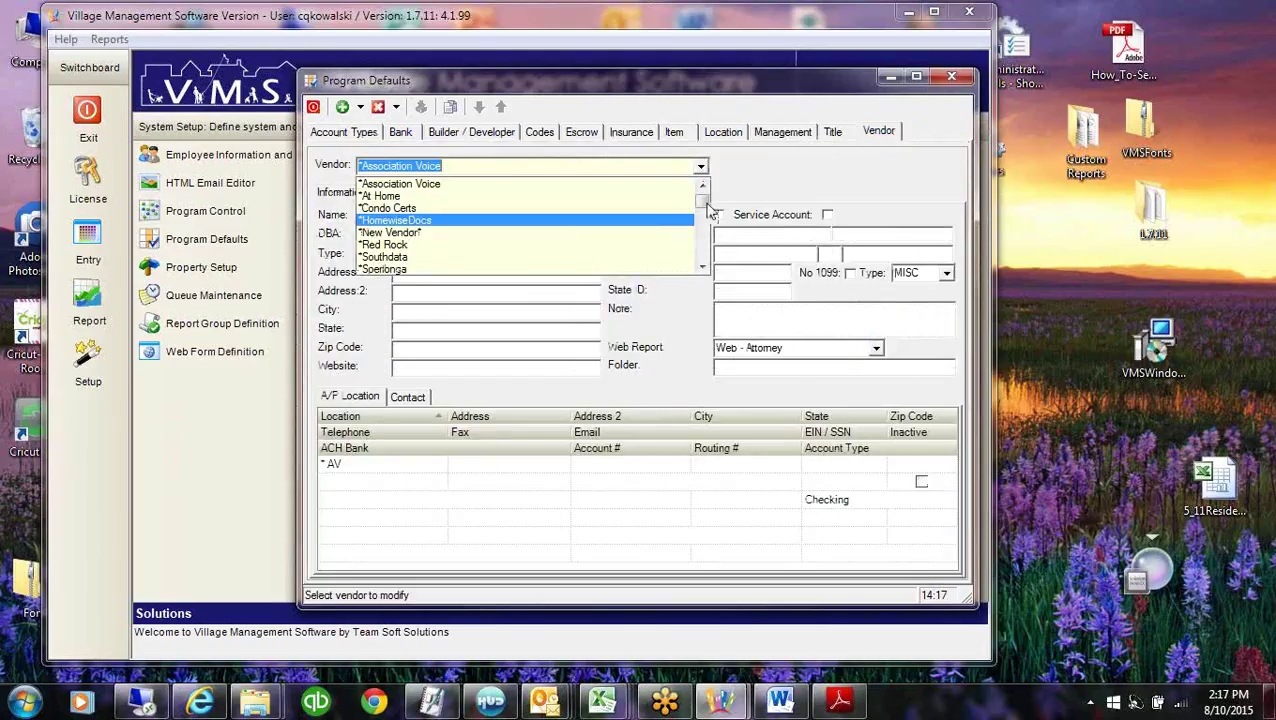
{"action": "scroll", "coordinate": [560, 240], "scroll_direction": "down", "scroll_amount": 15}
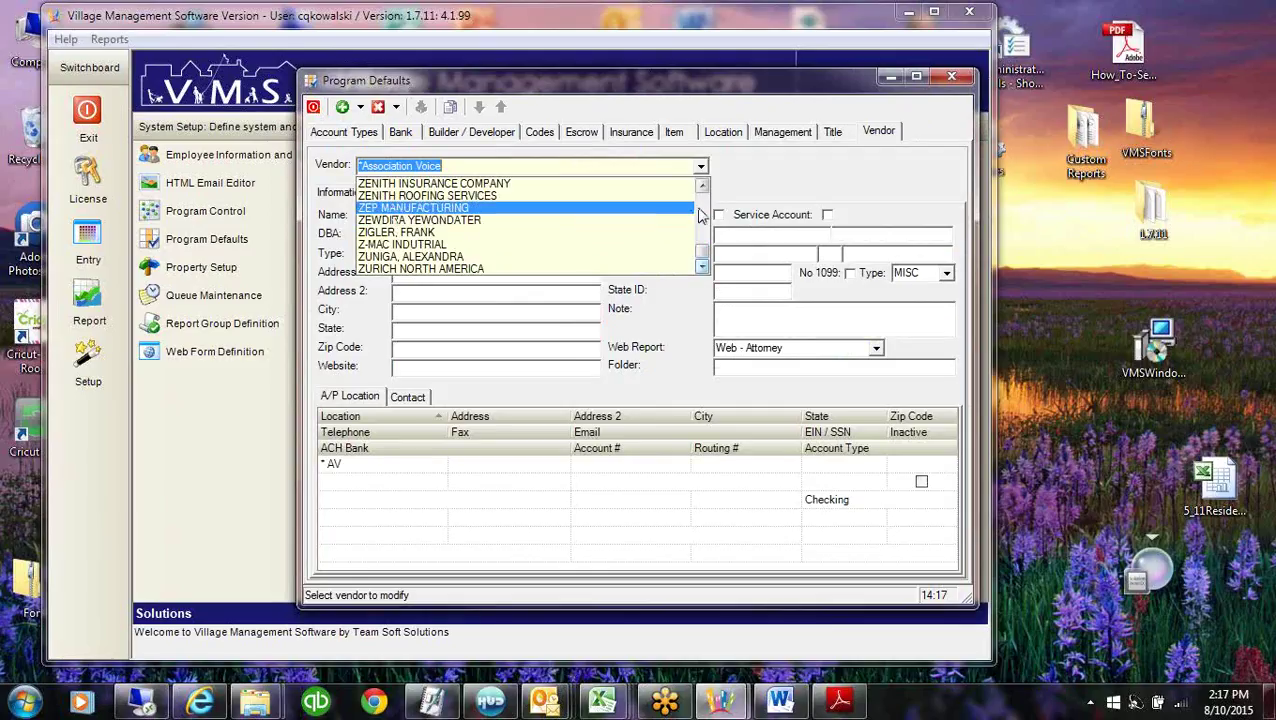
{"action": "scroll", "coordinate": [695, 210], "scroll_direction": "up", "scroll_amount": 3}
{"action": "scroll", "coordinate": [703, 214], "scroll_direction": "up", "scroll_amount": 10}
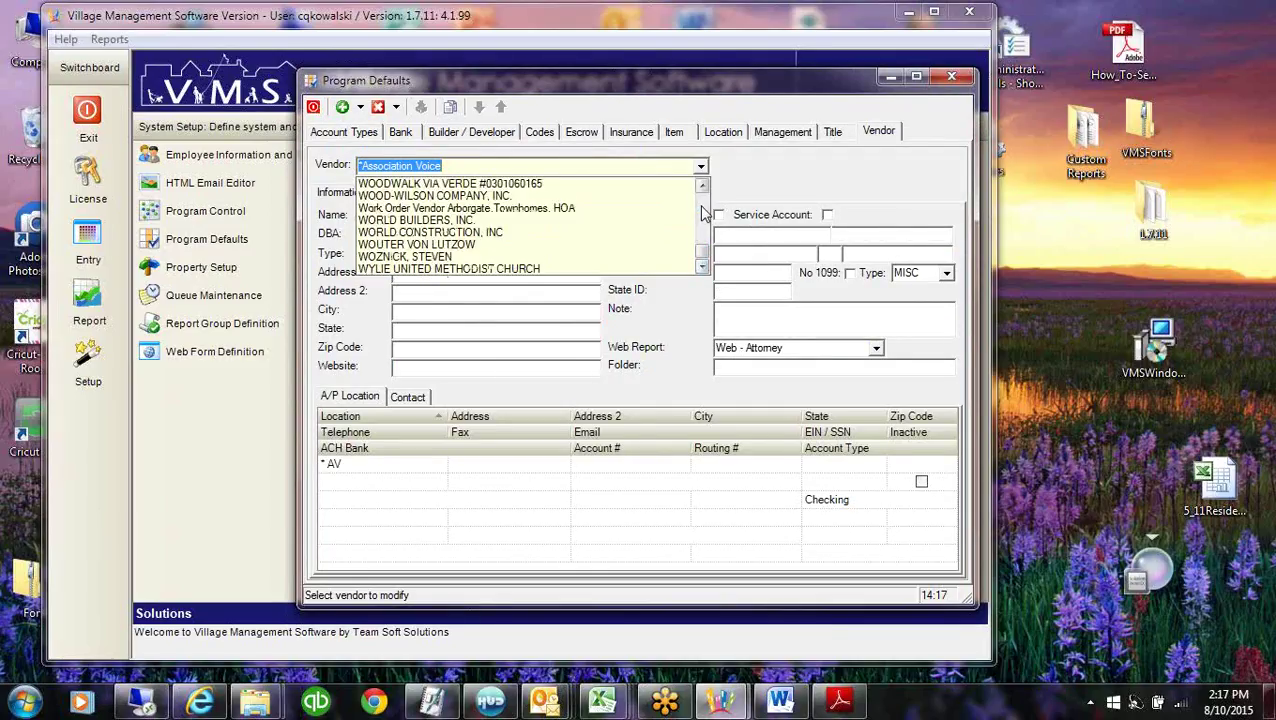
{"action": "scroll", "coordinate": [703, 214], "scroll_direction": "up", "scroll_amount": 8}
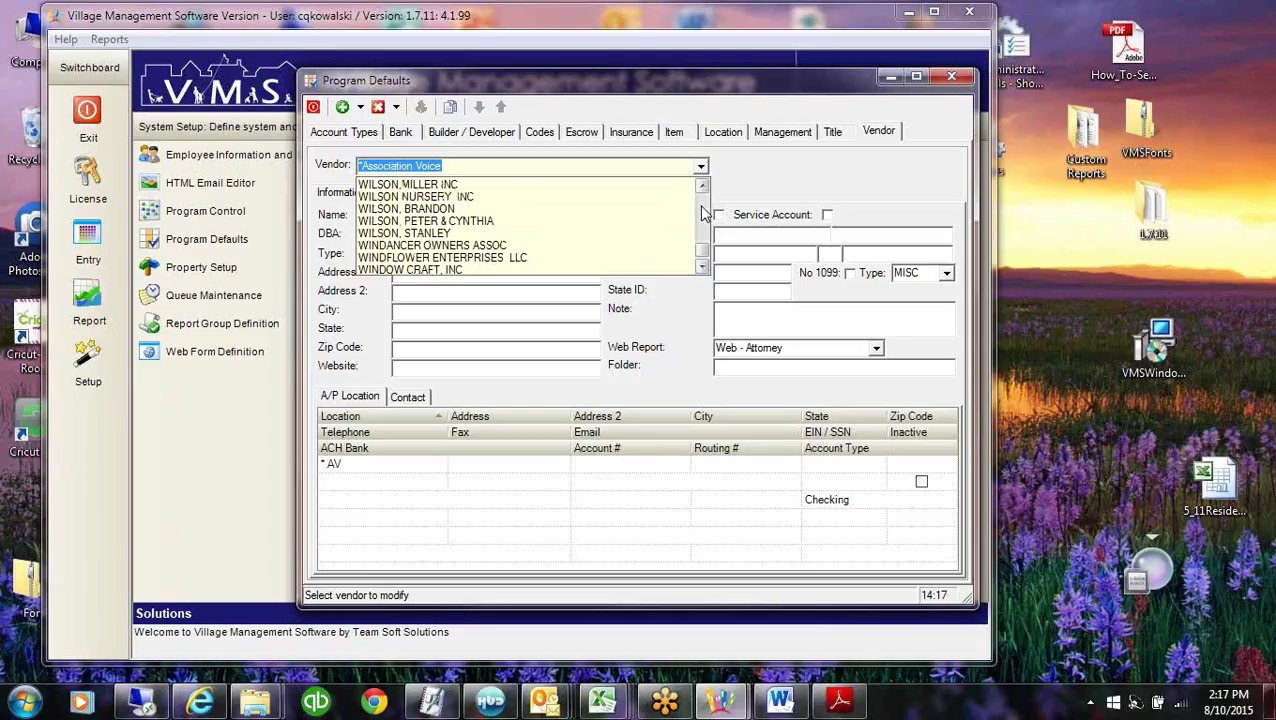
{"action": "left_click", "coordinate": [703, 212]}
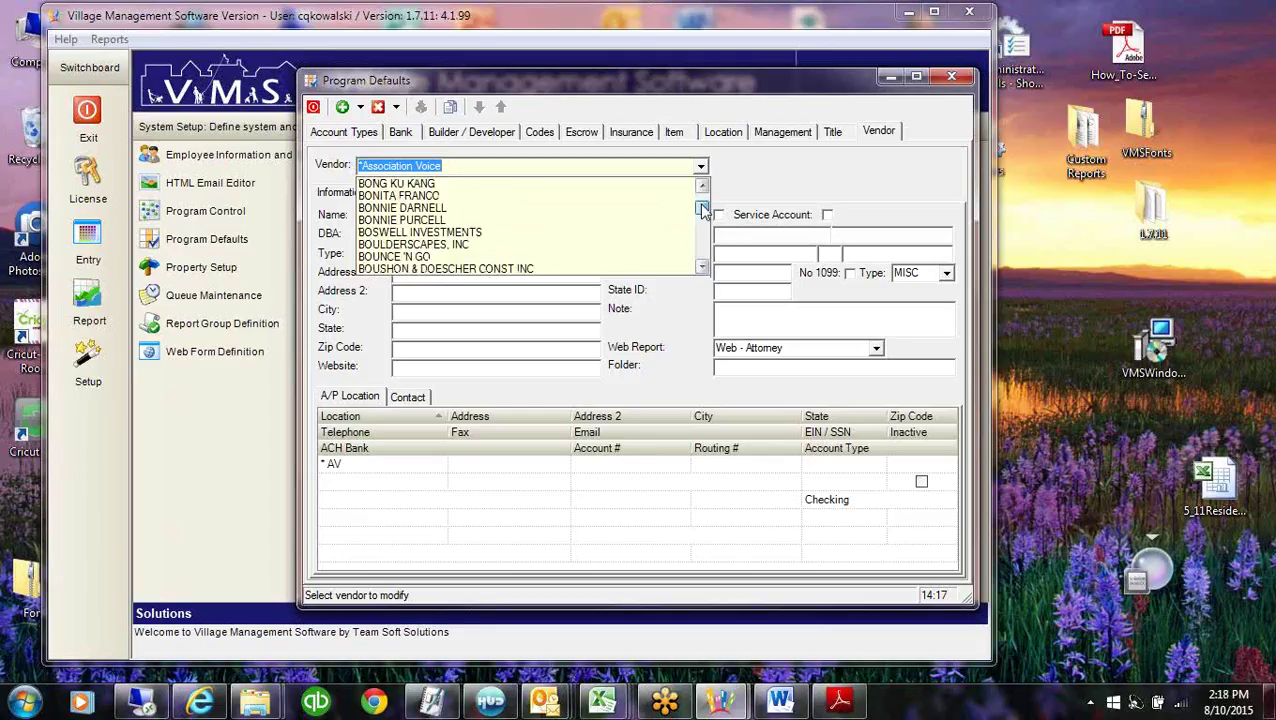
{"action": "left_click", "coordinate": [441, 246]}
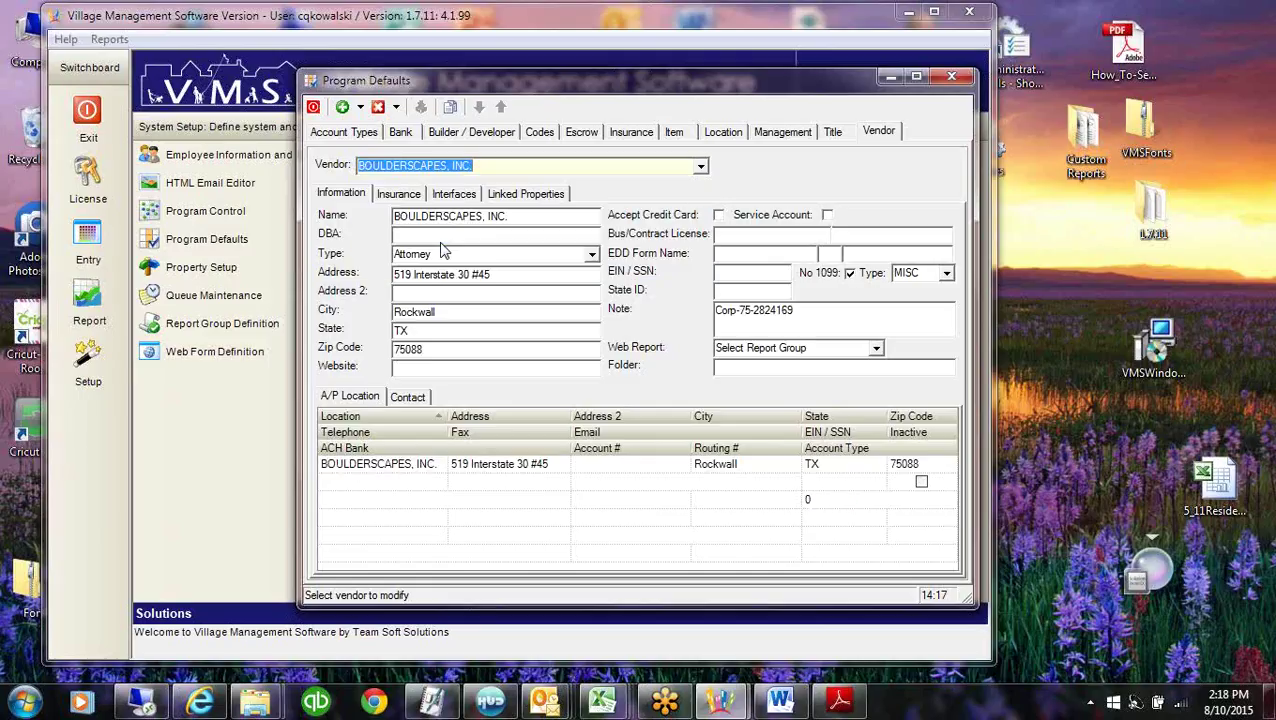
Make the vendor type Landscape and link San Lorenzo, Village of Woodle and Aborgate Townhomes.
{"action": "left_click", "coordinate": [592, 254]}
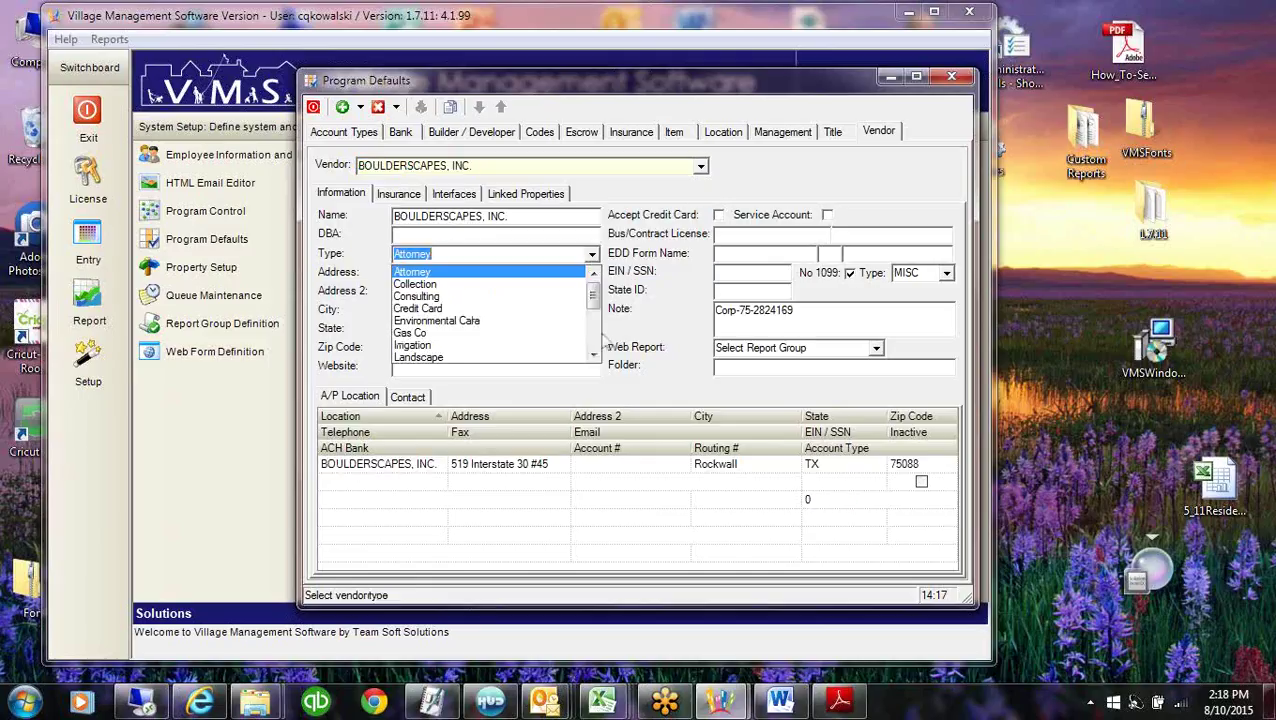
{"action": "left_click", "coordinate": [428, 357]}
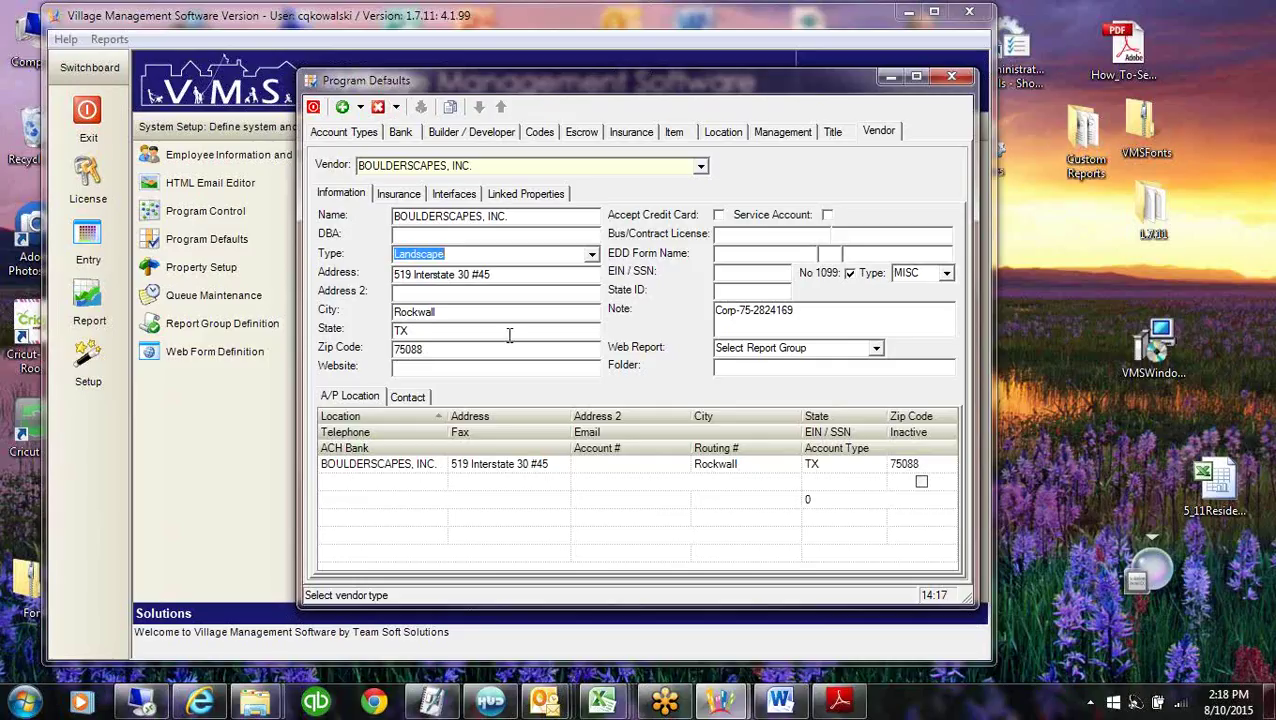
{"action": "left_click", "coordinate": [525, 193]}
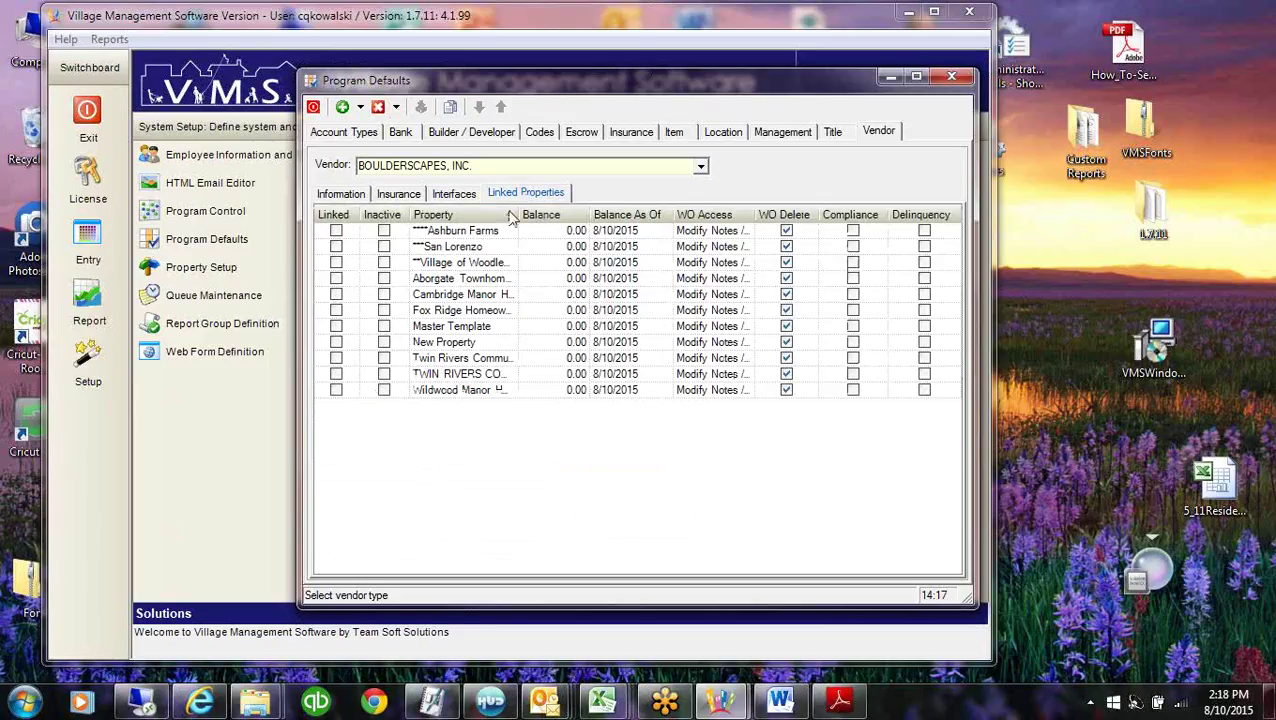
{"action": "left_click", "coordinate": [336, 246]}
{"action": "left_click", "coordinate": [336, 262]}
{"action": "left_click", "coordinate": [336, 278]}
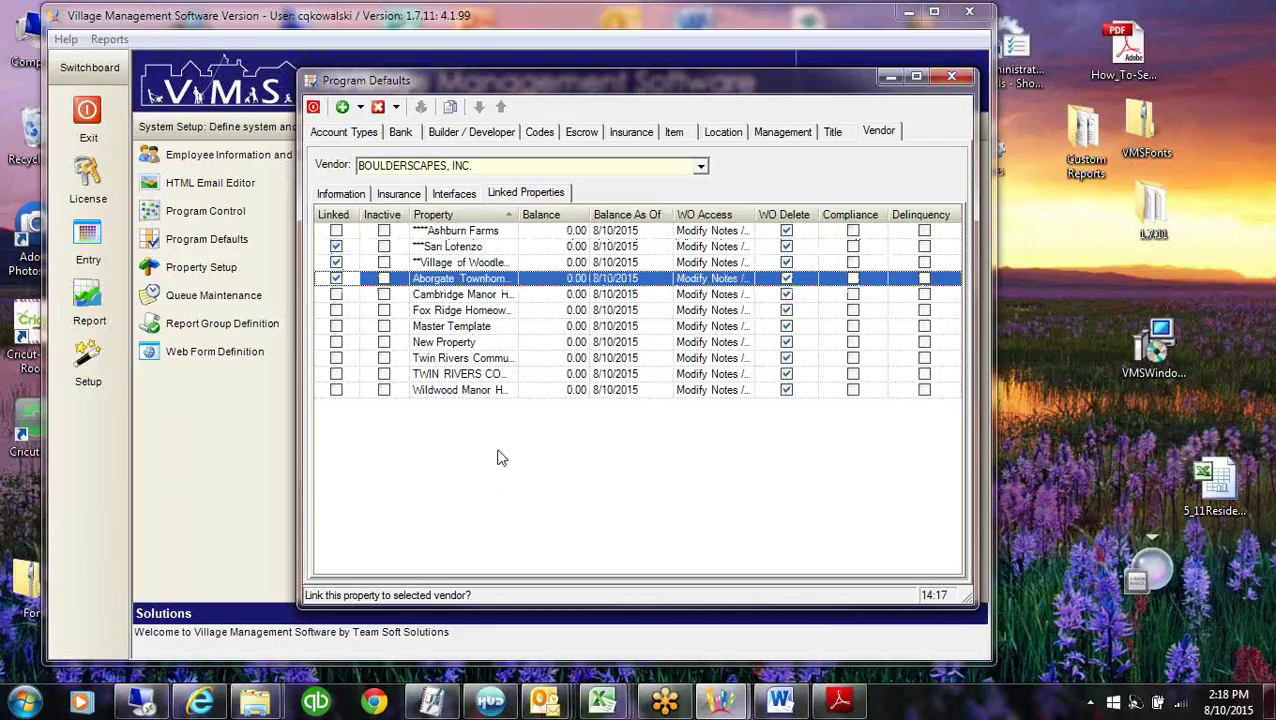
Review the vendor's street address, then move on to the Bank defaults.
{"action": "left_click", "coordinate": [341, 193]}
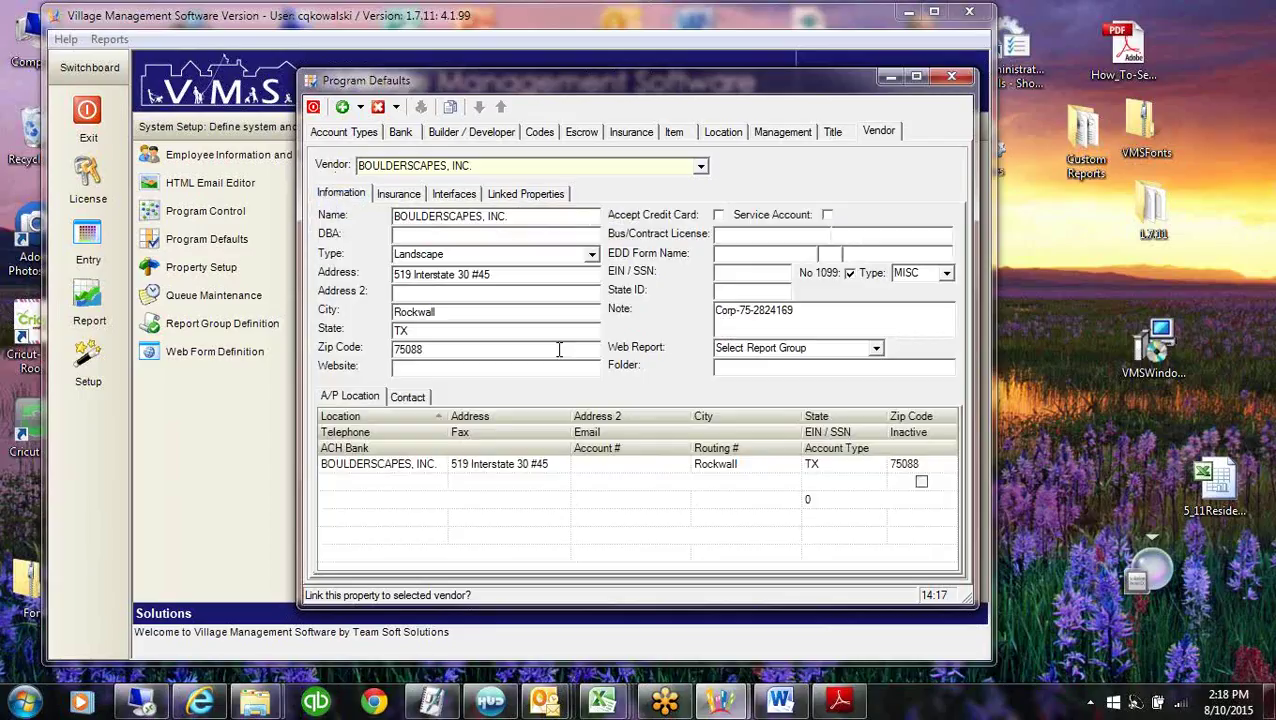
{"action": "left_click_drag", "start_coordinate": [505, 274], "coordinate": [345, 276]}
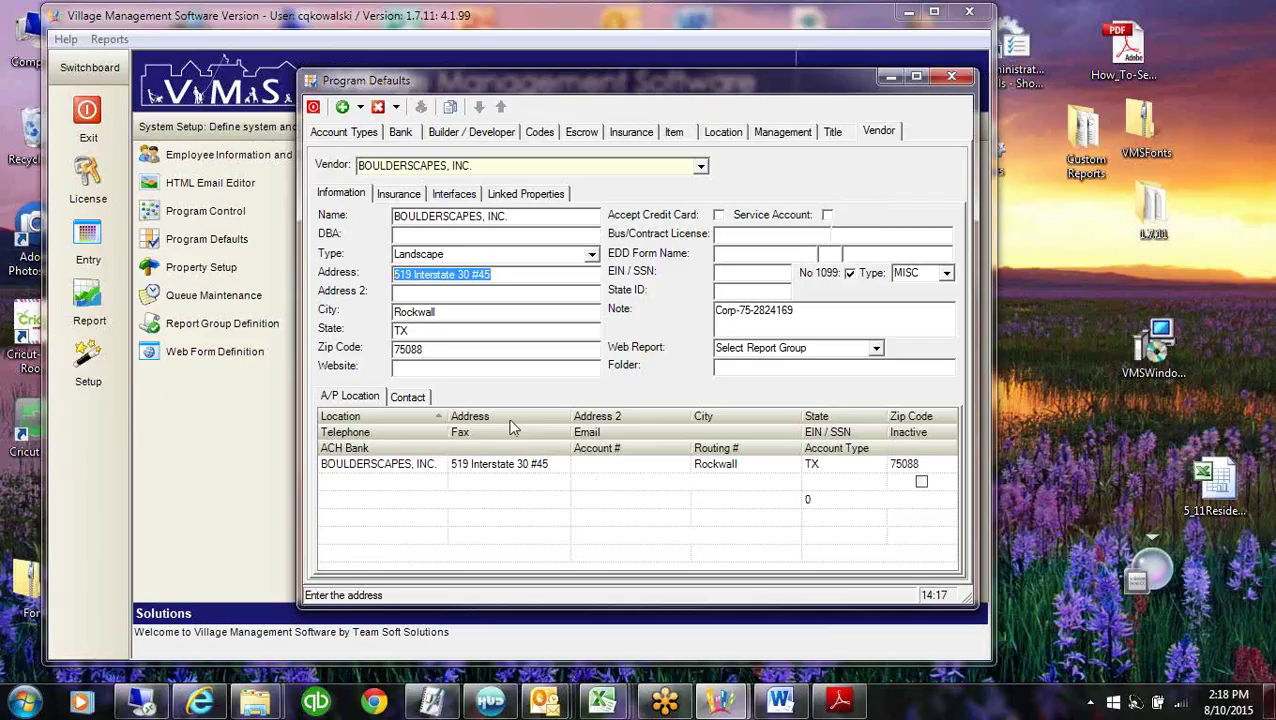
{"action": "left_click", "coordinate": [400, 132]}
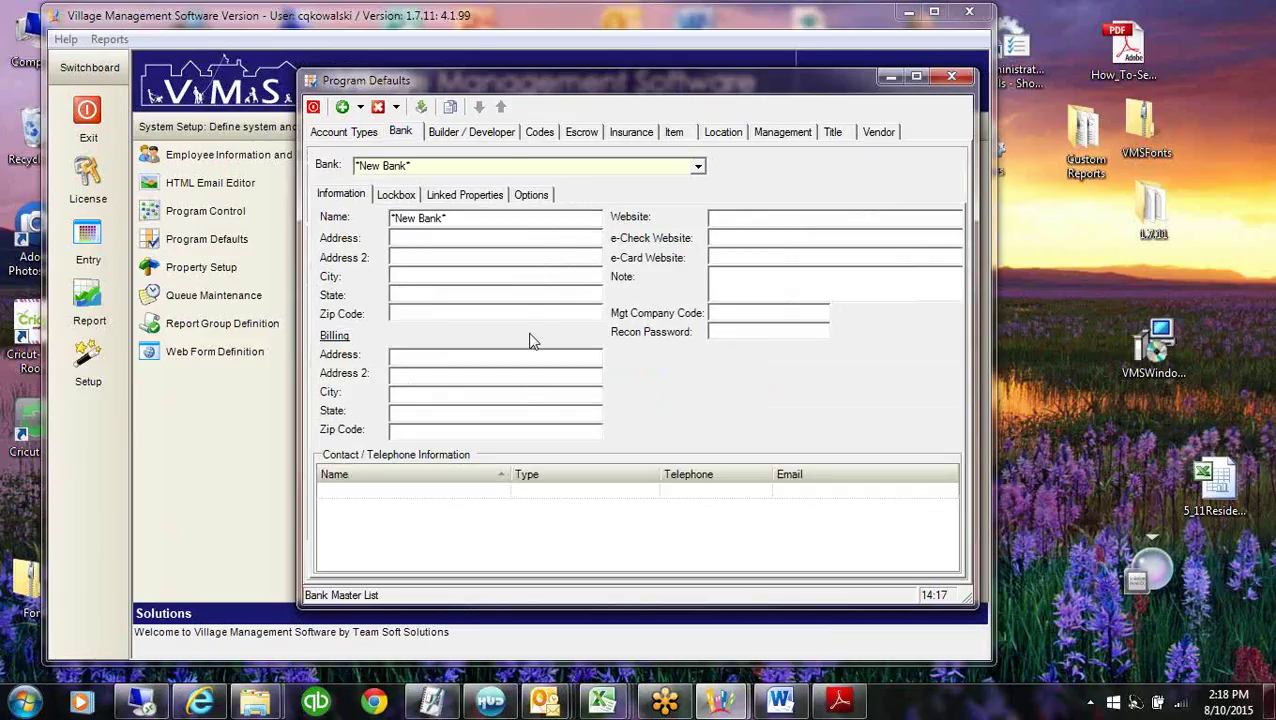
Load the Alliance Financial Services bank record in Tewksbury, MA 01876.
{"action": "left_click", "coordinate": [697, 167]}
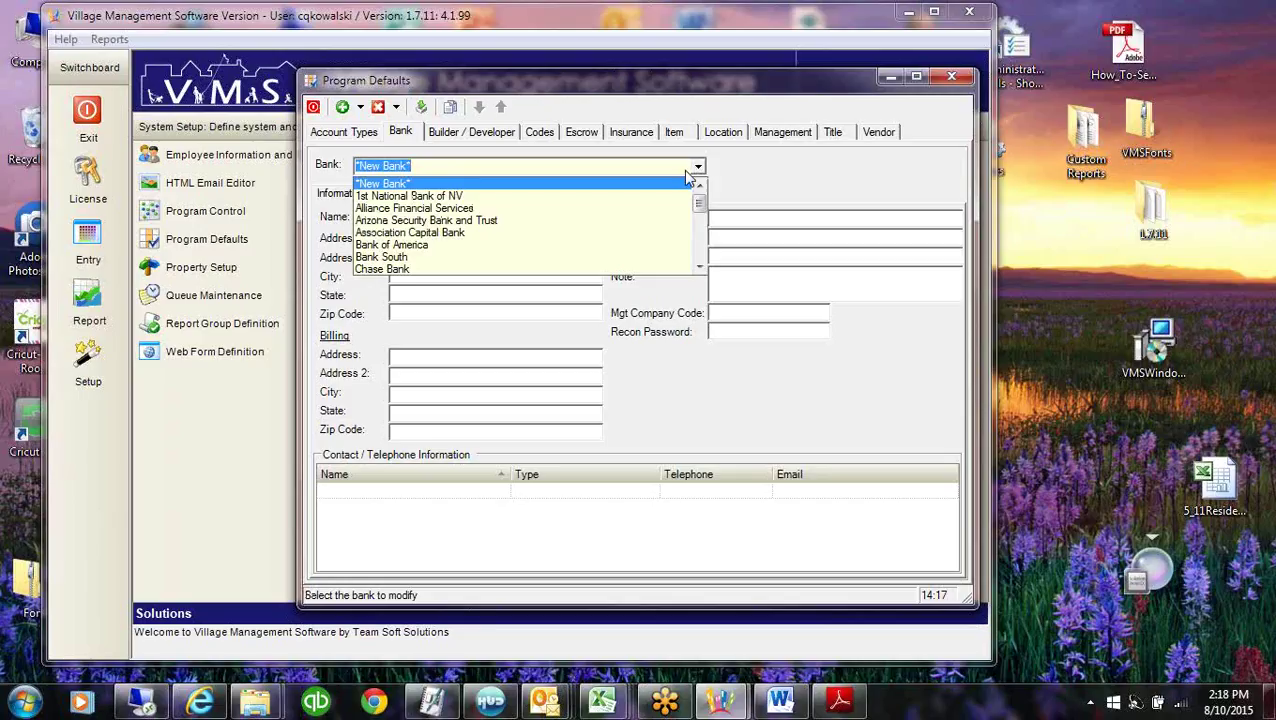
{"action": "left_click", "coordinate": [395, 209]}
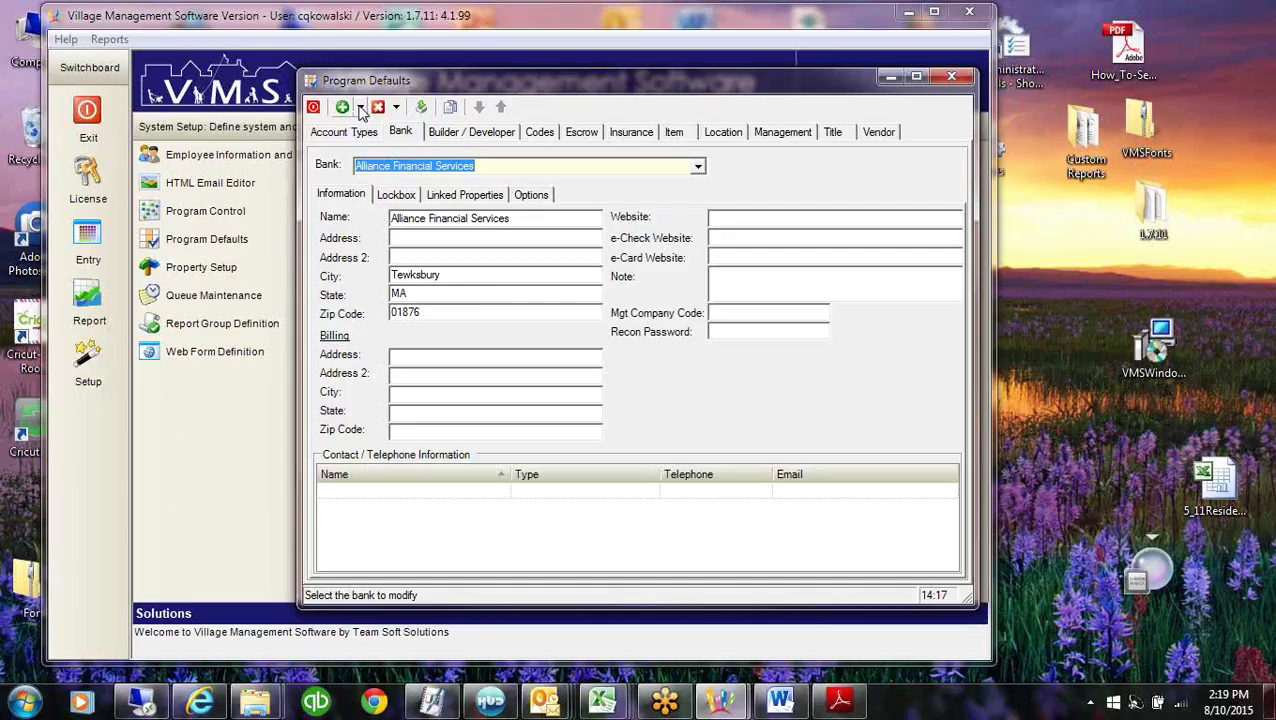
Add a new bank record named 'Sydney Bank and Trust'.
{"action": "left_click", "coordinate": [361, 107]}
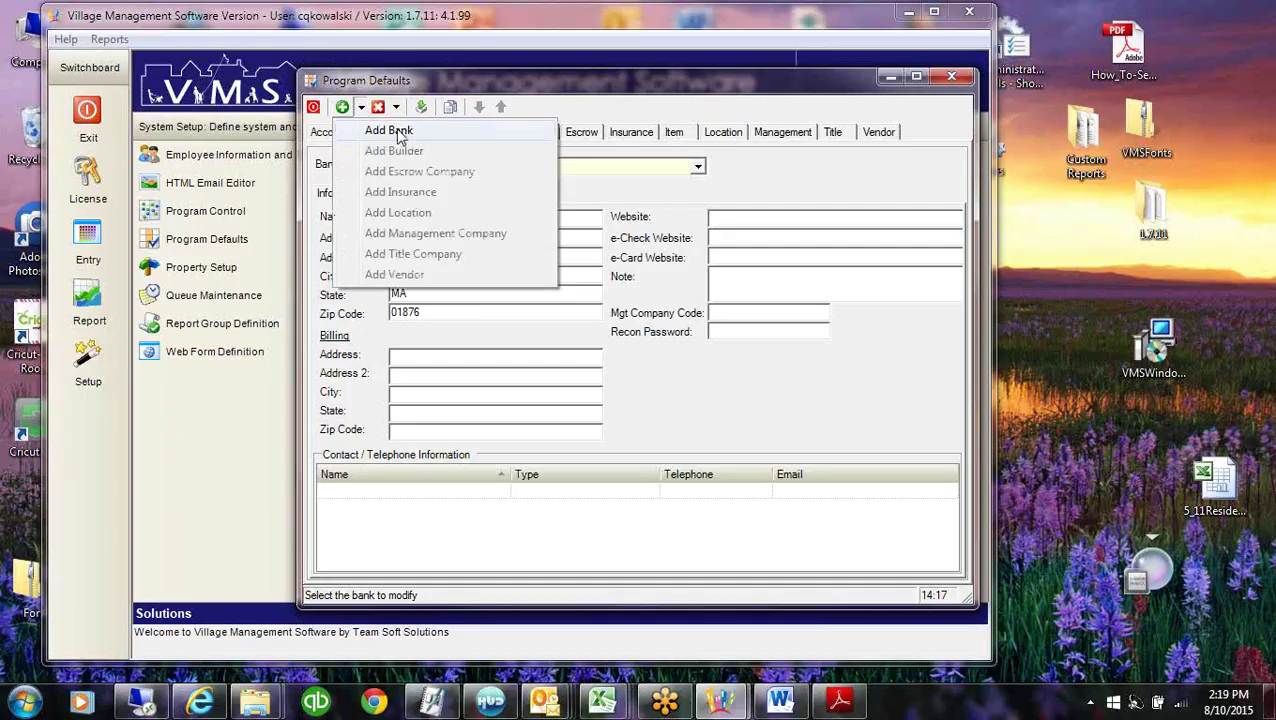
{"action": "left_click", "coordinate": [390, 131]}
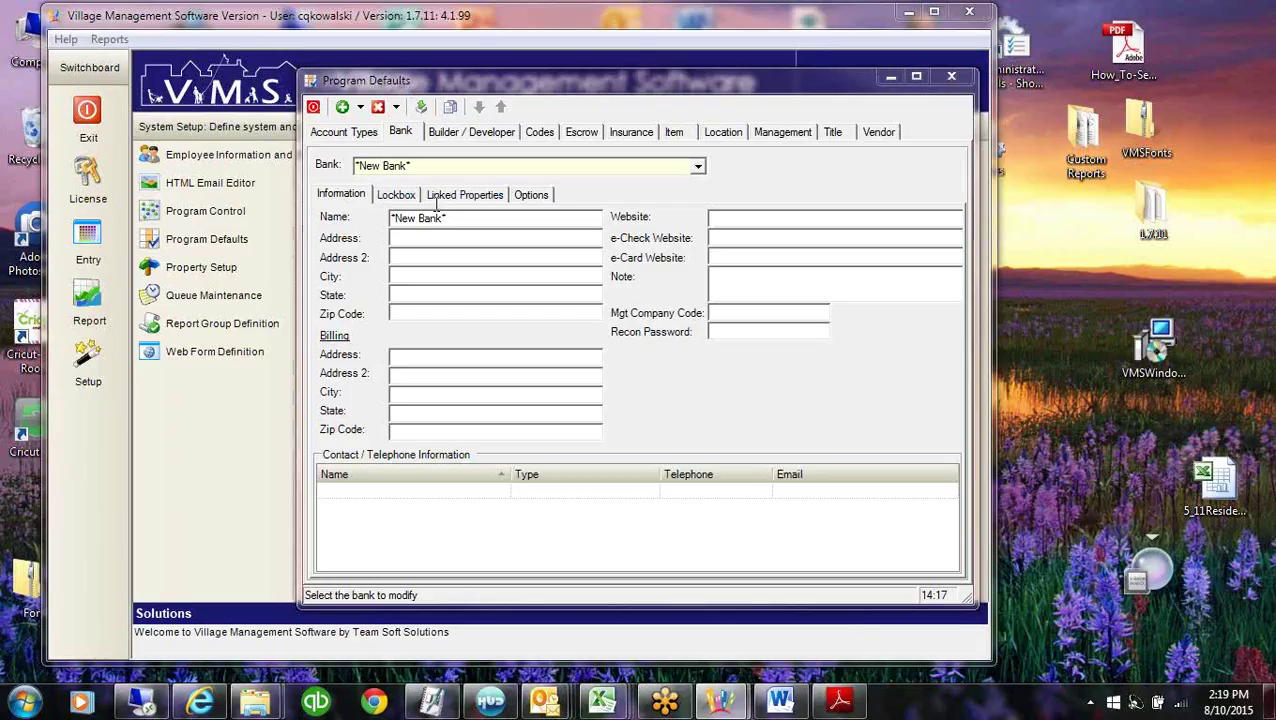
{"action": "left_click", "coordinate": [423, 167]}
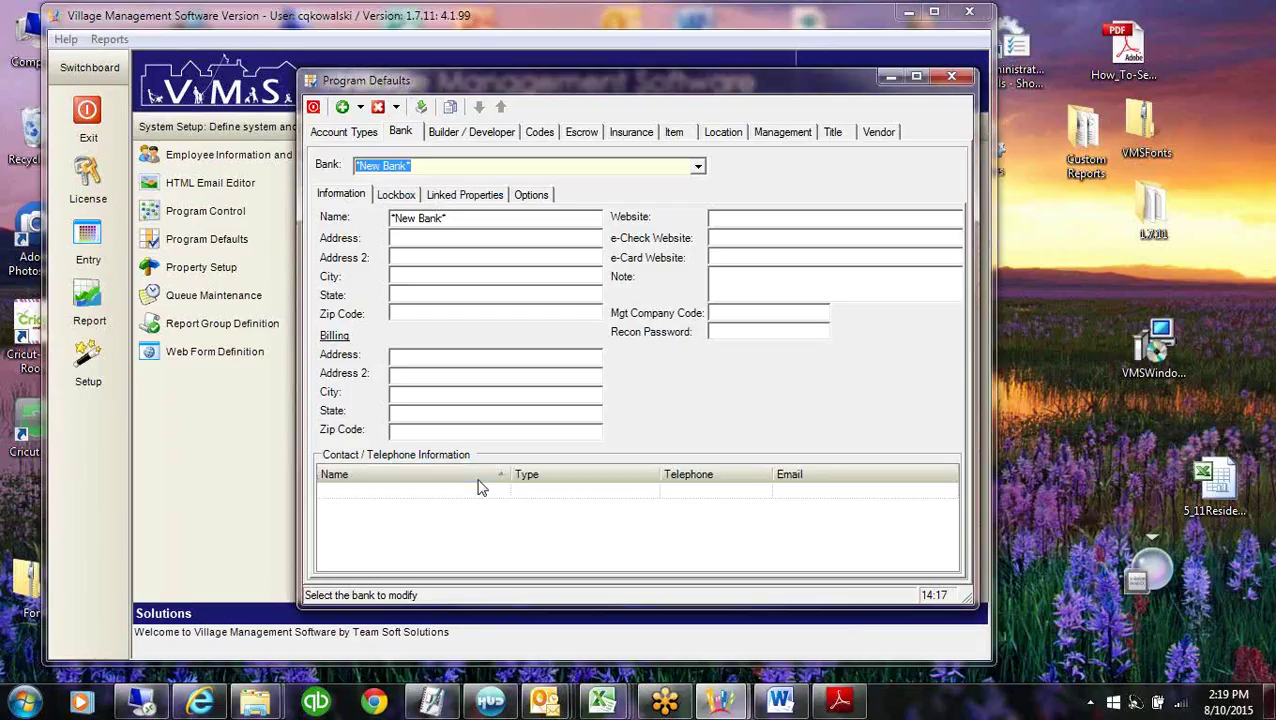
{"action": "key", "text": "Tab"}
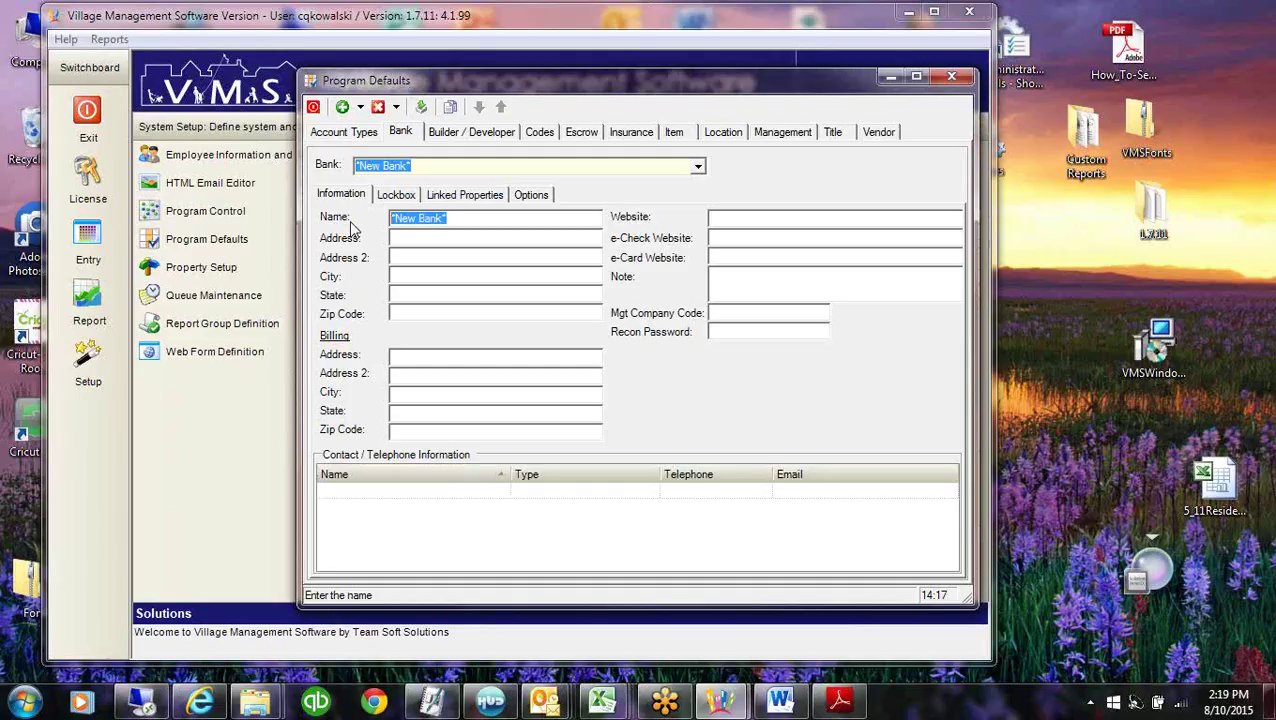
{"action": "type", "text": "Syno"}
{"action": "type", "text": "d"}
{"action": "key", "text": "BackSpace"}
{"action": "key", "text": "BackSpace"}
{"action": "key", "text": "BackSpace"}
{"action": "type", "text": "d"}
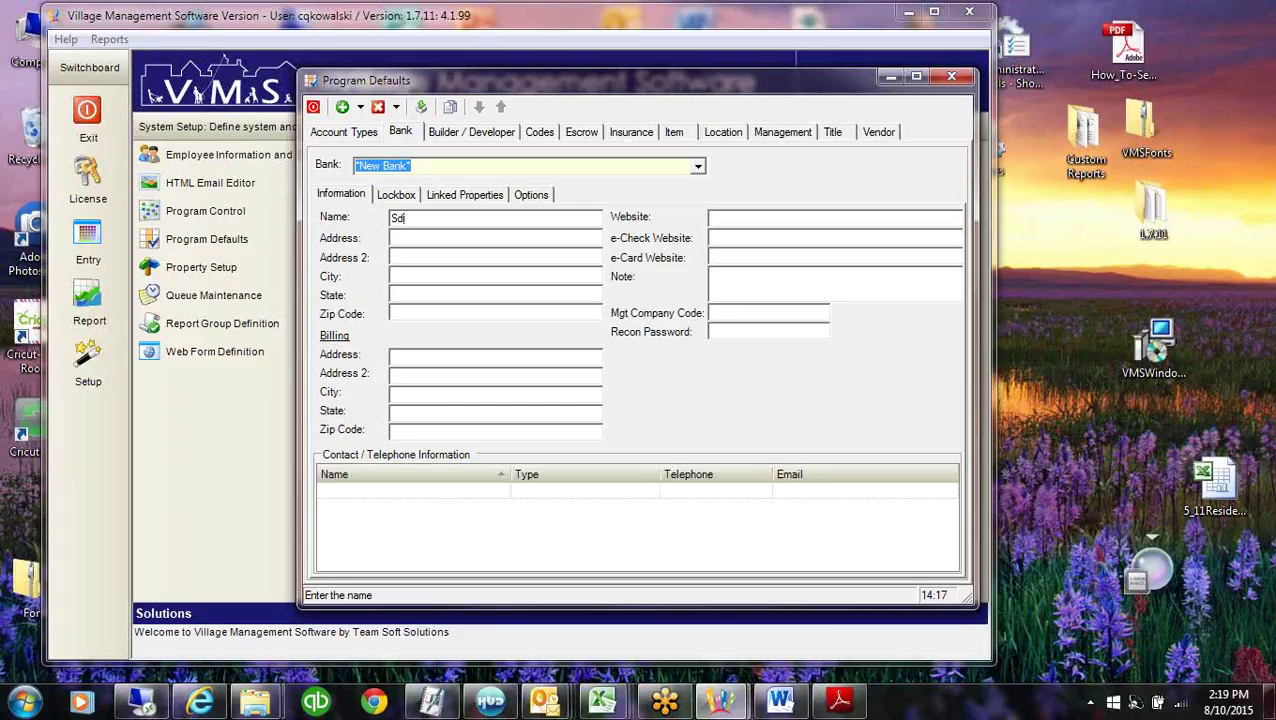
{"action": "key", "text": "BackSpace"}
{"action": "type", "text": "ydney Bank and Trust"}
Step through the mailing and billing address fields, leaving them blank.
{"action": "left_click", "coordinate": [413, 258]}
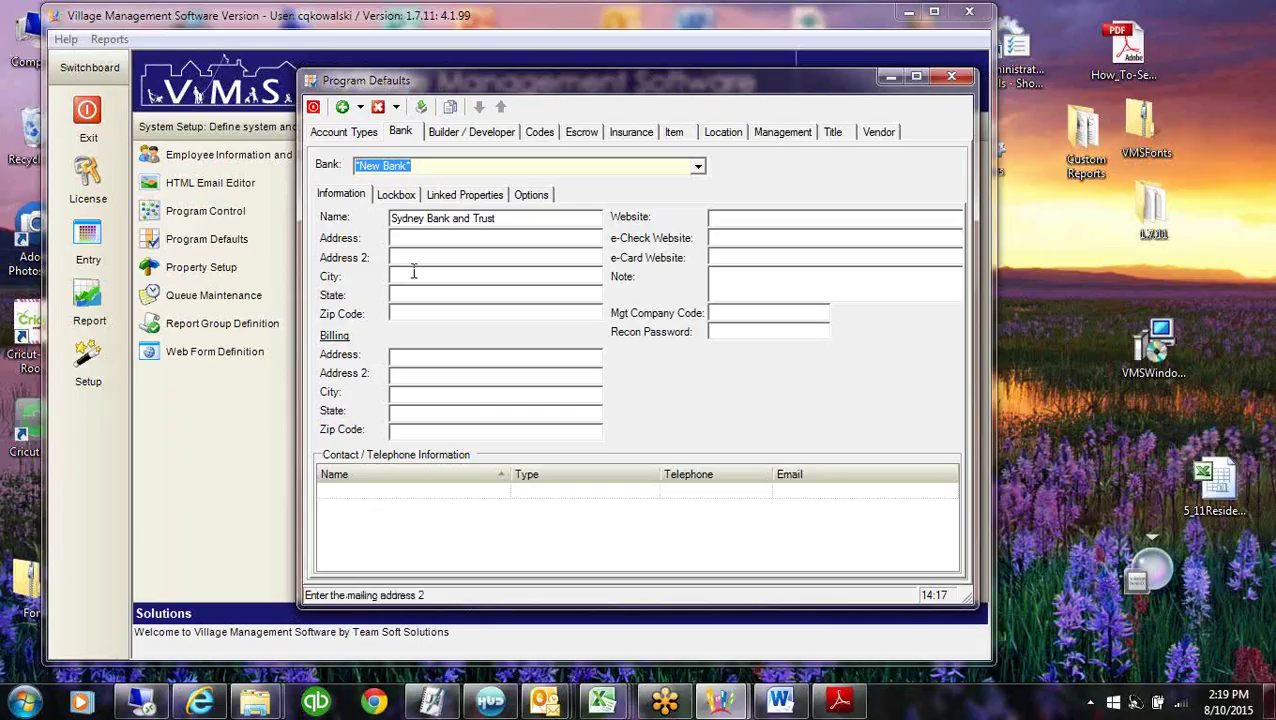
{"action": "left_click", "coordinate": [401, 358]}
{"action": "left_click", "coordinate": [433, 422]}
{"action": "left_click", "coordinate": [395, 358]}
Load Community Association Bank and check its website, e-Check and e-Card entries.
{"action": "left_click", "coordinate": [731, 219]}
{"action": "left_click", "coordinate": [697, 166]}
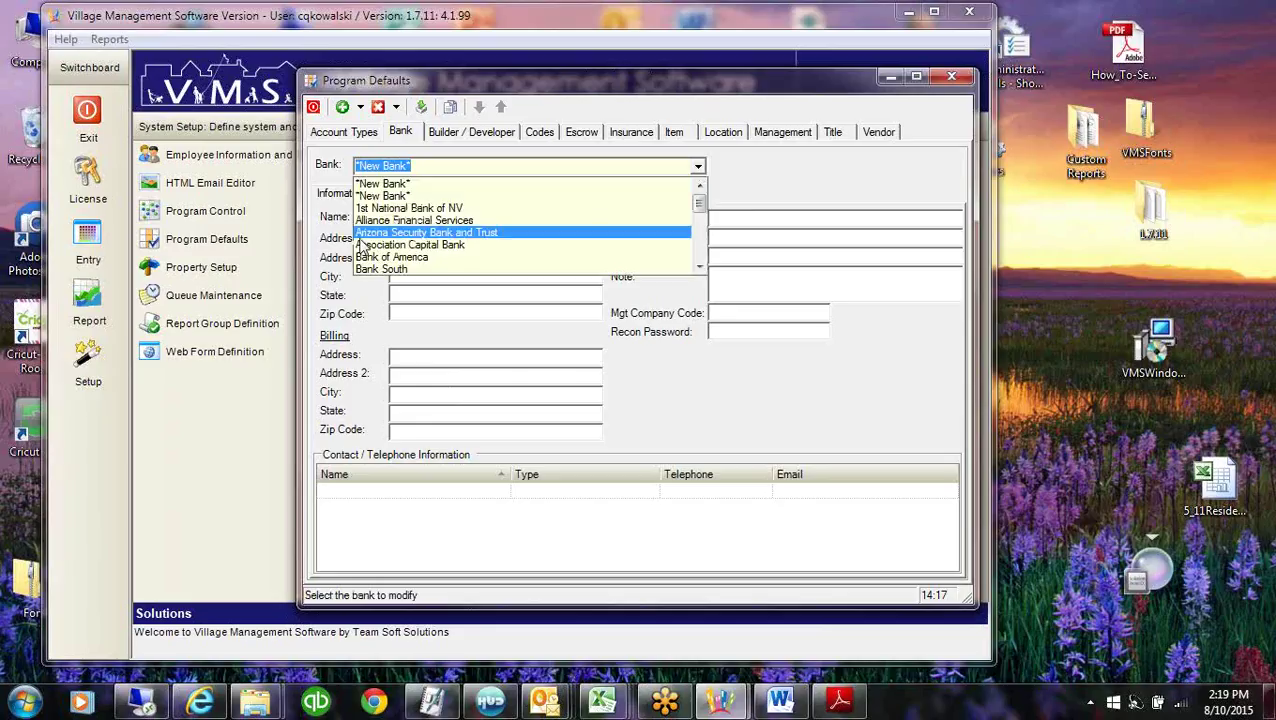
{"action": "scroll", "coordinate": [700, 255], "scroll_direction": "down", "scroll_amount": 1}
{"action": "scroll", "coordinate": [700, 255], "scroll_direction": "down", "scroll_amount": 1}
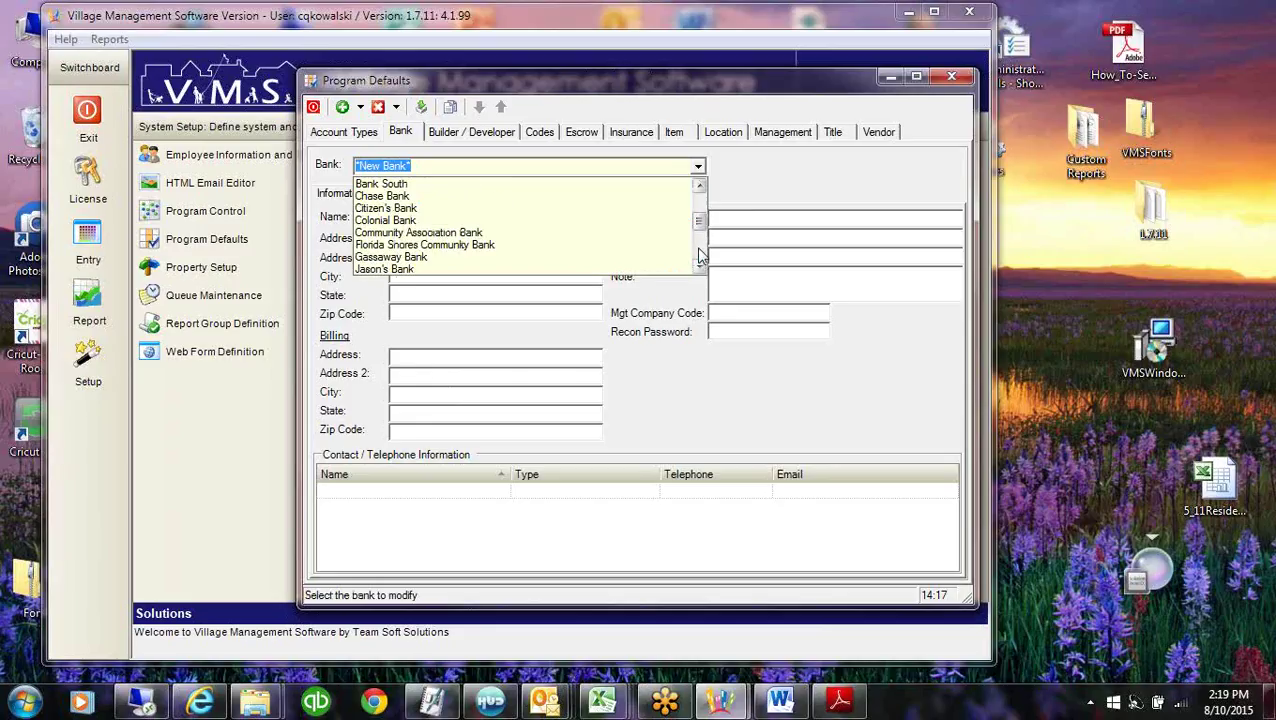
{"action": "left_click", "coordinate": [450, 232]}
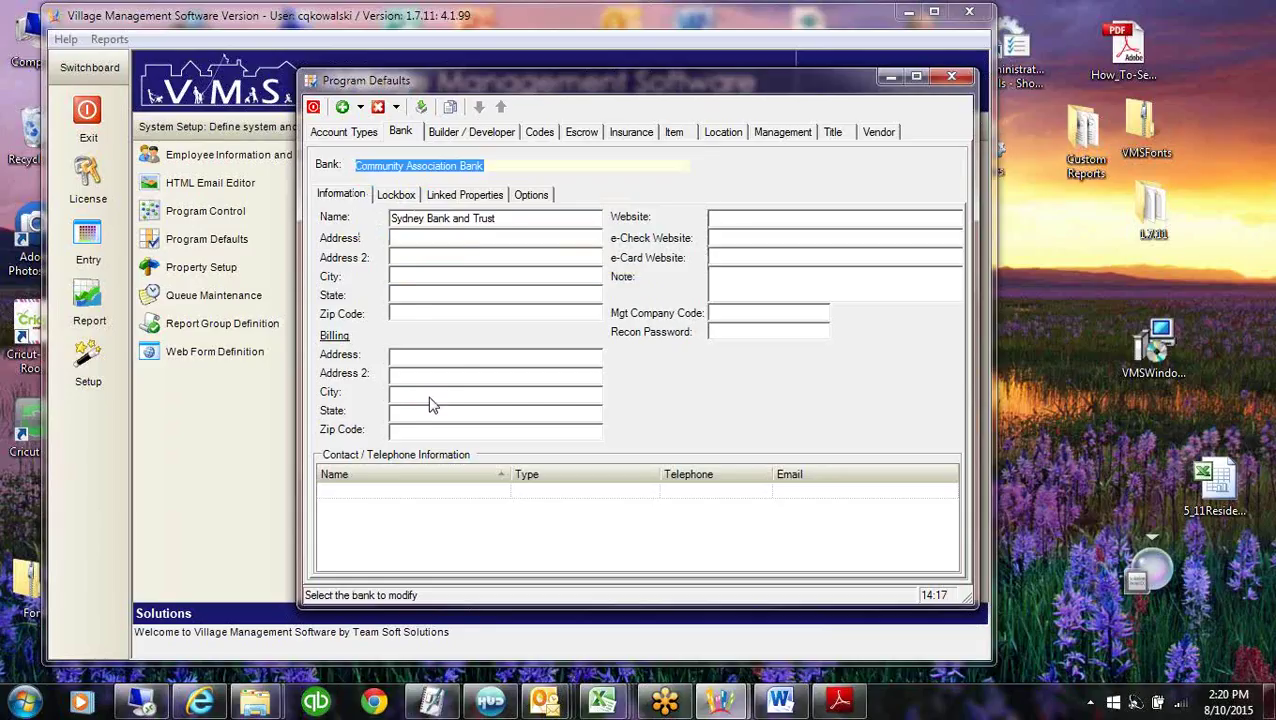
{"action": "left_click", "coordinate": [738, 237]}
{"action": "left_click", "coordinate": [738, 256]}
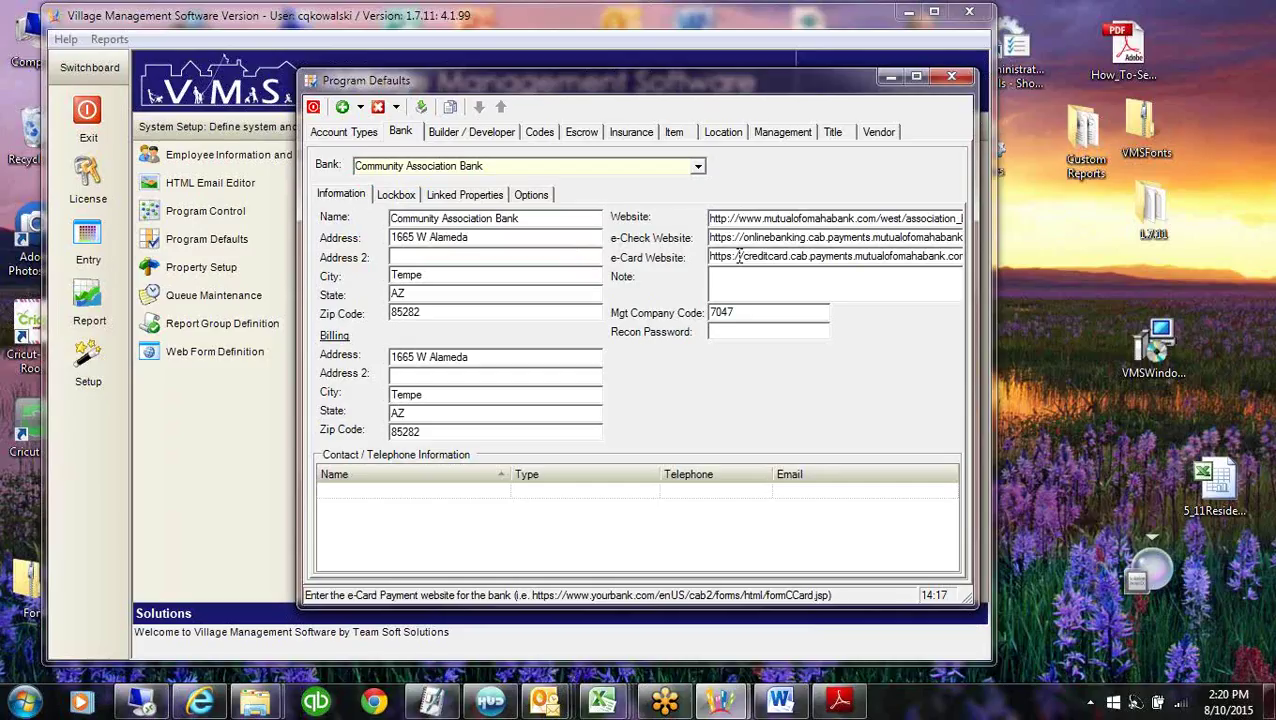
{"action": "left_click", "coordinate": [772, 218]}
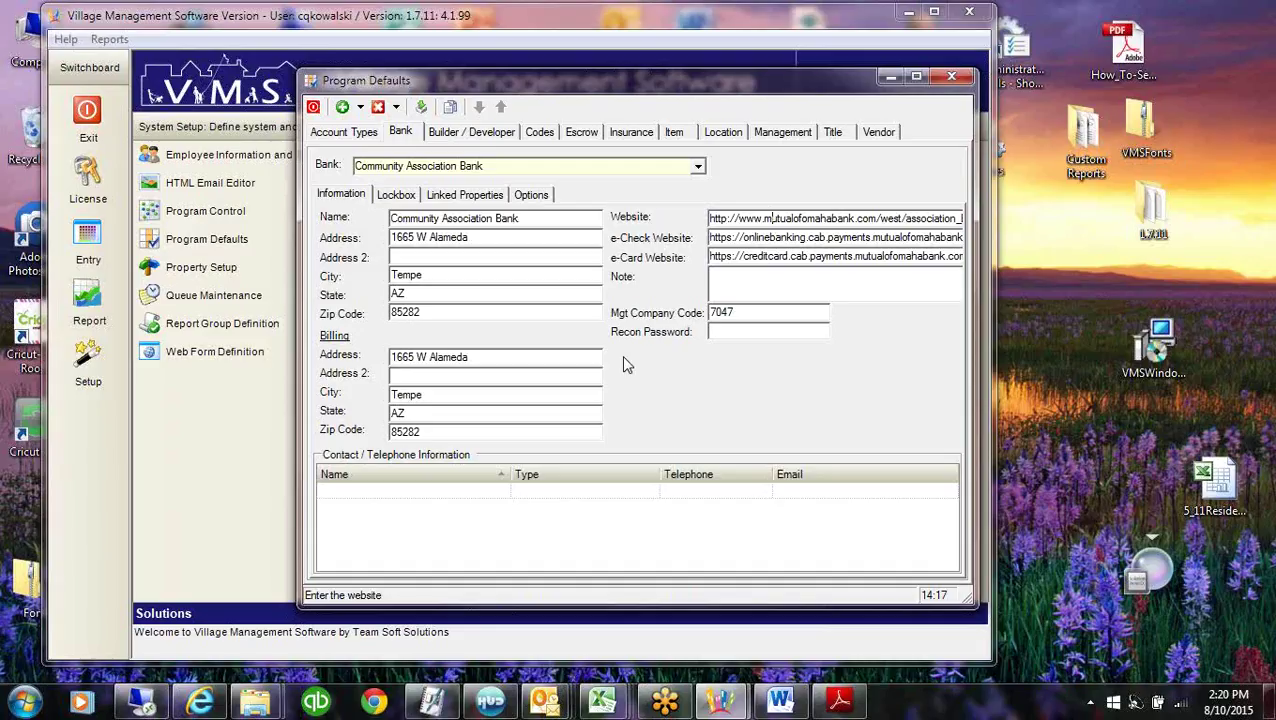
Glance at Gassaway Bank, then reselect Community Association Bank and view its management company code and Lockbox layout.
{"action": "left_click", "coordinate": [698, 166]}
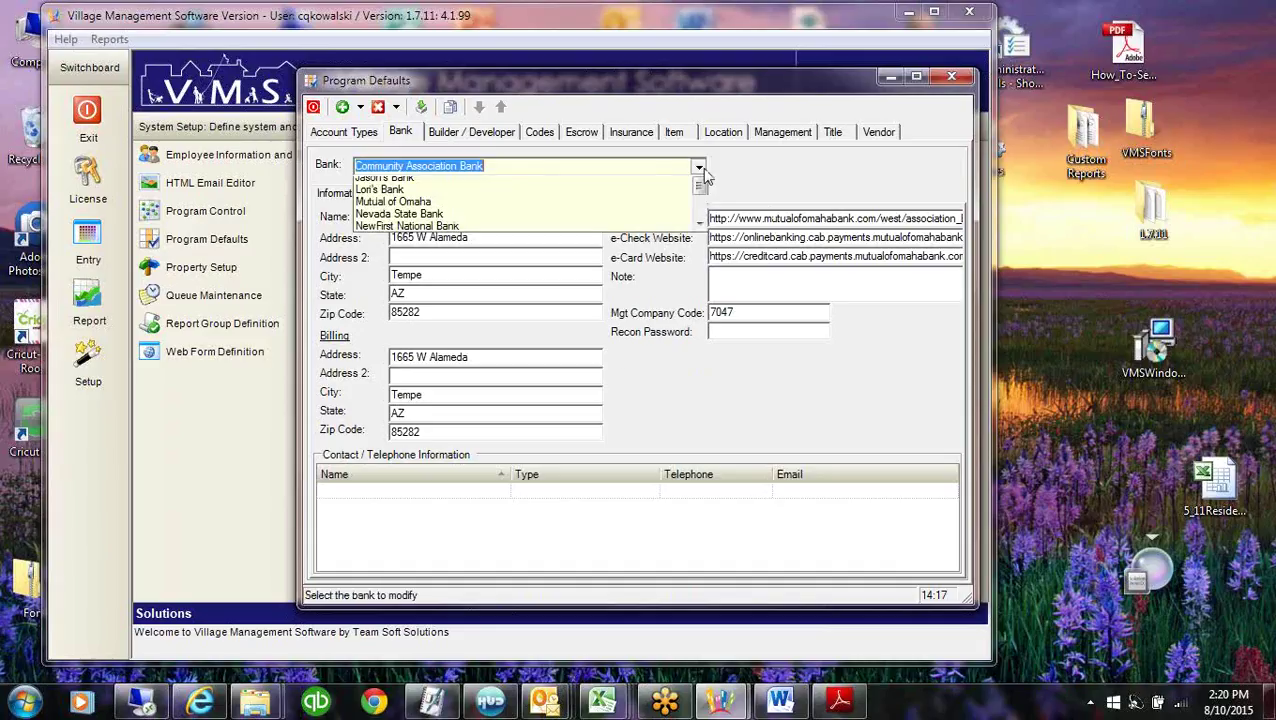
{"action": "left_click", "coordinate": [392, 209]}
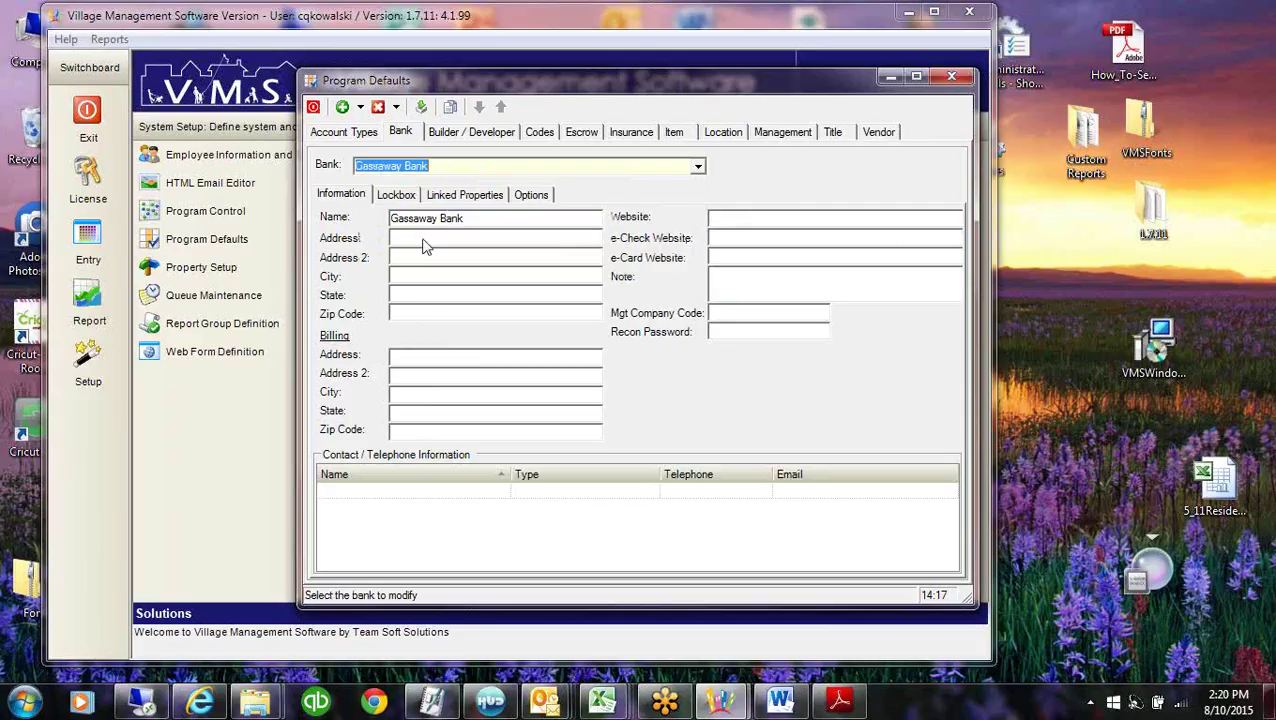
{"action": "left_click", "coordinate": [698, 171]}
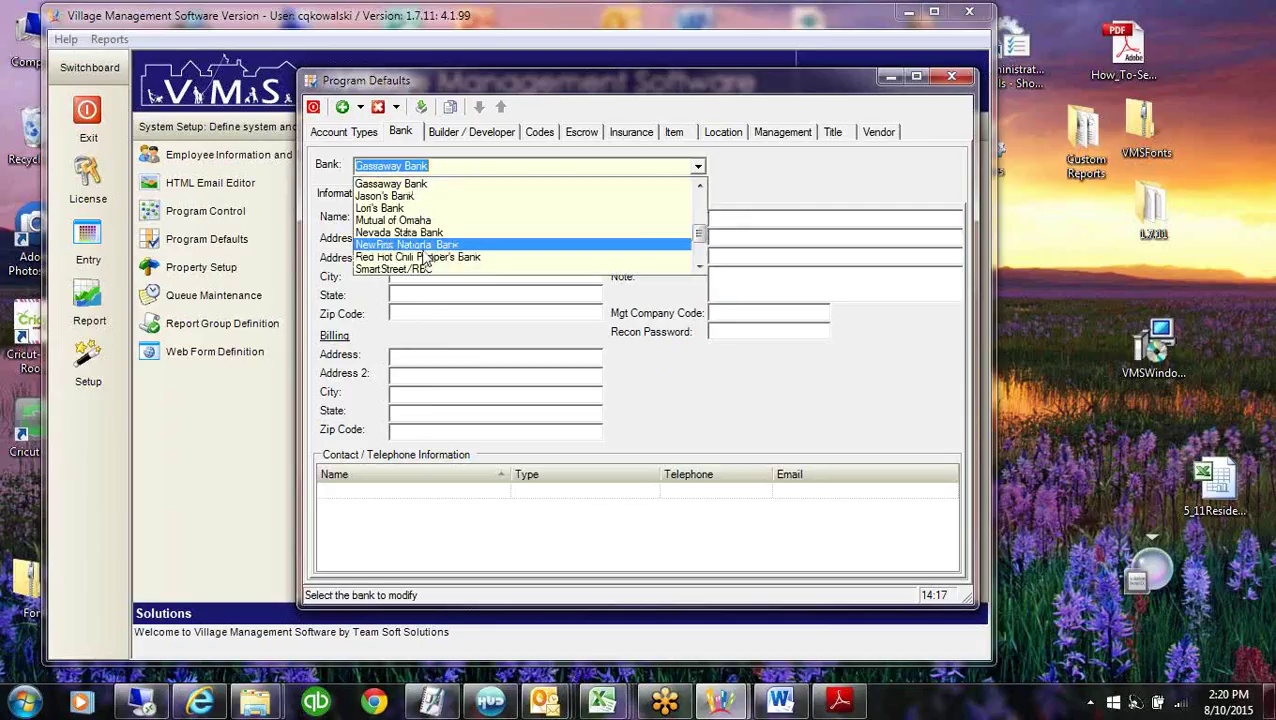
{"action": "left_click", "coordinate": [701, 205]}
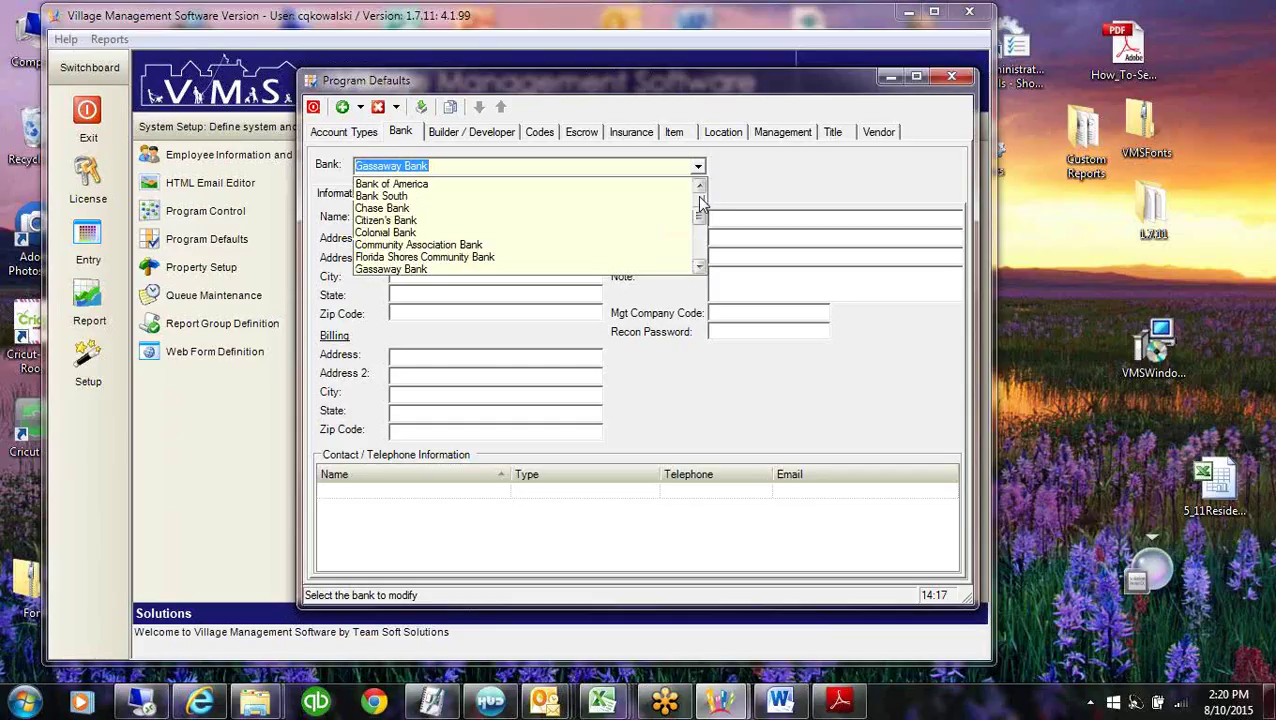
{"action": "left_click", "coordinate": [405, 246]}
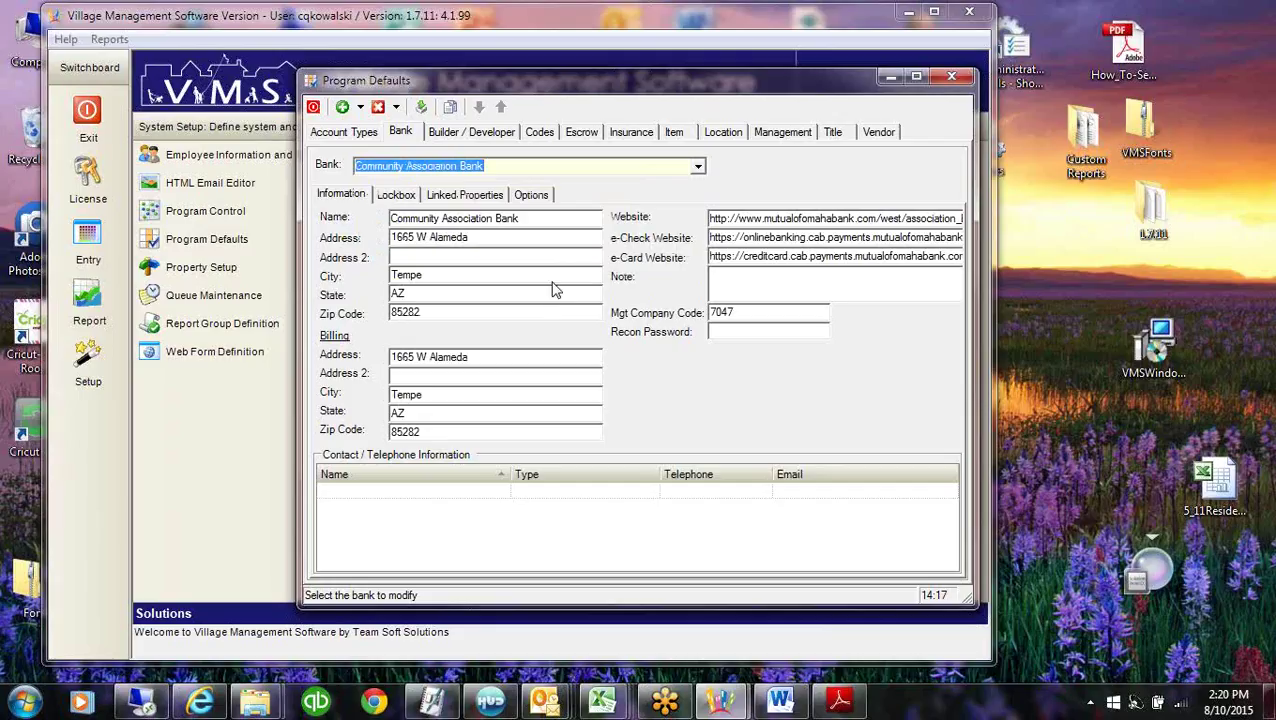
{"action": "left_click", "coordinate": [758, 314]}
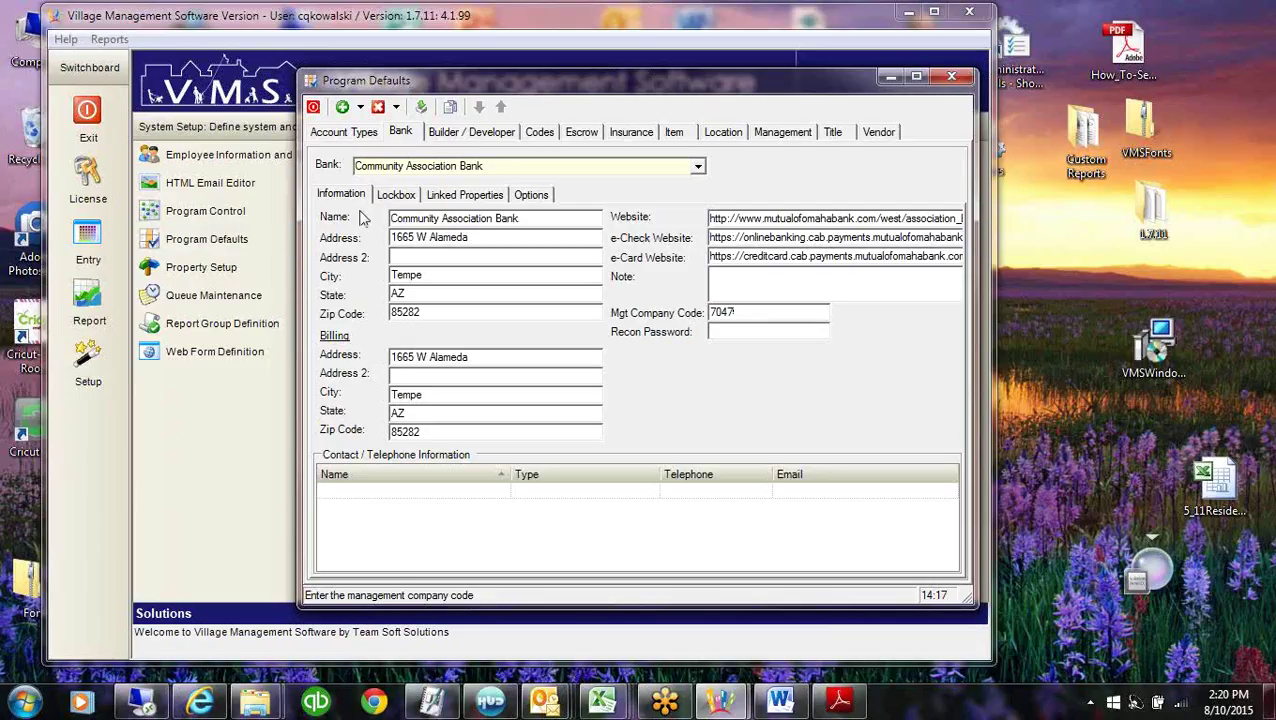
{"action": "left_click", "coordinate": [394, 196]}
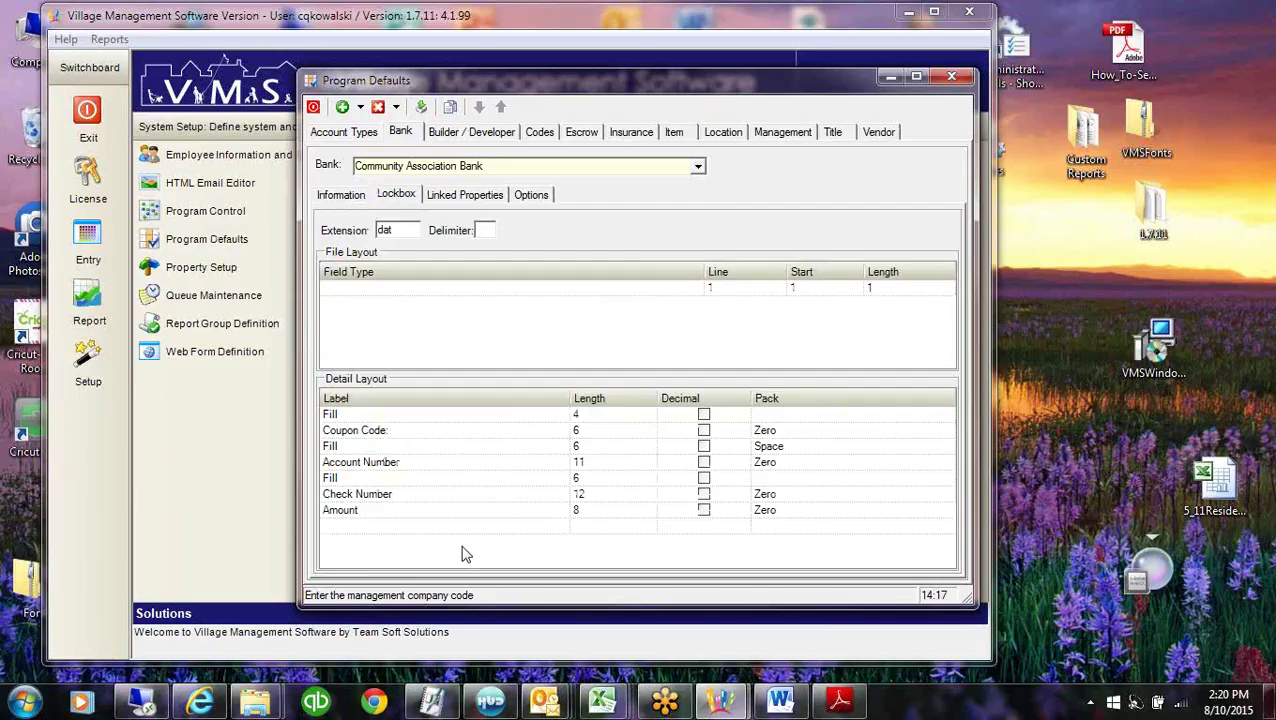
Check Community Association Bank's Linked Properties and ACH Options, then return to its Information details.
{"action": "left_click", "coordinate": [452, 198]}
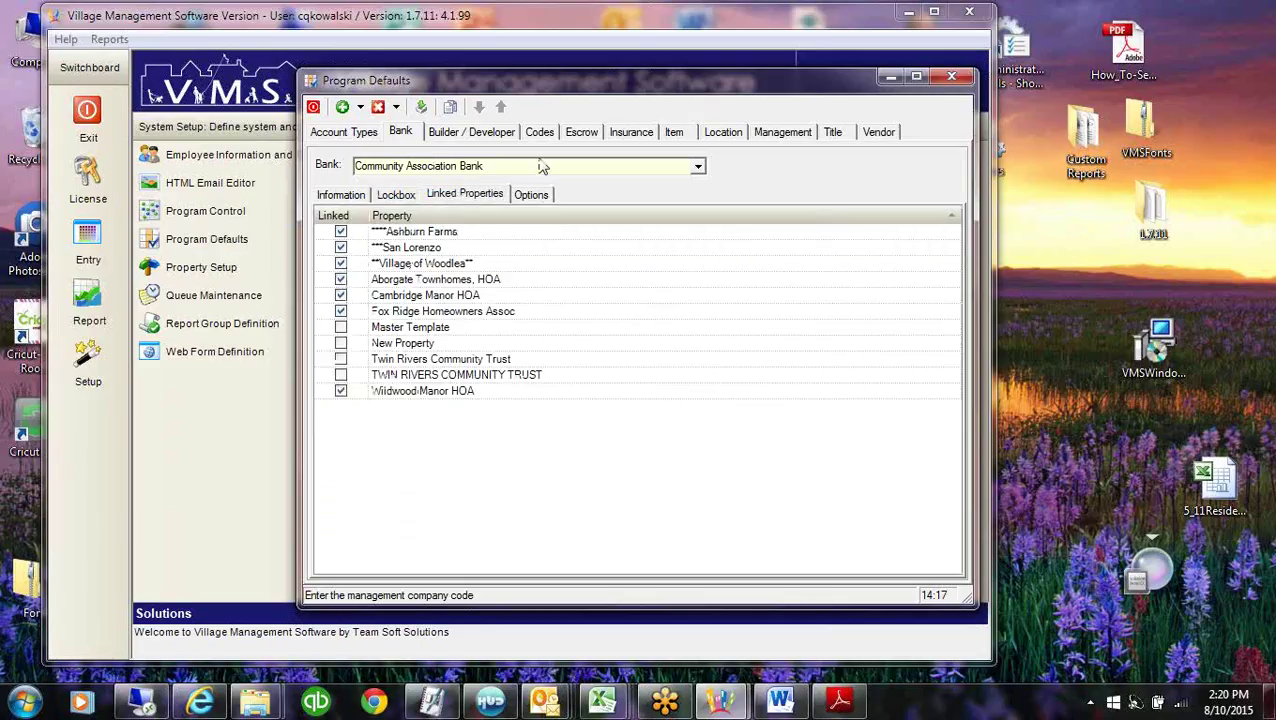
{"action": "left_click", "coordinate": [531, 194]}
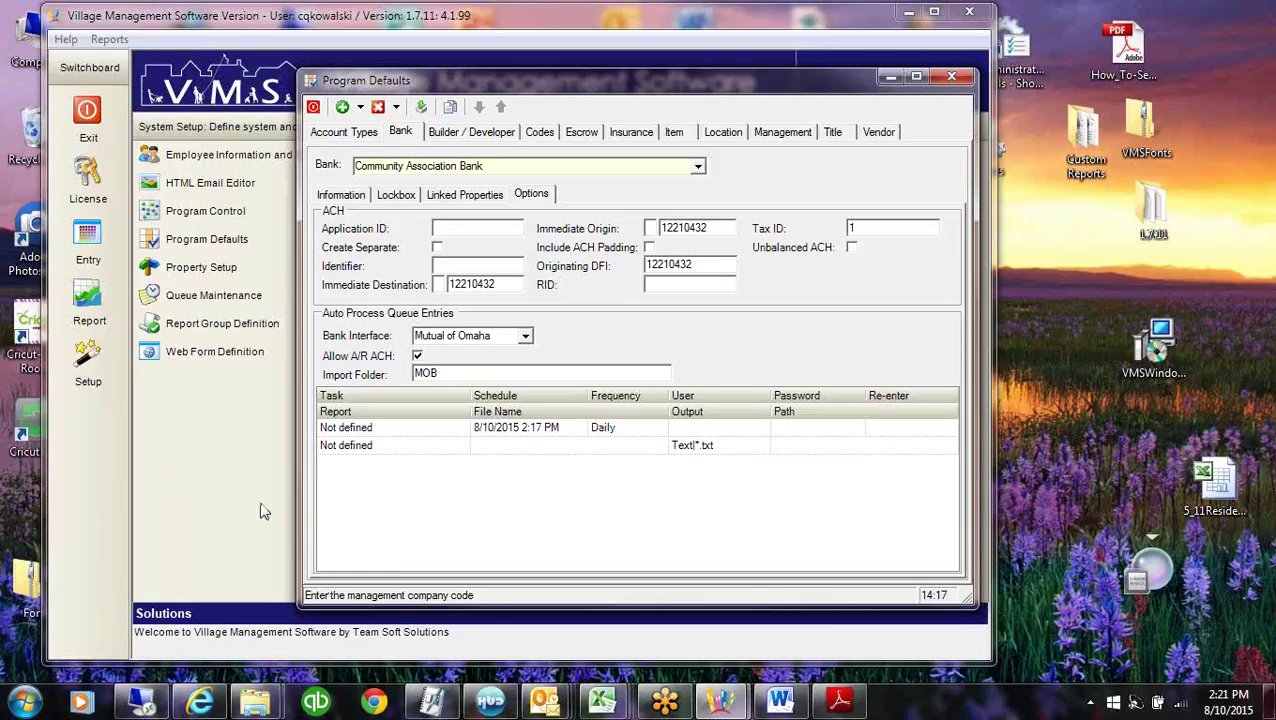
{"action": "left_click", "coordinate": [332, 198]}
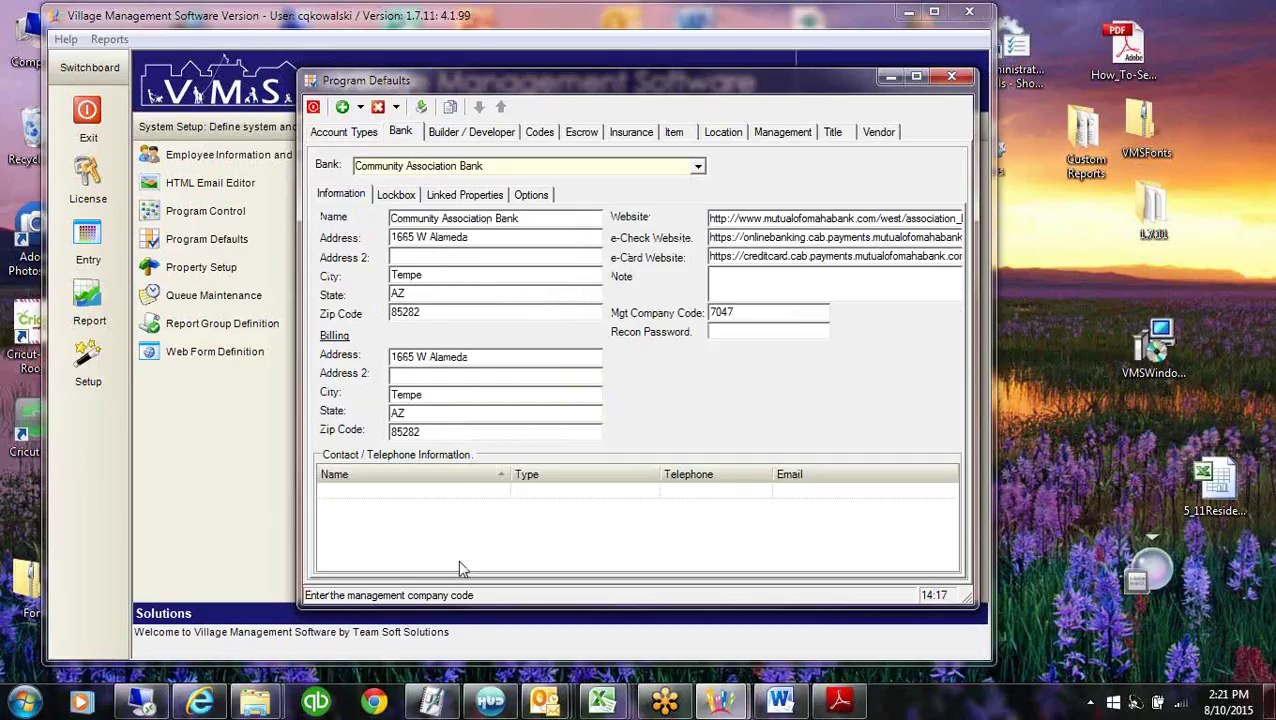
Reload Alliance Financial Services (Tewksbury, MA 01876) from the top of the bank list.
{"action": "left_click", "coordinate": [697, 167]}
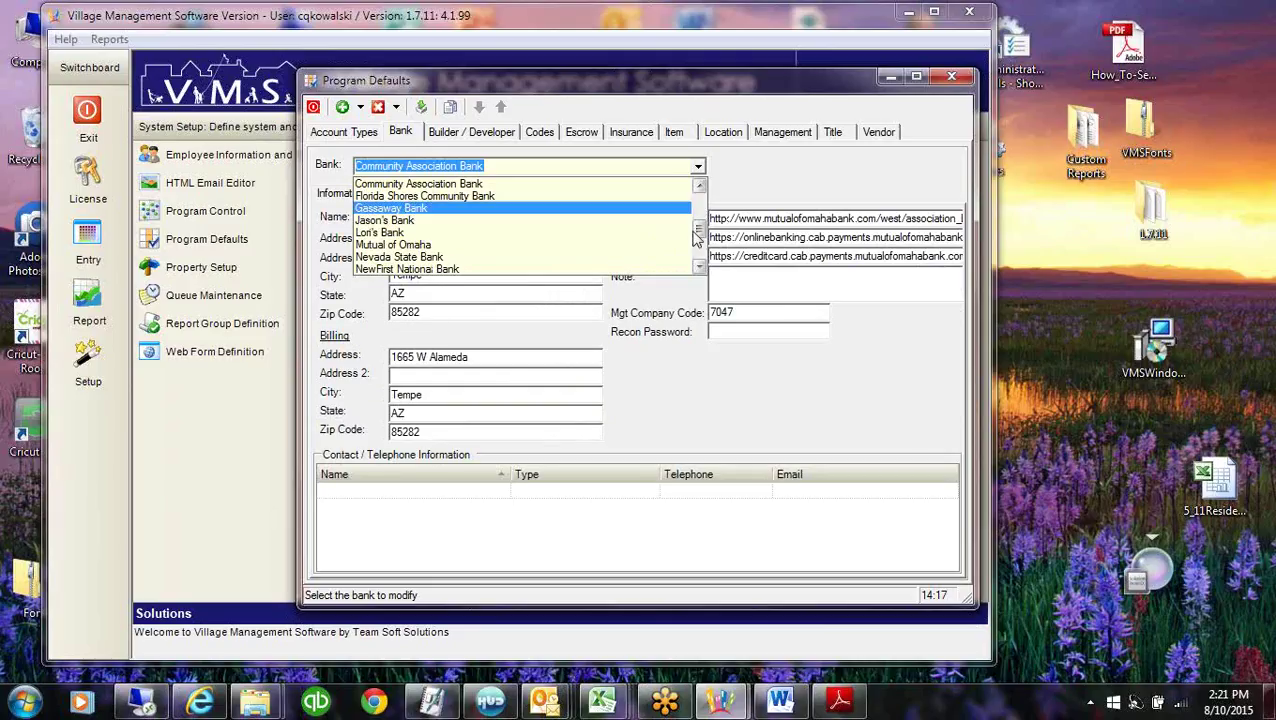
{"action": "left_click_drag", "start_coordinate": [700, 233], "coordinate": [702, 203]}
{"action": "left_click", "coordinate": [516, 211]}
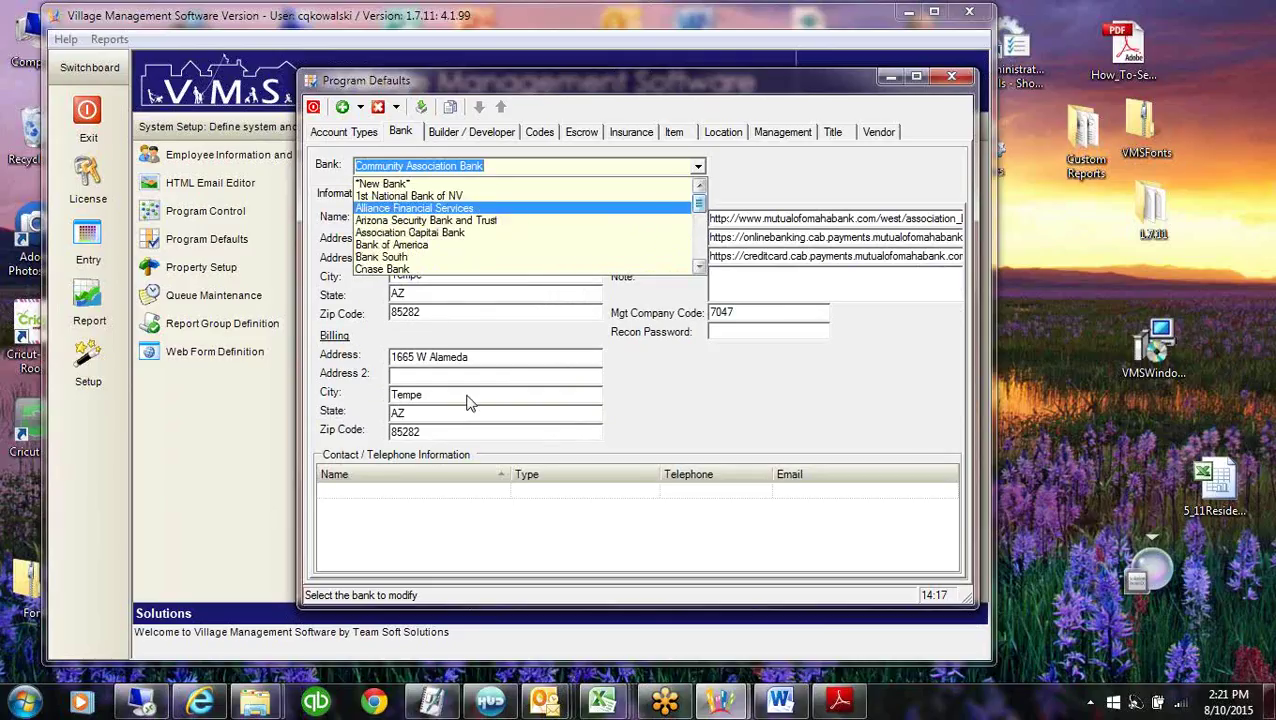
{"action": "left_click", "coordinate": [468, 395]}
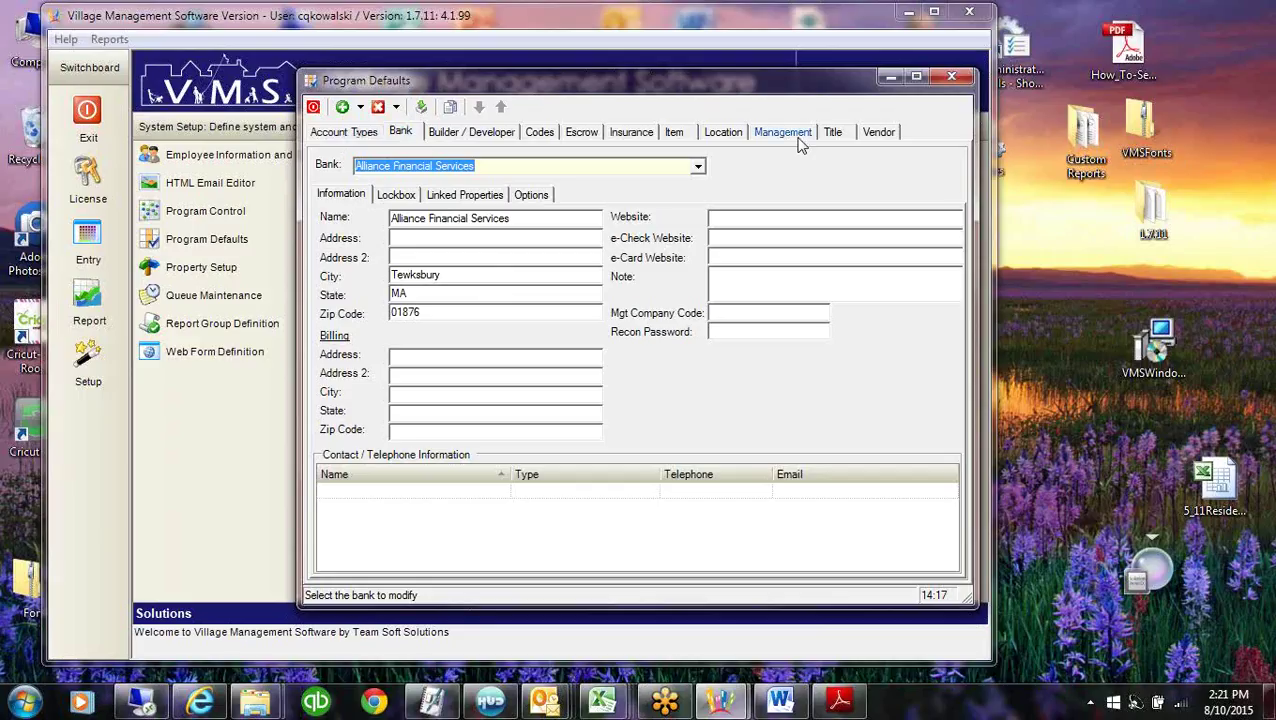
Load the Demo Data location in St. John, Virgin Islands, then go to Property Setup.
{"action": "left_click", "coordinate": [718, 132]}
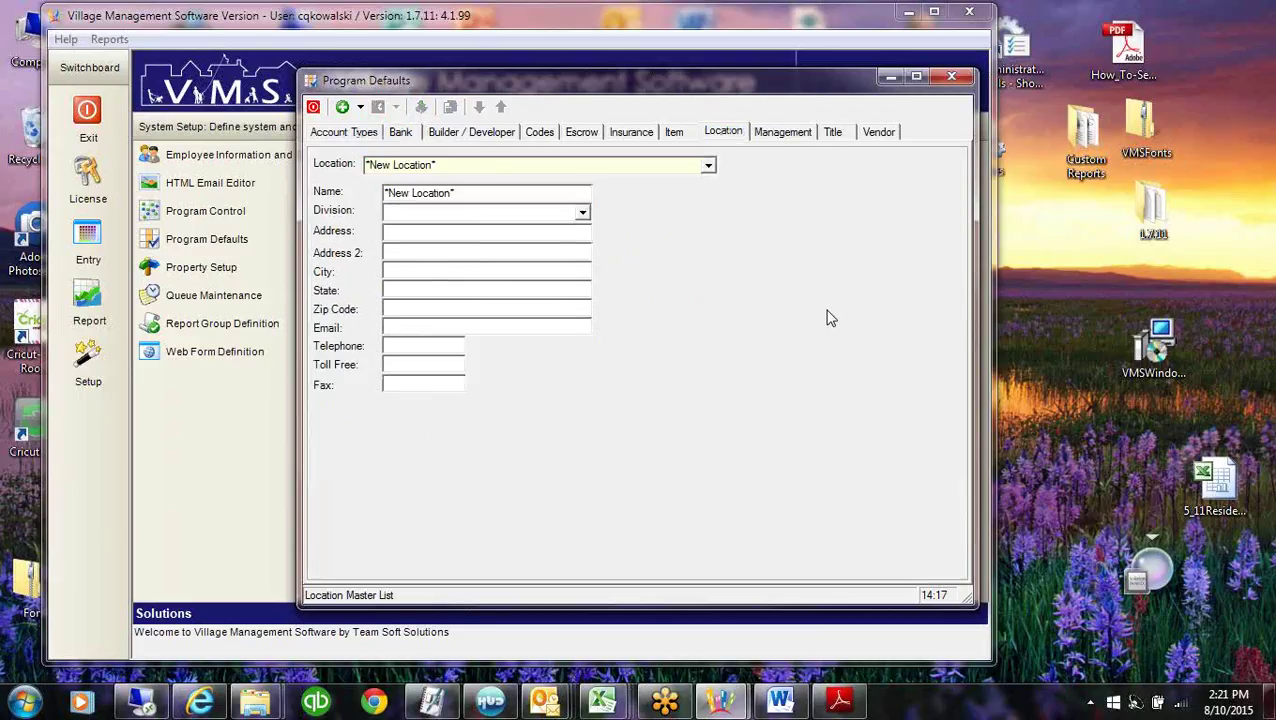
{"action": "left_click", "coordinate": [709, 167]}
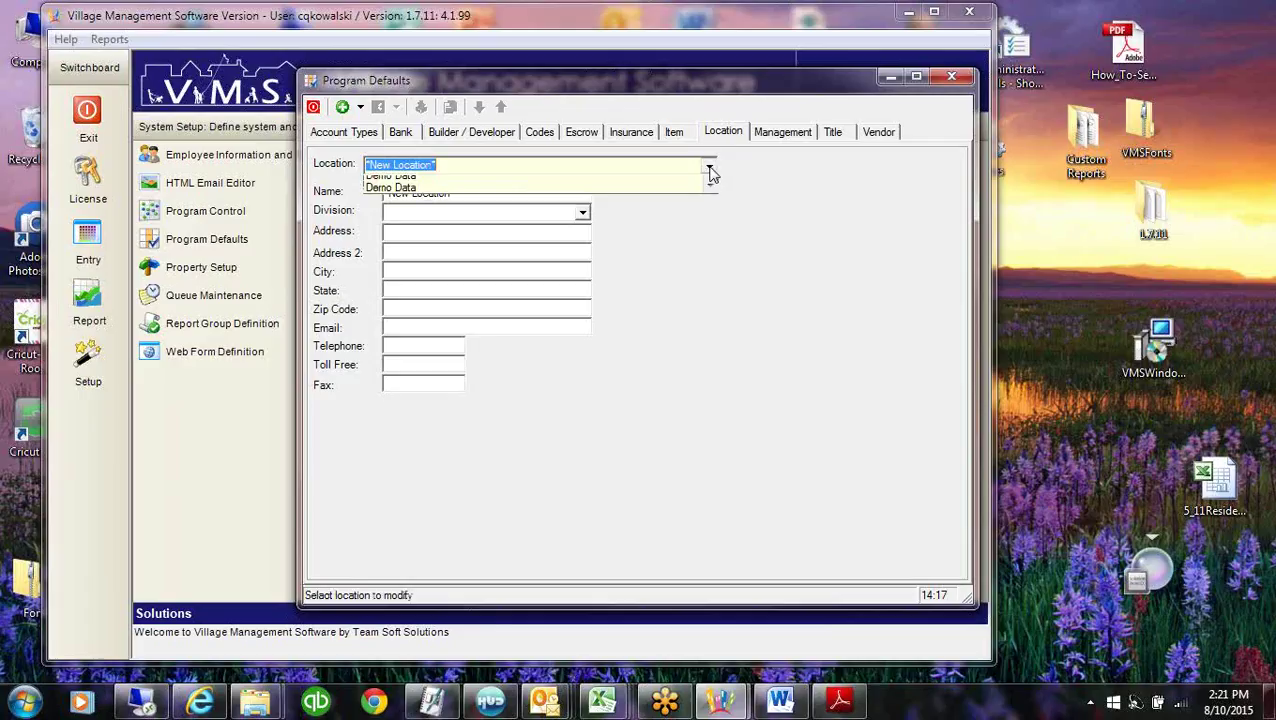
{"action": "left_click", "coordinate": [475, 254]}
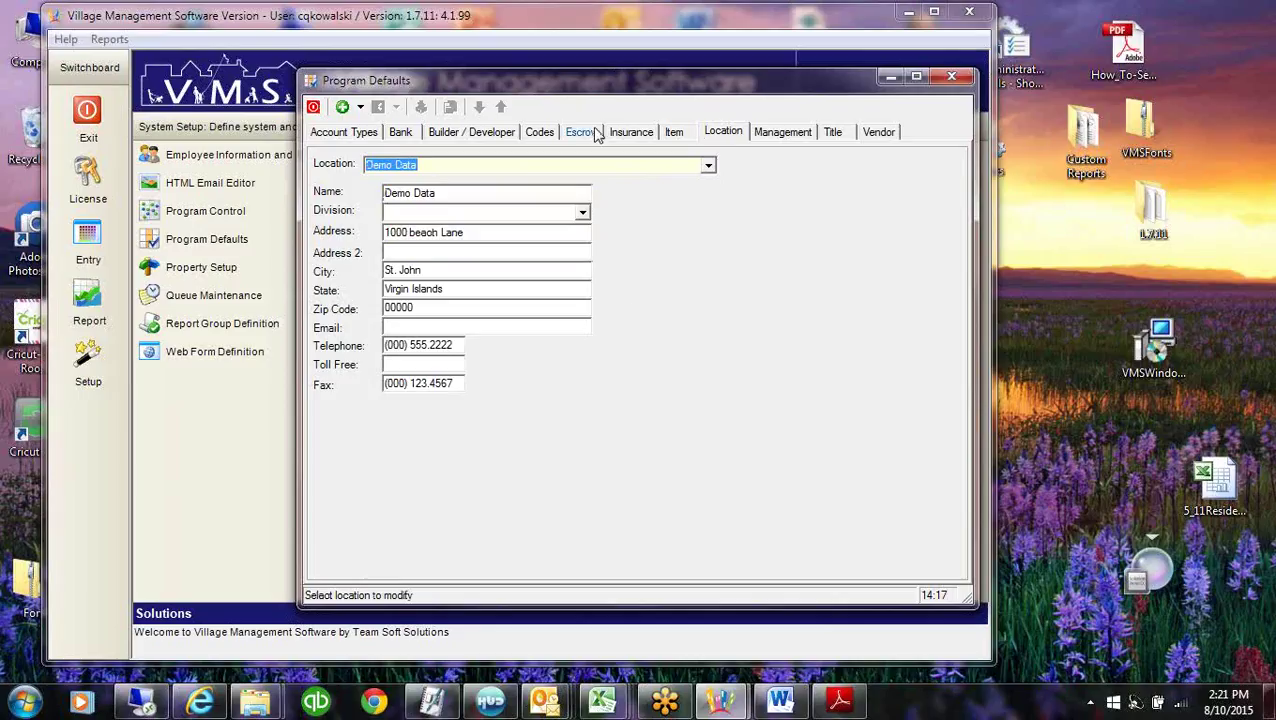
{"action": "left_click", "coordinate": [172, 267]}
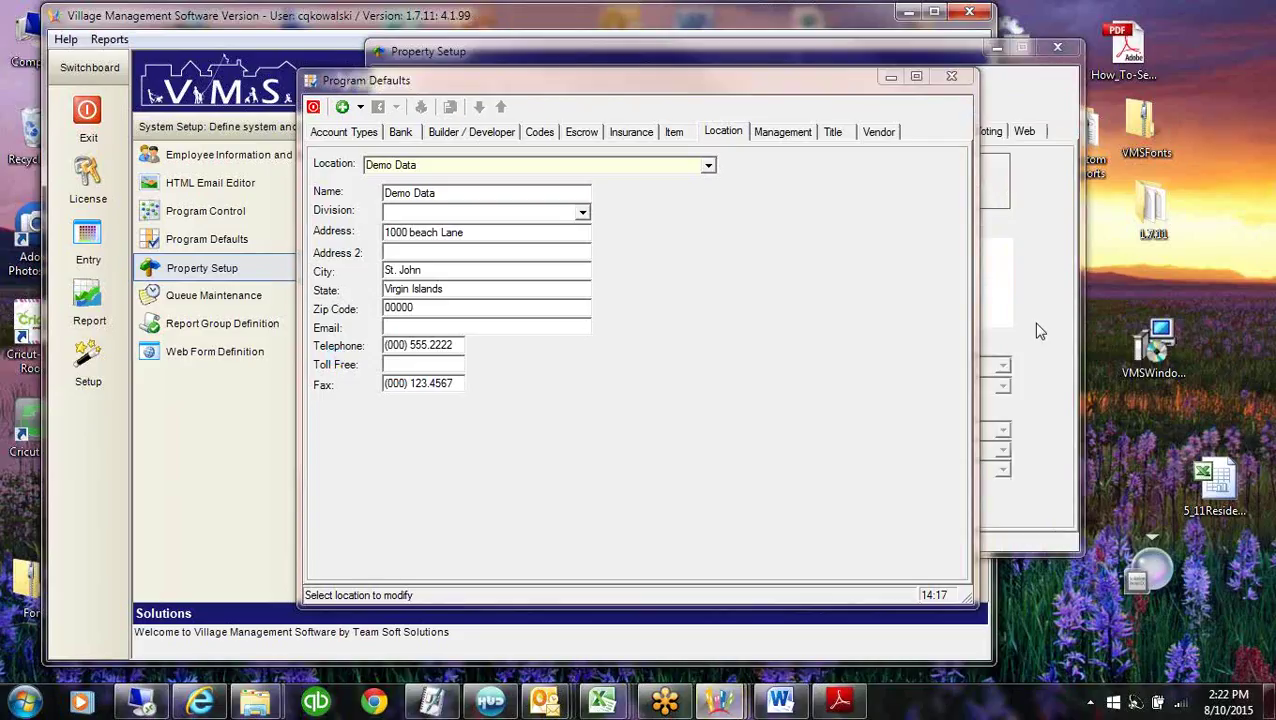
Confirm Ashburn Farms keeps Washington Office as its office, then put Property Setup away.
{"action": "left_click", "coordinate": [1038, 331]}
{"action": "left_click", "coordinate": [772, 105]}
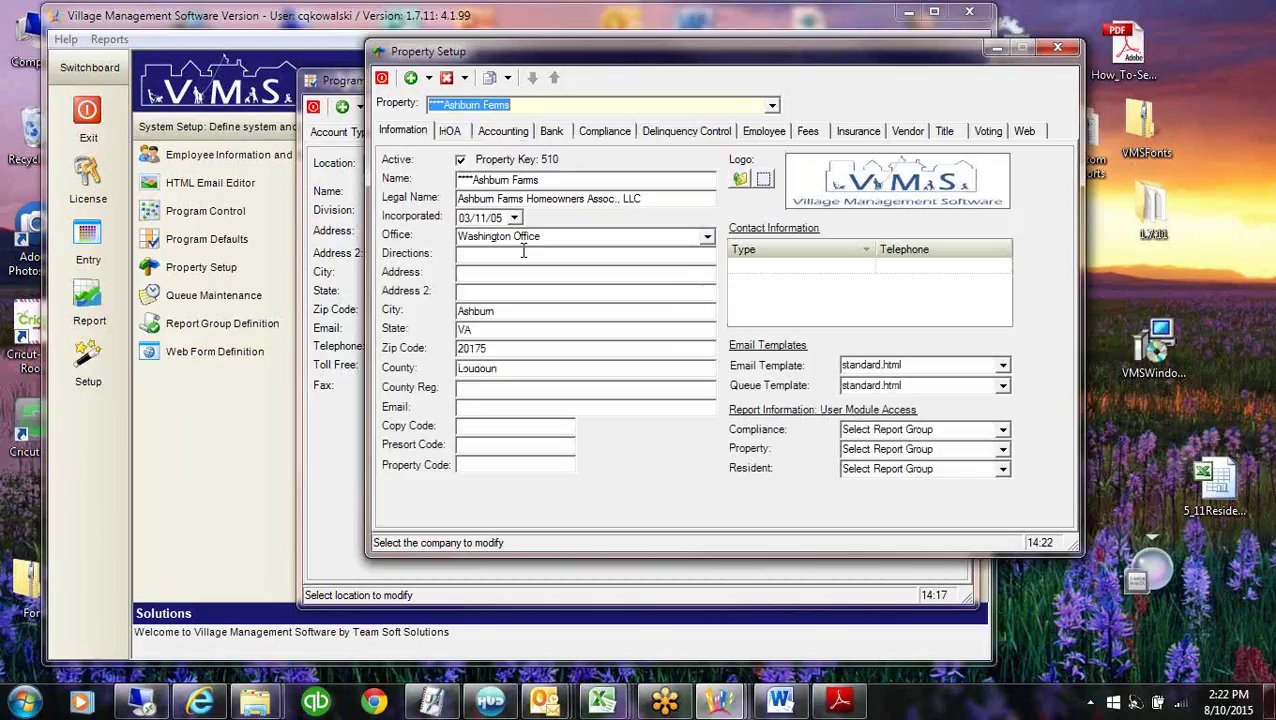
{"action": "left_click", "coordinate": [555, 235]}
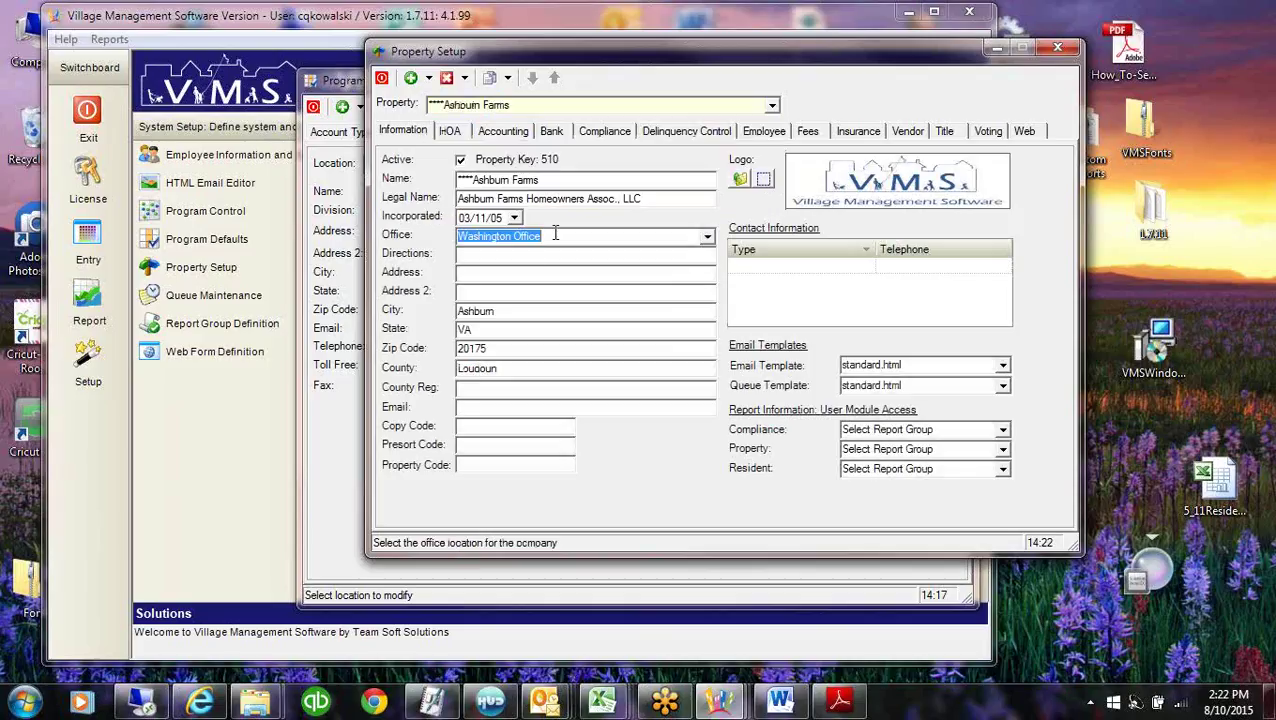
{"action": "left_click", "coordinate": [708, 238]}
{"action": "mouse_move", "coordinate": [709, 318]}
{"action": "left_mouse_down"}
{"action": "mouse_move", "coordinate": [709, 262]}
{"action": "mouse_move", "coordinate": [710, 334]}
{"action": "left_mouse_up"}
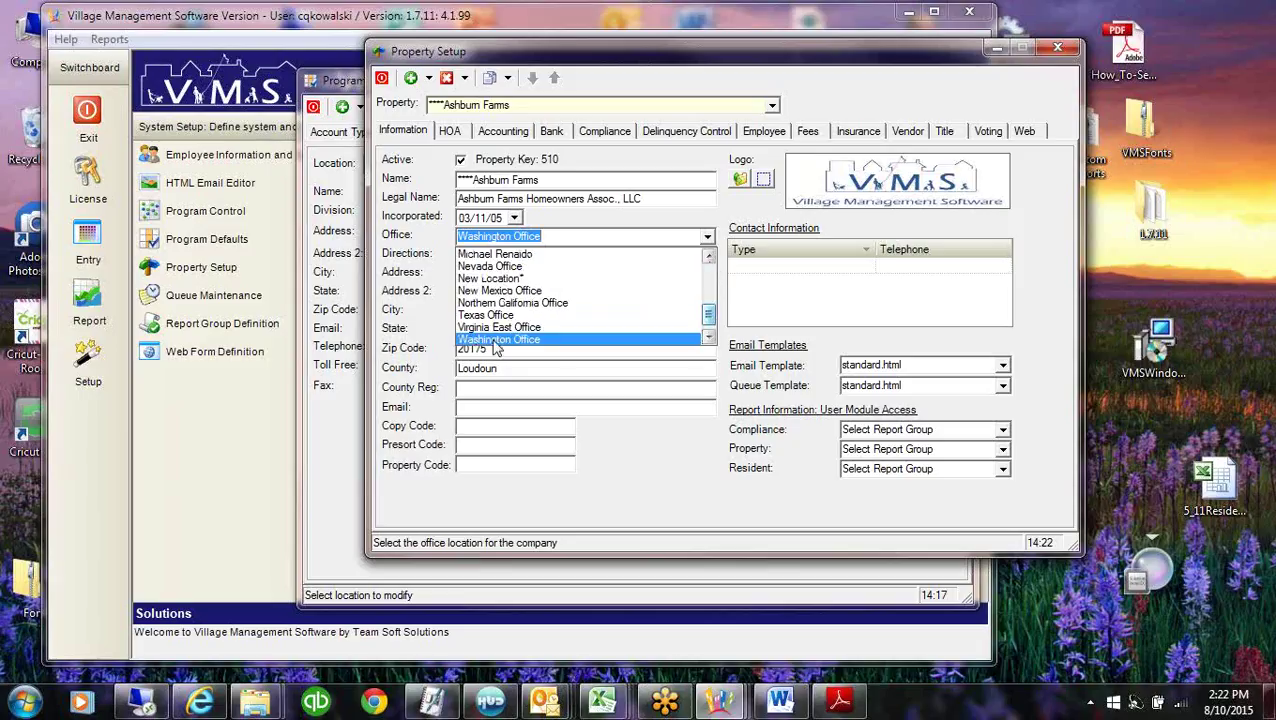
{"action": "left_click", "coordinate": [555, 339]}
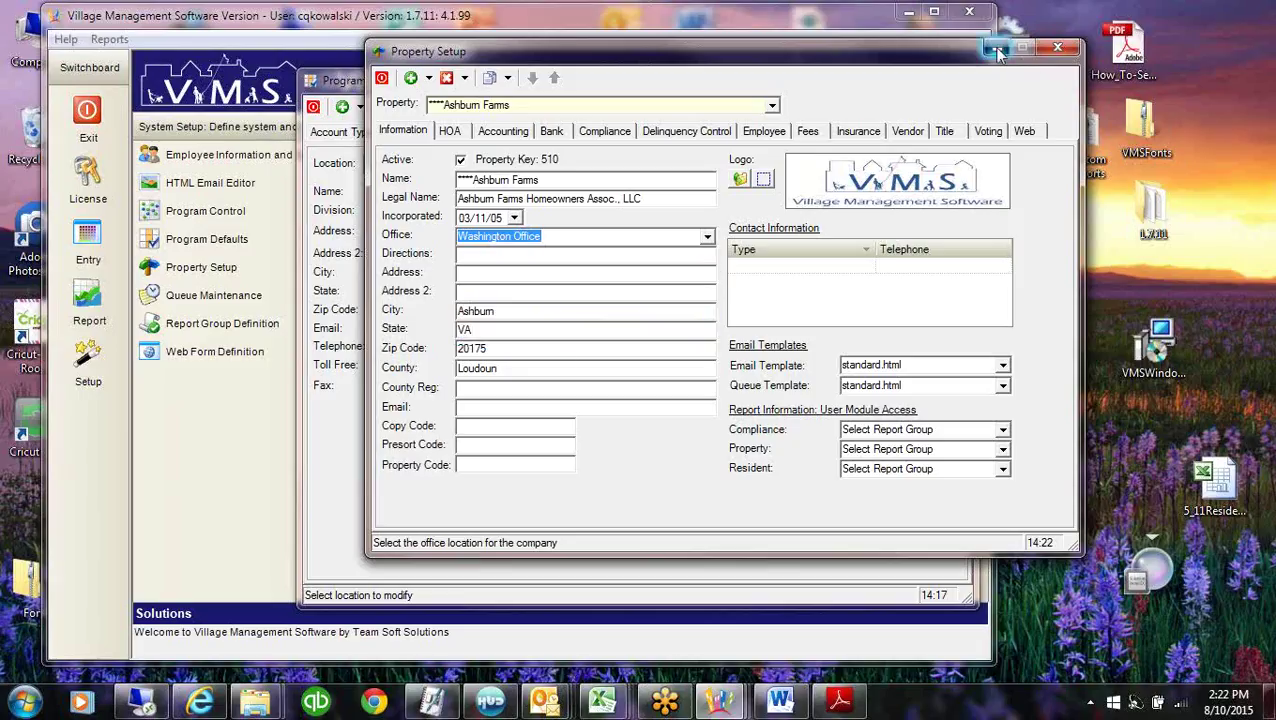
{"action": "left_click", "coordinate": [996, 47]}
{"action": "left_click", "coordinate": [708, 164]}
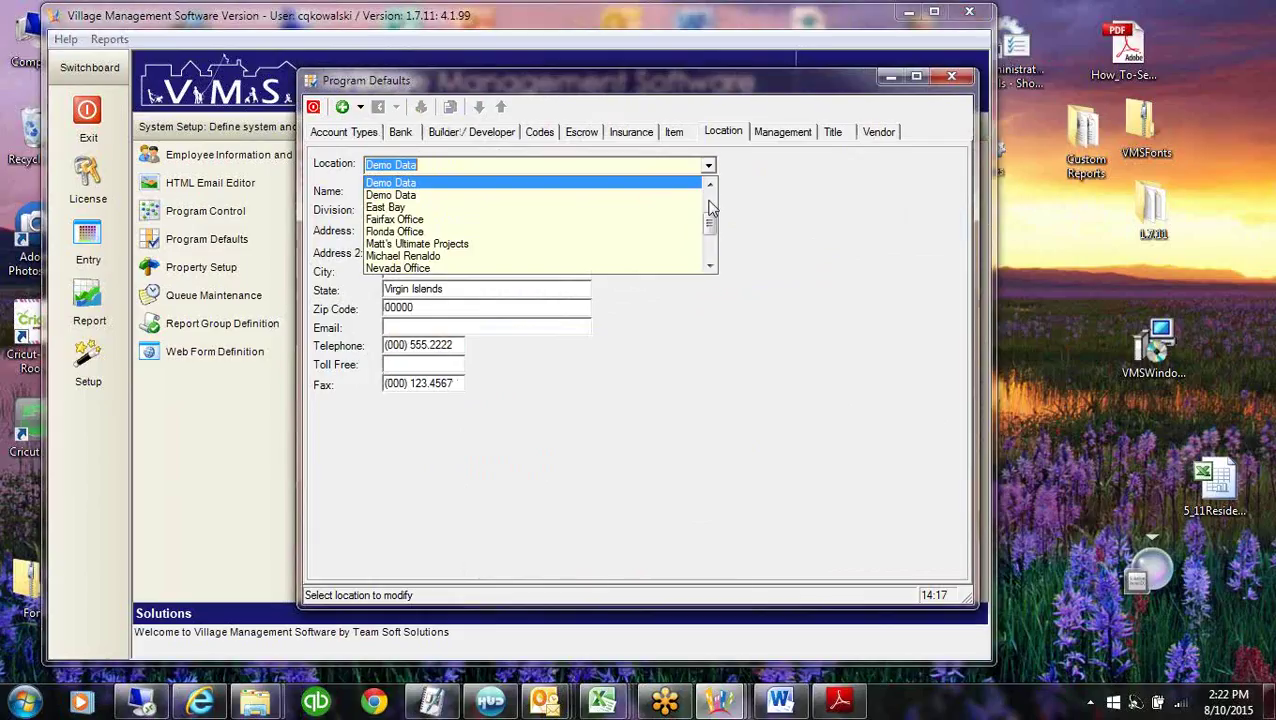
Review the Washington Office location's City and Zip Code, then load New Mexico Office (Mesa, NM 85201).
{"action": "left_click_drag", "start_coordinate": [714, 228], "coordinate": [712, 248]}
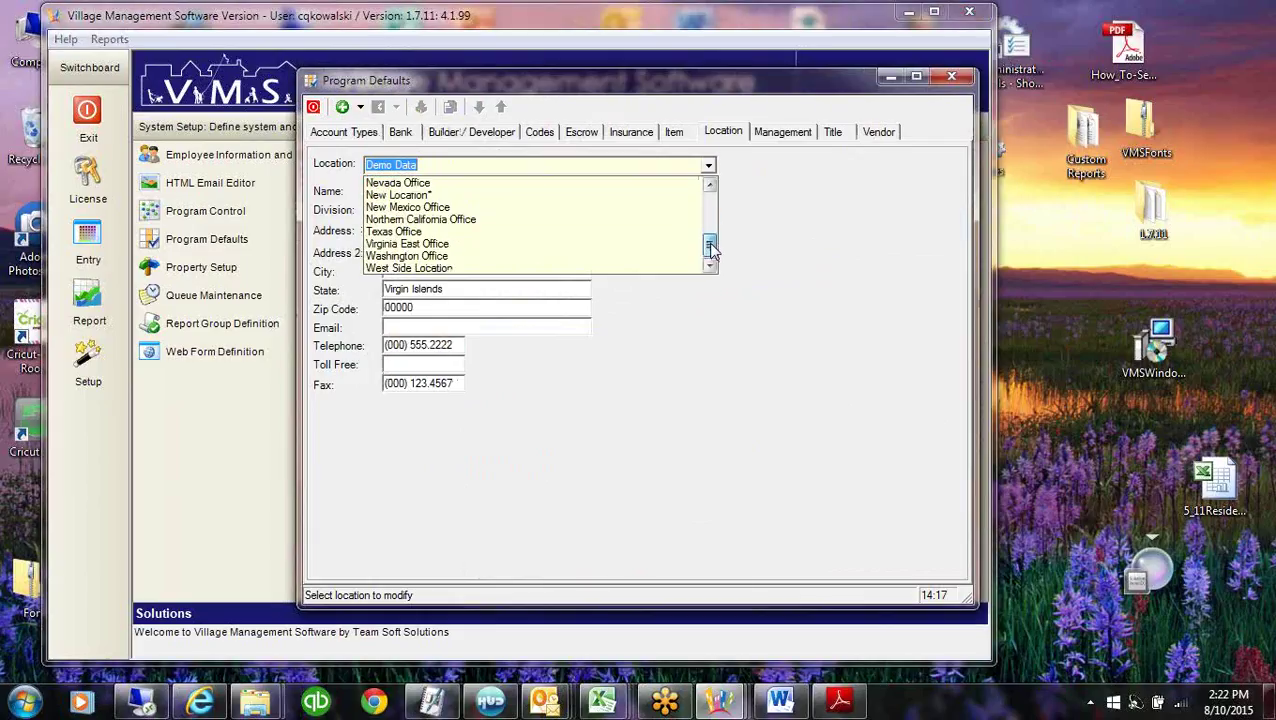
{"action": "left_click", "coordinate": [515, 386]}
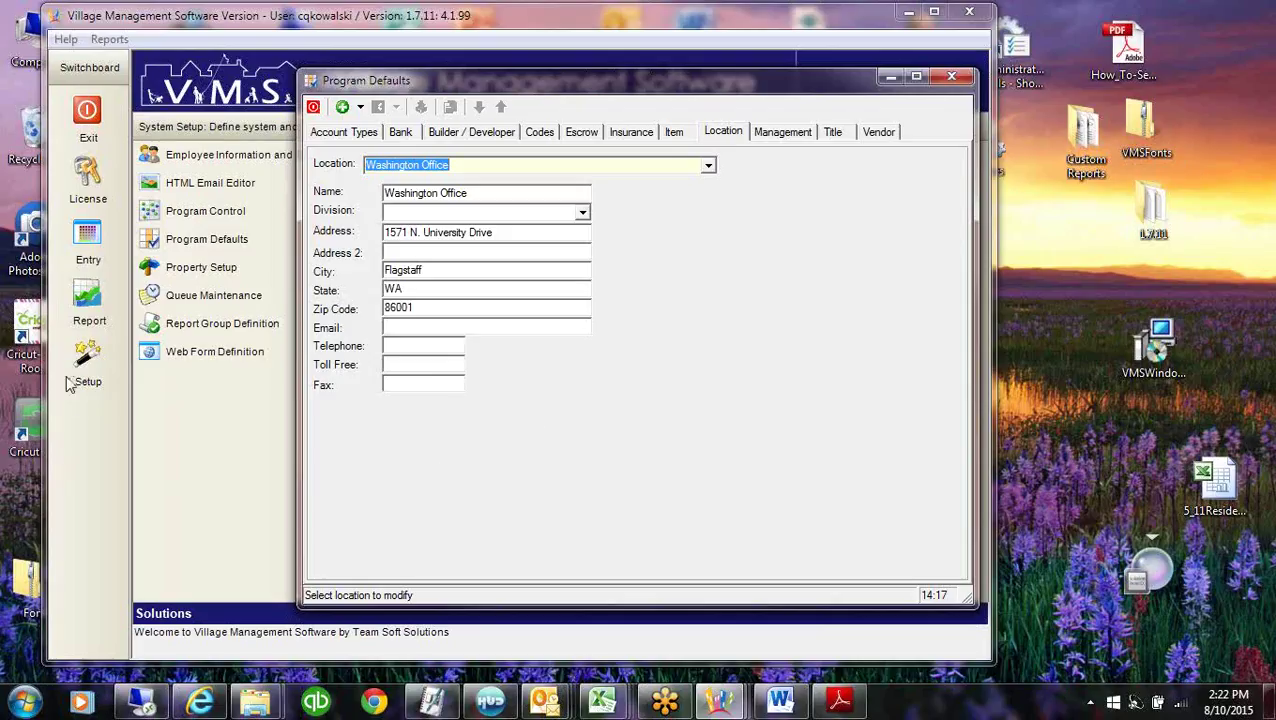
{"action": "left_click", "coordinate": [342, 236]}
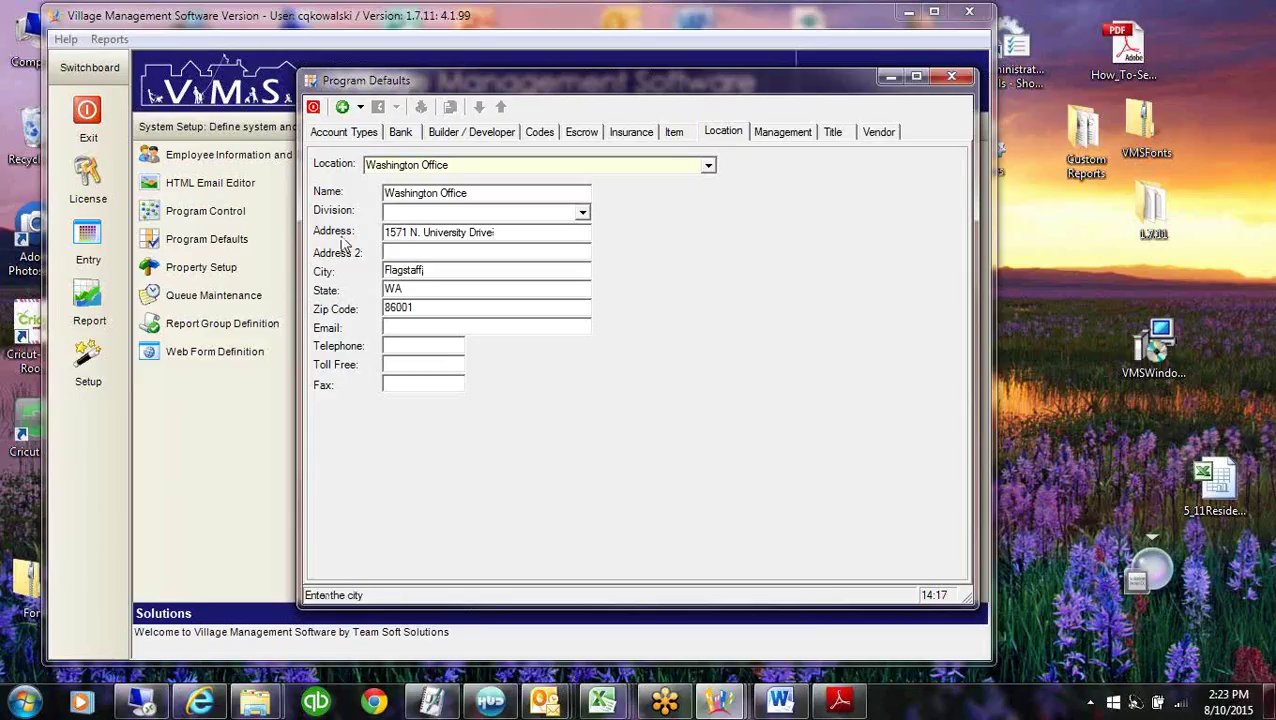
{"action": "left_click", "coordinate": [490, 274]}
{"action": "left_click", "coordinate": [464, 310]}
{"action": "left_click", "coordinate": [708, 167]}
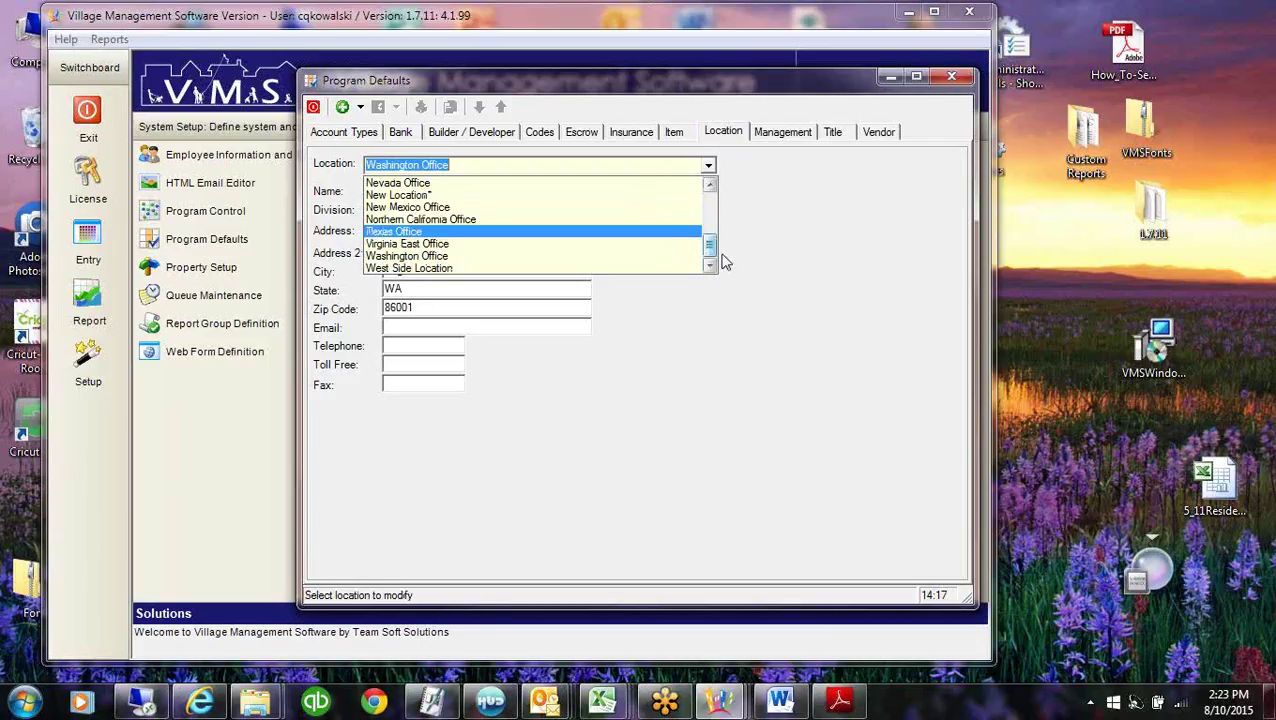
{"action": "left_click", "coordinate": [424, 207]}
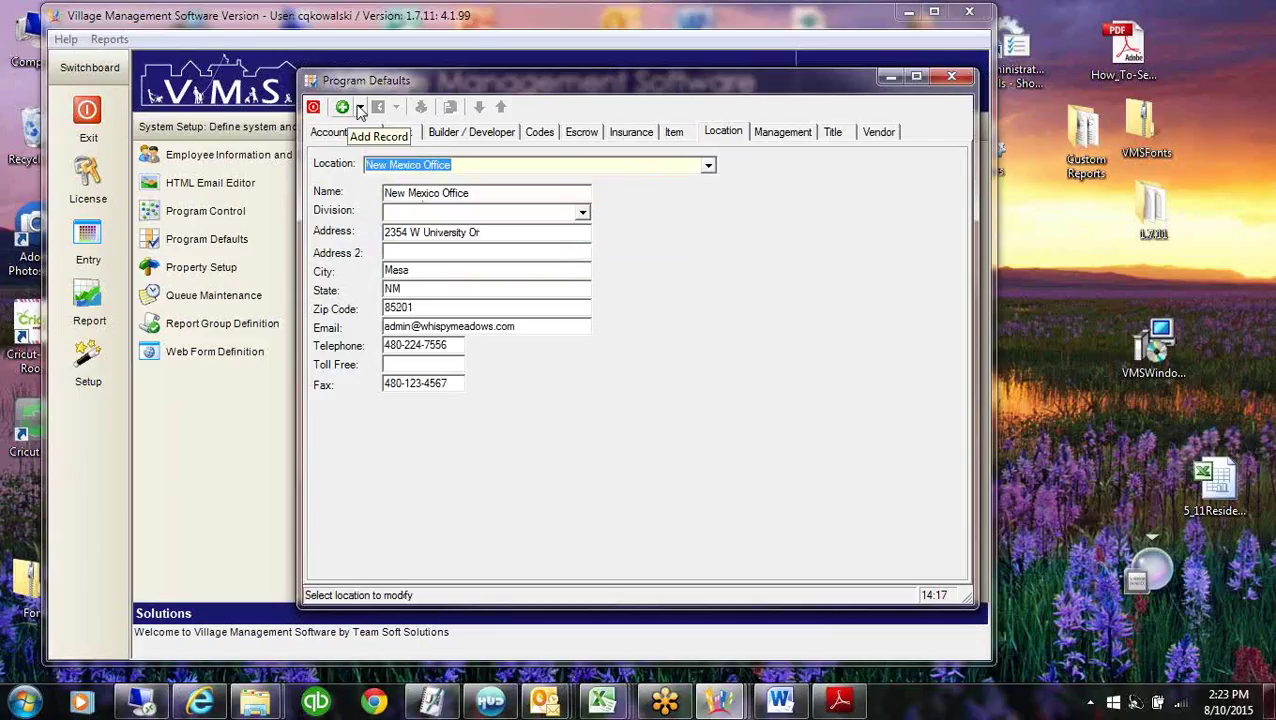
Start a new location record and step through the Arizona Office address details.
{"action": "left_click", "coordinate": [361, 107]}
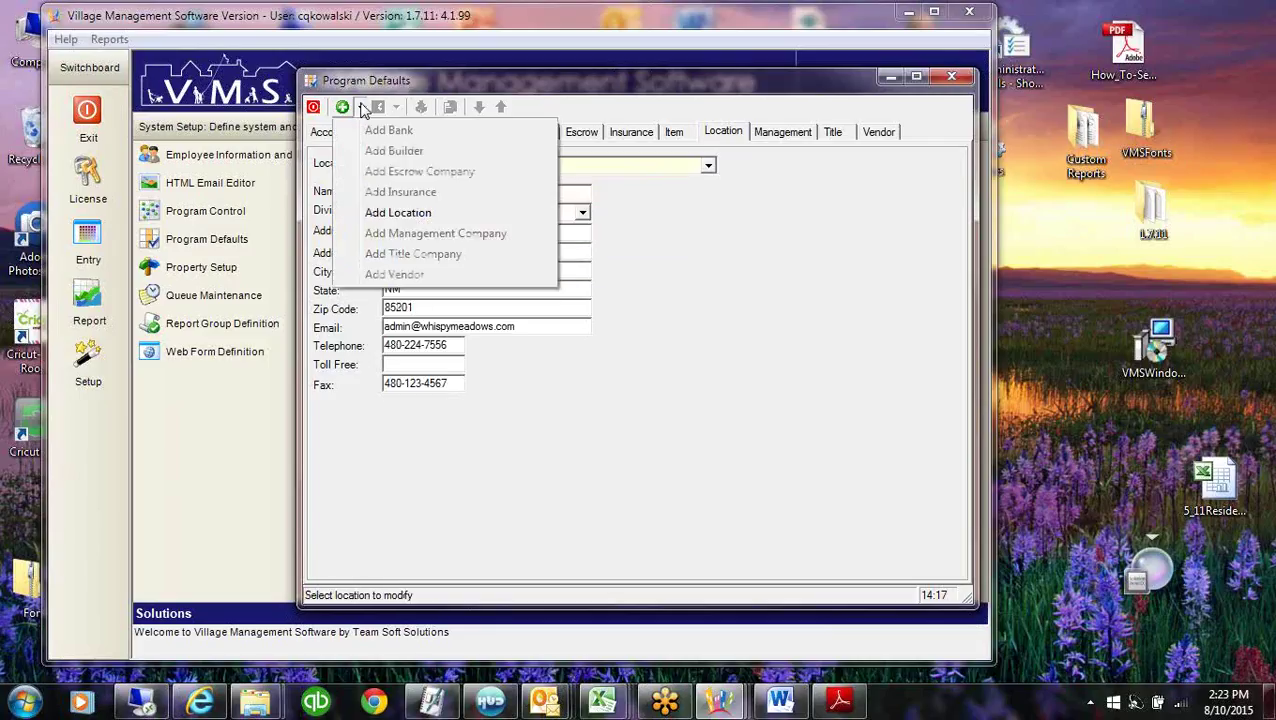
{"action": "left_click", "coordinate": [420, 213]}
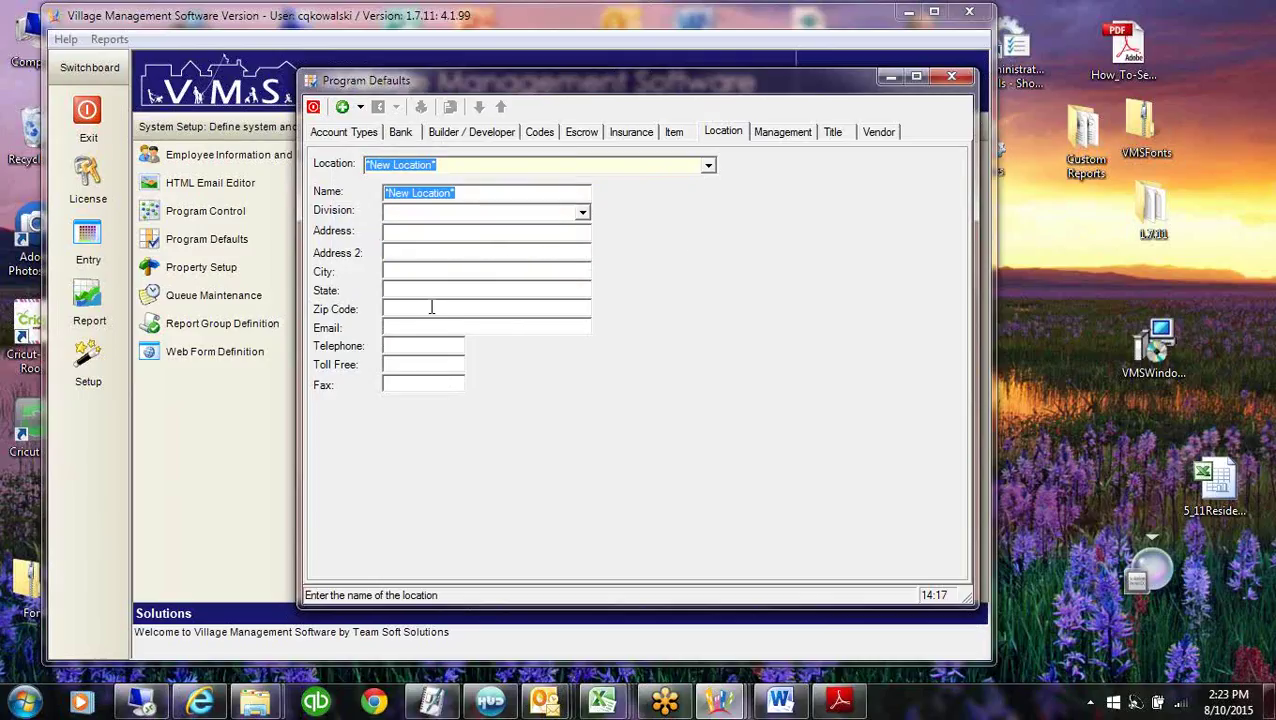
{"action": "left_click", "coordinate": [709, 167]}
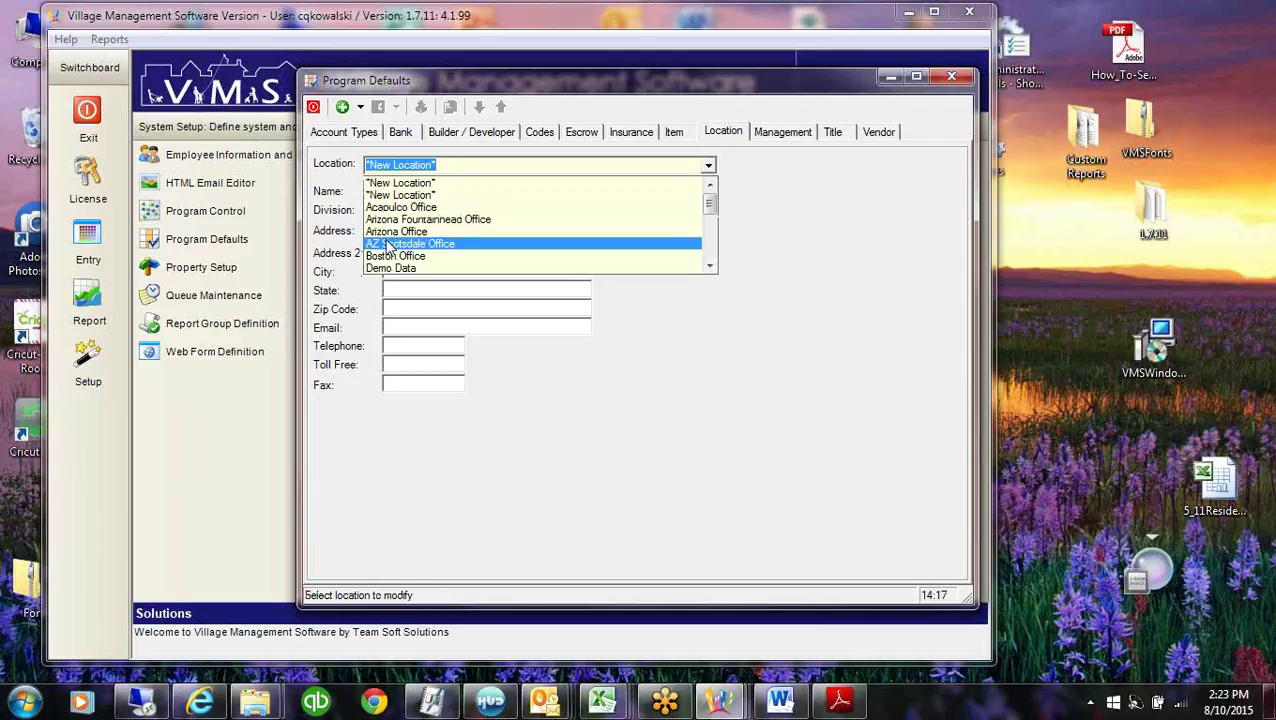
{"action": "key", "text": "Return"}
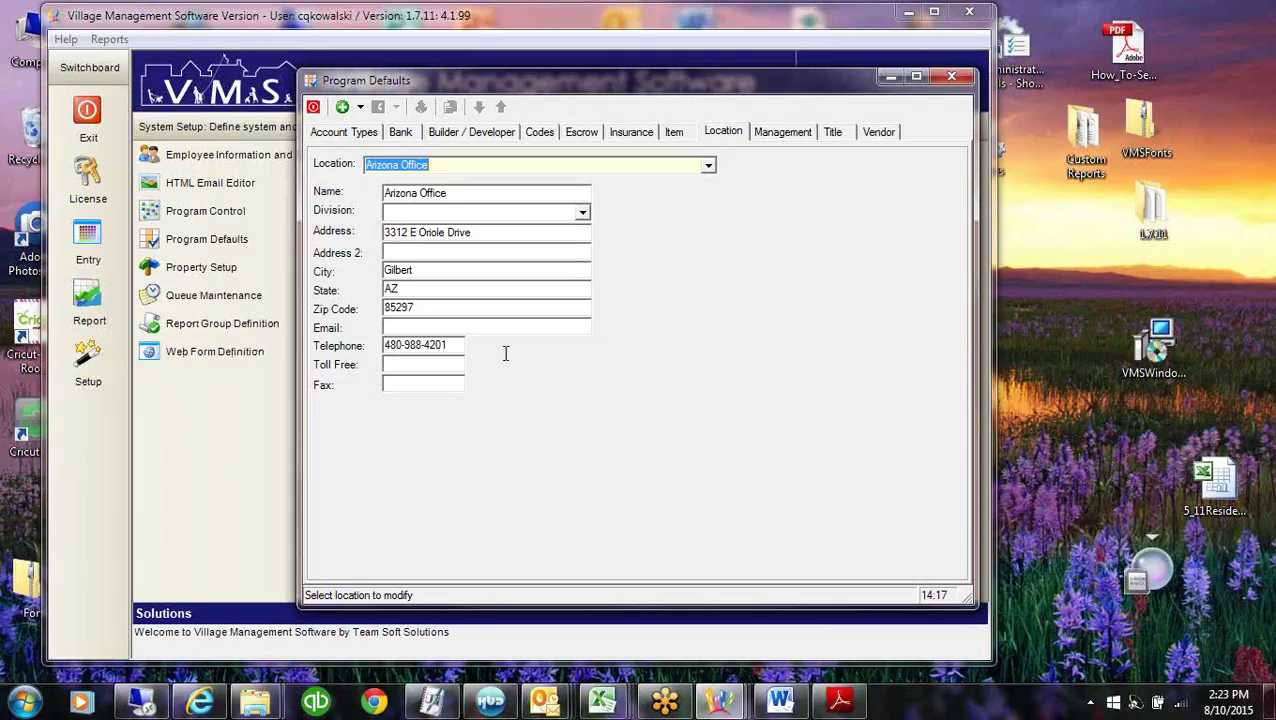
{"action": "left_click", "coordinate": [497, 240]}
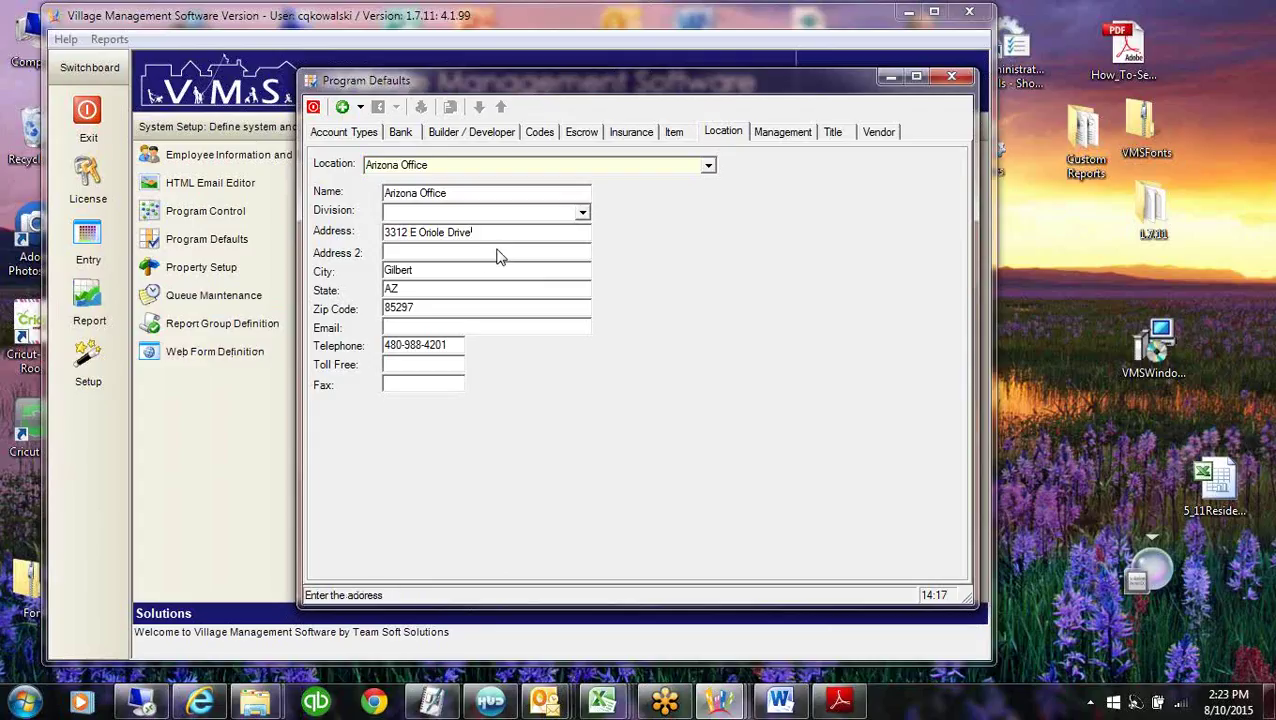
{"action": "left_click", "coordinate": [489, 288]}
{"action": "left_click", "coordinate": [486, 314]}
Review the Demo Data location's St. John, Virgin Islands address and close Program Defaults.
{"action": "left_click", "coordinate": [708, 166]}
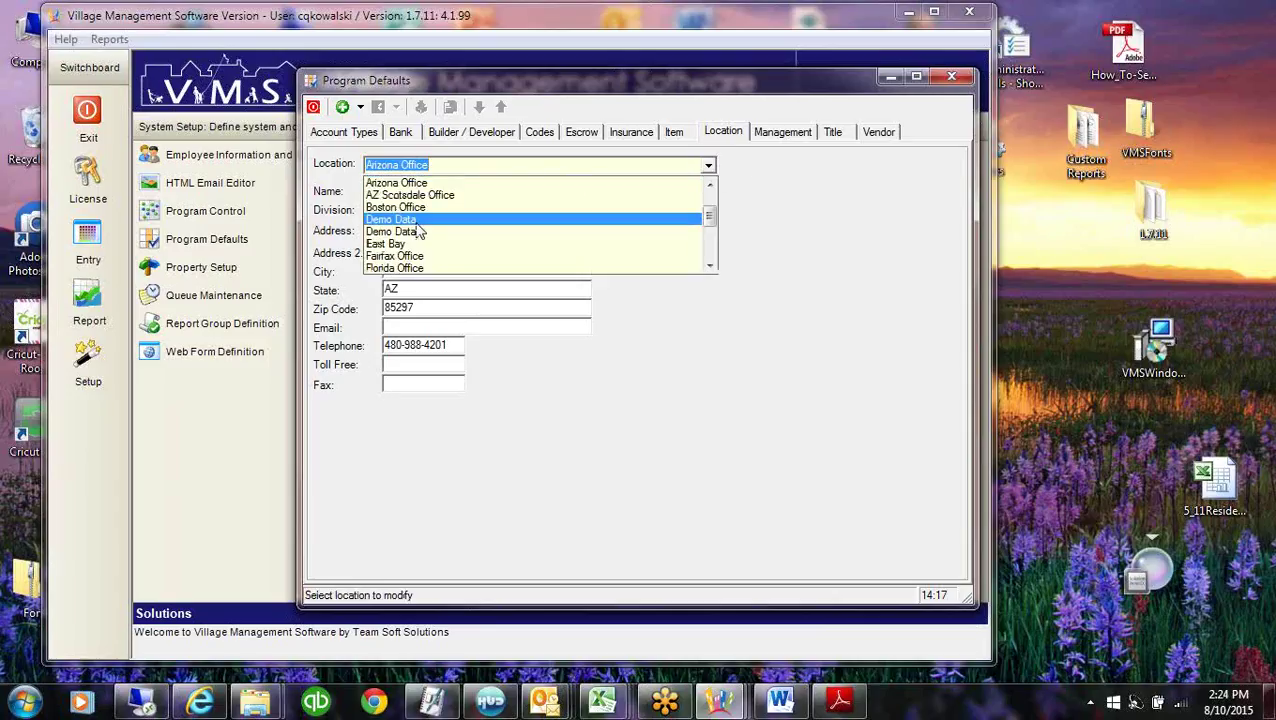
{"action": "left_click", "coordinate": [420, 230]}
{"action": "key", "text": "Tab"}
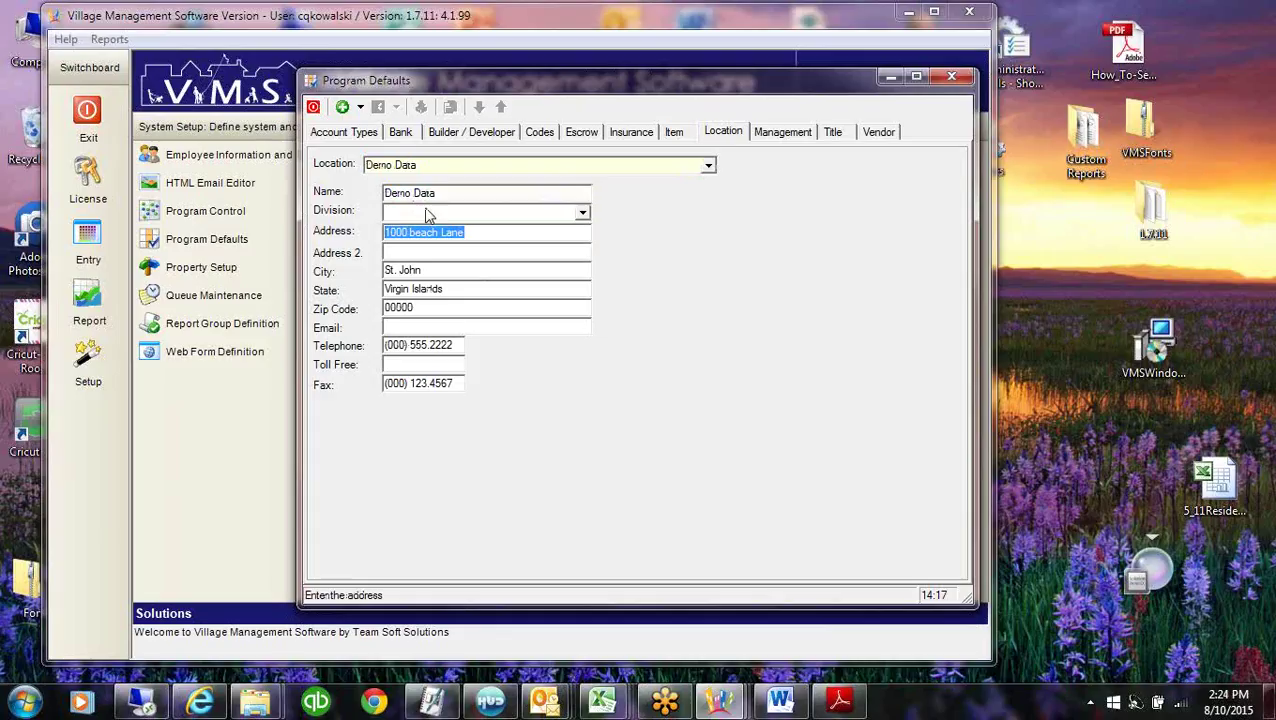
{"action": "key", "text": "shift+Tab"}
{"action": "key", "text": "shift+Tab"}
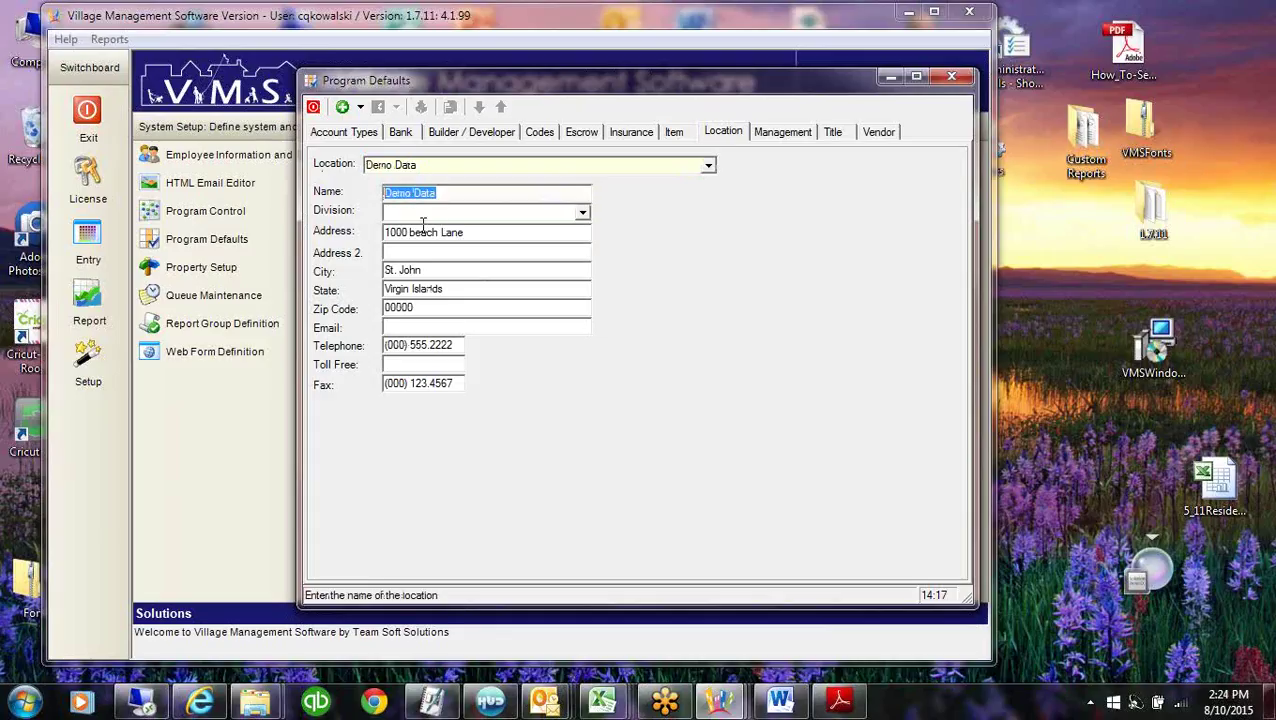
{"action": "key", "text": "Tab"}
{"action": "key", "text": "Tab"}
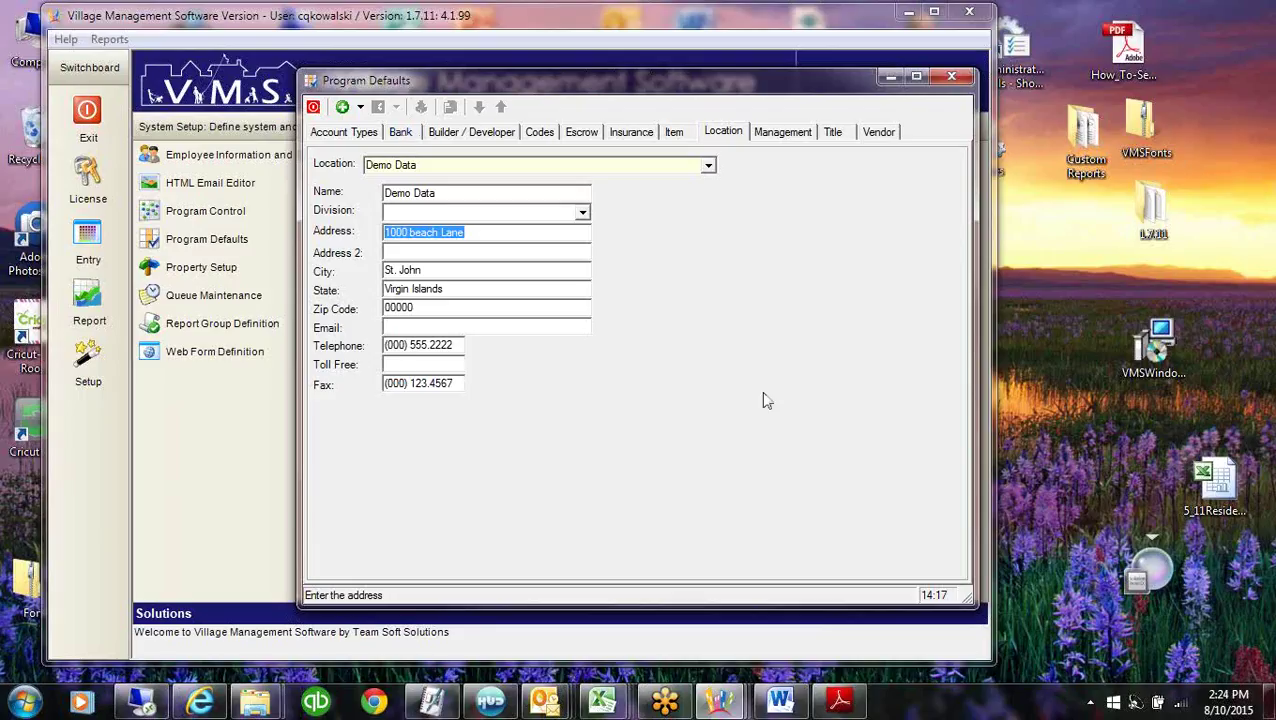
{"action": "left_click", "coordinate": [889, 78]}
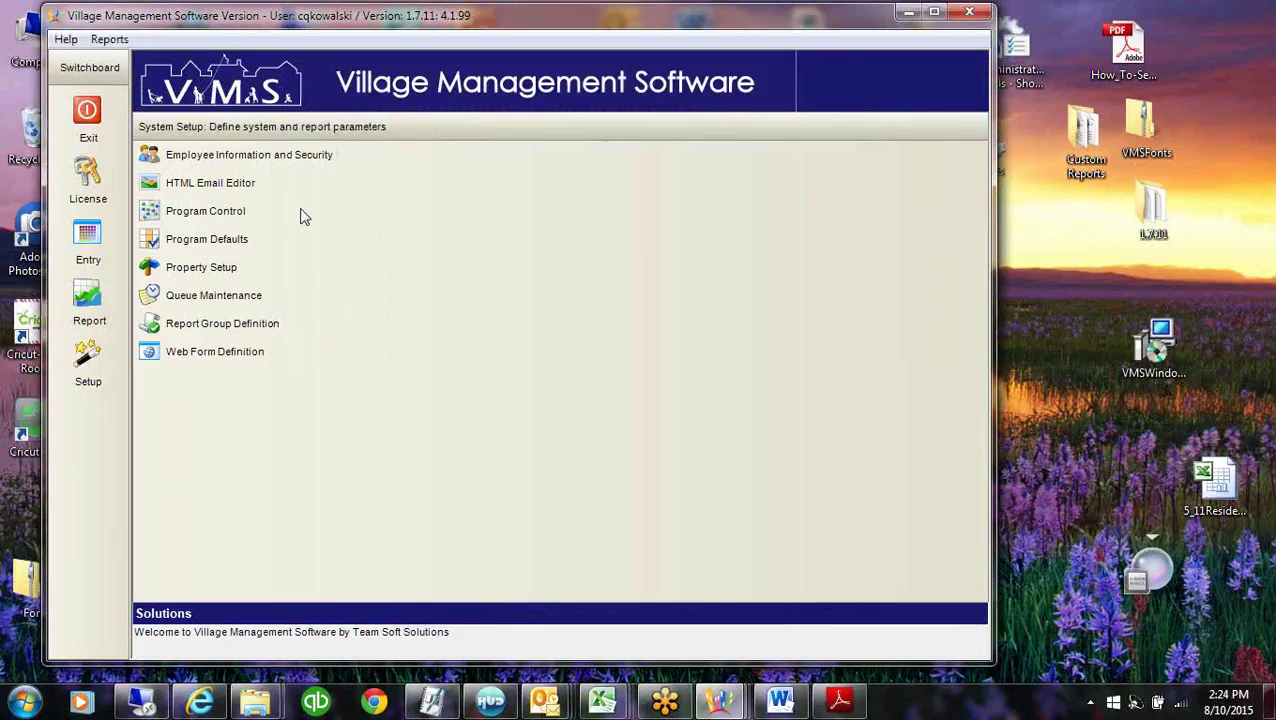
Show Ashburn Farms' Accounting > GL > Chart of Accounts and enlarge the window to fit all columns.
{"action": "left_click", "coordinate": [185, 266]}
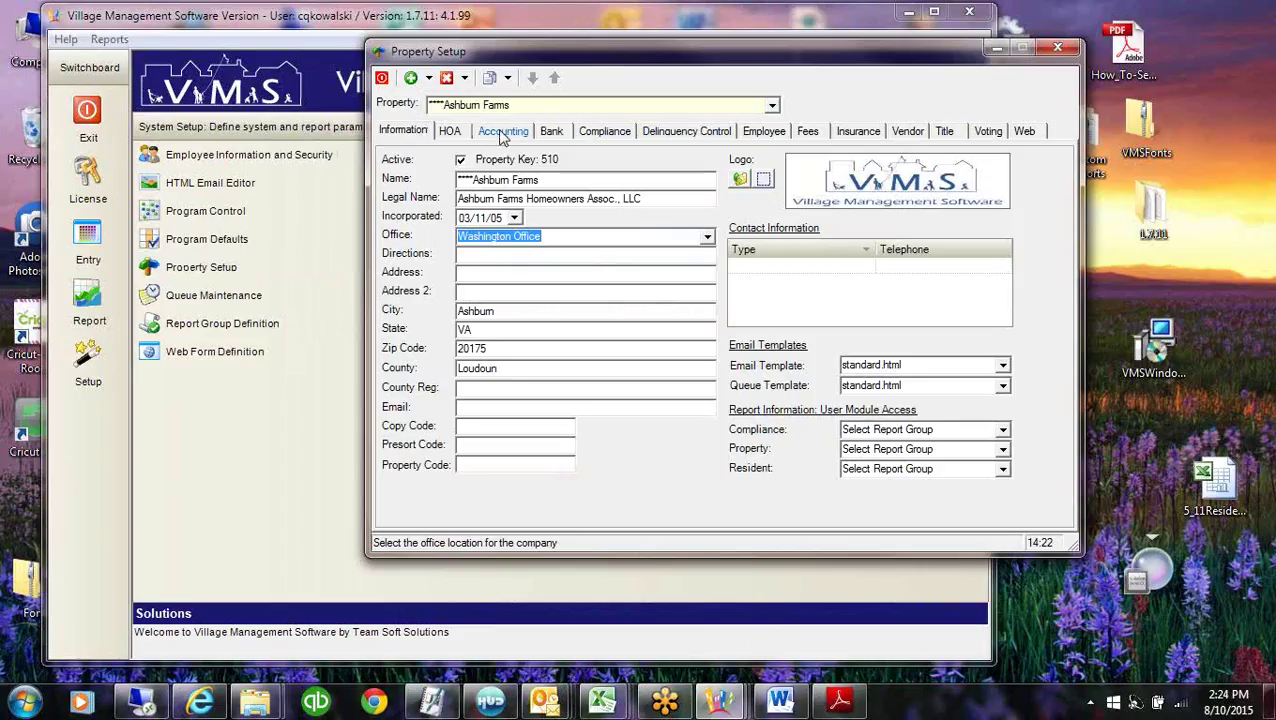
{"action": "left_click", "coordinate": [502, 131]}
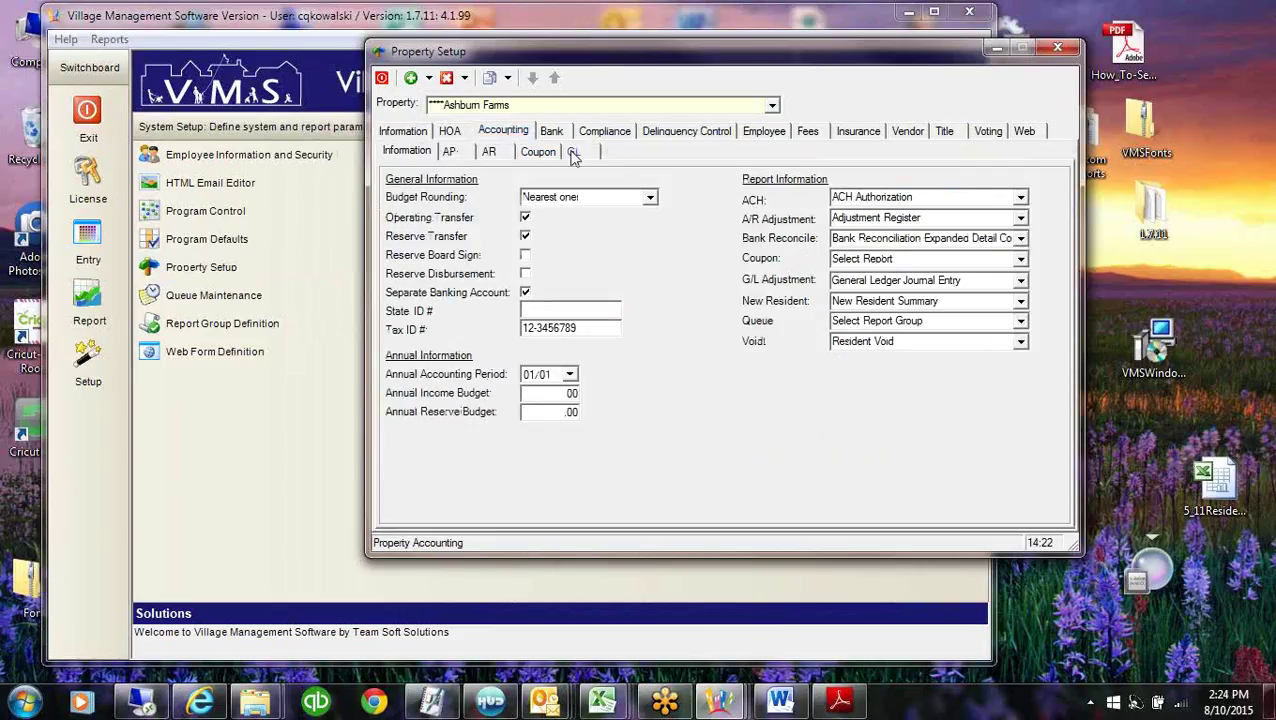
{"action": "left_click", "coordinate": [573, 152]}
{"action": "left_click", "coordinate": [490, 173]}
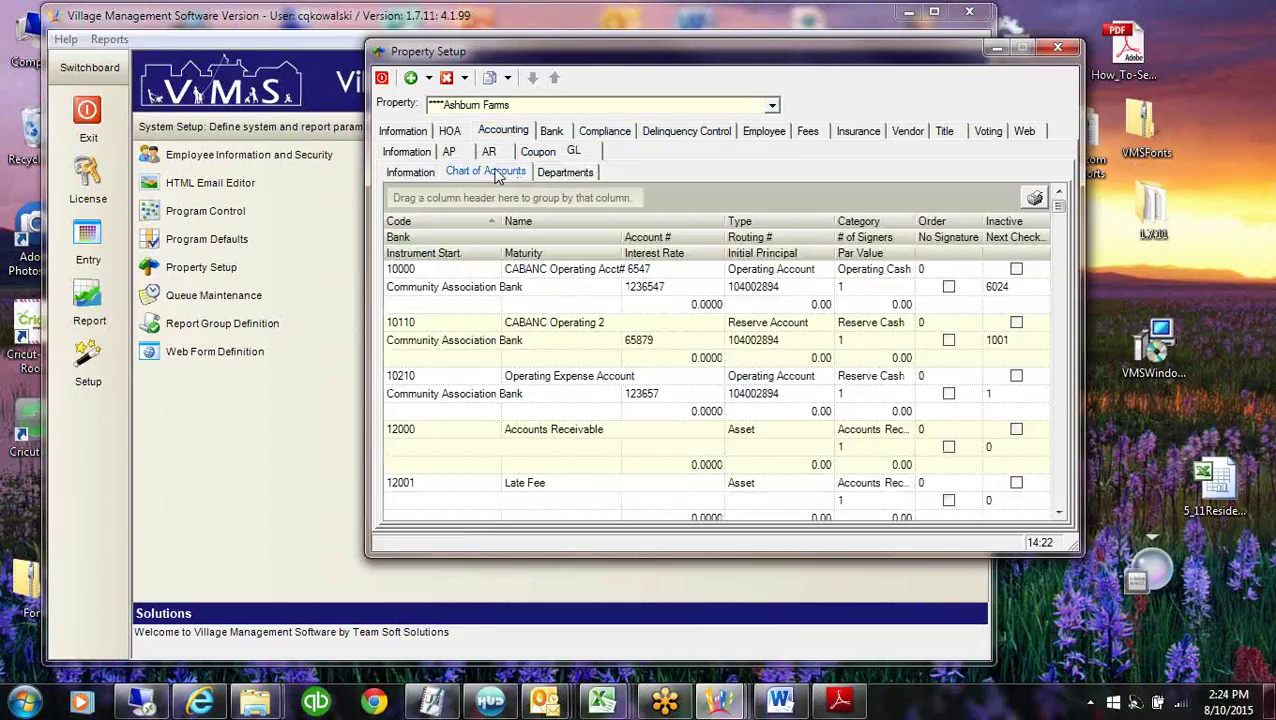
{"action": "left_click_drag", "start_coordinate": [663, 45], "coordinate": [425, 14]}
{"action": "left_click_drag", "start_coordinate": [520, 518], "coordinate": [517, 642]}
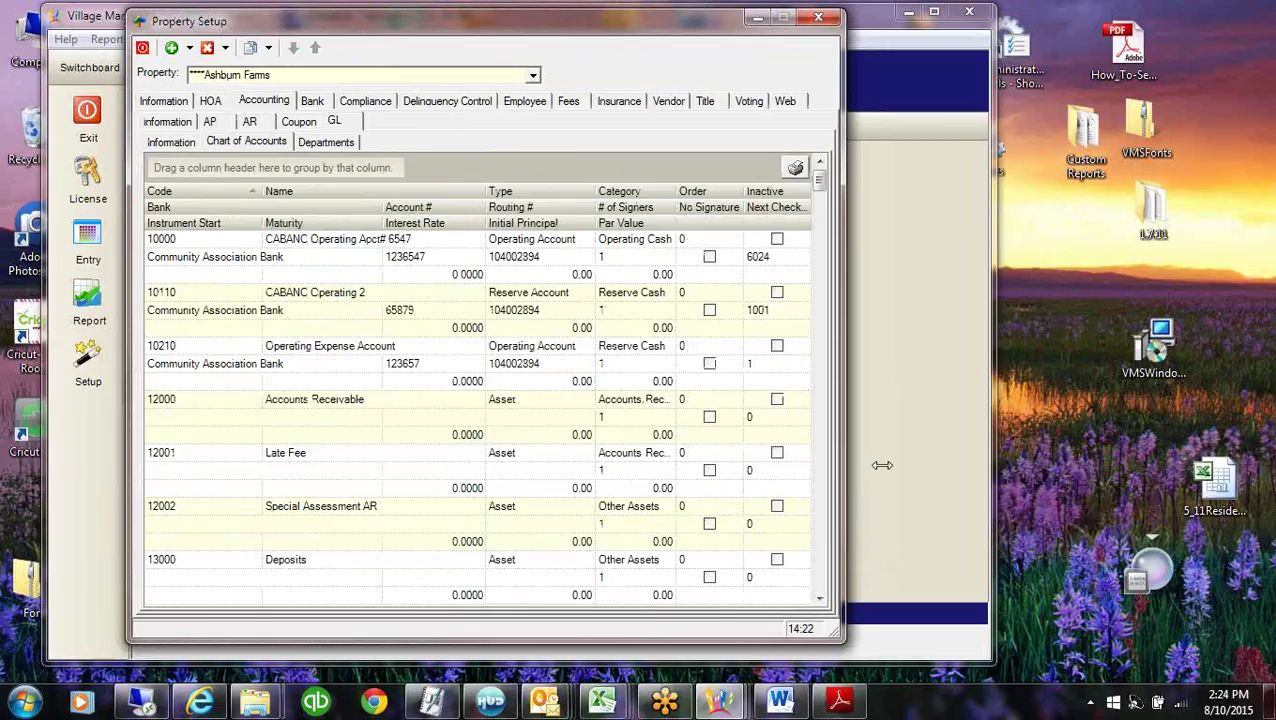
{"action": "left_click_drag", "start_coordinate": [881, 465], "coordinate": [972, 478]}
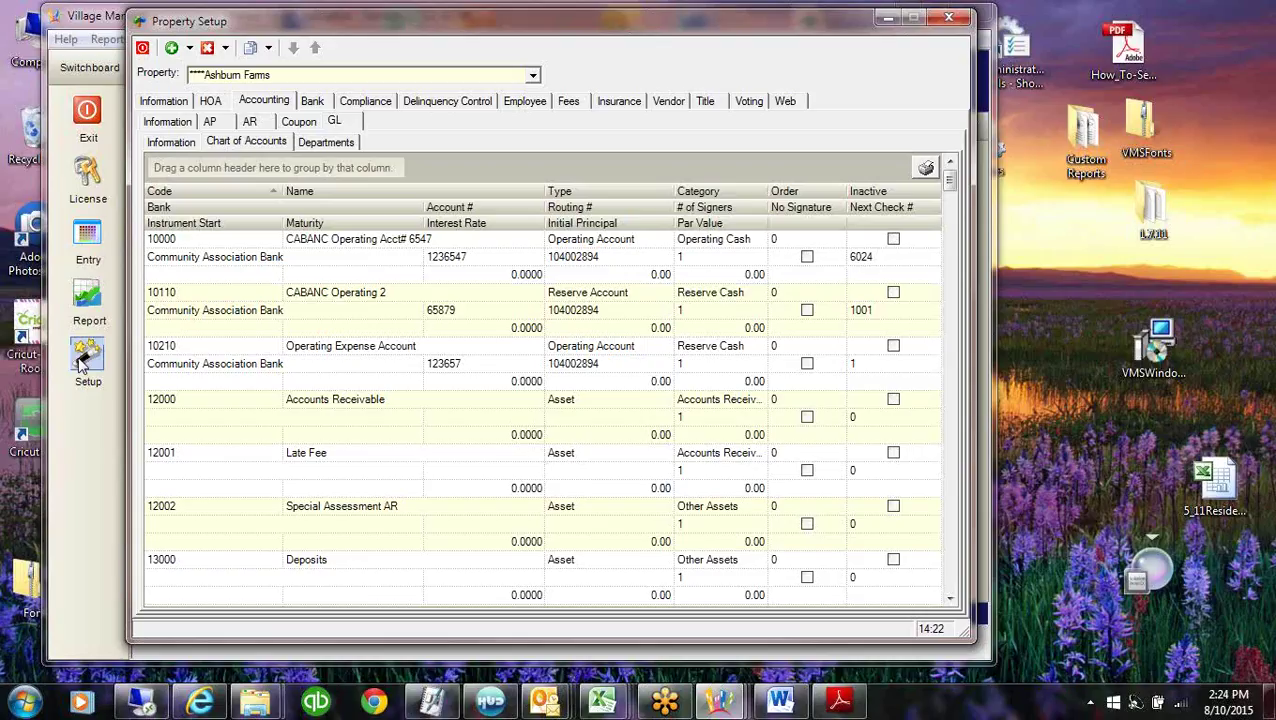
Inspect account 10000's code, Operating Account name, type and Operating Cash category, and account 12000.
{"action": "left_click", "coordinate": [180, 240]}
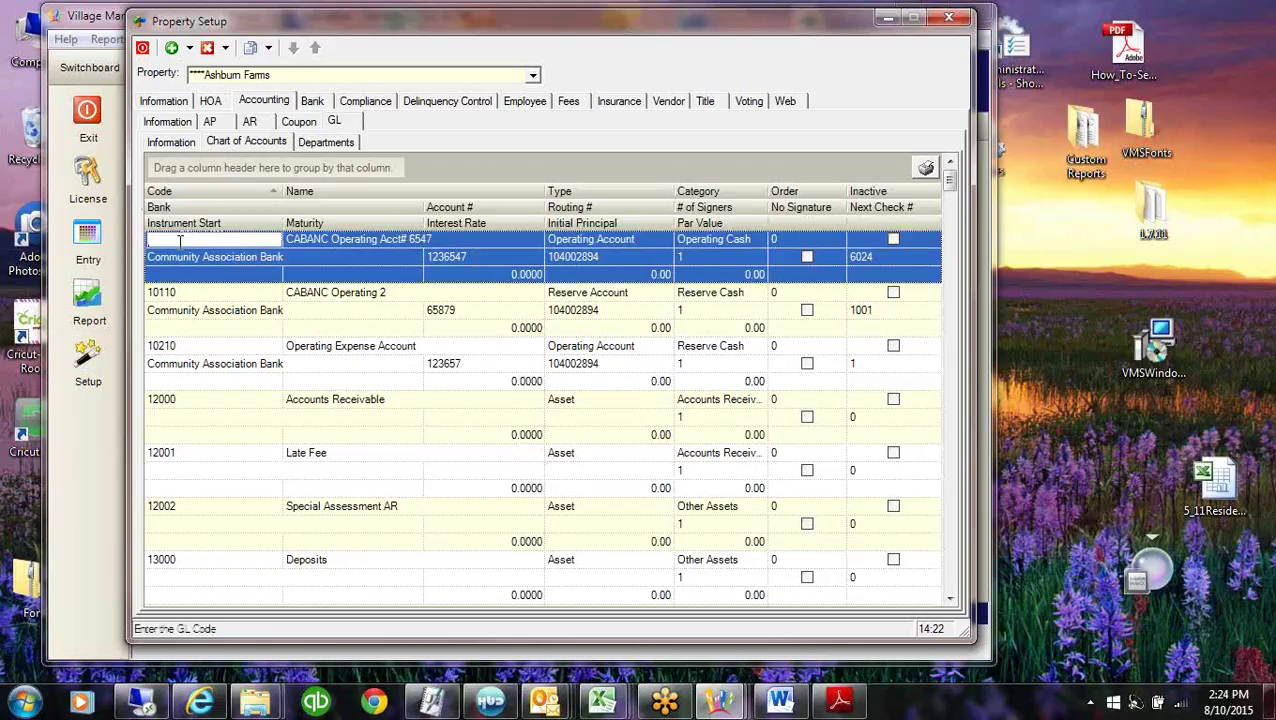
{"action": "left_click", "coordinate": [306, 241]}
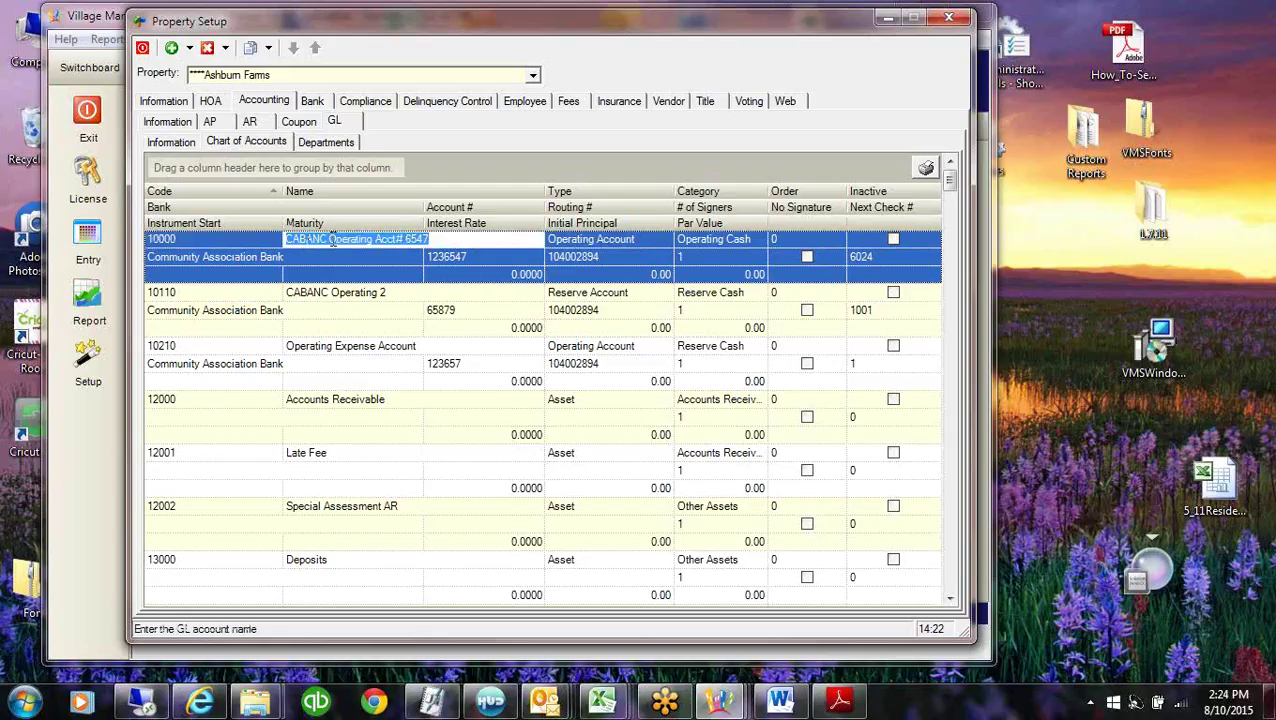
{"action": "left_click", "coordinate": [614, 242]}
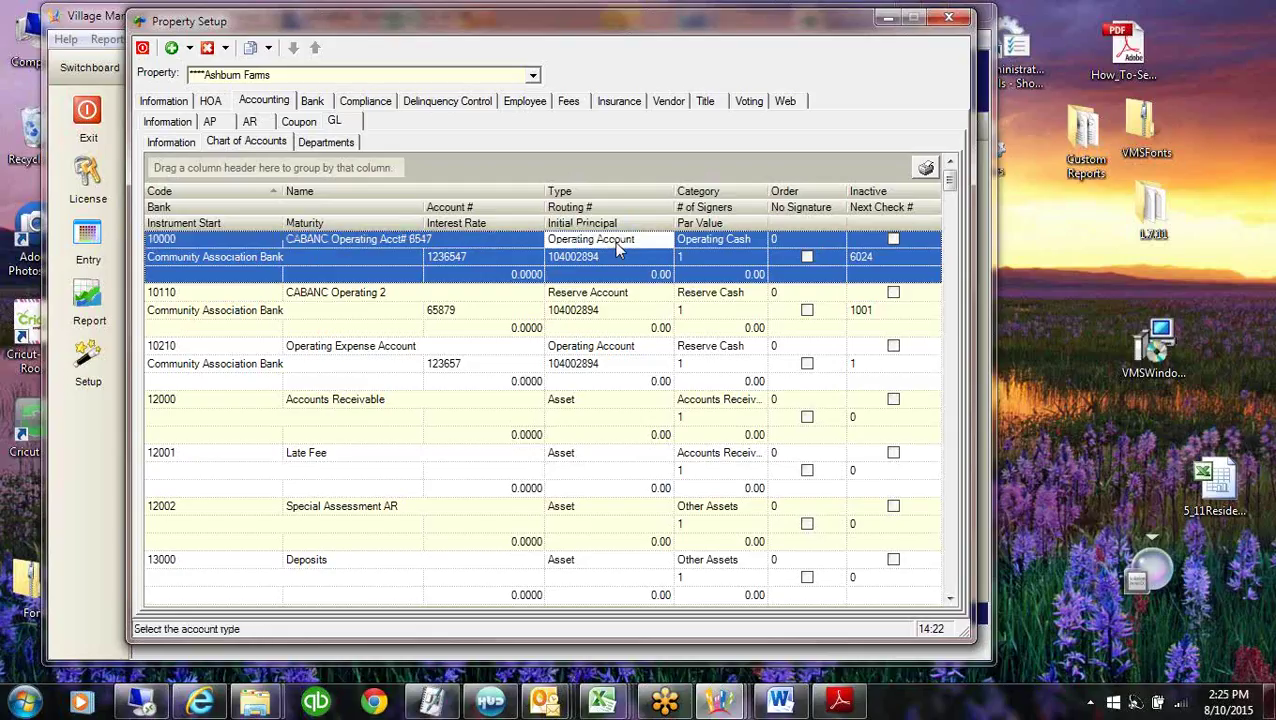
{"action": "left_click", "coordinate": [726, 242]}
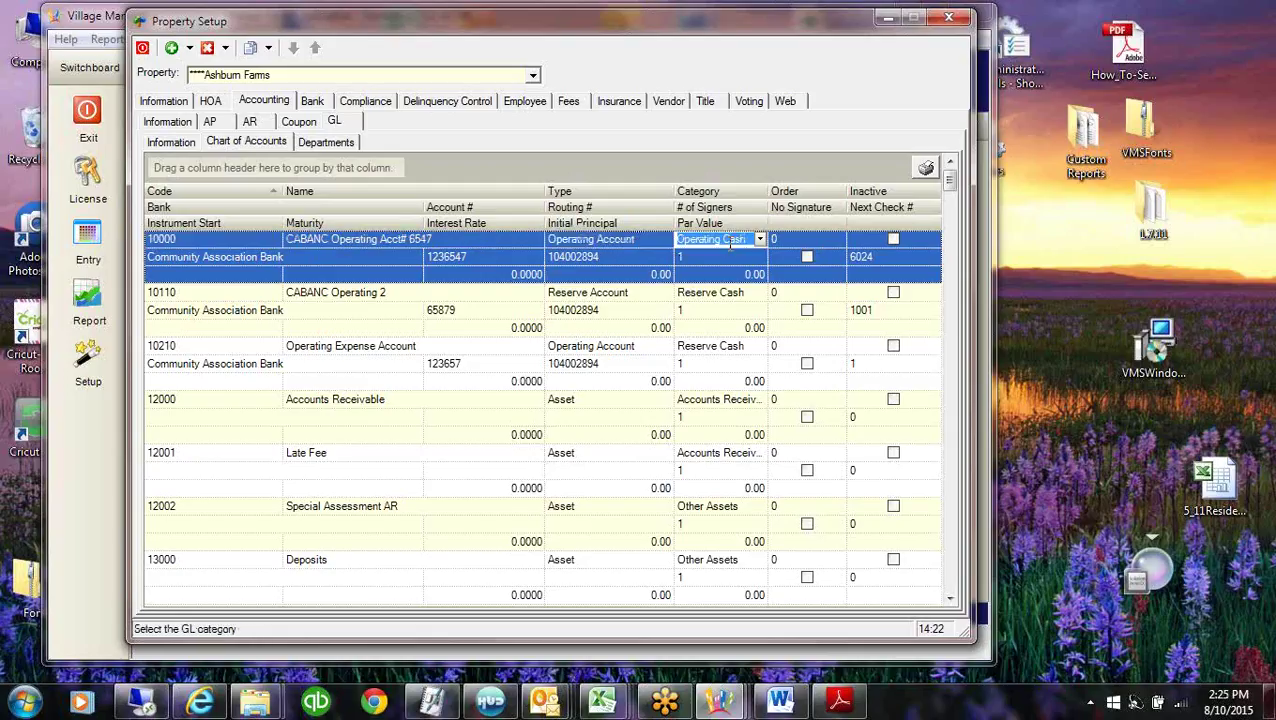
{"action": "left_click", "coordinate": [588, 406]}
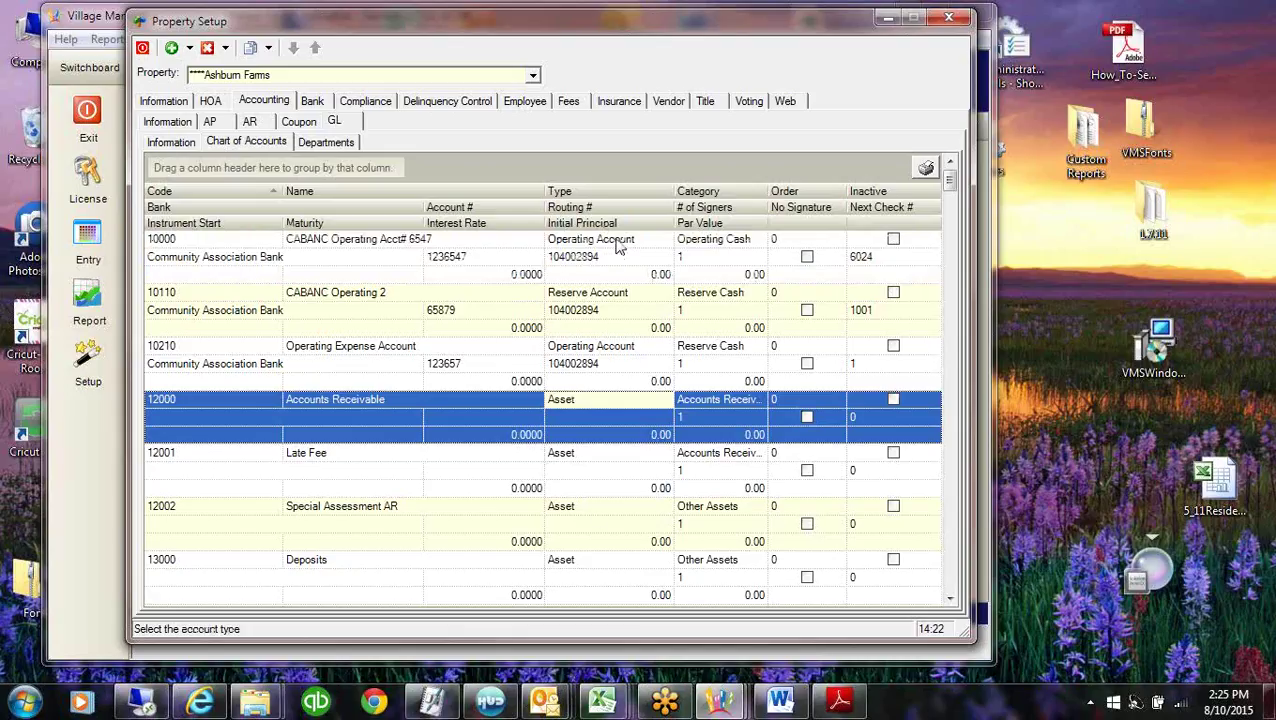
{"action": "left_click", "coordinate": [565, 276]}
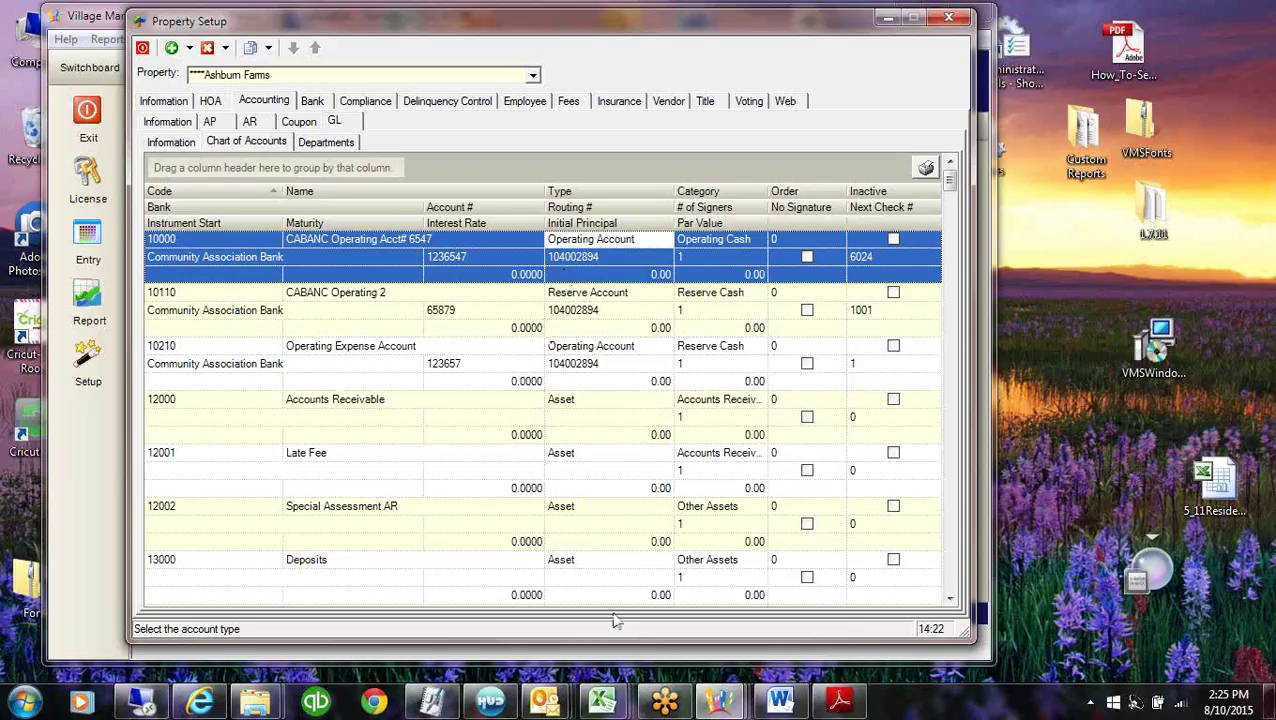
Recheck account 10000's GL category and bring the IncomeStatements All.pdf Budget Comparison report full screen.
{"action": "left_click", "coordinate": [725, 241]}
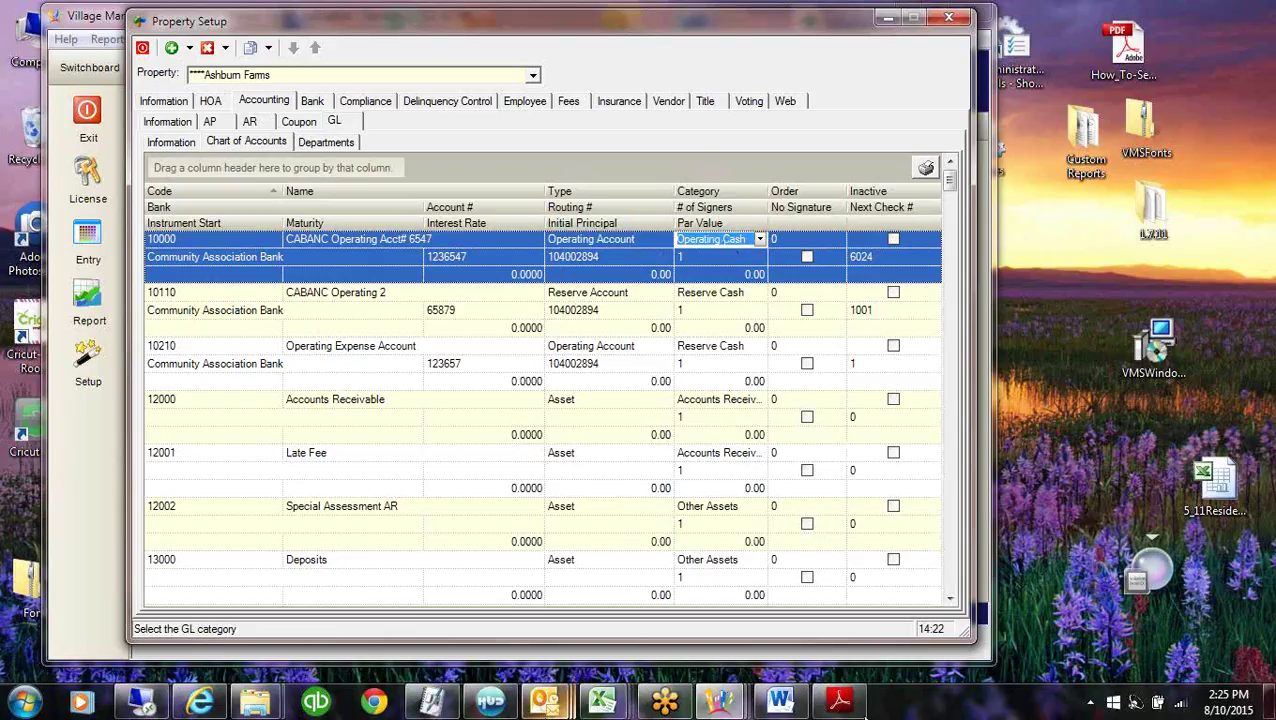
{"action": "left_click", "coordinate": [840, 704]}
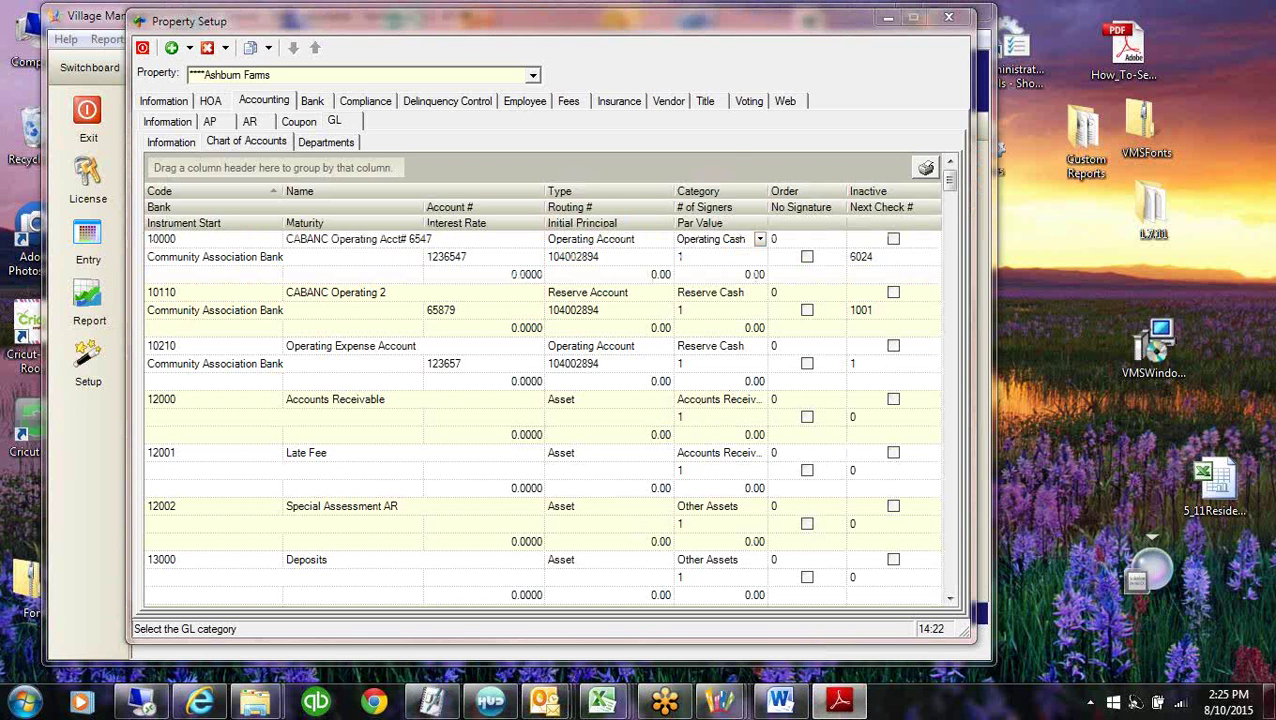
{"action": "left_click_drag", "start_coordinate": [0, 62], "coordinate": [986, 2]}
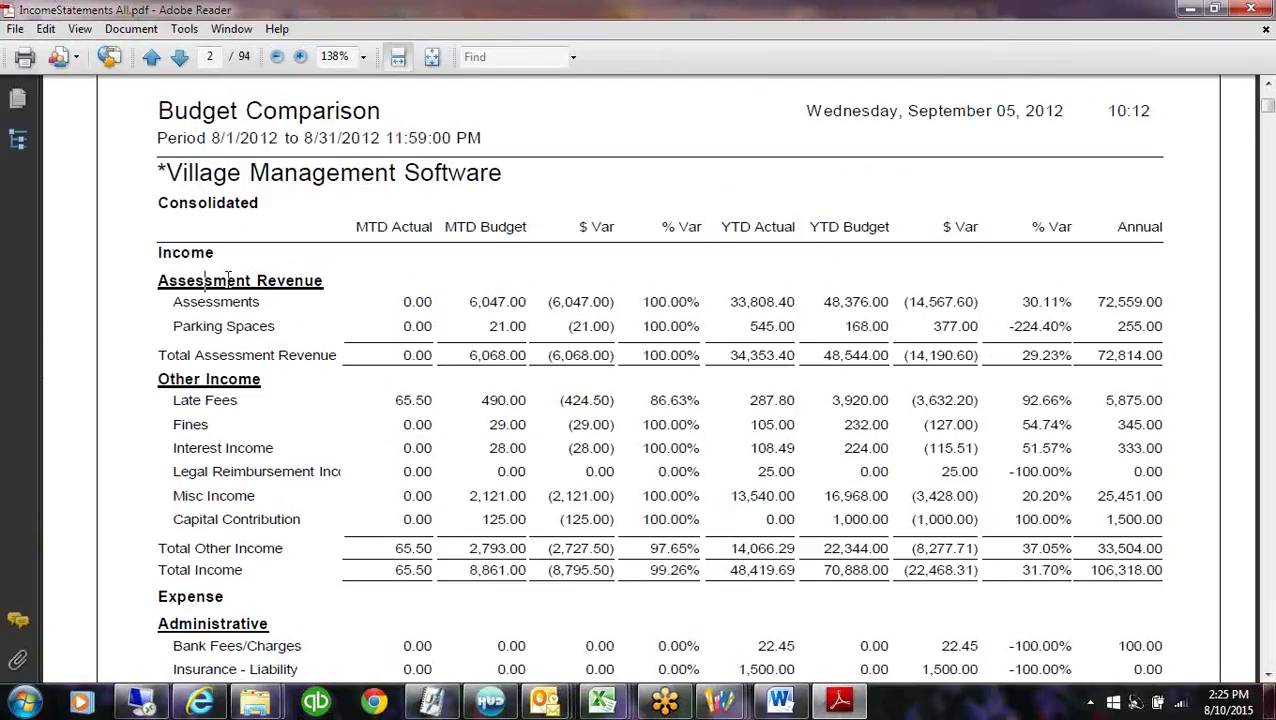
Set the income statement PDF zoom to 100% and scroll back to the top.
{"action": "left_click", "coordinate": [219, 379]}
{"action": "left_click_drag", "start_coordinate": [1268, 114], "coordinate": [1268, 115]}
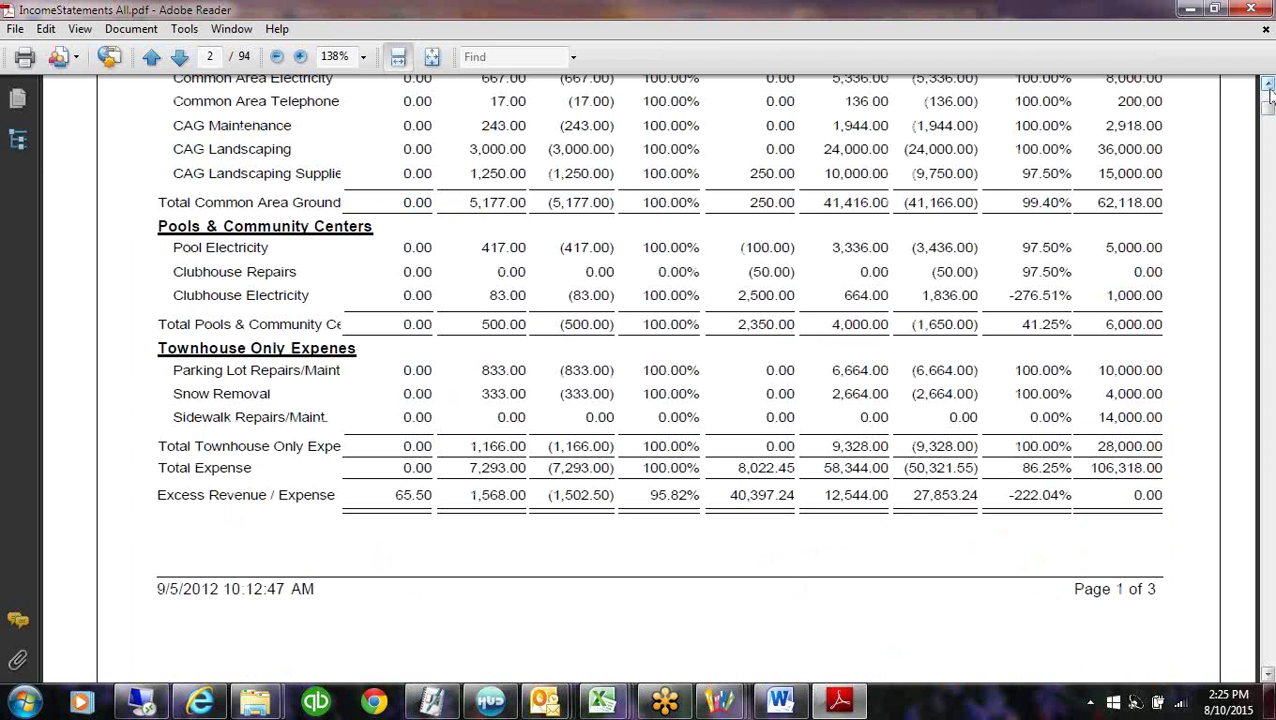
{"action": "left_click", "coordinate": [1267, 86]}
{"action": "left_click", "coordinate": [1267, 86]}
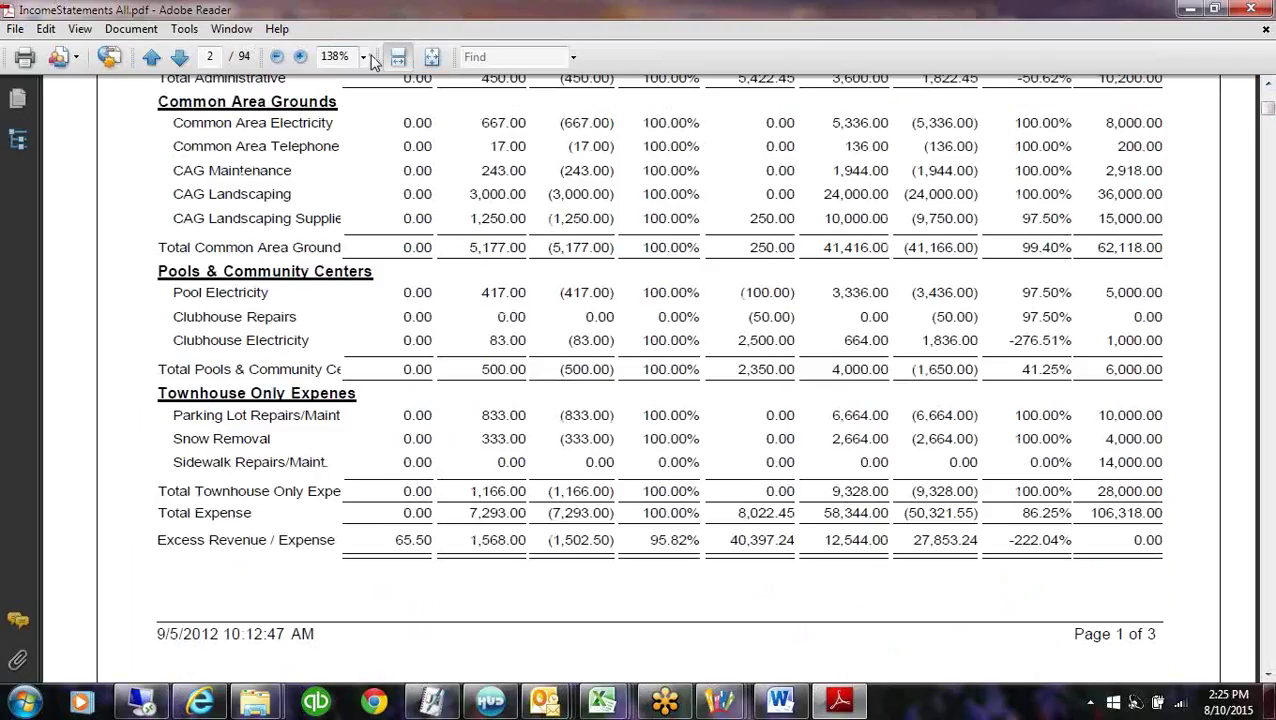
{"action": "left_click", "coordinate": [364, 58]}
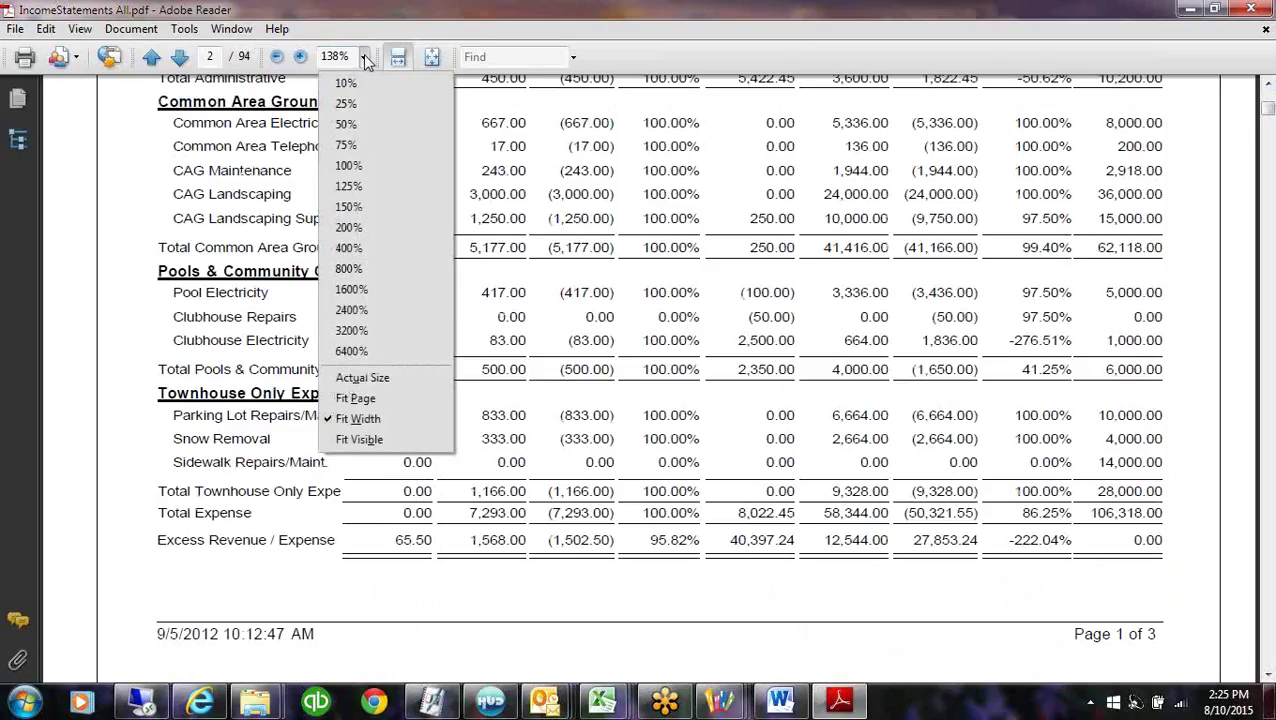
{"action": "left_click", "coordinate": [372, 166]}
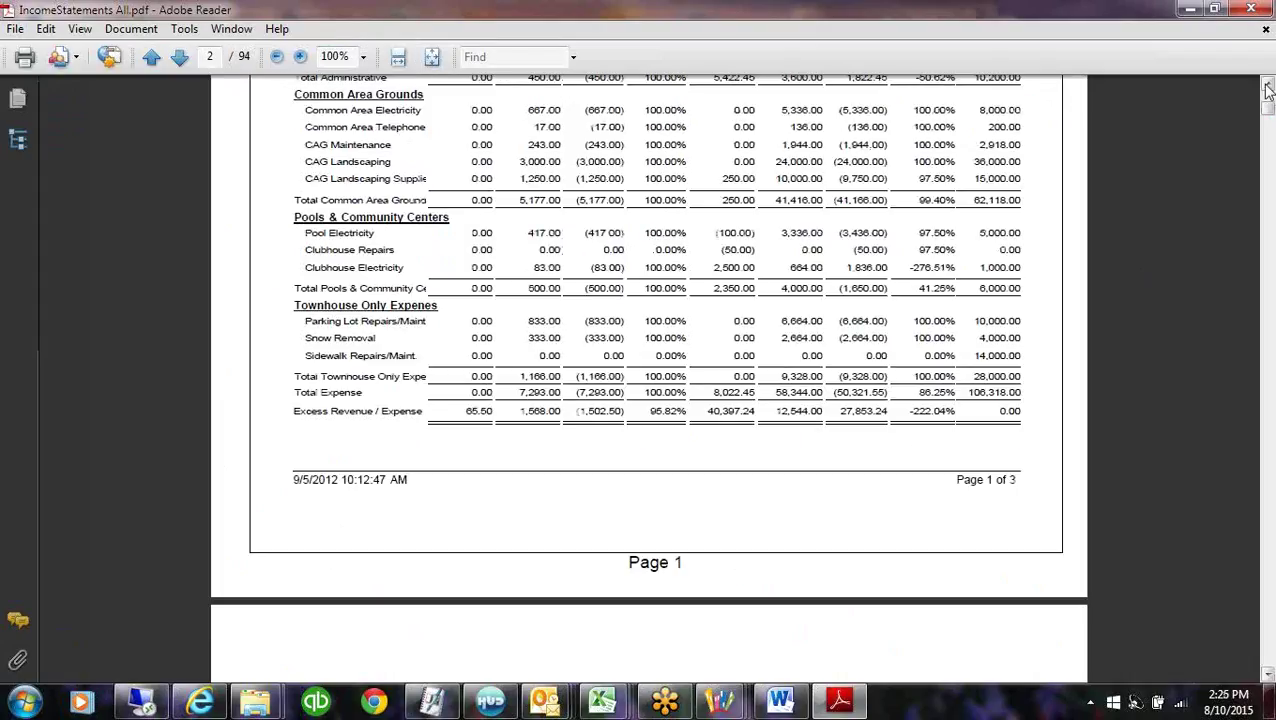
{"action": "left_click", "coordinate": [1267, 88]}
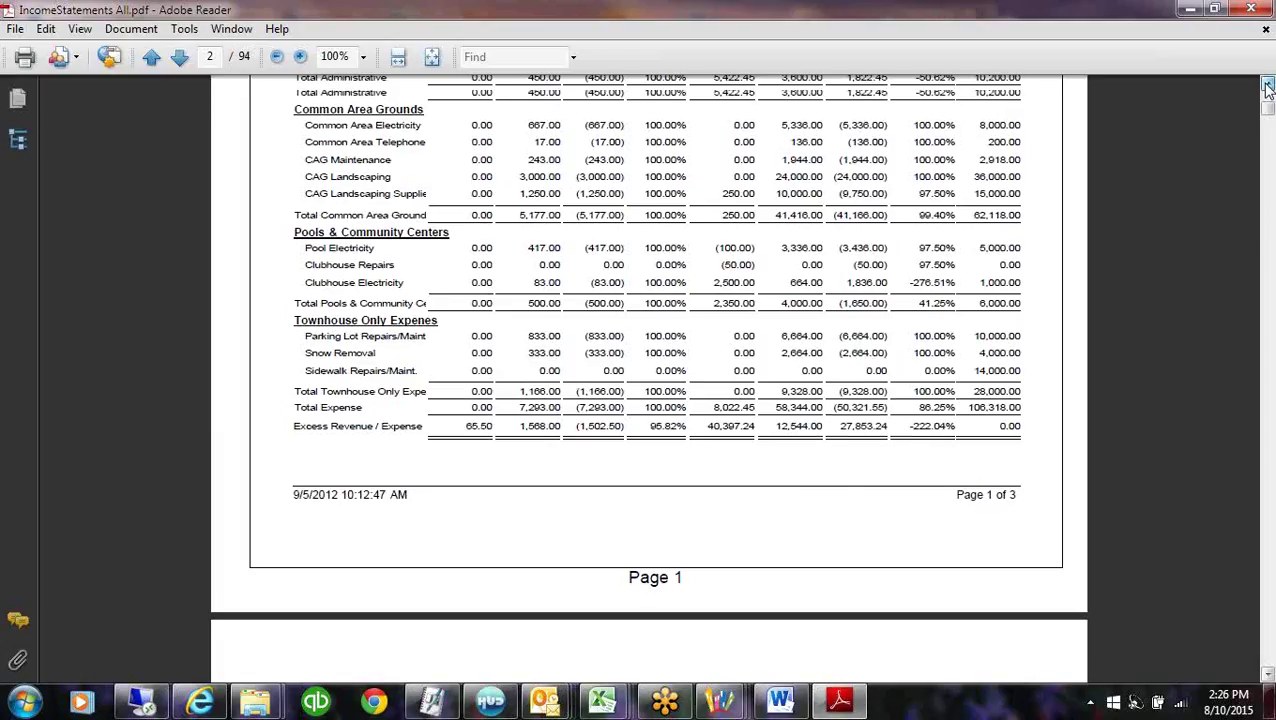
{"action": "scroll", "coordinate": [1267, 88], "scroll_direction": "up", "scroll_amount": 3}
{"action": "scroll", "coordinate": [1267, 88], "scroll_direction": "up", "scroll_amount": 1}
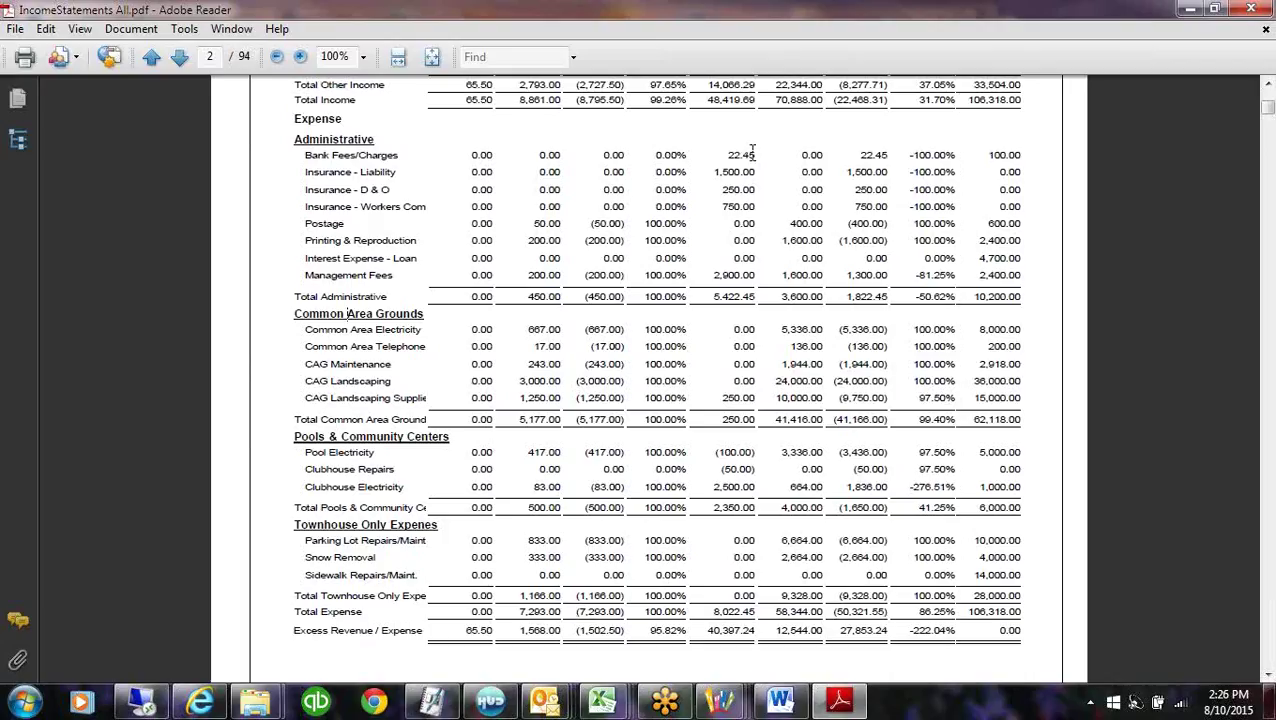
Mark the Total Administrative, 250.00 Common Area Grounds and 2,350.00 Pools totals, then minimize the PDF.
{"action": "left_click_drag", "start_coordinate": [757, 296], "coordinate": [702, 297]}
{"action": "left_click_drag", "start_coordinate": [758, 420], "coordinate": [700, 420]}
{"action": "left_click", "coordinate": [694, 507]}
{"action": "left_click_drag", "start_coordinate": [694, 507], "coordinate": [756, 508]}
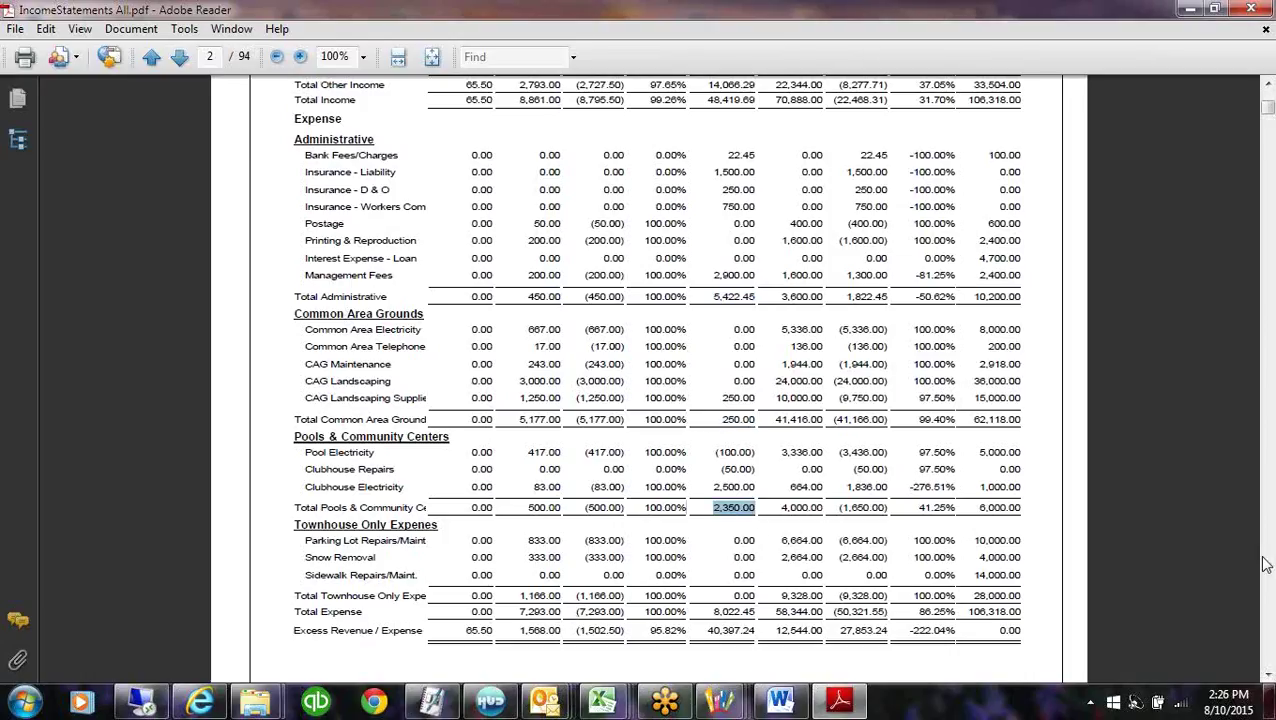
{"action": "scroll", "coordinate": [1267, 645], "scroll_direction": "down", "scroll_amount": 5}
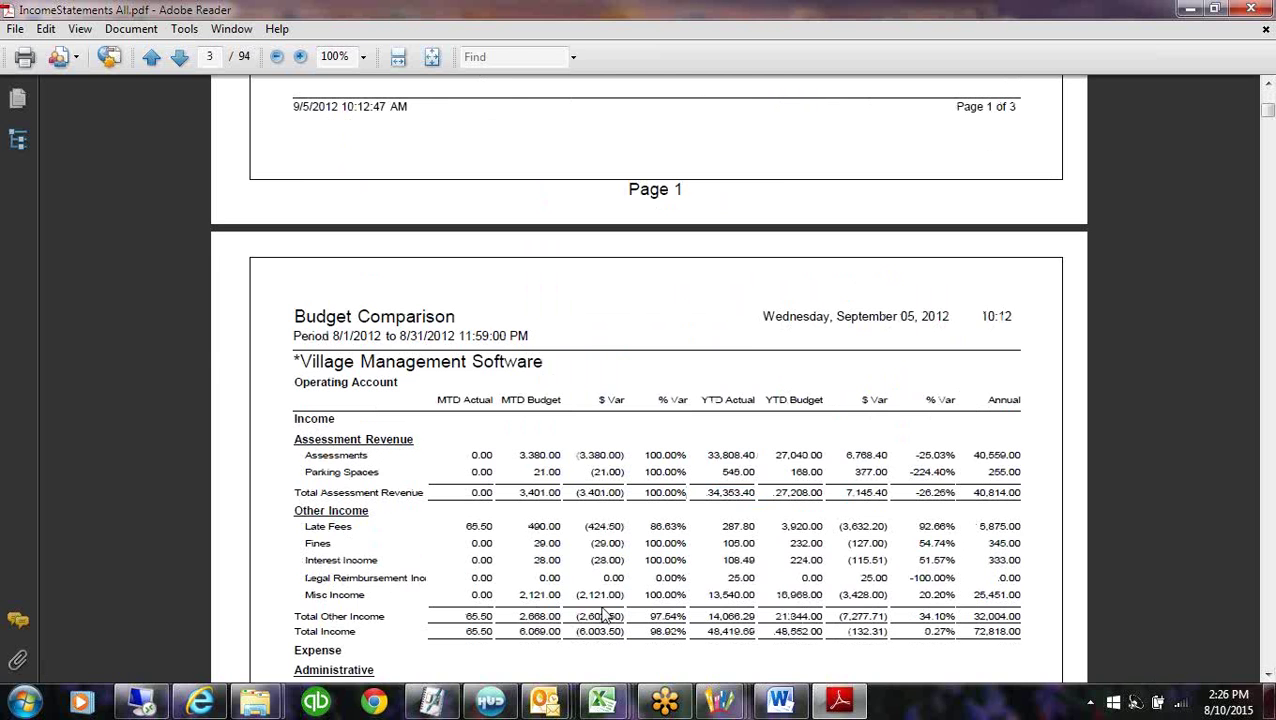
{"action": "scroll", "coordinate": [1240, 660], "scroll_direction": "down", "scroll_amount": 10}
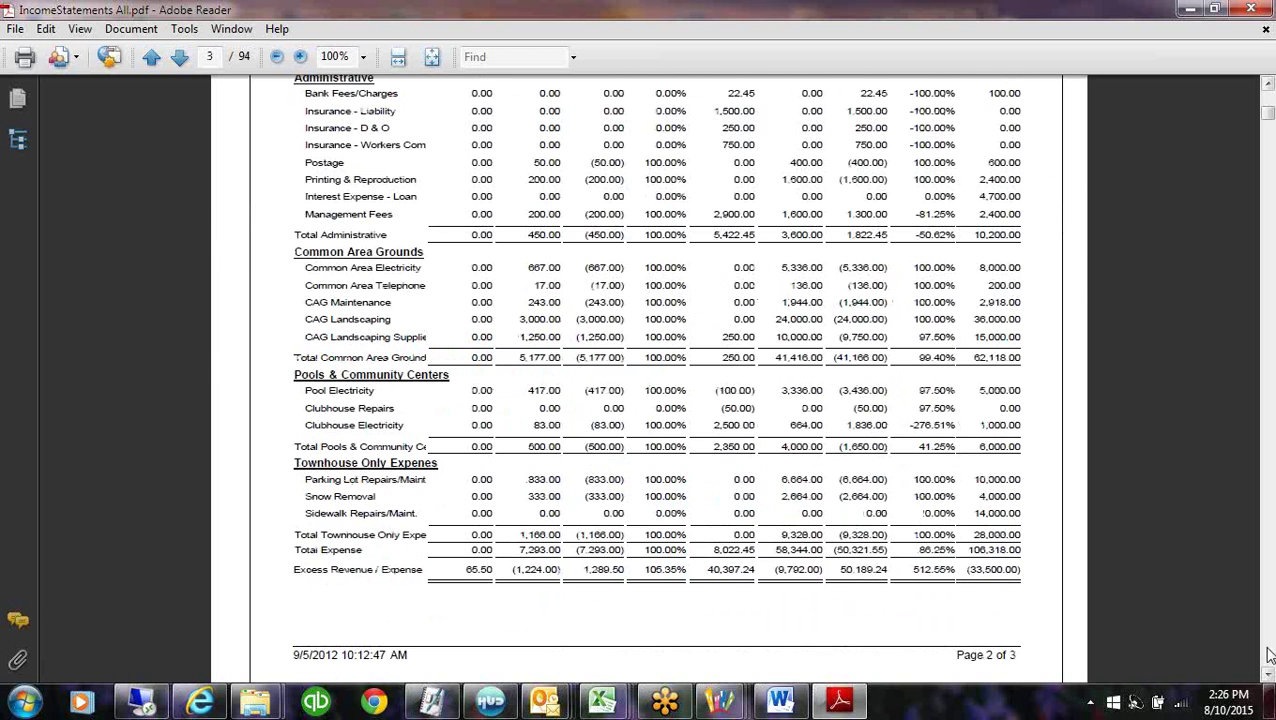
{"action": "left_click", "coordinate": [1186, 10]}
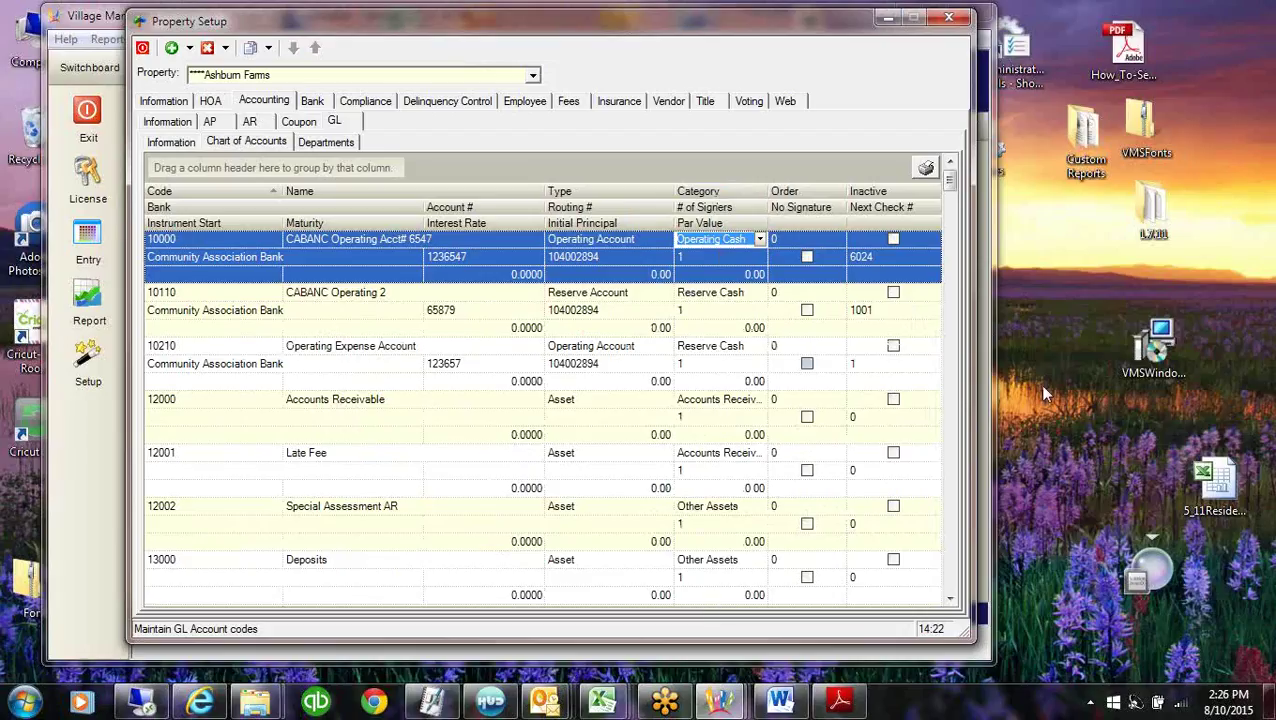
Put Property Setup away and open Program Defaults on its Codes list of Account Status codes.
{"action": "left_click", "coordinate": [886, 19]}
{"action": "left_click", "coordinate": [206, 242]}
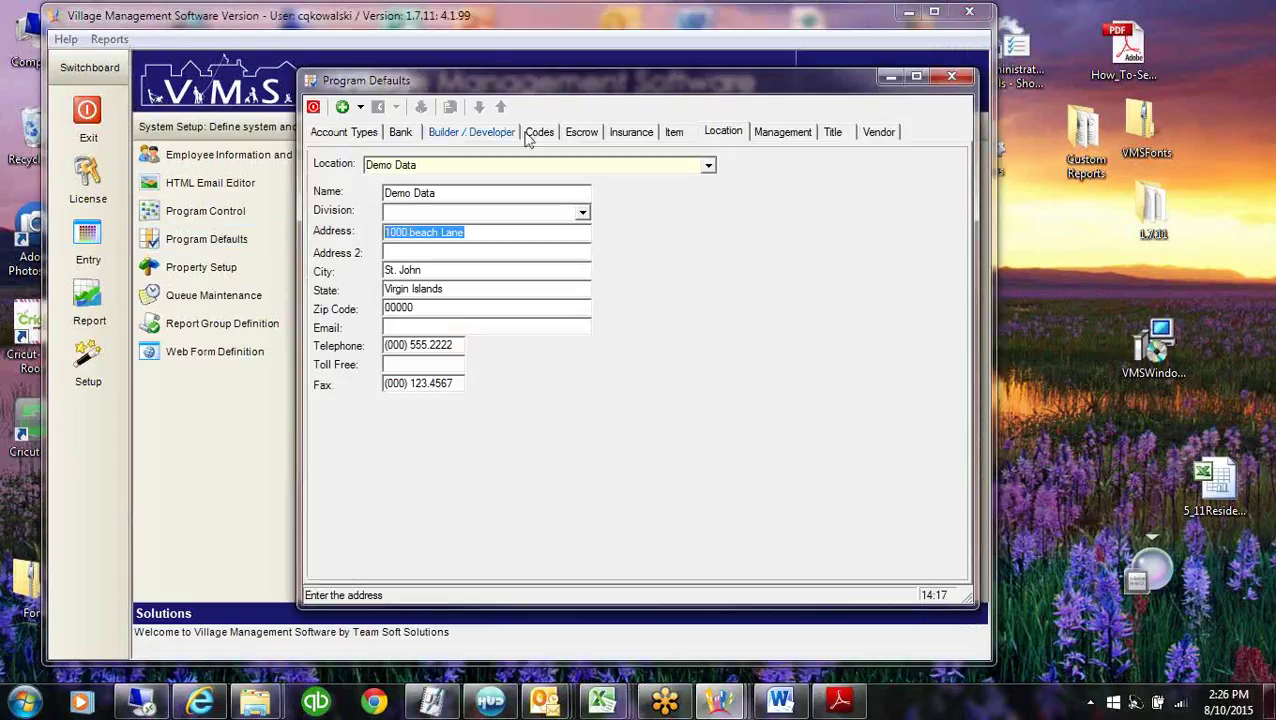
{"action": "left_click", "coordinate": [540, 135]}
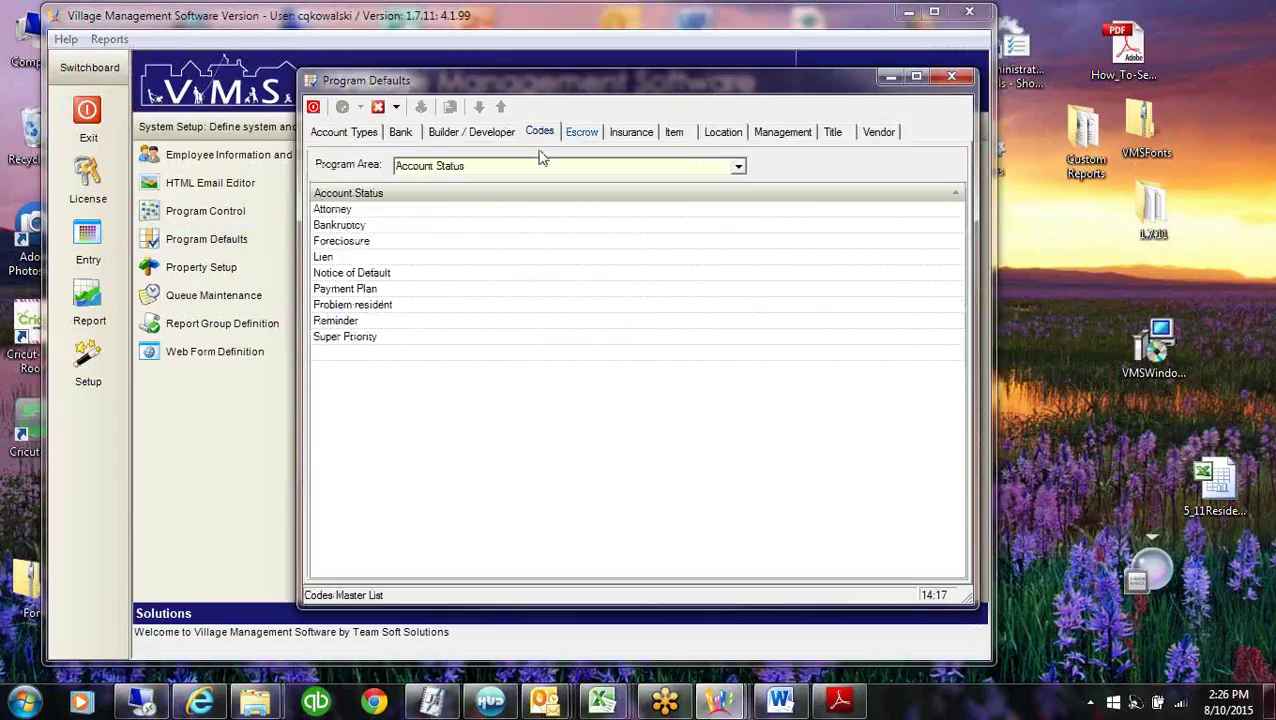
Switch the codes list's program area to G/L Category and scroll through its codes.
{"action": "left_click", "coordinate": [739, 169]}
{"action": "left_click", "coordinate": [741, 170]}
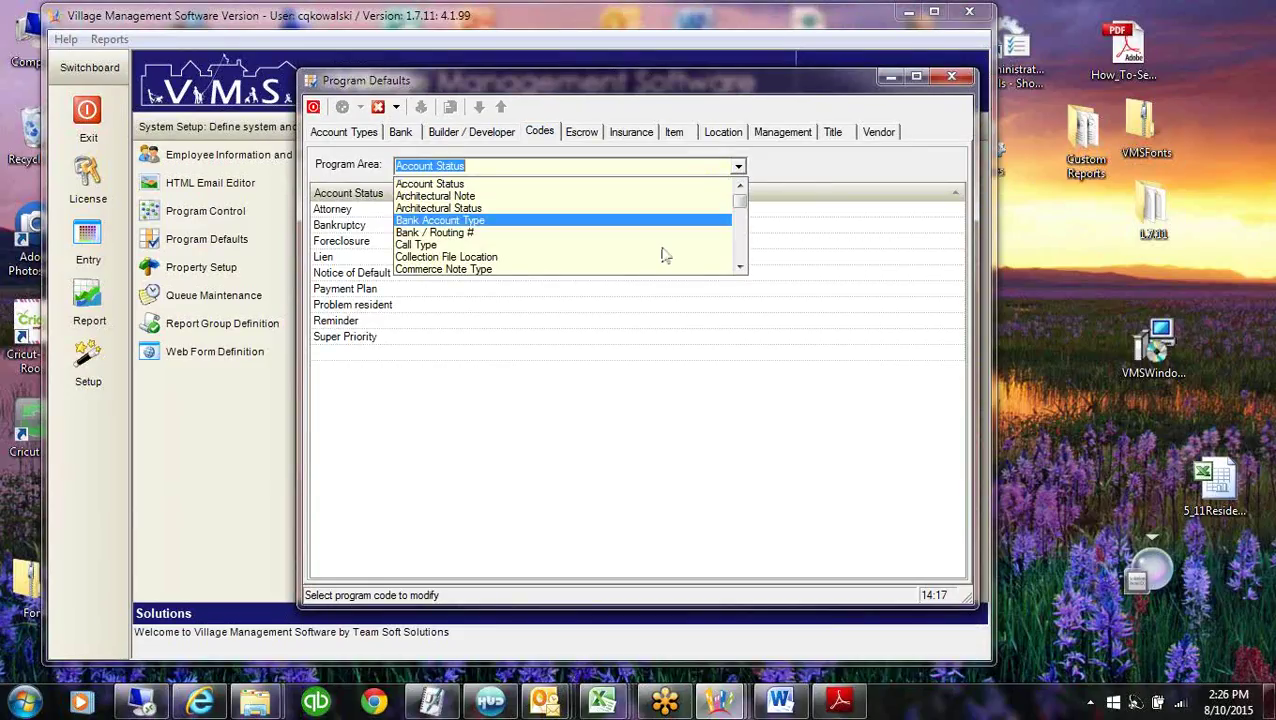
{"action": "scroll", "coordinate": [743, 261], "scroll_direction": "down", "scroll_amount": 5}
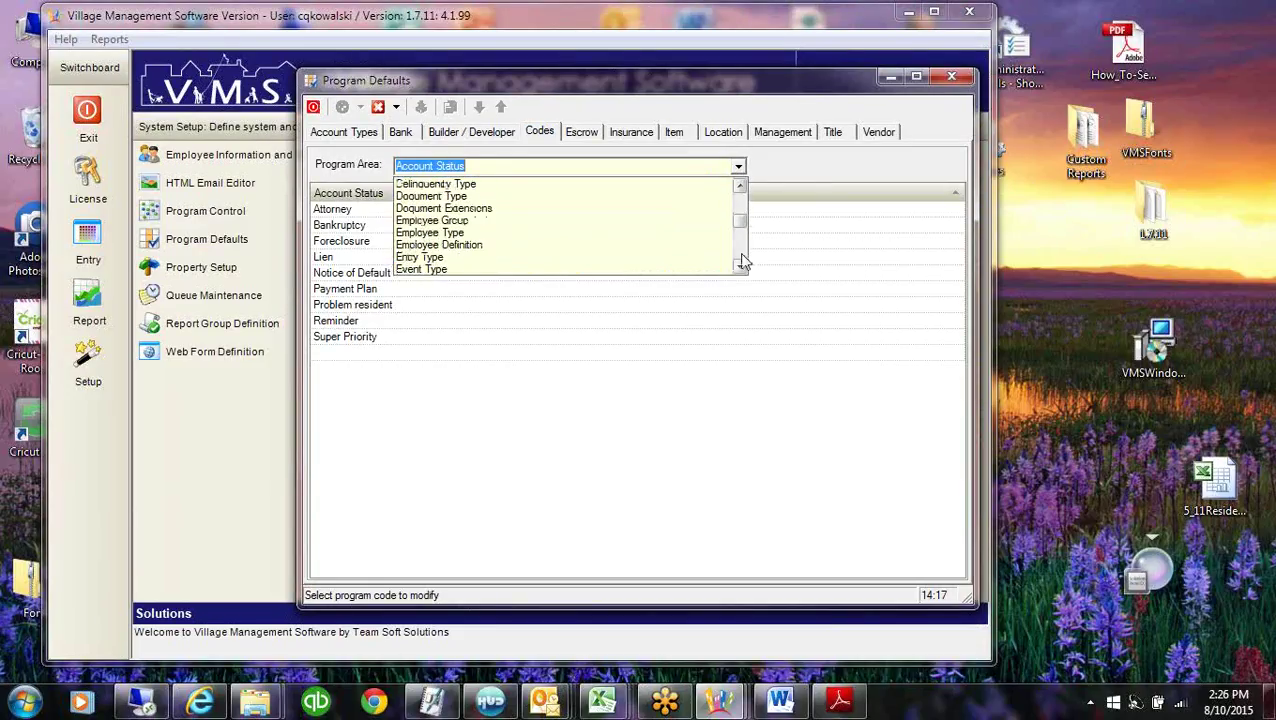
{"action": "scroll", "coordinate": [743, 261], "scroll_direction": "down", "scroll_amount": 3}
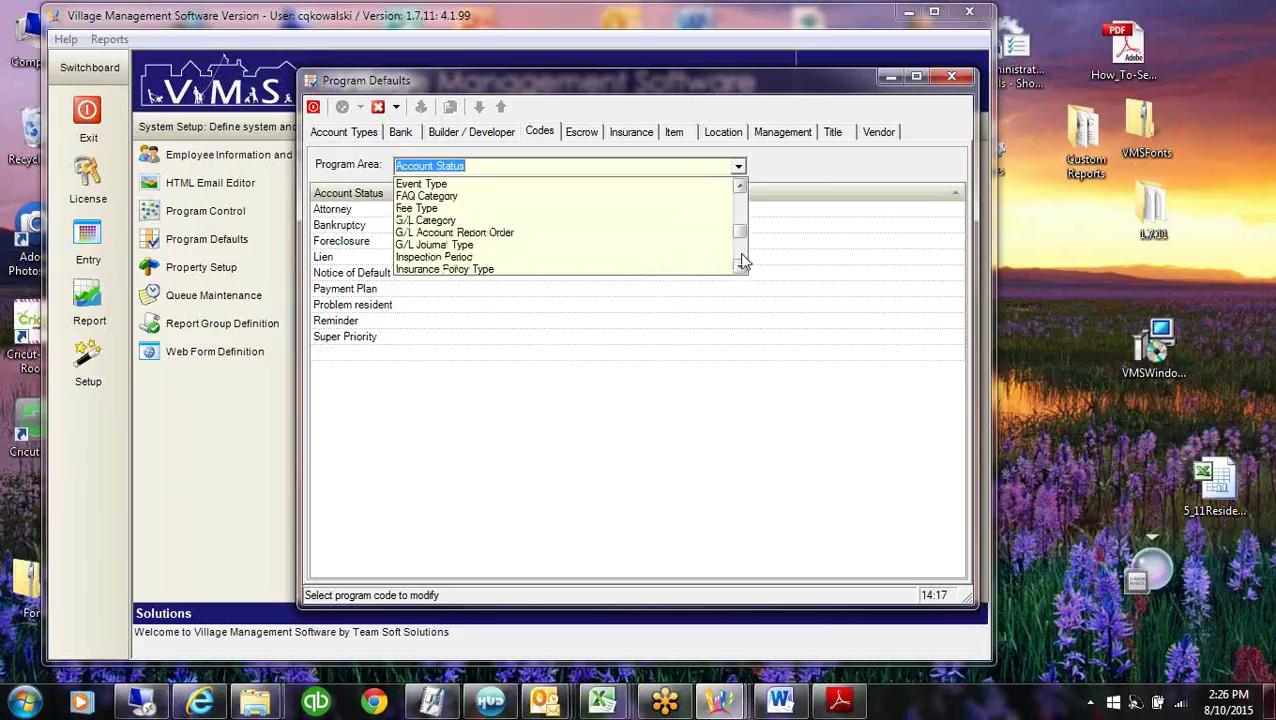
{"action": "left_click", "coordinate": [470, 217]}
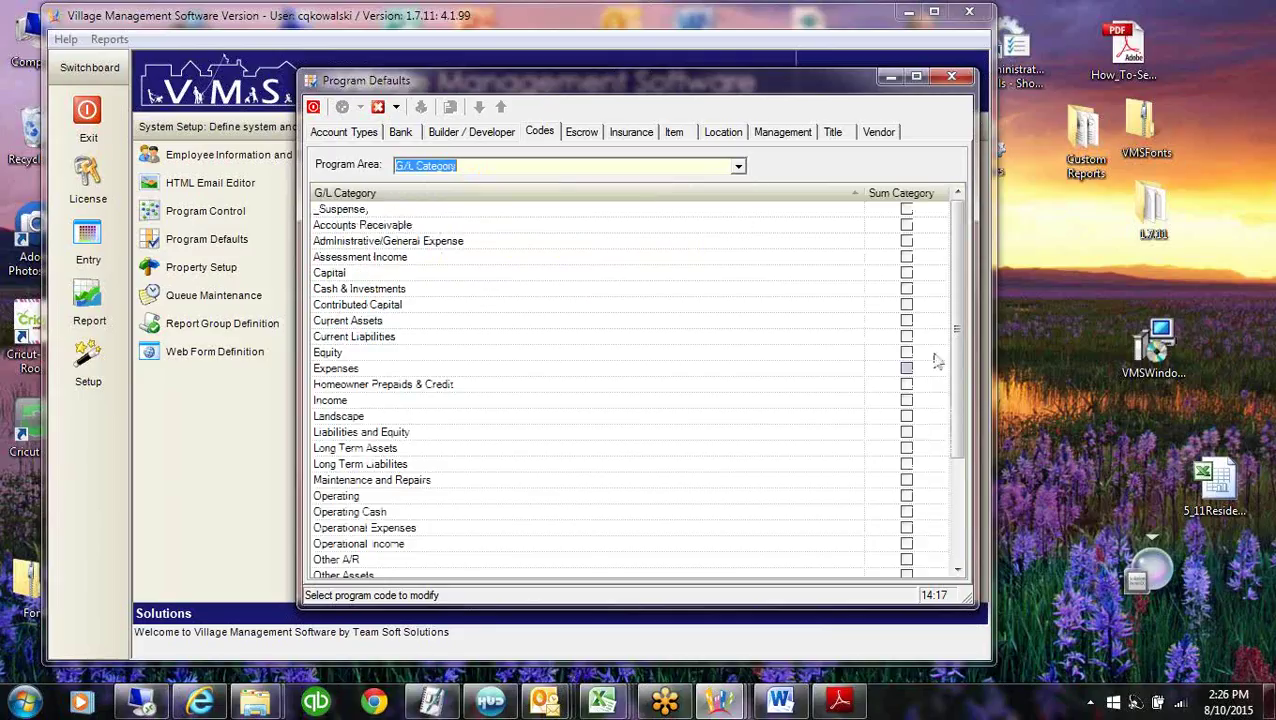
{"action": "left_click_drag", "start_coordinate": [956, 347], "coordinate": [956, 447]}
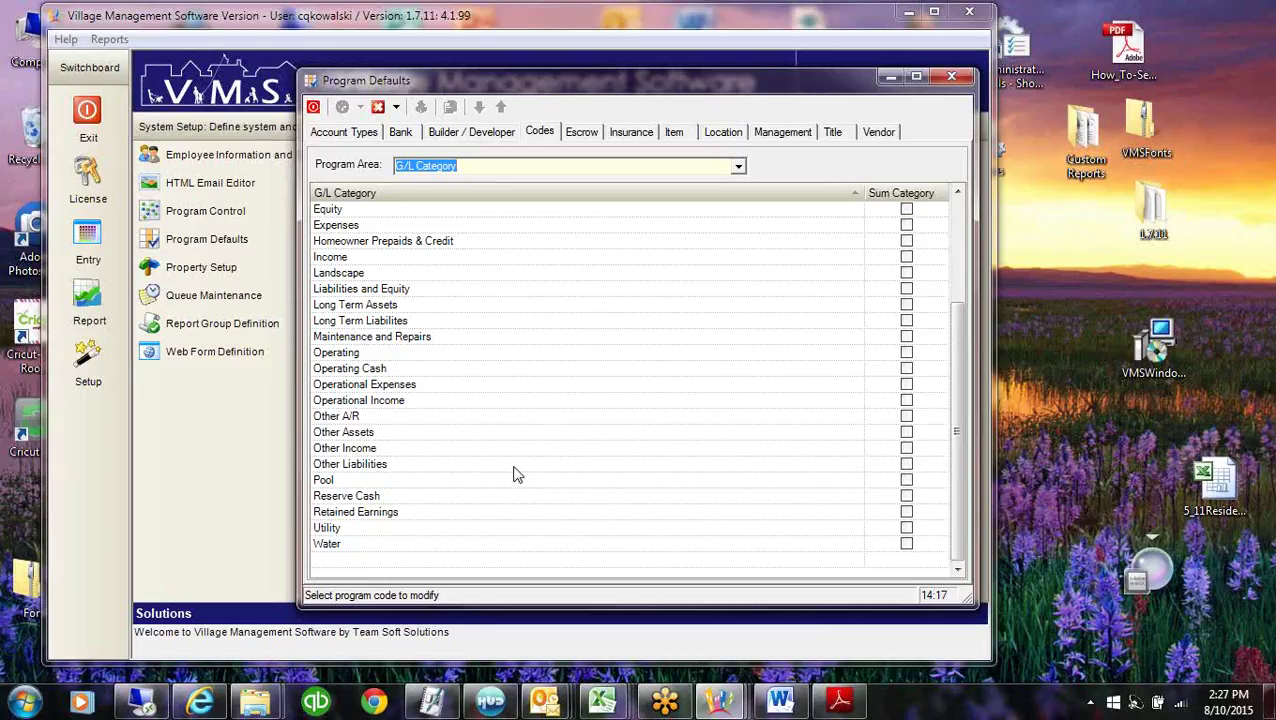
Briefly view the G/L Account Report Order codes, then return to G/L Category.
{"action": "key", "text": "Down"}
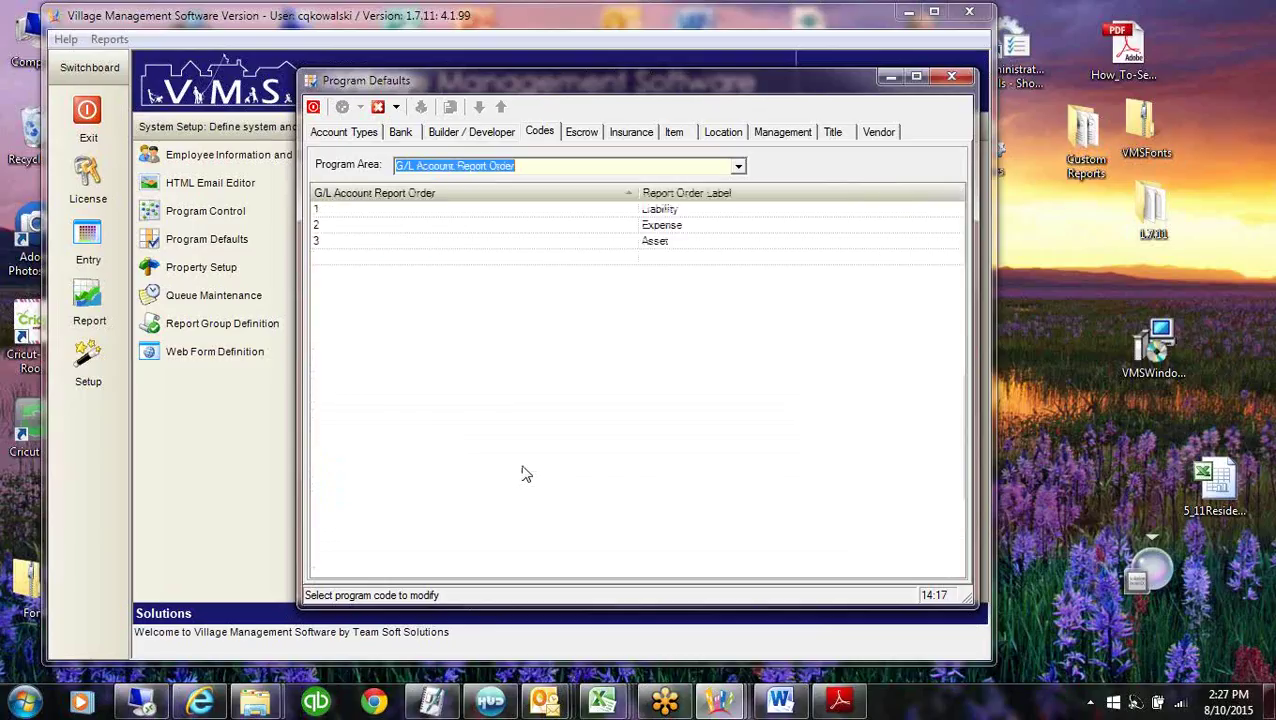
{"action": "left_click", "coordinate": [740, 168]}
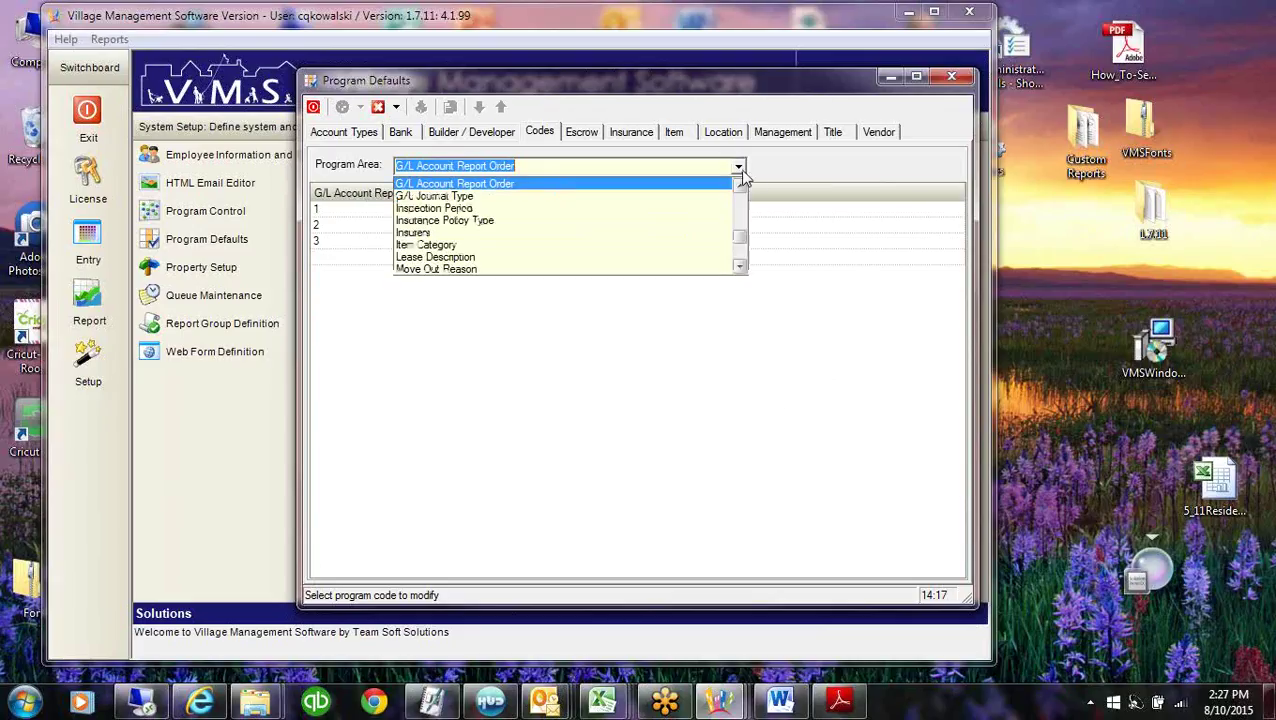
{"action": "scroll", "coordinate": [730, 200], "scroll_direction": "up", "scroll_amount": 2}
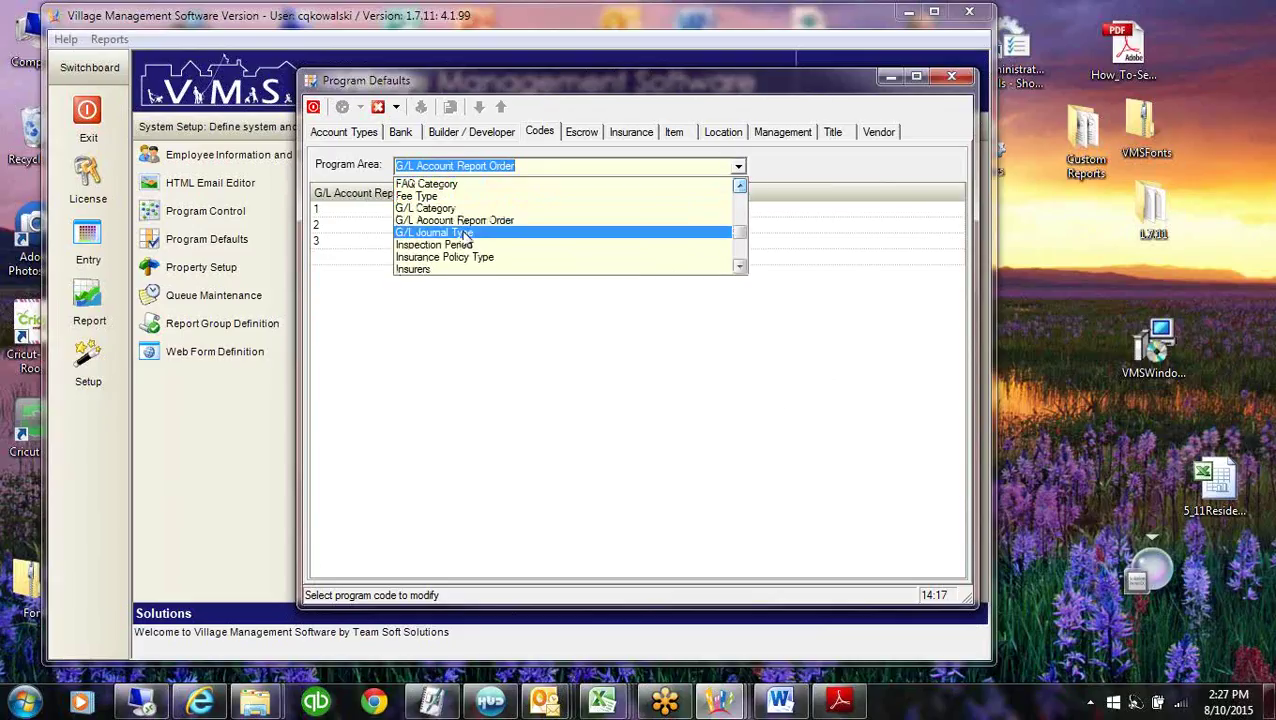
{"action": "left_click", "coordinate": [455, 205]}
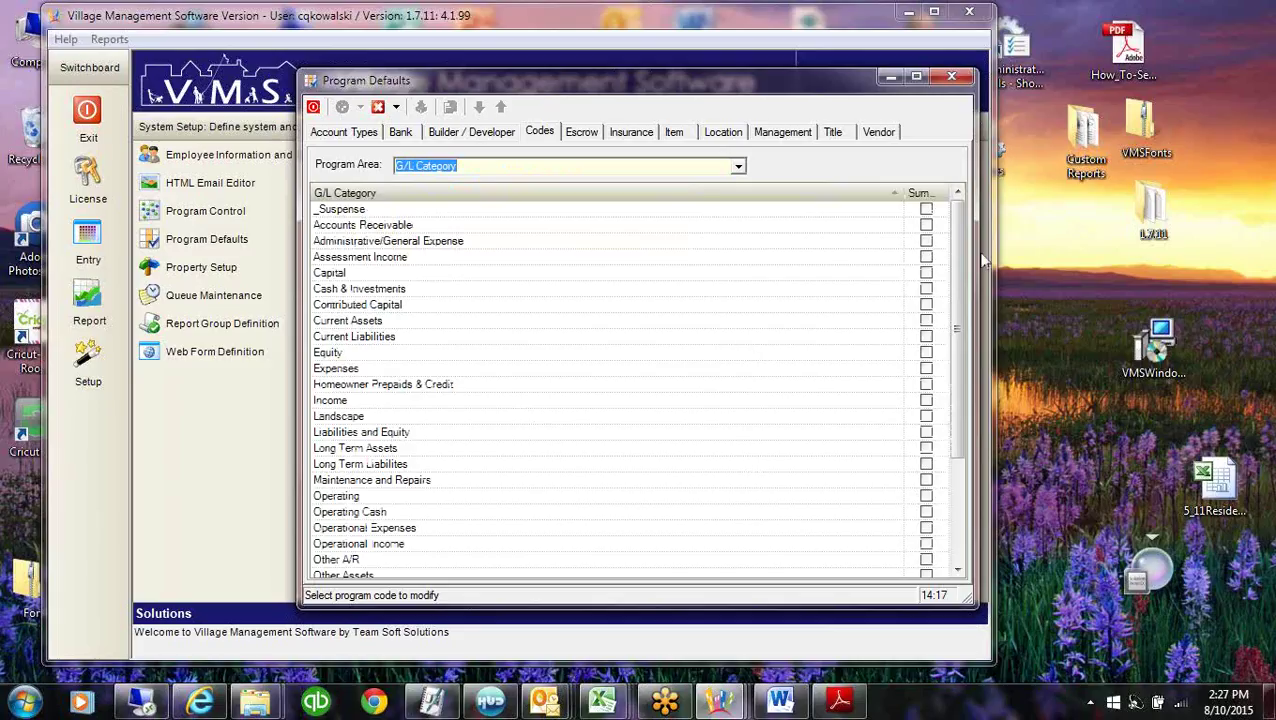
{"action": "left_click_drag", "start_coordinate": [957, 314], "coordinate": [955, 416]}
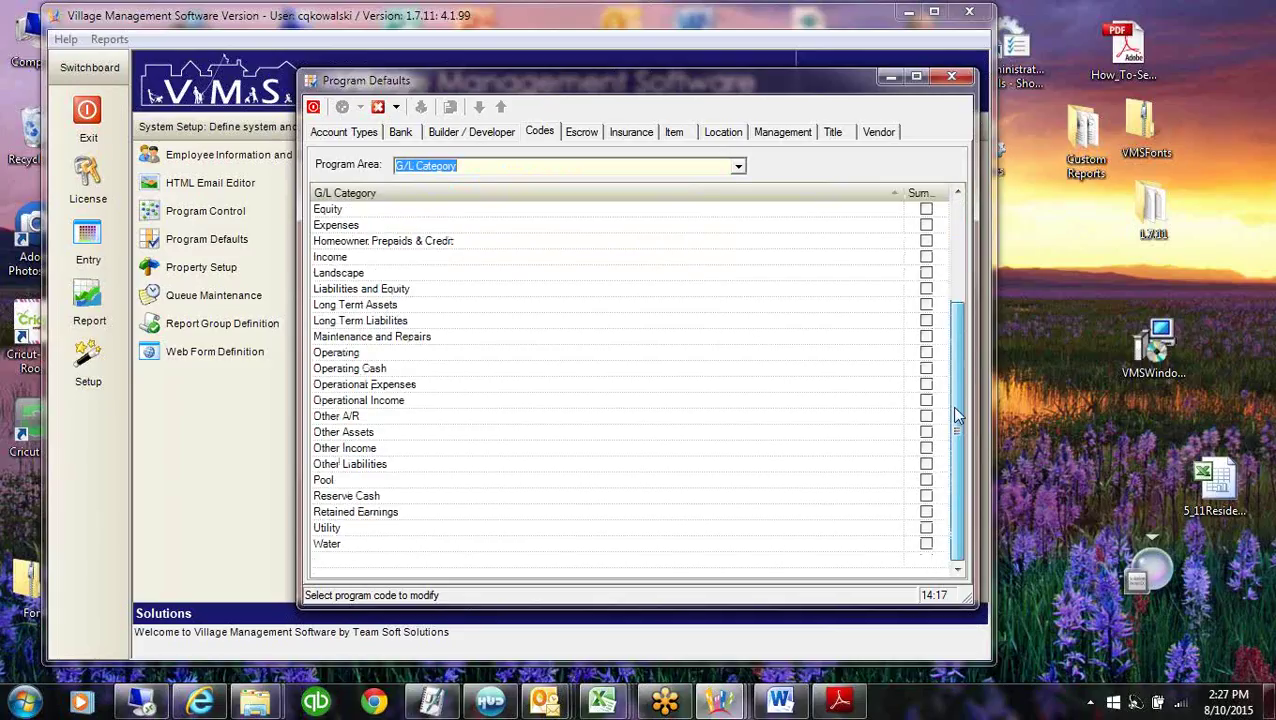
Rename the Utility G/L category to Utilities and recheck the renamed row.
{"action": "left_click", "coordinate": [350, 530]}
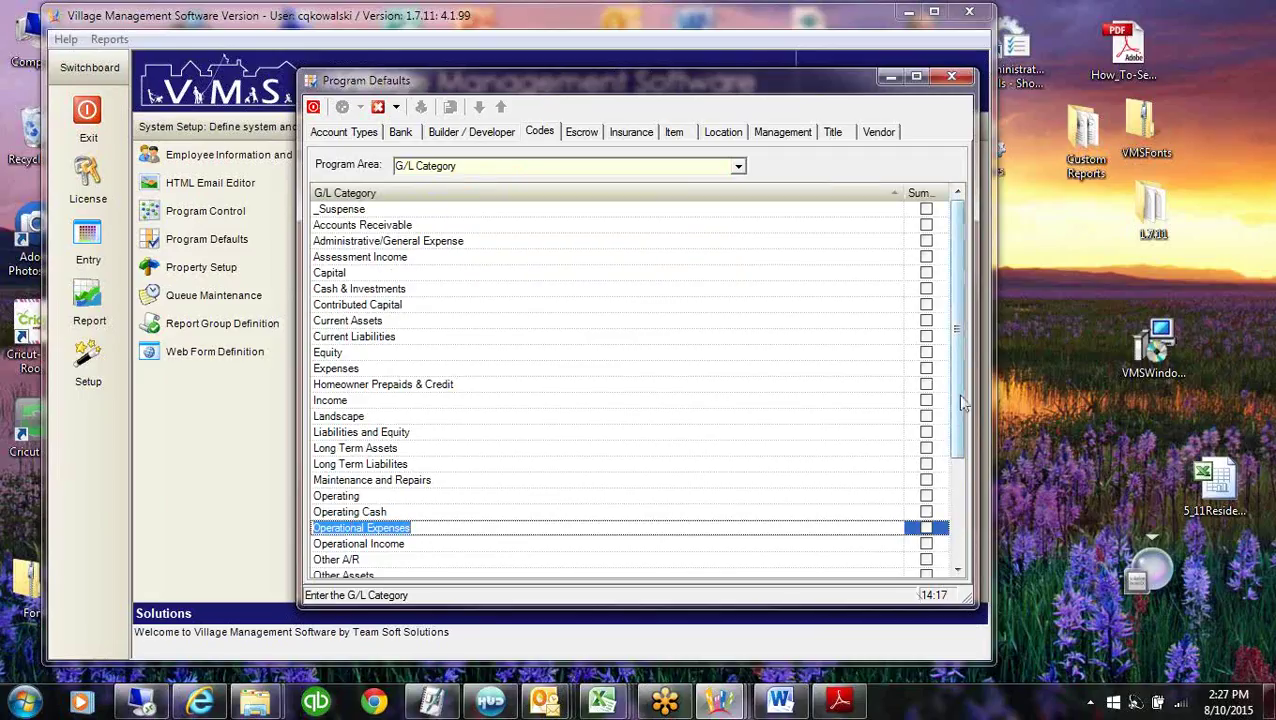
{"action": "scroll", "coordinate": [793, 524], "scroll_direction": "down", "scroll_amount": 3}
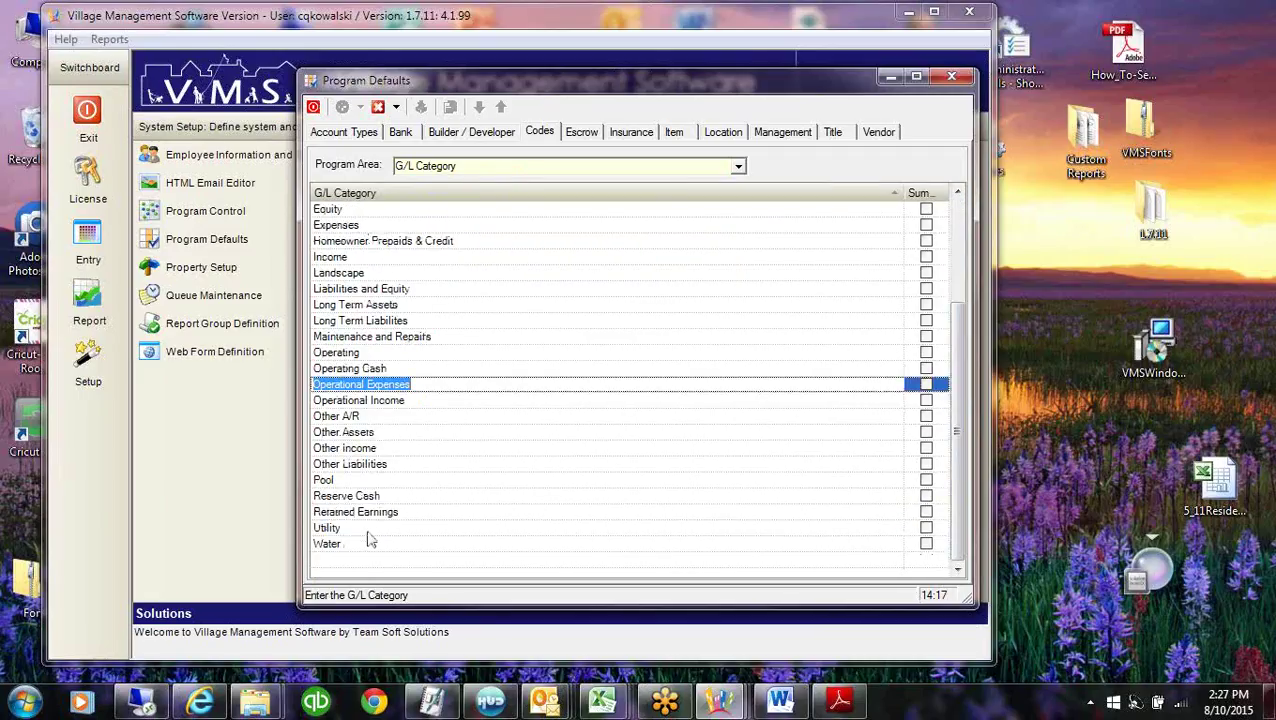
{"action": "left_click", "coordinate": [368, 529]}
{"action": "left_click", "coordinate": [362, 527]}
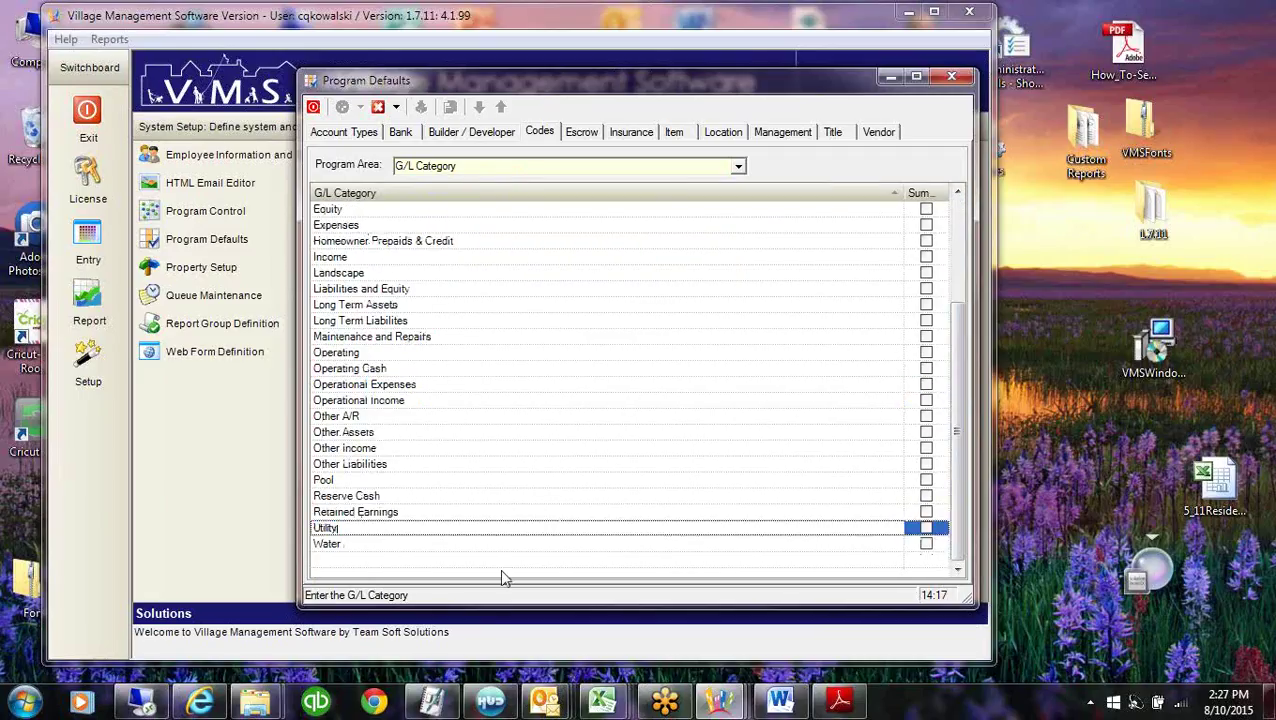
{"action": "key", "text": "BackSpace"}
{"action": "type", "text": "ies"}
{"action": "left_click", "coordinate": [476, 510]}
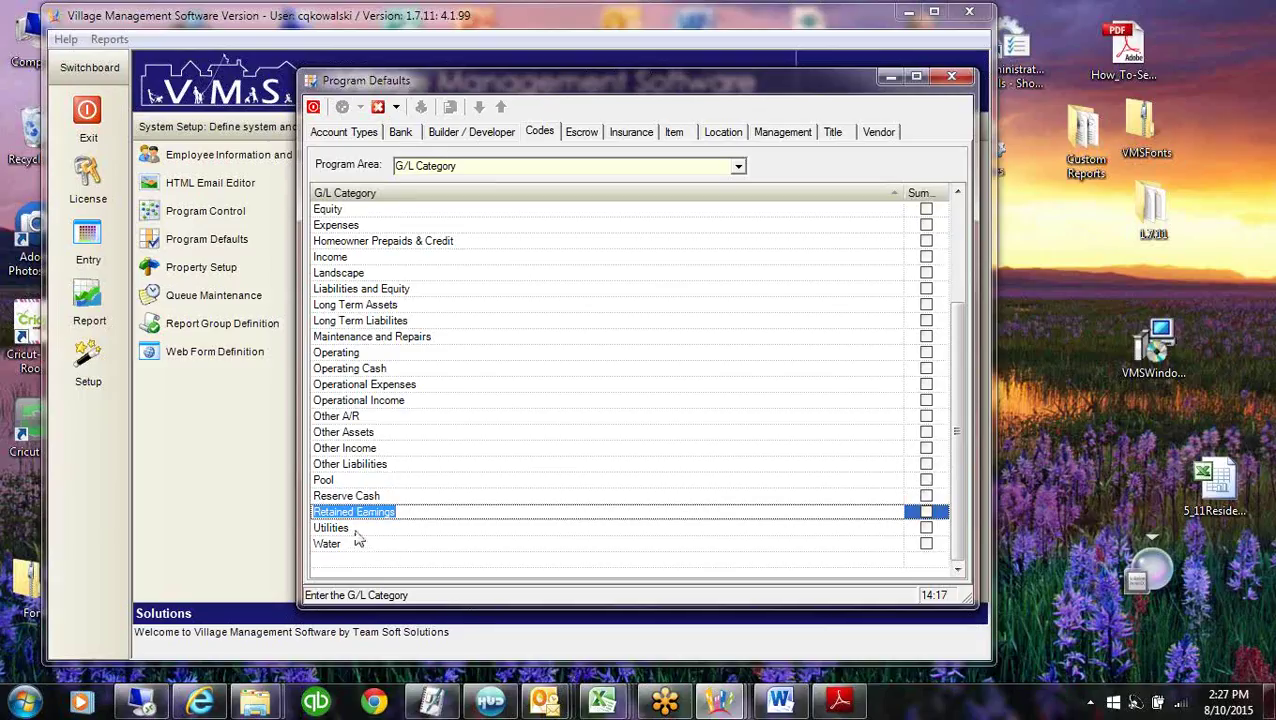
{"action": "left_click", "coordinate": [358, 528]}
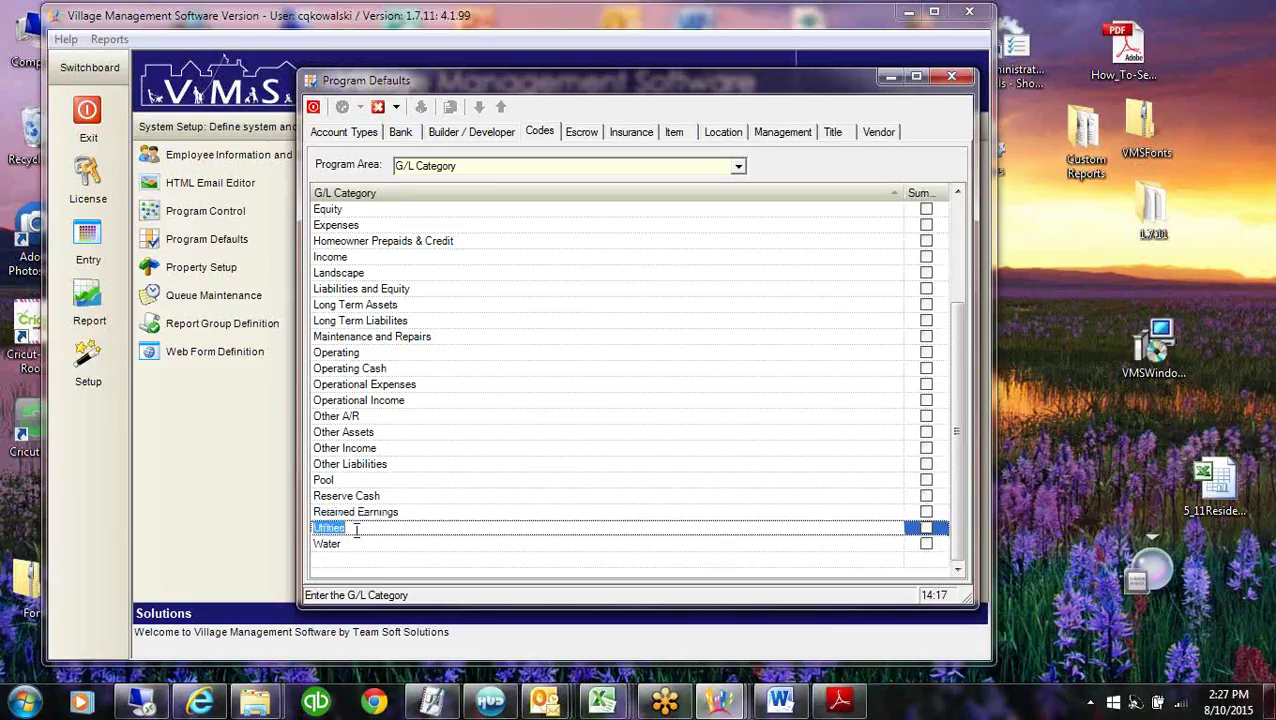
{"action": "left_click", "coordinate": [601, 704]}
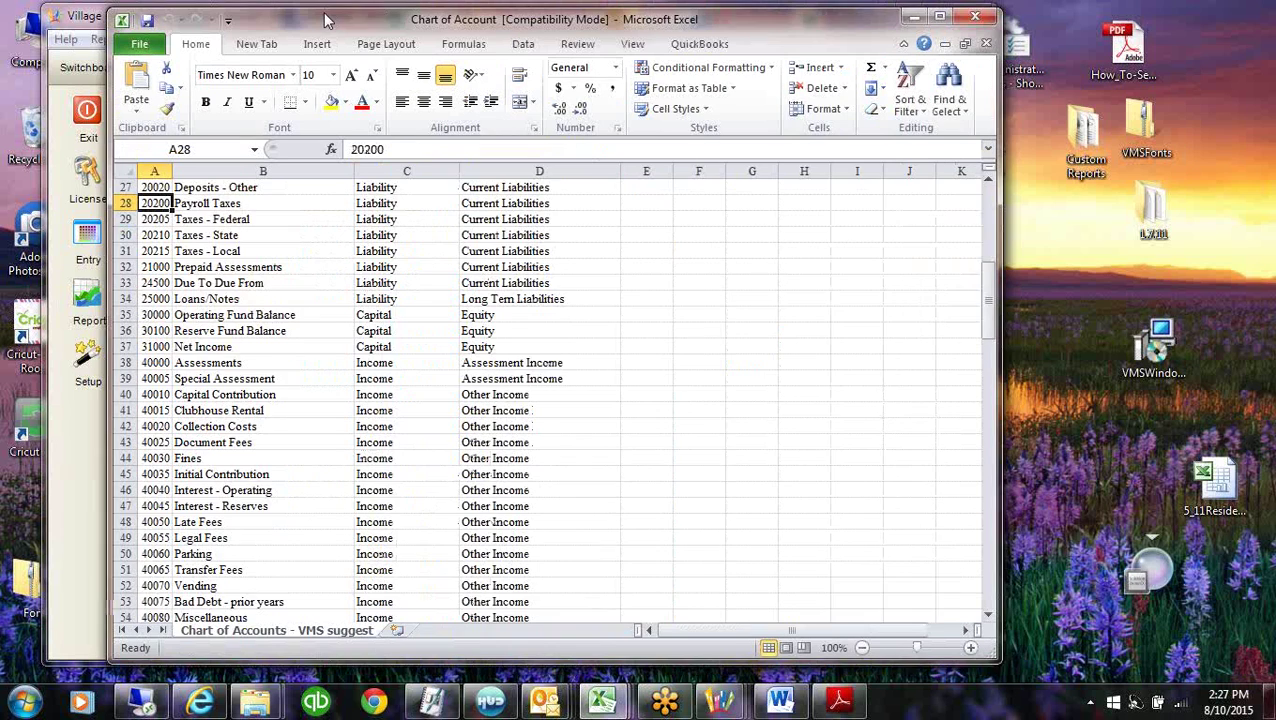
Review the Chart of Account workbook from row 1: 10000 Operating Account, type Operating Account, category Cash.
{"action": "scroll", "coordinate": [168, 202], "scroll_direction": "up", "scroll_amount": 9}
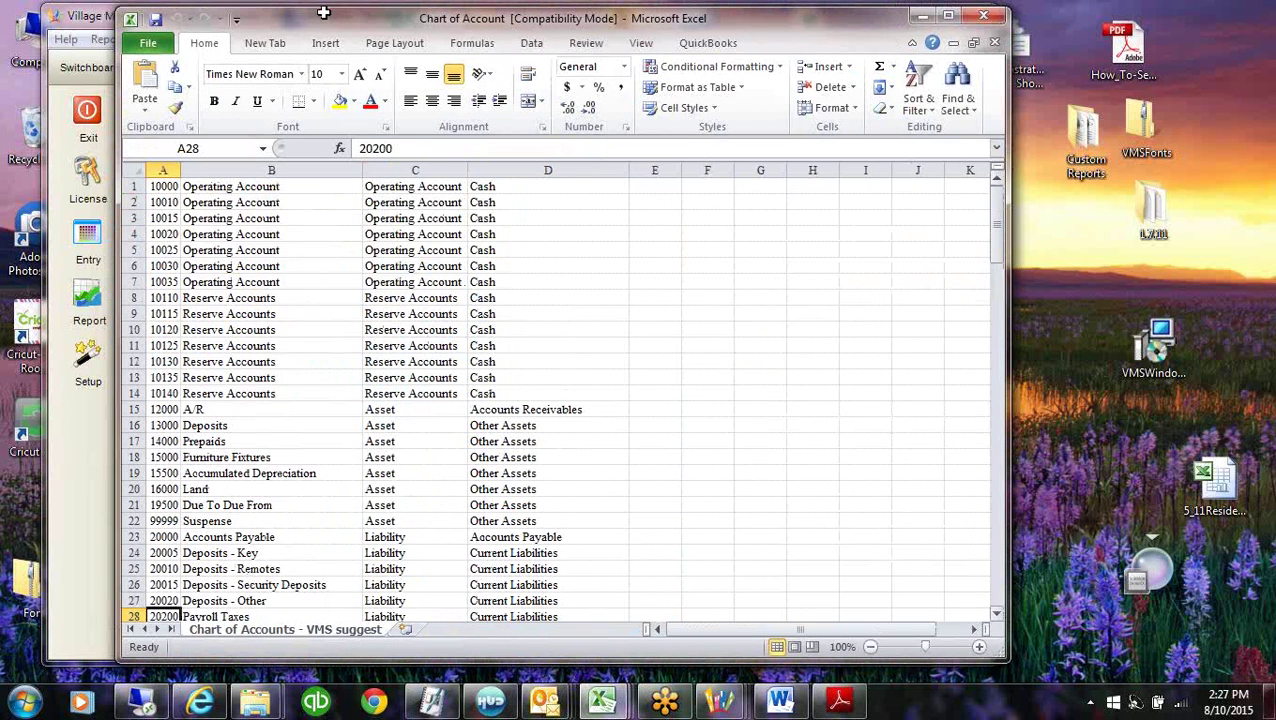
{"action": "left_click", "coordinate": [163, 171]}
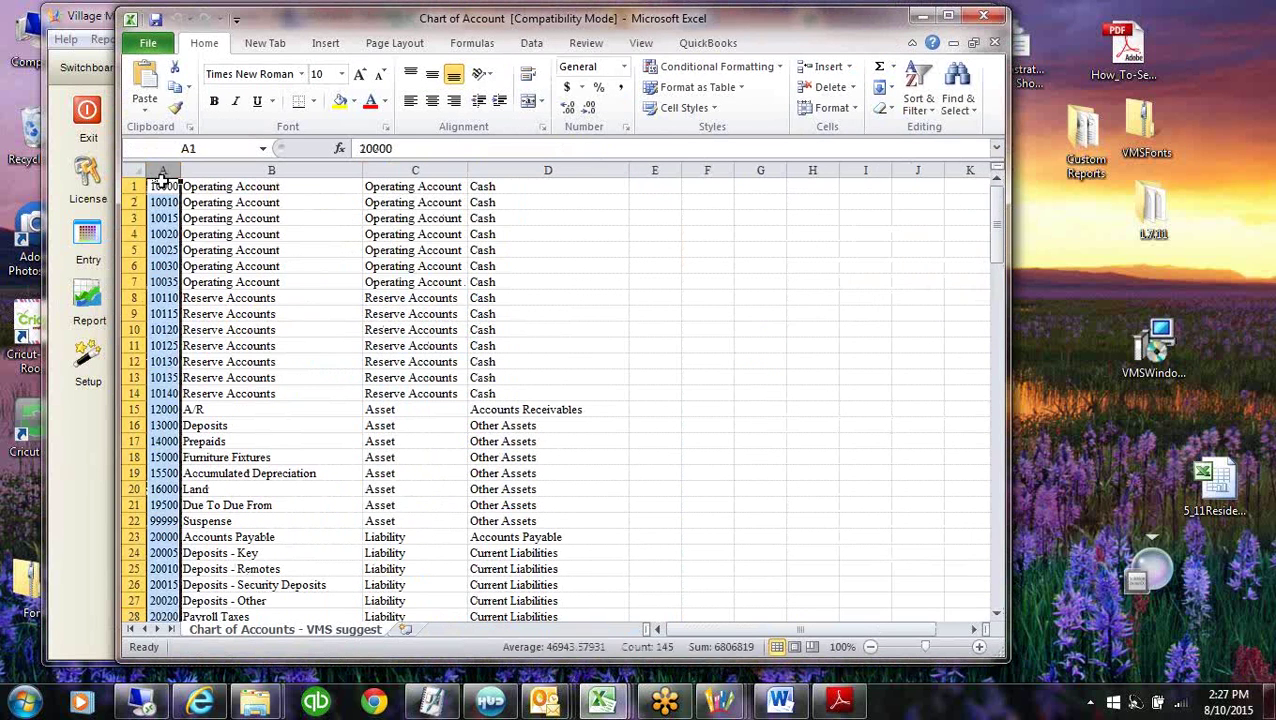
{"action": "left_click", "coordinate": [257, 178]}
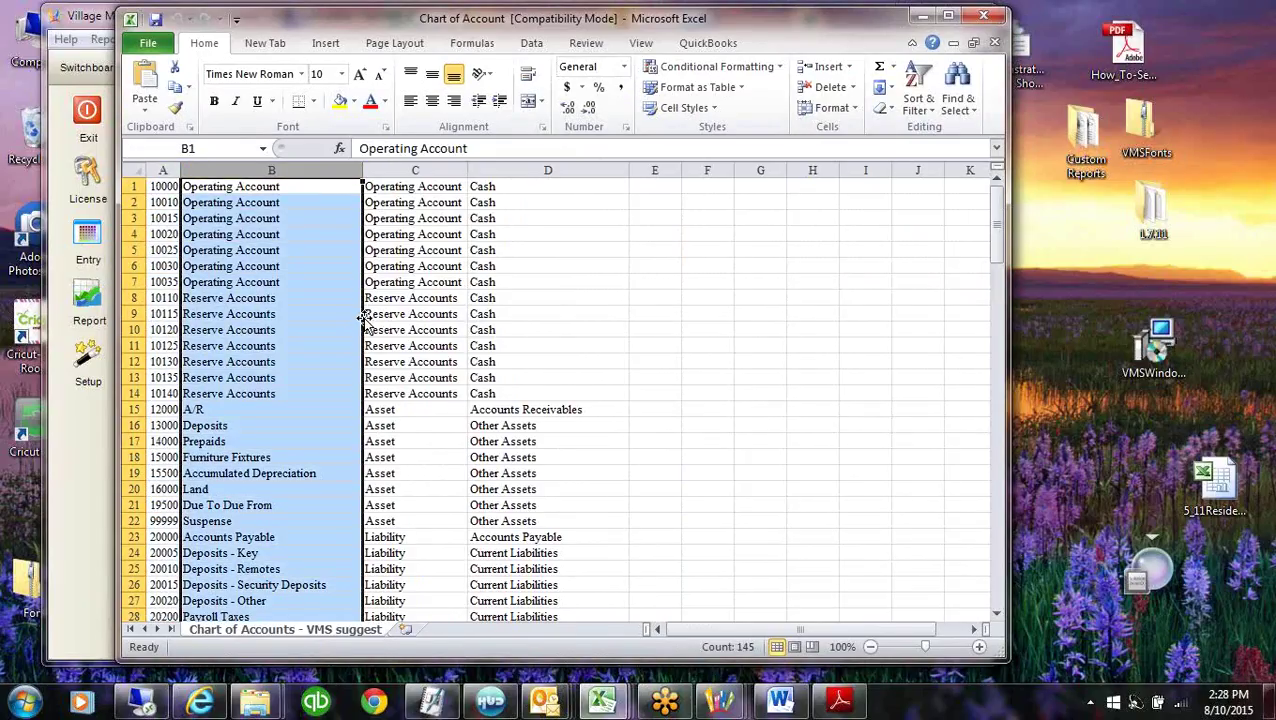
{"action": "left_click", "coordinate": [416, 171]}
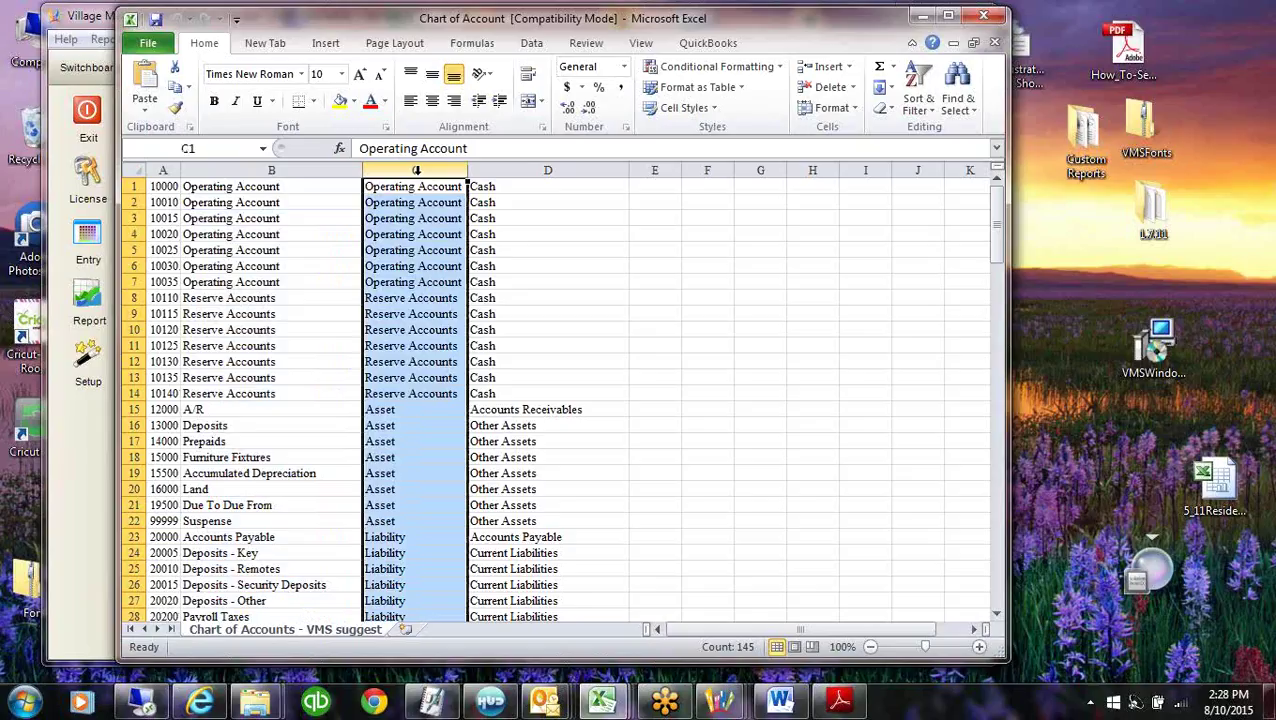
{"action": "left_click", "coordinate": [515, 181]}
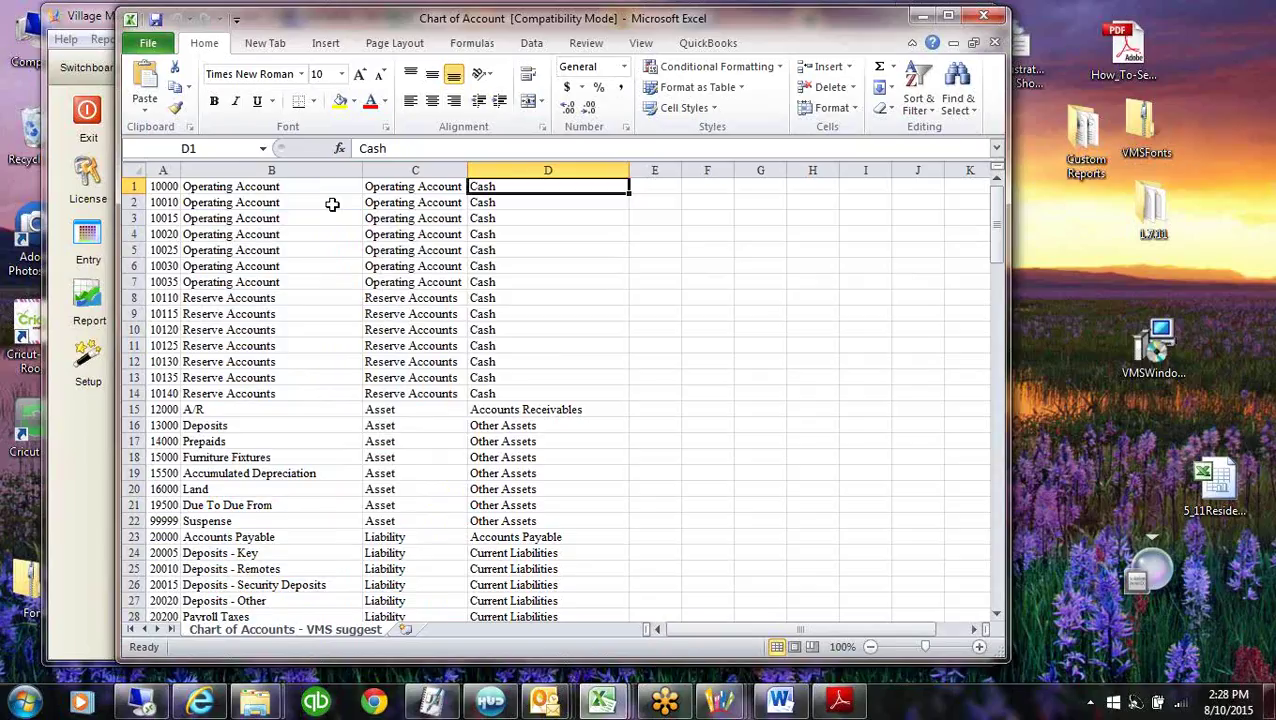
{"action": "left_click", "coordinate": [157, 184]}
{"action": "left_click", "coordinate": [268, 189]}
{"action": "key", "text": "Right"}
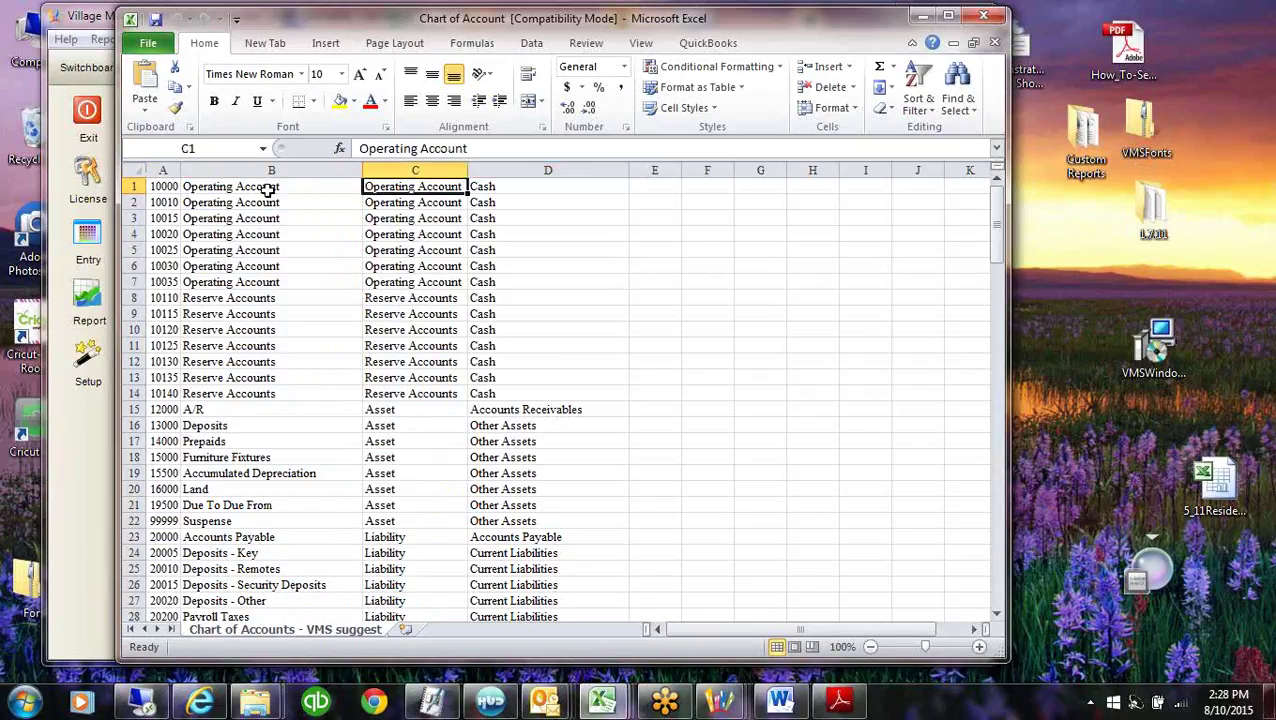
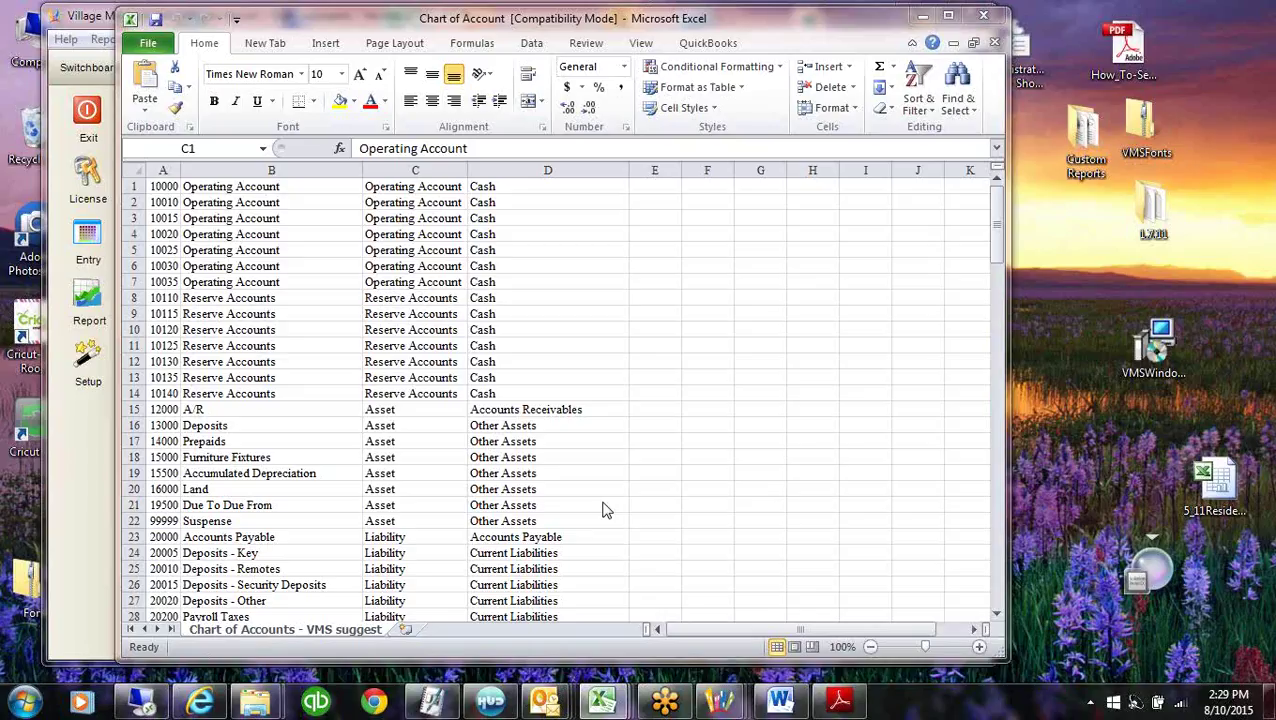
Check the A/R account in cell B15, then minimize the Excel chart of accounts workbook.
{"action": "left_click", "coordinate": [186, 413]}
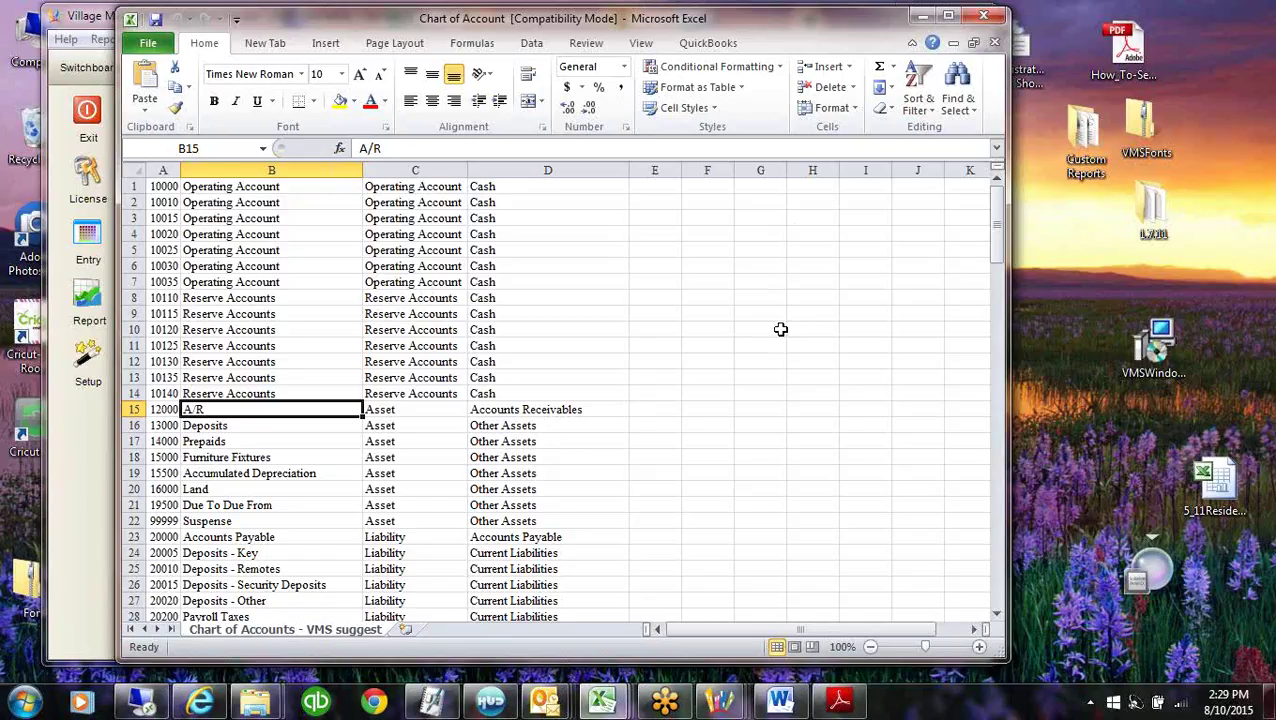
{"action": "left_click", "coordinate": [921, 17]}
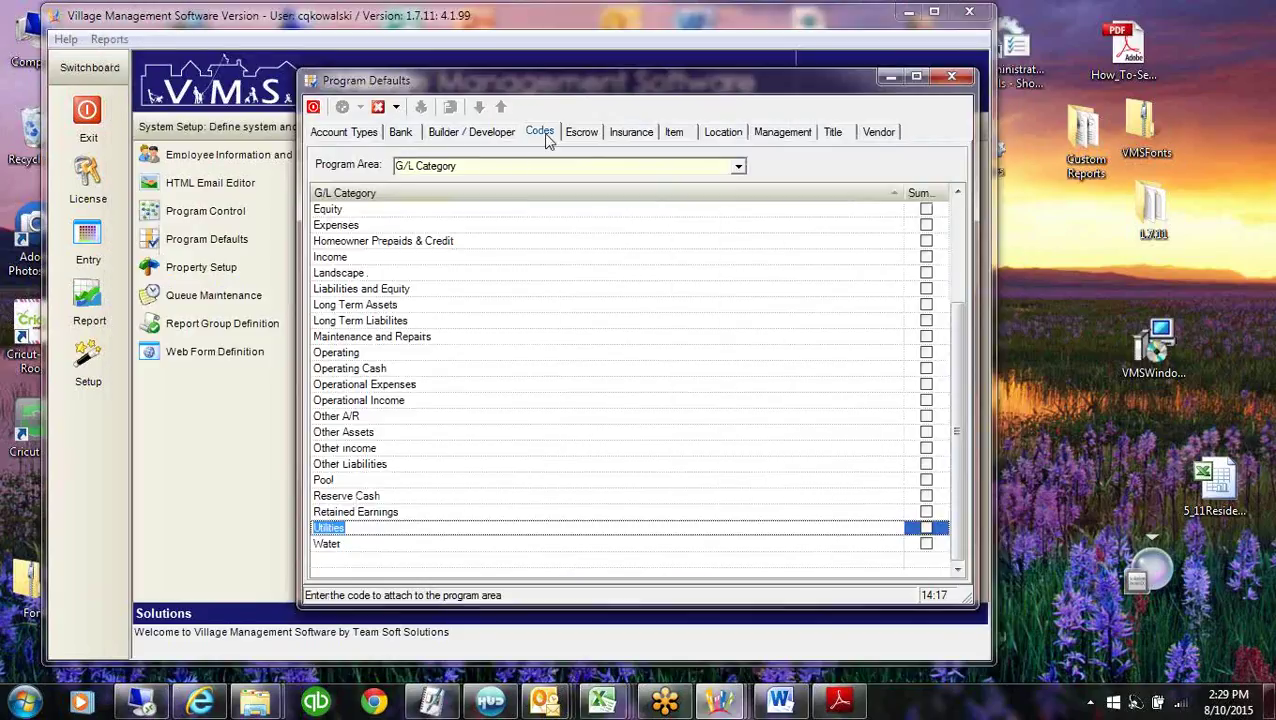
Review the G/L Category list, selecting Other A/R and starting a new blank category row.
{"action": "left_click", "coordinate": [480, 166]}
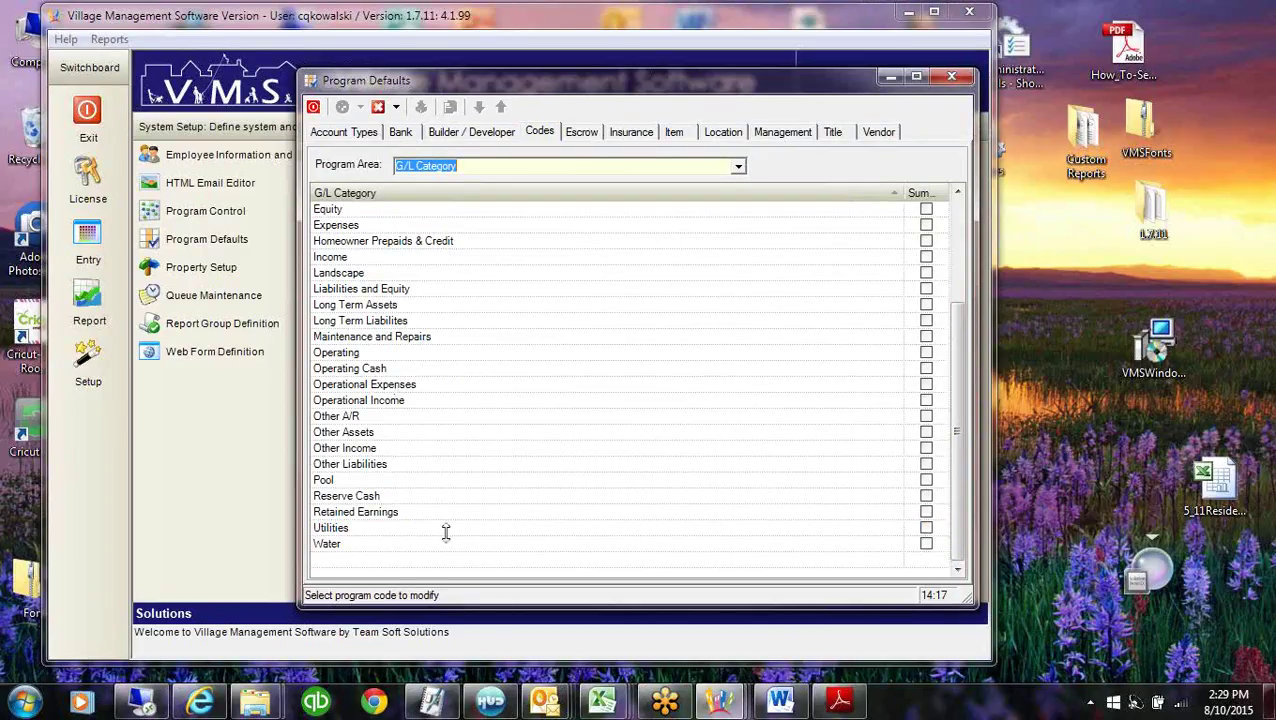
{"action": "left_click", "coordinate": [337, 562]}
{"action": "scroll", "coordinate": [337, 562], "scroll_direction": "down", "scroll_amount": 3}
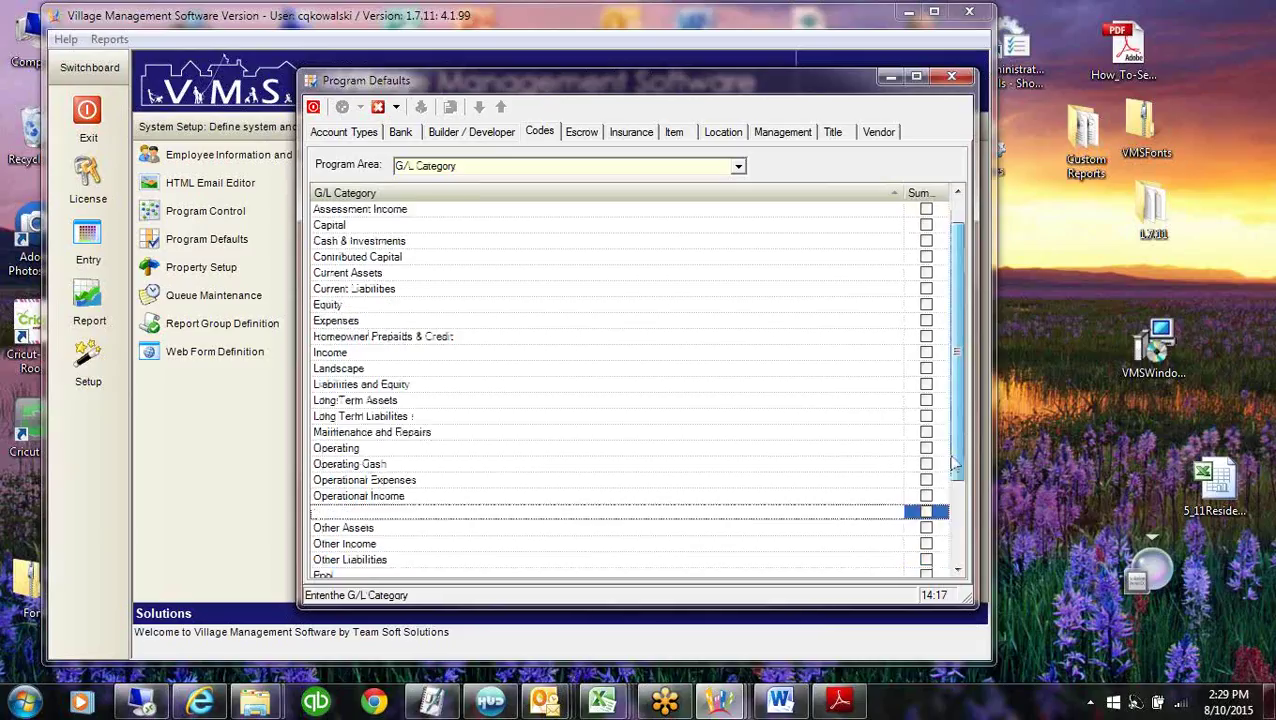
{"action": "left_click", "coordinate": [392, 561]}
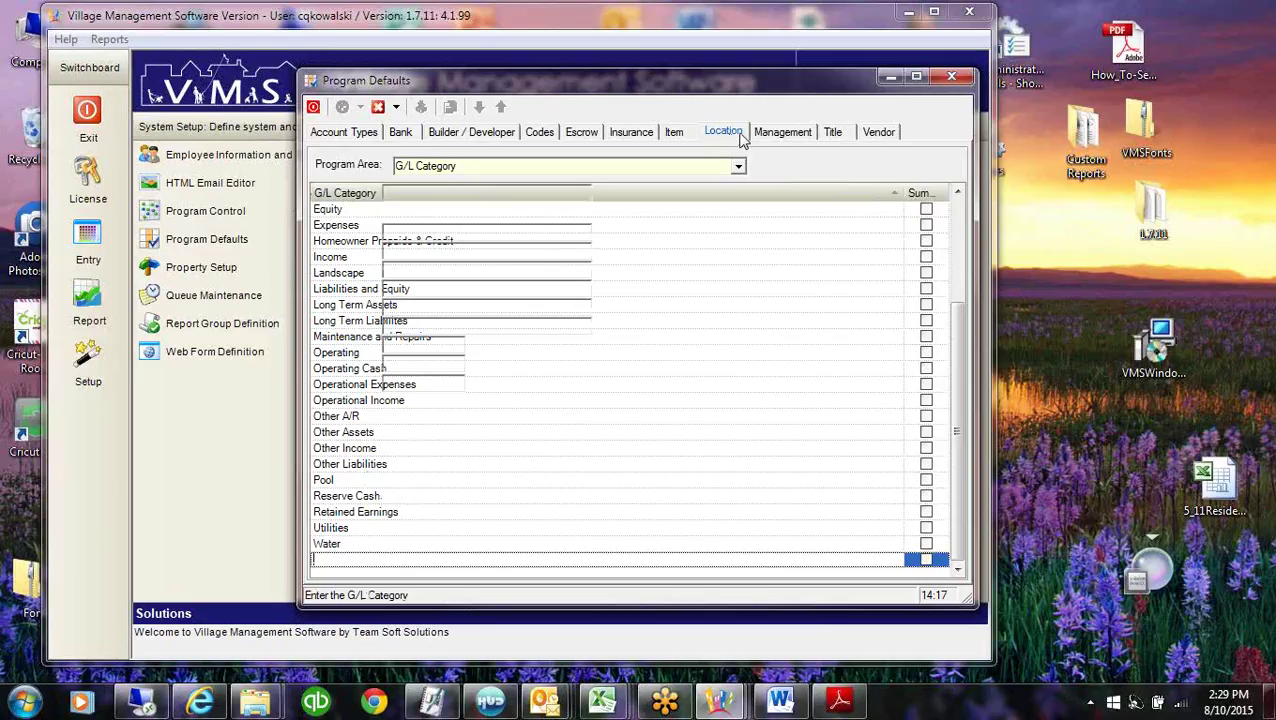
Review the Location and Bank defaults, then put away the Program Defaults window.
{"action": "left_click", "coordinate": [724, 132]}
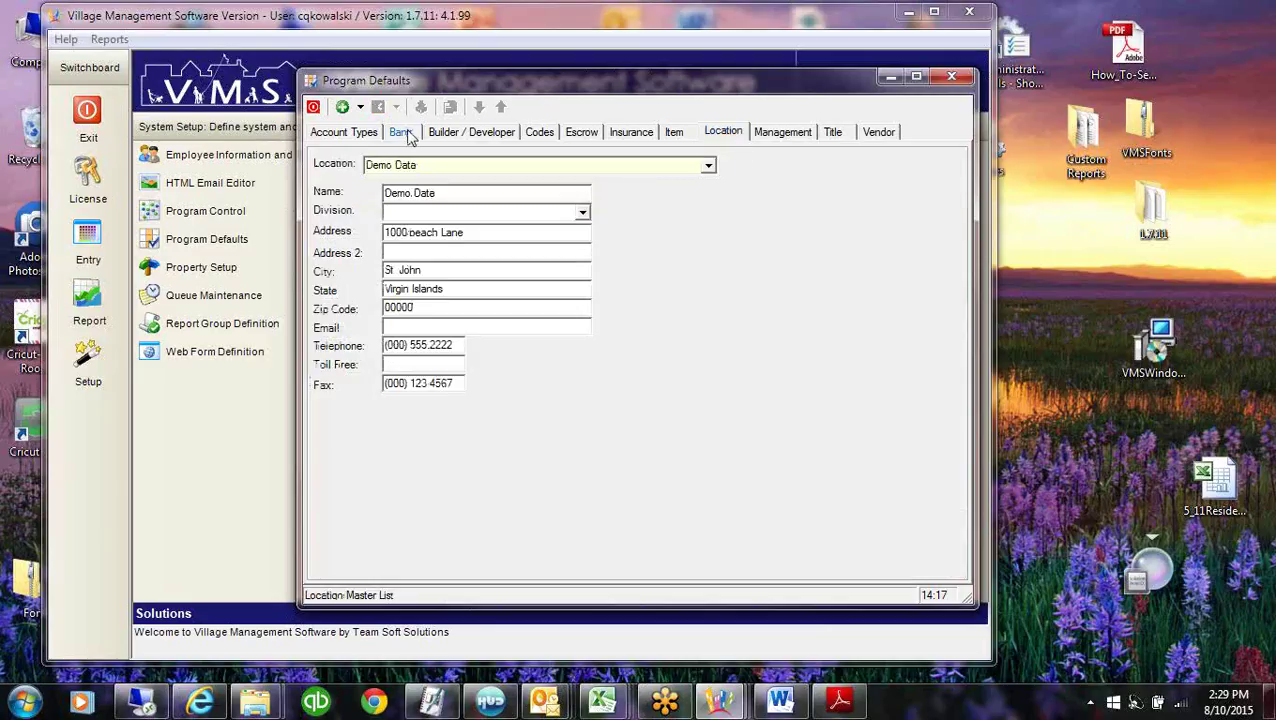
{"action": "left_click", "coordinate": [402, 133]}
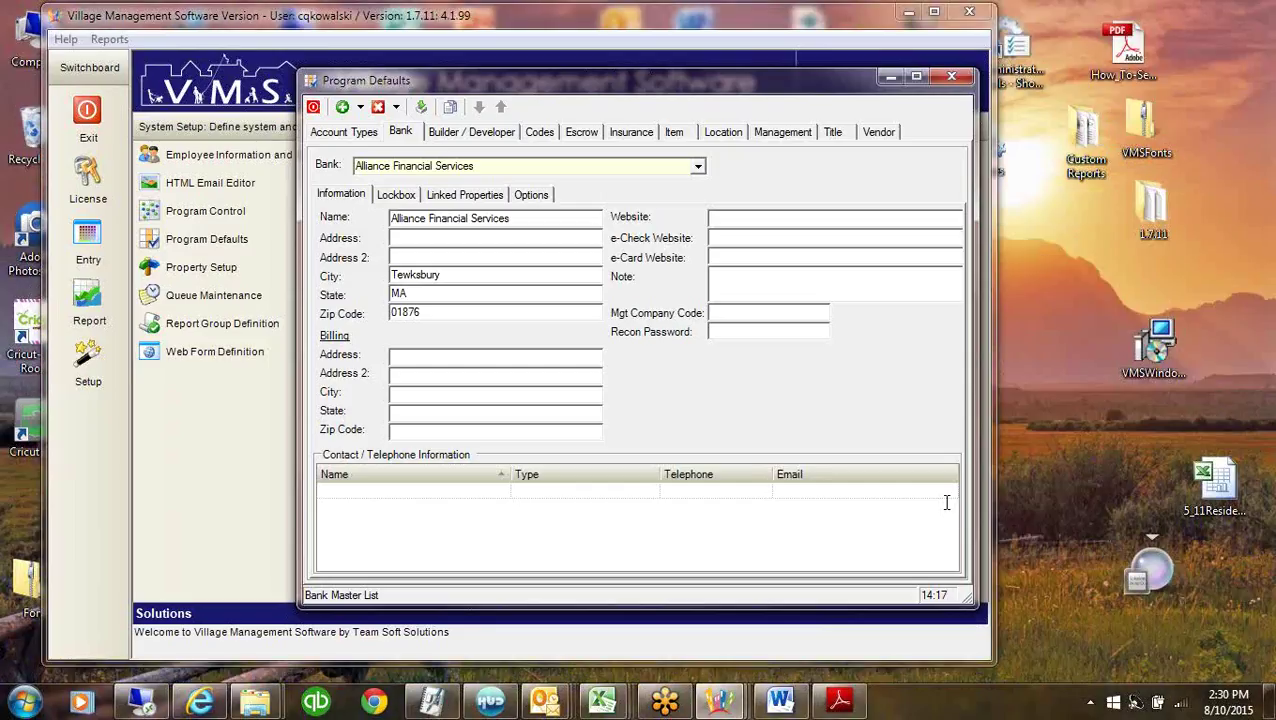
{"action": "left_click", "coordinate": [889, 77]}
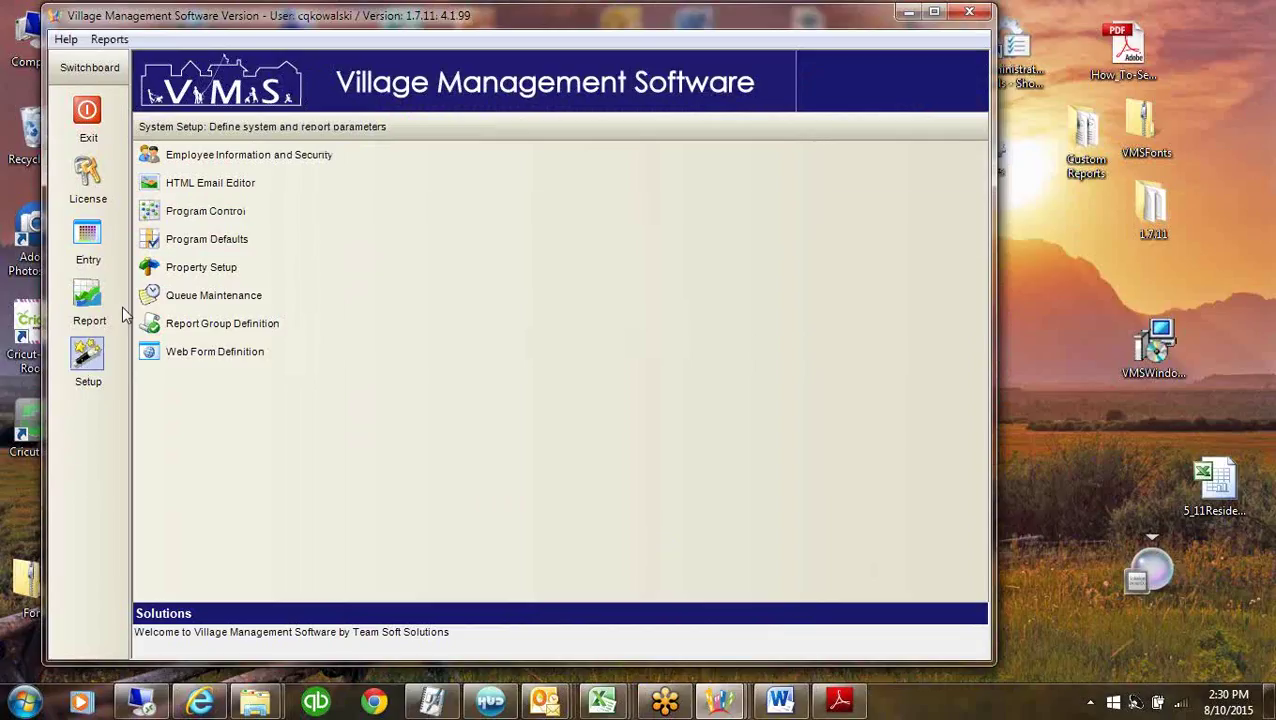
In Property Setup, view the Master Template property, then switch to Fox Ridge Homeowners Assoc.
{"action": "left_click", "coordinate": [202, 268]}
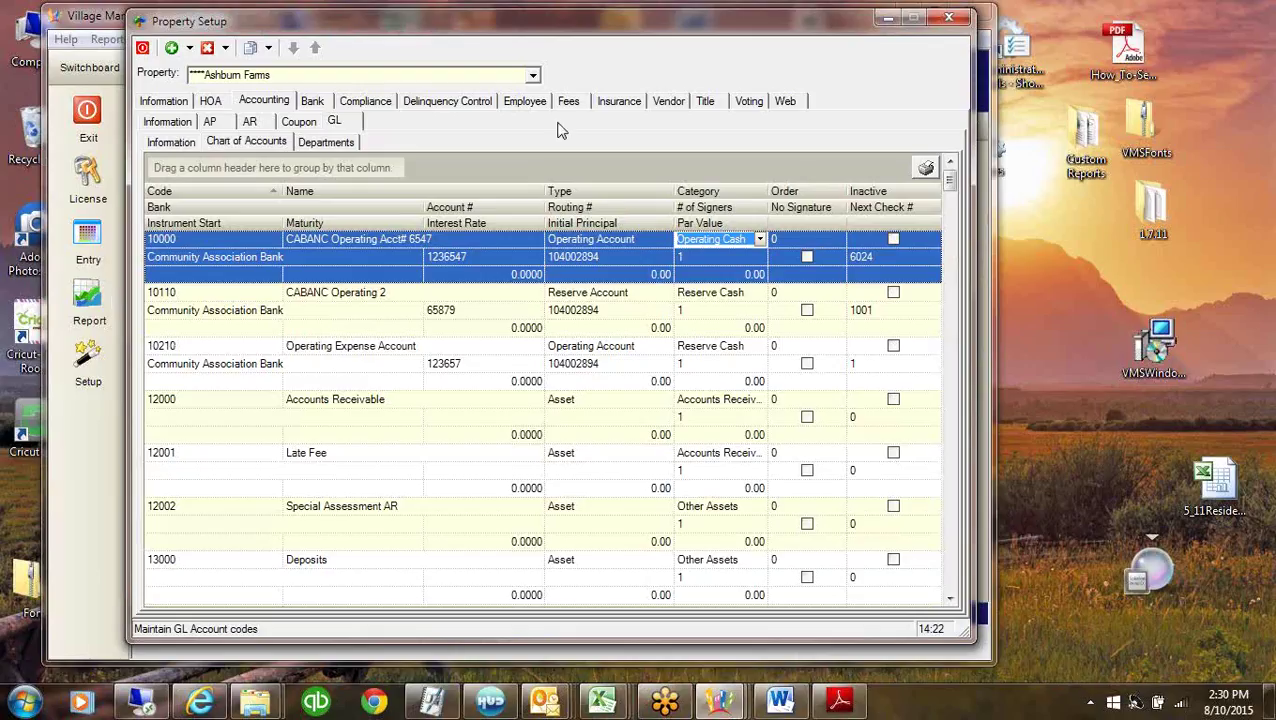
{"action": "left_click", "coordinate": [534, 75]}
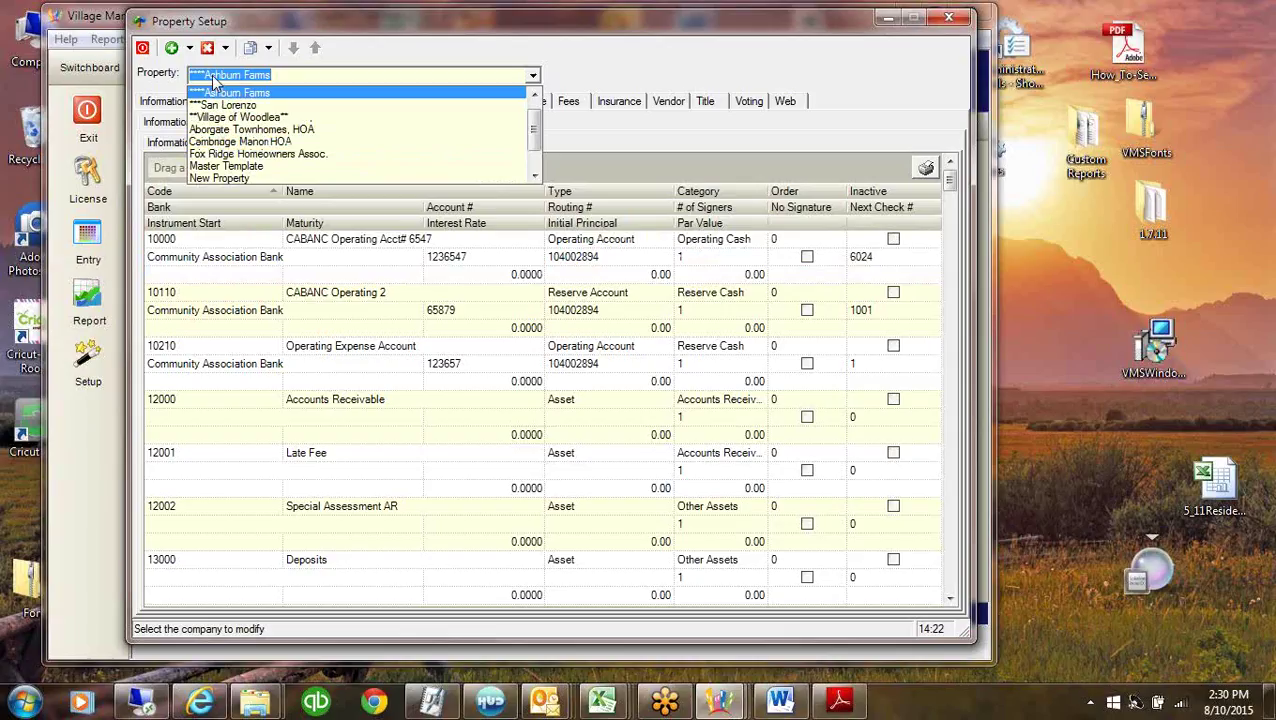
{"action": "left_click", "coordinate": [244, 167]}
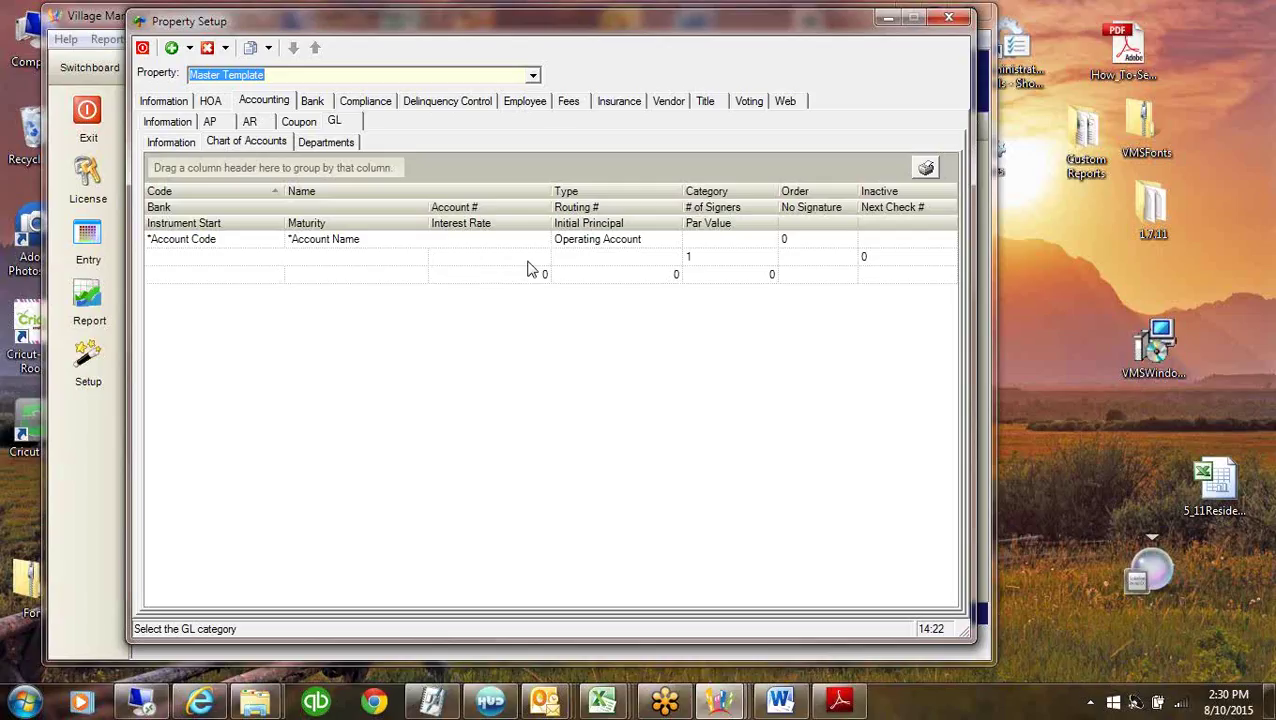
{"action": "left_click", "coordinate": [533, 76]}
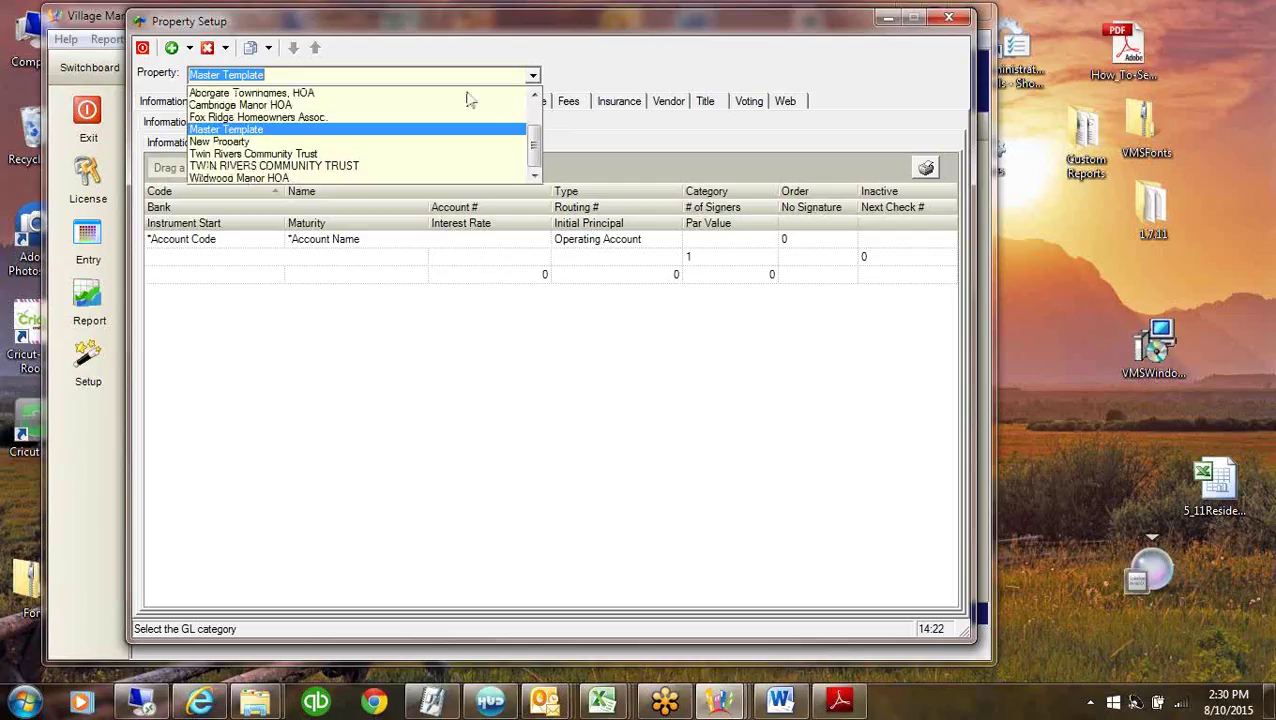
{"action": "left_click", "coordinate": [283, 122]}
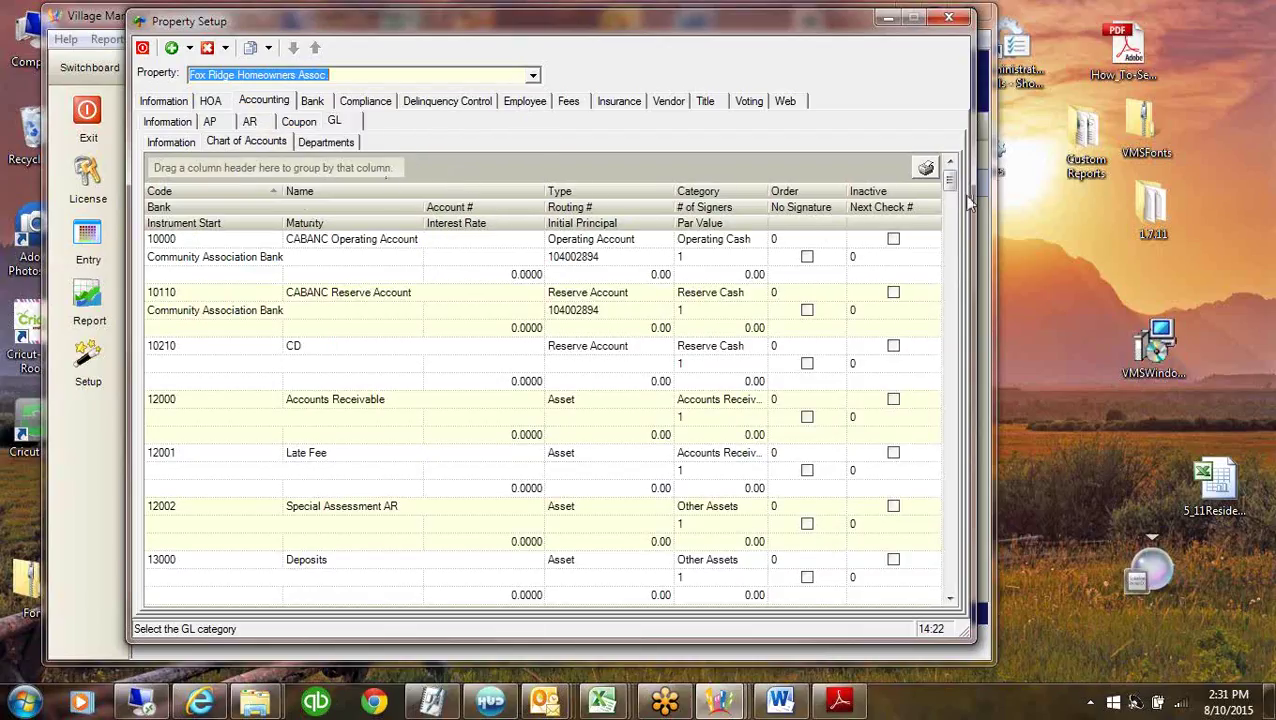
Mark the Lifeguards account 66505 inactive, then show Fox Ridge's general Information page.
{"action": "left_click_drag", "start_coordinate": [953, 183], "coordinate": [962, 478]}
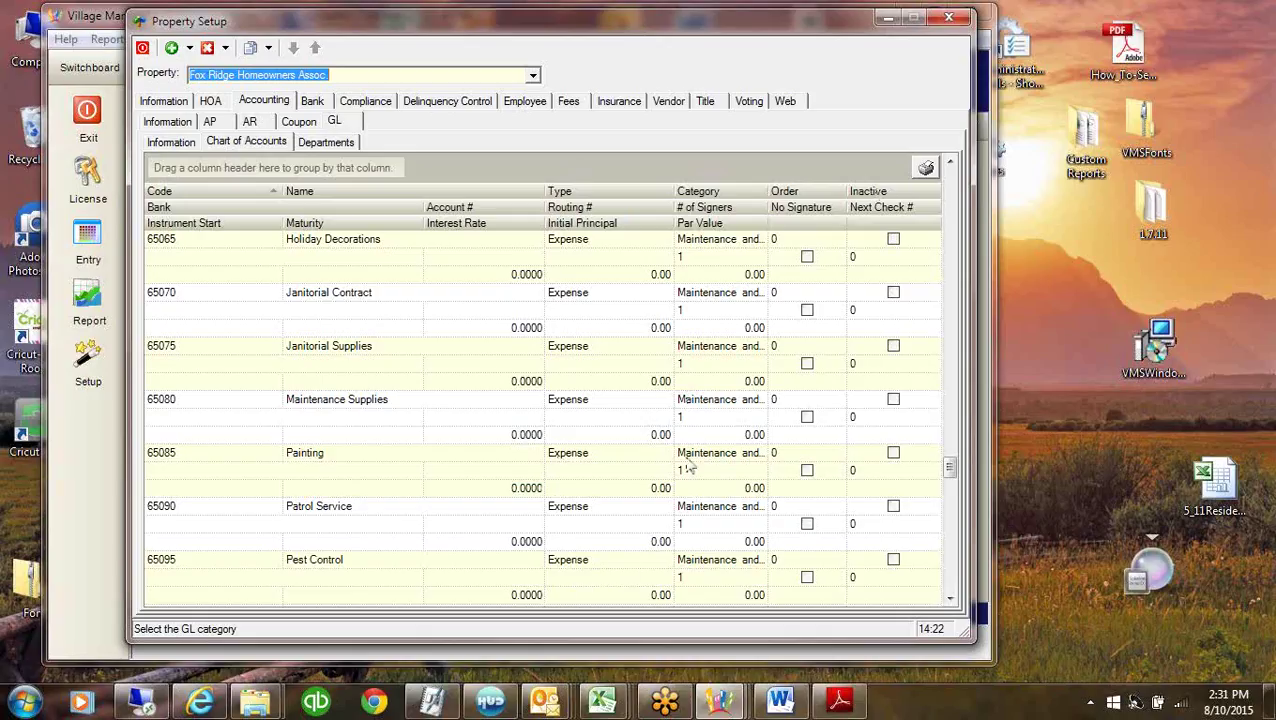
{"action": "left_click_drag", "start_coordinate": [950, 462], "coordinate": [955, 517]}
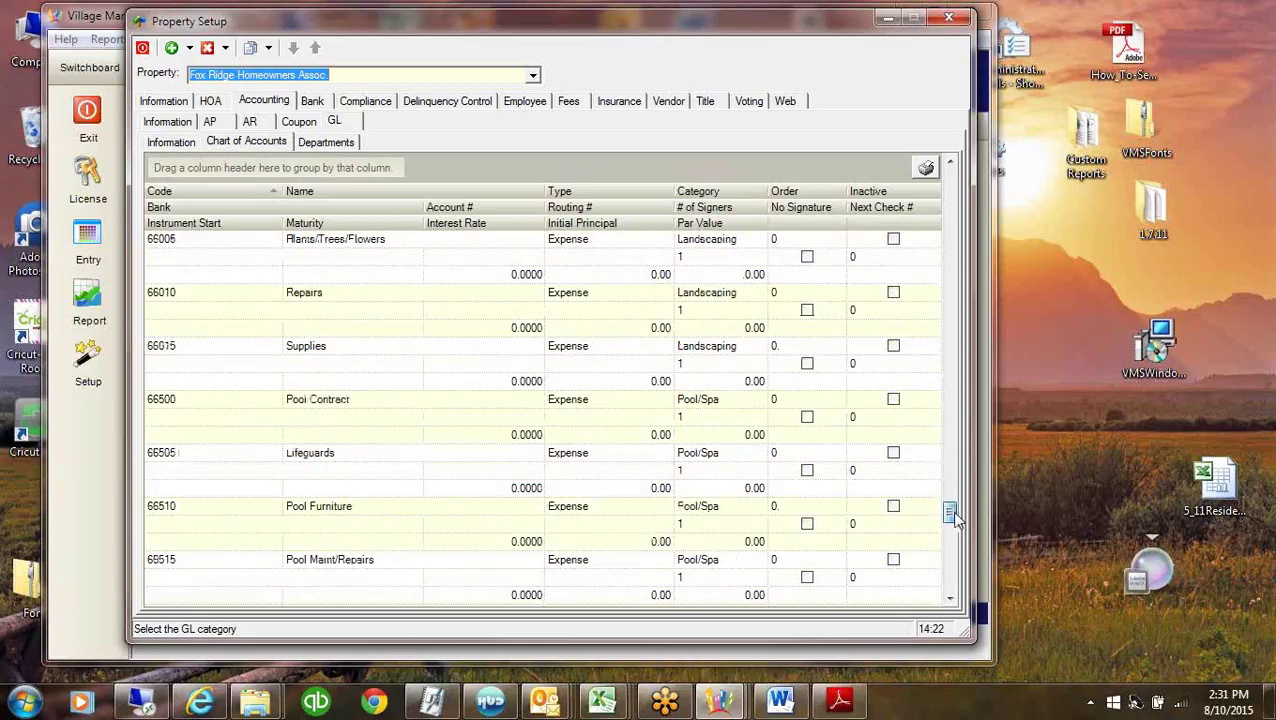
{"action": "left_click", "coordinate": [894, 400]}
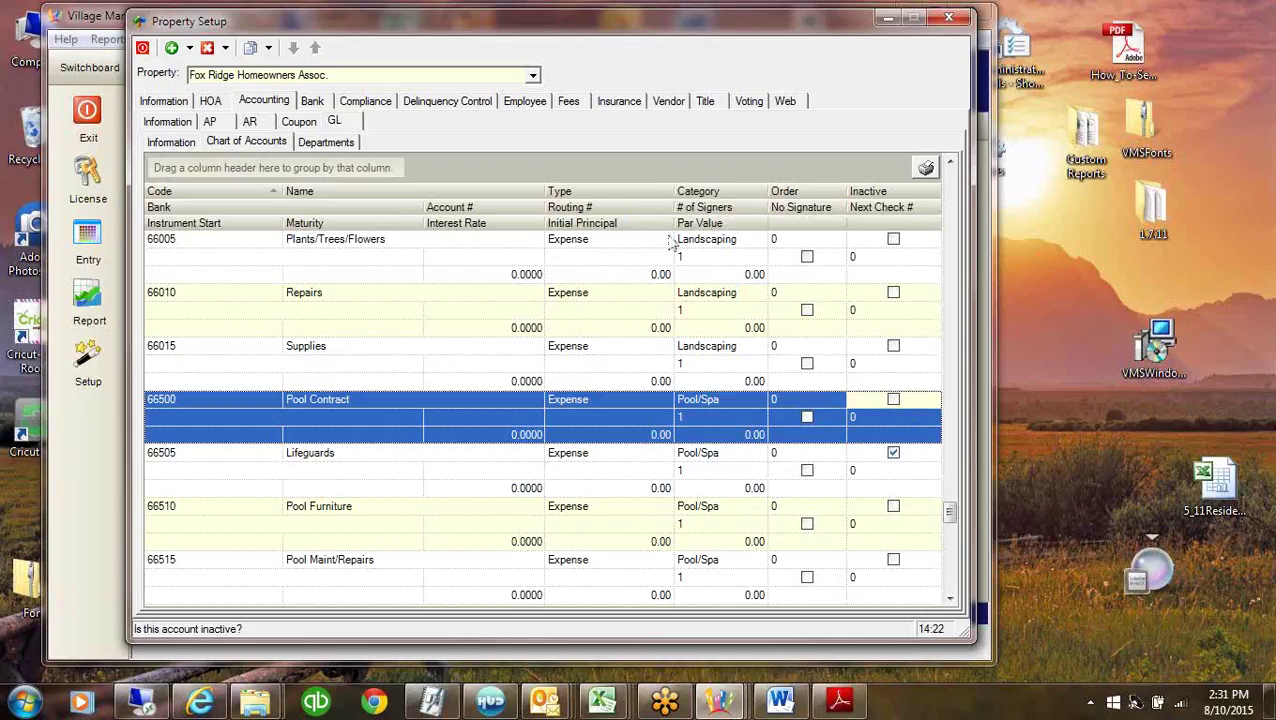
{"action": "left_click", "coordinate": [210, 310]}
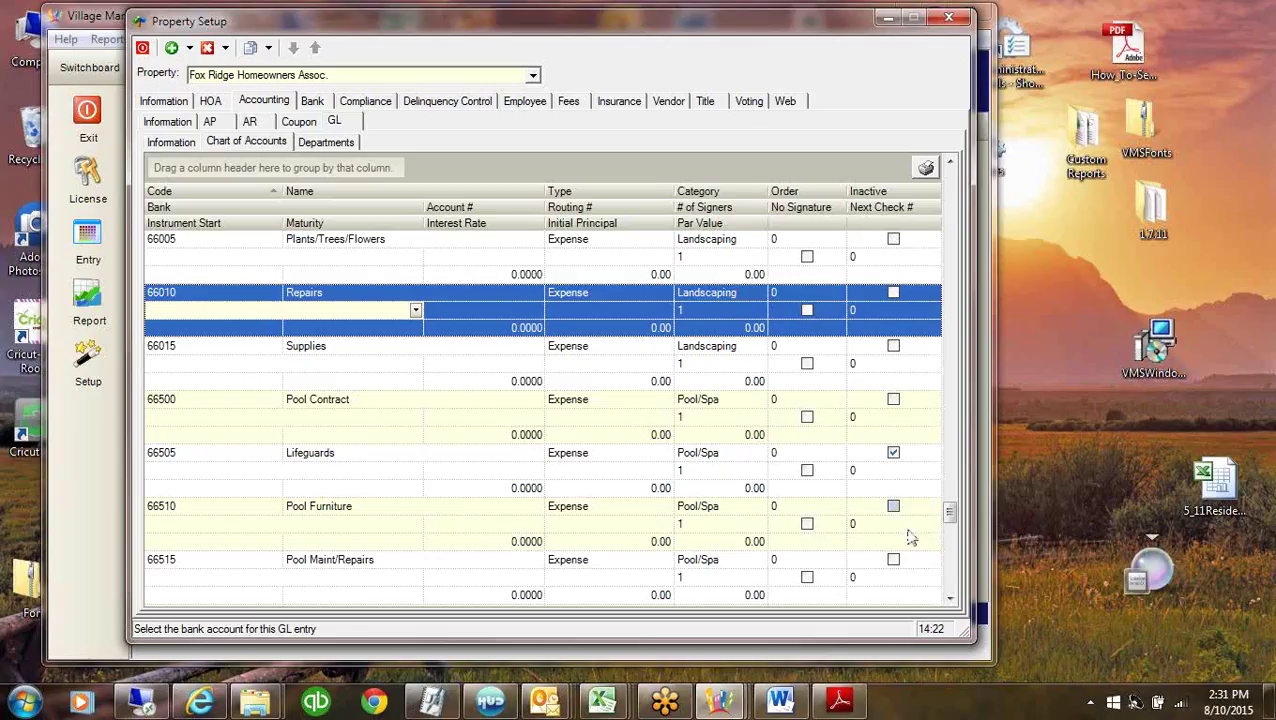
{"action": "left_click_drag", "start_coordinate": [950, 515], "coordinate": [960, 170]}
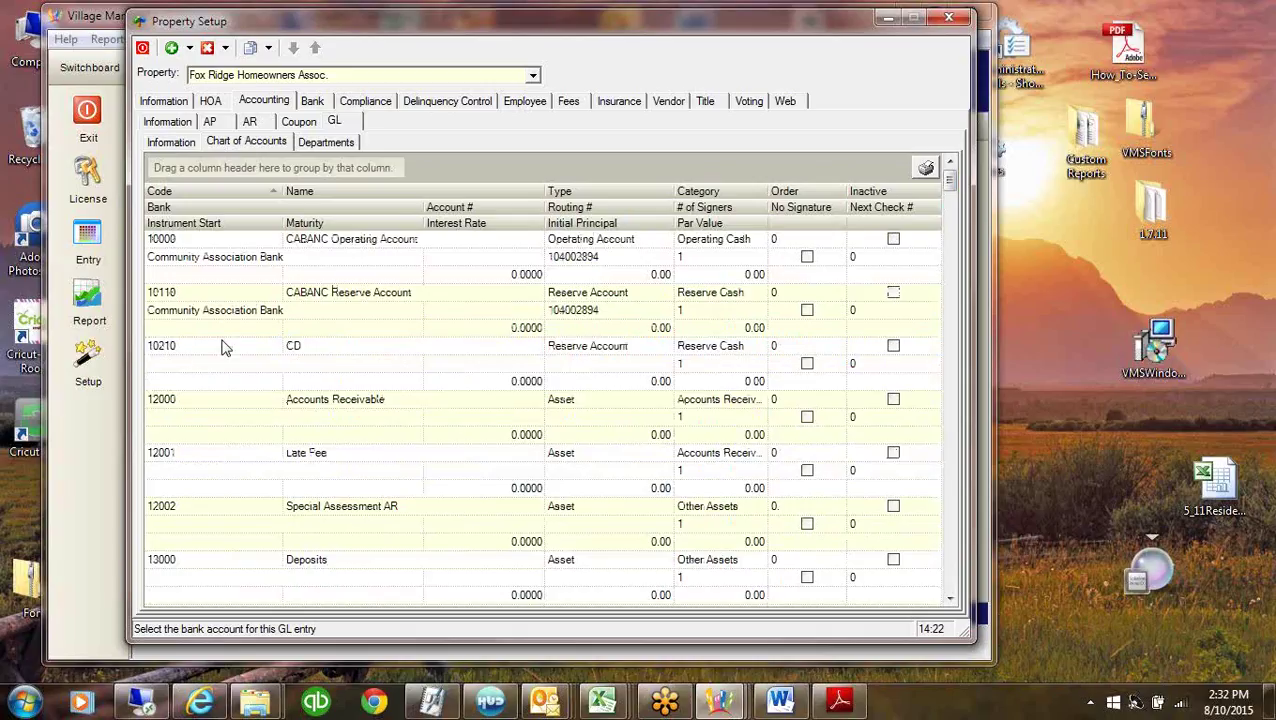
{"action": "left_click", "coordinate": [155, 103]}
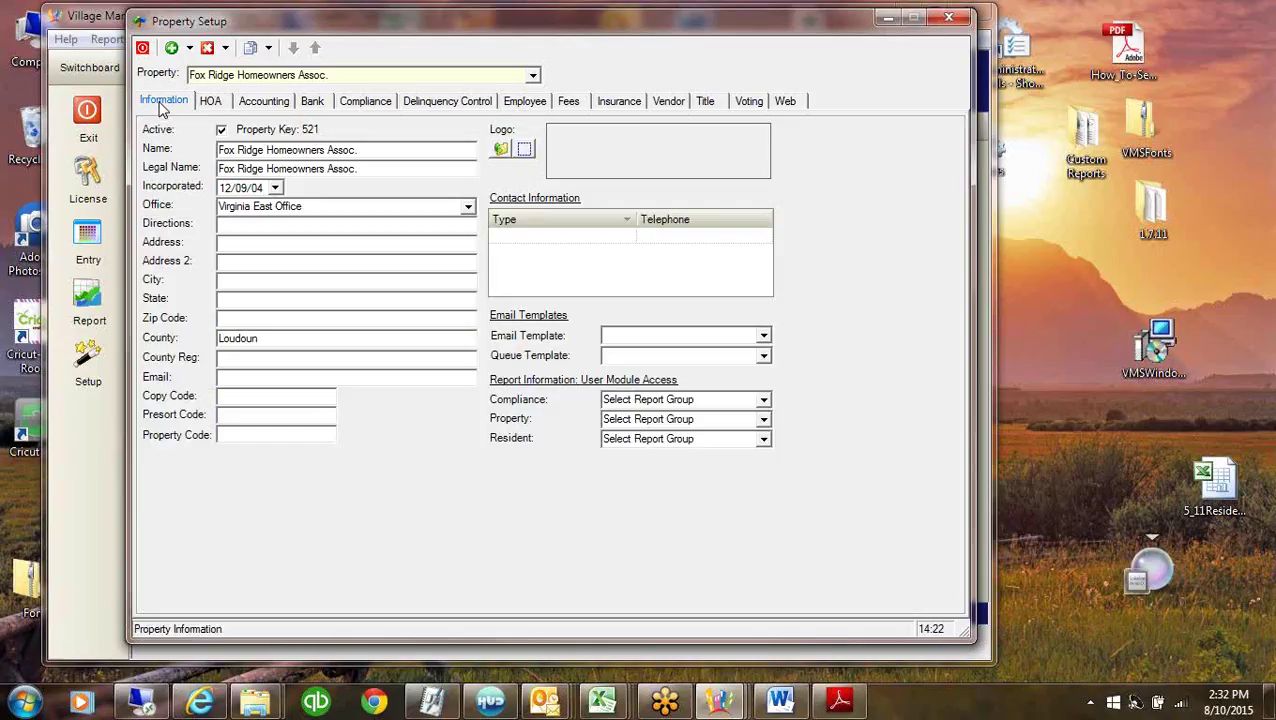
Start adding a property named 'Master Template', pick its type, then cancel and return to Accounting.
{"action": "left_click", "coordinate": [190, 48]}
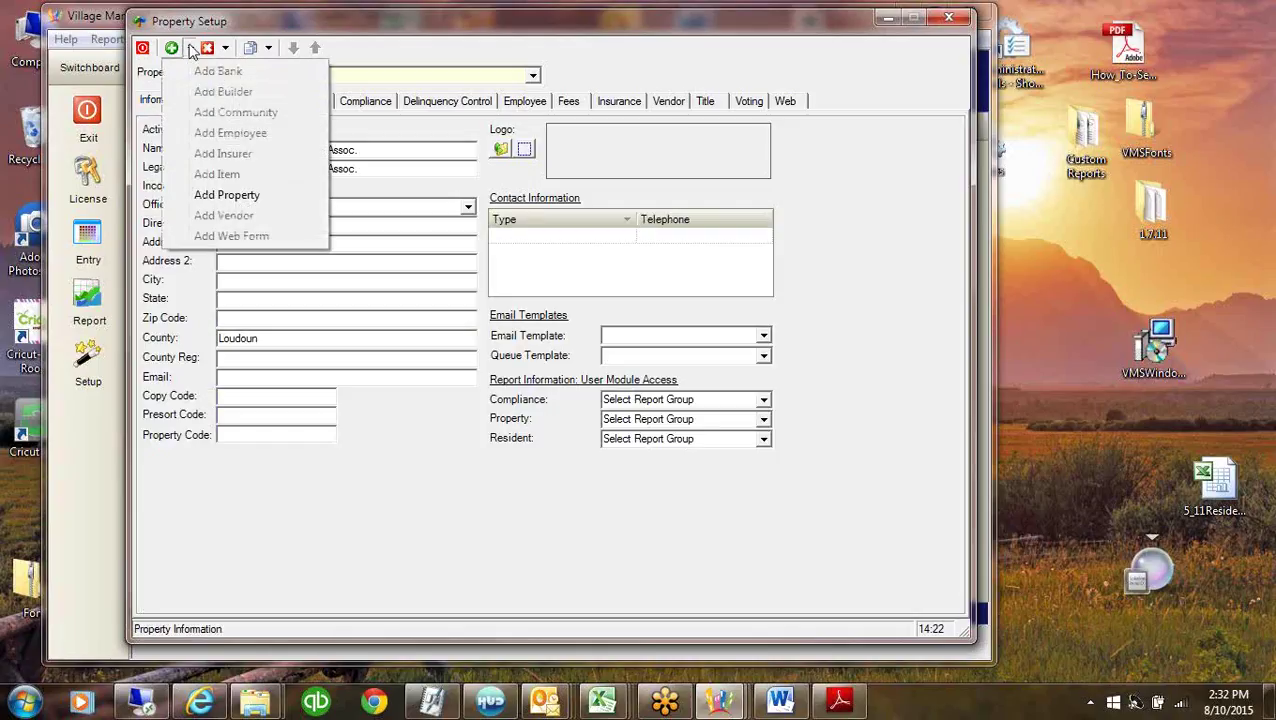
{"action": "left_click", "coordinate": [222, 196]}
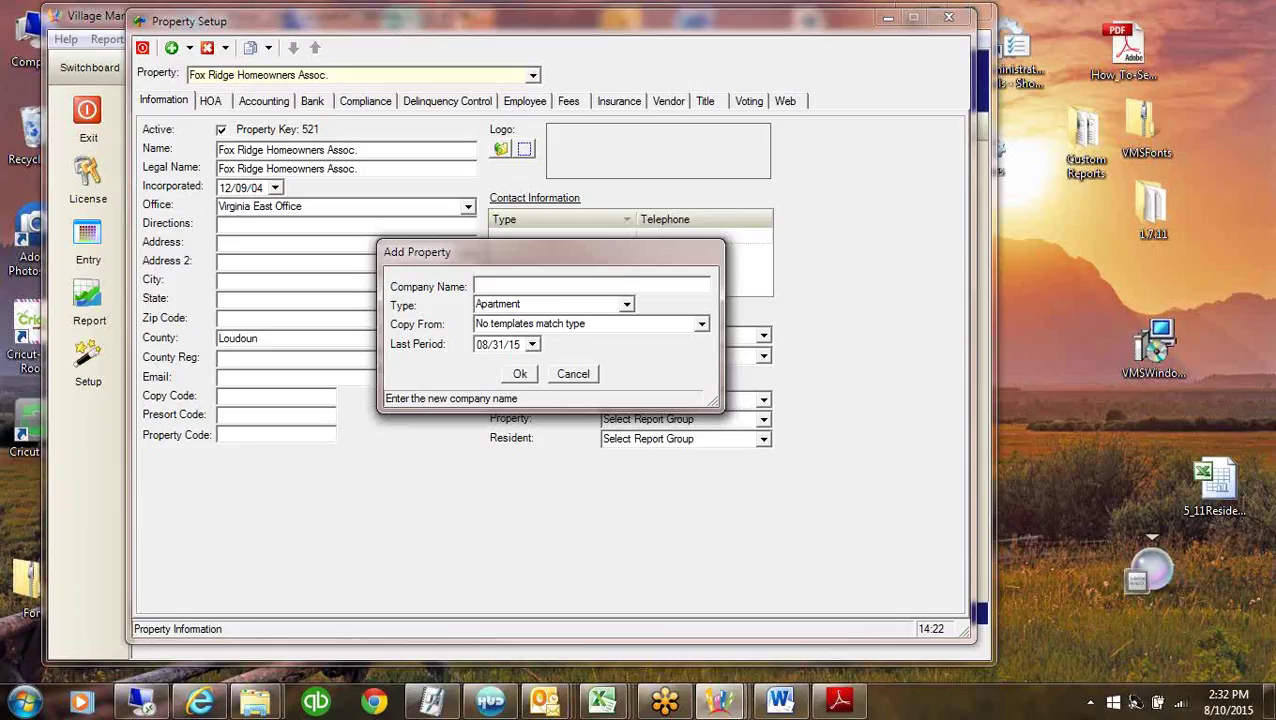
{"action": "type", "text": "Master Template"}
{"action": "left_click", "coordinate": [588, 304]}
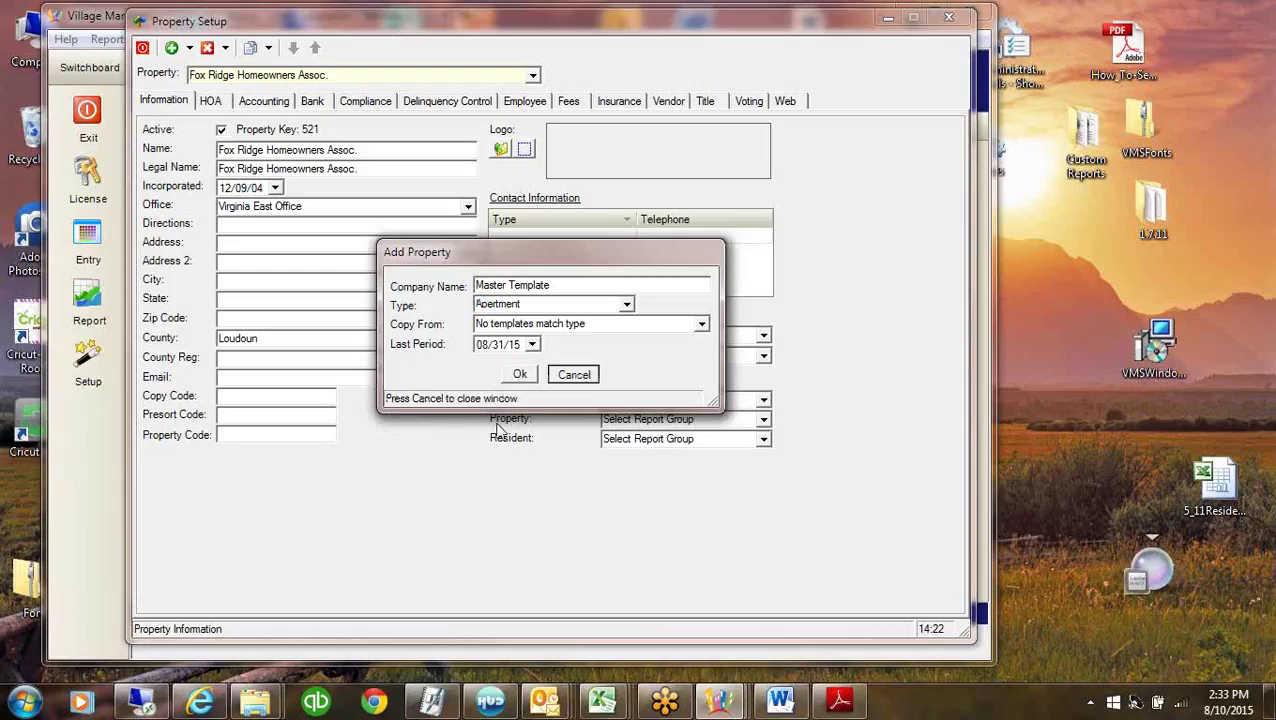
{"action": "left_click", "coordinate": [578, 377]}
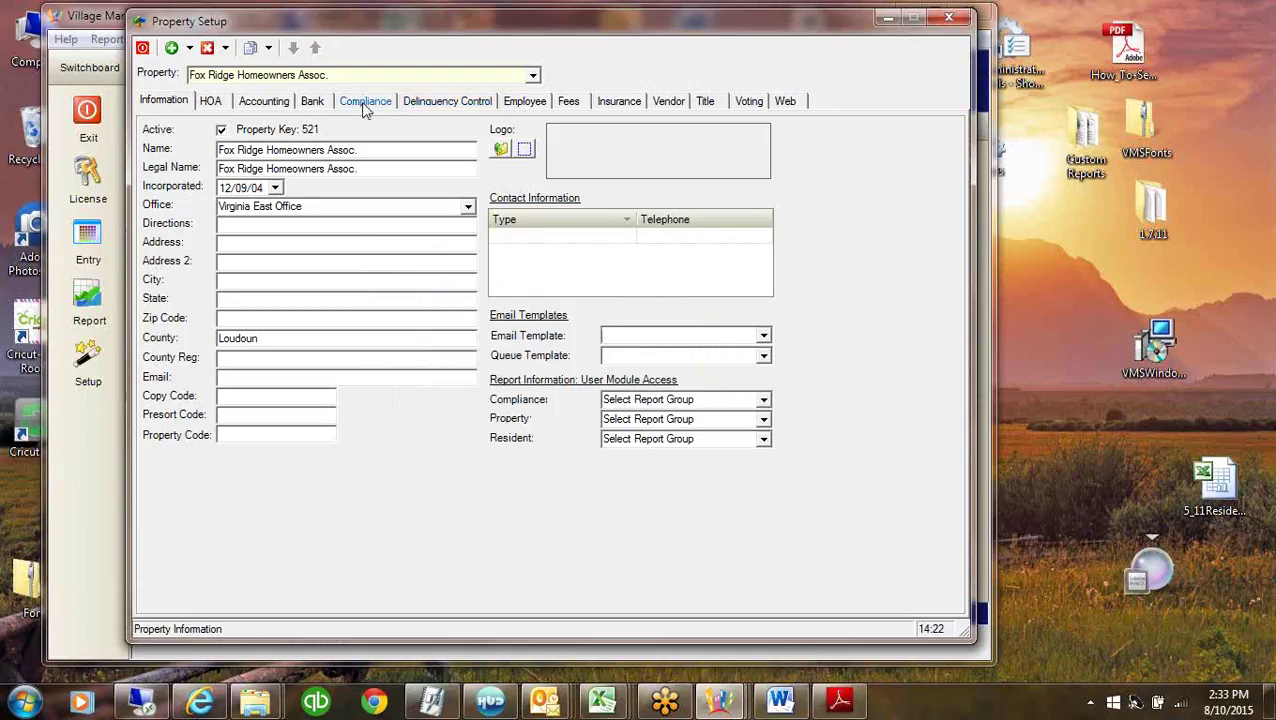
{"action": "left_click", "coordinate": [268, 102]}
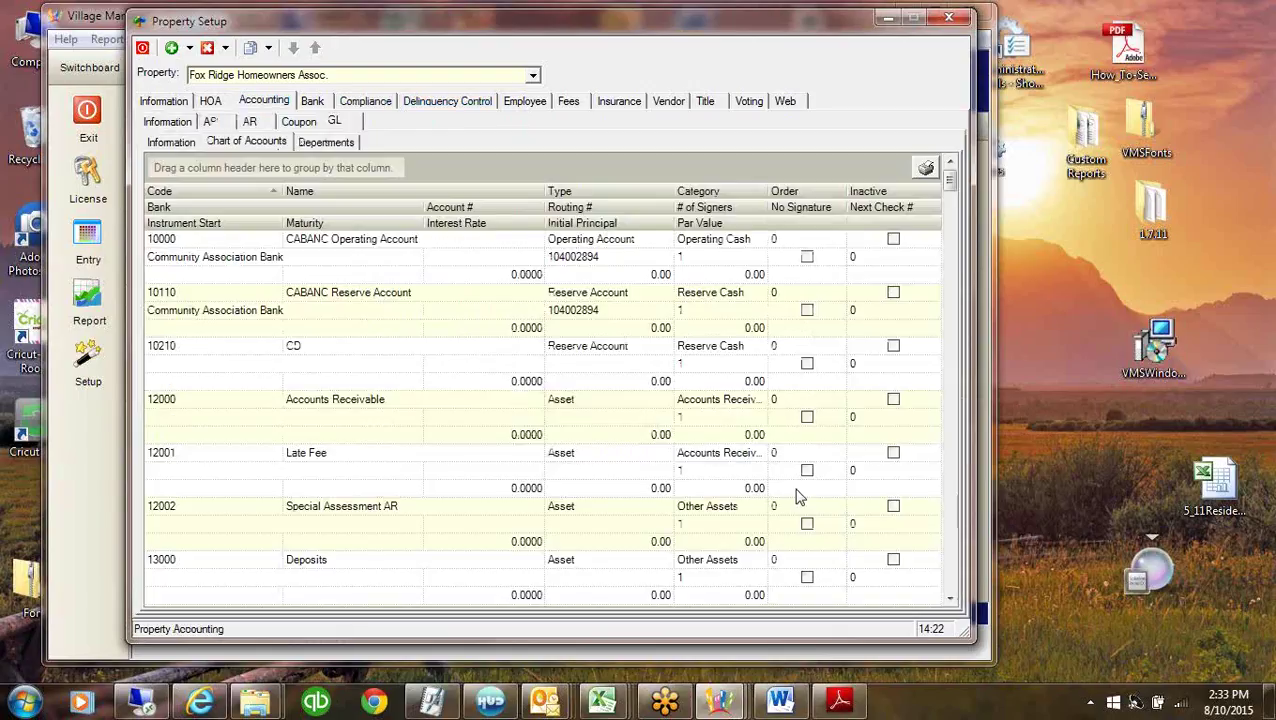
Inspect account 65005, then add a blank record row below 99999 Suspense.
{"action": "left_click_drag", "start_coordinate": [950, 178], "coordinate": [949, 363]}
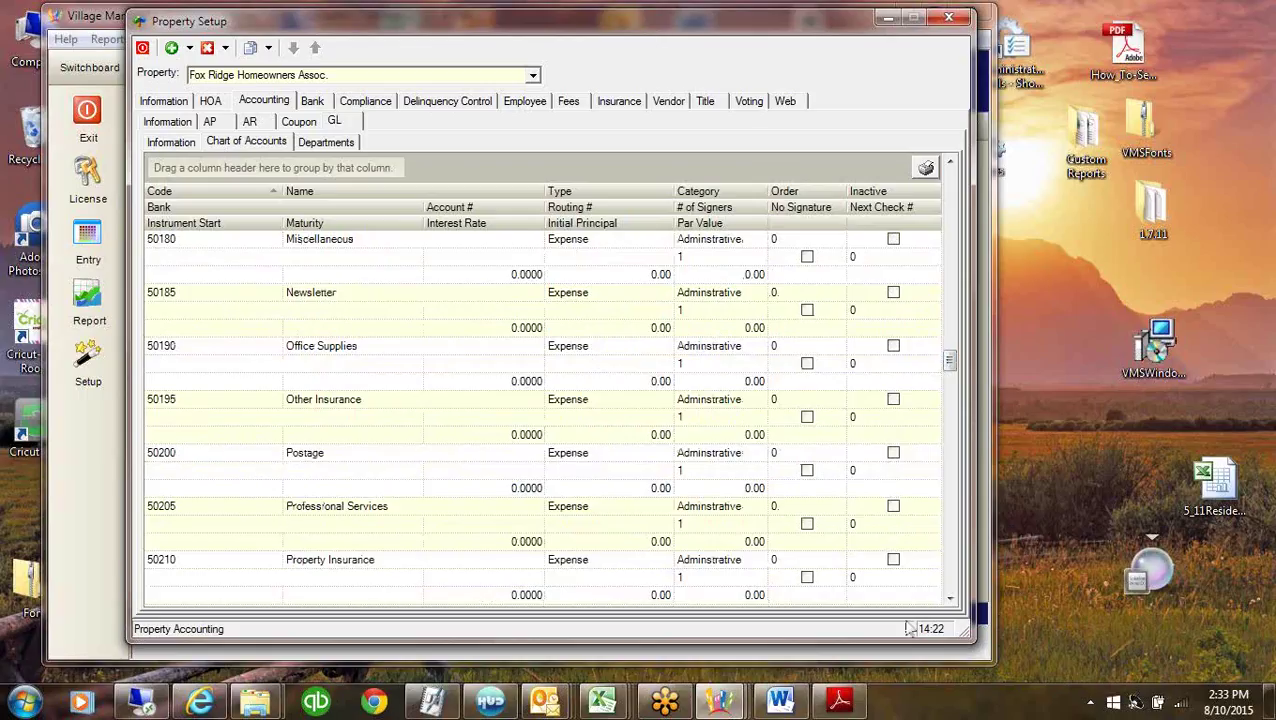
{"action": "left_click", "coordinate": [953, 588]}
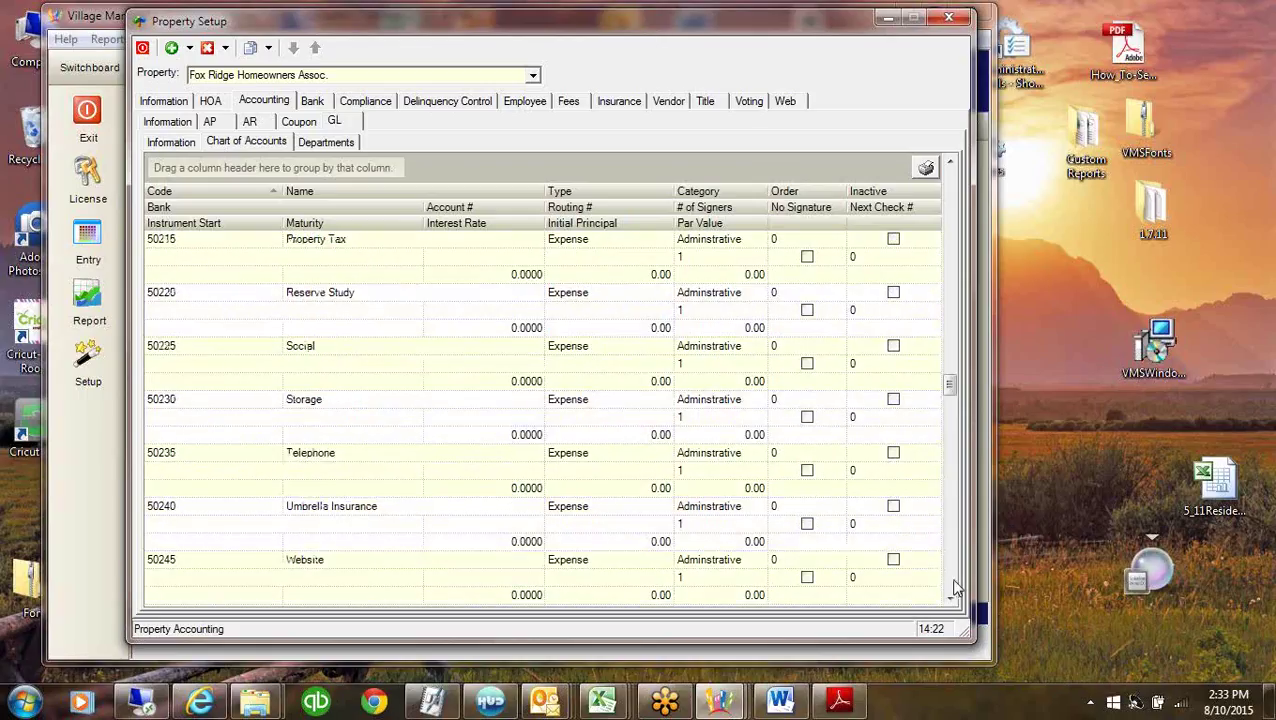
{"action": "left_click", "coordinate": [953, 588]}
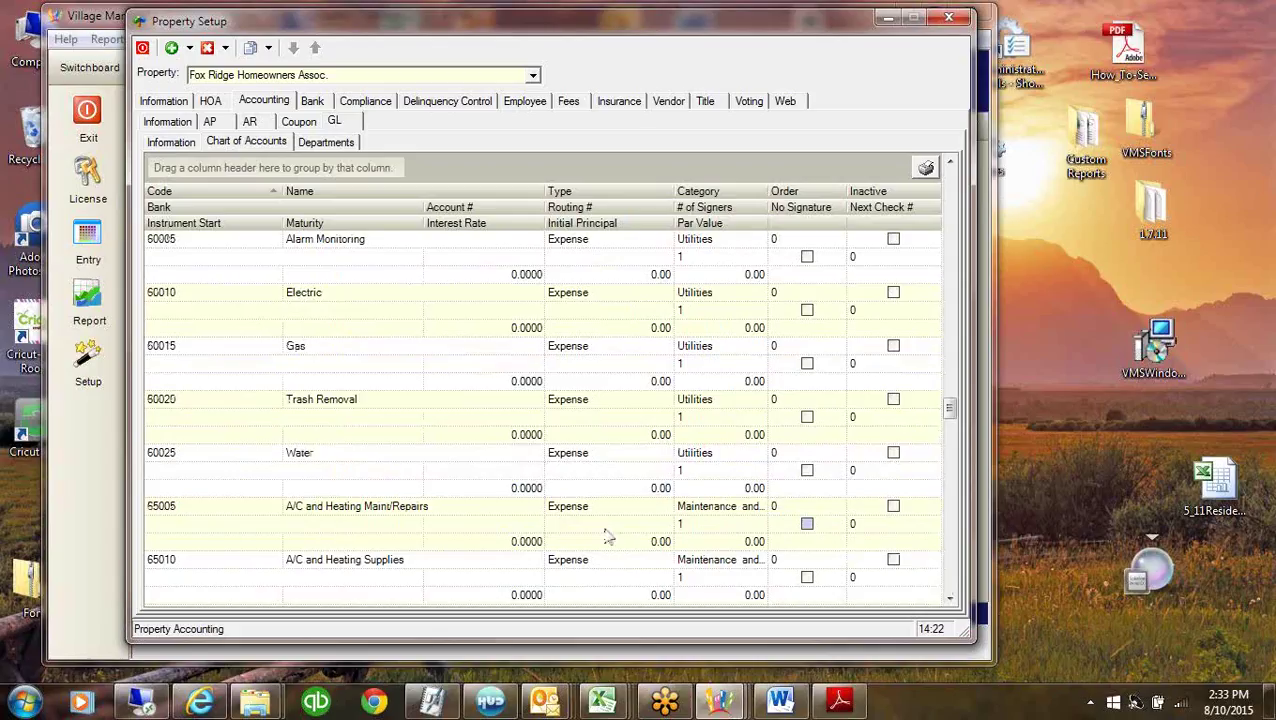
{"action": "left_click", "coordinate": [320, 515]}
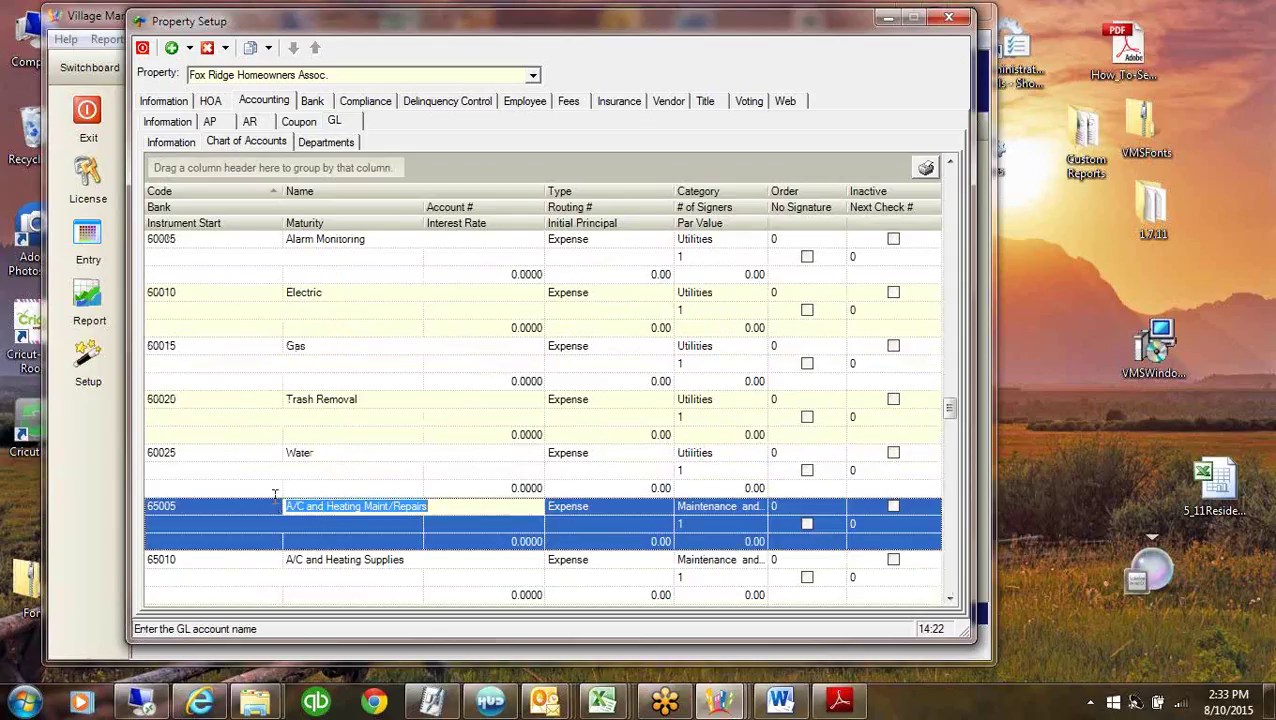
{"action": "left_click", "coordinate": [949, 597]}
{"action": "left_click", "coordinate": [949, 597]}
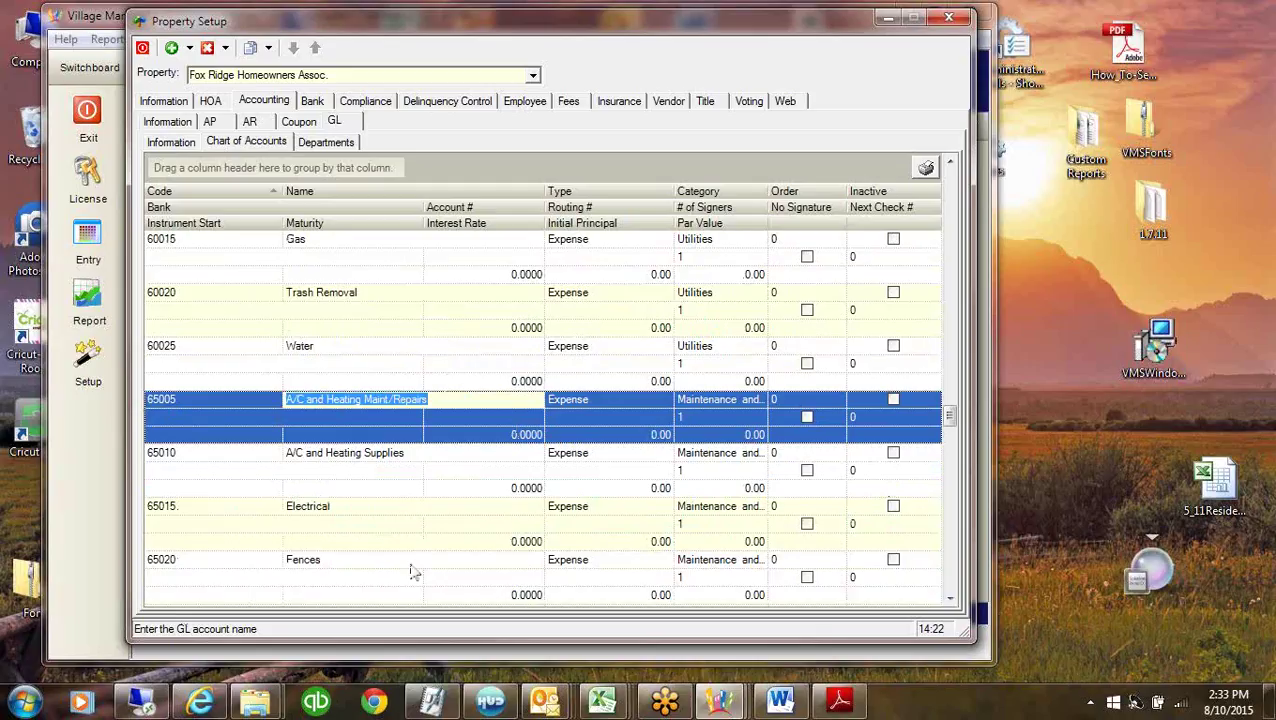
{"action": "left_click", "coordinate": [164, 402]}
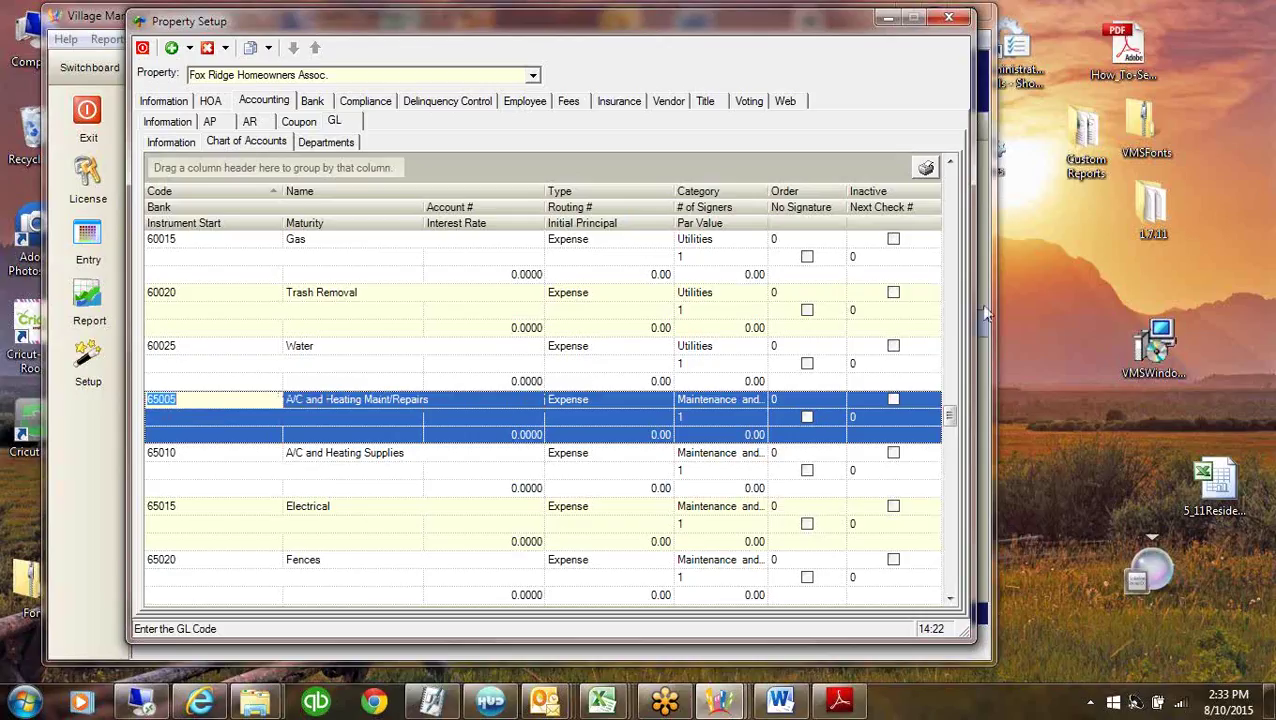
{"action": "left_click_drag", "start_coordinate": [951, 420], "coordinate": [950, 580]}
{"action": "left_click", "coordinate": [191, 562]}
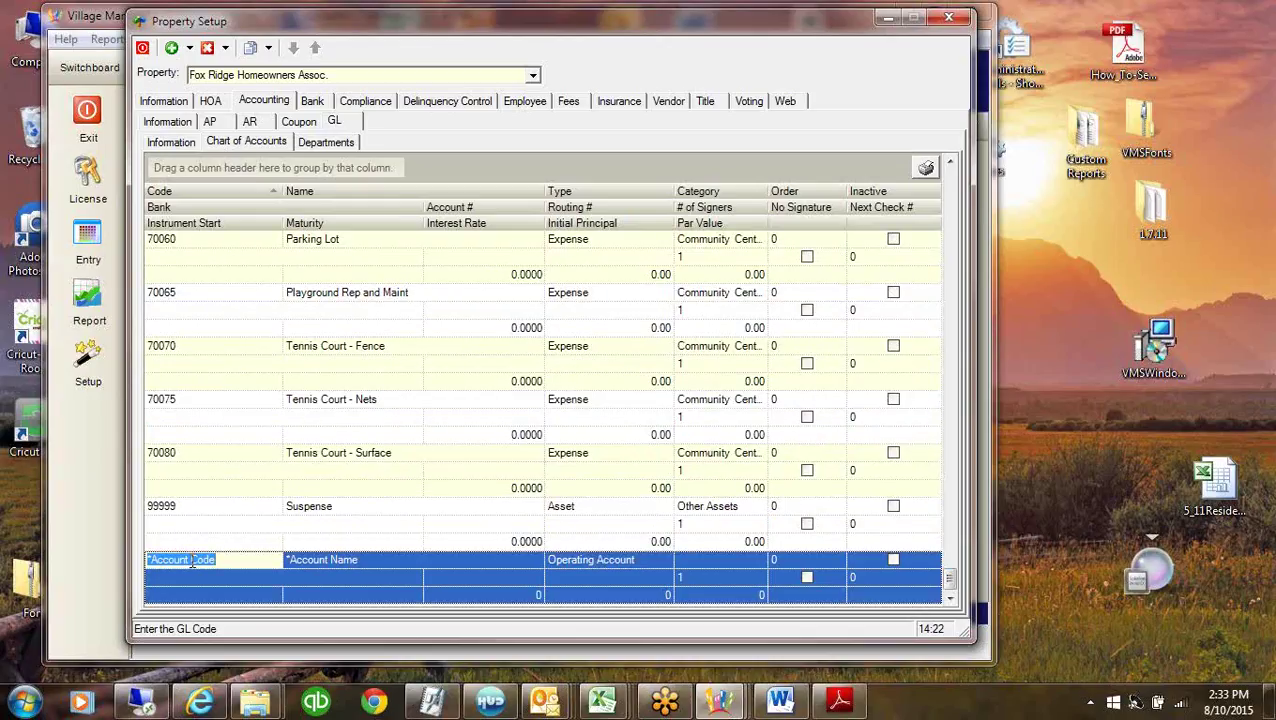
Enter account code 65005-01 in the new row and dismiss the Tennis Court - Surface menu.
{"action": "type", "text": "63"}
{"action": "type", "text": "00"}
{"action": "type", "text": "5"}
{"action": "type", "text": "-01"}
{"action": "key", "text": "Tab"}
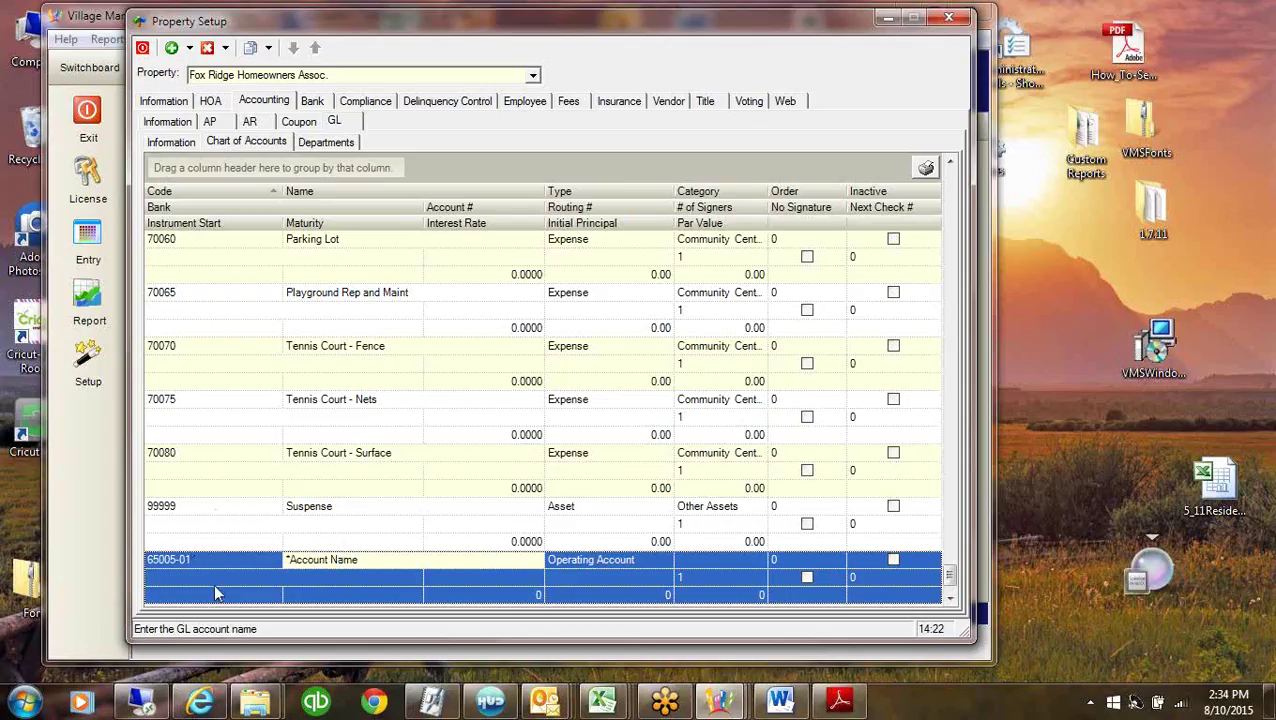
{"action": "right_click", "coordinate": [222, 527]}
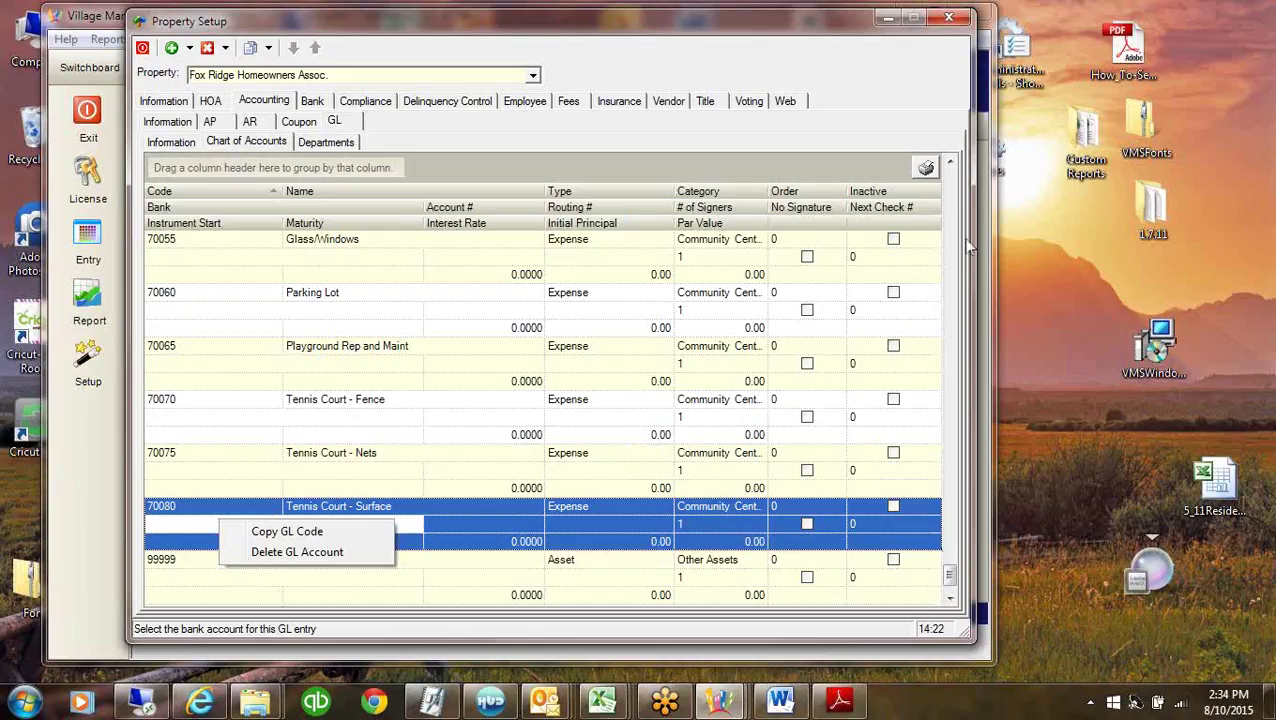
{"action": "left_click", "coordinate": [956, 208]}
Scroll back up the grid and select the code of 60005 Alarm Monitoring.
{"action": "left_click", "coordinate": [956, 208]}
{"action": "left_click", "coordinate": [956, 208]}
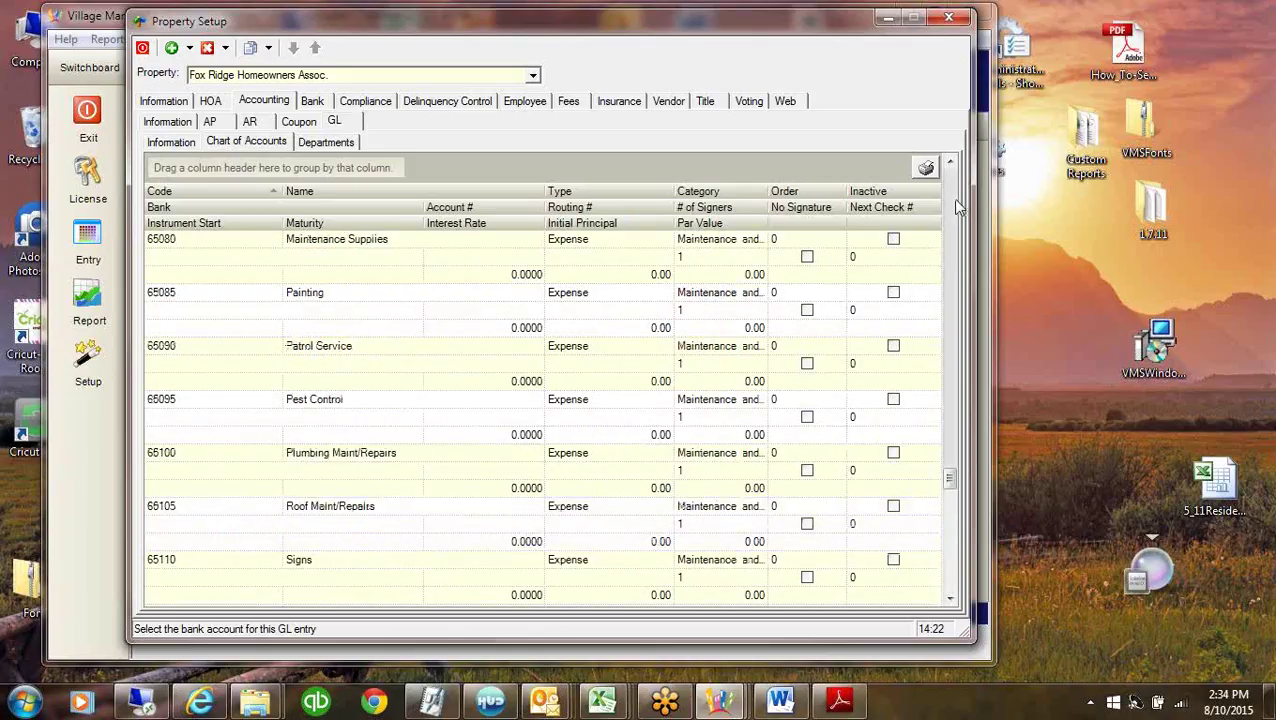
{"action": "left_click", "coordinate": [956, 208]}
{"action": "left_click", "coordinate": [956, 208]}
{"action": "left_click", "coordinate": [956, 208]}
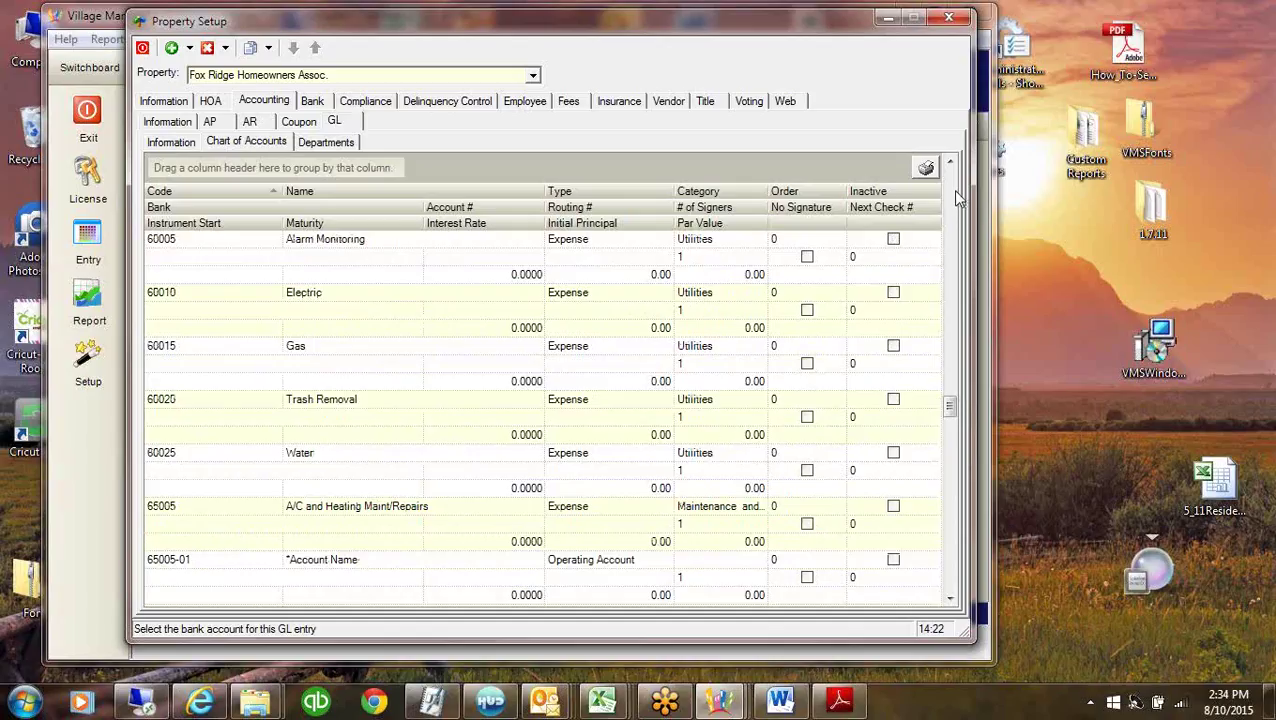
{"action": "left_click", "coordinate": [950, 163]}
{"action": "left_click", "coordinate": [950, 163]}
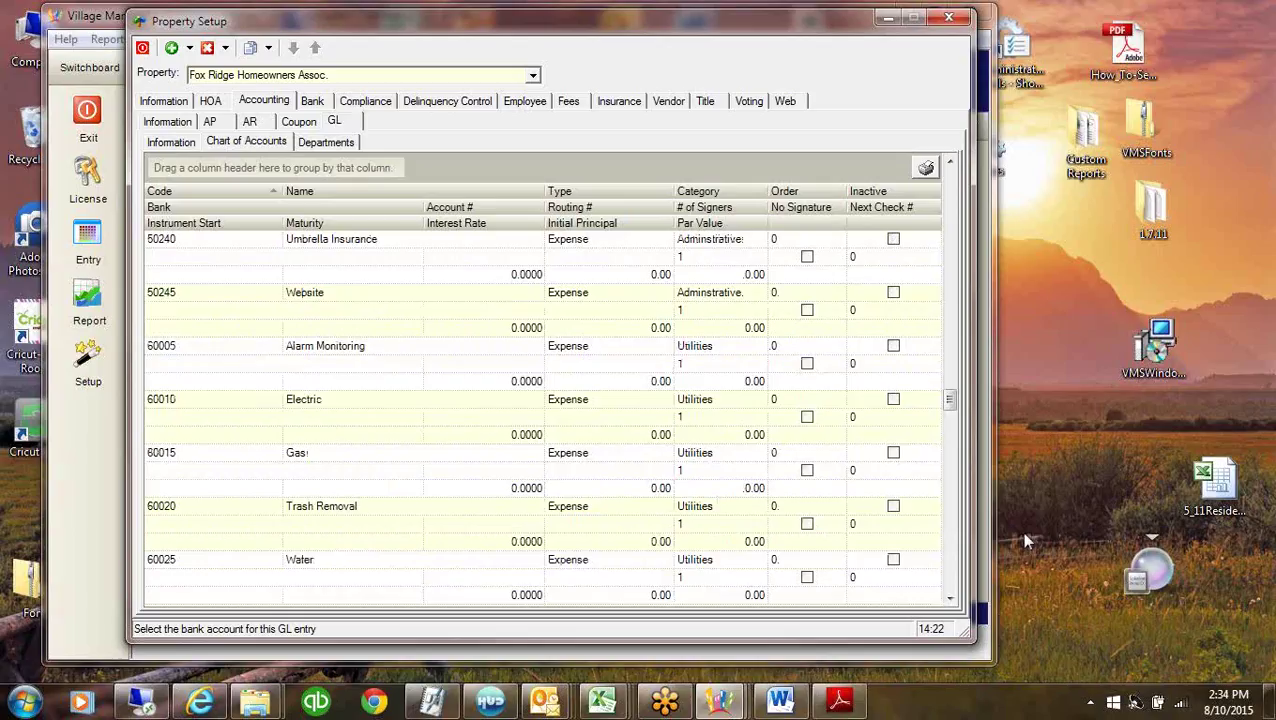
{"action": "left_click", "coordinate": [182, 345]}
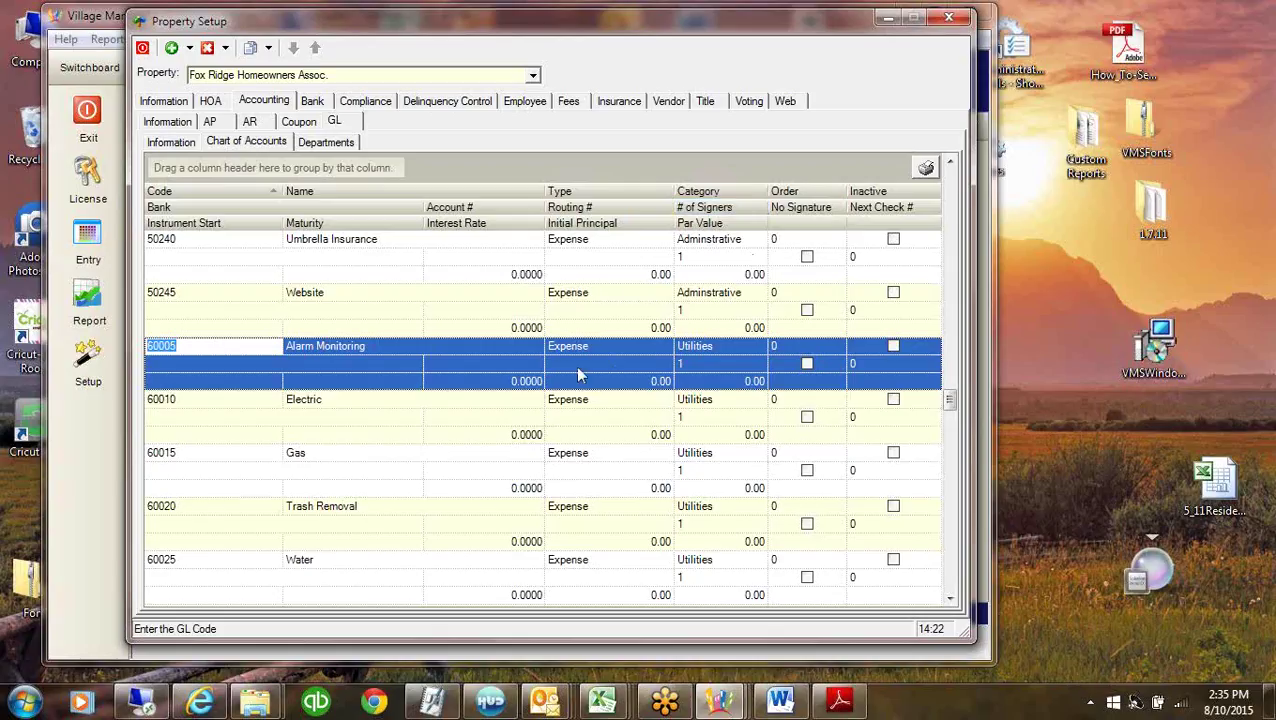
Show the Information page, then browse the Accounting General and Accounts Payable settings.
{"action": "left_click", "coordinate": [163, 101]}
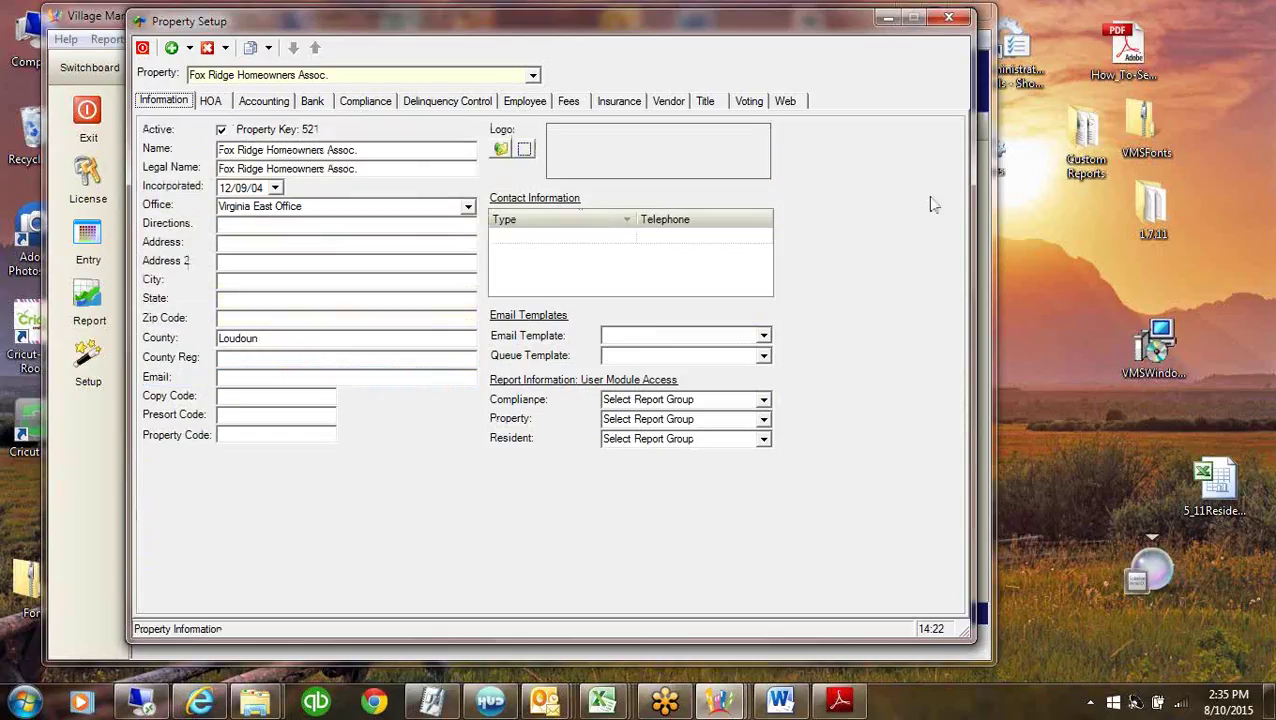
{"action": "left_click", "coordinate": [189, 48]}
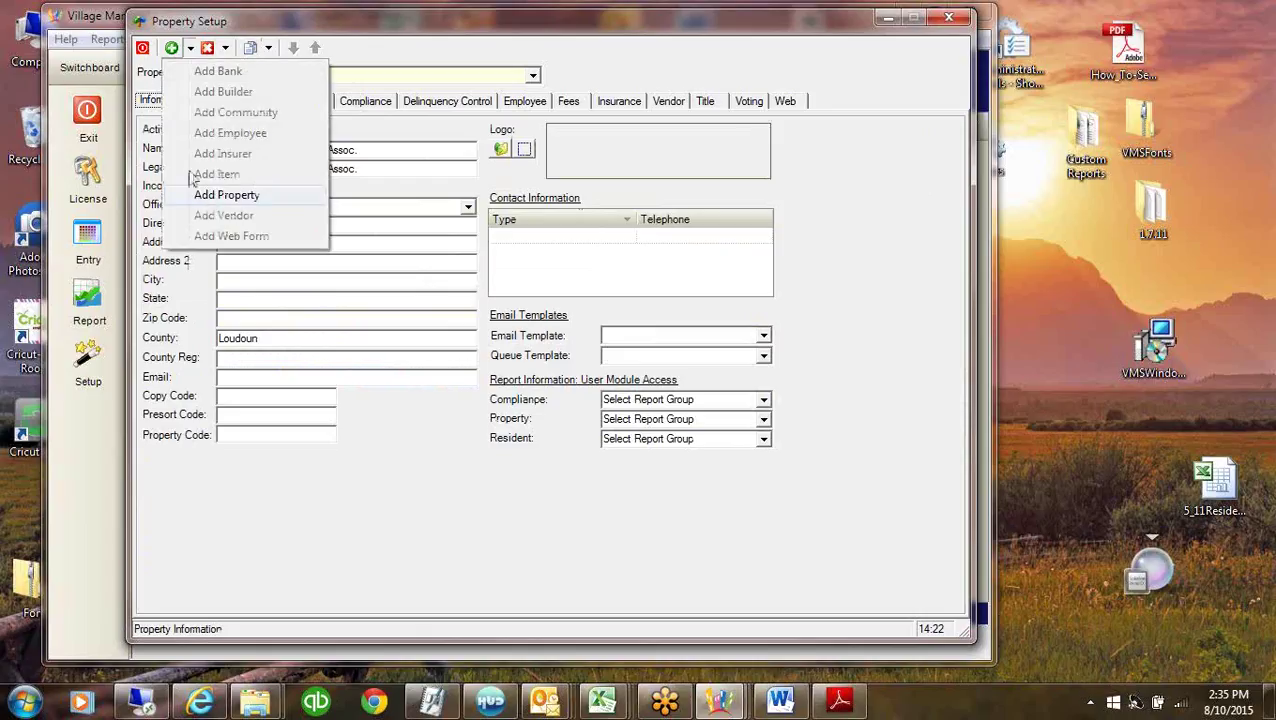
{"action": "left_click", "coordinate": [150, 108]}
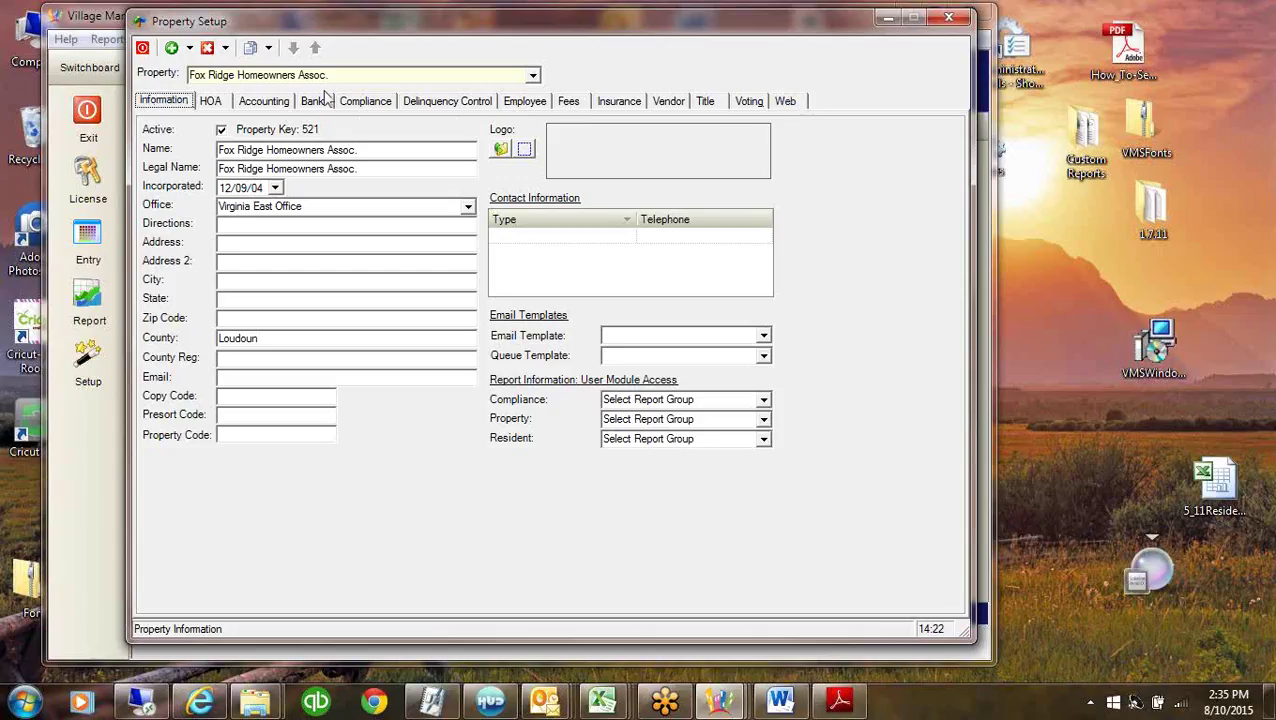
{"action": "left_click", "coordinate": [262, 104]}
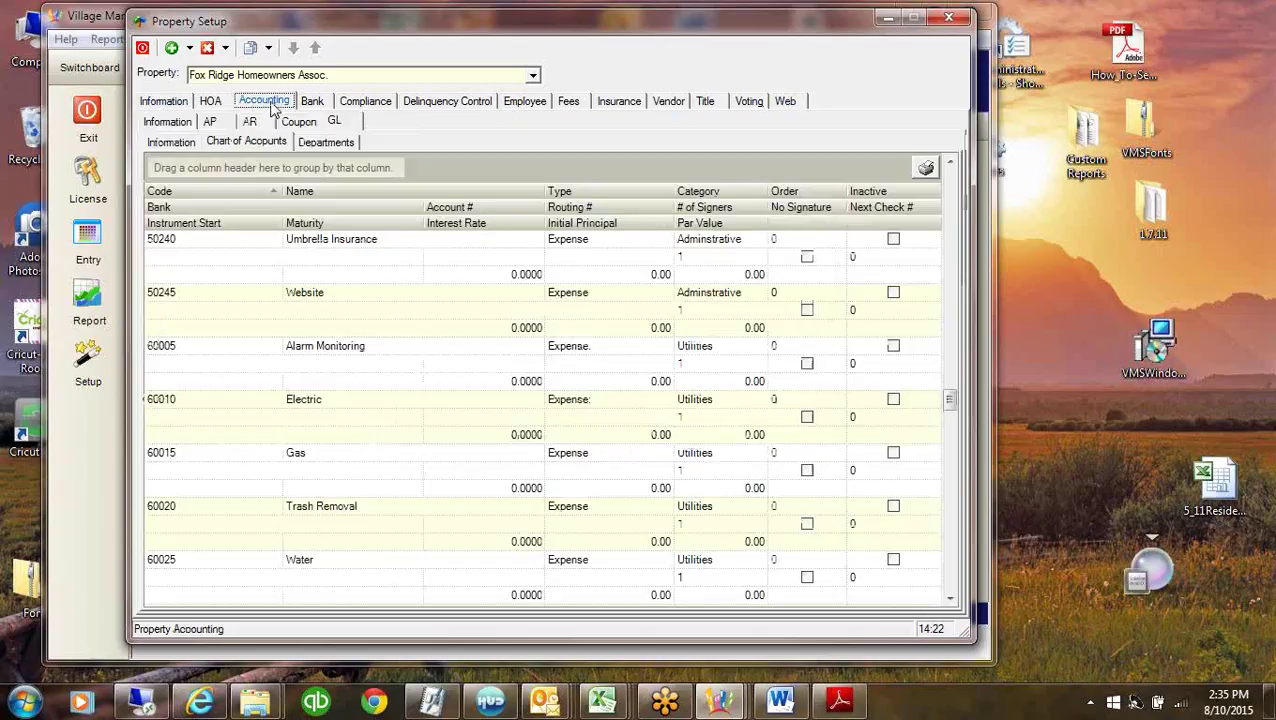
{"action": "left_click", "coordinate": [162, 121]}
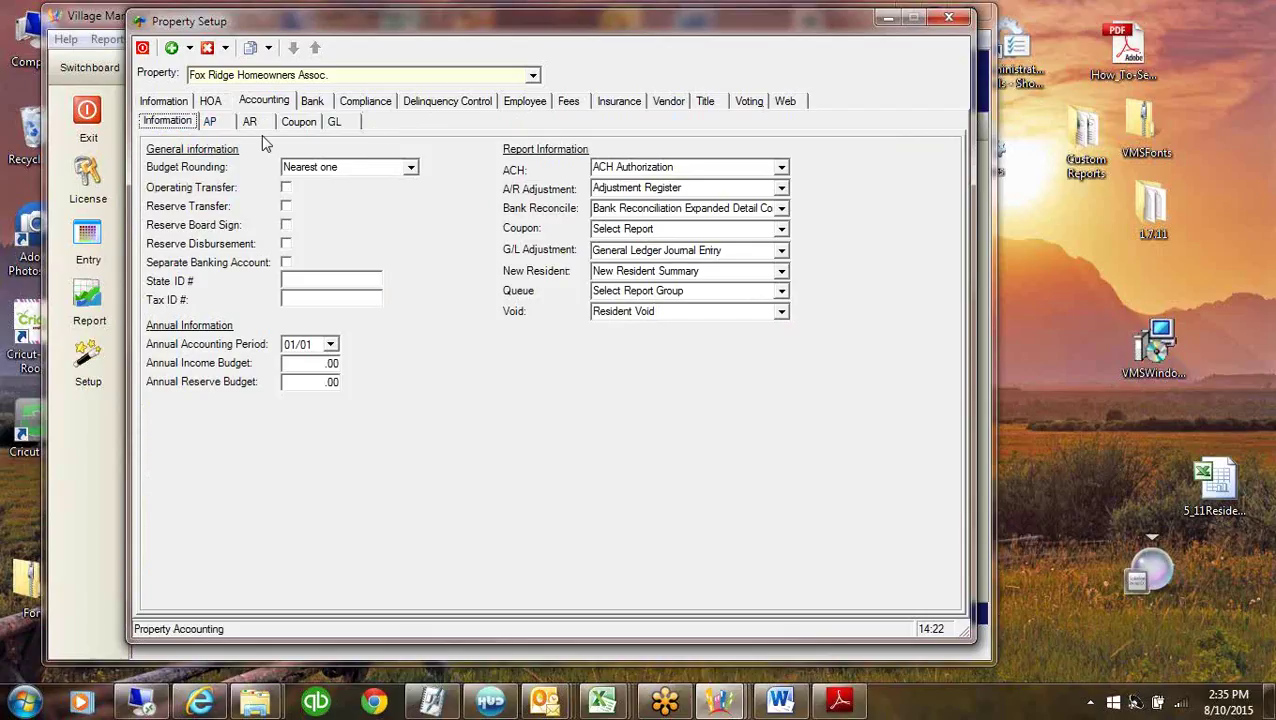
{"action": "left_click", "coordinate": [216, 125]}
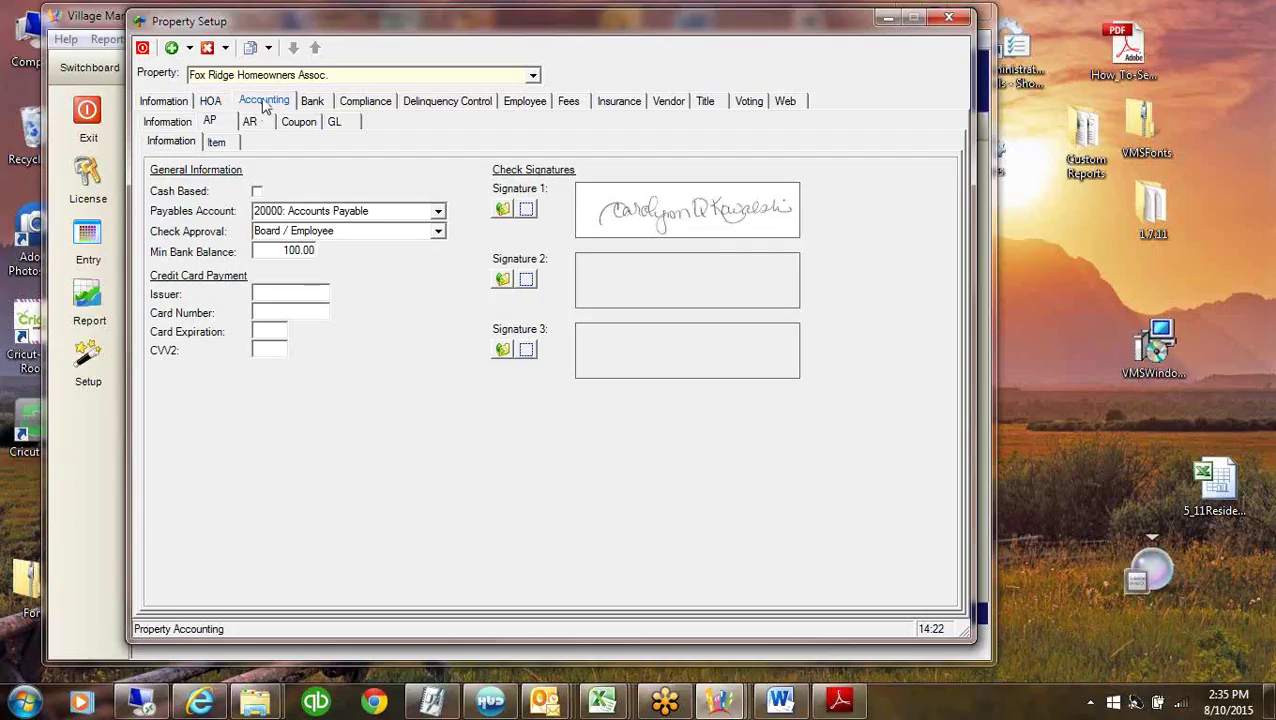
{"action": "left_click", "coordinate": [167, 122]}
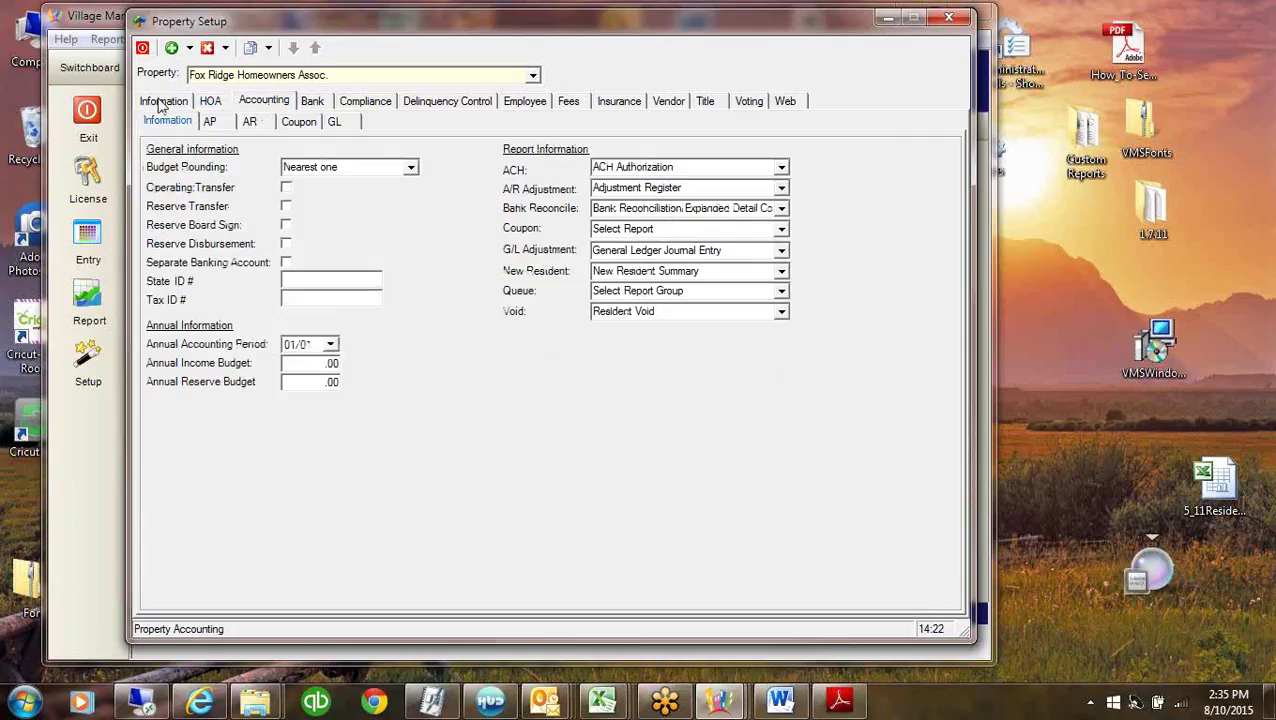
Return to Fox Ridge's general Information page and bring up the Add options list.
{"action": "left_click", "coordinate": [190, 49]}
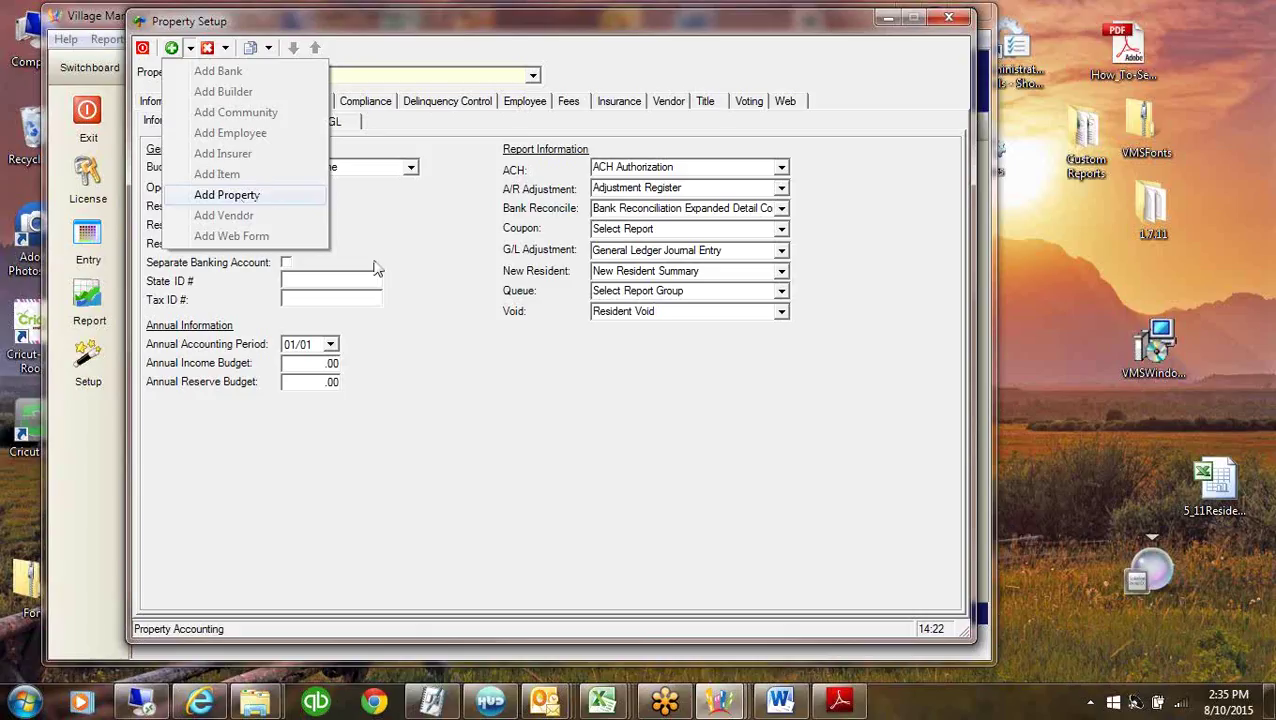
{"action": "left_click", "coordinate": [507, 436]}
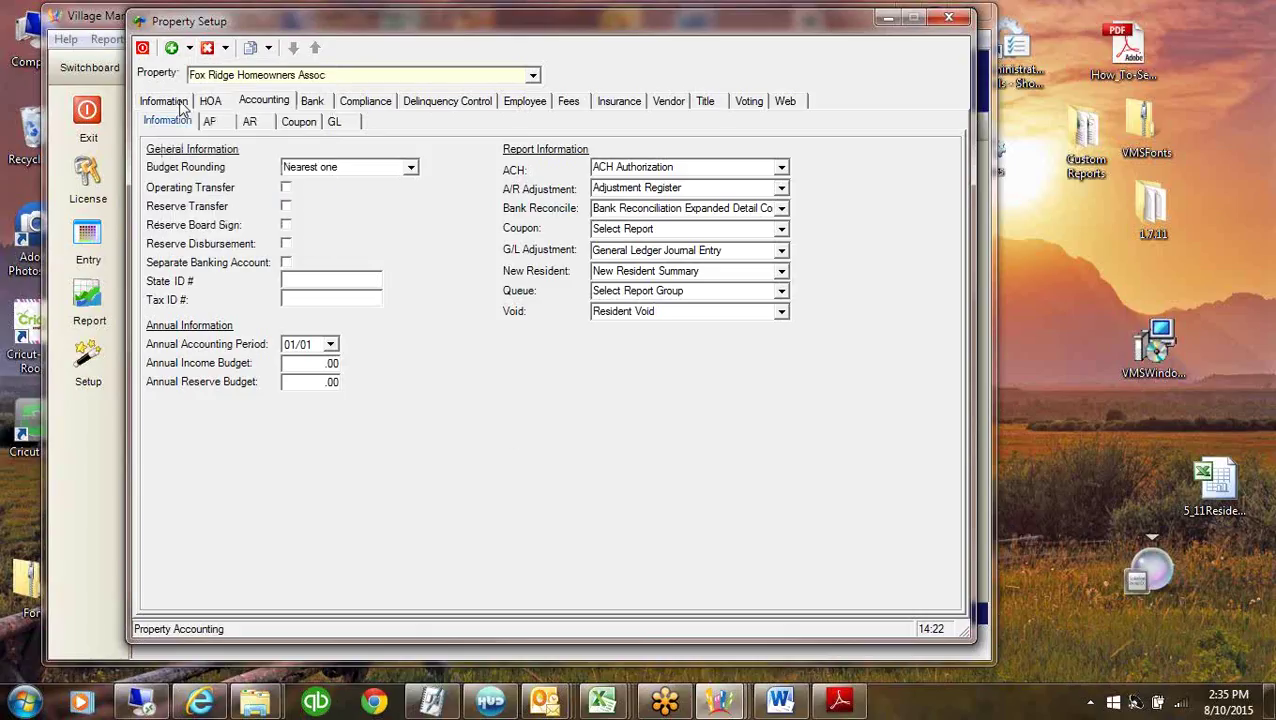
{"action": "left_click", "coordinate": [170, 102]}
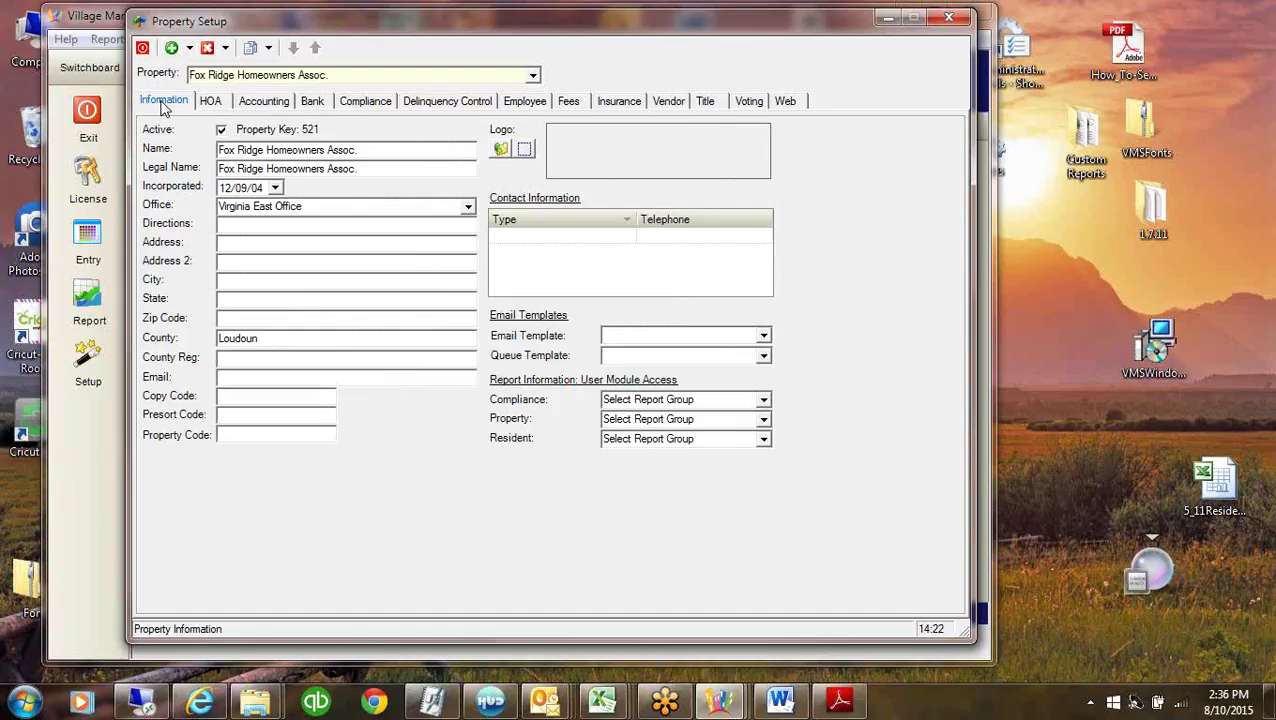
{"action": "left_click", "coordinate": [189, 48]}
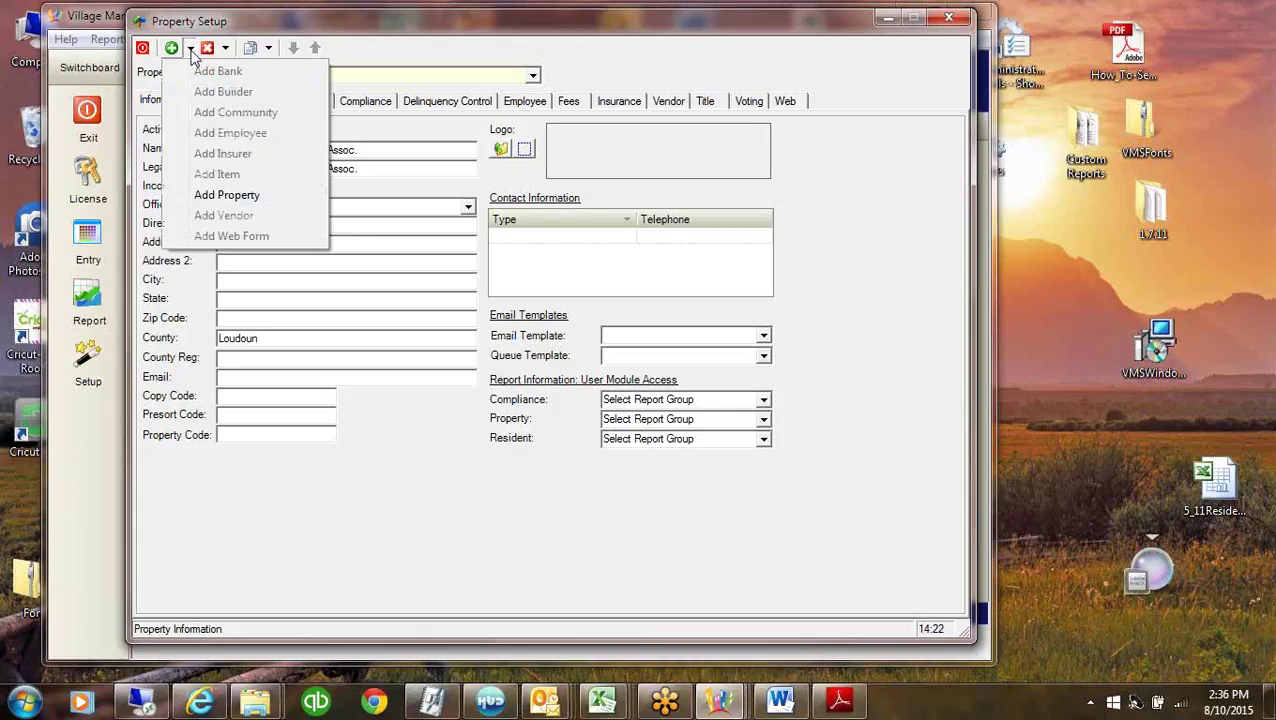
Add a new property with company name *Template and company type HOA.
{"action": "left_click", "coordinate": [237, 195]}
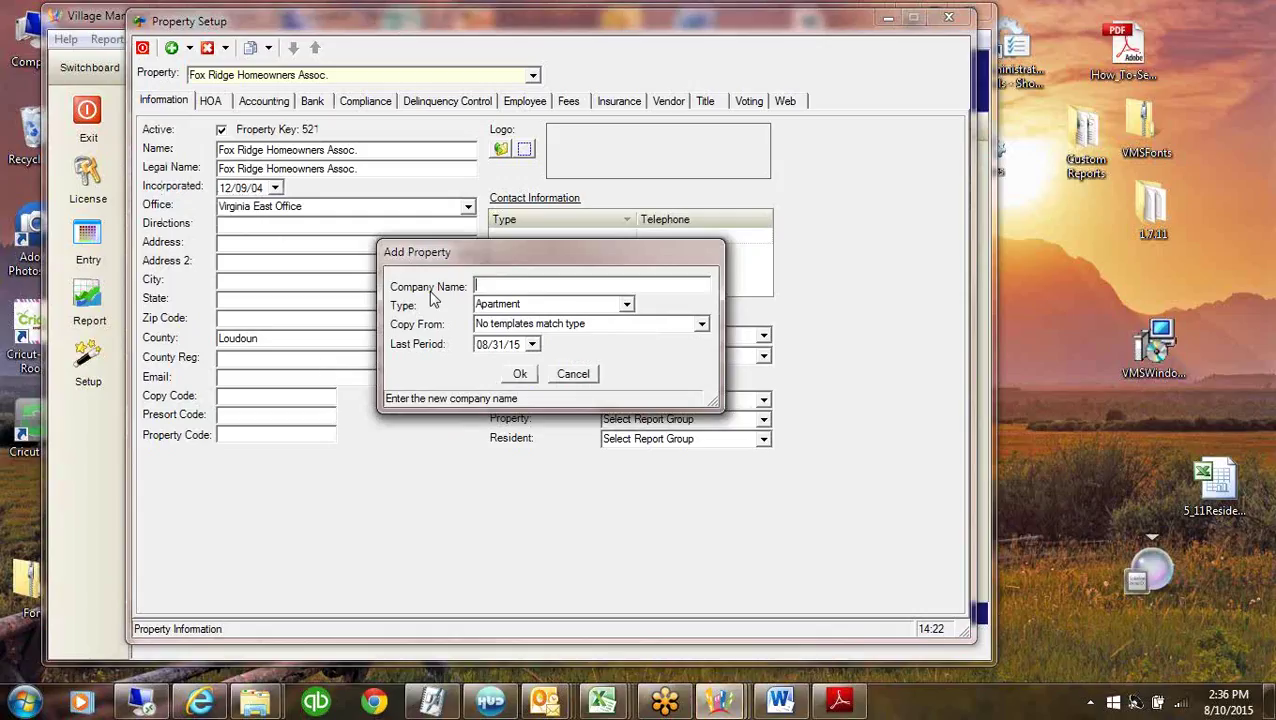
{"action": "type", "text": "\"Template"}
{"action": "key", "text": "Tab"}
{"action": "left_click", "coordinate": [626, 306]}
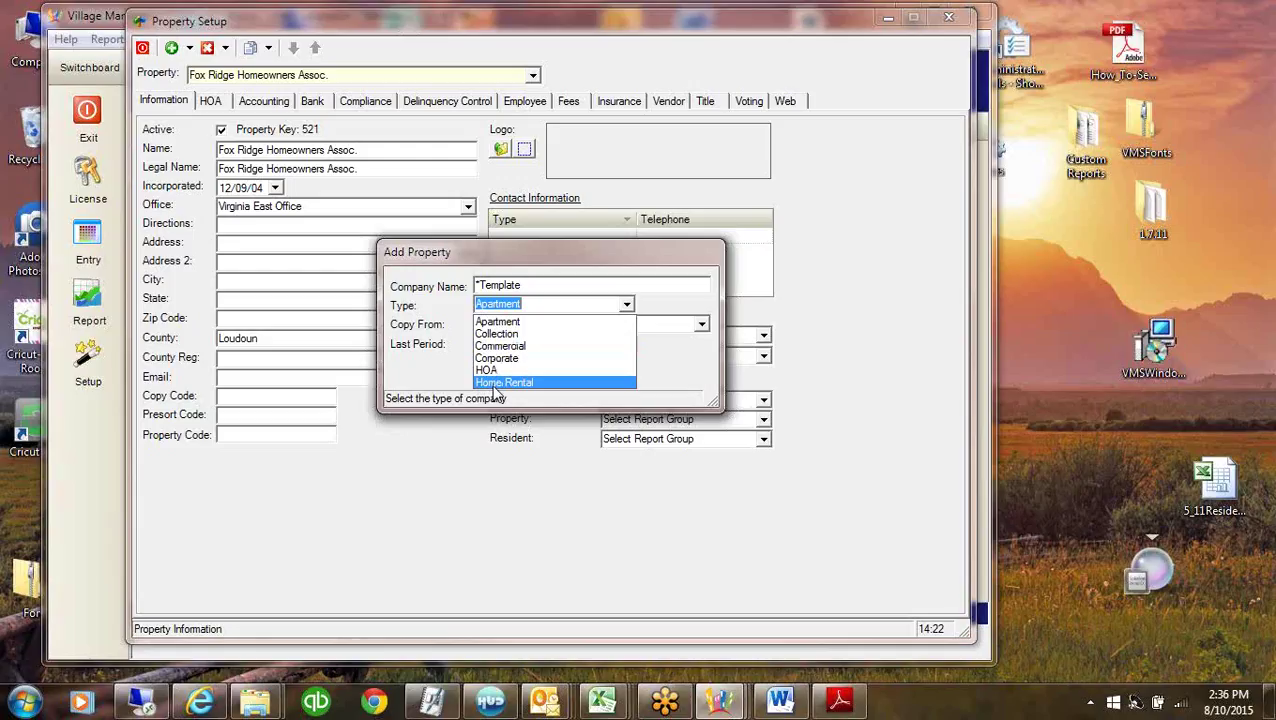
{"action": "left_click", "coordinate": [500, 370]}
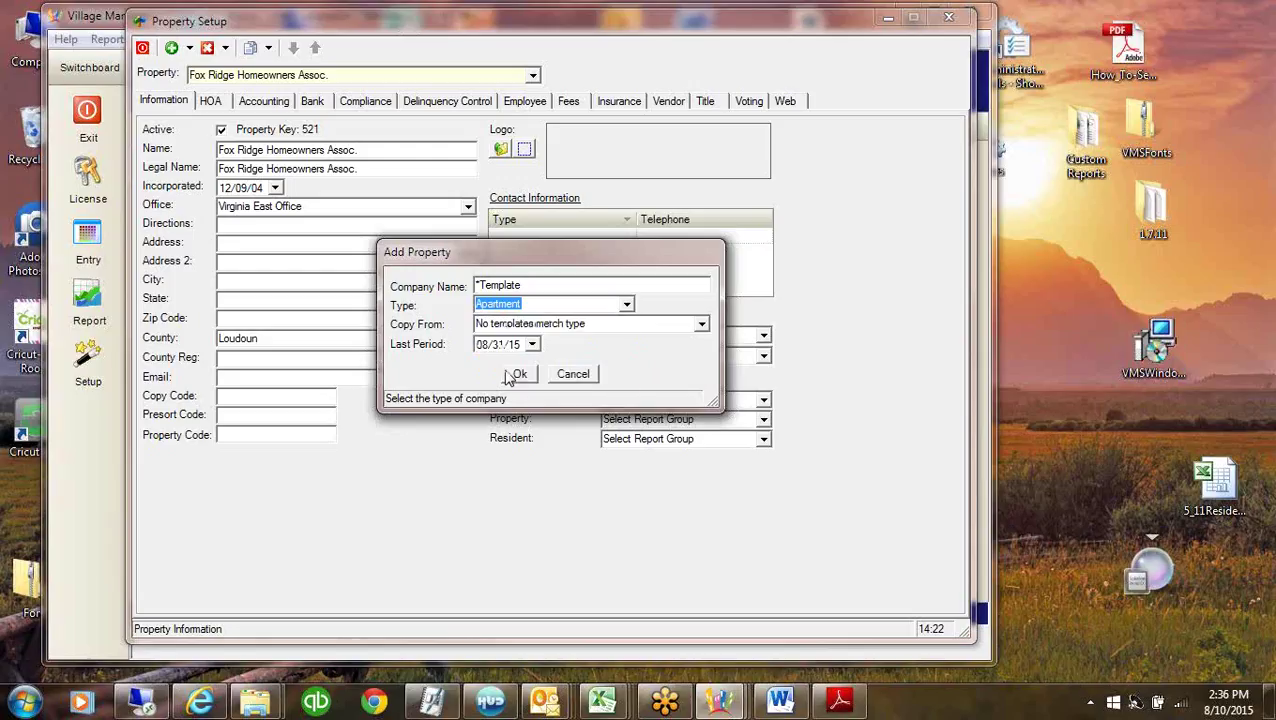
{"action": "left_click", "coordinate": [626, 328]}
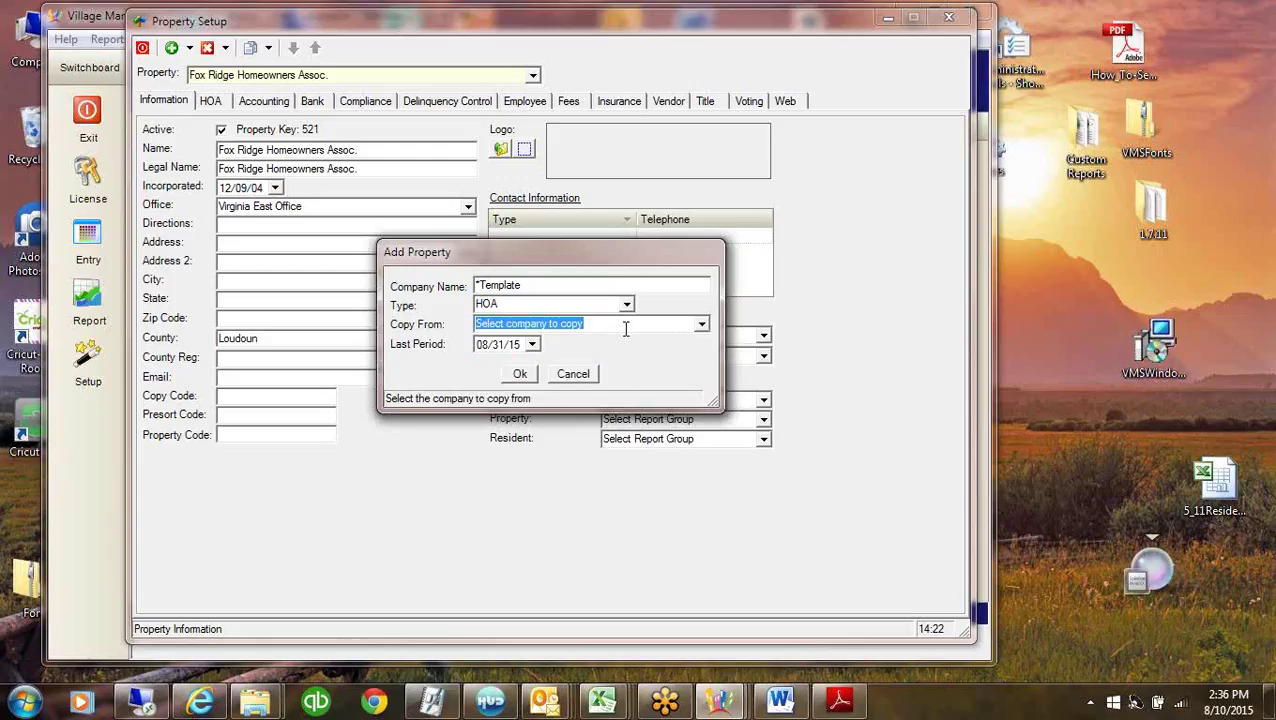
{"action": "left_click", "coordinate": [701, 324]}
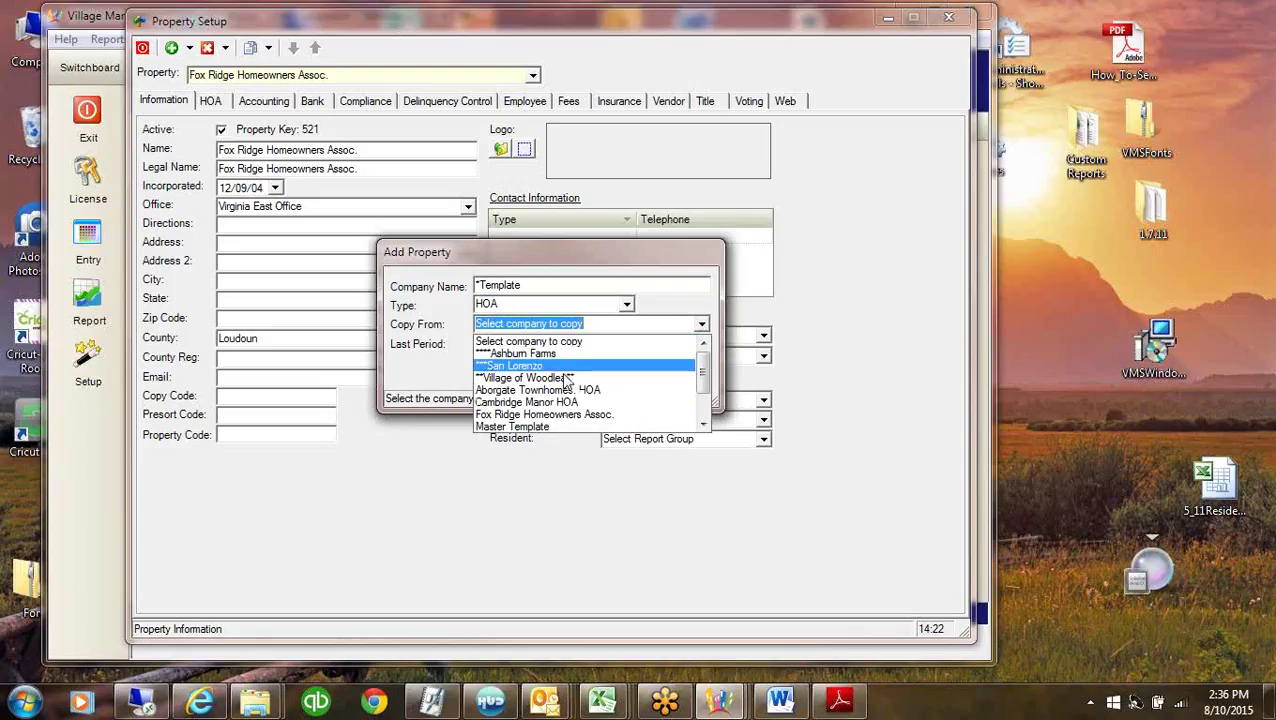
Copy the new property from Village of Woodlea with last period 07/31/15.
{"action": "left_click", "coordinate": [550, 377]}
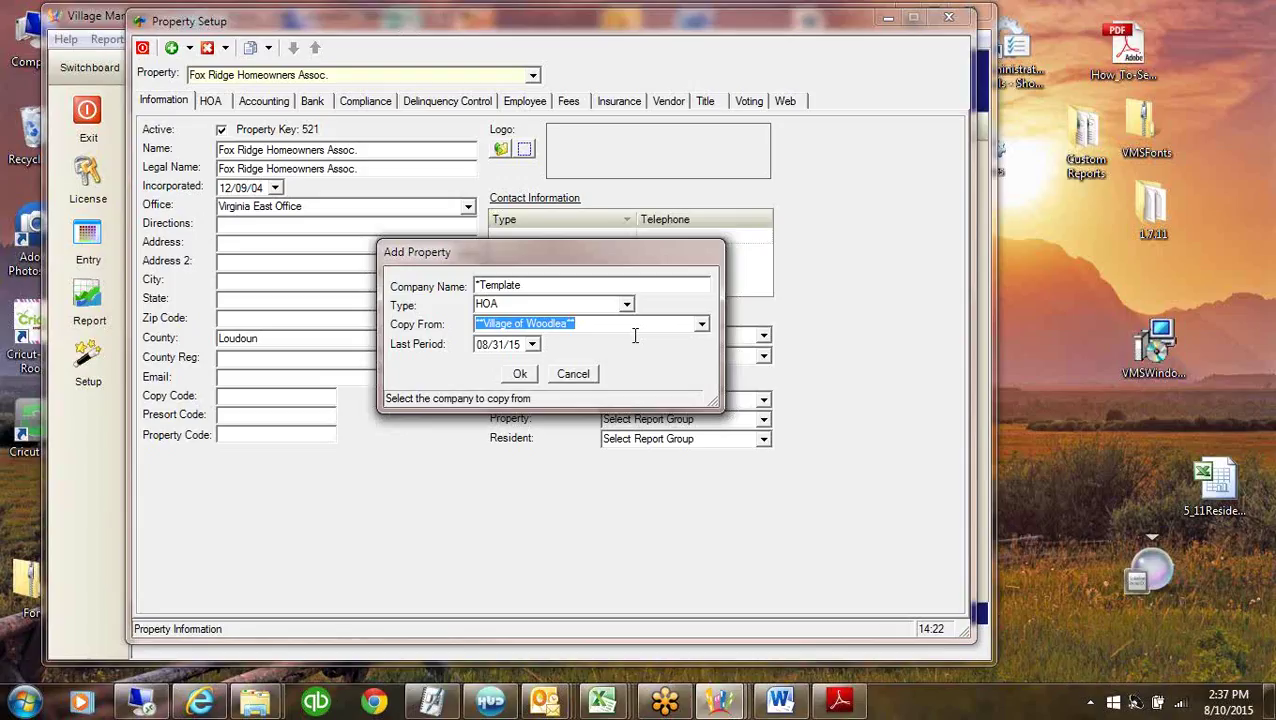
{"action": "left_click", "coordinate": [497, 344]}
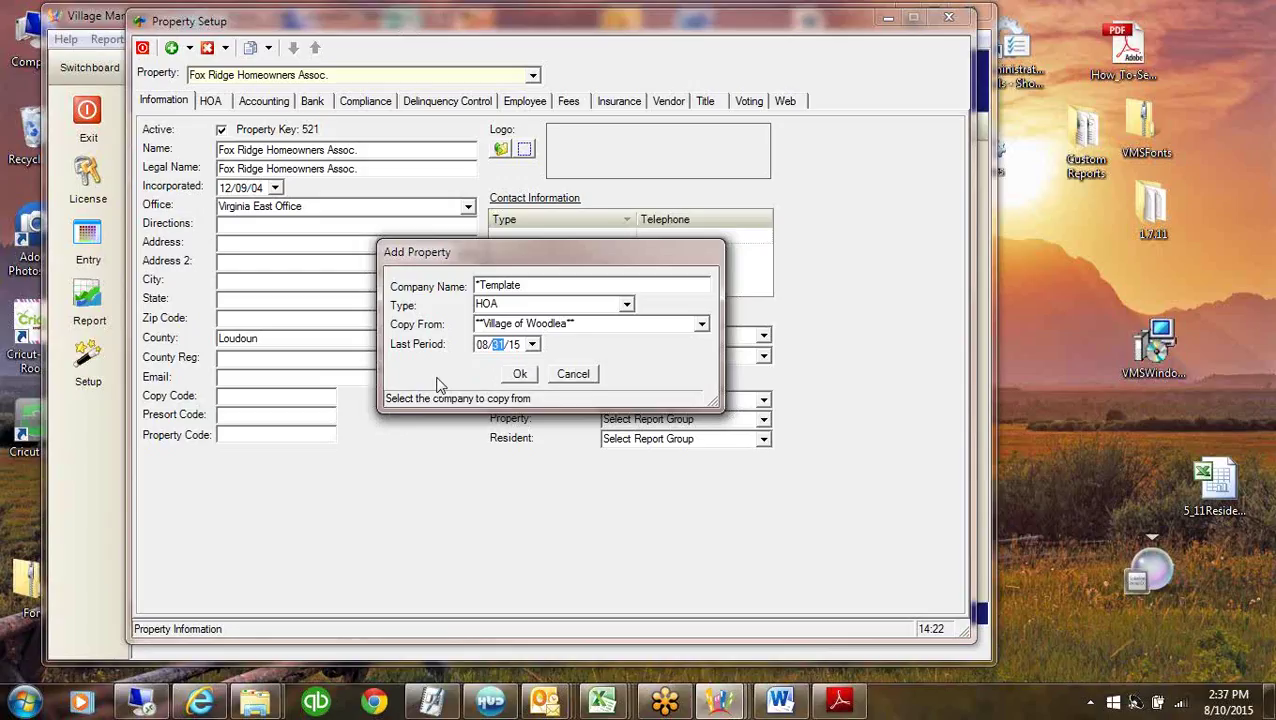
{"action": "left_click", "coordinate": [532, 344]}
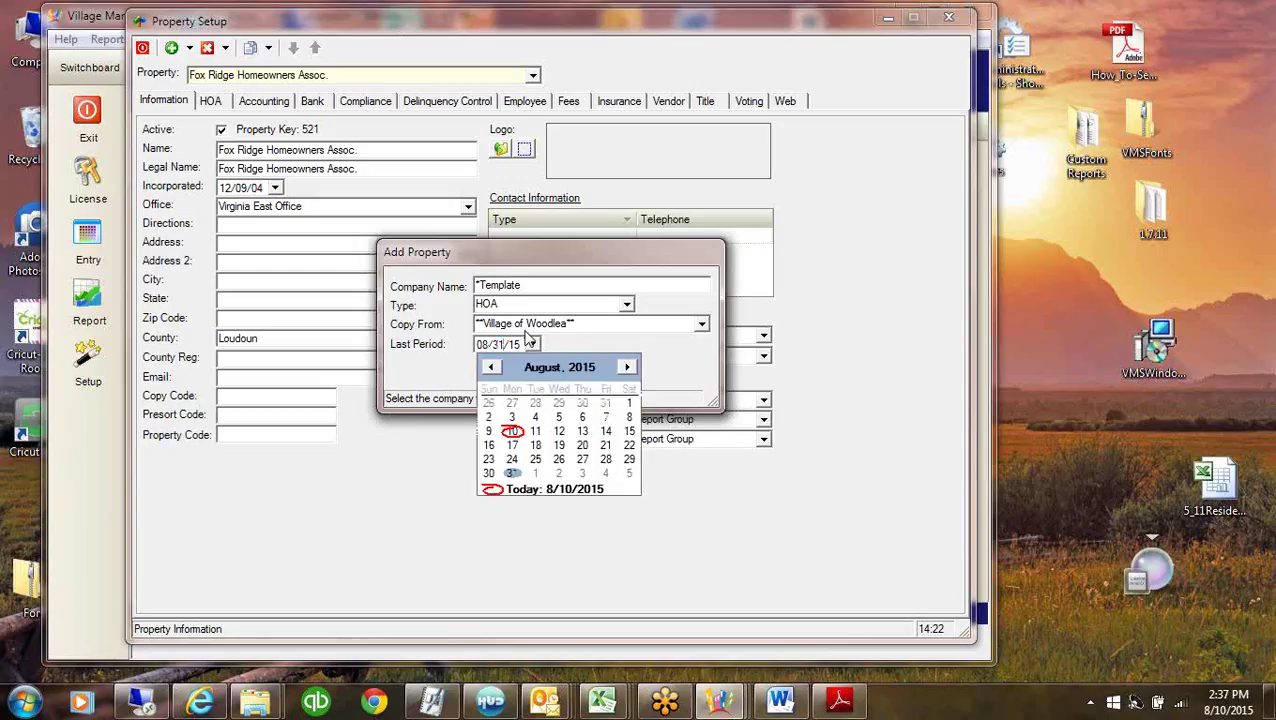
{"action": "left_click", "coordinate": [605, 403]}
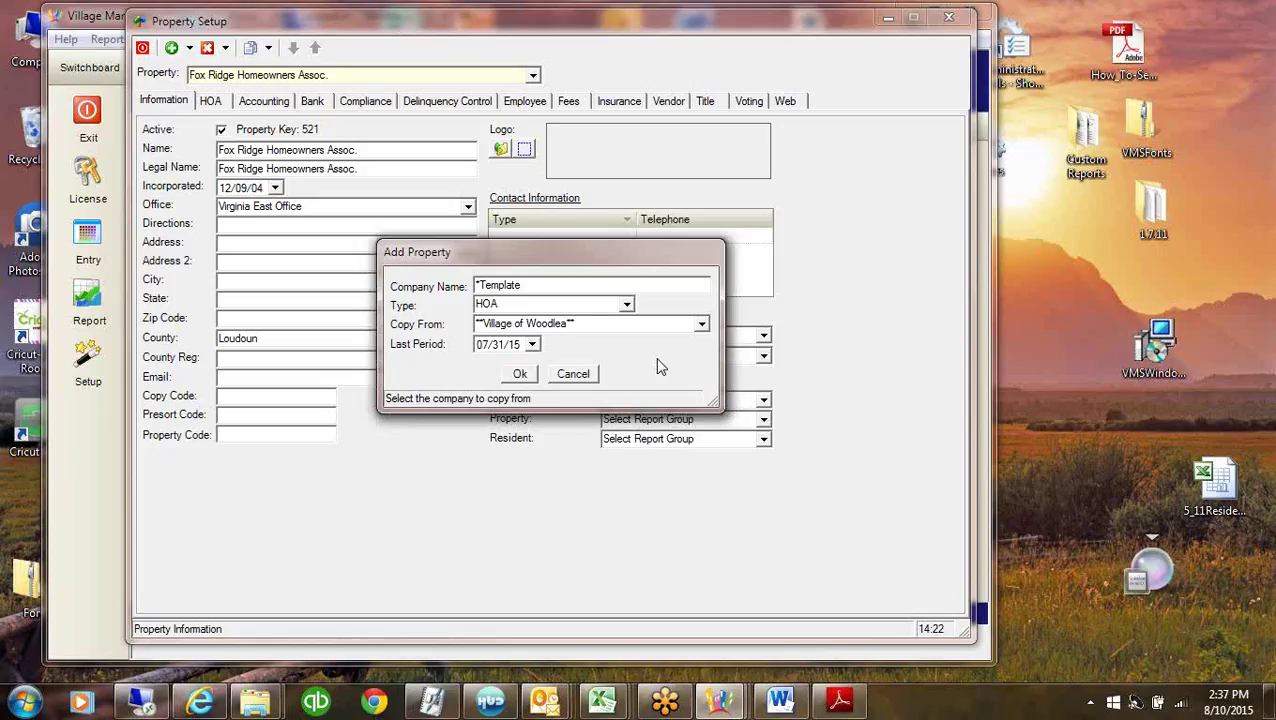
Accept the new *Template property settings and toggle the Vendor Definition copy checkbox off and on.
{"action": "left_click", "coordinate": [518, 374]}
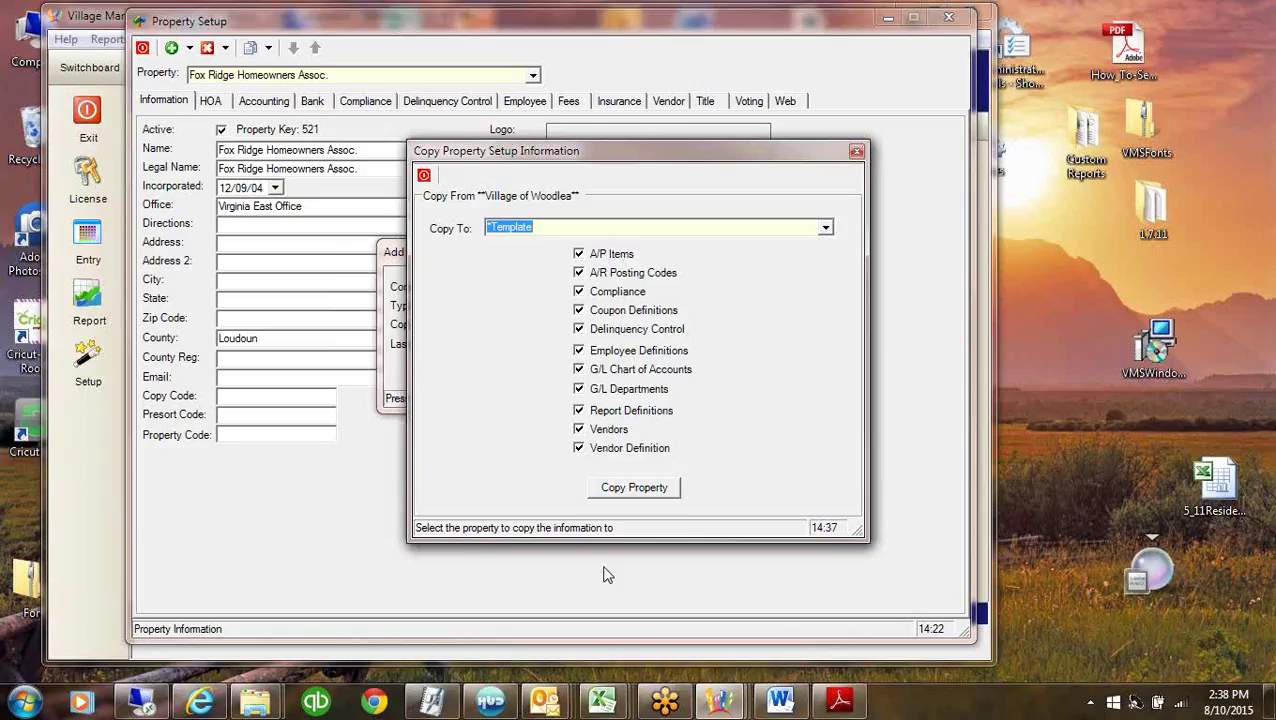
{"action": "left_click", "coordinate": [578, 449]}
{"action": "left_click", "coordinate": [578, 449]}
Set the A/P Items through Vendor Definition copy options and copy Woodlea's setup into *Template.
{"action": "left_click", "coordinate": [579, 254]}
{"action": "left_click", "coordinate": [579, 273]}
{"action": "left_click", "coordinate": [579, 291]}
{"action": "left_click", "coordinate": [579, 310]}
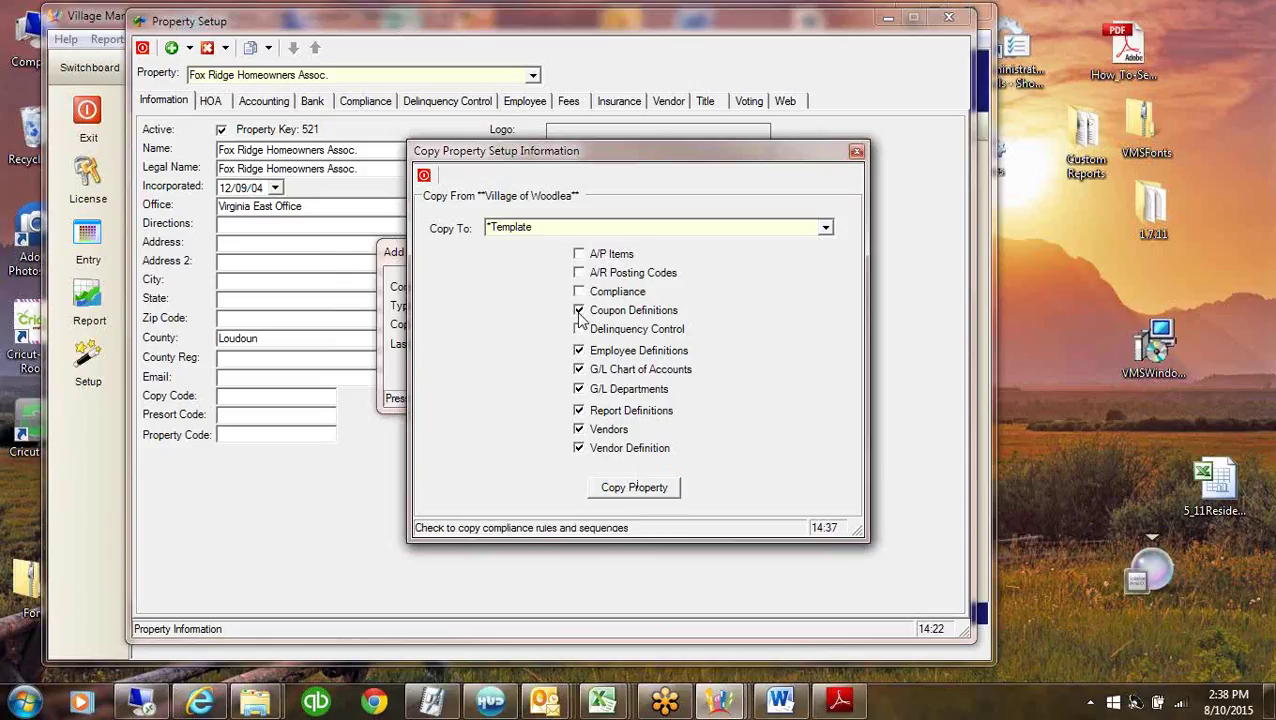
{"action": "left_click", "coordinate": [579, 329]}
{"action": "left_click", "coordinate": [579, 350]}
{"action": "left_click", "coordinate": [579, 369]}
{"action": "left_click", "coordinate": [579, 389]}
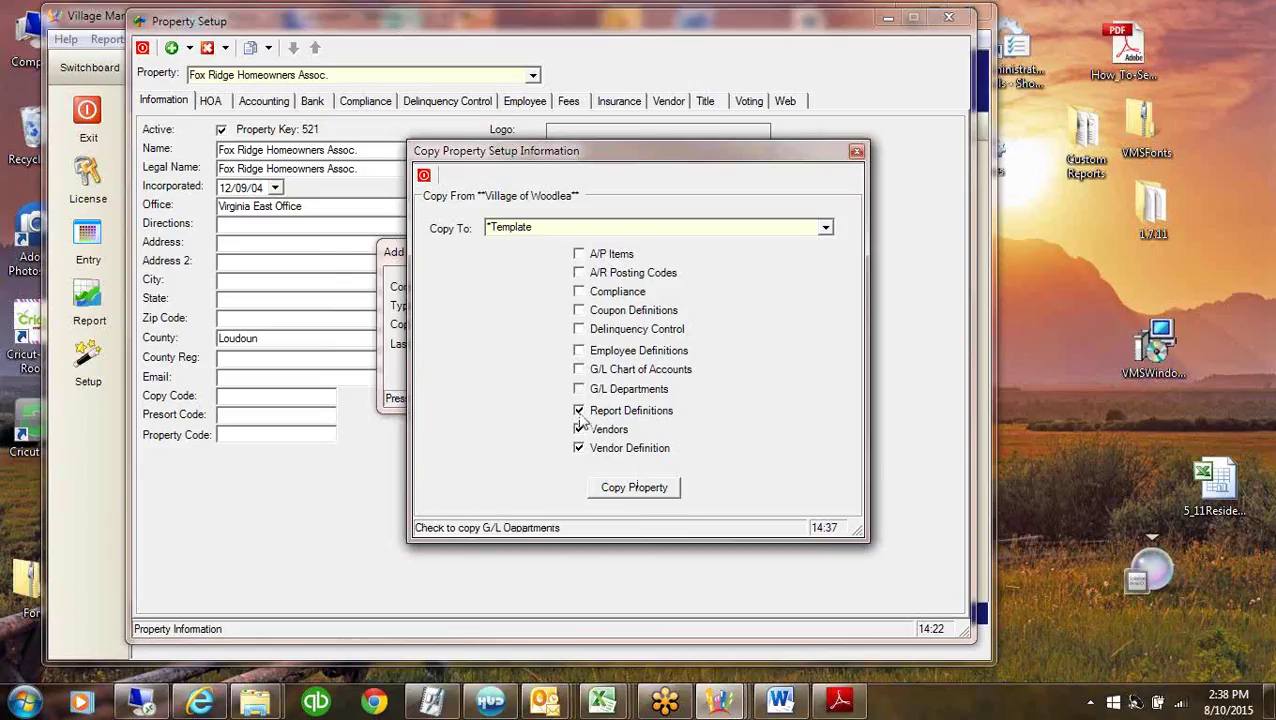
{"action": "left_click", "coordinate": [579, 410]}
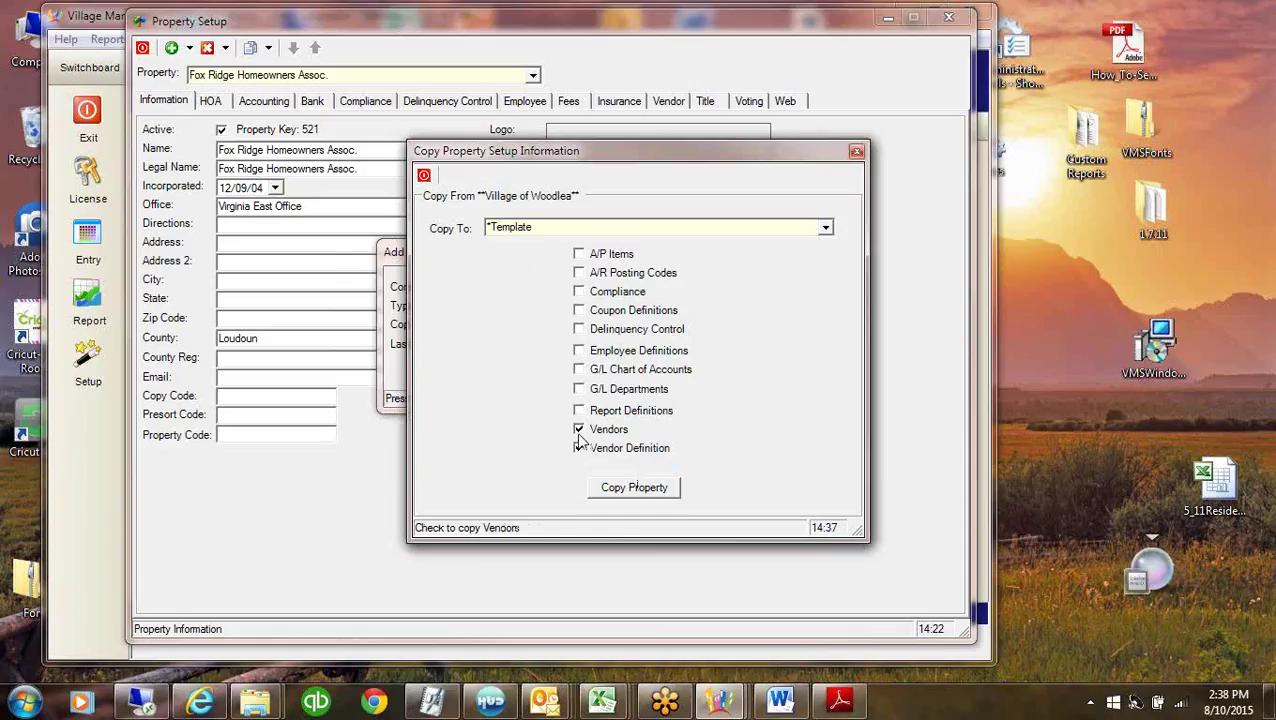
{"action": "left_click", "coordinate": [579, 429]}
{"action": "left_click", "coordinate": [579, 449]}
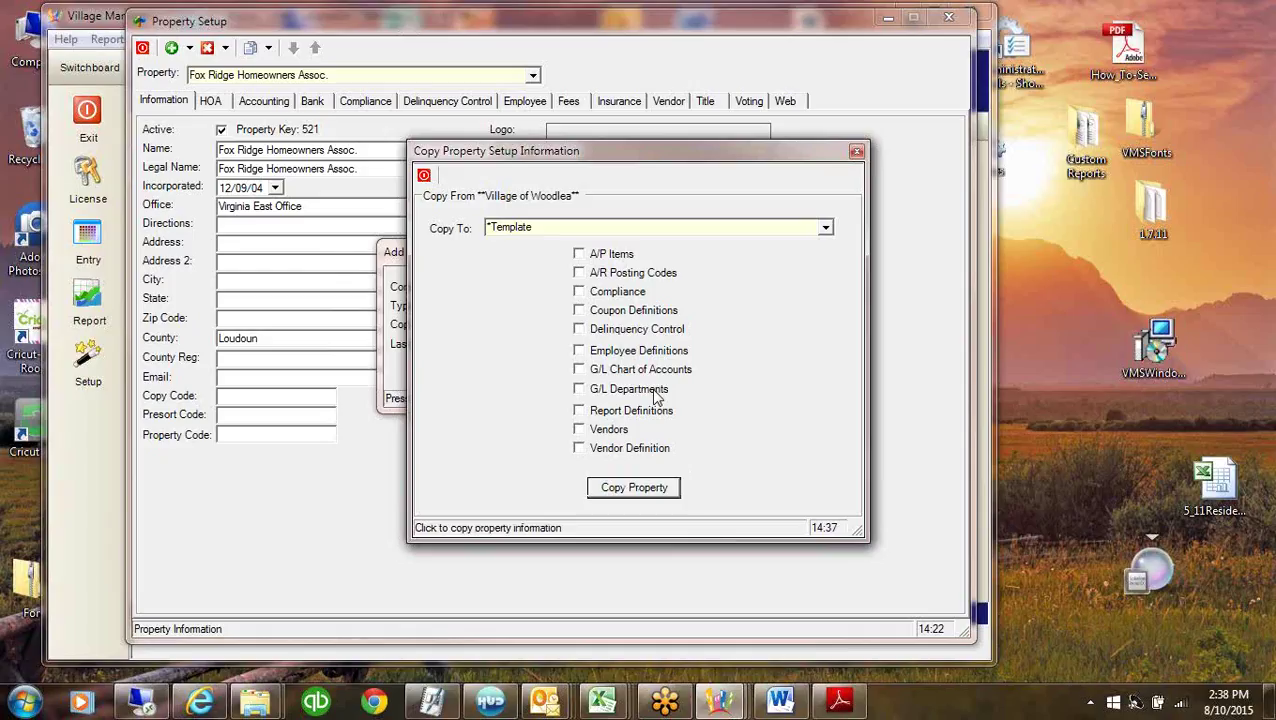
{"action": "key", "text": "Return"}
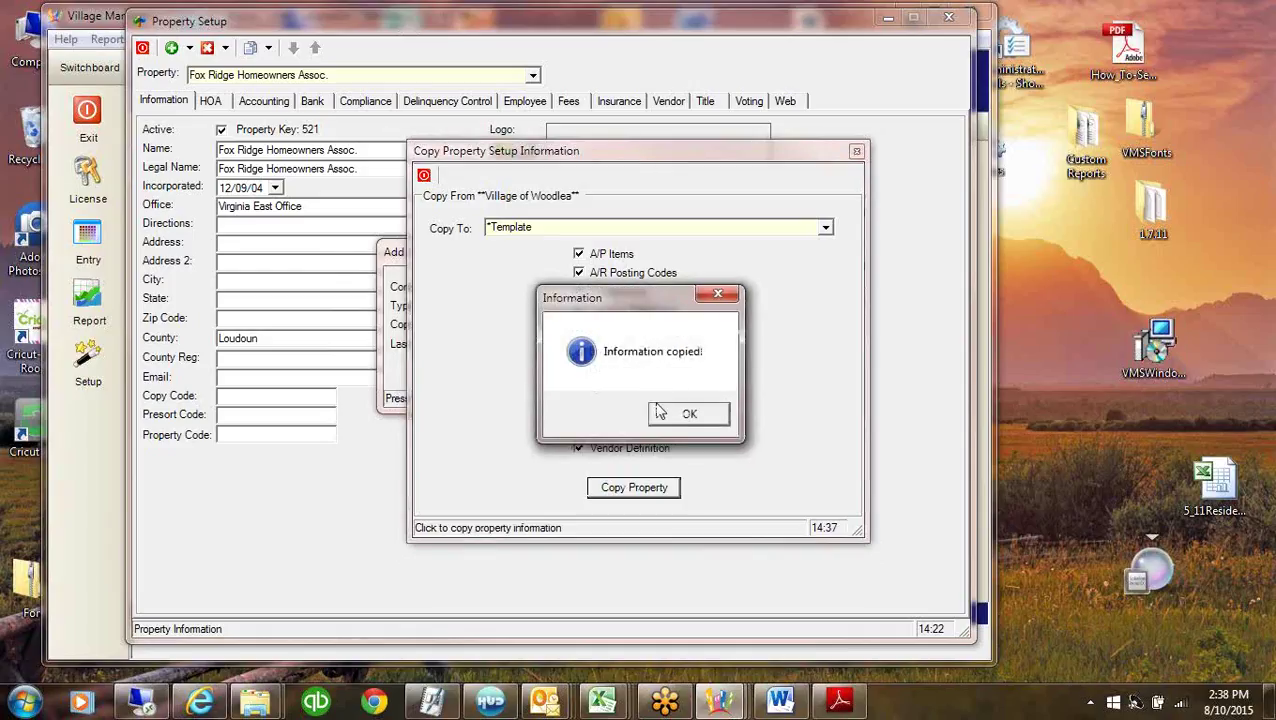
{"action": "left_click", "coordinate": [662, 415]}
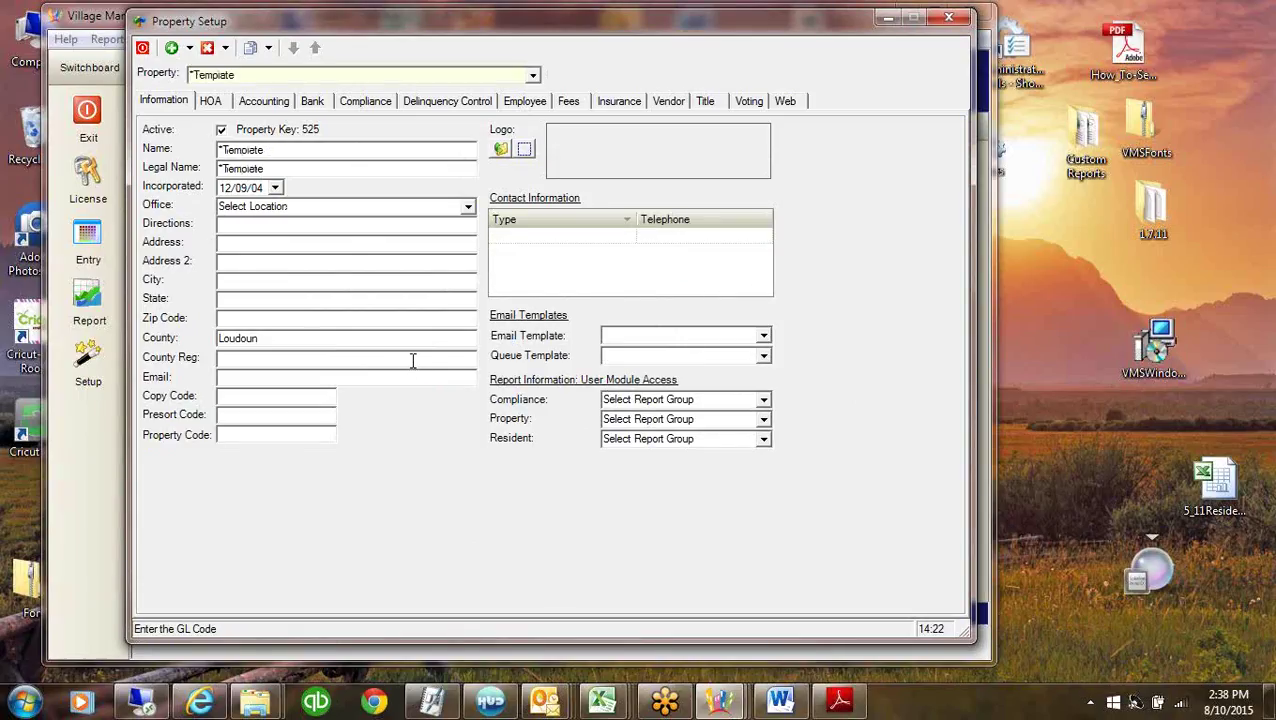
Set the *Template office to Demo Data, then scroll the property list toward Village of Woodlea.
{"action": "left_click", "coordinate": [467, 206]}
{"action": "left_click", "coordinate": [240, 310]}
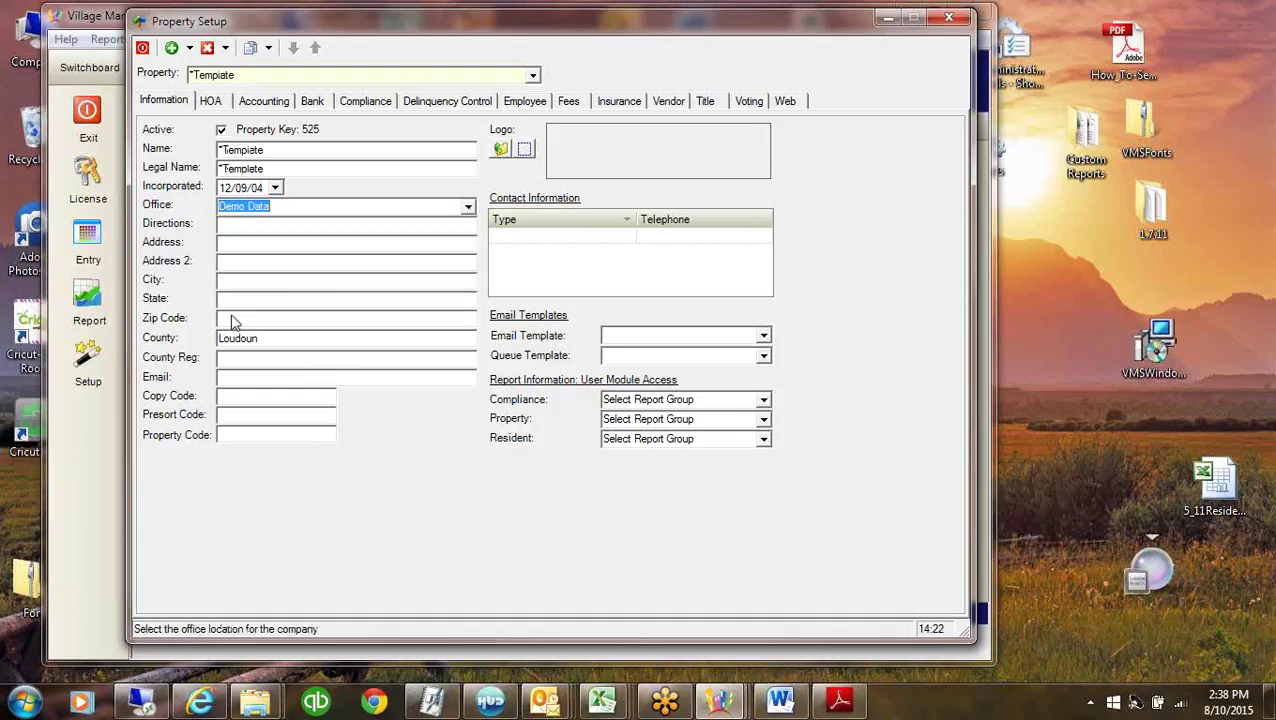
{"action": "left_click", "coordinate": [340, 261]}
{"action": "left_click", "coordinate": [247, 241]}
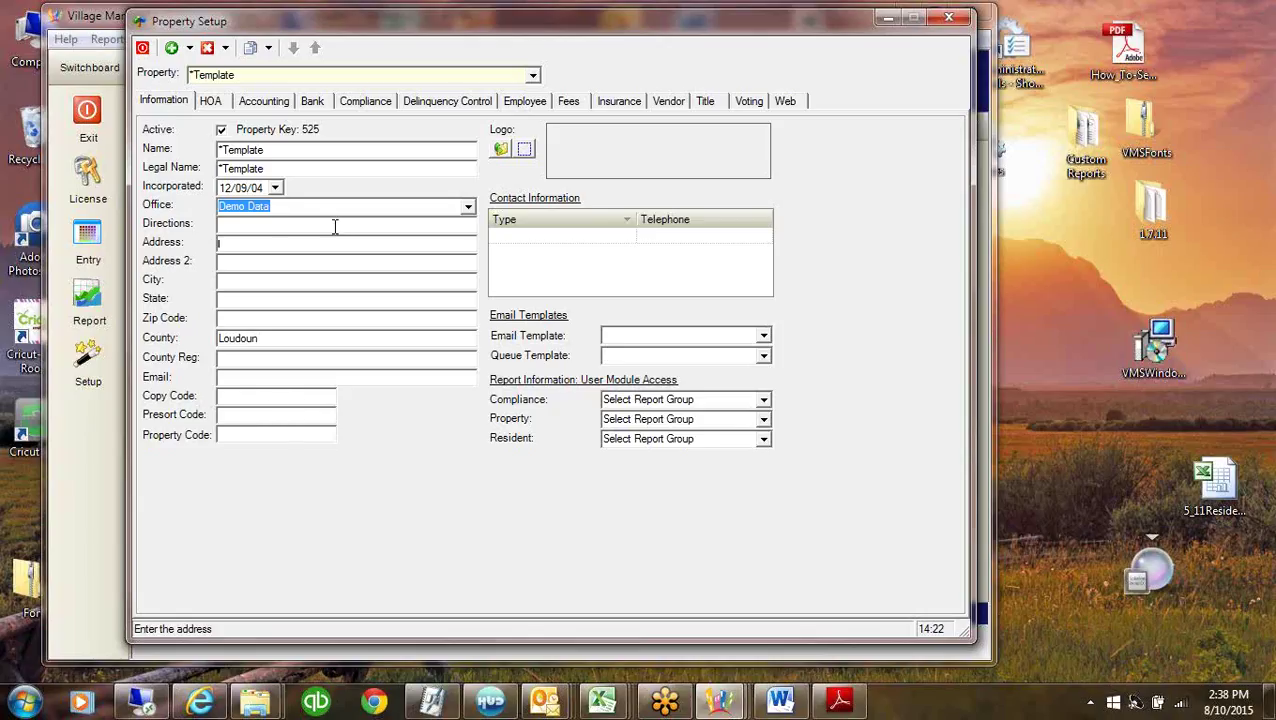
{"action": "left_click", "coordinate": [533, 76]}
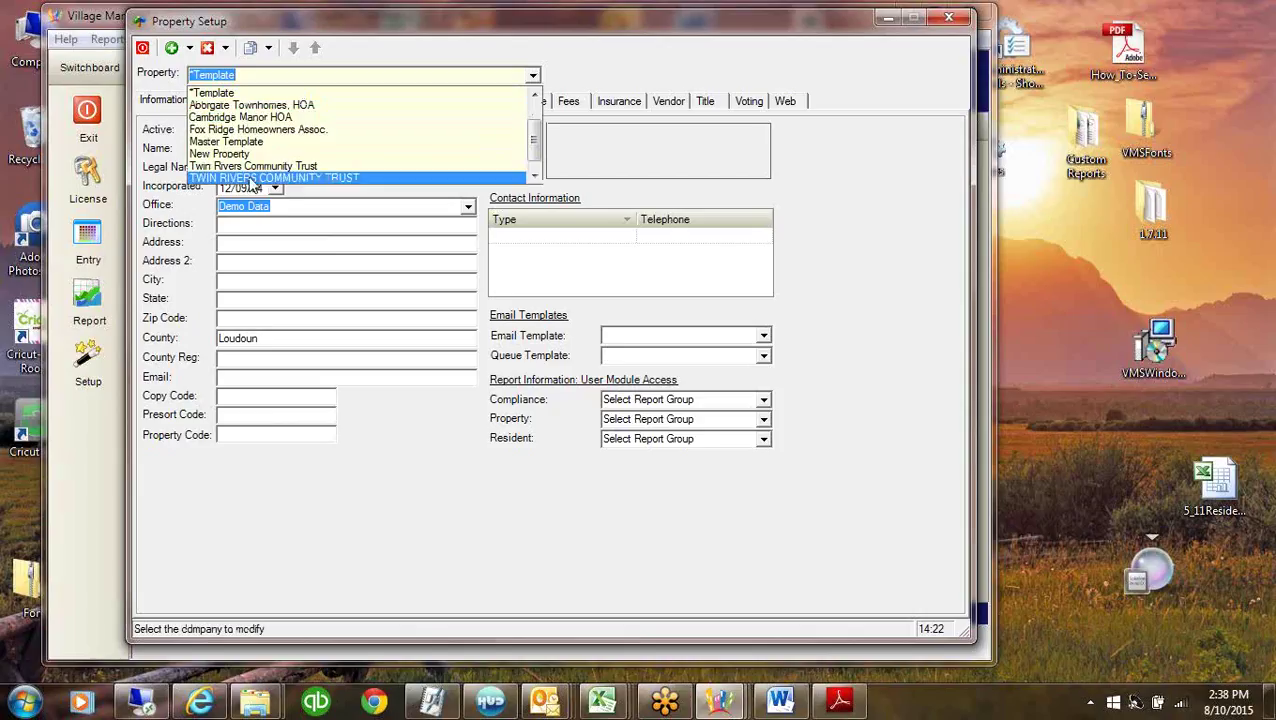
{"action": "scroll", "coordinate": [230, 138], "scroll_direction": "up", "scroll_amount": 1}
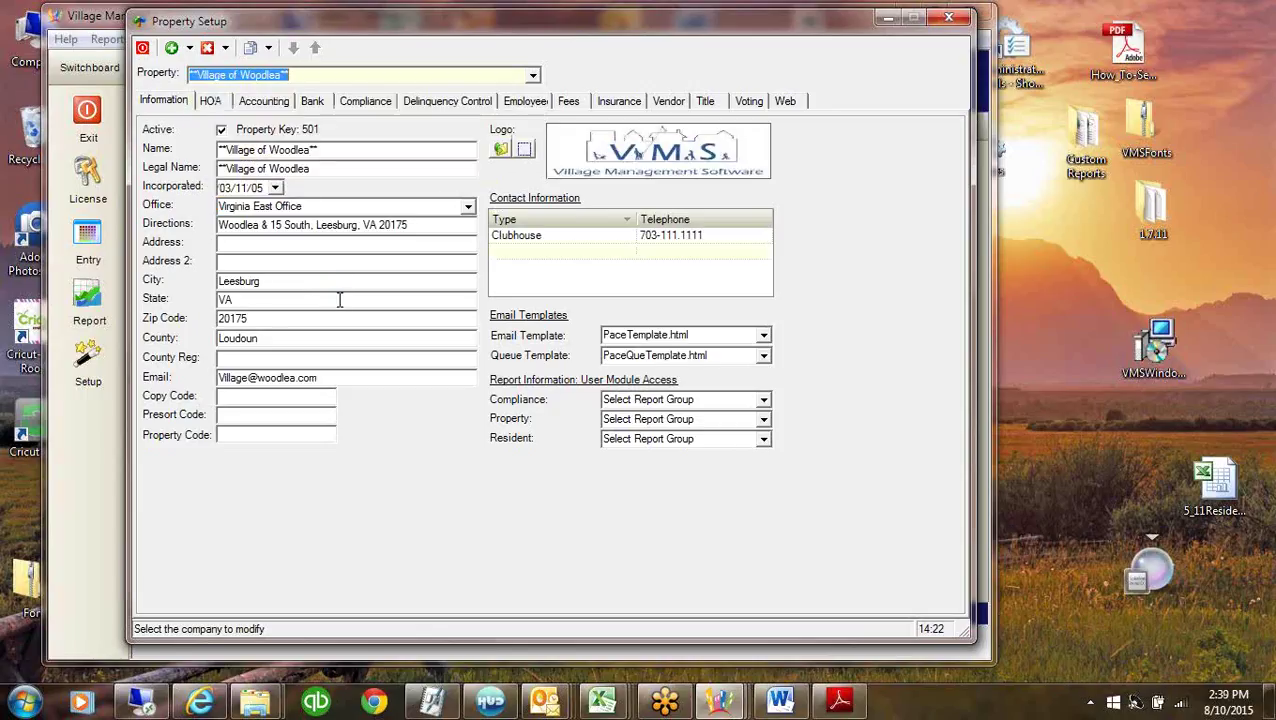
Review Woodlea's Directions, Address, City, State, County and Legal Name fields without changing them.
{"action": "left_click", "coordinate": [432, 226]}
{"action": "left_click", "coordinate": [382, 246]}
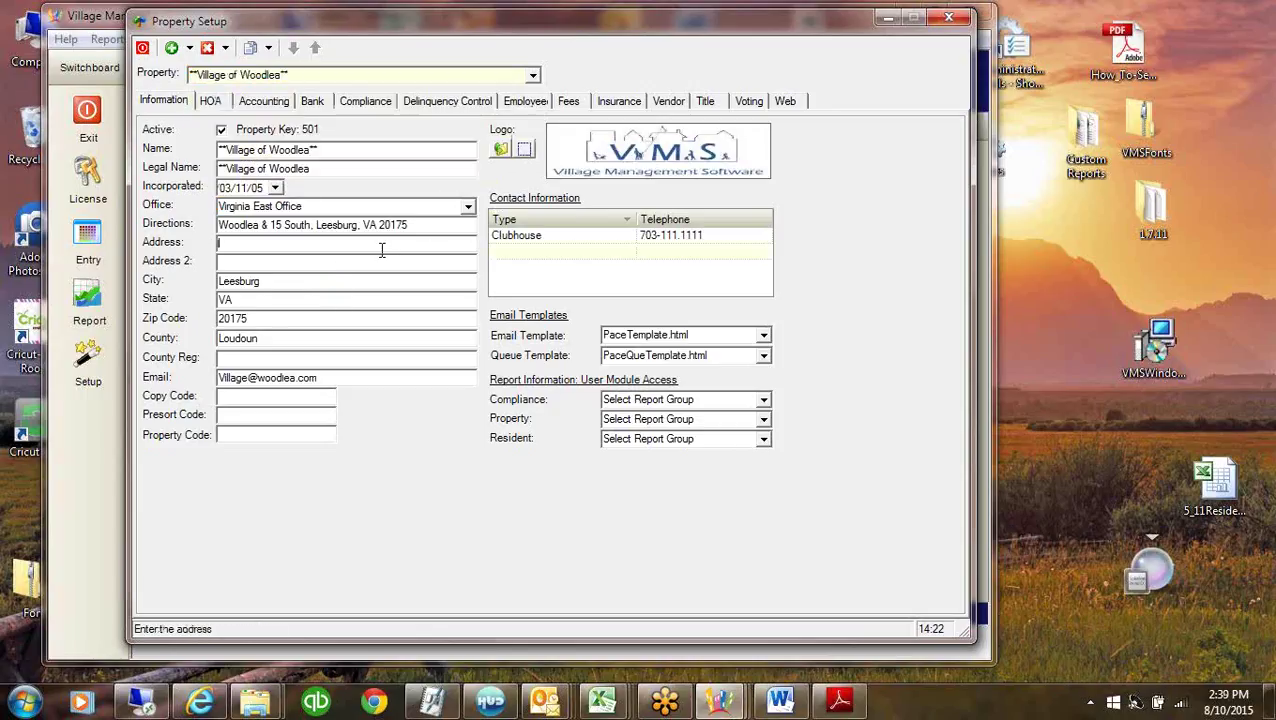
{"action": "left_click", "coordinate": [362, 281]}
{"action": "left_click", "coordinate": [348, 300]}
{"action": "left_click", "coordinate": [336, 340]}
{"action": "left_click_drag", "start_coordinate": [425, 224], "coordinate": [153, 232]}
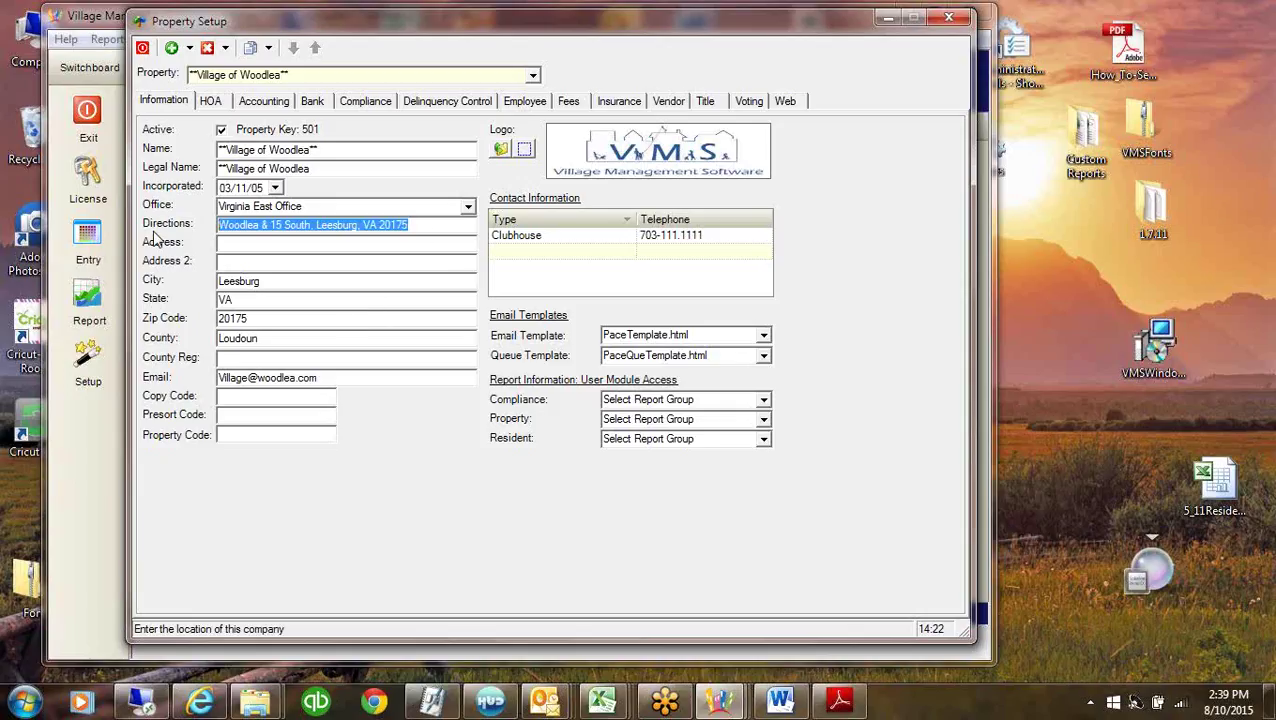
{"action": "left_click", "coordinate": [376, 263]}
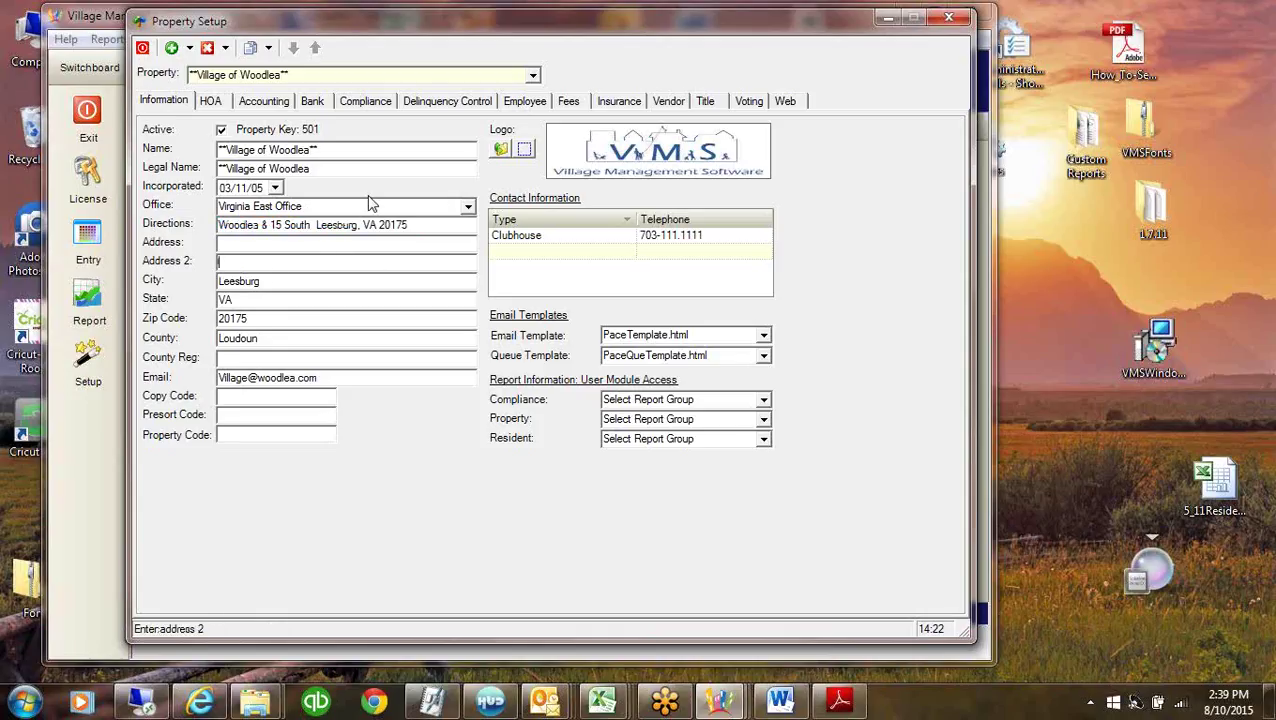
{"action": "left_click", "coordinate": [315, 150]}
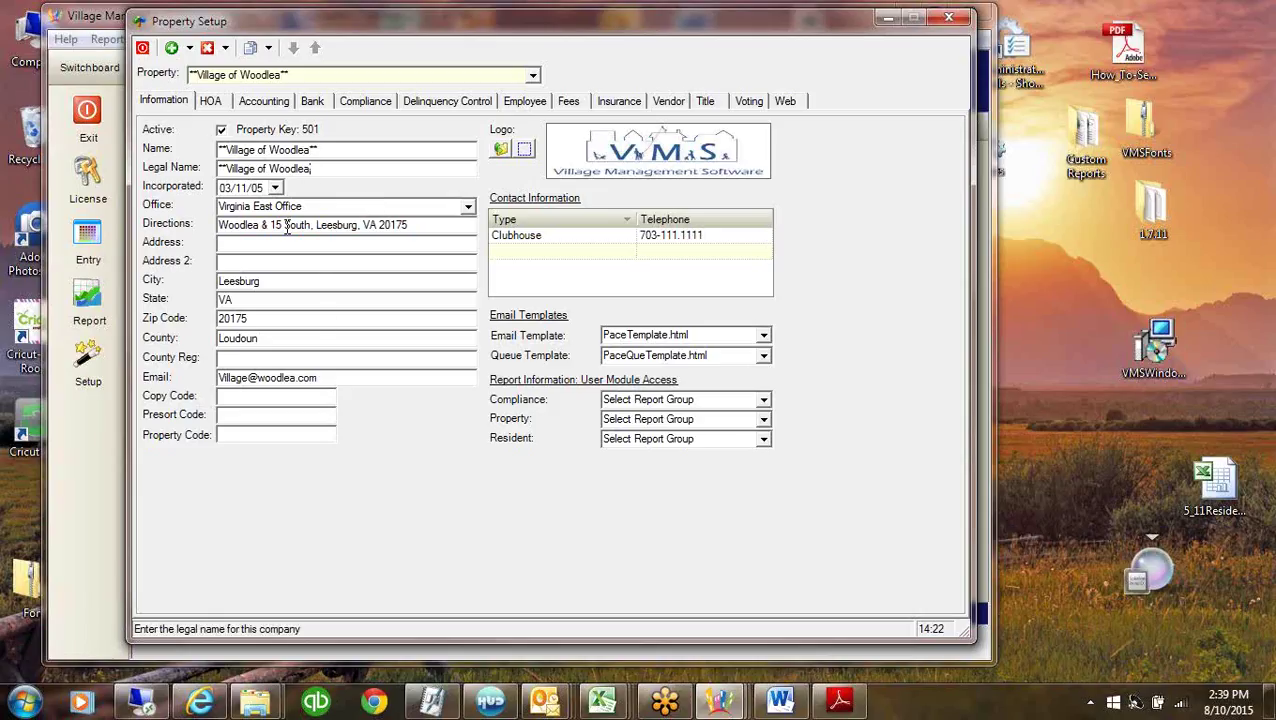
Keep Virginia East Office as Woodlea's office and switch to the Master Template property.
{"action": "left_click", "coordinate": [316, 206]}
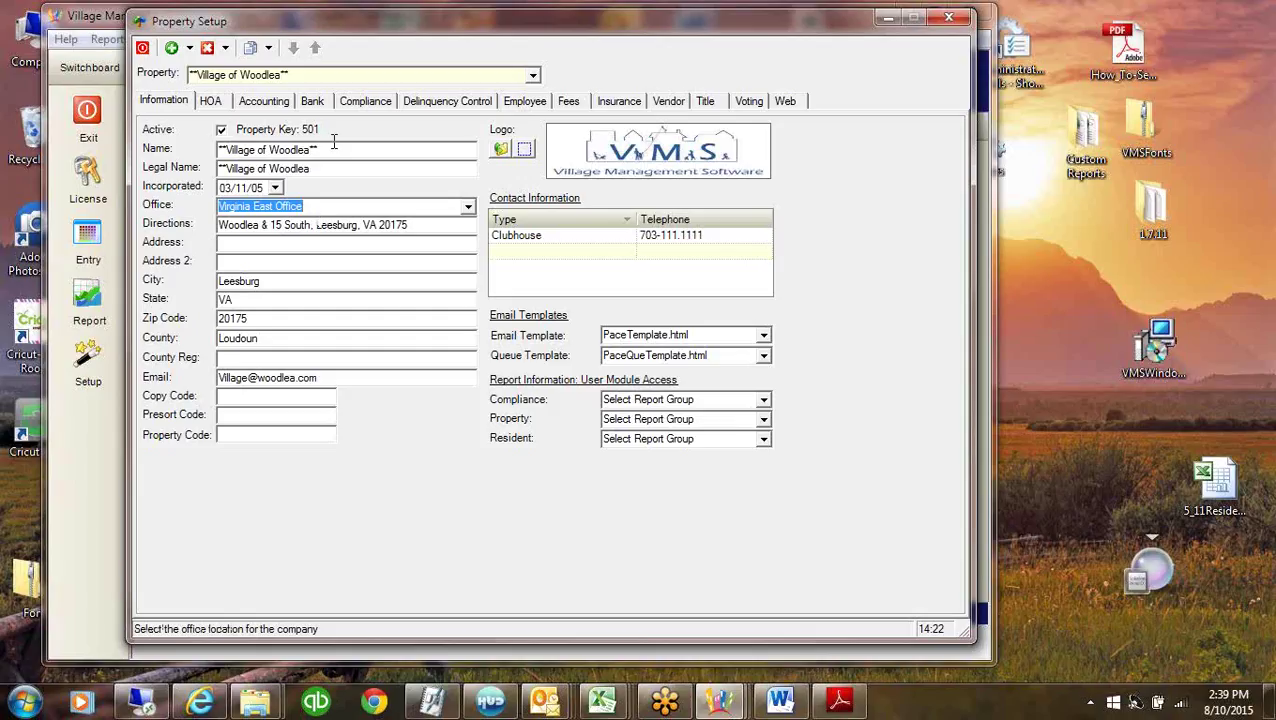
{"action": "left_click", "coordinate": [468, 206]}
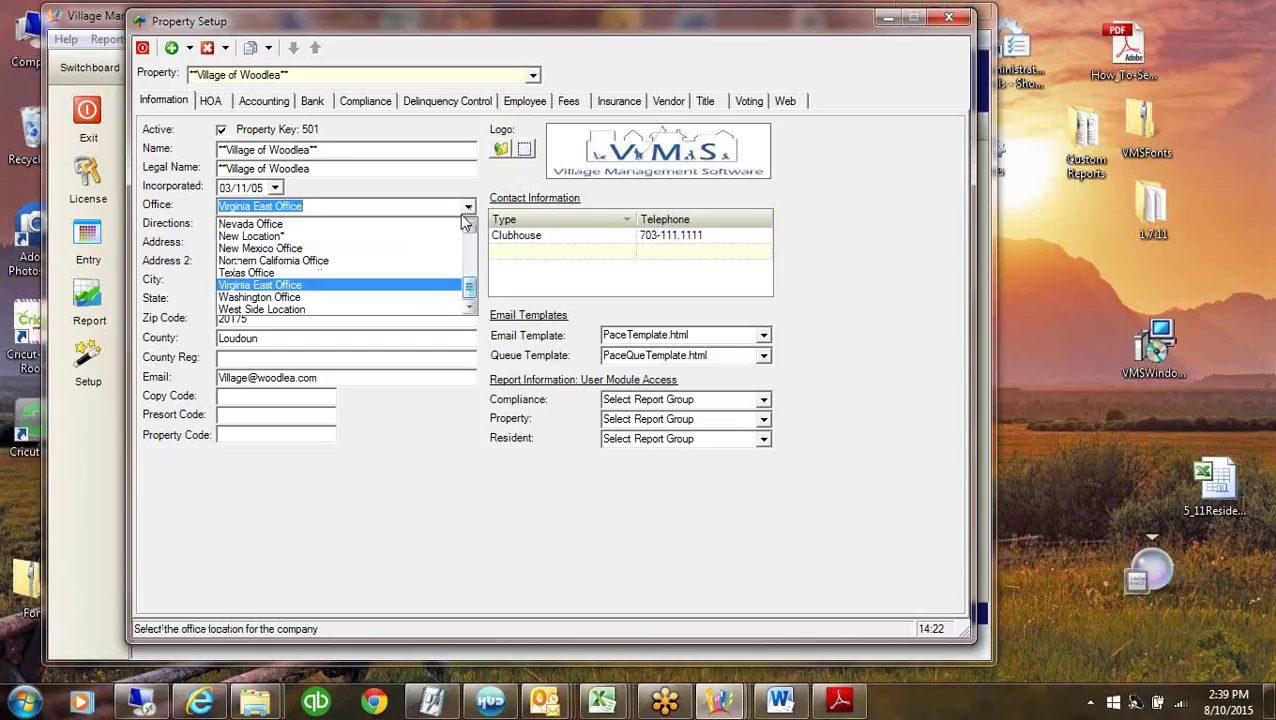
{"action": "left_click", "coordinate": [300, 285]}
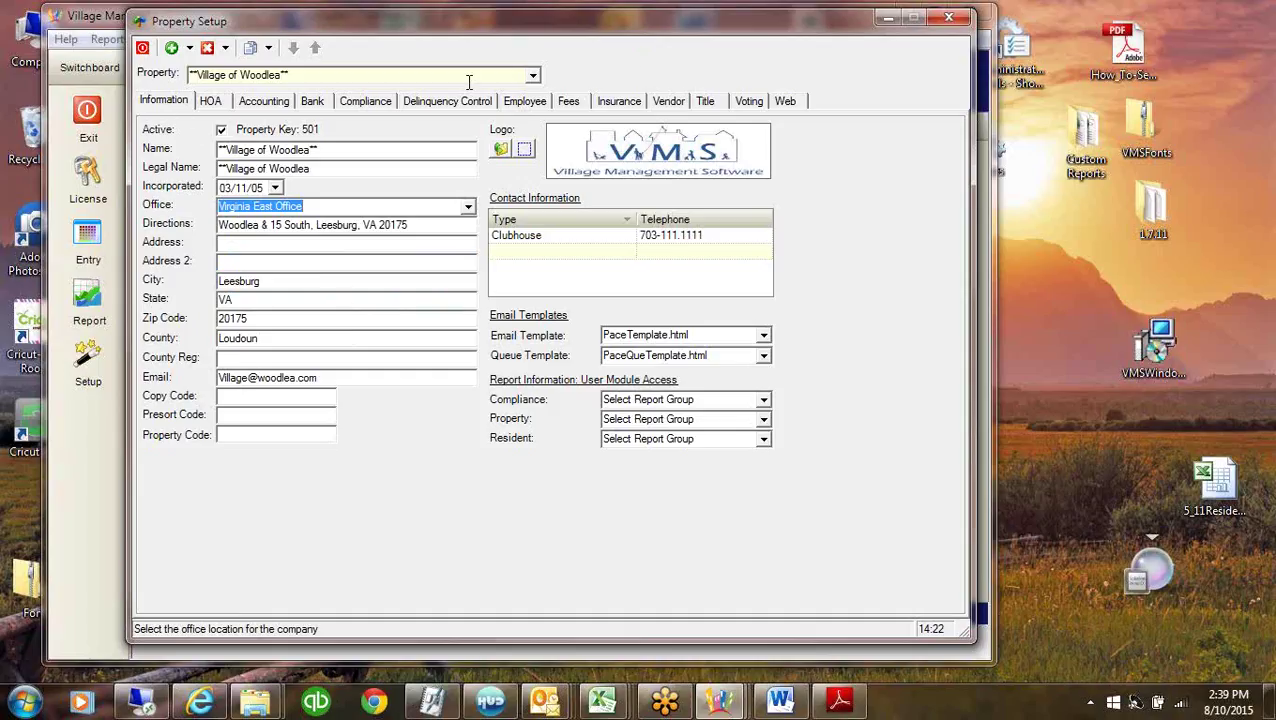
{"action": "left_click", "coordinate": [535, 77]}
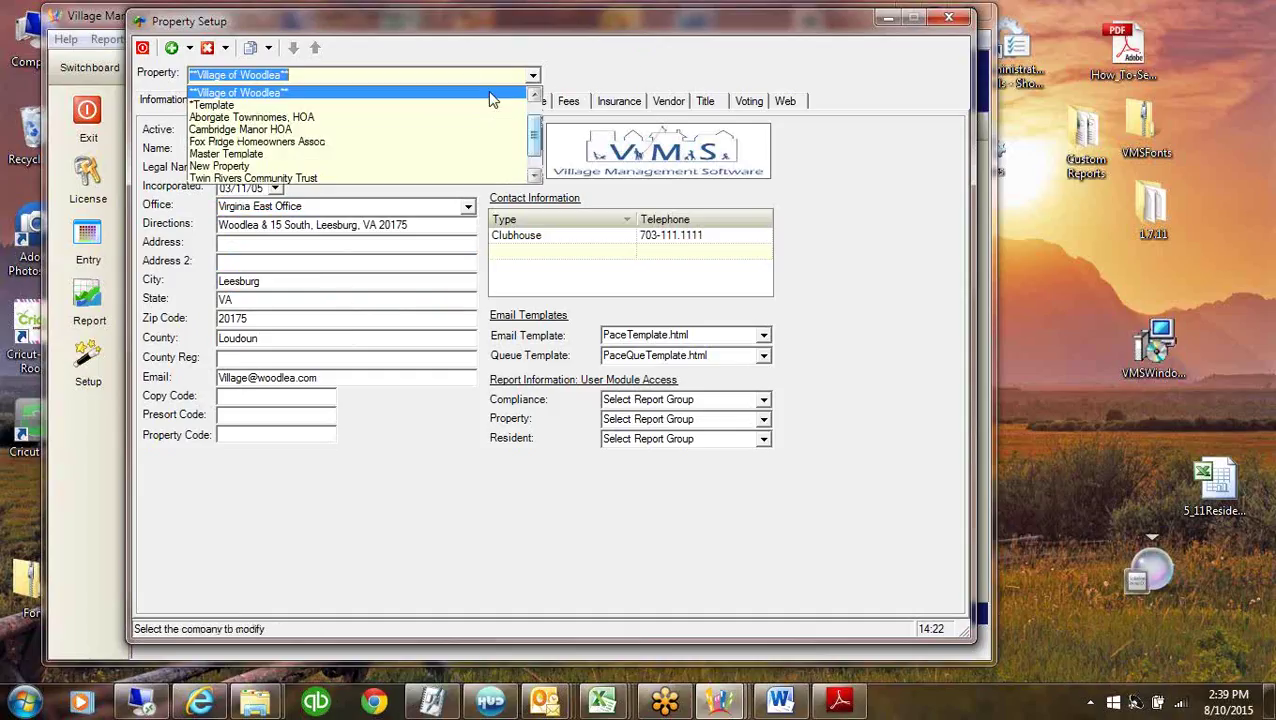
{"action": "left_click", "coordinate": [226, 154]}
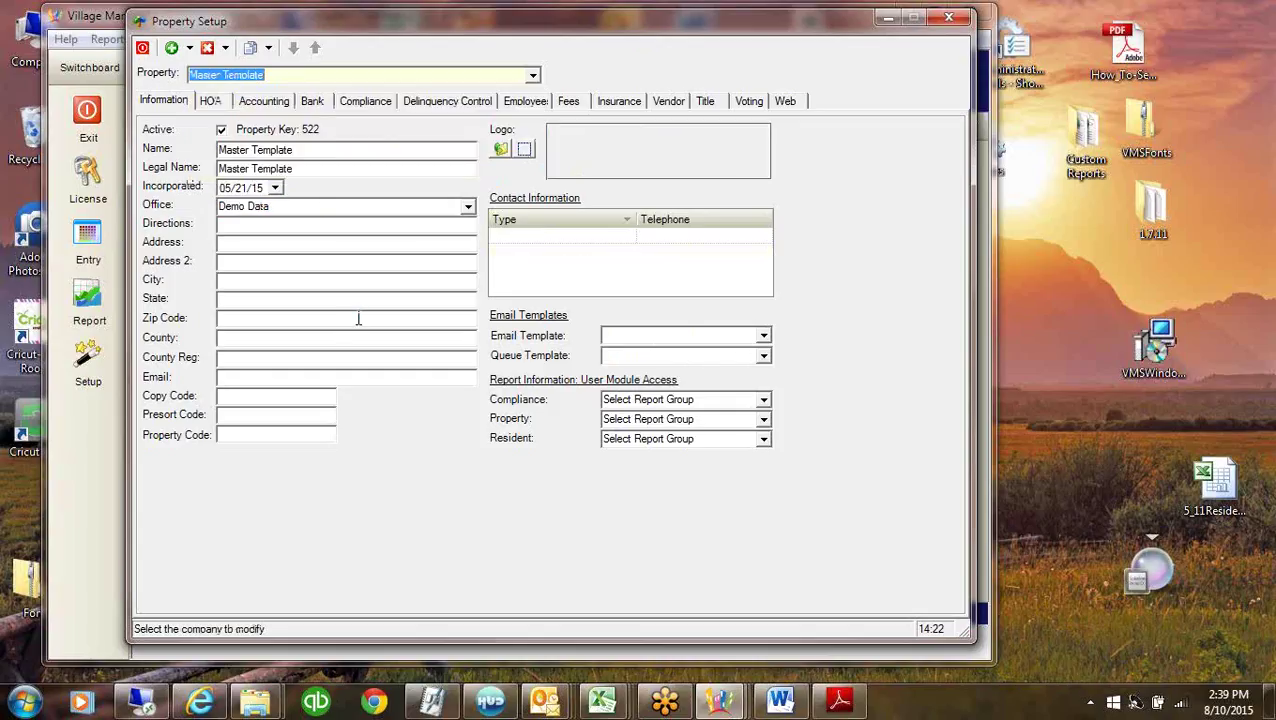
Check Master Template's AR Posting Codes, then view its empty GL Chart of Accounts.
{"action": "left_click", "coordinate": [265, 103]}
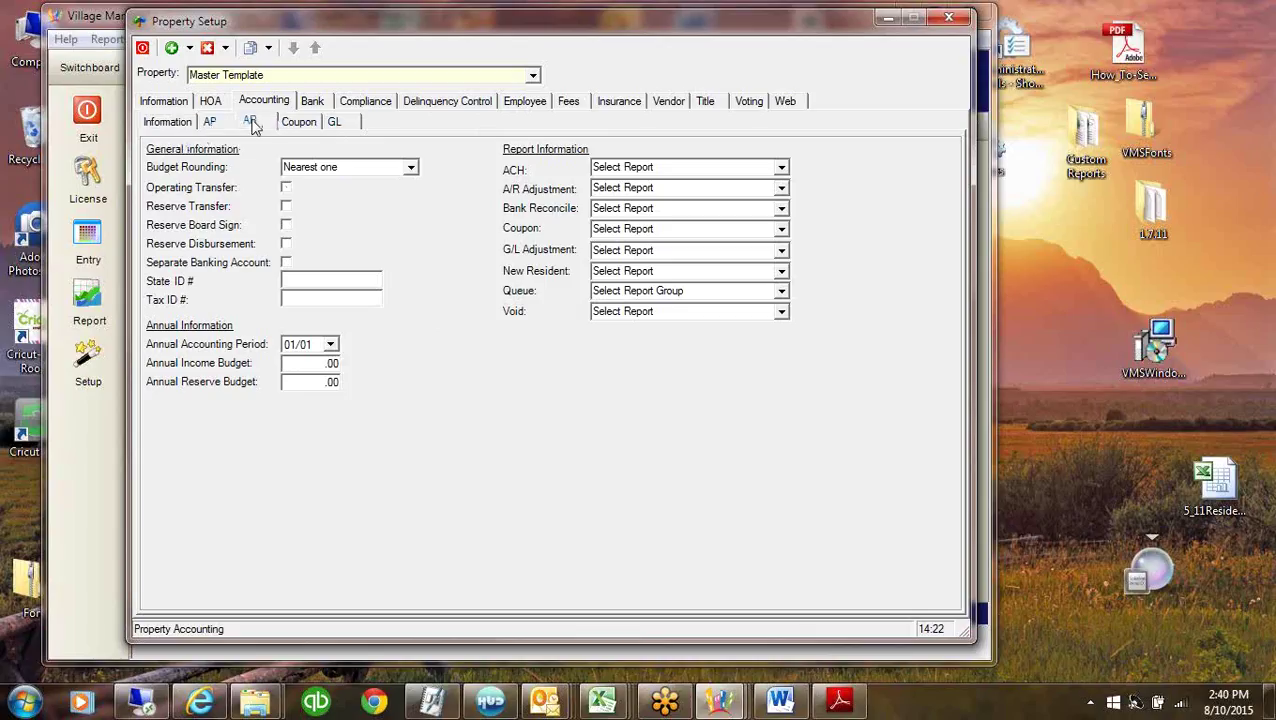
{"action": "left_click", "coordinate": [249, 122]}
{"action": "left_click", "coordinate": [240, 142]}
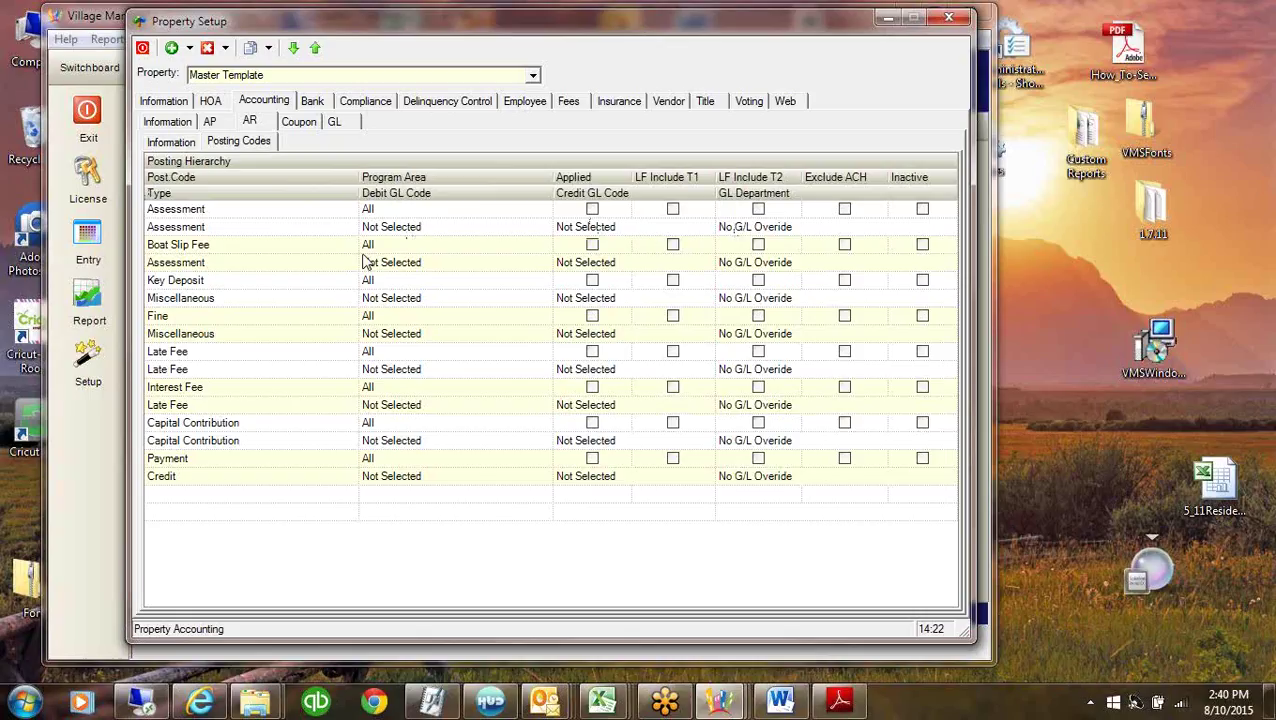
{"action": "left_click", "coordinate": [335, 123]}
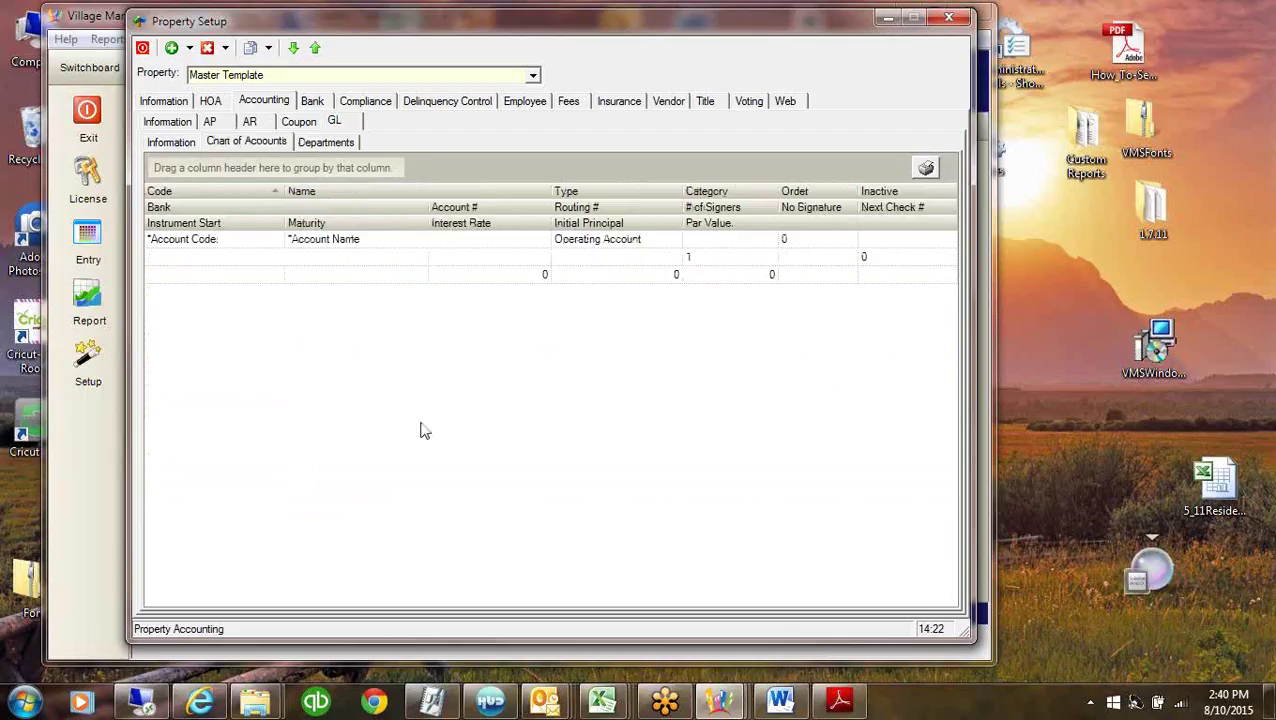
{"action": "left_click", "coordinate": [215, 242]}
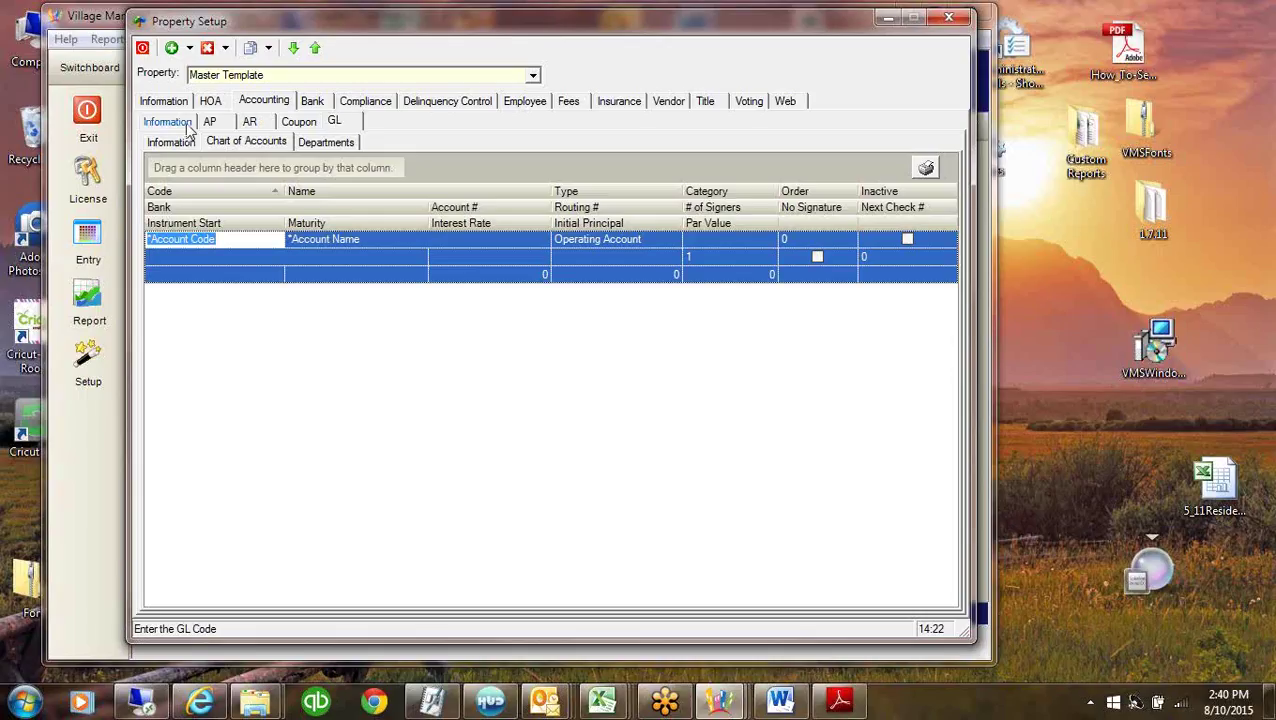
Switch the displayed property to Village of Woodlea.
{"action": "left_click", "coordinate": [533, 77]}
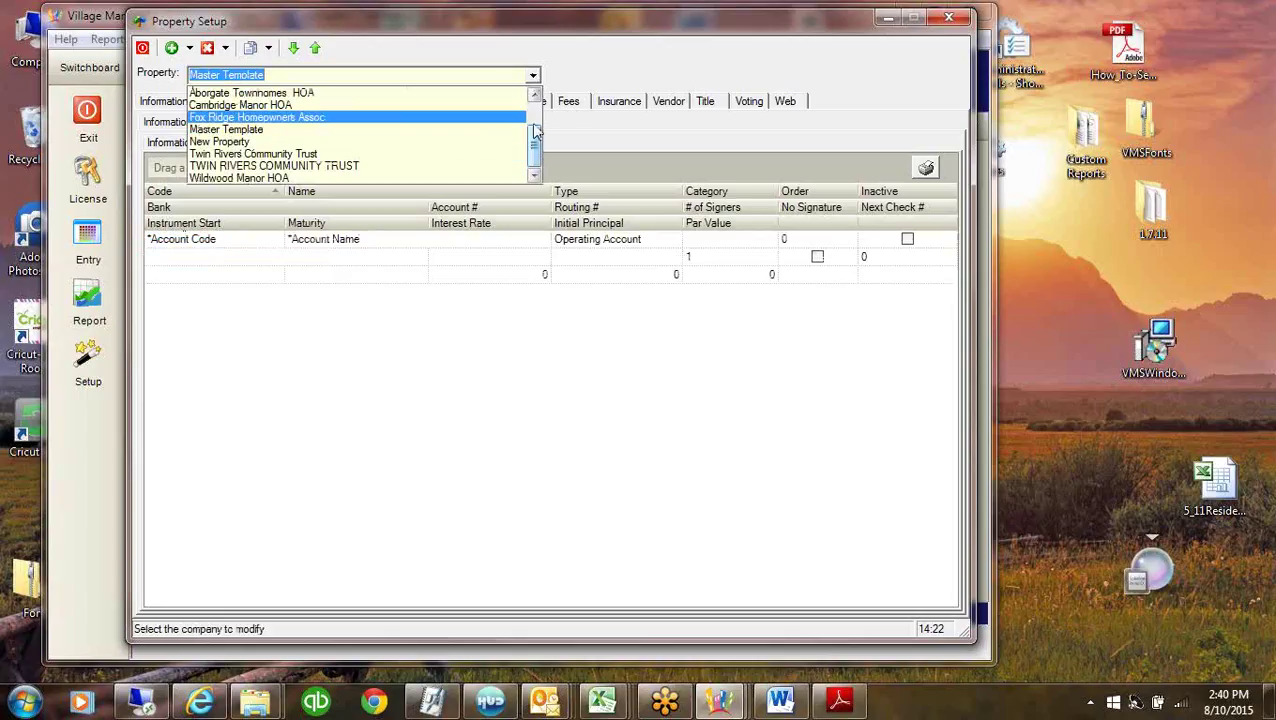
{"action": "left_click_drag", "start_coordinate": [537, 131], "coordinate": [537, 116]}
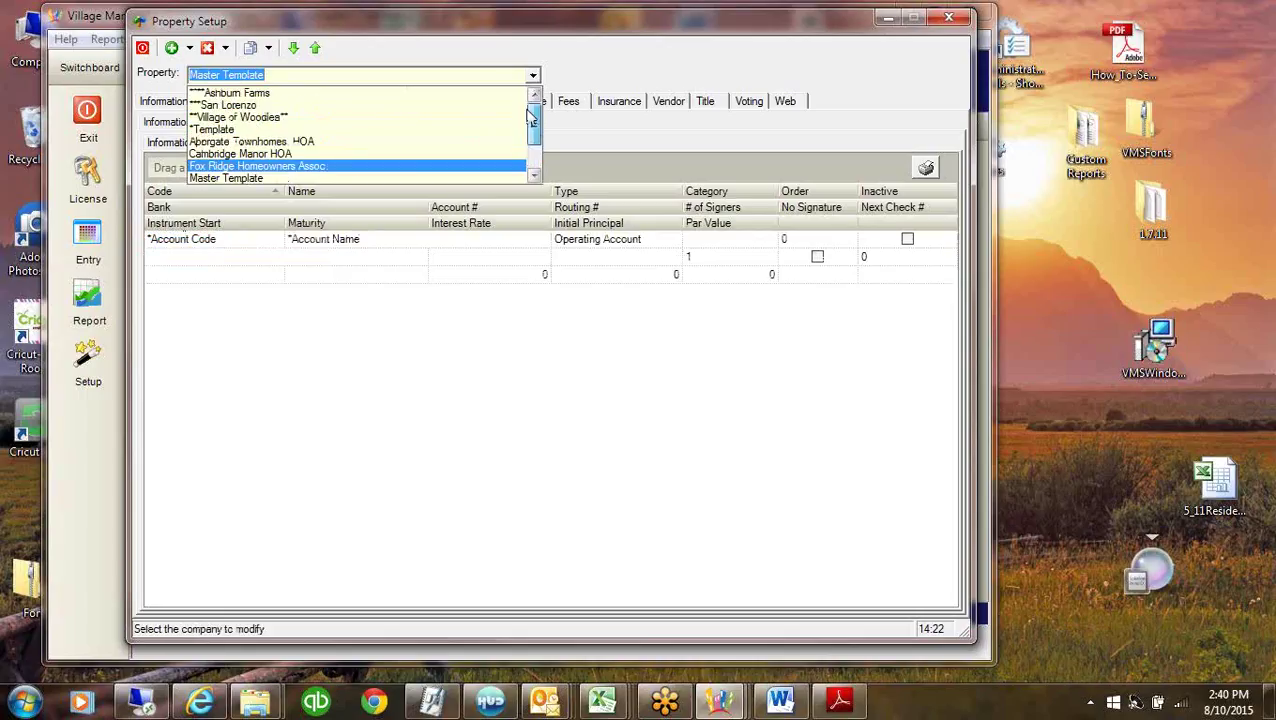
{"action": "left_click", "coordinate": [285, 117]}
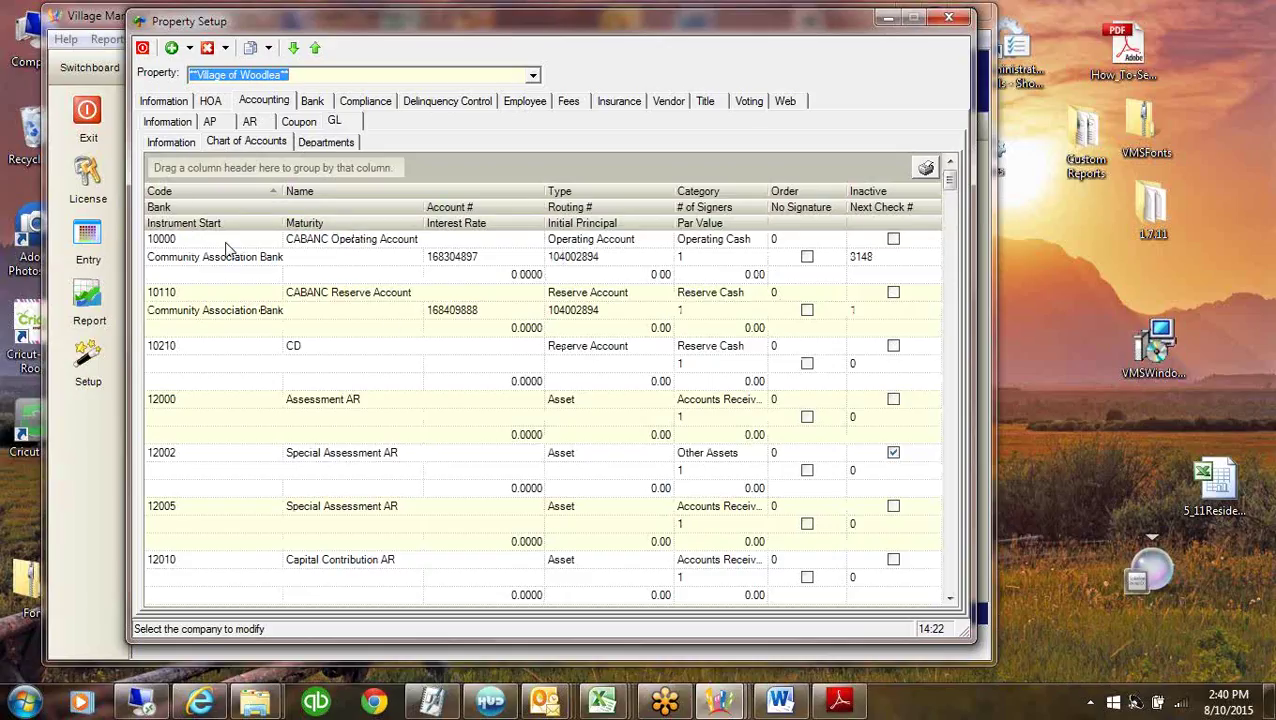
Review account 10000 CABANC Operating Account's name, type, category and bank, then view the banks.
{"action": "left_click", "coordinate": [370, 251]}
{"action": "left_click", "coordinate": [374, 238]}
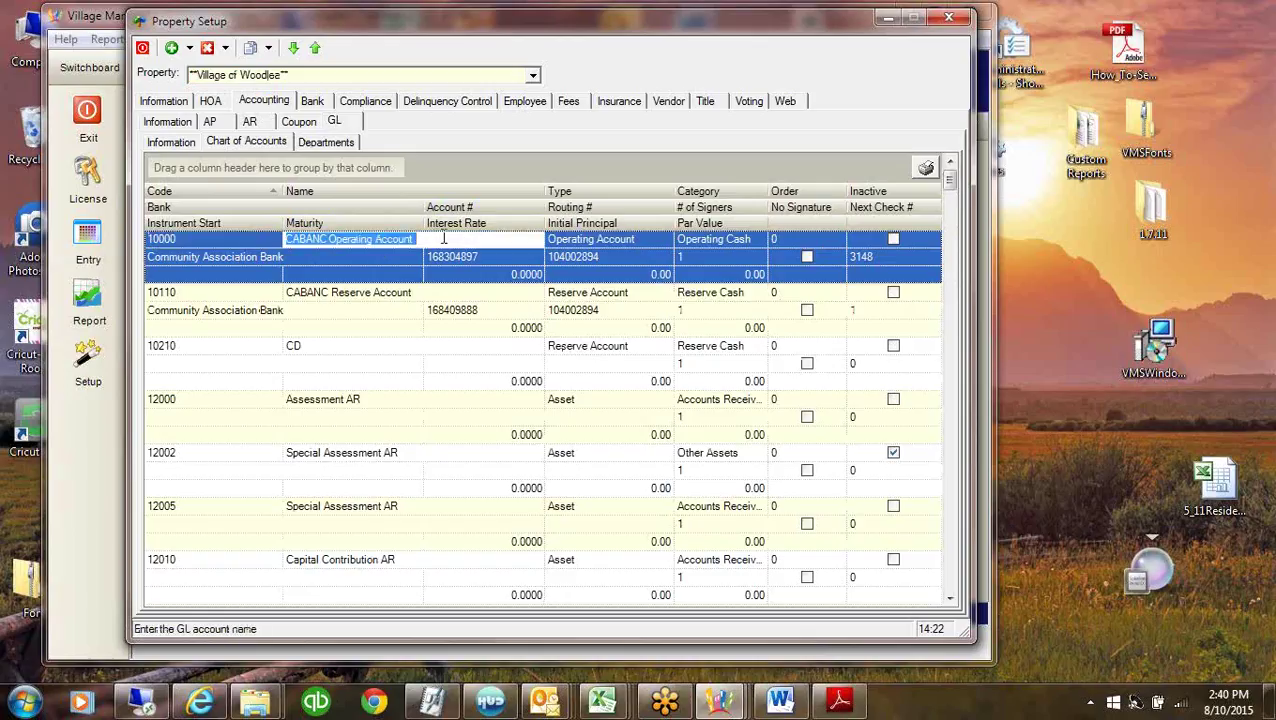
{"action": "key", "text": "Tab"}
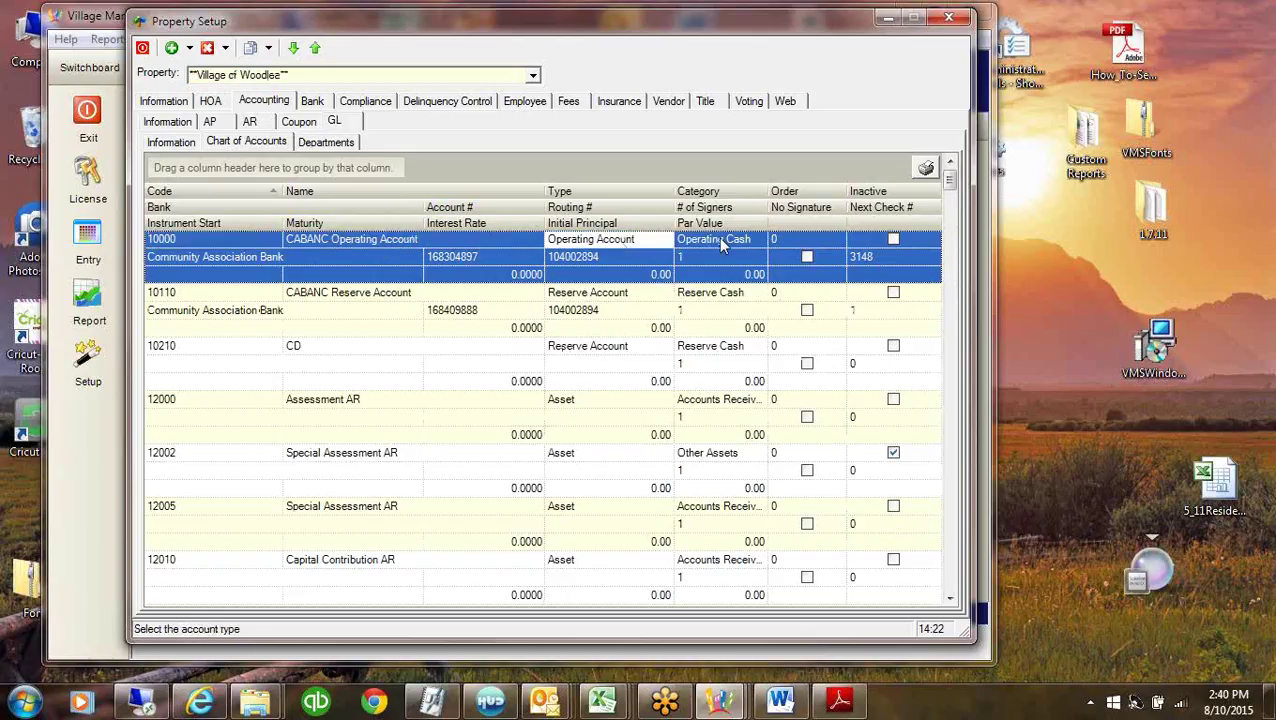
{"action": "key", "text": "Tab"}
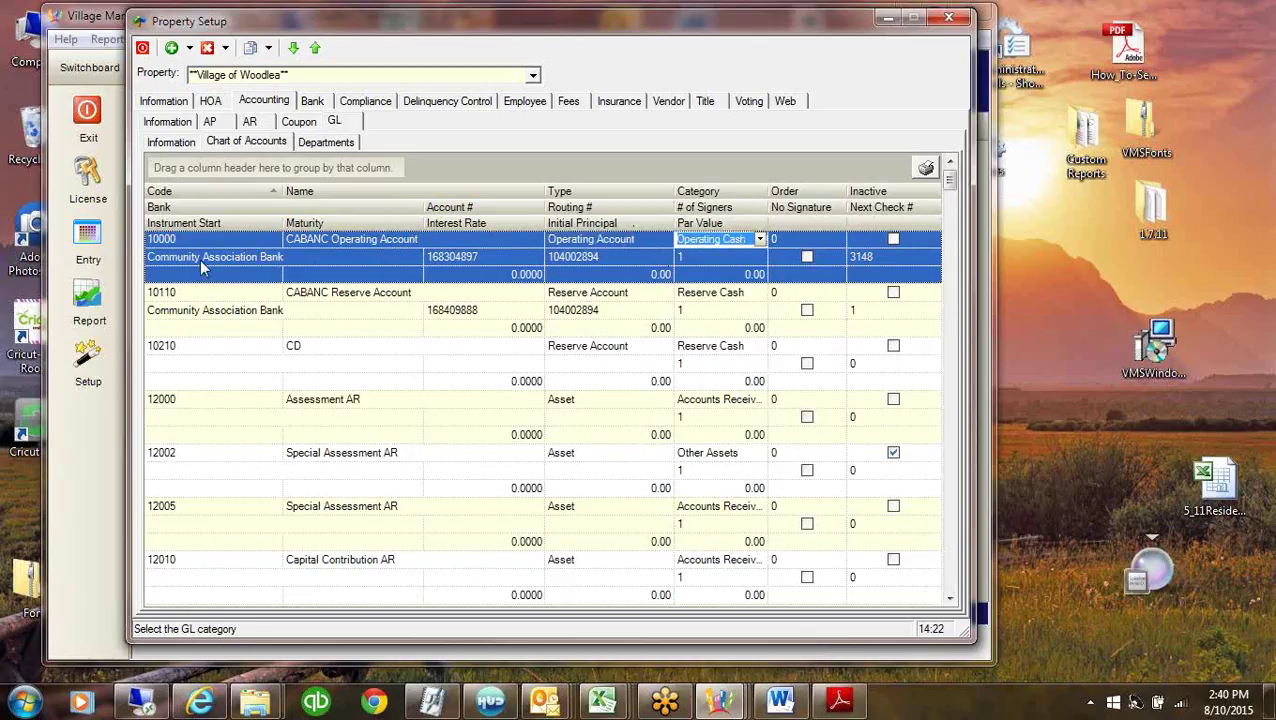
{"action": "left_click", "coordinate": [302, 259]}
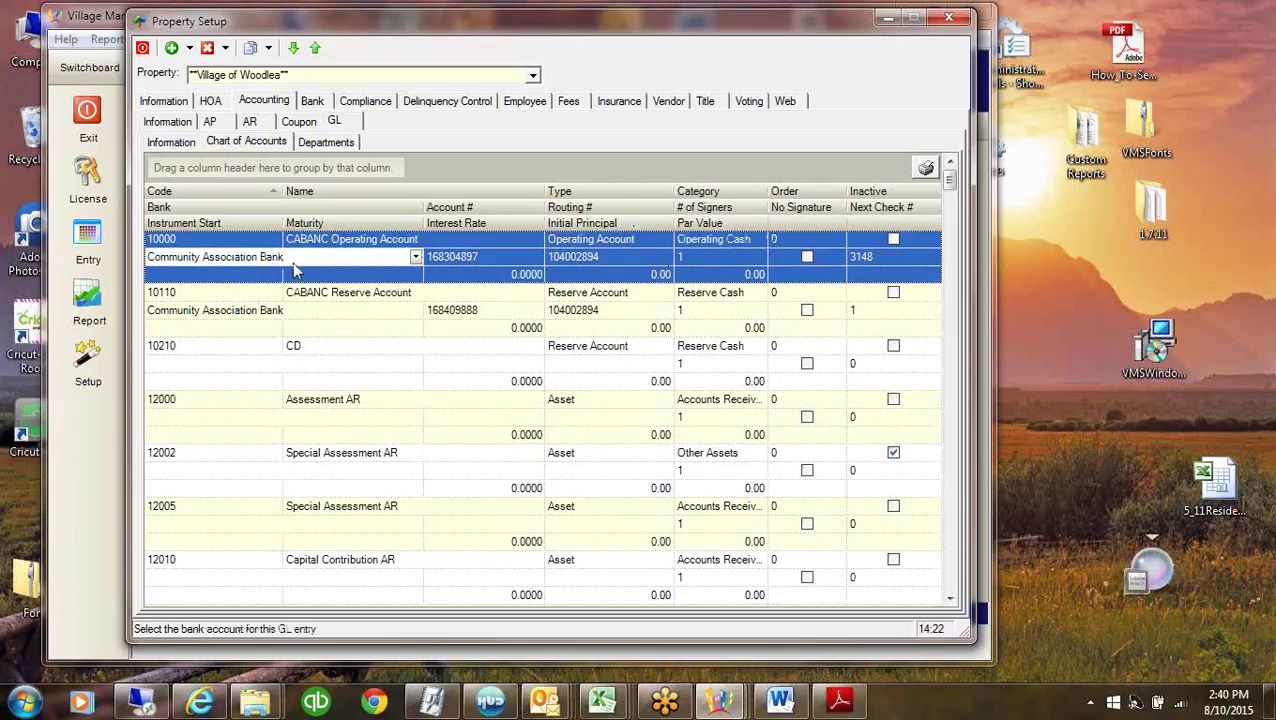
{"action": "left_click", "coordinate": [308, 102]}
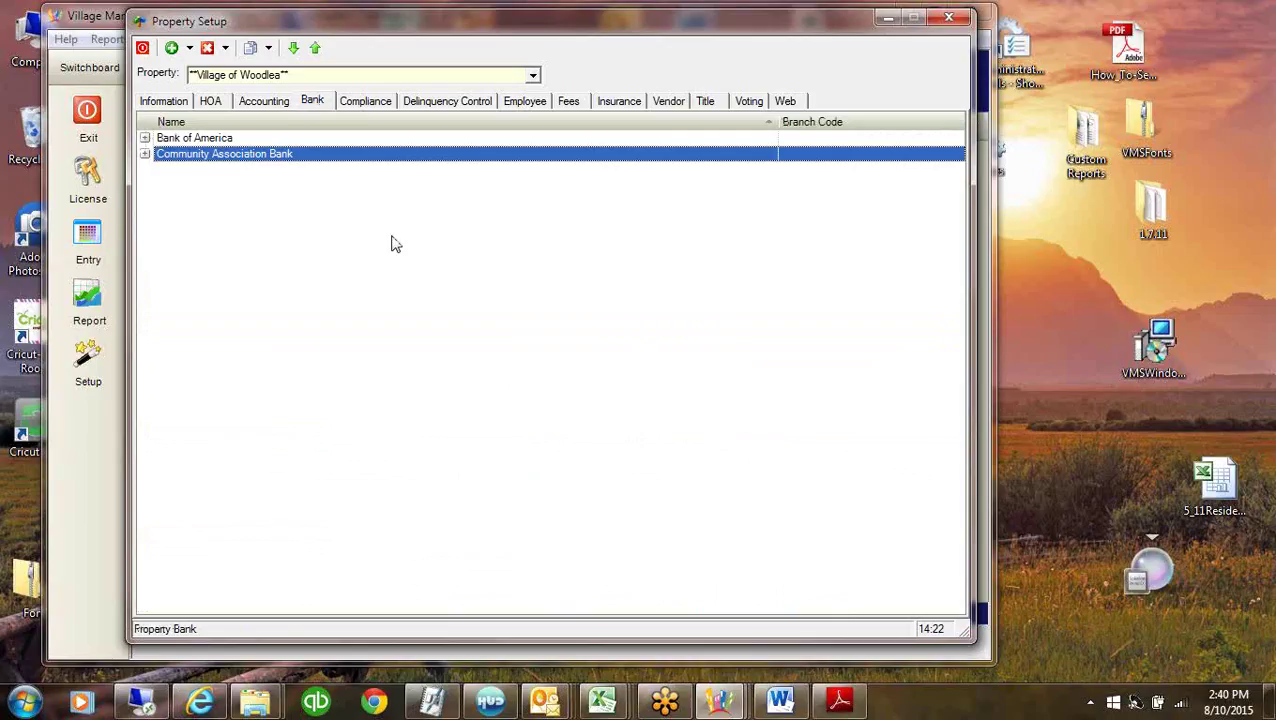
Add U.S. Bank to Village of Woodlea's banks from the Drag and Drop Bank list.
{"action": "right_click", "coordinate": [421, 221]}
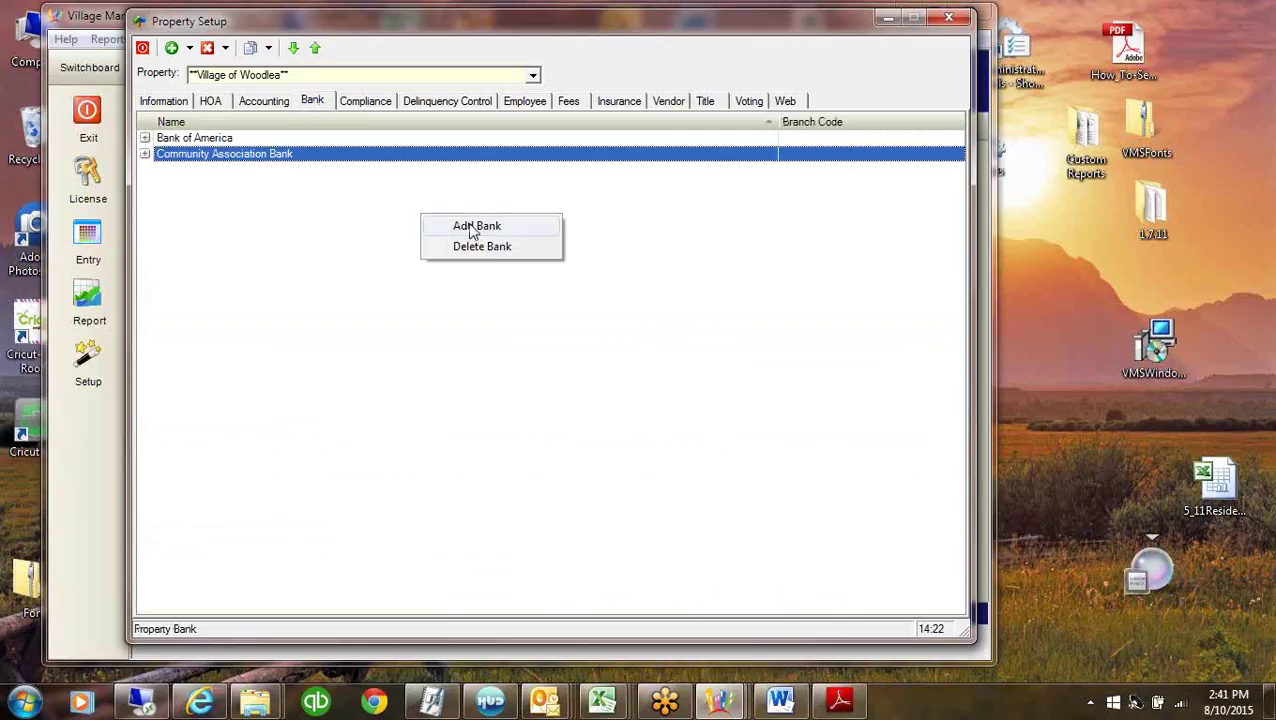
{"action": "left_click", "coordinate": [472, 227]}
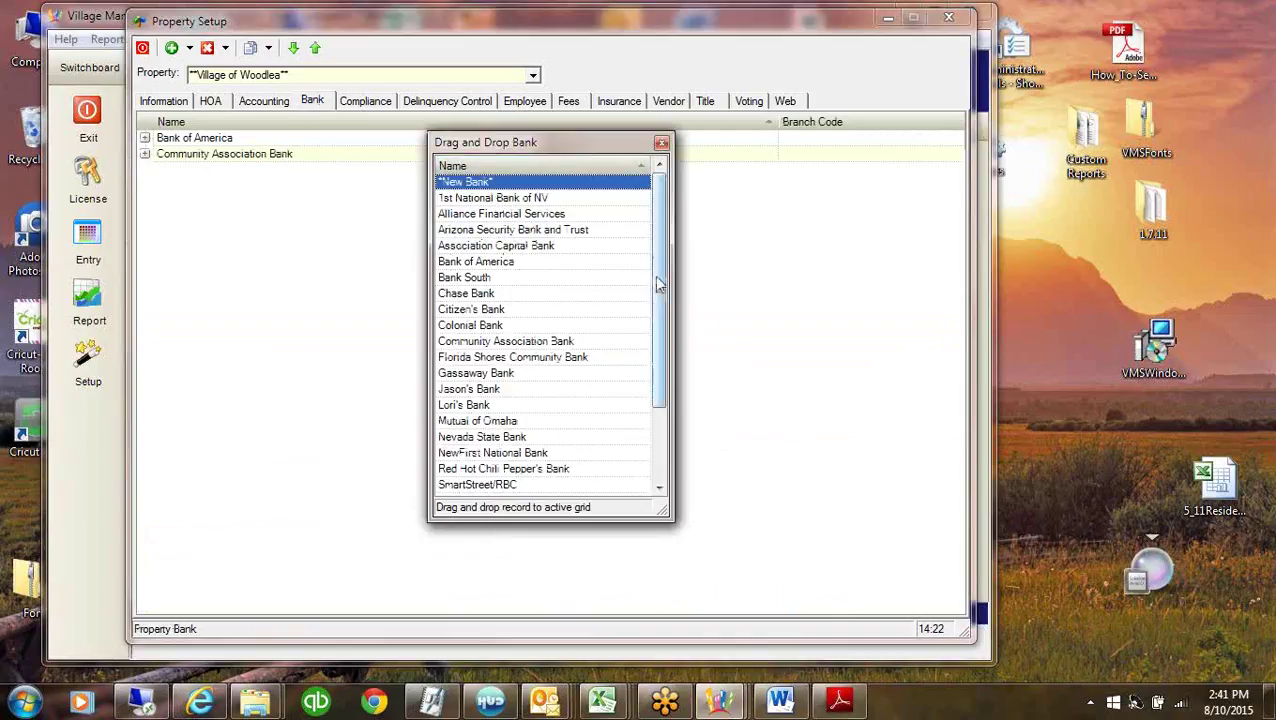
{"action": "left_click_drag", "start_coordinate": [655, 291], "coordinate": [656, 361]}
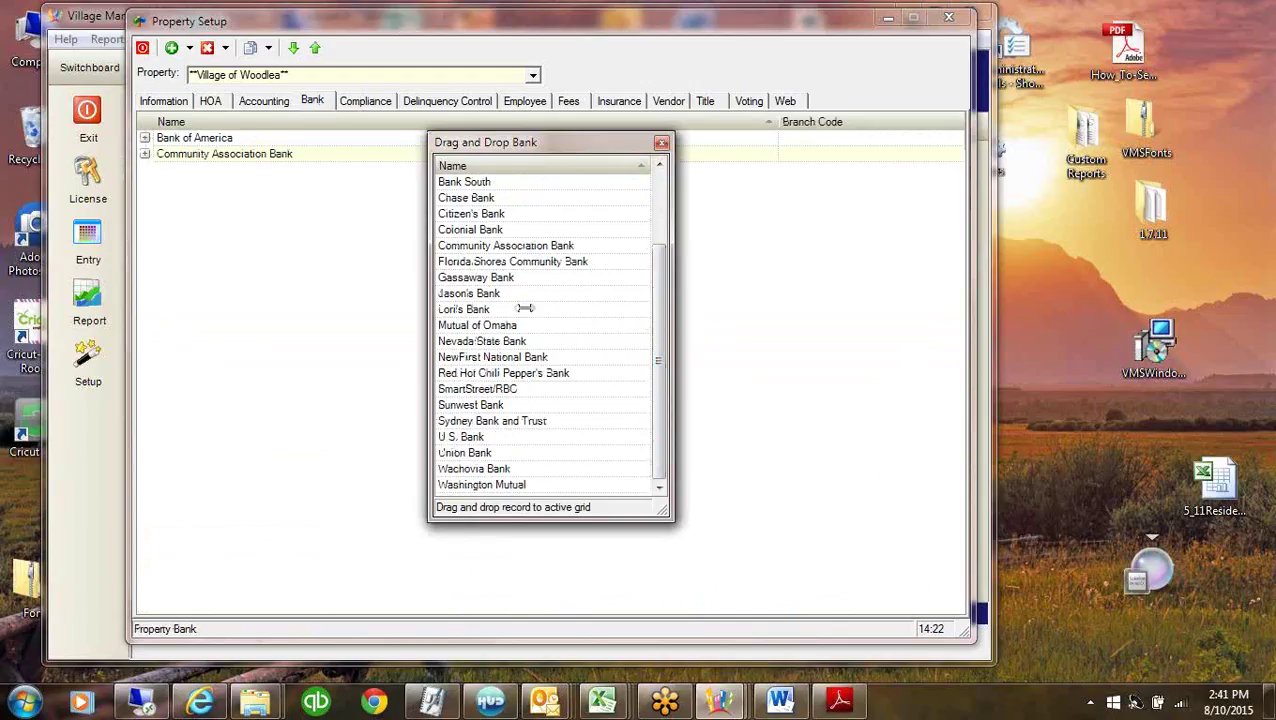
{"action": "left_click_drag", "start_coordinate": [460, 437], "coordinate": [309, 429]}
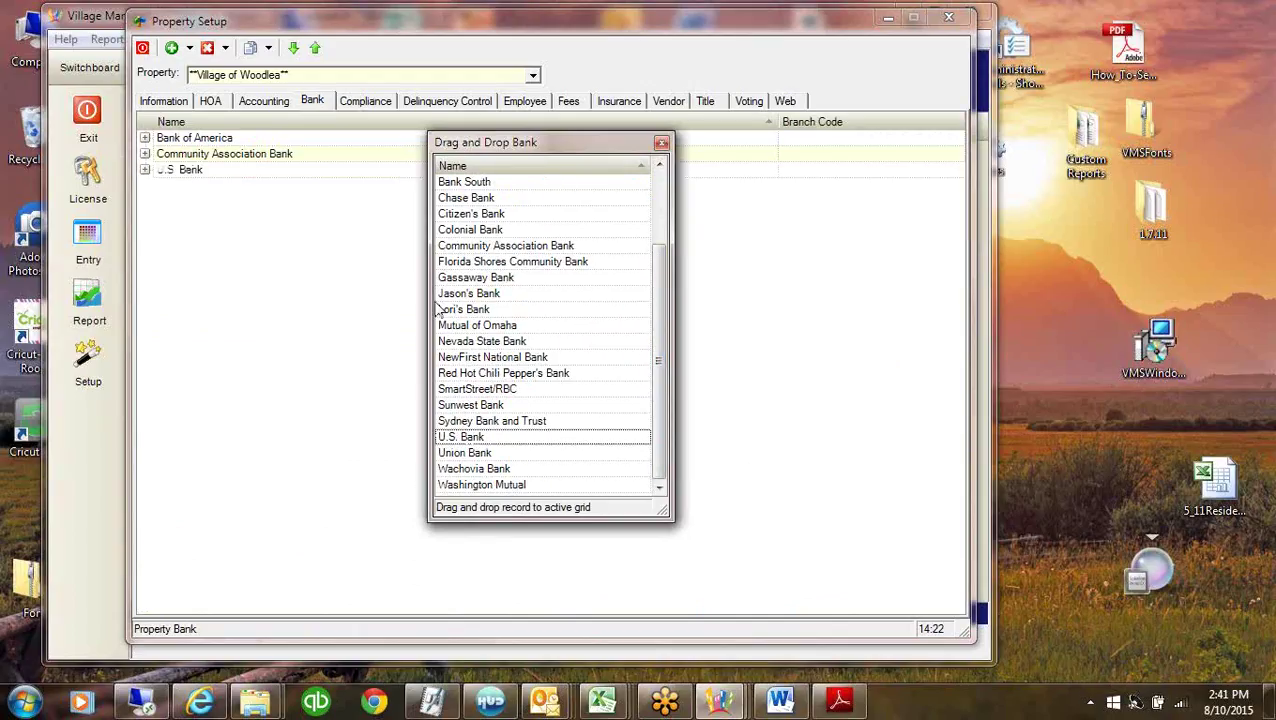
{"action": "left_click", "coordinate": [661, 143]}
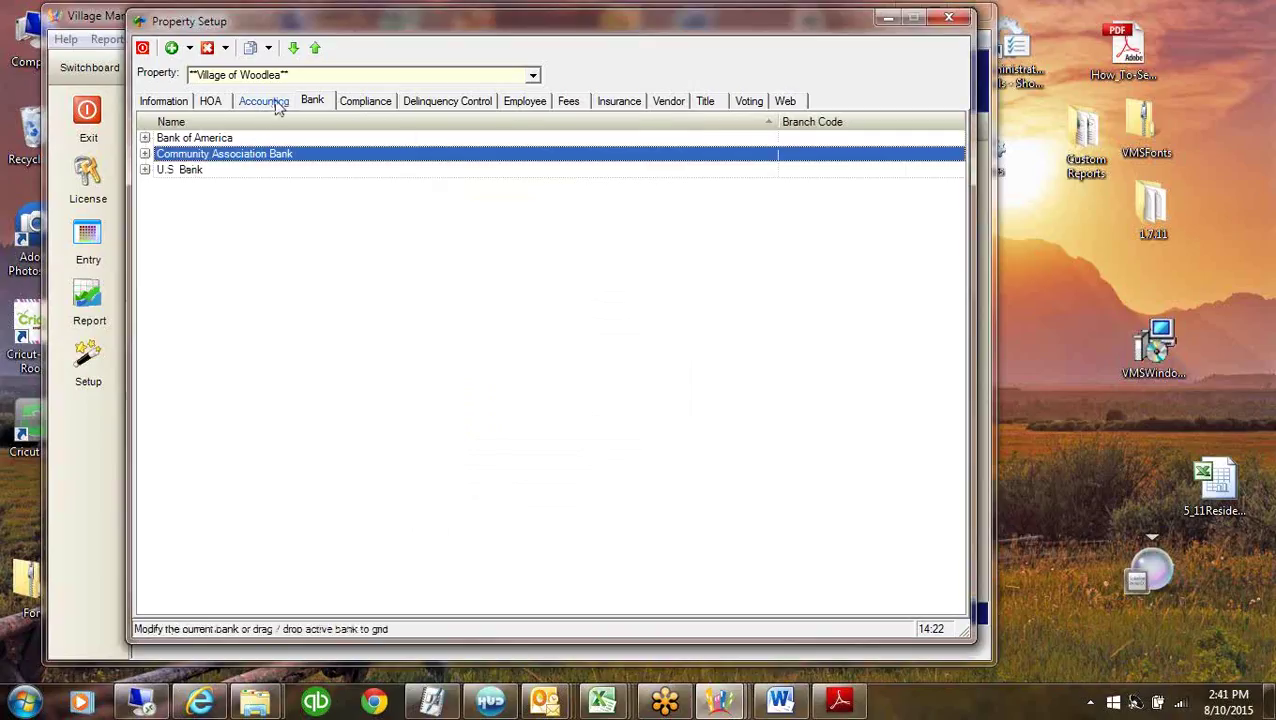
Link chart of accounts entry 10210 CD to U.S. Bank.
{"action": "left_click", "coordinate": [271, 101]}
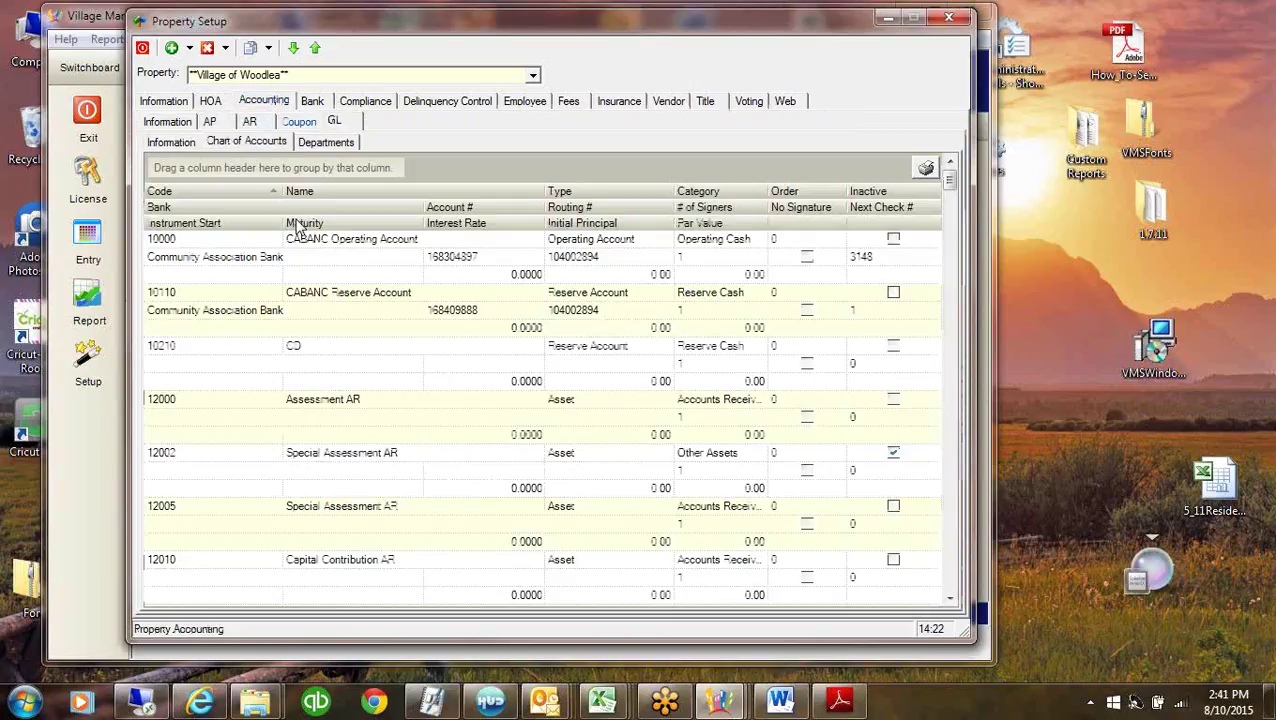
{"action": "left_click", "coordinate": [229, 347]}
{"action": "left_click", "coordinate": [415, 366]}
{"action": "left_click", "coordinate": [415, 366]}
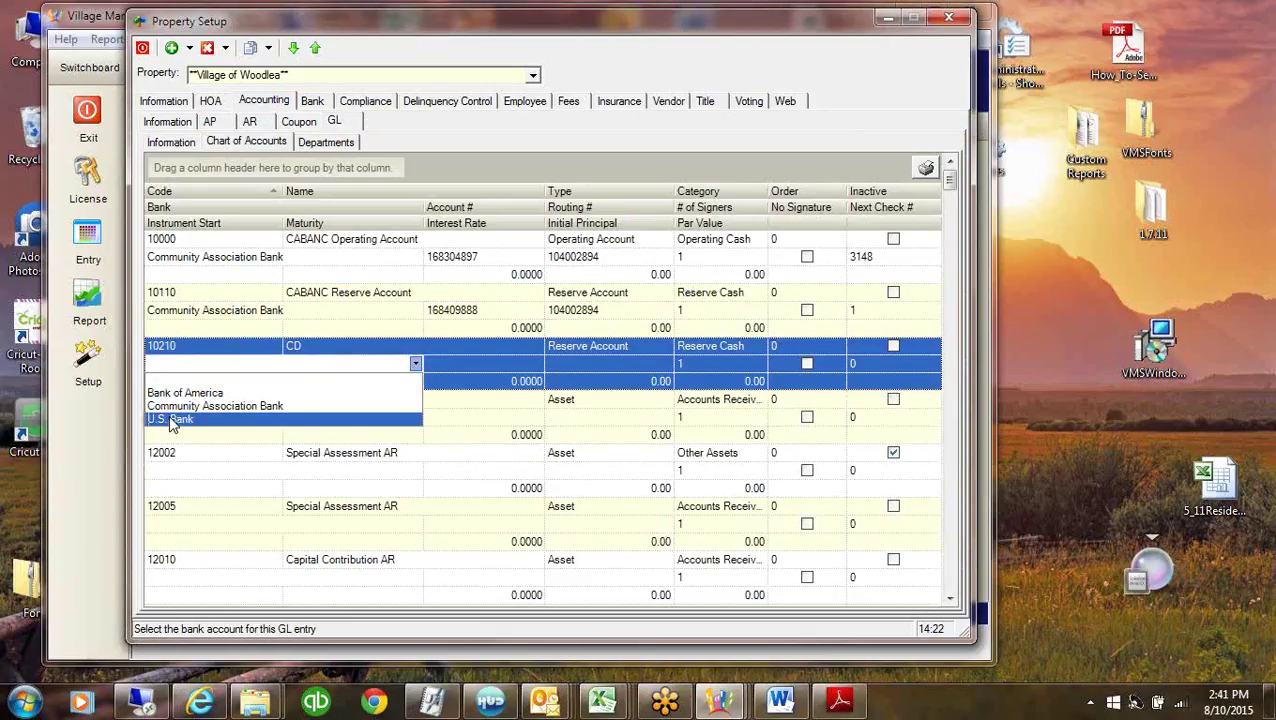
{"action": "left_click", "coordinate": [172, 420]}
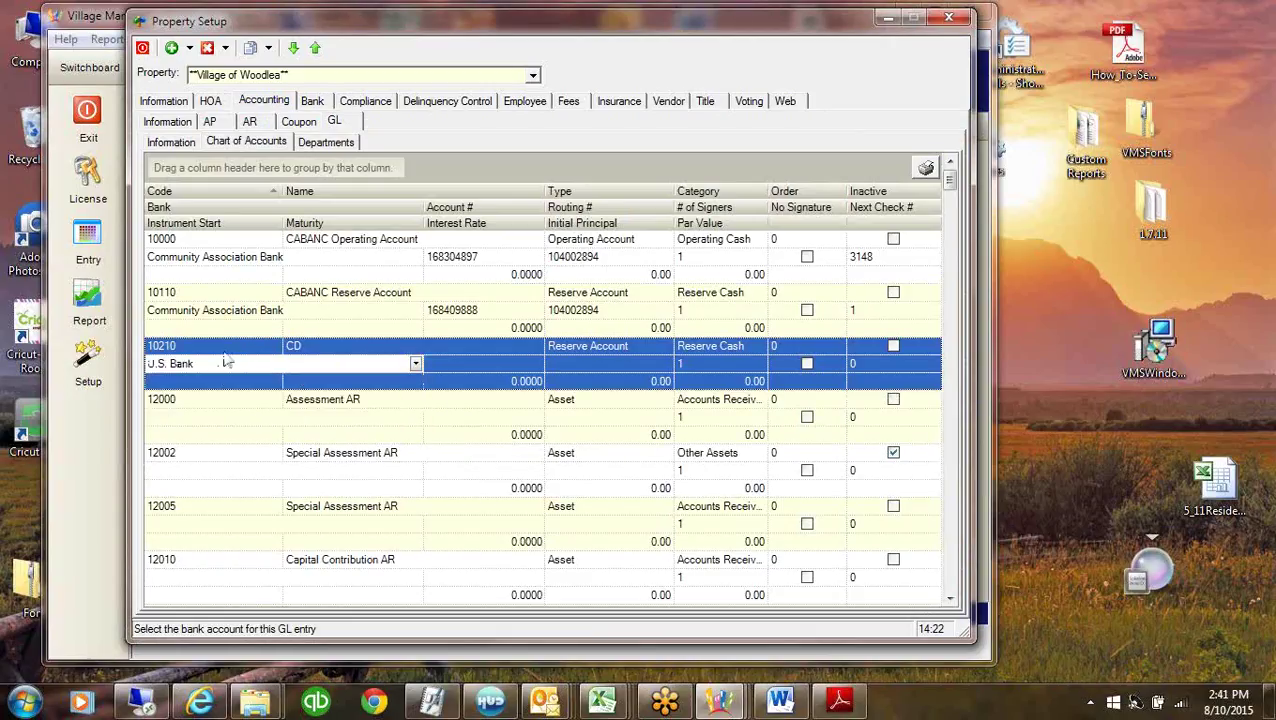
Step through the CD account's name, type, signers, routing and account number fields.
{"action": "left_click", "coordinate": [345, 350]}
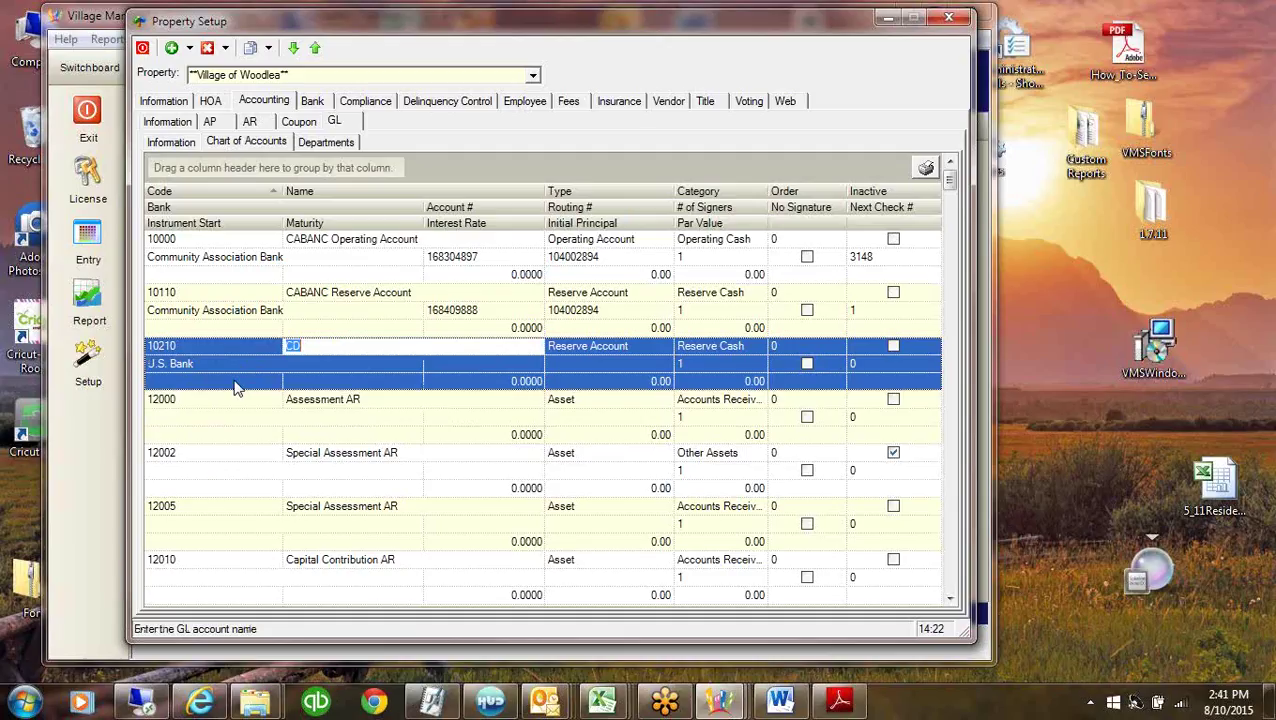
{"action": "left_click", "coordinate": [582, 347]}
{"action": "key", "text": "Tab"}
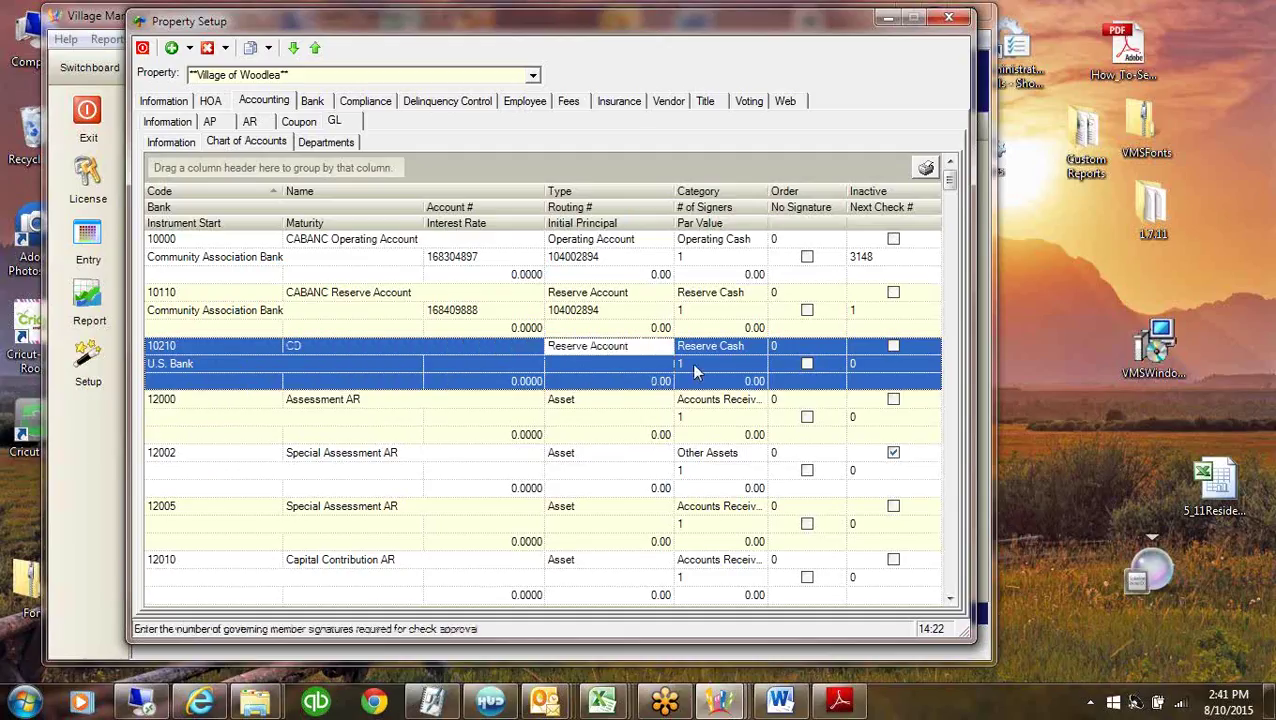
{"action": "left_click", "coordinate": [567, 364]}
{"action": "left_click", "coordinate": [487, 365]}
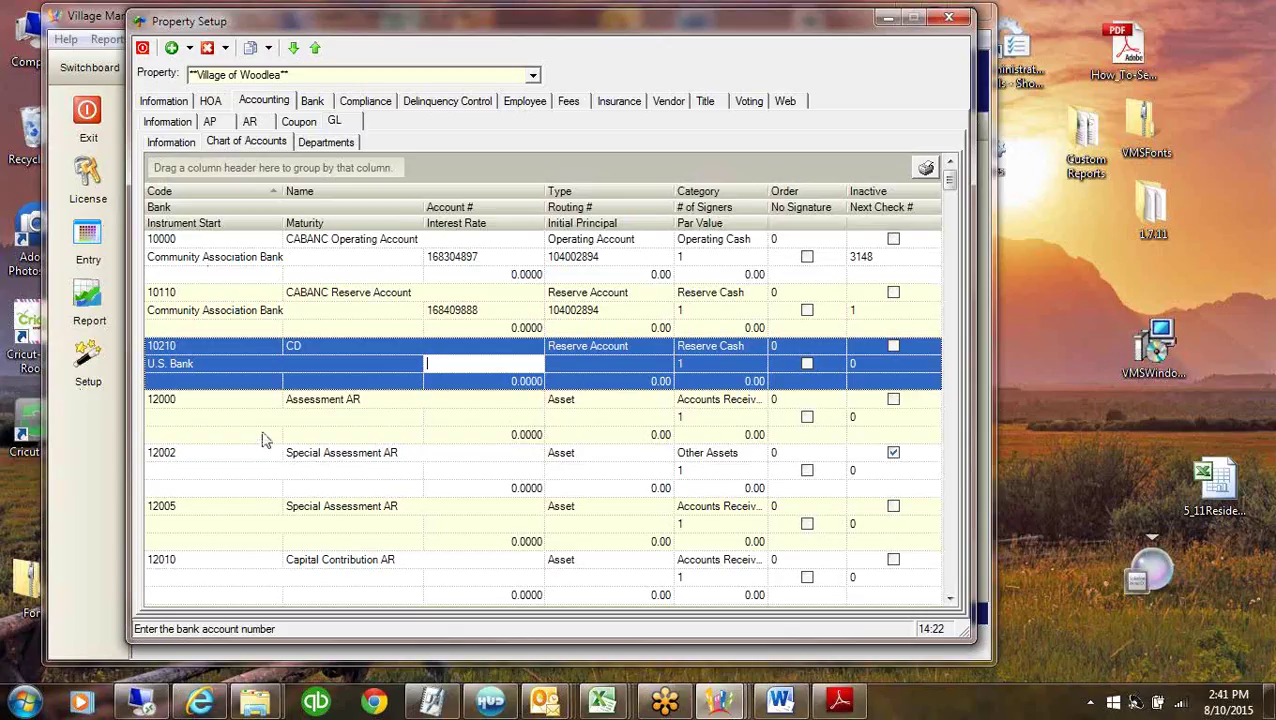
{"action": "left_click", "coordinate": [281, 262]}
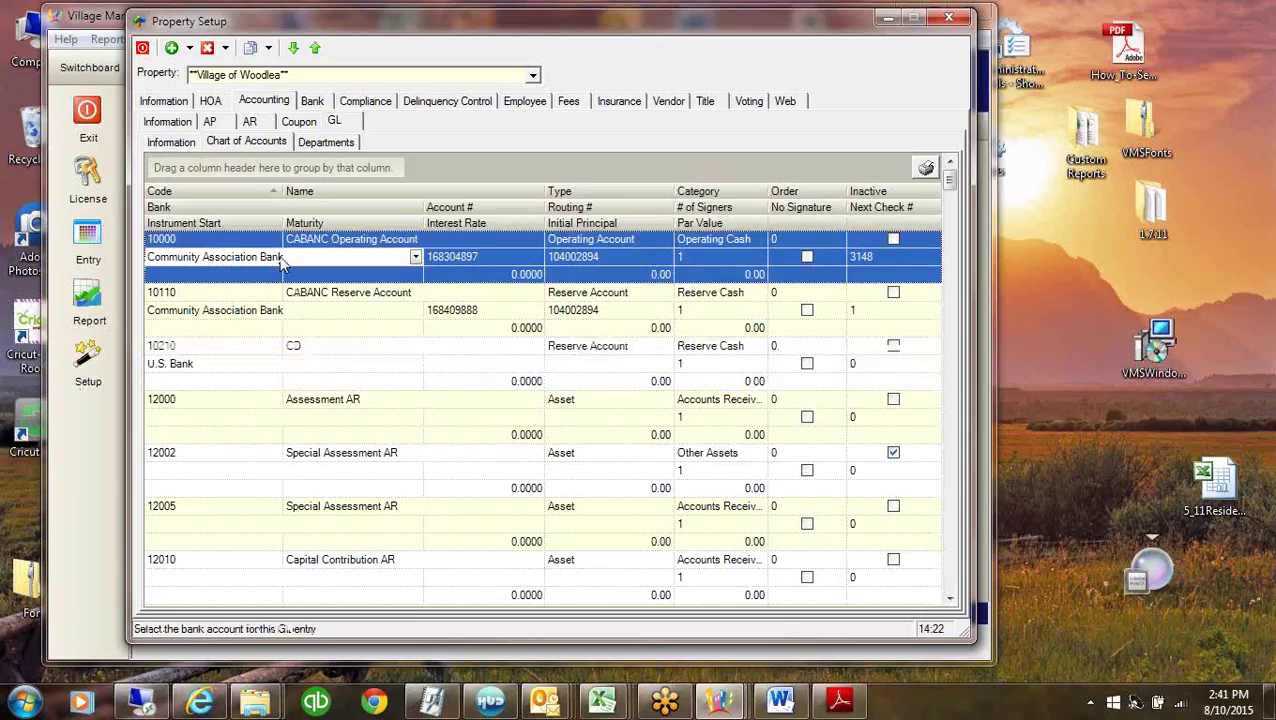
{"action": "left_click", "coordinate": [504, 256]}
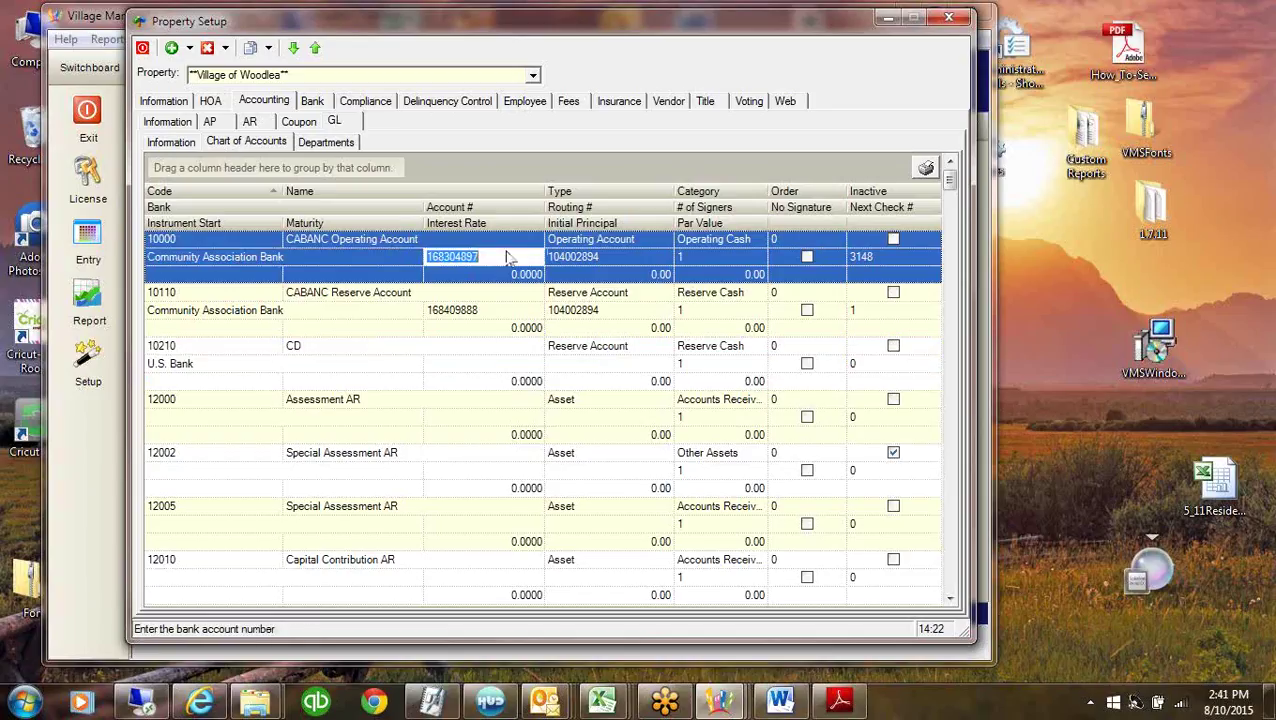
{"action": "left_click", "coordinate": [620, 263]}
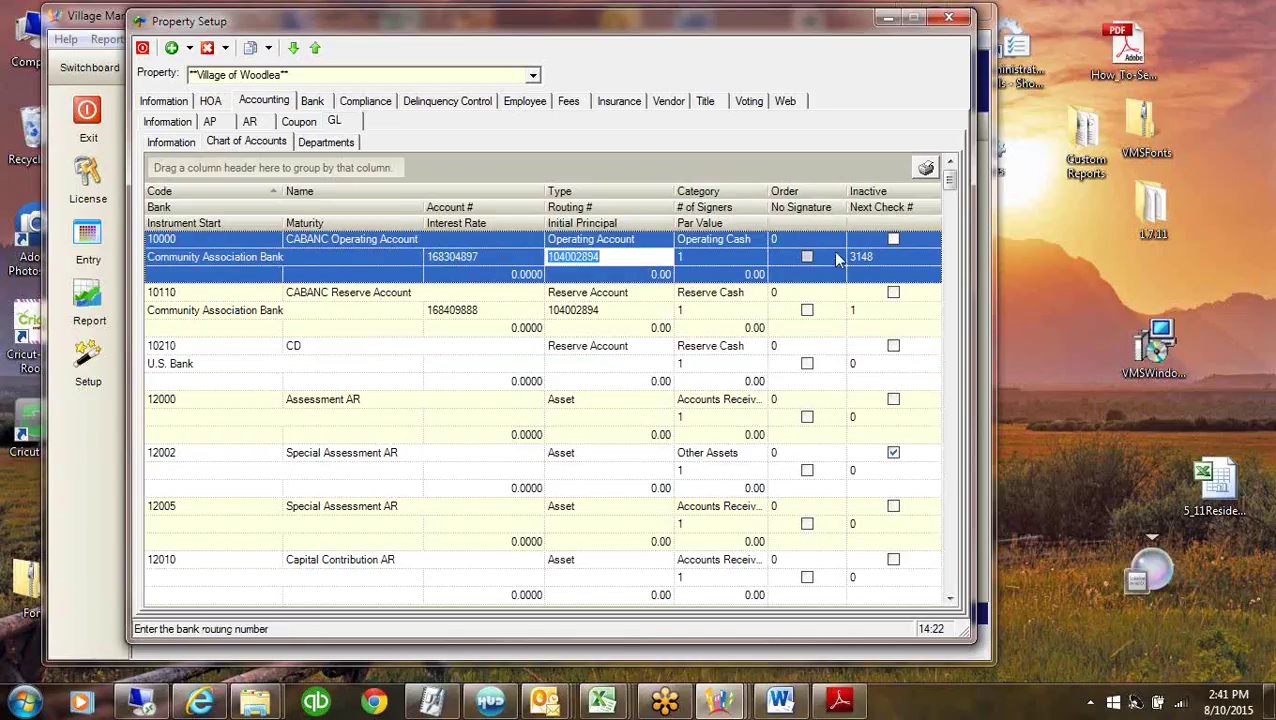
{"action": "left_click", "coordinate": [880, 257]}
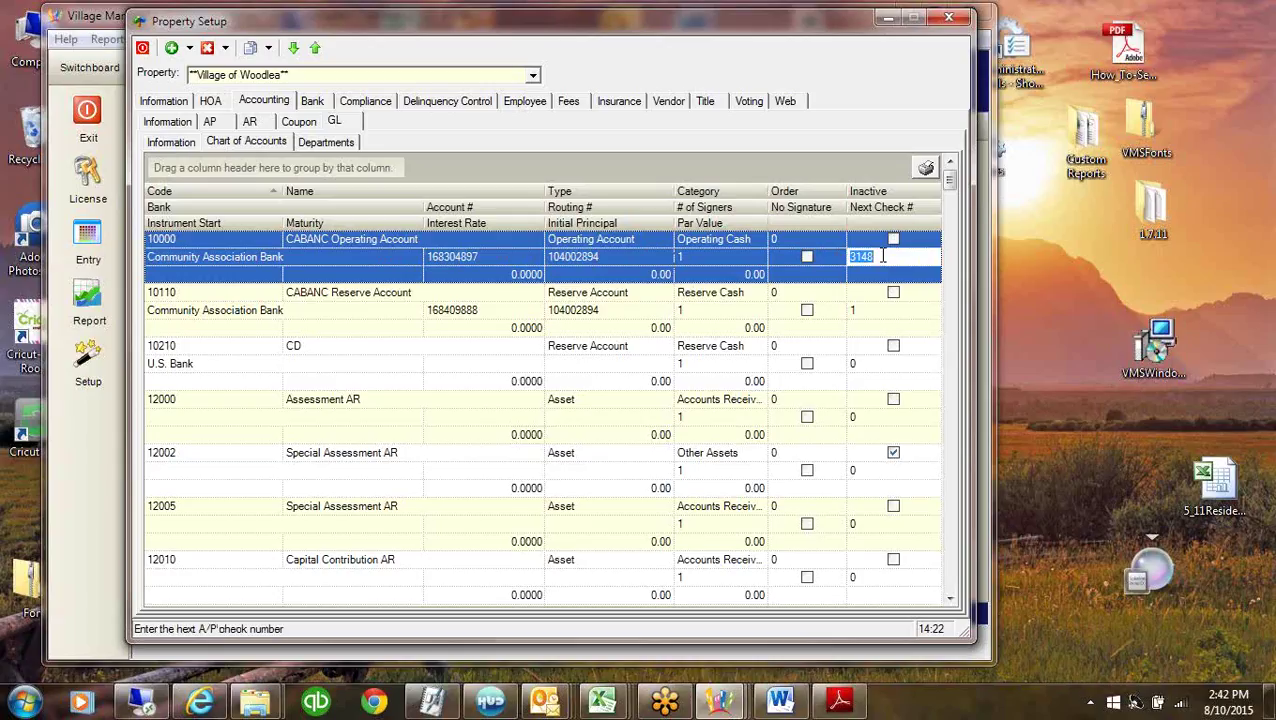
{"action": "left_click", "coordinate": [628, 258]}
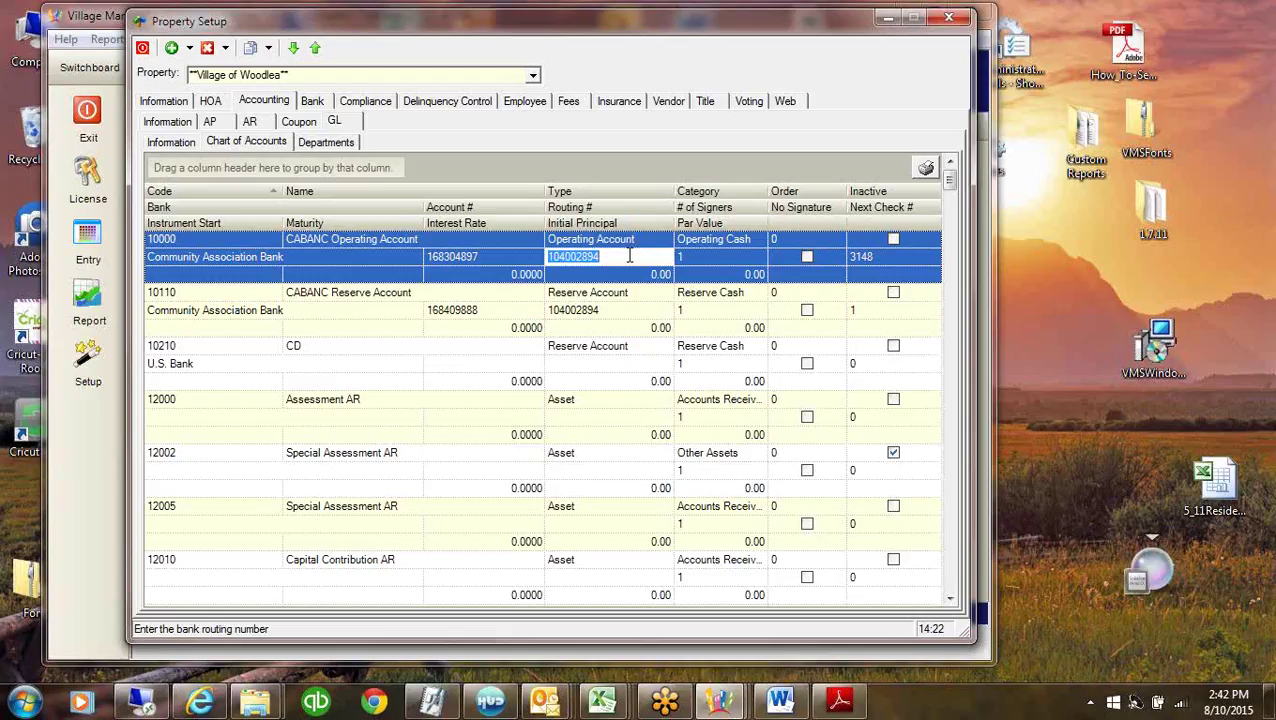
{"action": "left_click", "coordinate": [500, 257]}
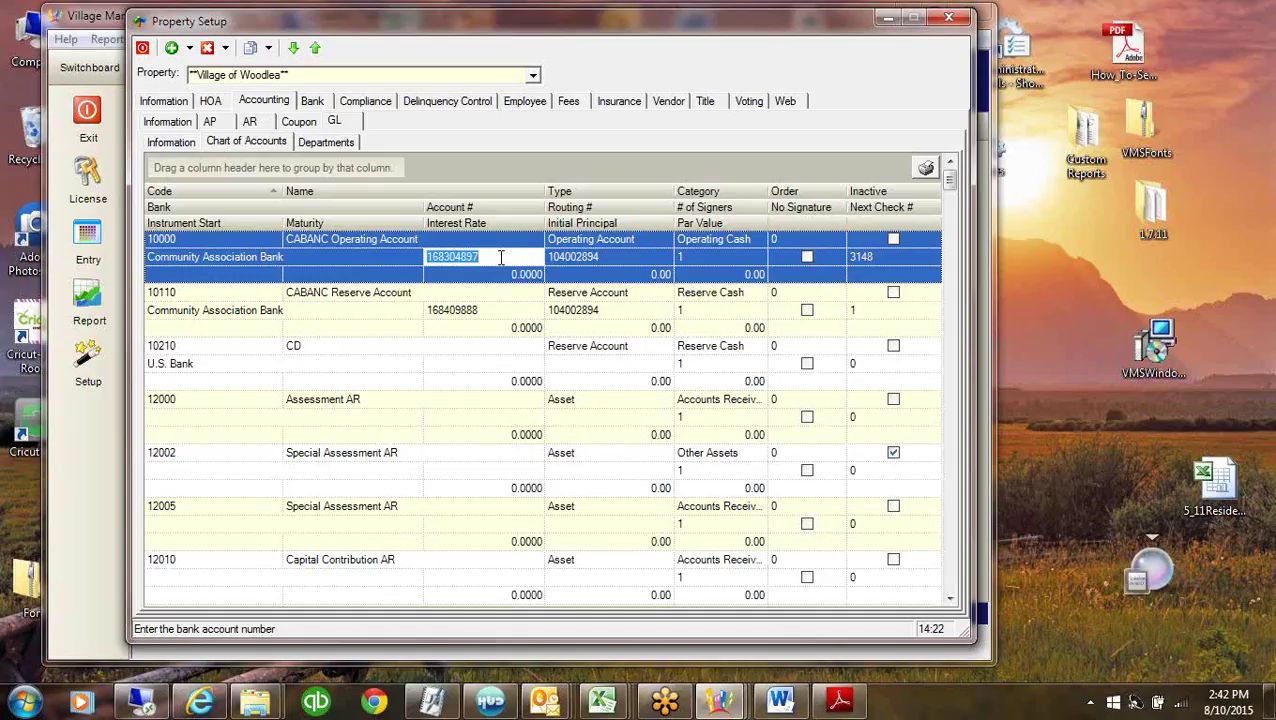
{"action": "left_click", "coordinate": [187, 240]}
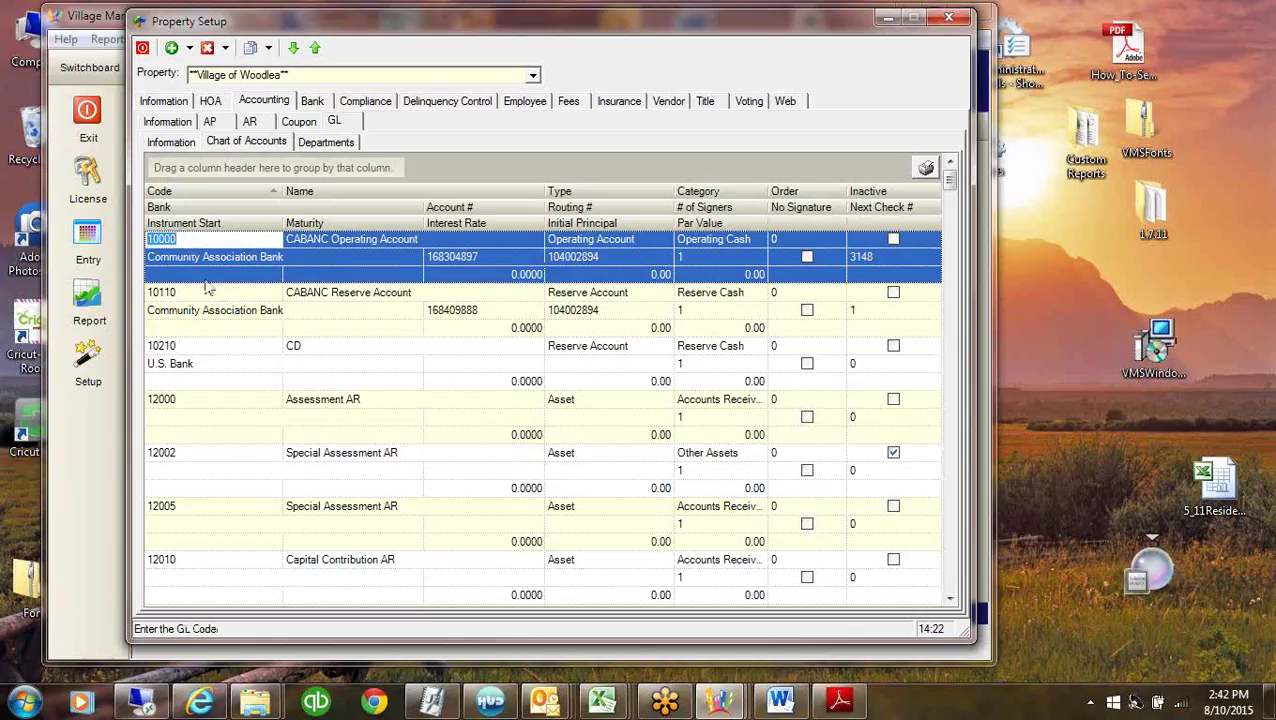
{"action": "left_click", "coordinate": [382, 239]}
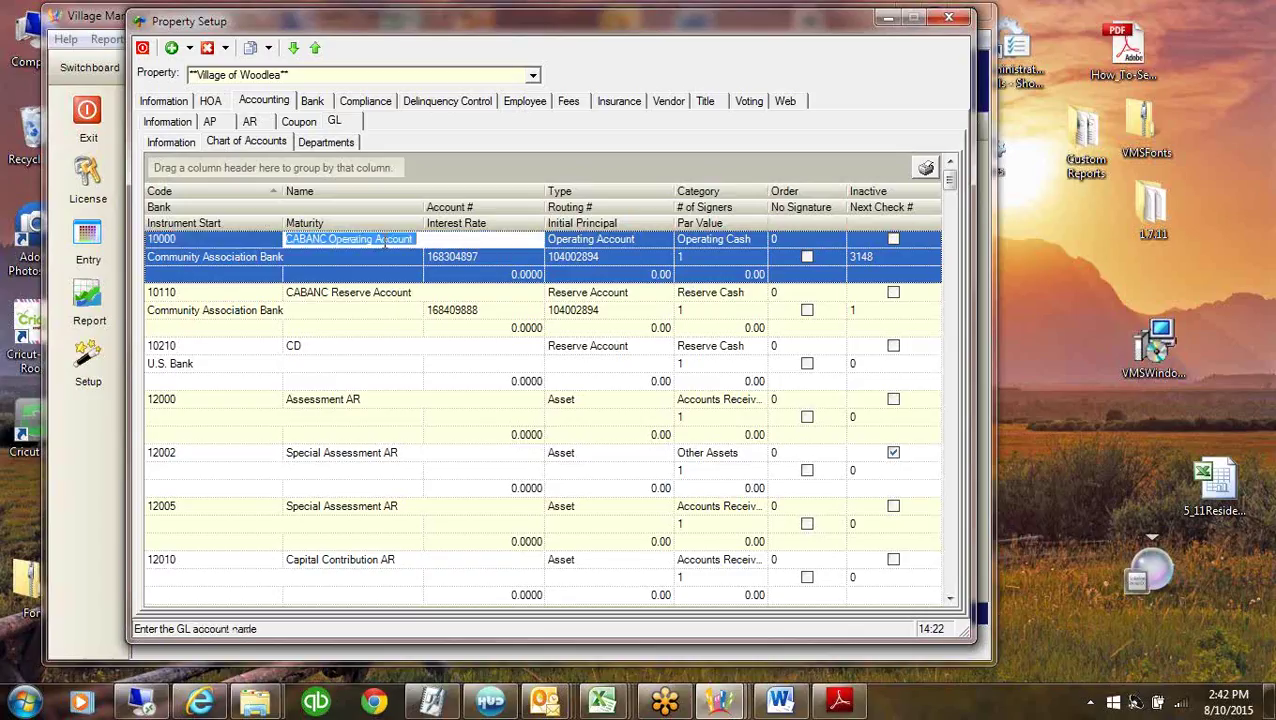
{"action": "left_click", "coordinate": [640, 256]}
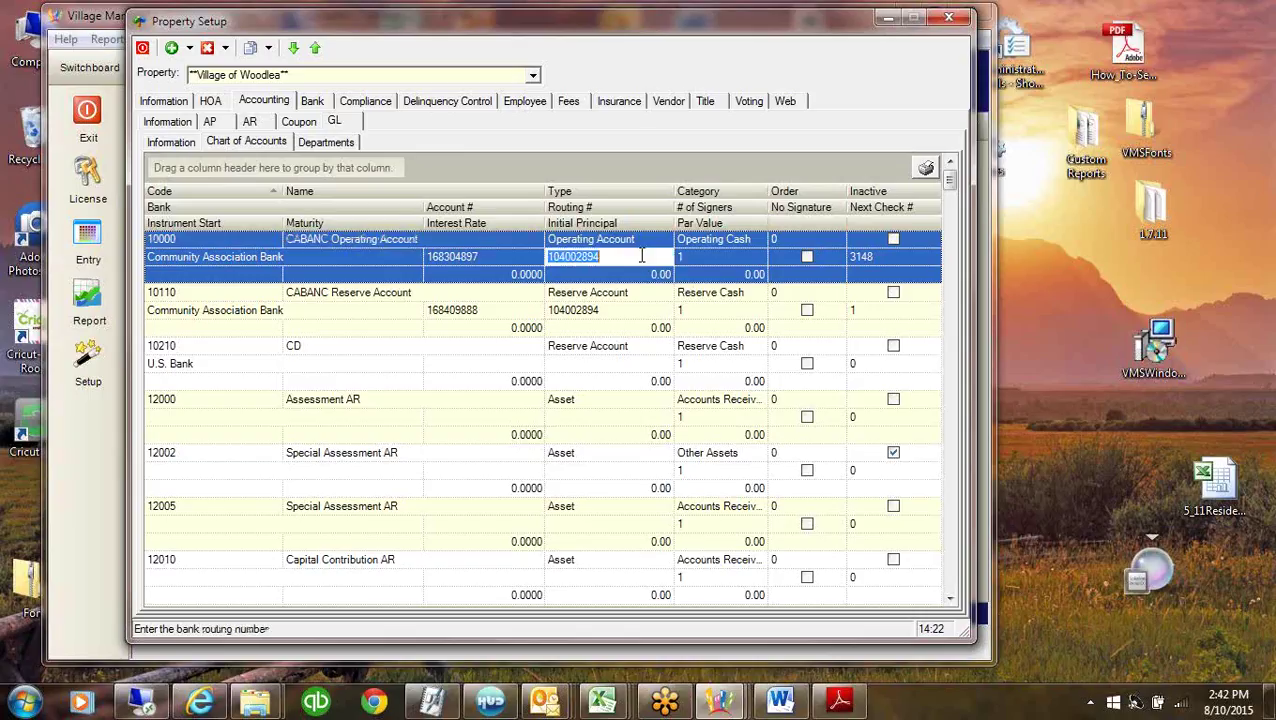
{"action": "left_click", "coordinate": [378, 262]}
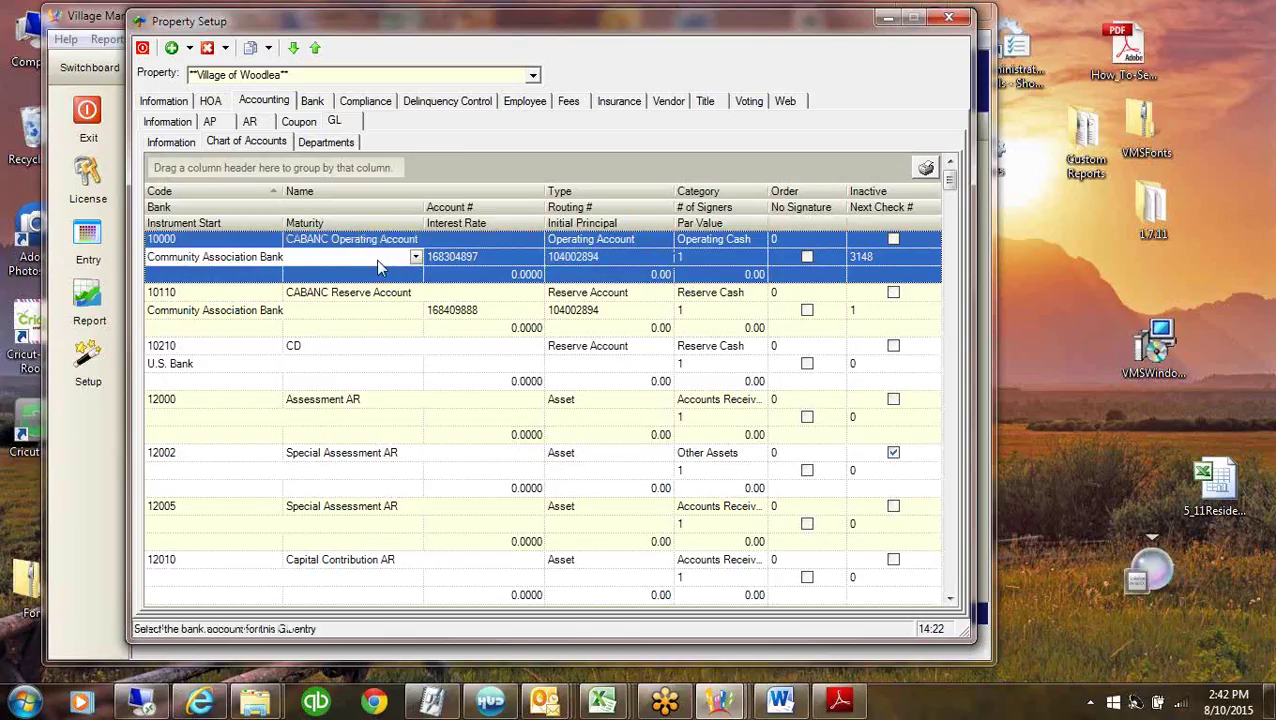
{"action": "left_click", "coordinate": [484, 258]}
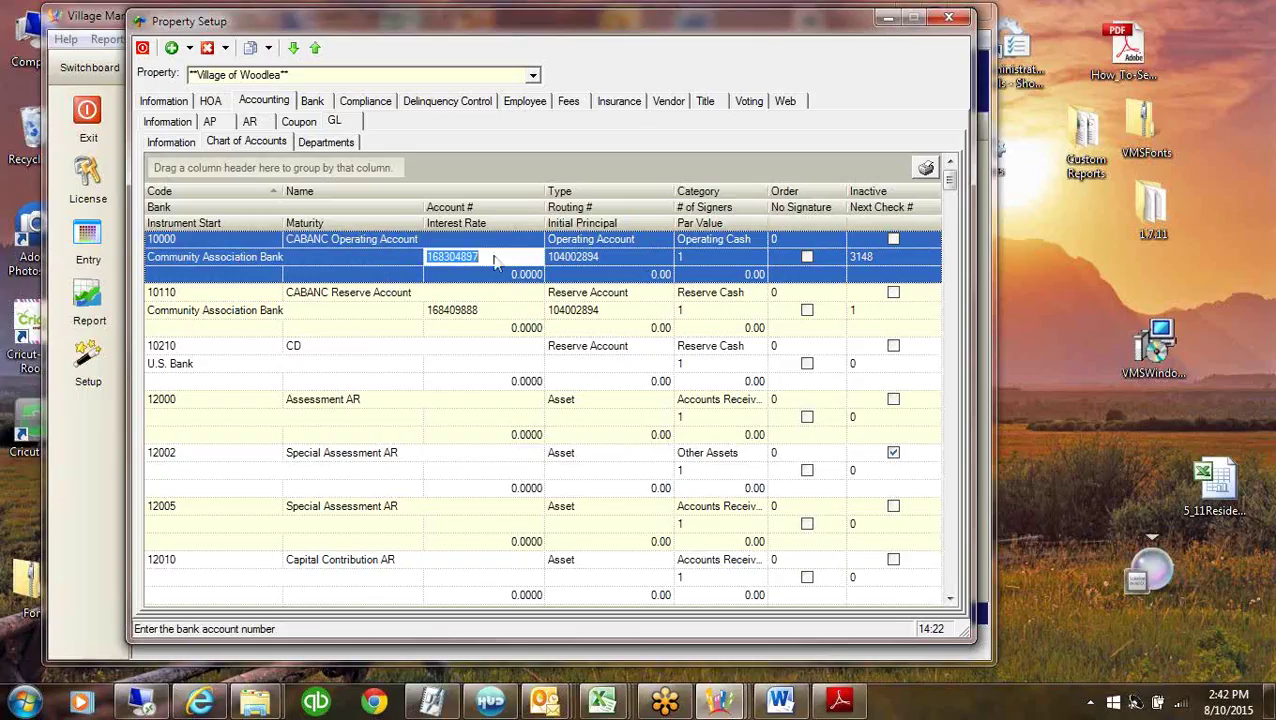
{"action": "left_click", "coordinate": [897, 257]}
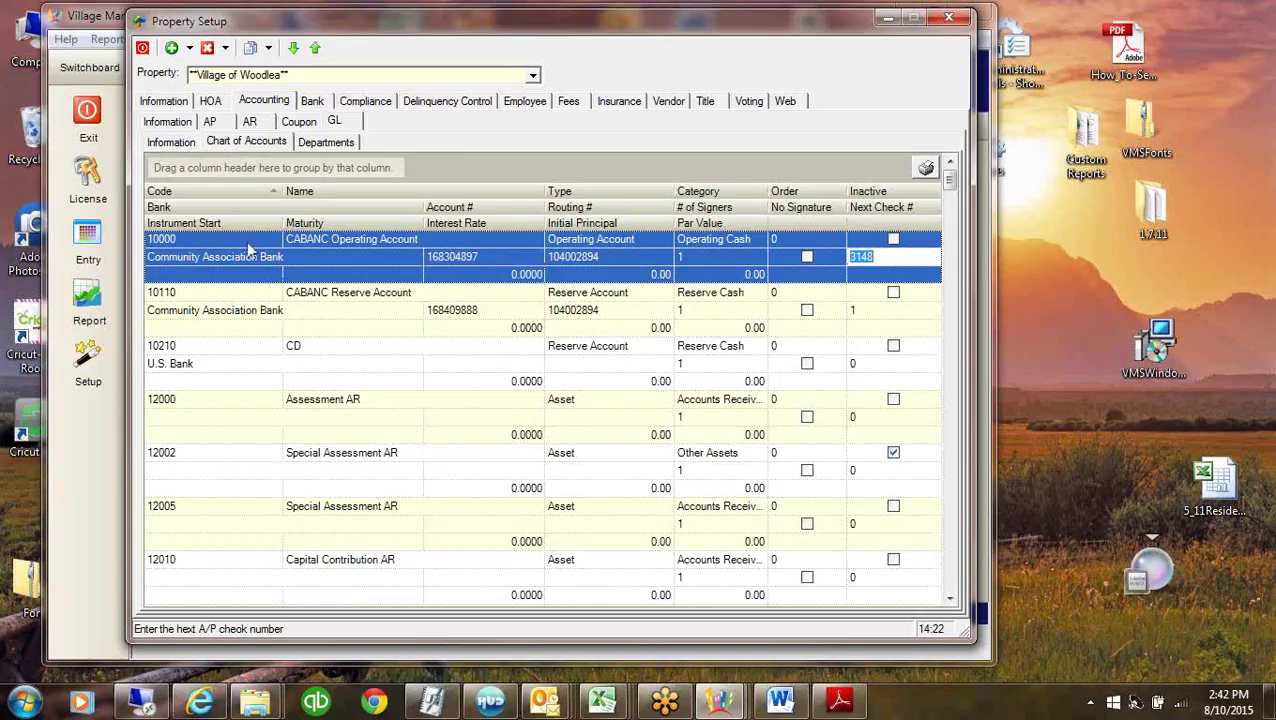
{"action": "left_click", "coordinate": [344, 255]}
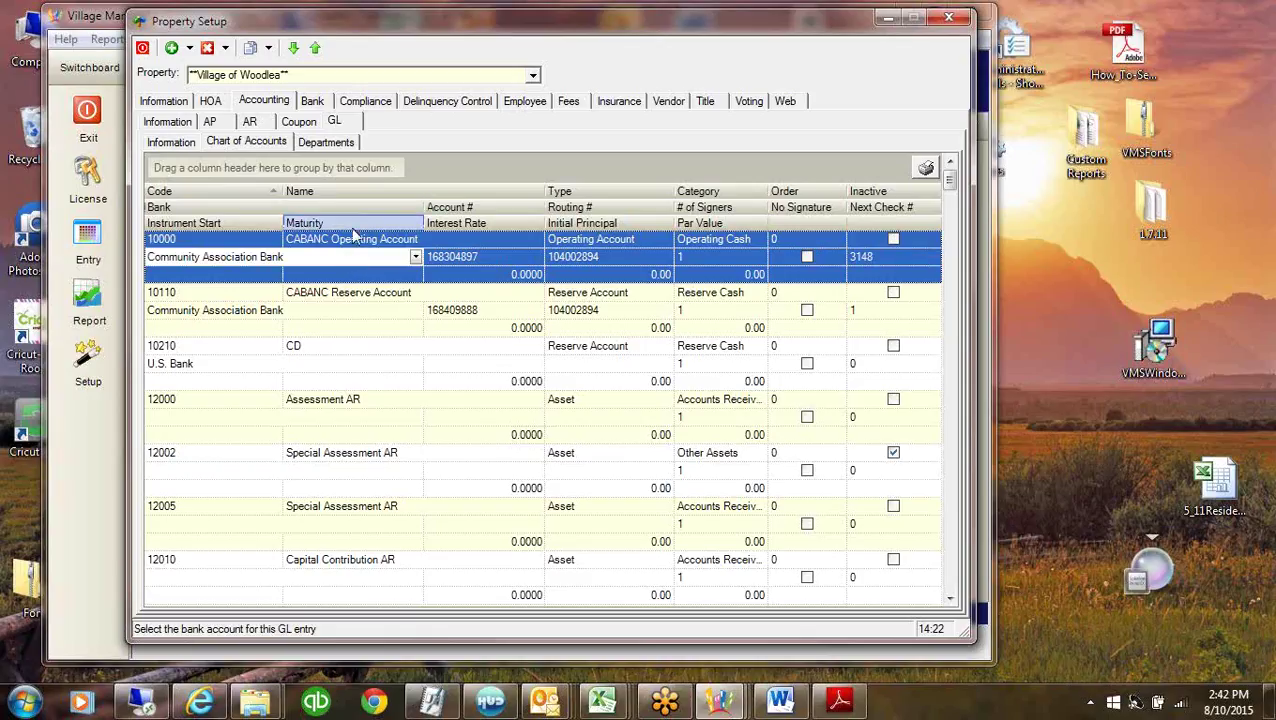
{"action": "left_click", "coordinate": [197, 276]}
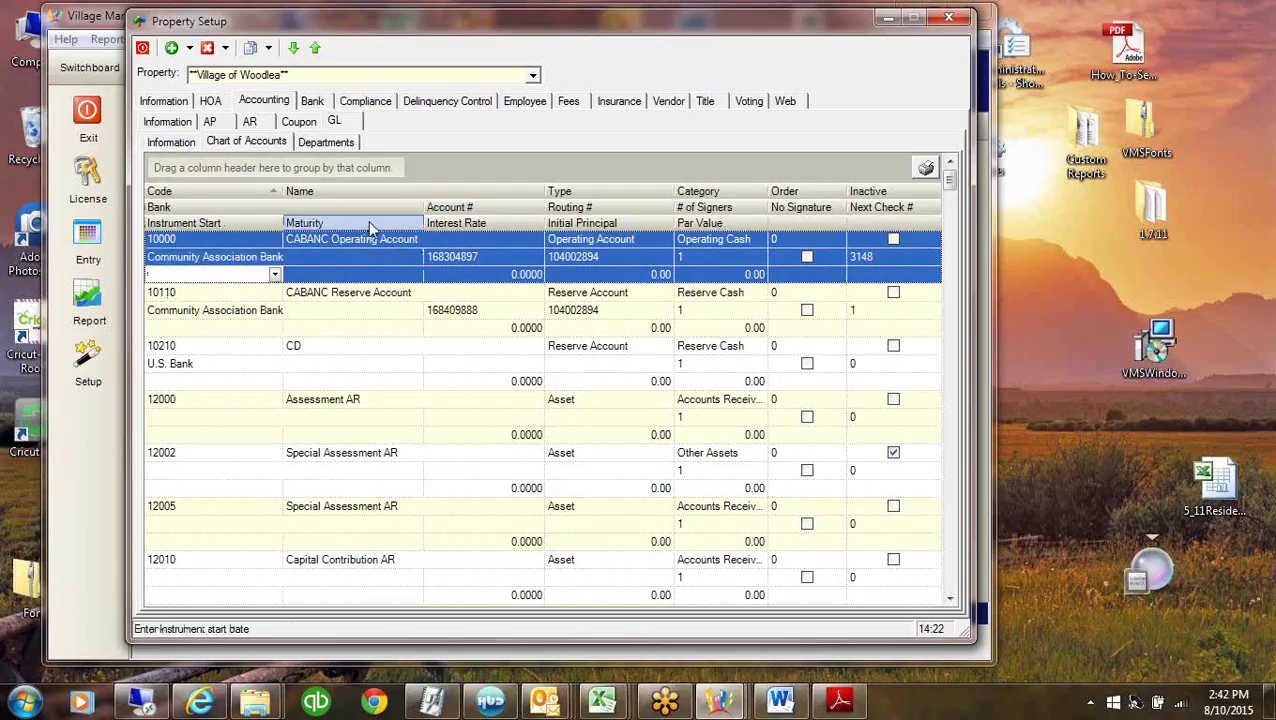
{"action": "left_click", "coordinate": [508, 223]}
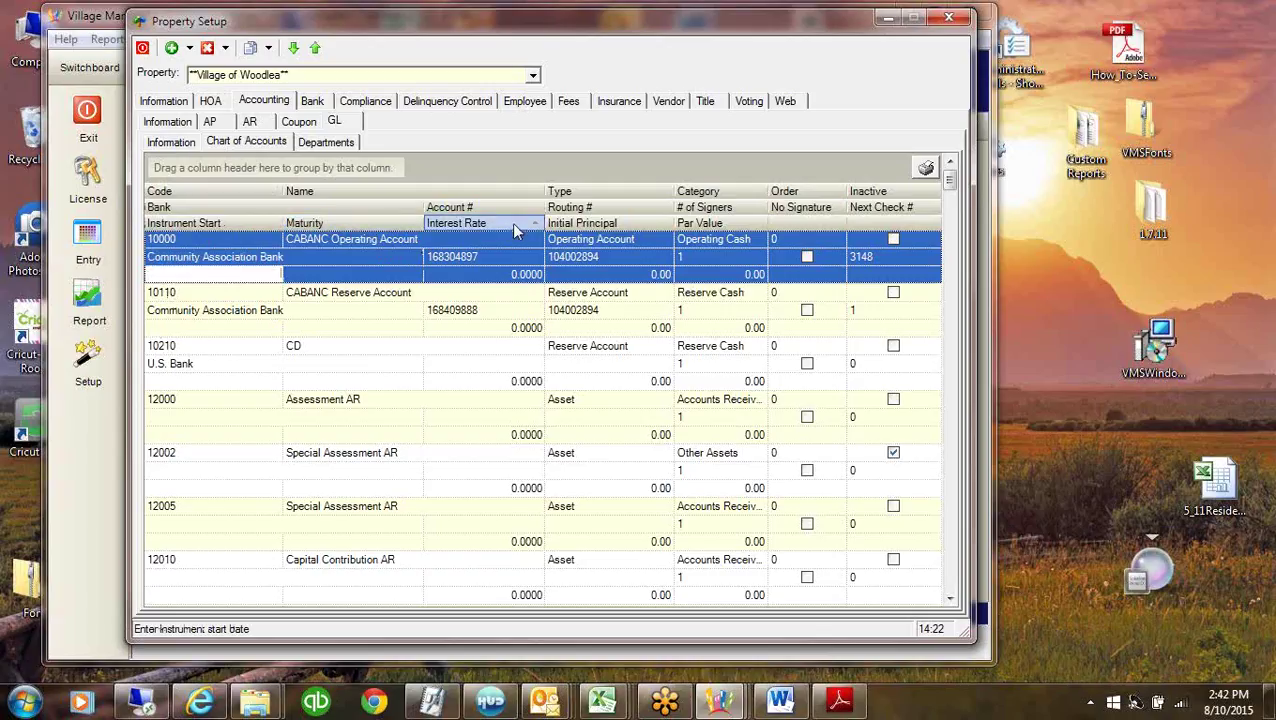
{"action": "left_click", "coordinate": [612, 223]}
{"action": "left_click", "coordinate": [350, 383]}
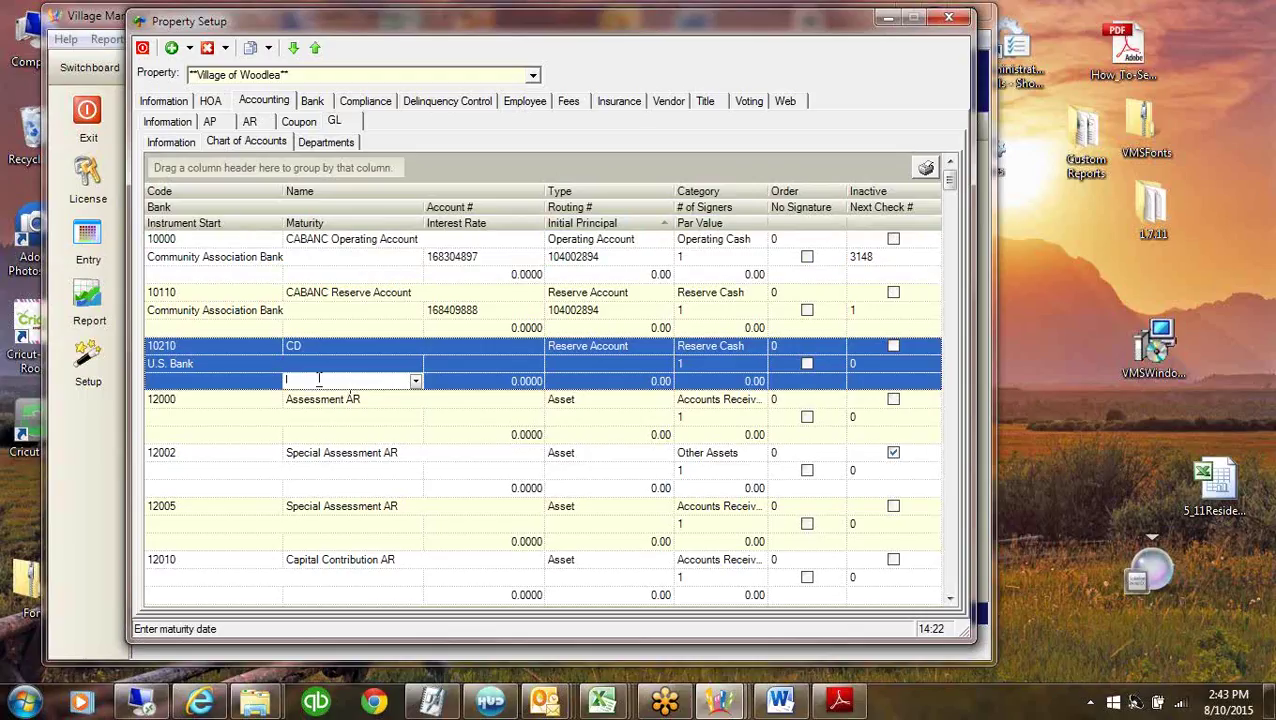
{"action": "left_click", "coordinate": [359, 345]}
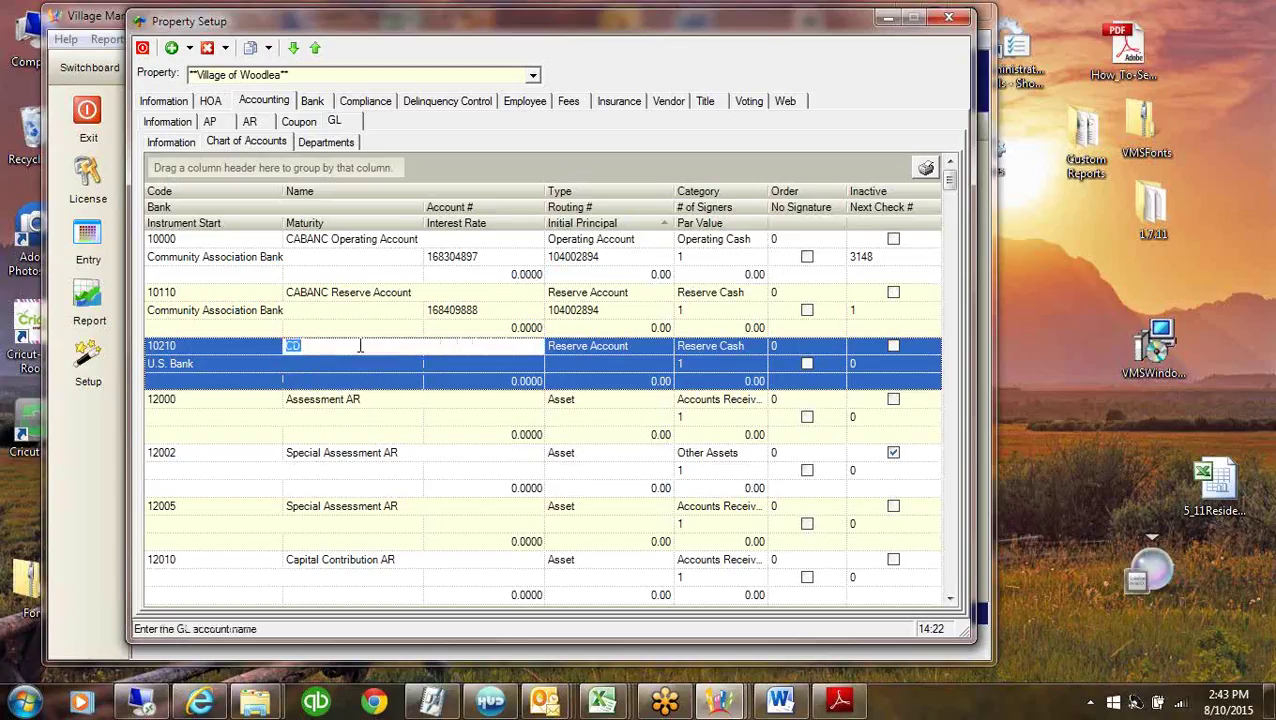
{"action": "left_click", "coordinate": [196, 345]}
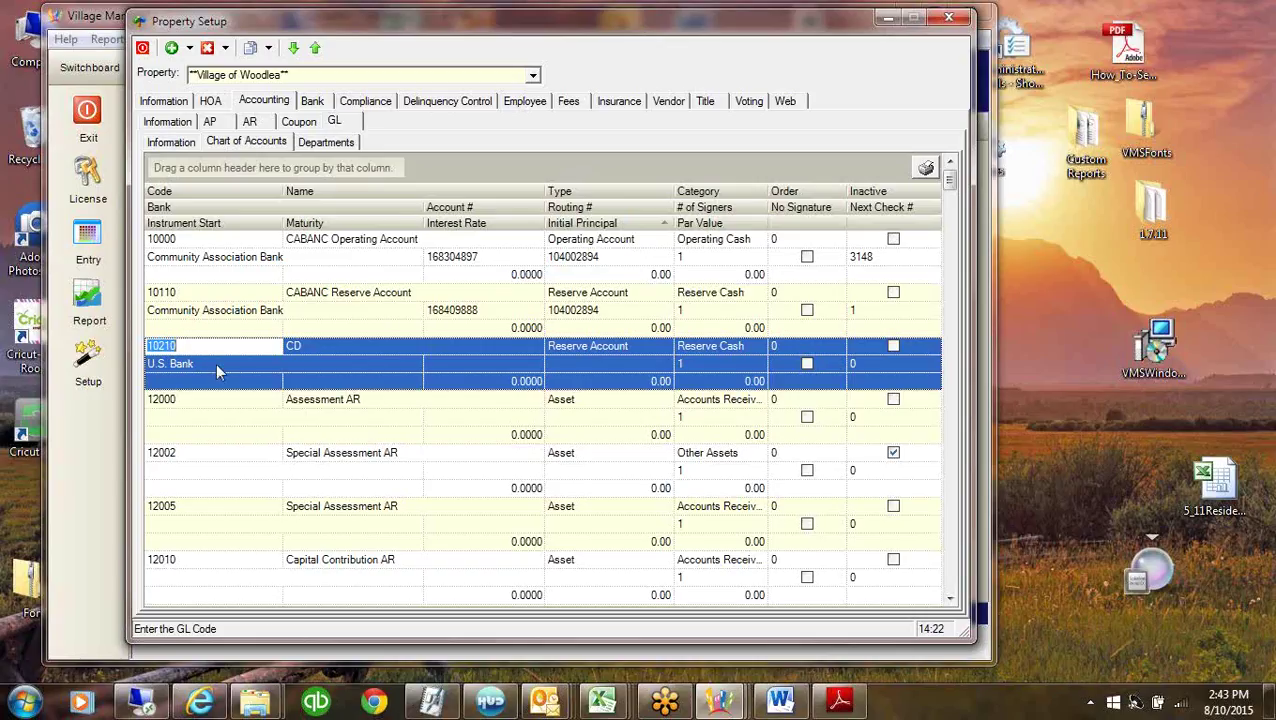
{"action": "left_click", "coordinate": [218, 370]}
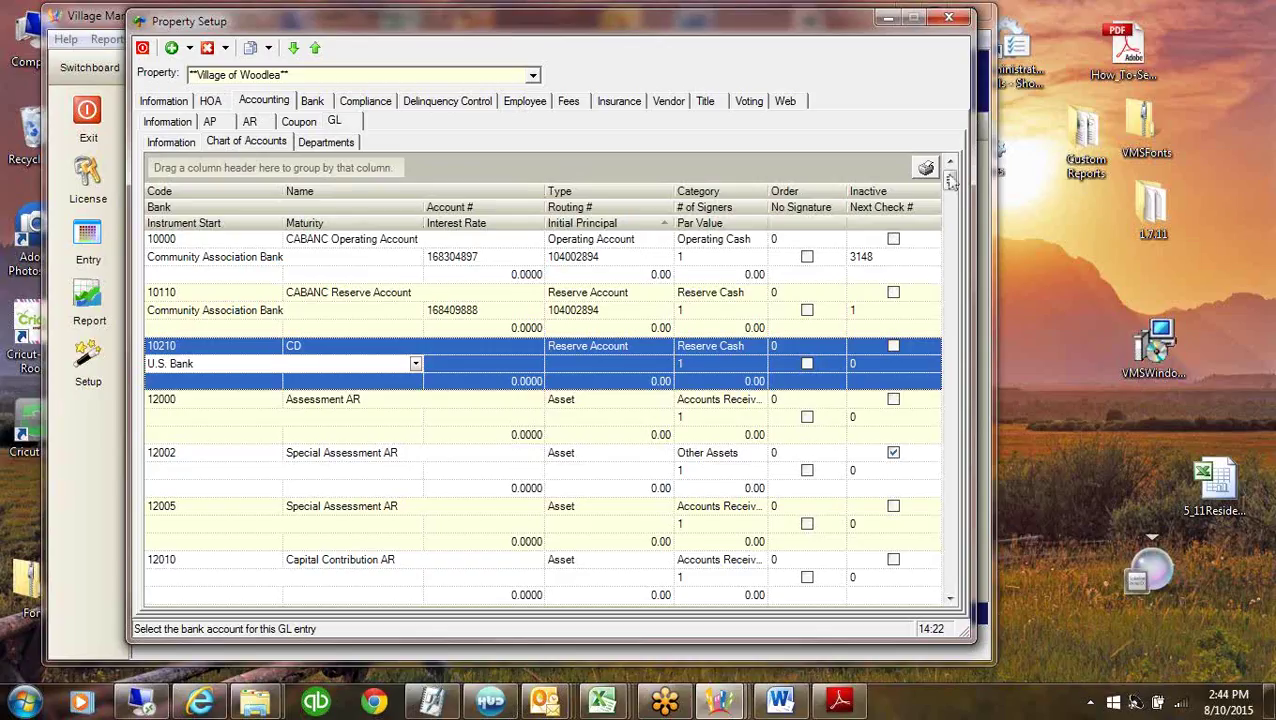
Scroll to the Alarm Monitoring account 60005, then bring up the GL Departments list.
{"action": "scroll", "coordinate": [943, 402], "scroll_direction": "down", "scroll_amount": 3}
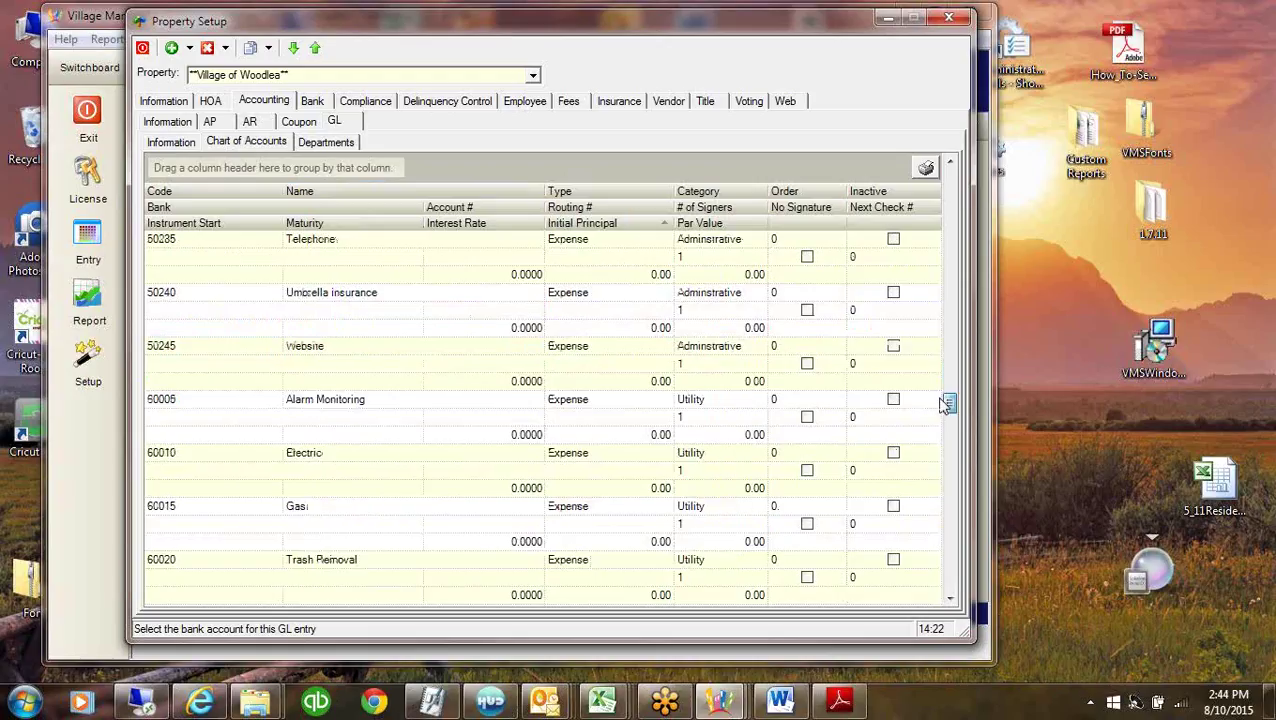
{"action": "left_click", "coordinate": [207, 398]}
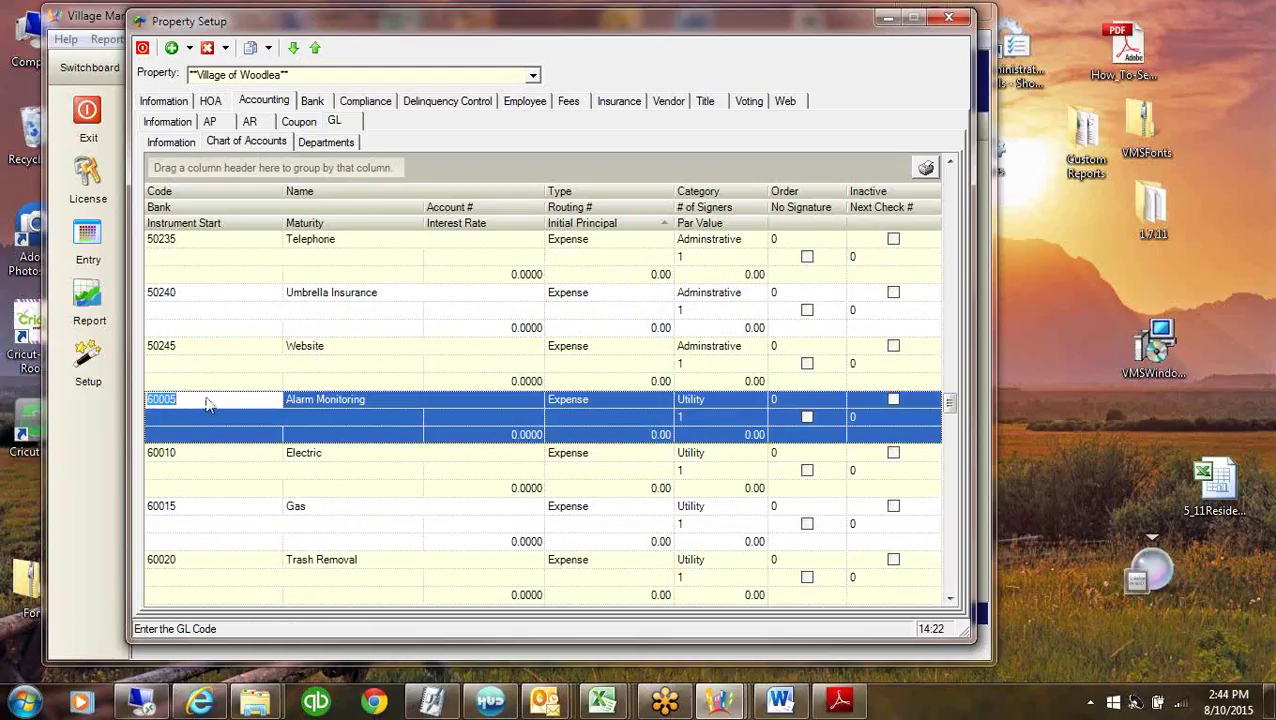
{"action": "left_click", "coordinate": [202, 401]}
{"action": "left_click", "coordinate": [326, 142]}
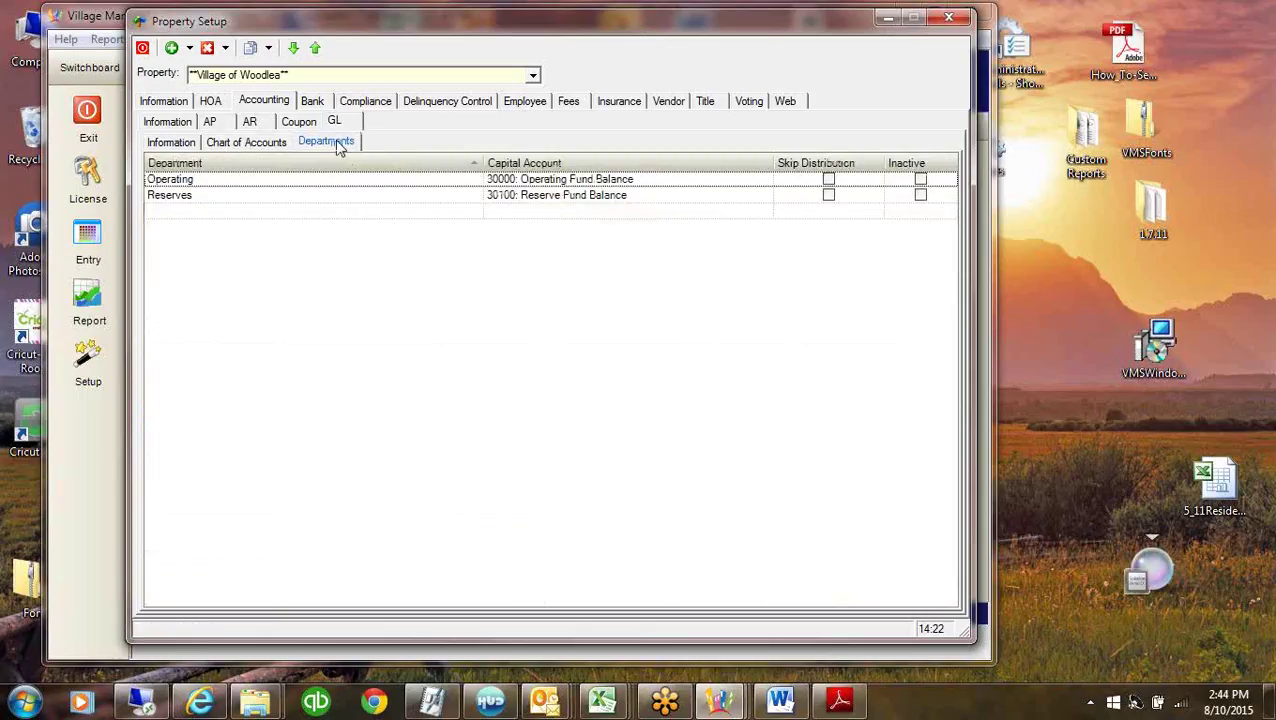
Select the Operating and Reserves departments, then return to the Chart of Accounts.
{"action": "left_click", "coordinate": [218, 183]}
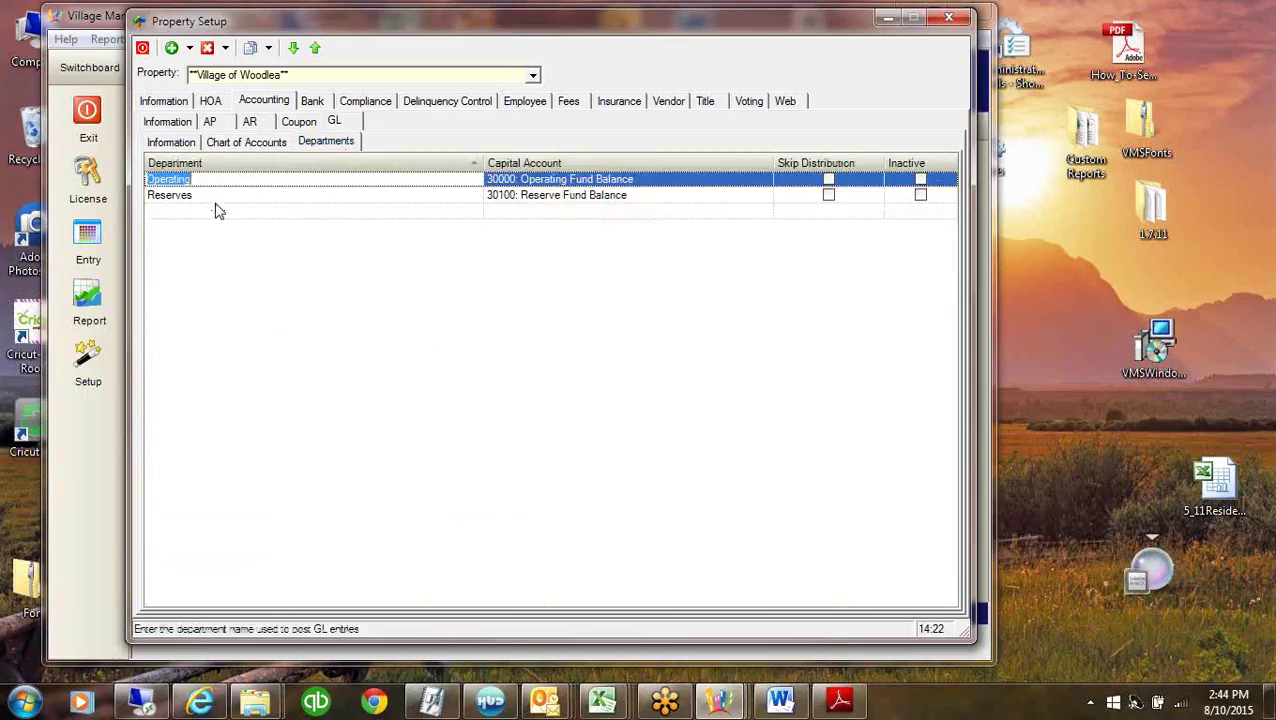
{"action": "left_click", "coordinate": [218, 196]}
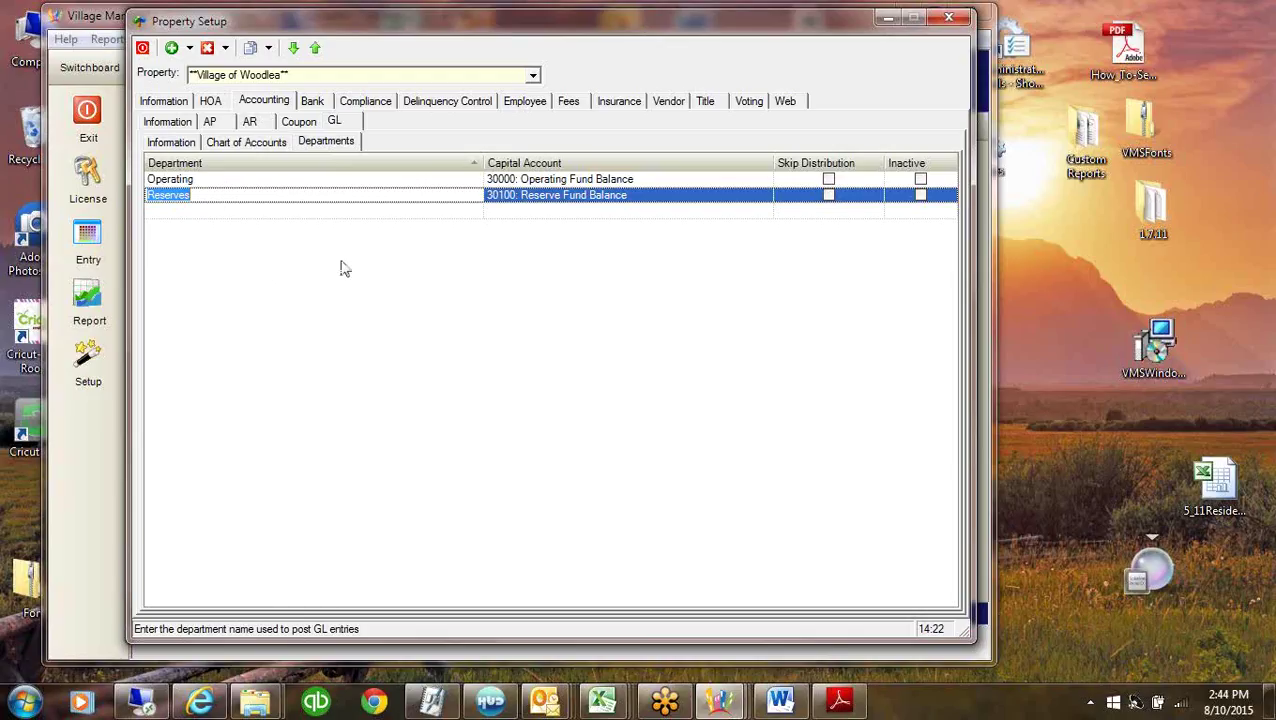
{"action": "left_click", "coordinate": [250, 142]}
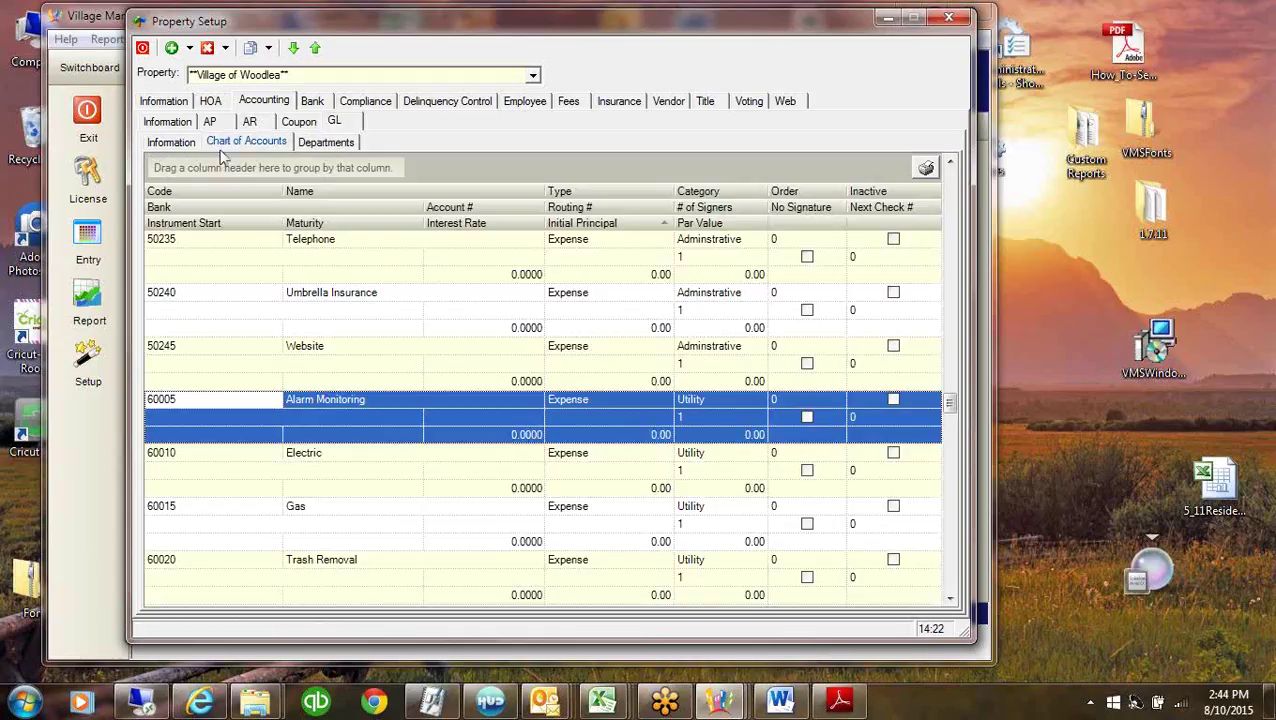
Inspect the Gas 60015 and Roof Maint/Repairs accounts, then go back to GL Departments.
{"action": "left_click", "coordinate": [196, 510]}
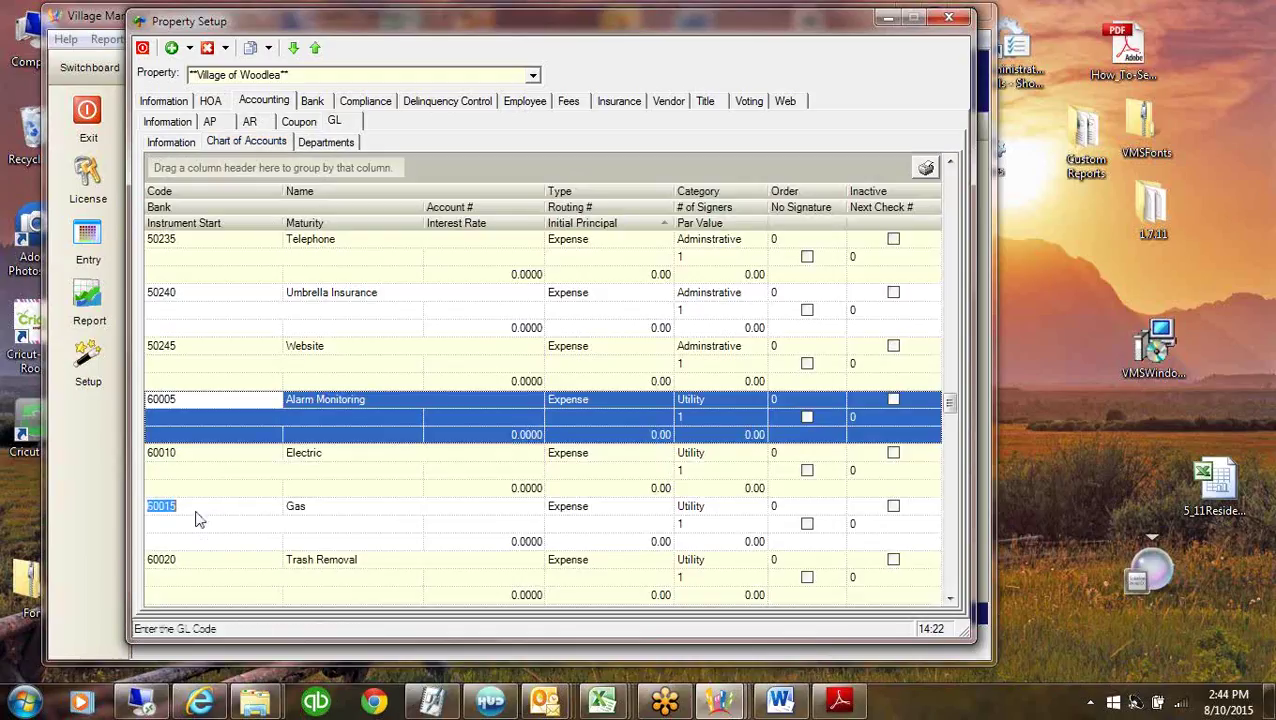
{"action": "left_click_drag", "start_coordinate": [949, 401], "coordinate": [948, 490]}
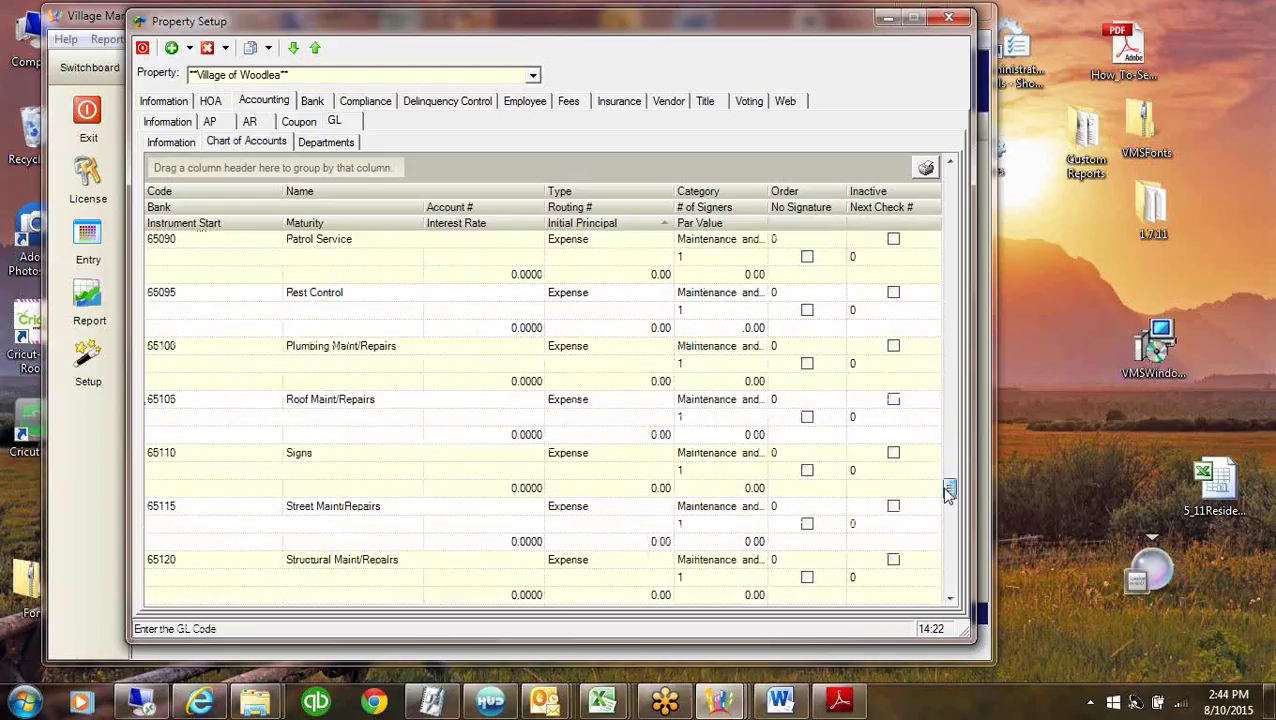
{"action": "left_click", "coordinate": [370, 402]}
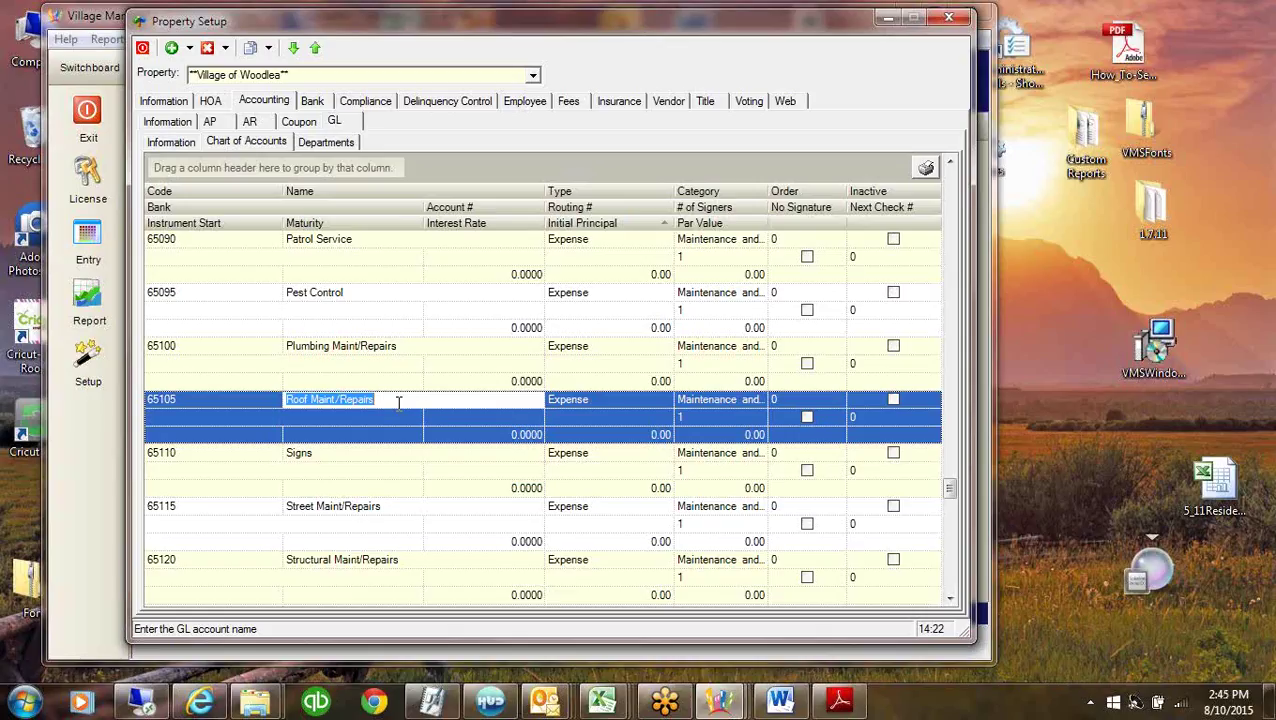
{"action": "left_click", "coordinate": [252, 399]}
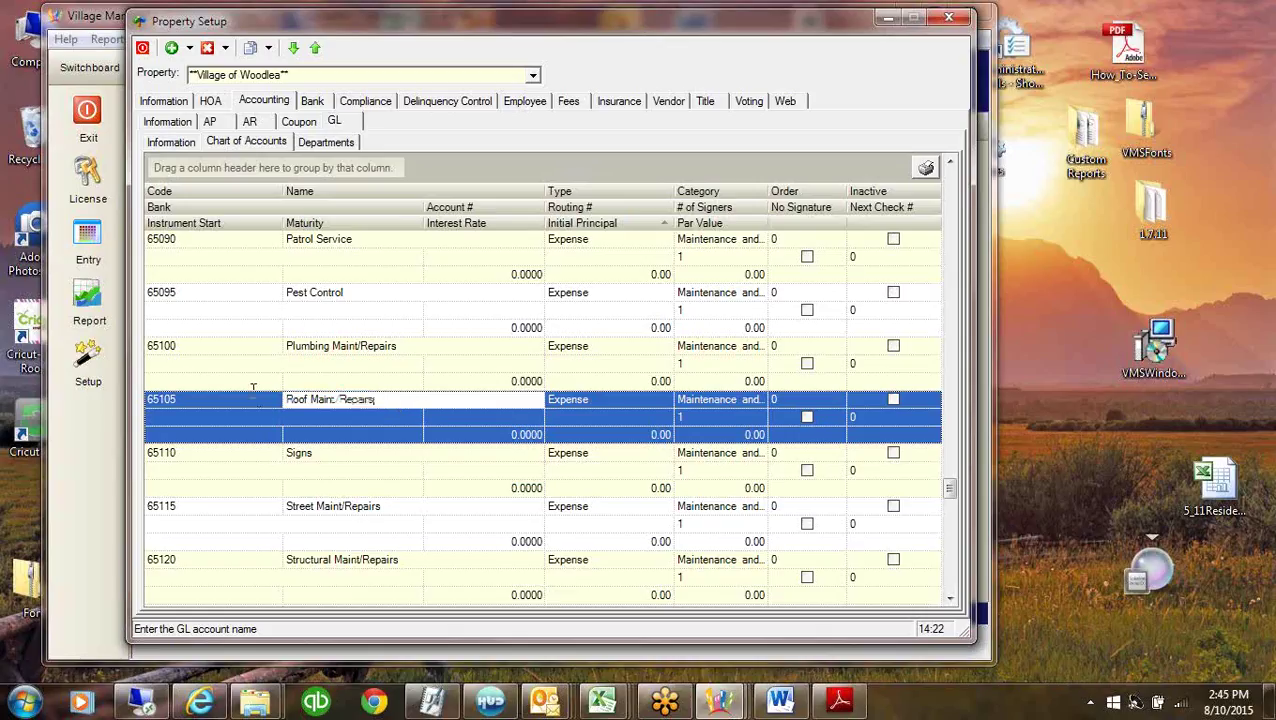
{"action": "left_click", "coordinate": [326, 142]}
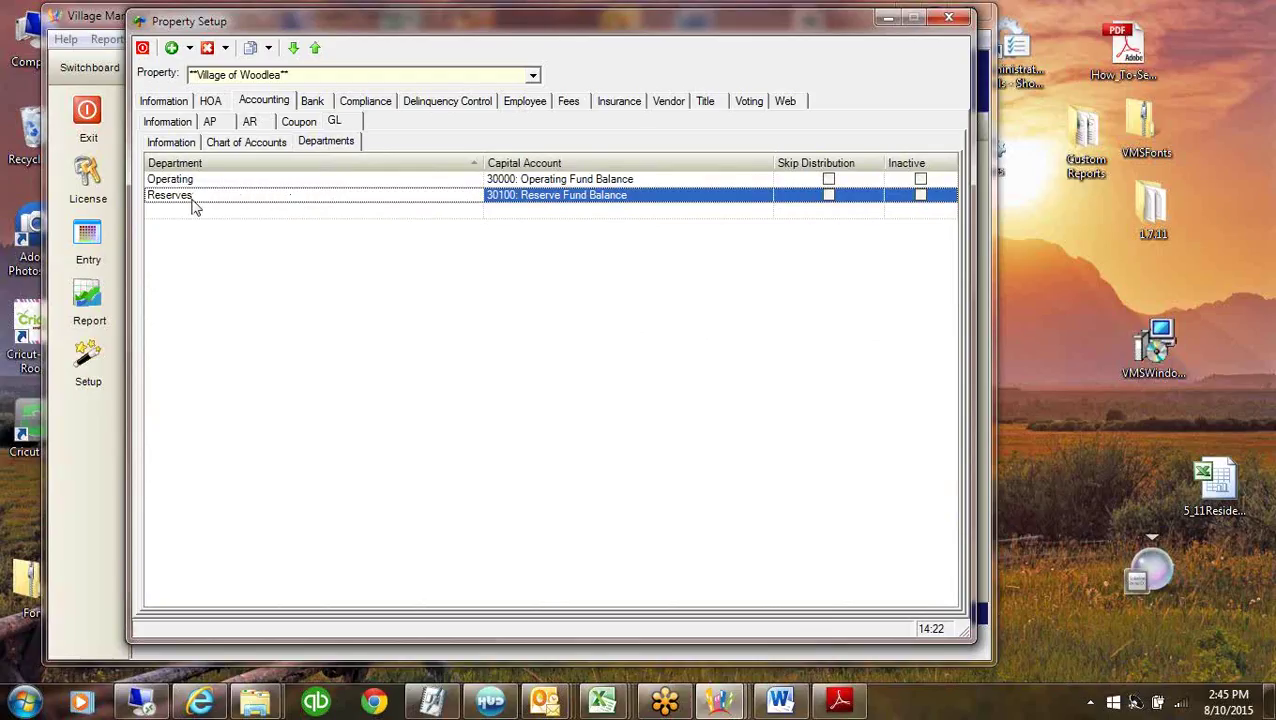
Add a Judgement department with capital account 30000: Operating Fund Balance, then return to Chart of Accounts.
{"action": "left_click", "coordinate": [182, 144]}
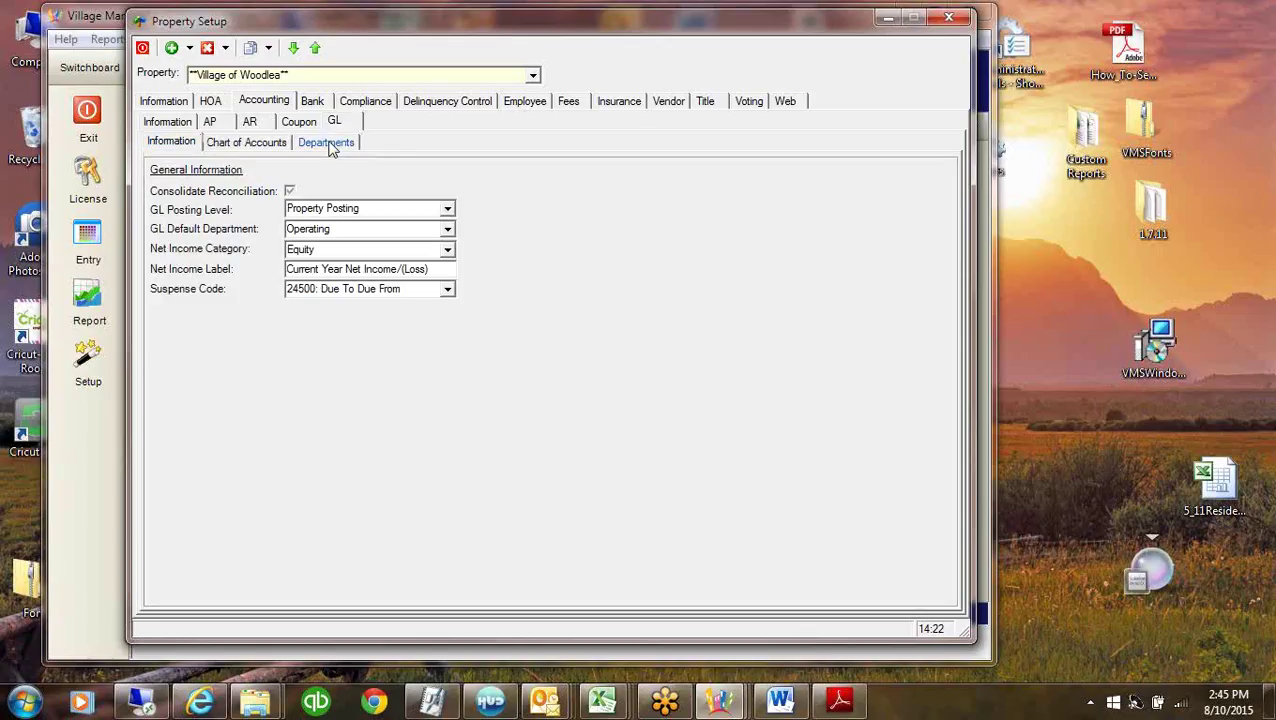
{"action": "left_click", "coordinate": [331, 146]}
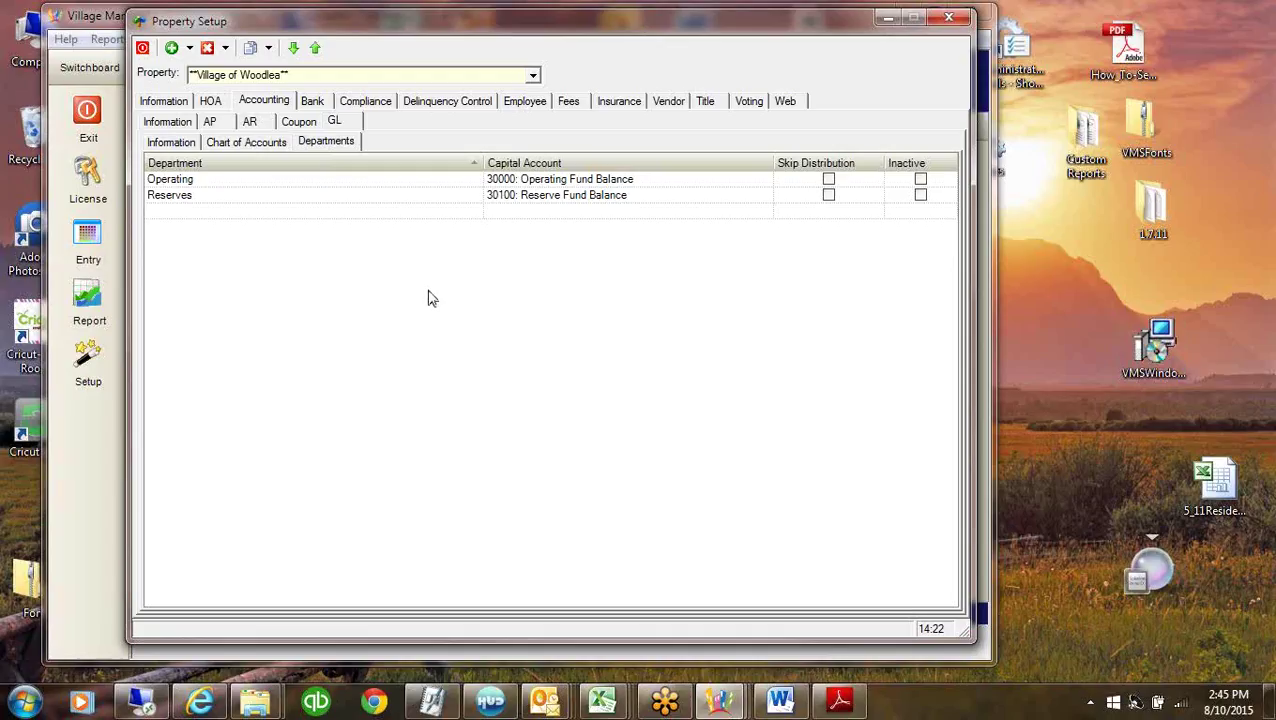
{"action": "left_click", "coordinate": [180, 211]}
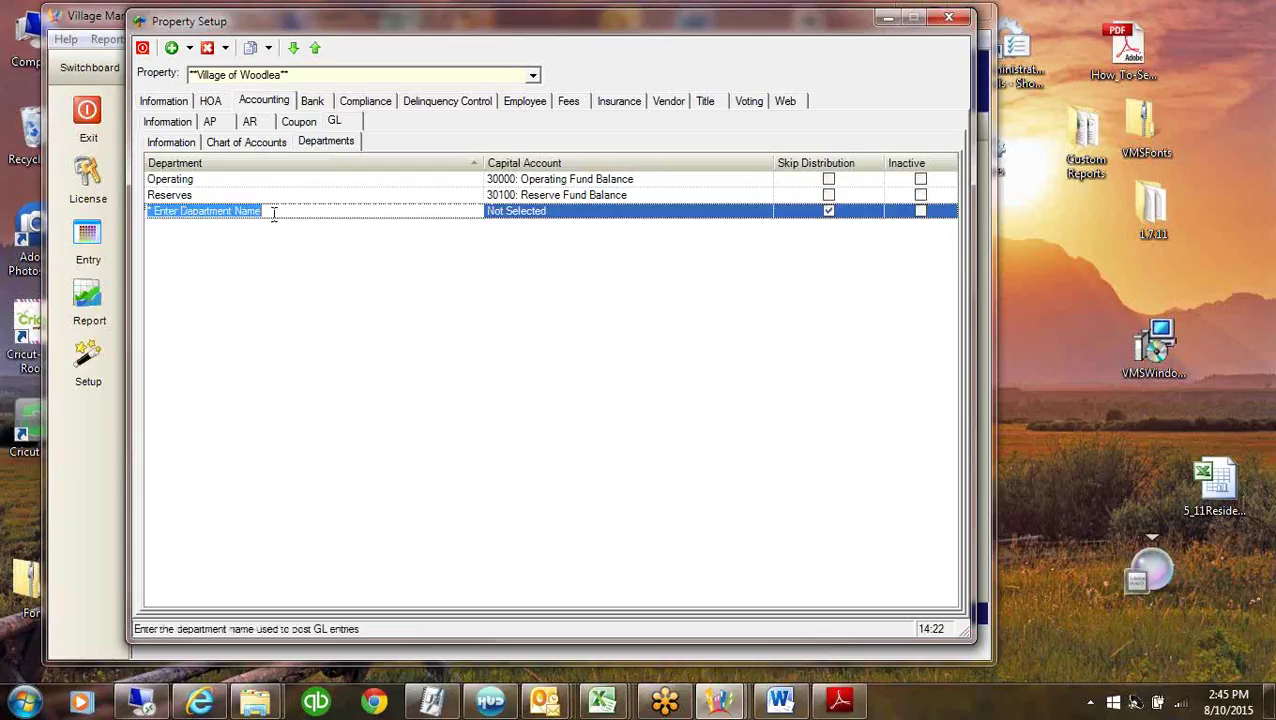
{"action": "type", "text": "Jud"}
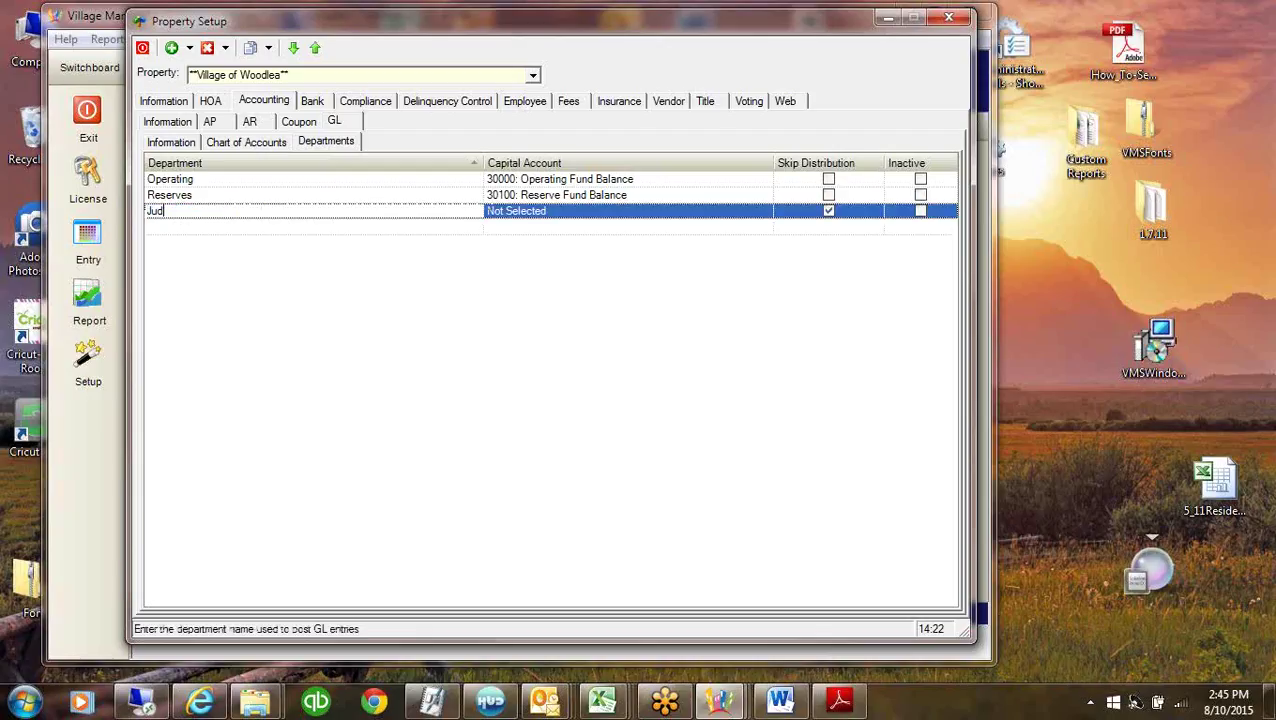
{"action": "type", "text": "gemewnt"}
{"action": "key", "text": "BackSpace"}
{"action": "key", "text": "BackSpace"}
{"action": "key", "text": "BackSpace"}
{"action": "key", "text": "BackSpace"}
{"action": "type", "text": "ent"}
{"action": "left_click", "coordinate": [561, 211]}
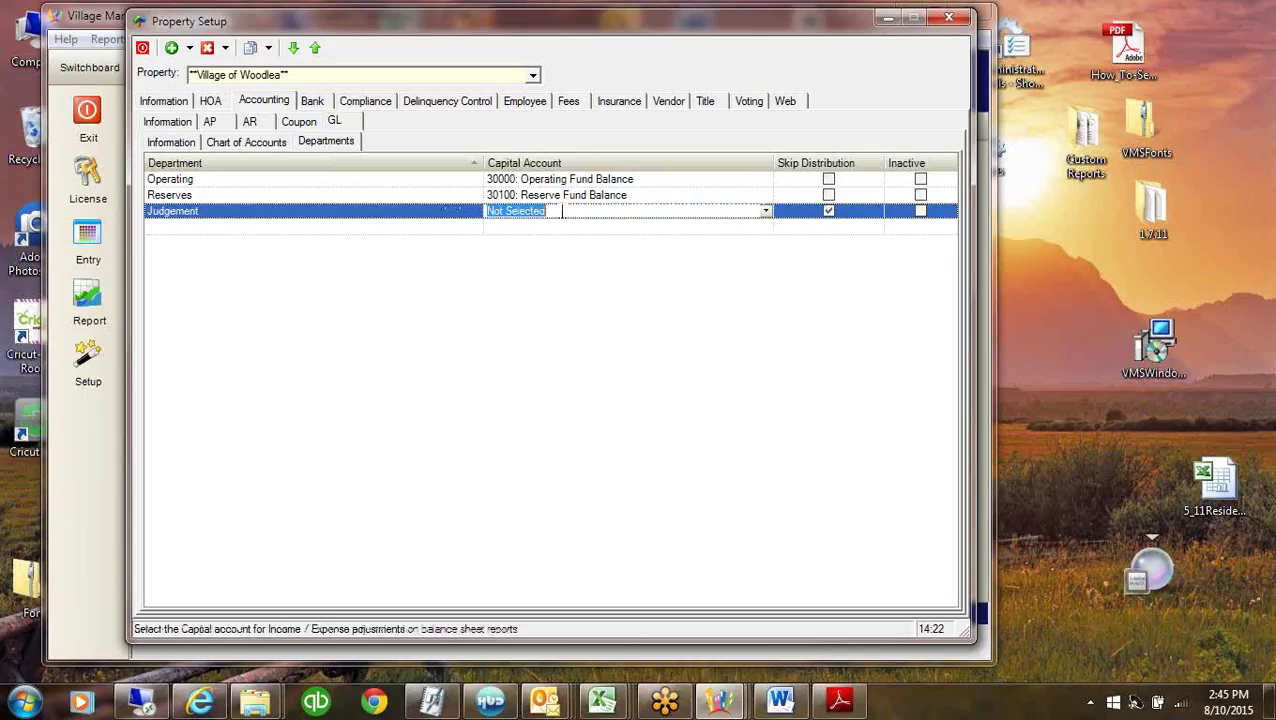
{"action": "type", "text": "30000: Operating Fund Balance"}
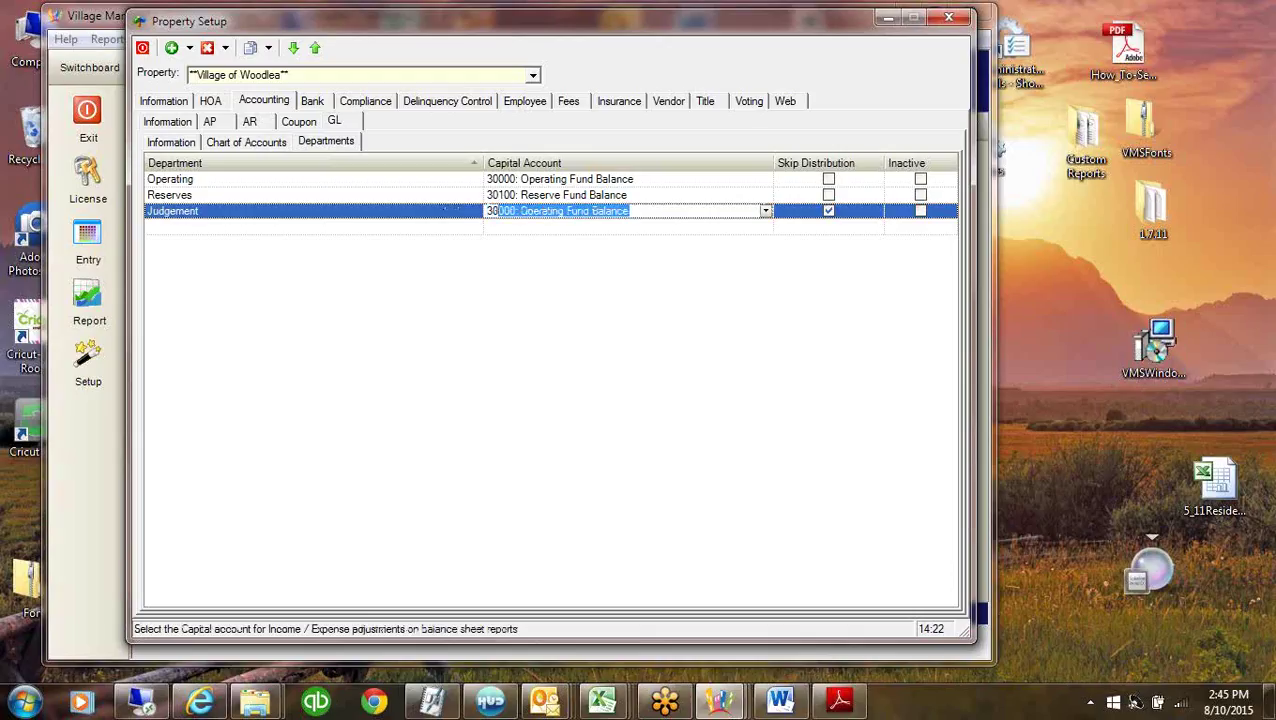
{"action": "left_click", "coordinate": [600, 199]}
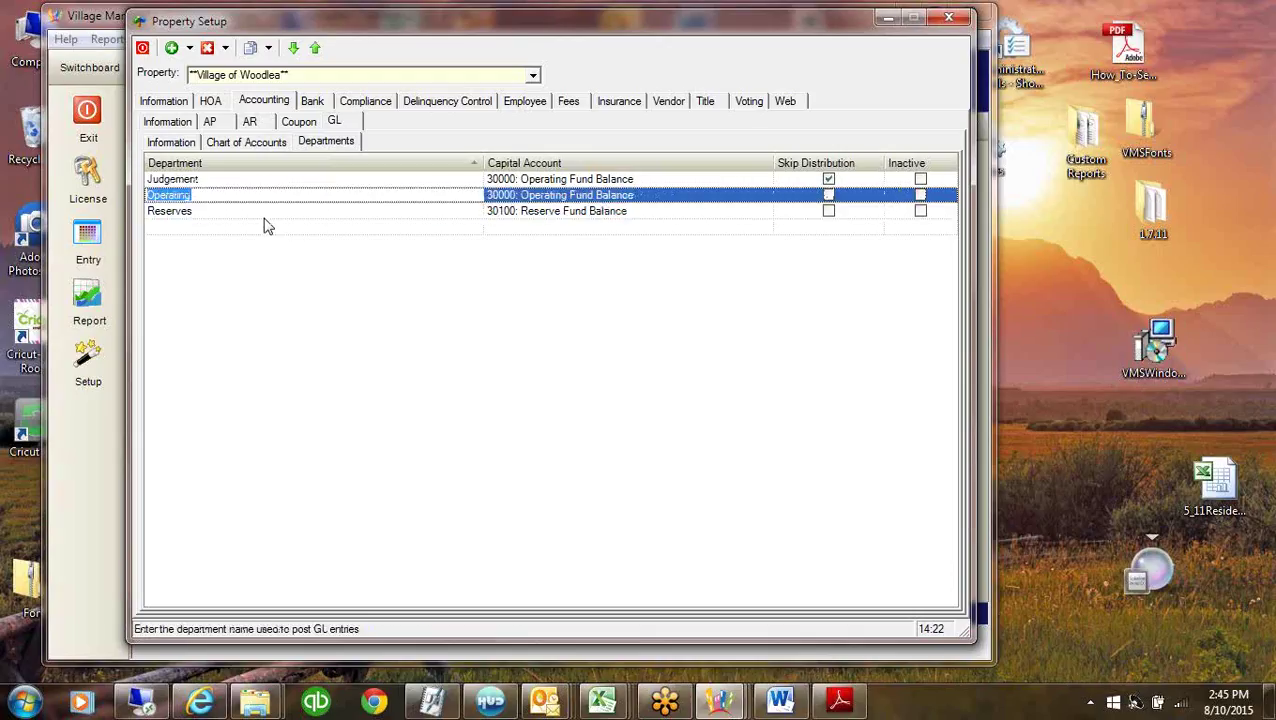
{"action": "left_click", "coordinate": [208, 210]}
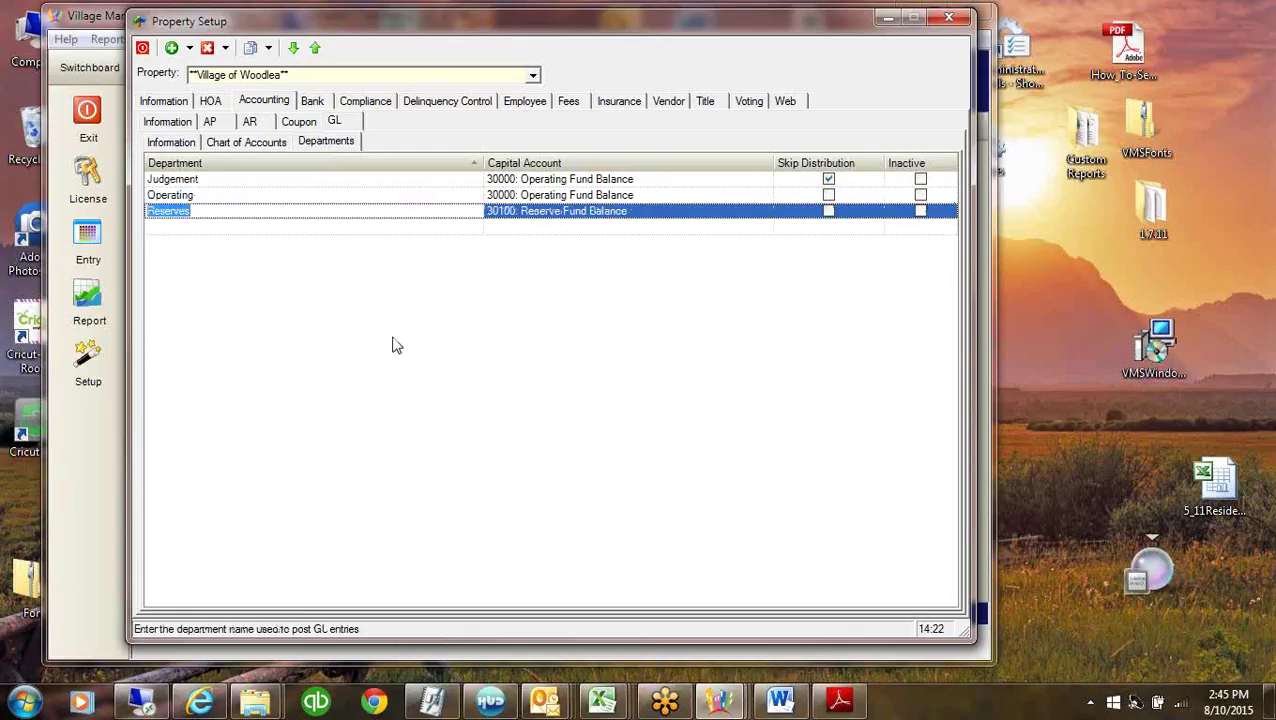
{"action": "left_click", "coordinate": [266, 146]}
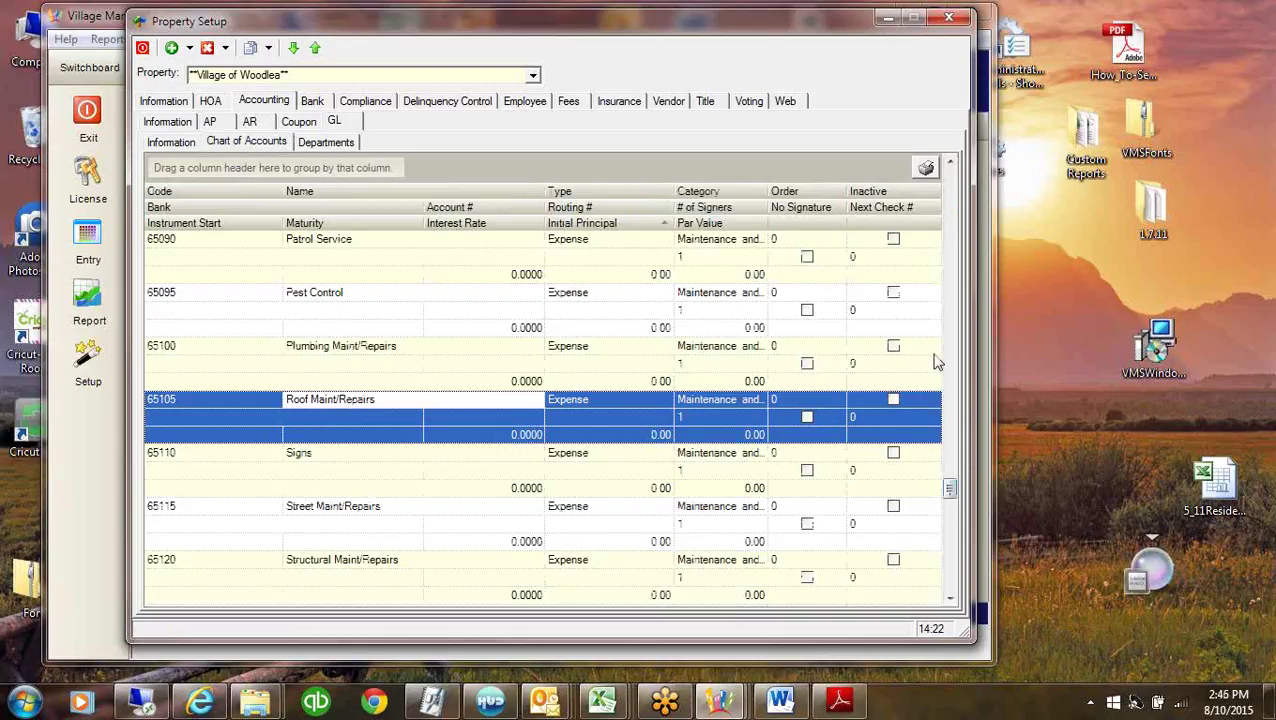
Browse the chart of accounts from CABANC Operating Account down, then bring up IncomeStatements All.pdf.
{"action": "scroll", "coordinate": [926, 212], "scroll_direction": "up", "scroll_amount": 10}
{"action": "scroll", "coordinate": [926, 212], "scroll_direction": "up", "scroll_amount": 5}
{"action": "left_click", "coordinate": [214, 259]}
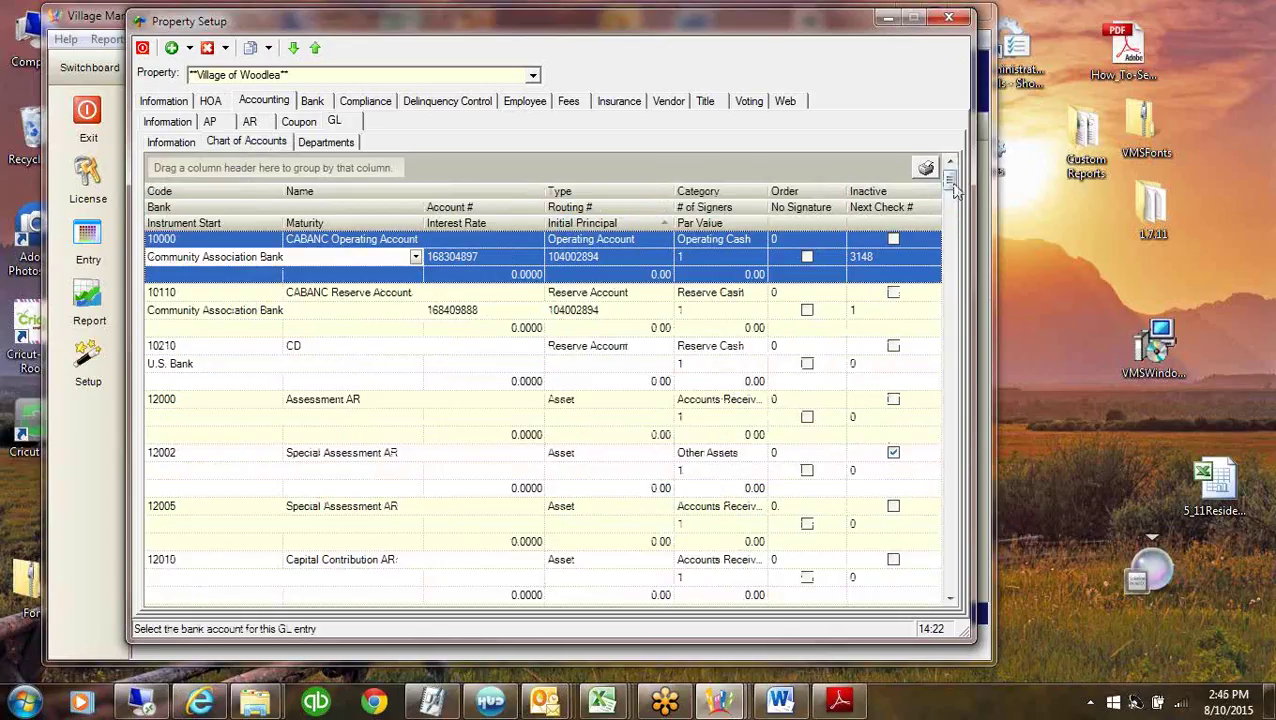
{"action": "left_click_drag", "start_coordinate": [953, 188], "coordinate": [957, 386]}
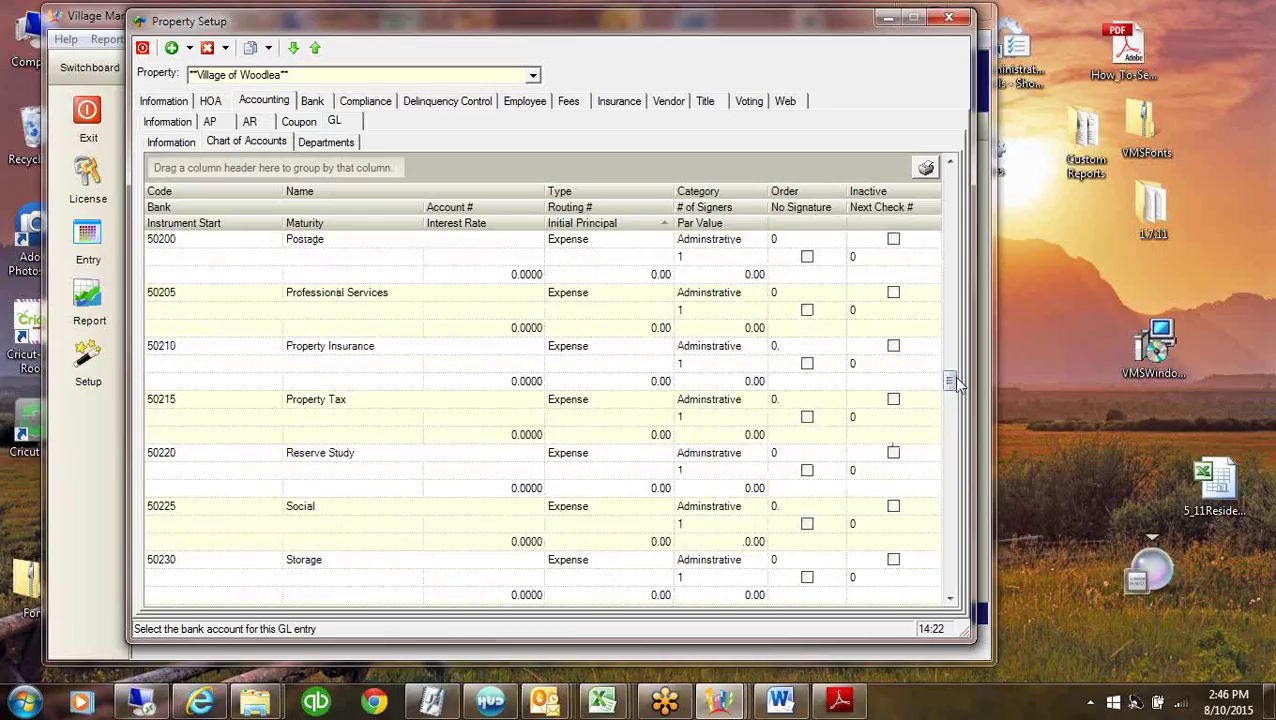
{"action": "left_click_drag", "start_coordinate": [950, 380], "coordinate": [952, 514]}
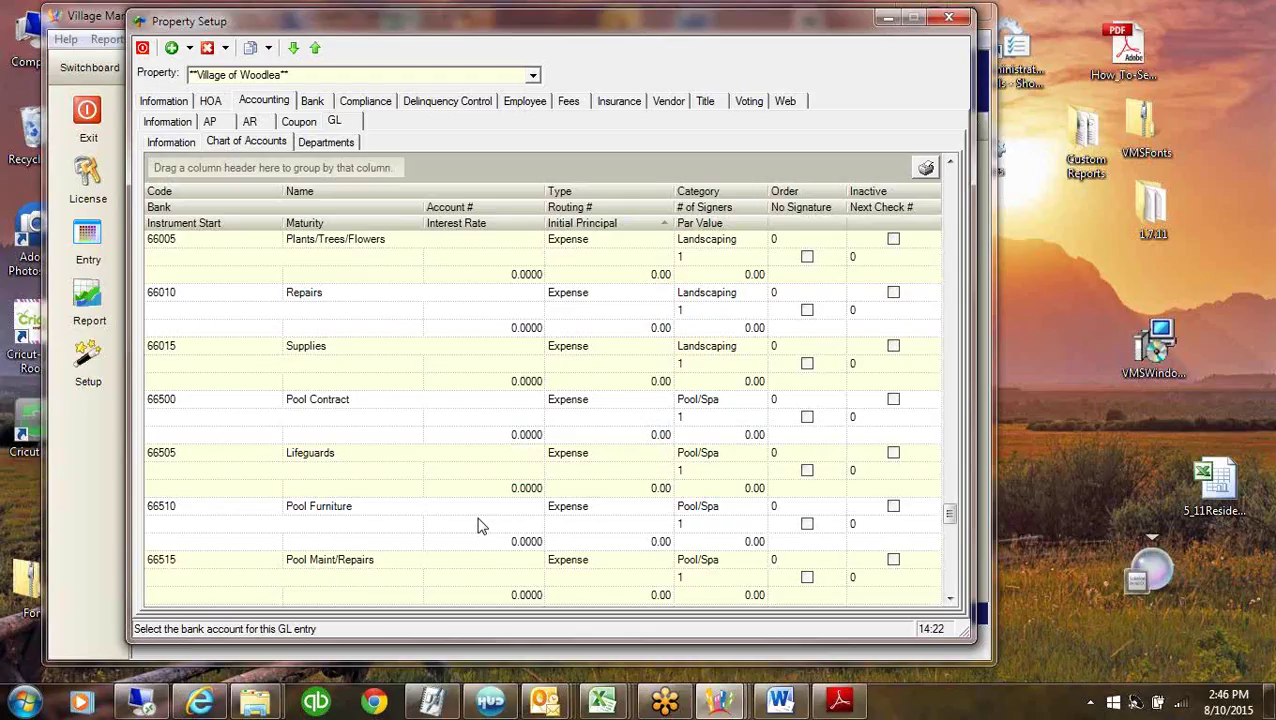
{"action": "left_click", "coordinate": [840, 703]}
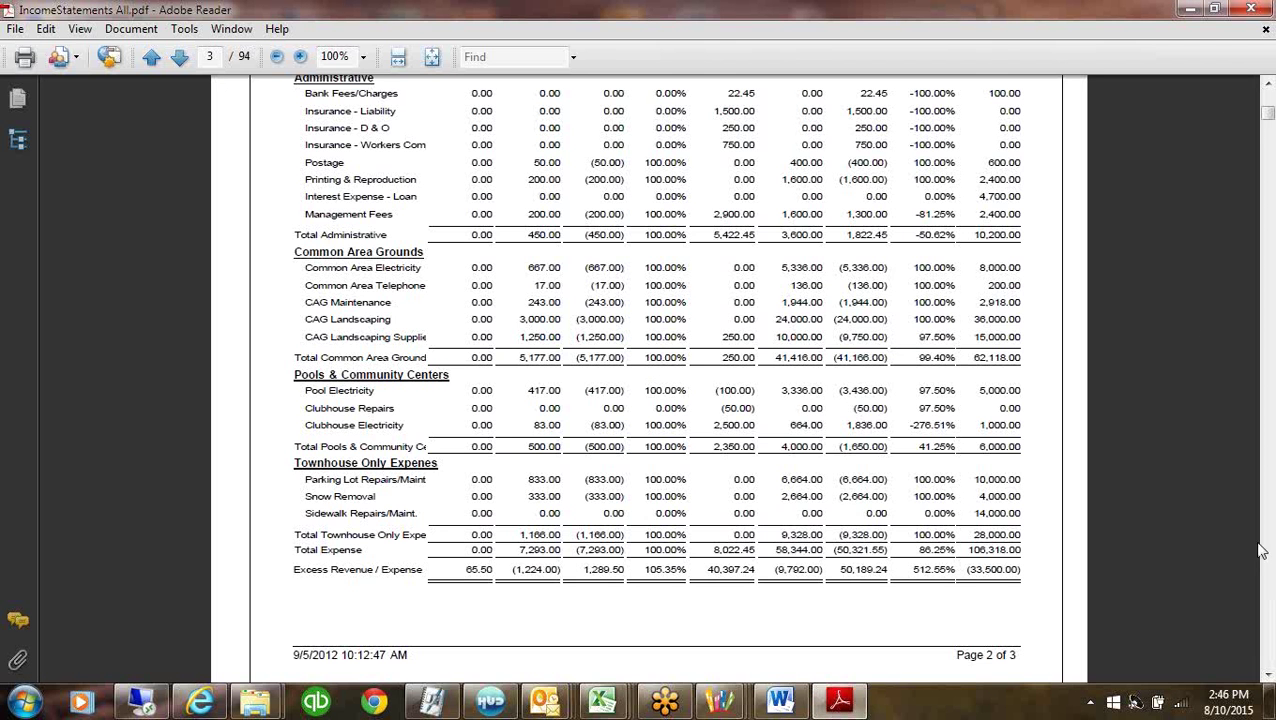
Review the PDF's table of contents around GL Income Statement Fund, then minimize Adobe Reader.
{"action": "left_click_drag", "start_coordinate": [1268, 115], "coordinate": [1268, 97]}
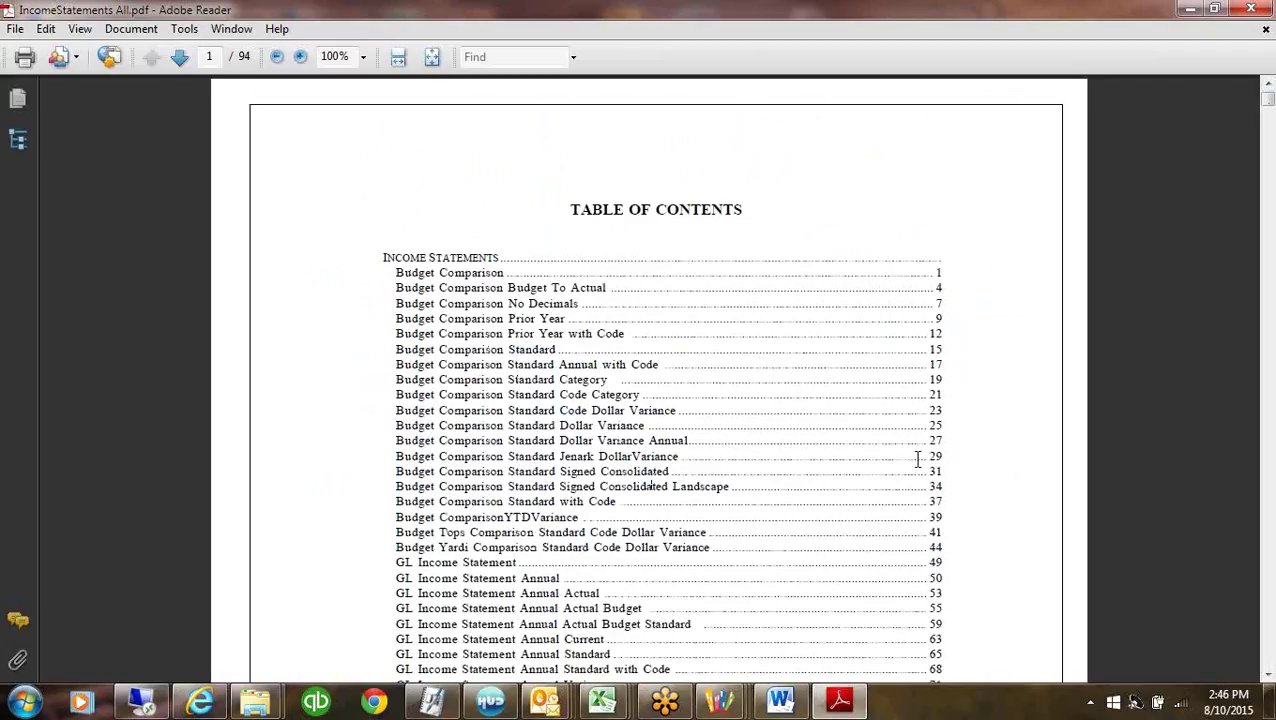
{"action": "left_click", "coordinate": [1265, 655]}
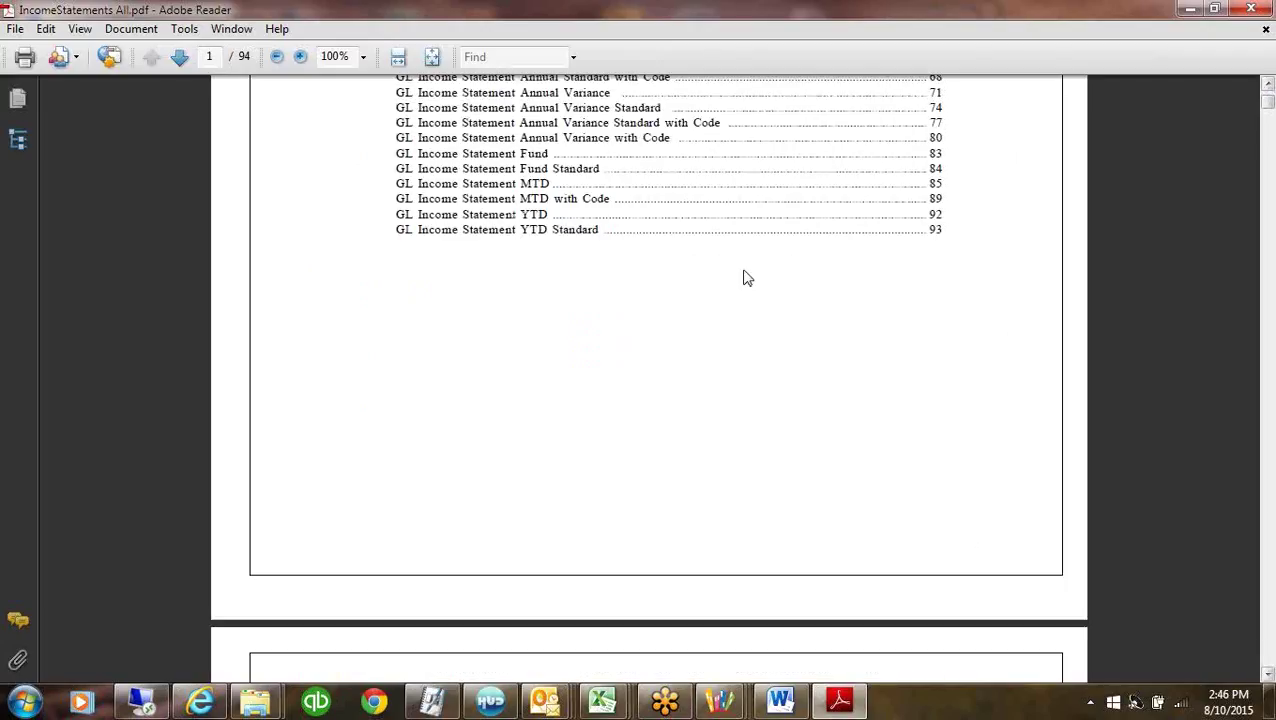
{"action": "left_click", "coordinate": [549, 153]}
{"action": "triple_click", "coordinate": [512, 137]}
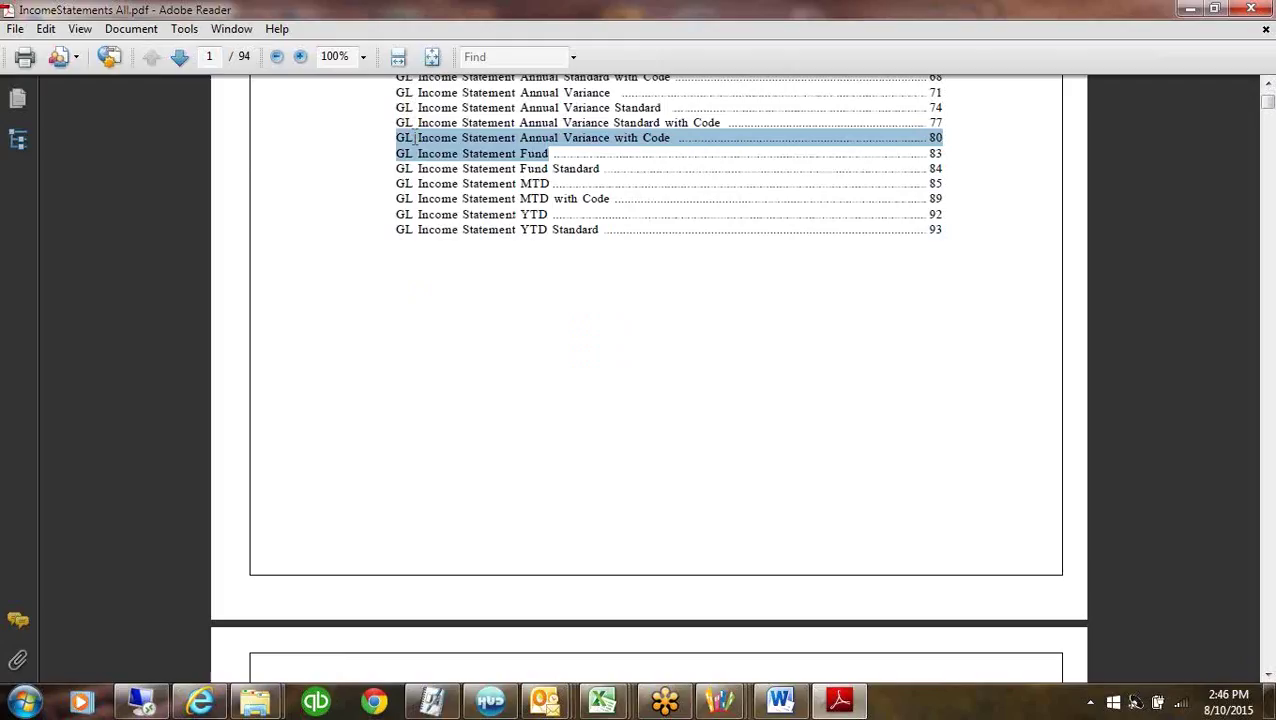
{"action": "left_click", "coordinate": [521, 154]}
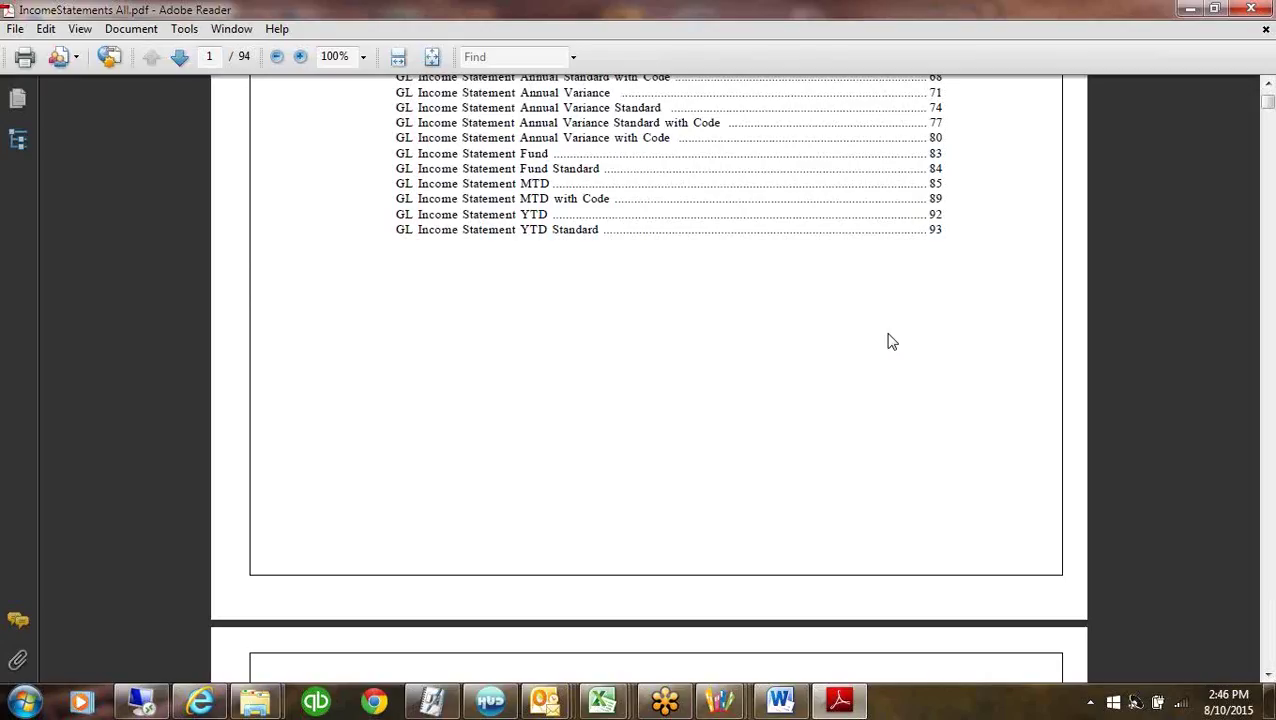
{"action": "left_click", "coordinate": [1190, 8]}
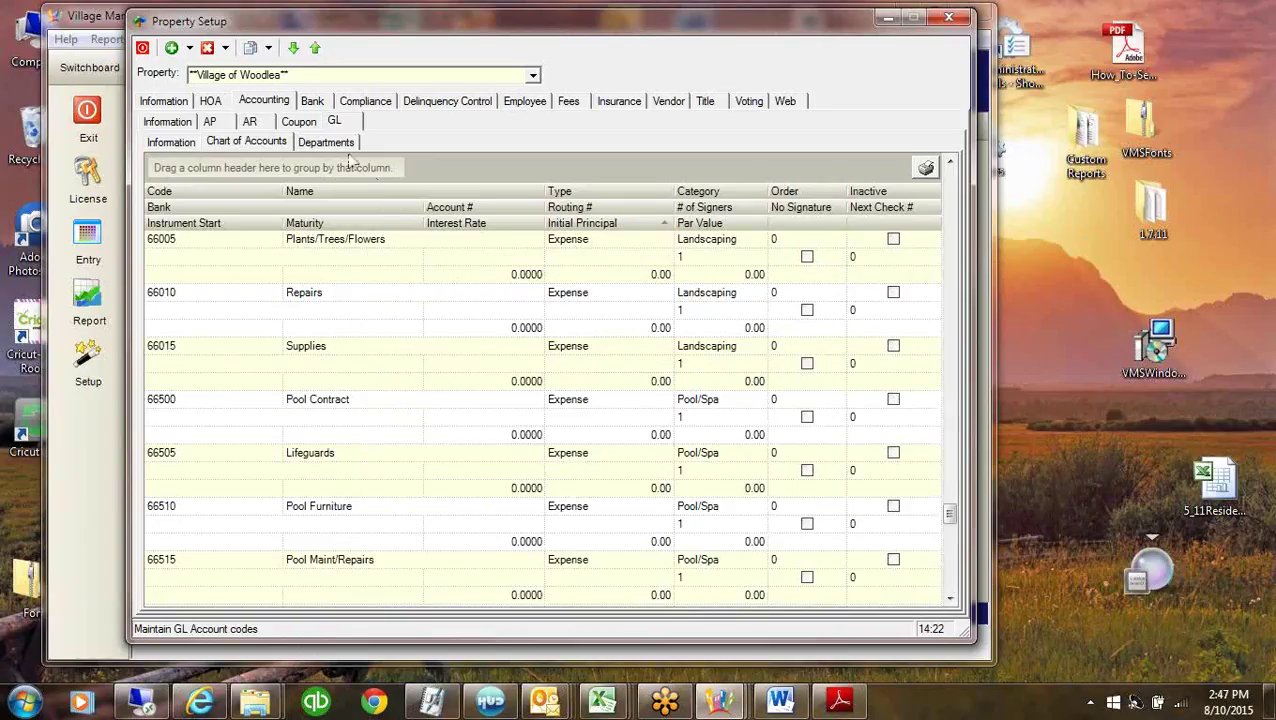
Delete the Judgement GL department so only Operating and Reserves remain.
{"action": "left_click", "coordinate": [328, 146]}
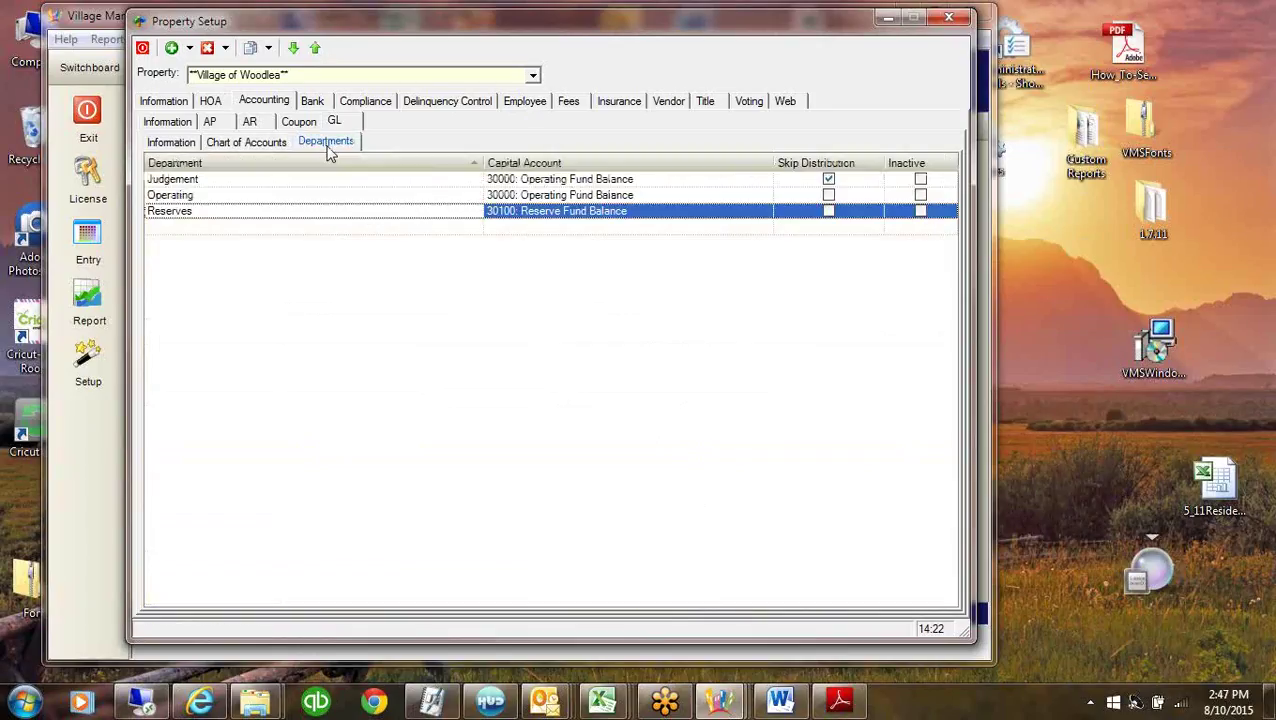
{"action": "left_click", "coordinate": [248, 178]}
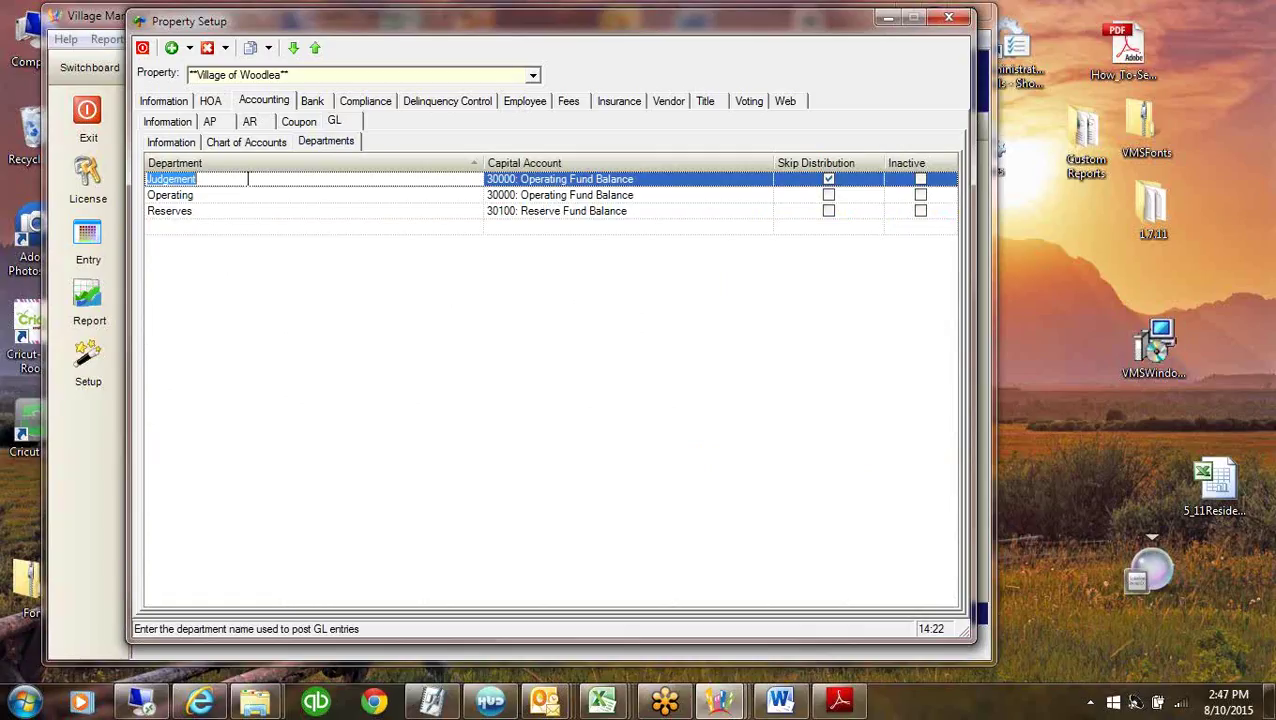
{"action": "left_click", "coordinate": [318, 213]}
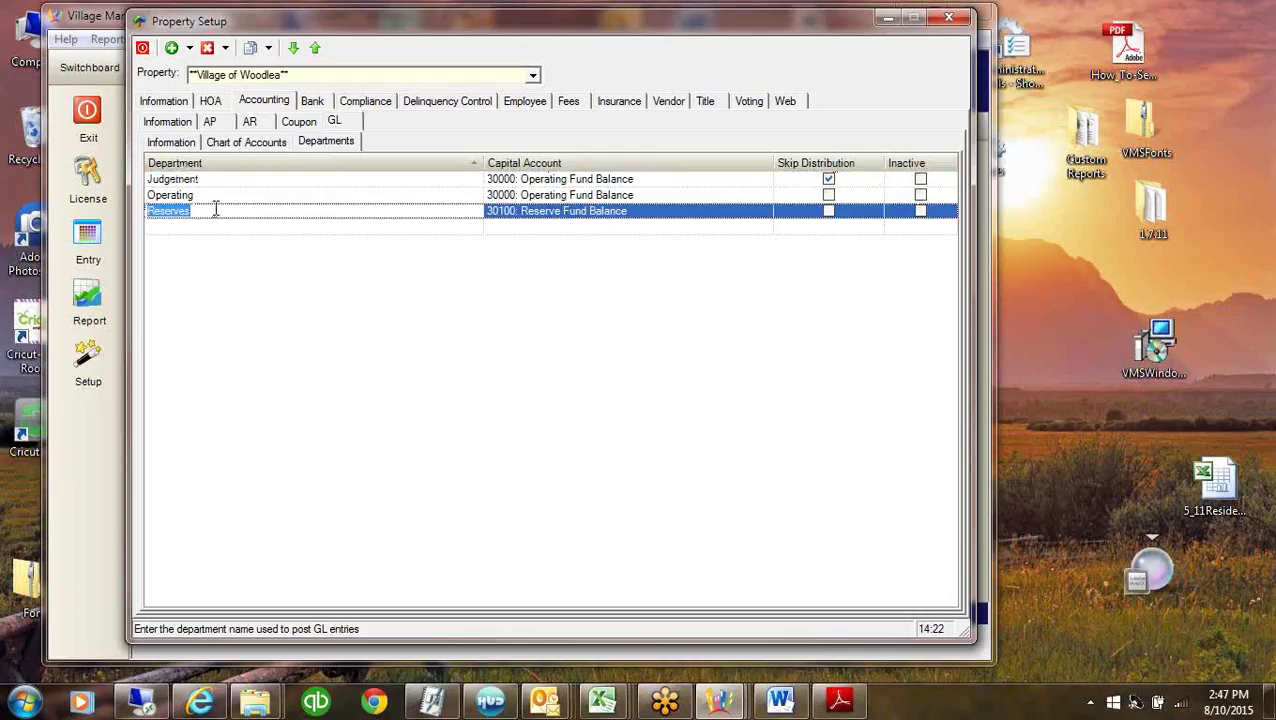
{"action": "left_click", "coordinate": [364, 183]}
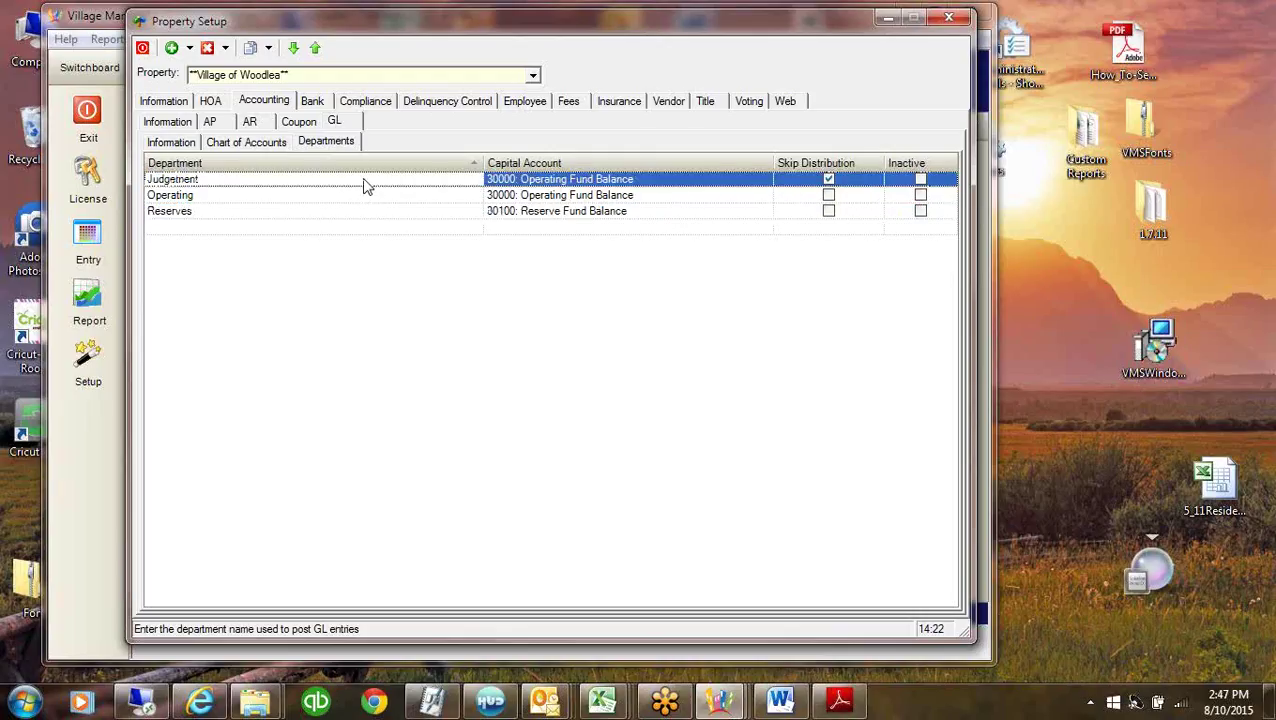
{"action": "right_click", "coordinate": [366, 186]}
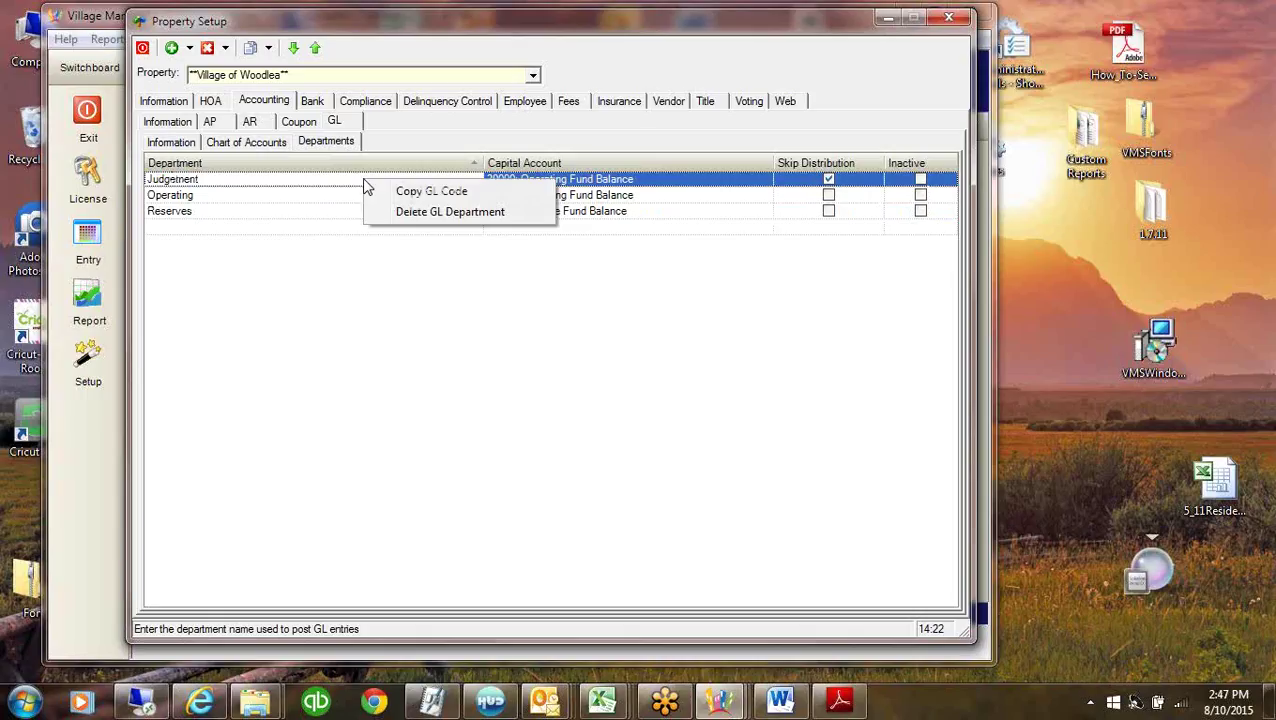
{"action": "left_click", "coordinate": [447, 215]}
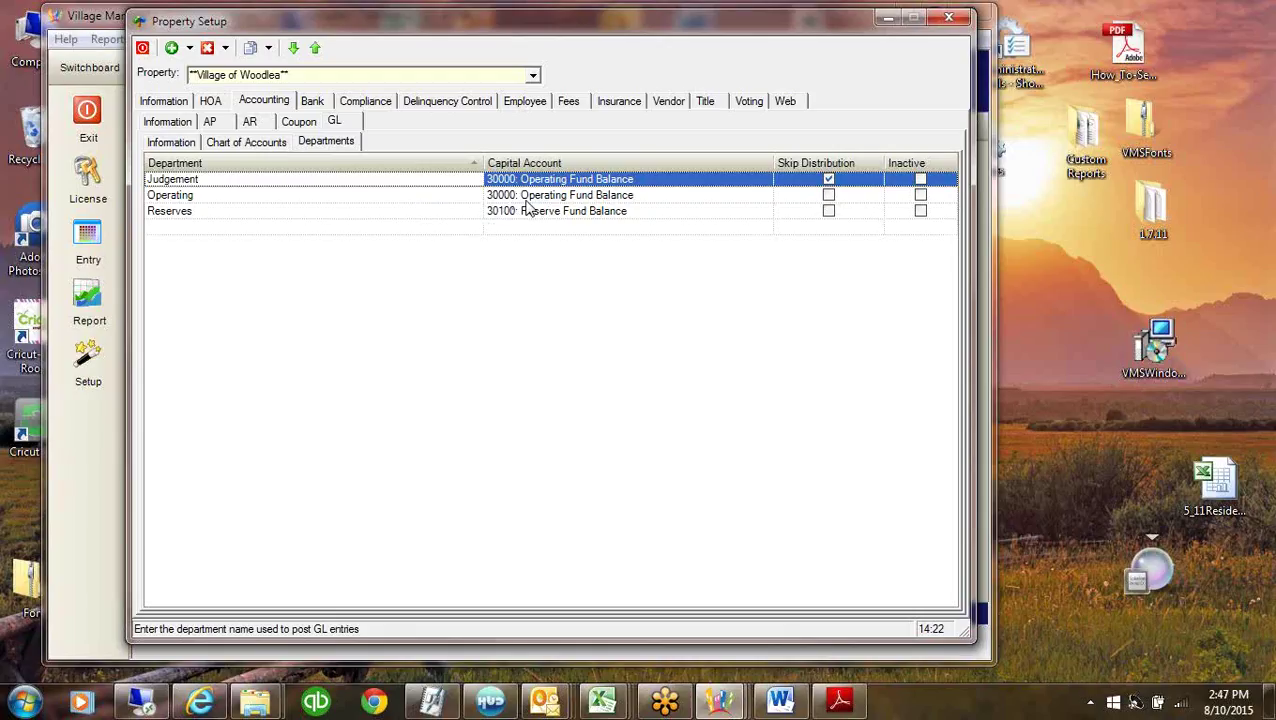
{"action": "left_click", "coordinate": [229, 211]}
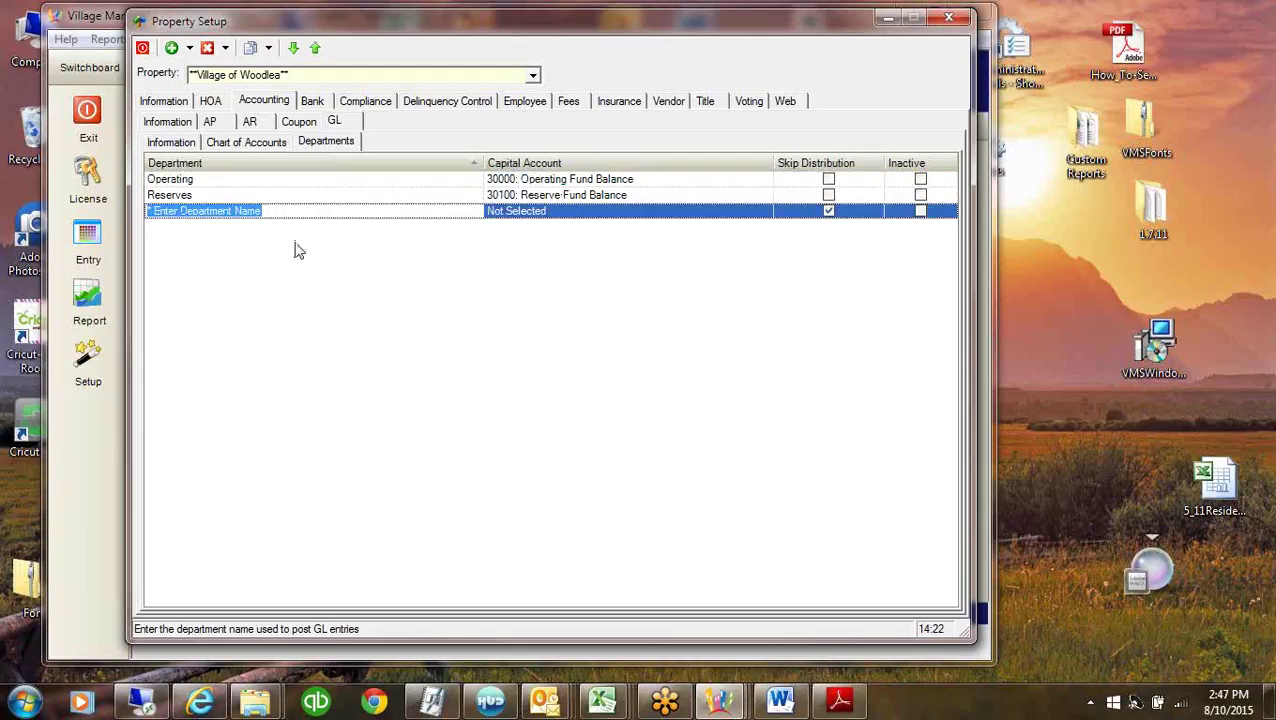
{"action": "left_click", "coordinate": [302, 194]}
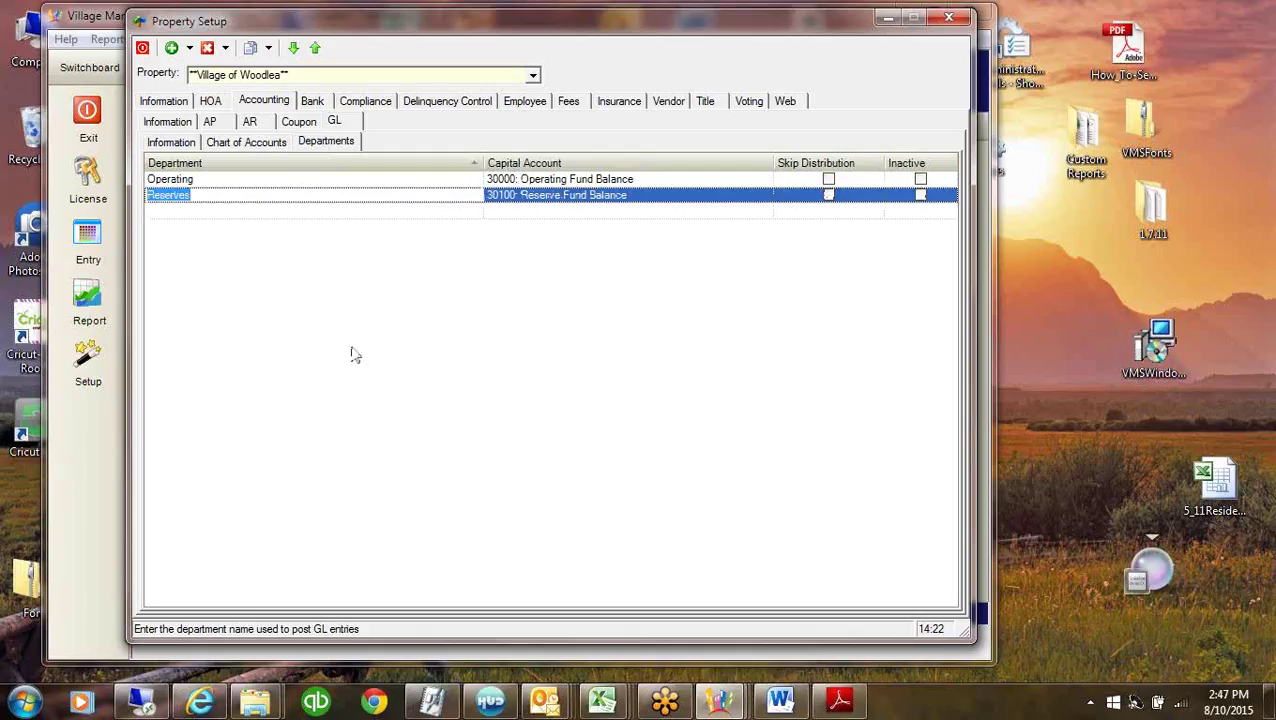
{"action": "left_click", "coordinate": [922, 197]}
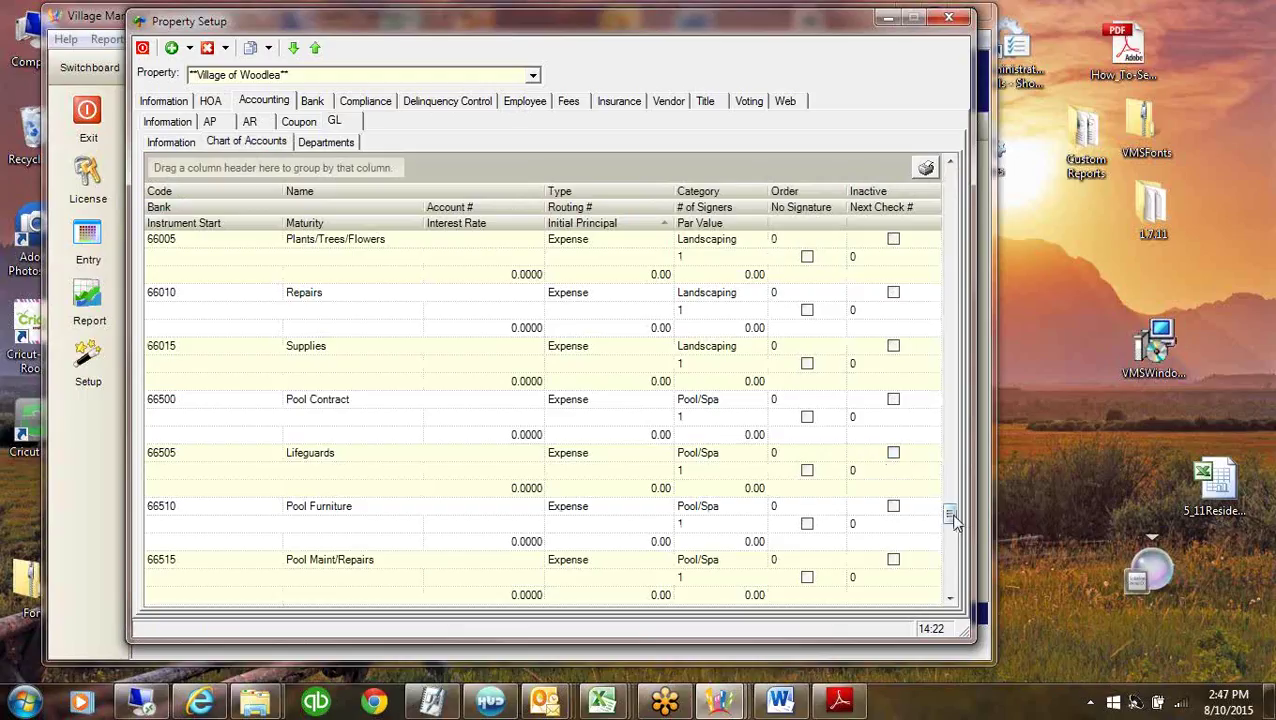
Scroll Woodlea's chart of accounts to the top and open the Property list to choose Master Template.
{"action": "left_click_drag", "start_coordinate": [949, 513], "coordinate": [955, 260]}
{"action": "left_click_drag", "start_coordinate": [955, 192], "coordinate": [955, 176]}
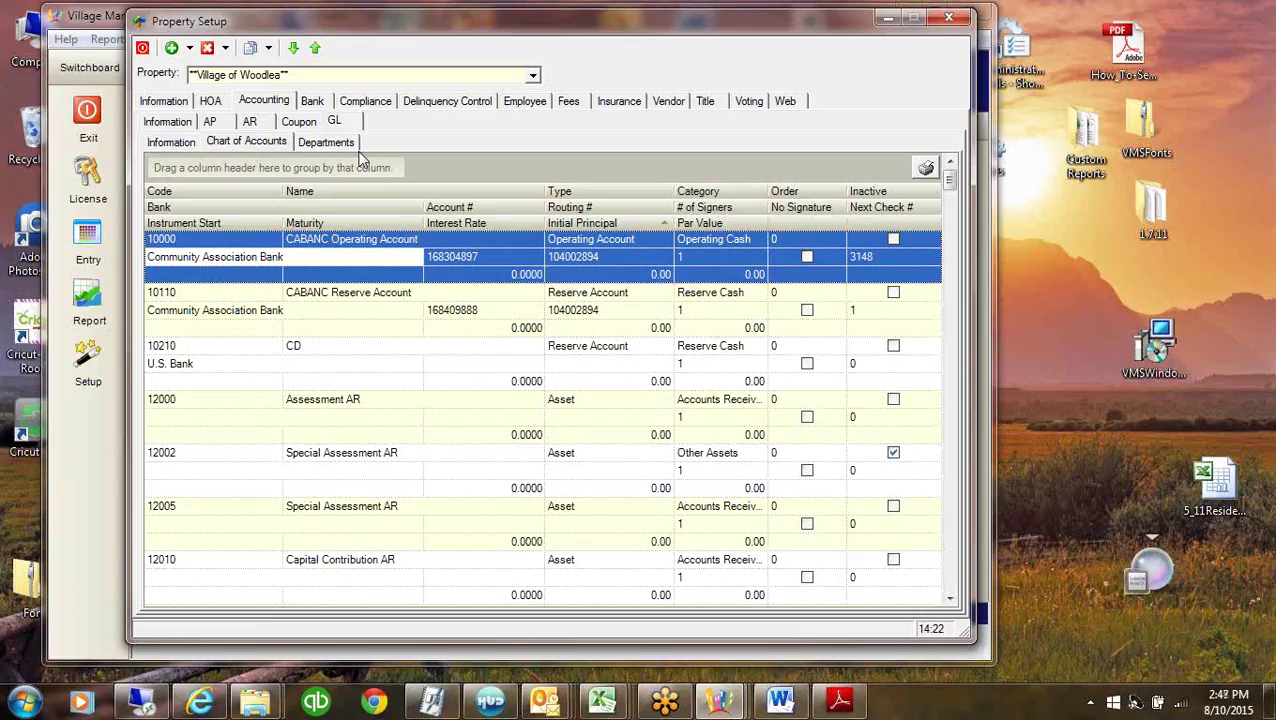
{"action": "left_click", "coordinate": [534, 76]}
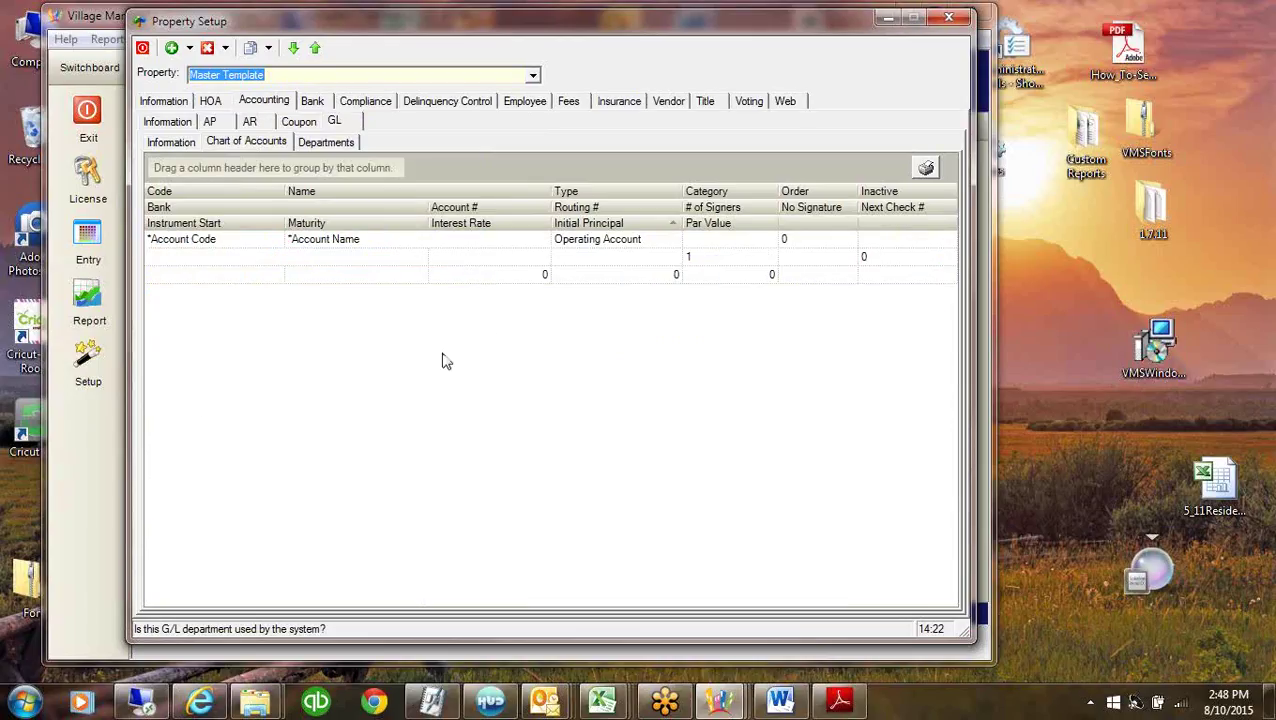
Minimize the VMS windows and bring the Chart of Account Excel workbook forward, moved rightward.
{"action": "left_click", "coordinate": [887, 19]}
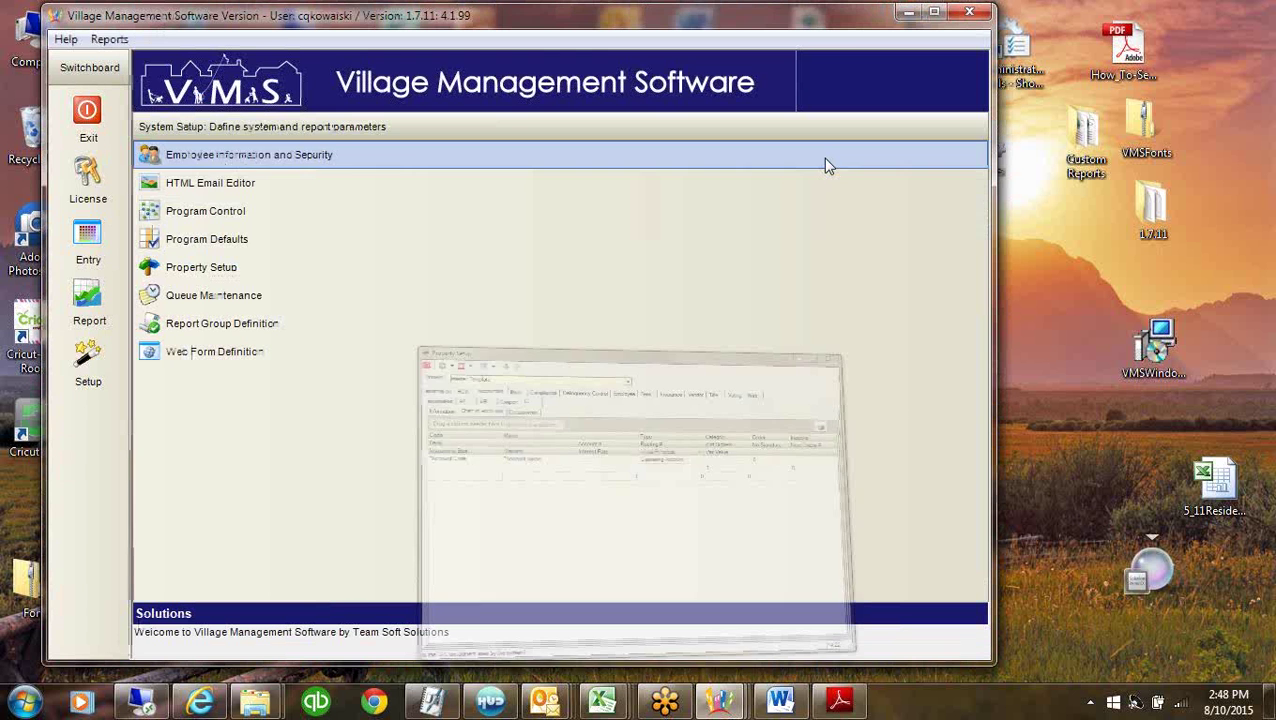
{"action": "left_click", "coordinate": [720, 700]}
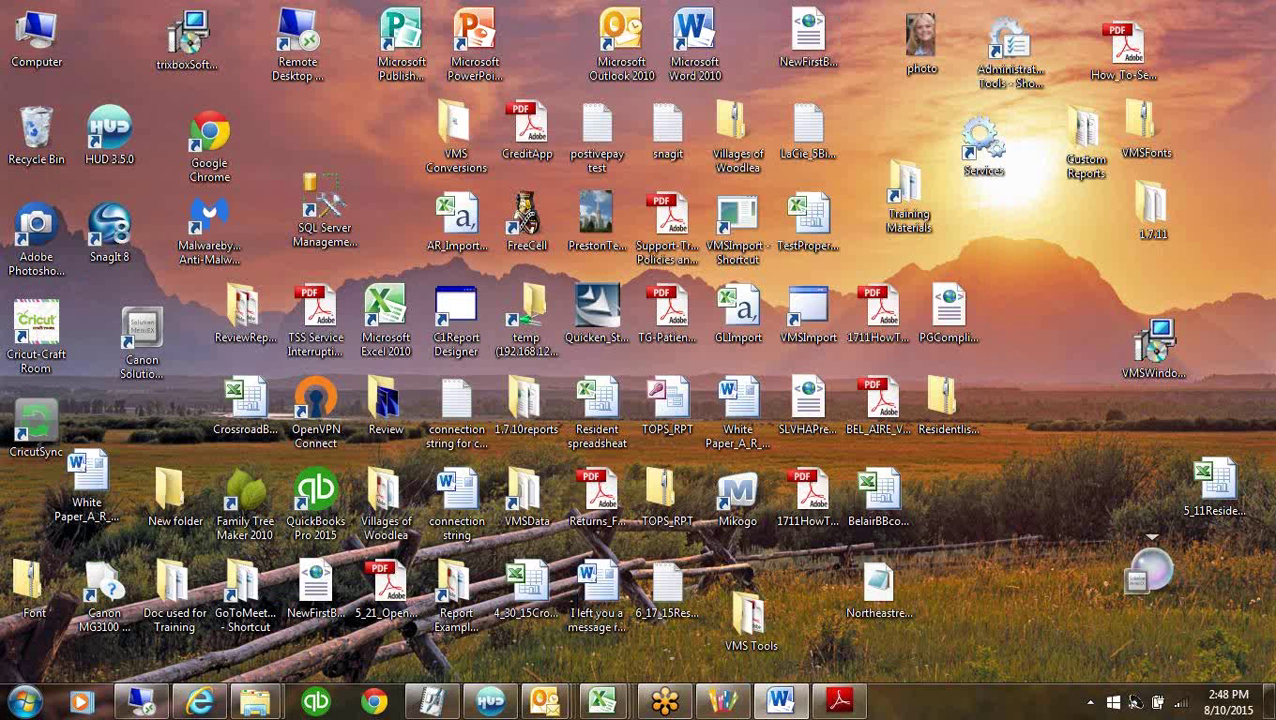
{"action": "left_click", "coordinate": [598, 704]}
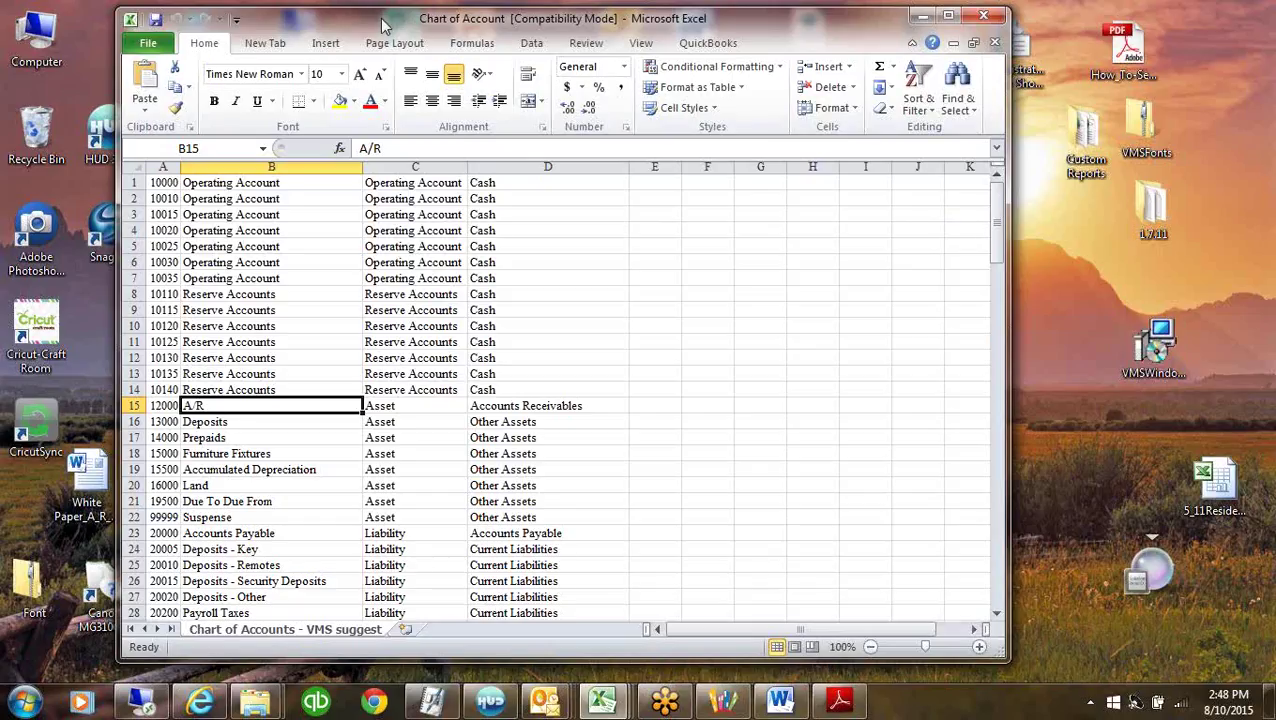
{"action": "left_click_drag", "start_coordinate": [383, 25], "coordinate": [597, 38]}
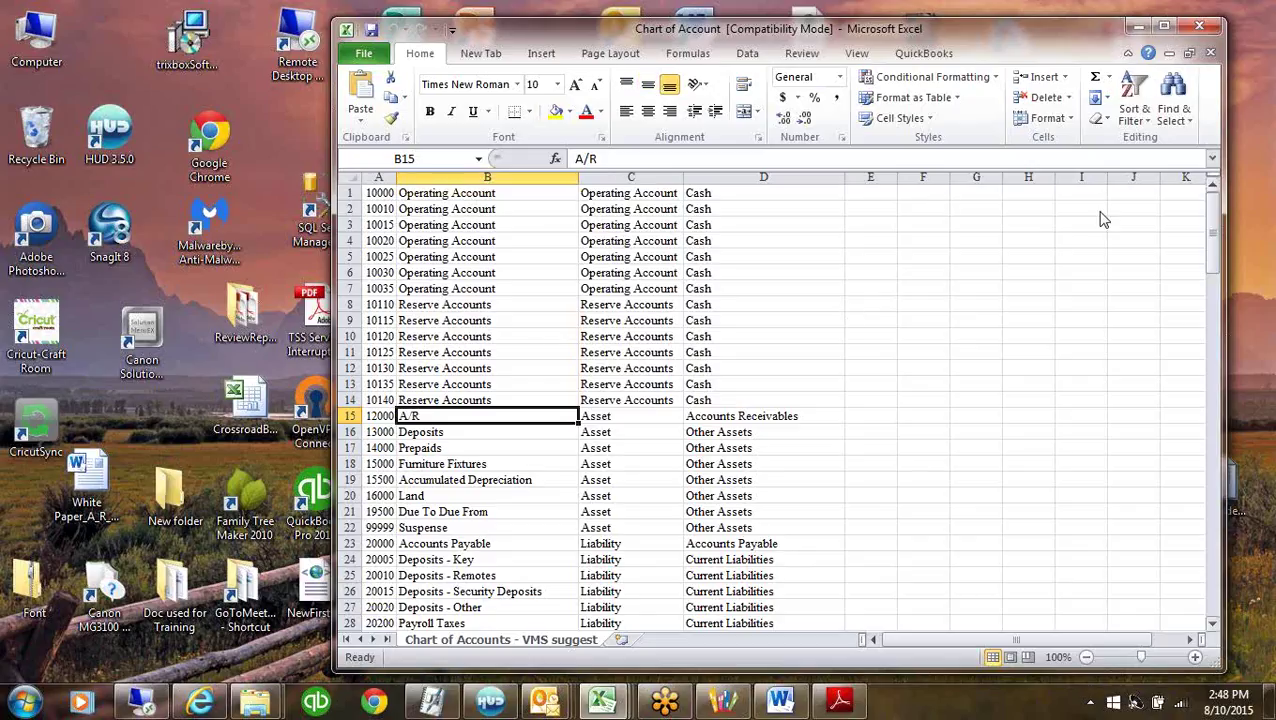
{"action": "mouse_move", "coordinate": [1211, 222]}
{"action": "left_mouse_down"}
{"action": "mouse_move", "coordinate": [1213, 440]}
{"action": "mouse_move", "coordinate": [1199, 238]}
{"action": "left_mouse_up"}
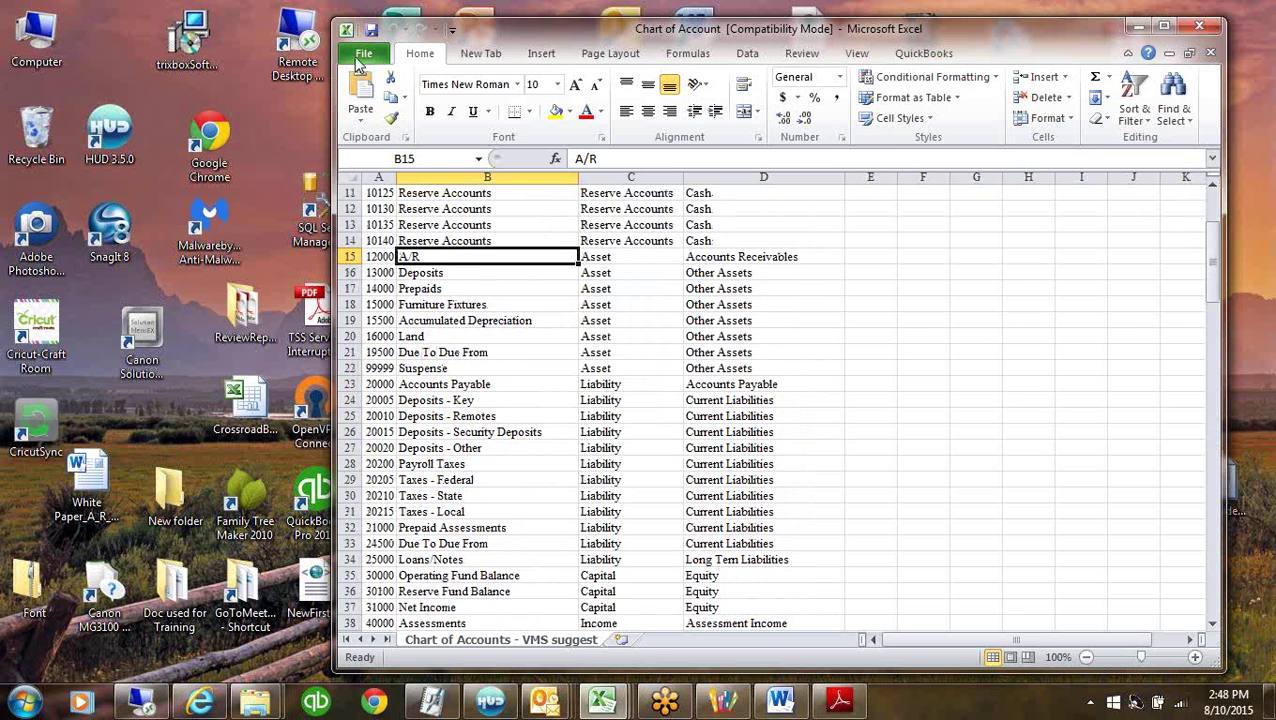
Save the Chart of Account workbook to the Desktop as Text (Tab delimited).
{"action": "left_click", "coordinate": [364, 54]}
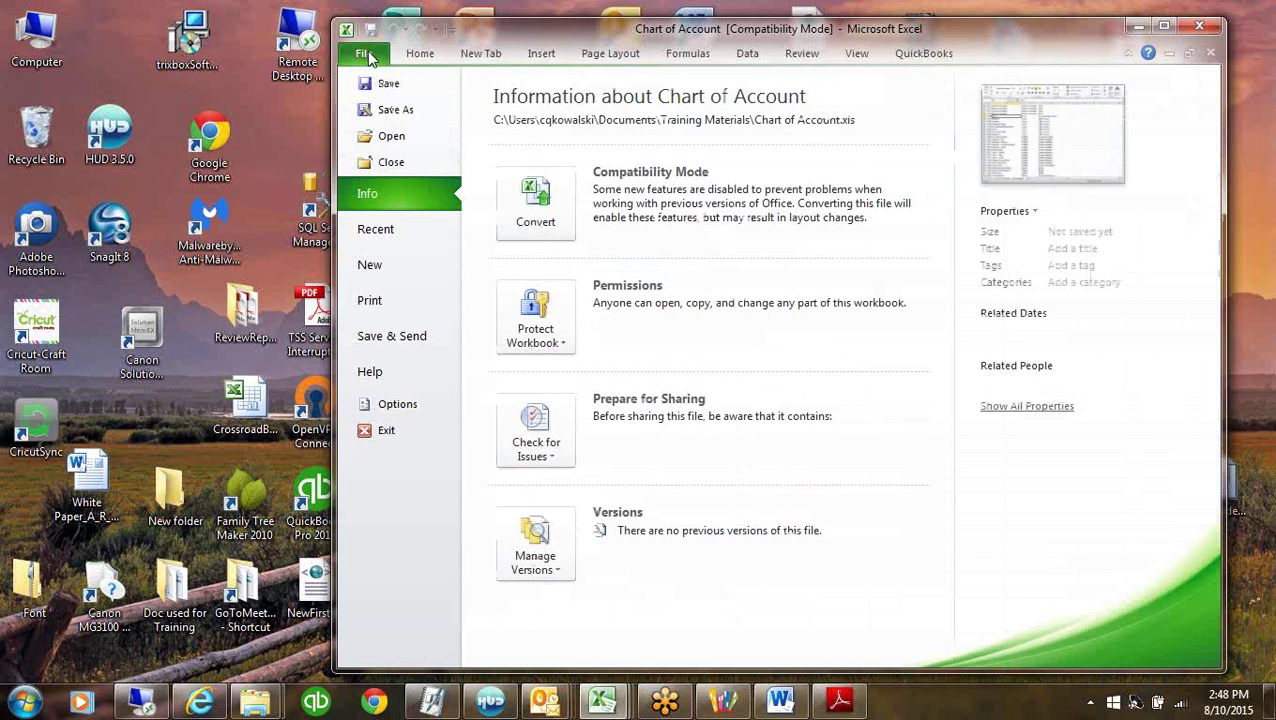
{"action": "key", "text": "Escape"}
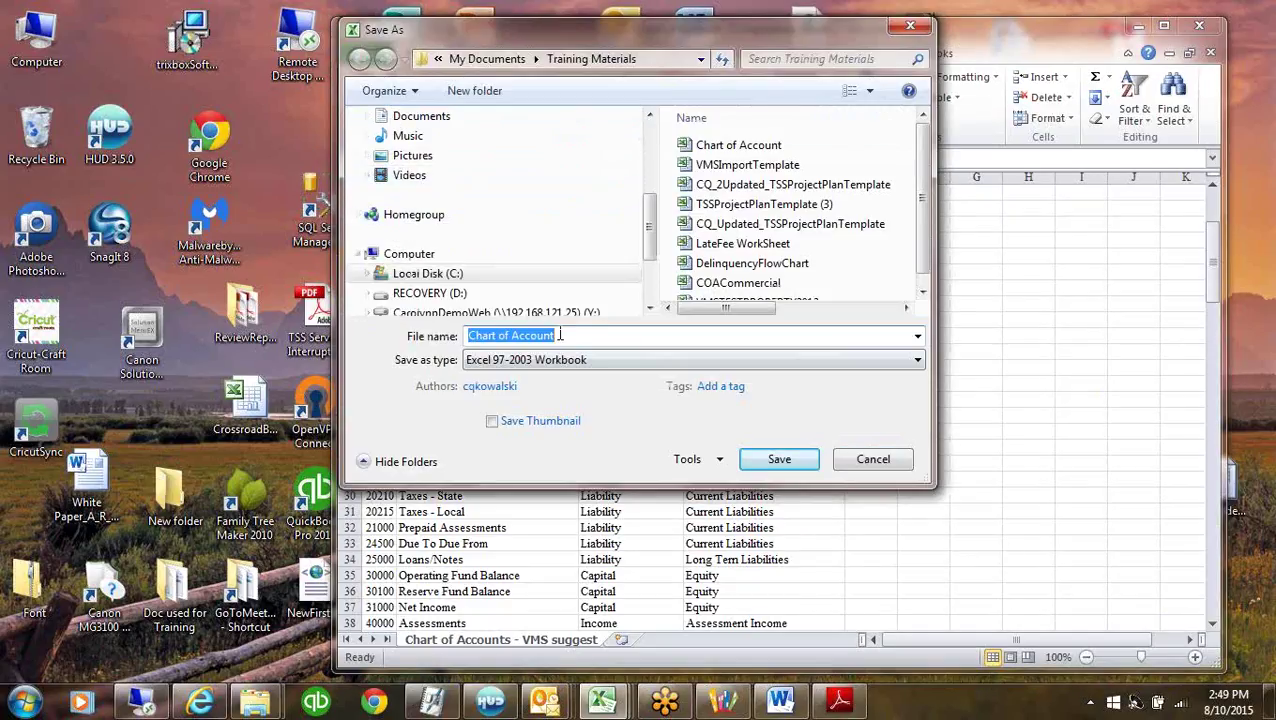
{"action": "left_click", "coordinate": [918, 362]}
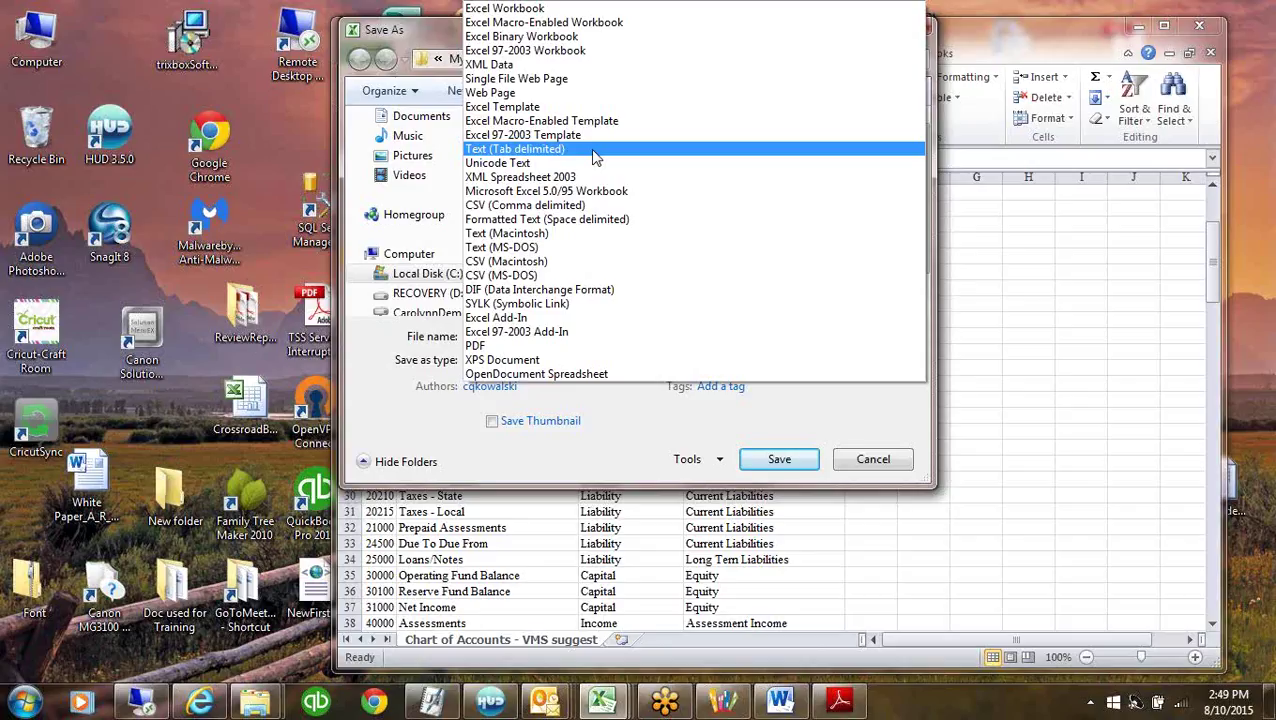
{"action": "left_click", "coordinate": [594, 150]}
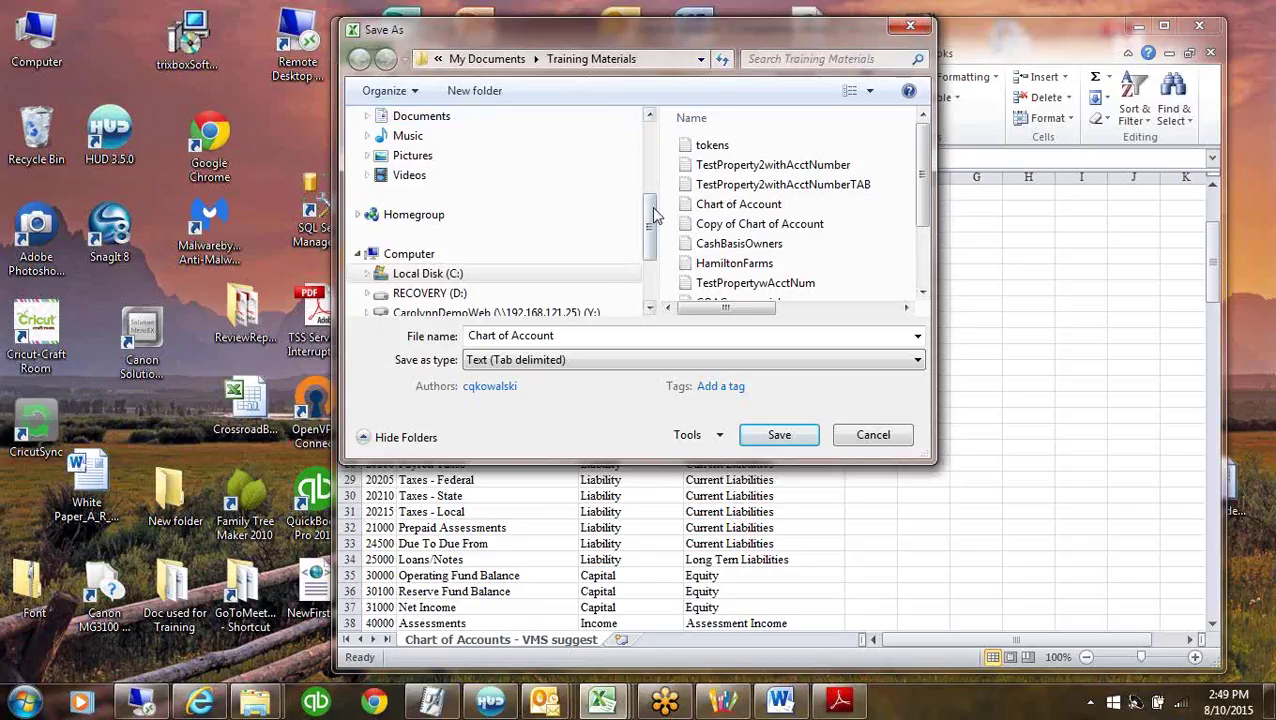
{"action": "scroll", "coordinate": [651, 214], "scroll_direction": "up", "scroll_amount": 3}
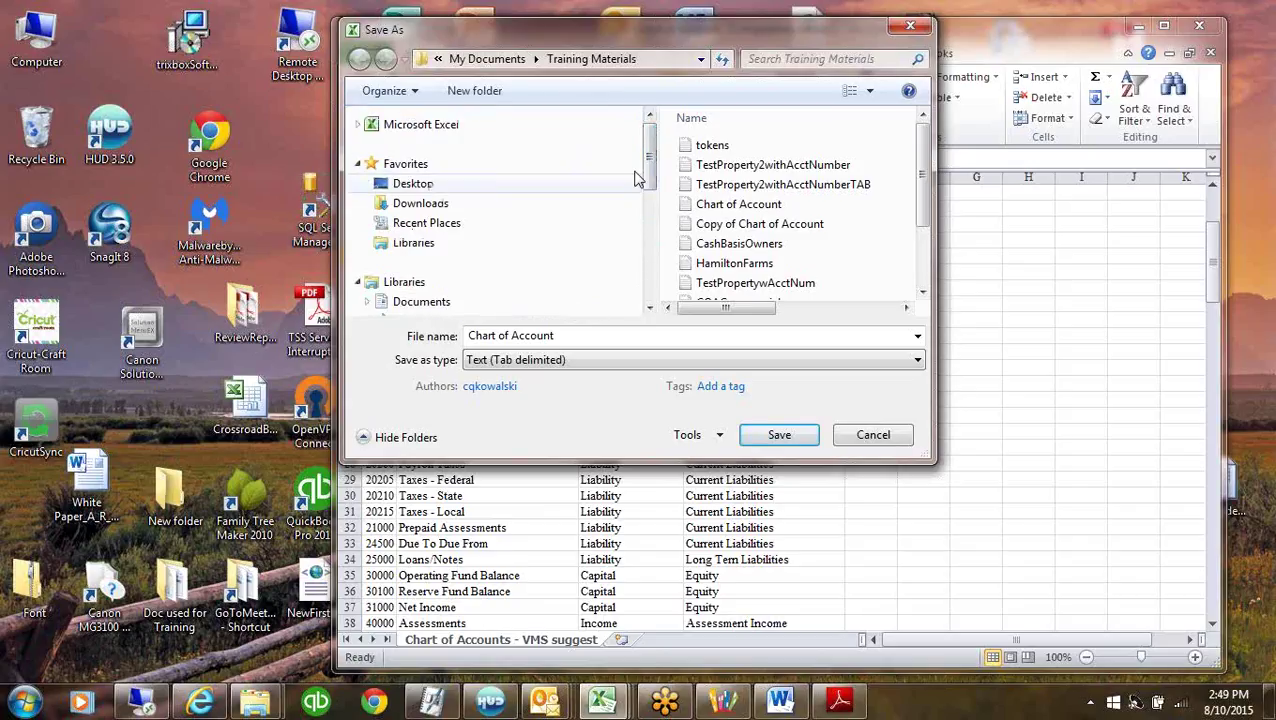
{"action": "left_click", "coordinate": [415, 184]}
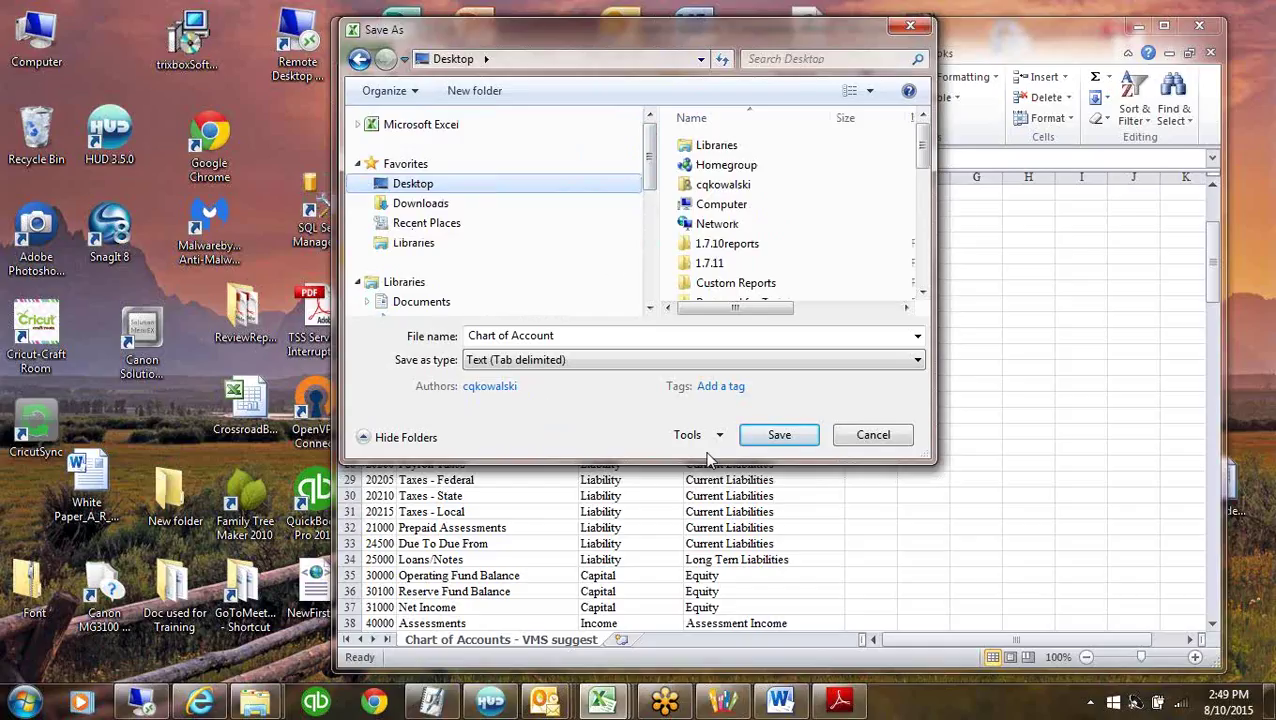
{"action": "left_click", "coordinate": [778, 437]}
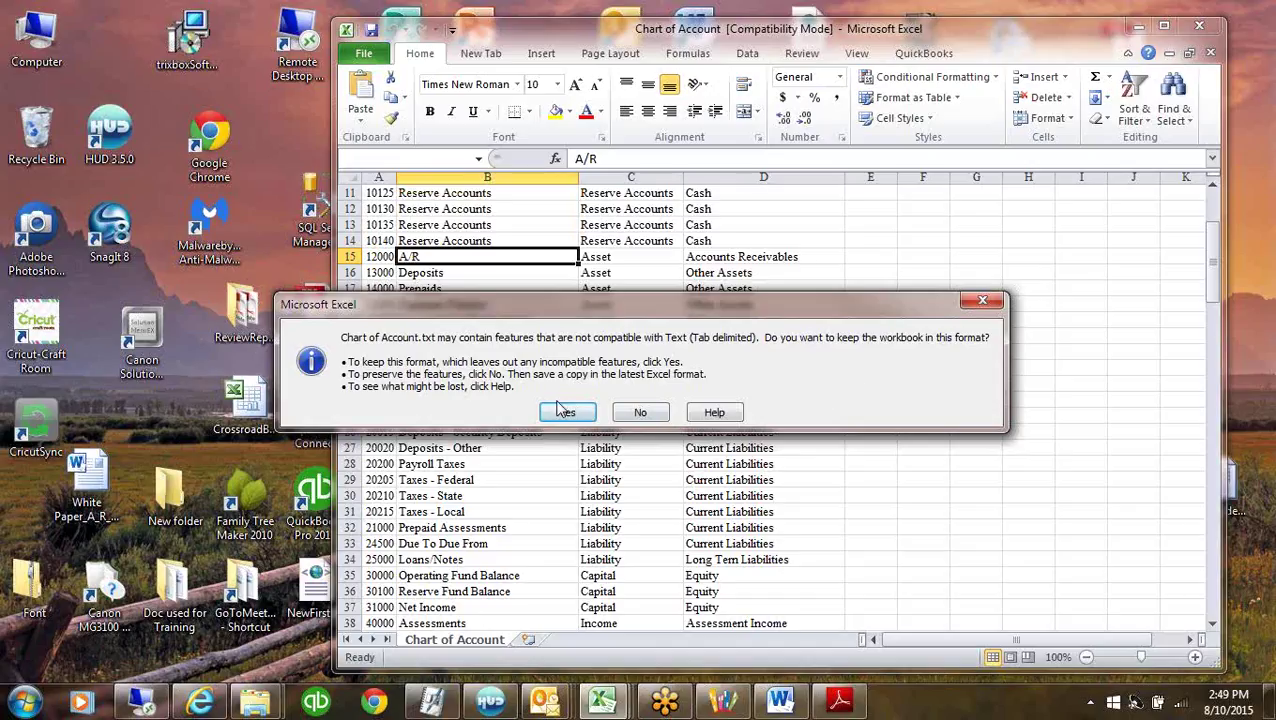
Keep the tab-delimited format, close the workbook without saving, and minimize Excel.
{"action": "left_click", "coordinate": [562, 411]}
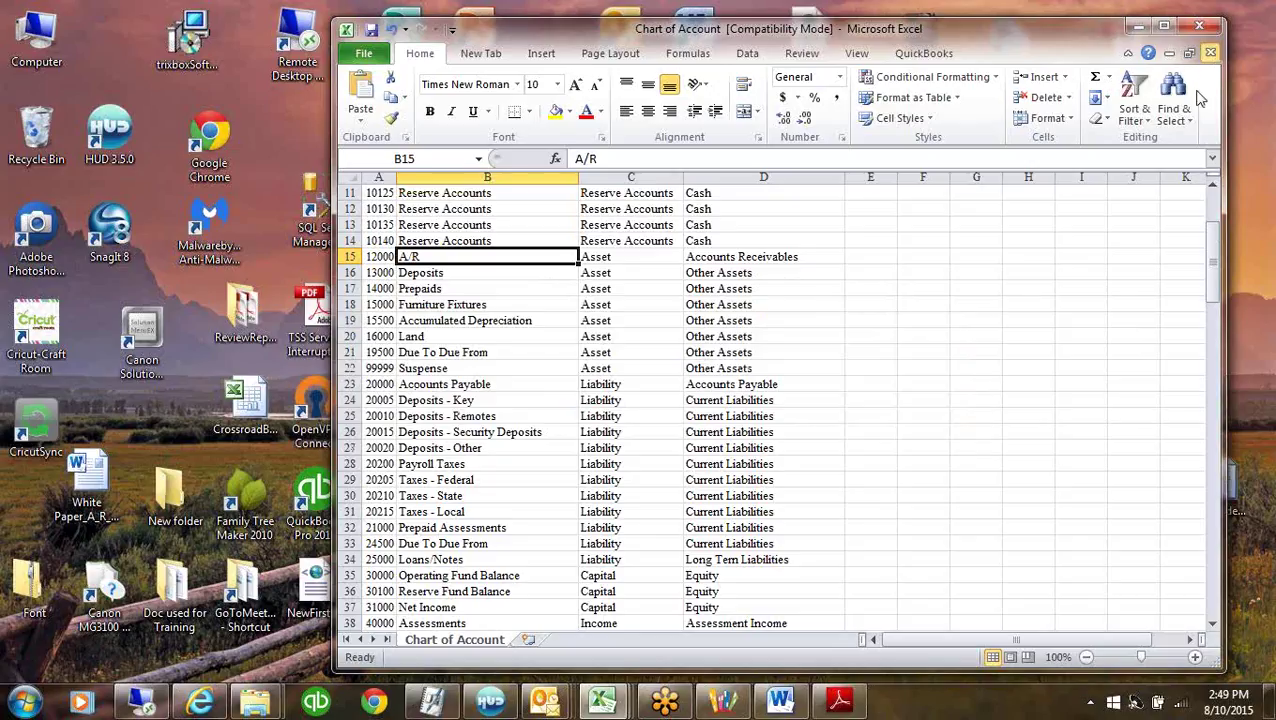
{"action": "left_click", "coordinate": [1211, 52]}
{"action": "left_click", "coordinate": [627, 374]}
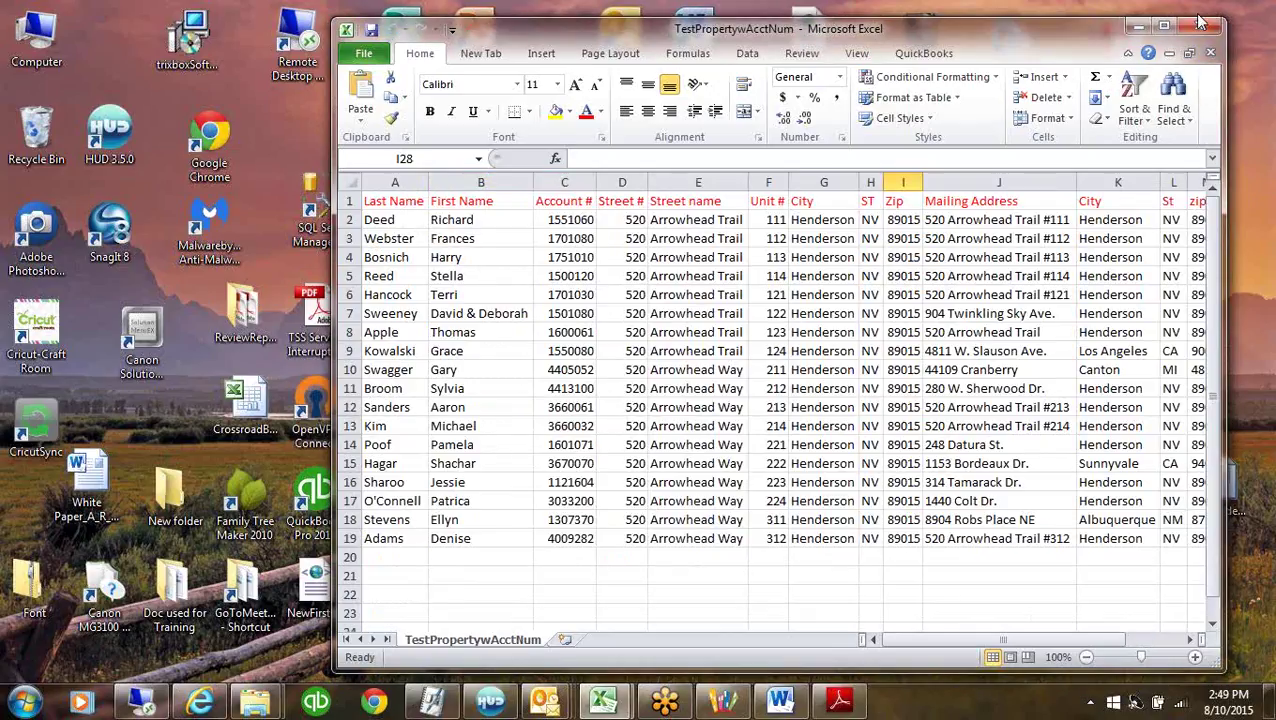
{"action": "left_click", "coordinate": [1137, 30]}
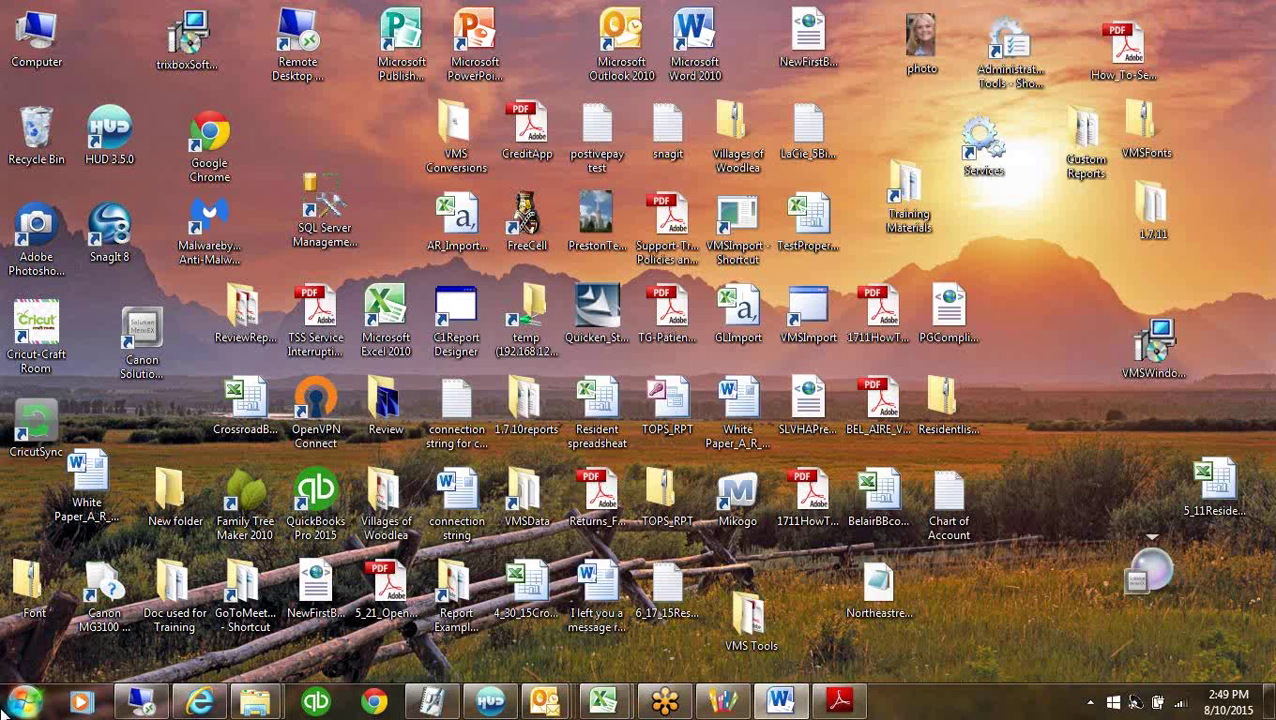
{"action": "right_click", "coordinate": [35, 703]}
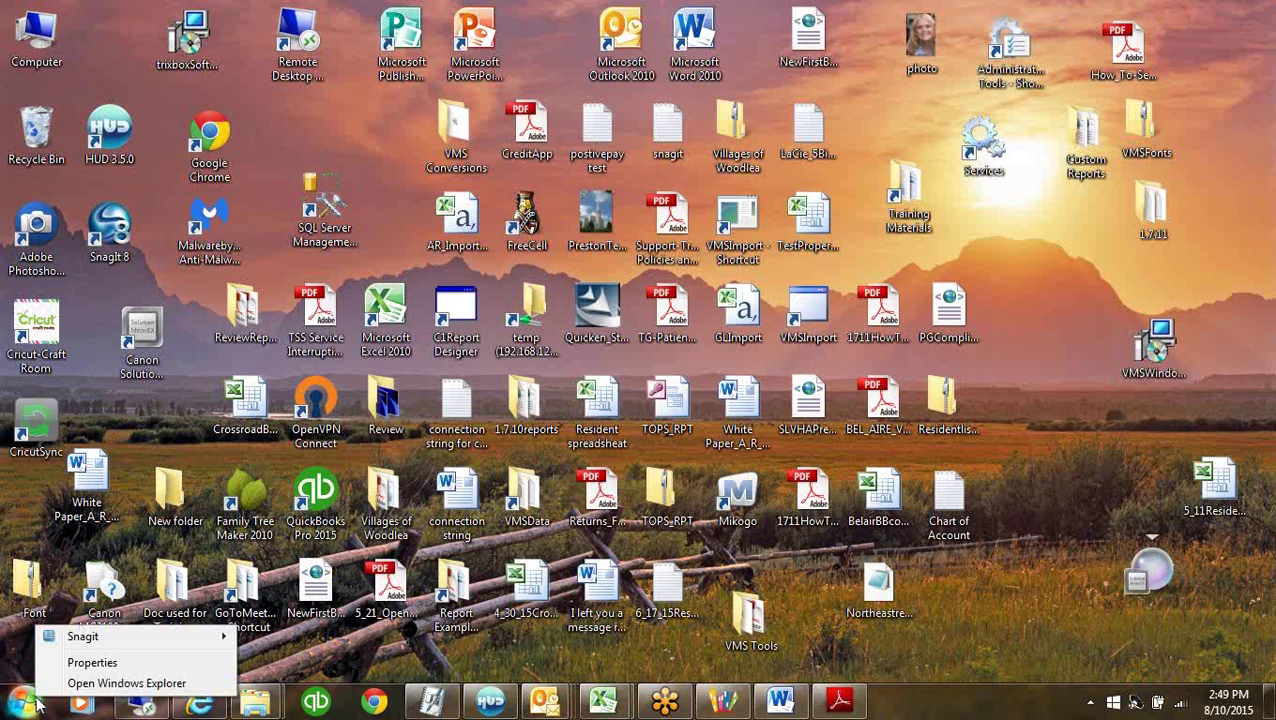
{"action": "left_click", "coordinate": [88, 684]}
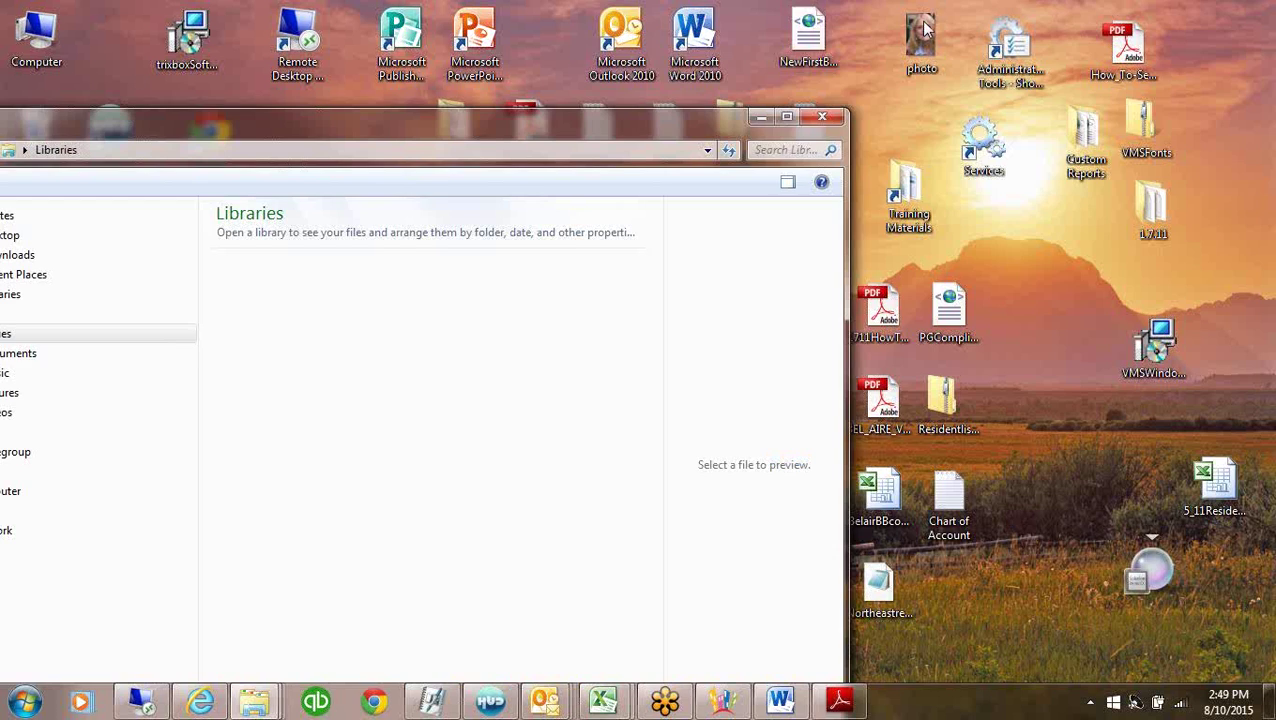
{"action": "left_click_drag", "start_coordinate": [152, 132], "coordinate": [532, 40]}
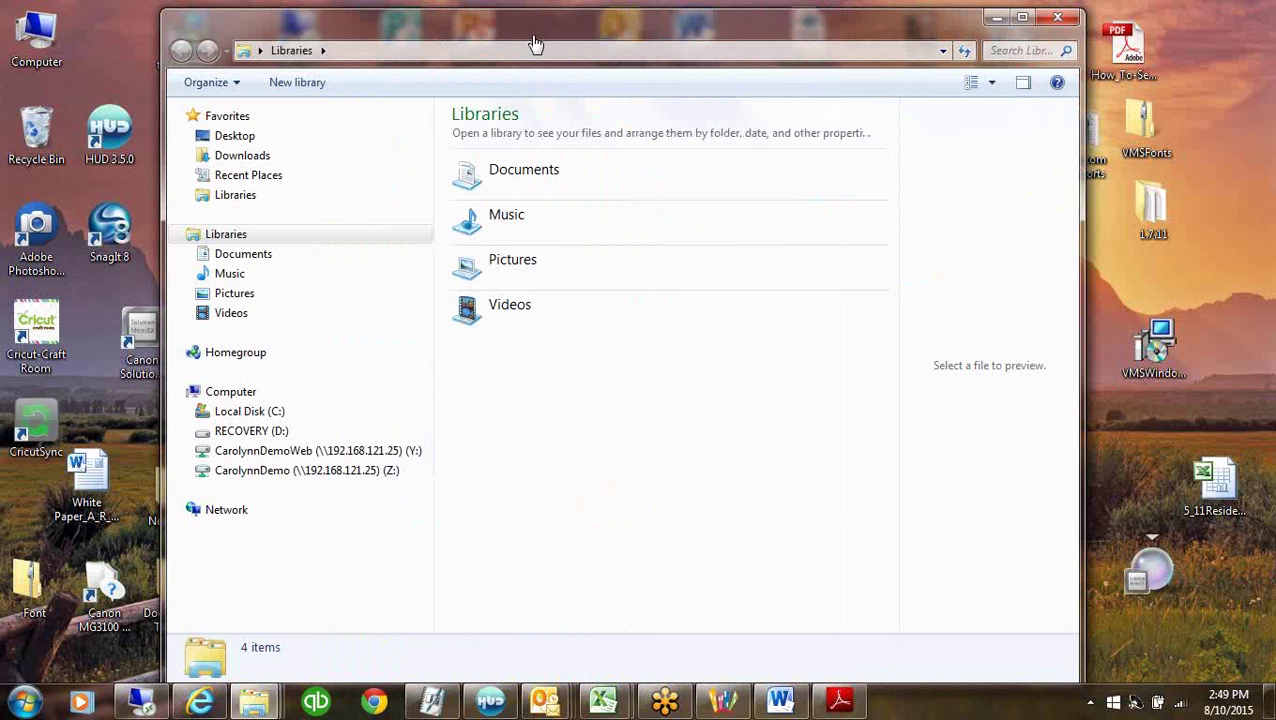
{"action": "left_click", "coordinate": [244, 413]}
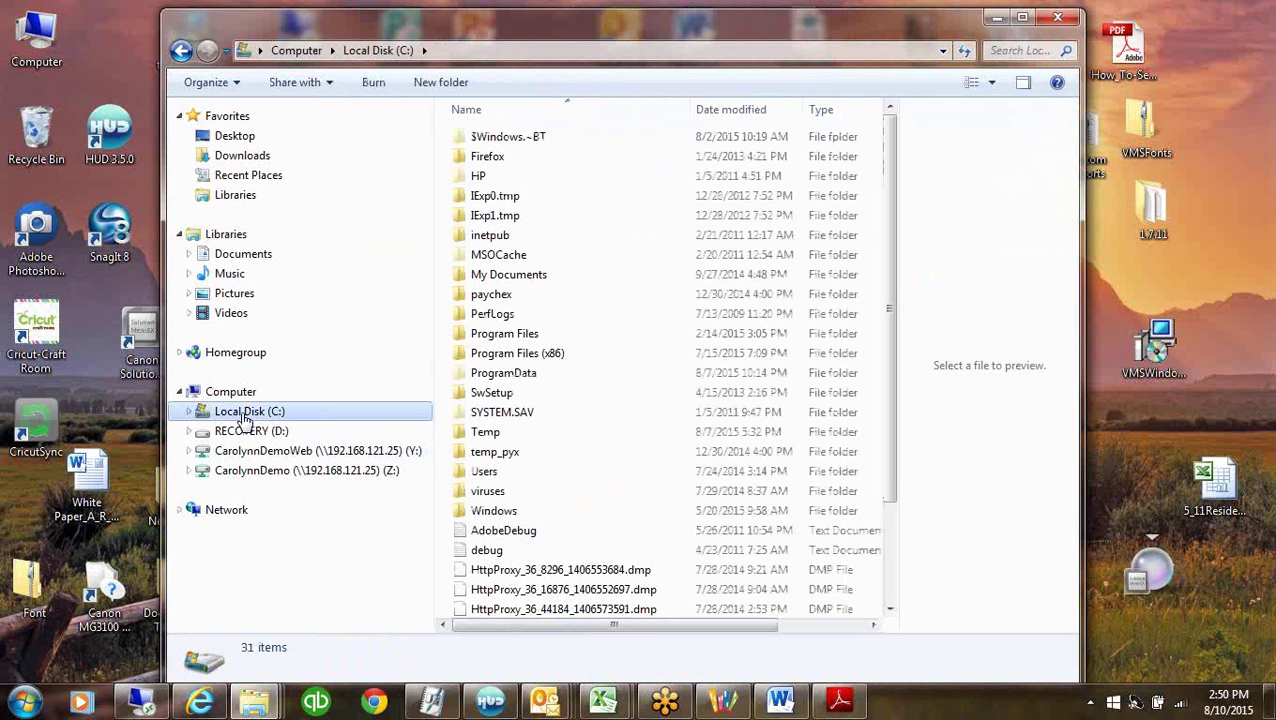
{"action": "left_click", "coordinate": [479, 340]}
{"action": "double_click", "coordinate": [479, 340]}
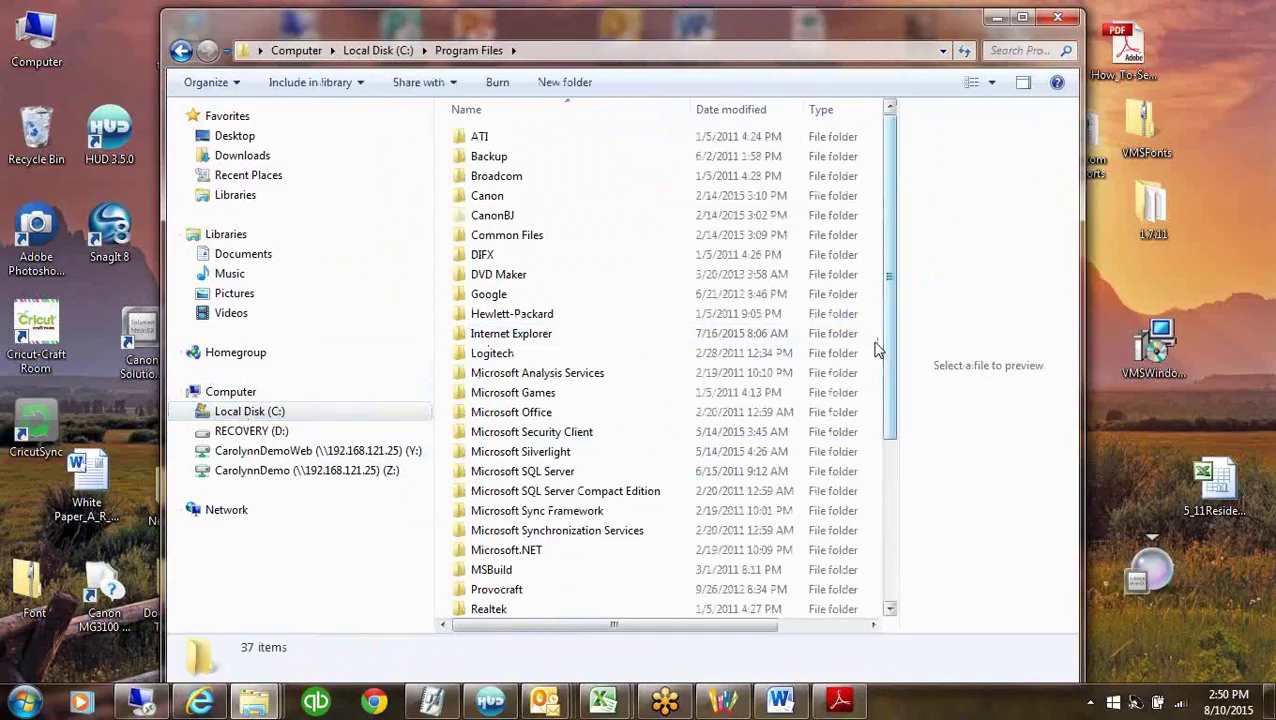
{"action": "left_click_drag", "start_coordinate": [889, 385], "coordinate": [618, 570]}
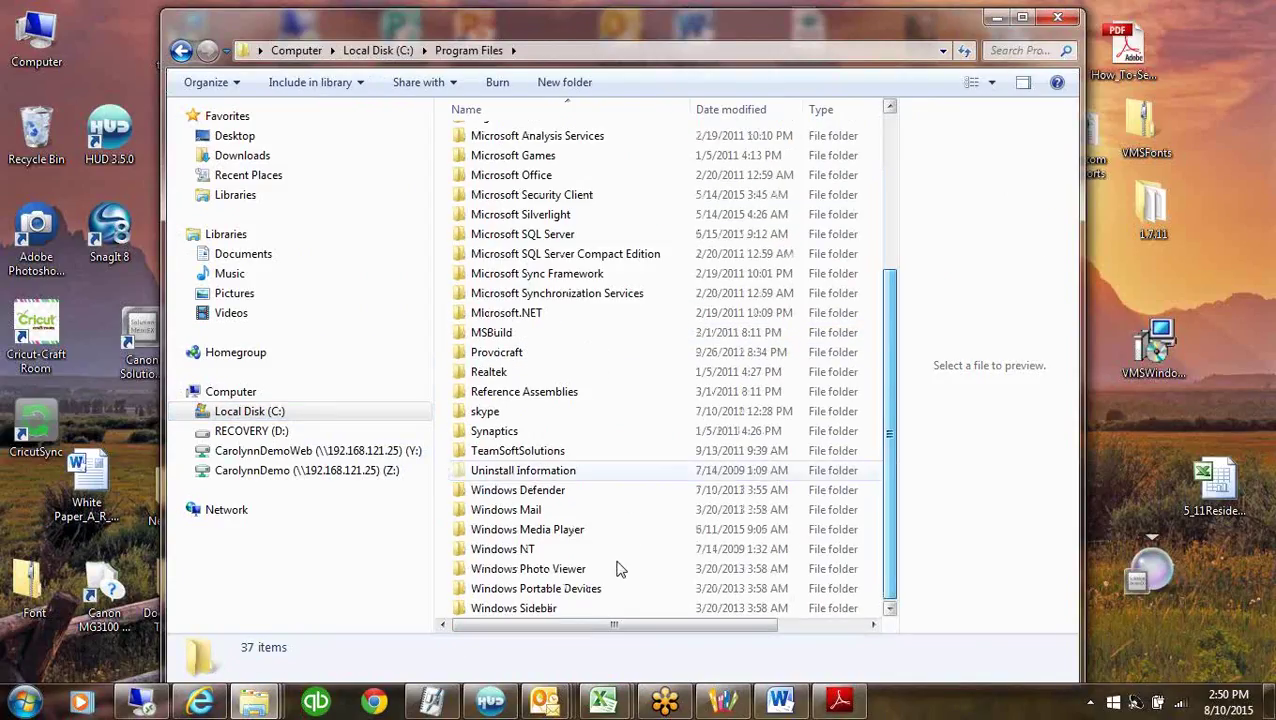
{"action": "double_click", "coordinate": [515, 451]}
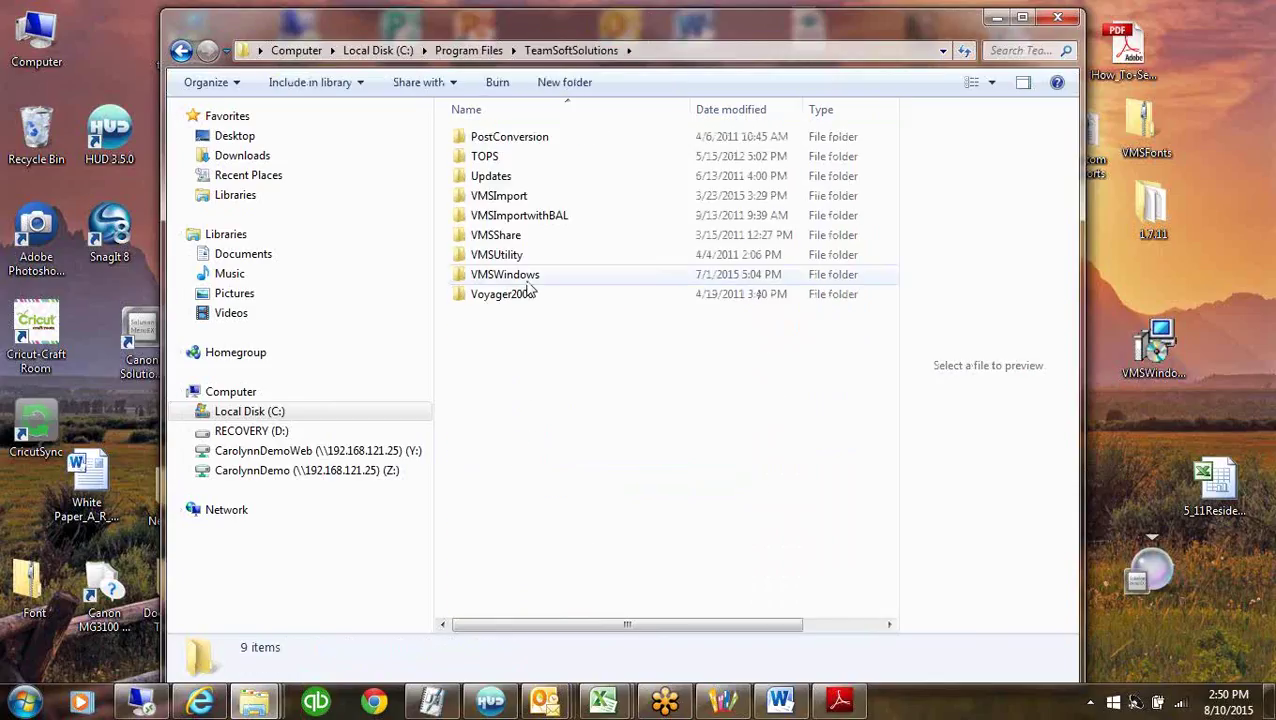
{"action": "double_click", "coordinate": [512, 195]}
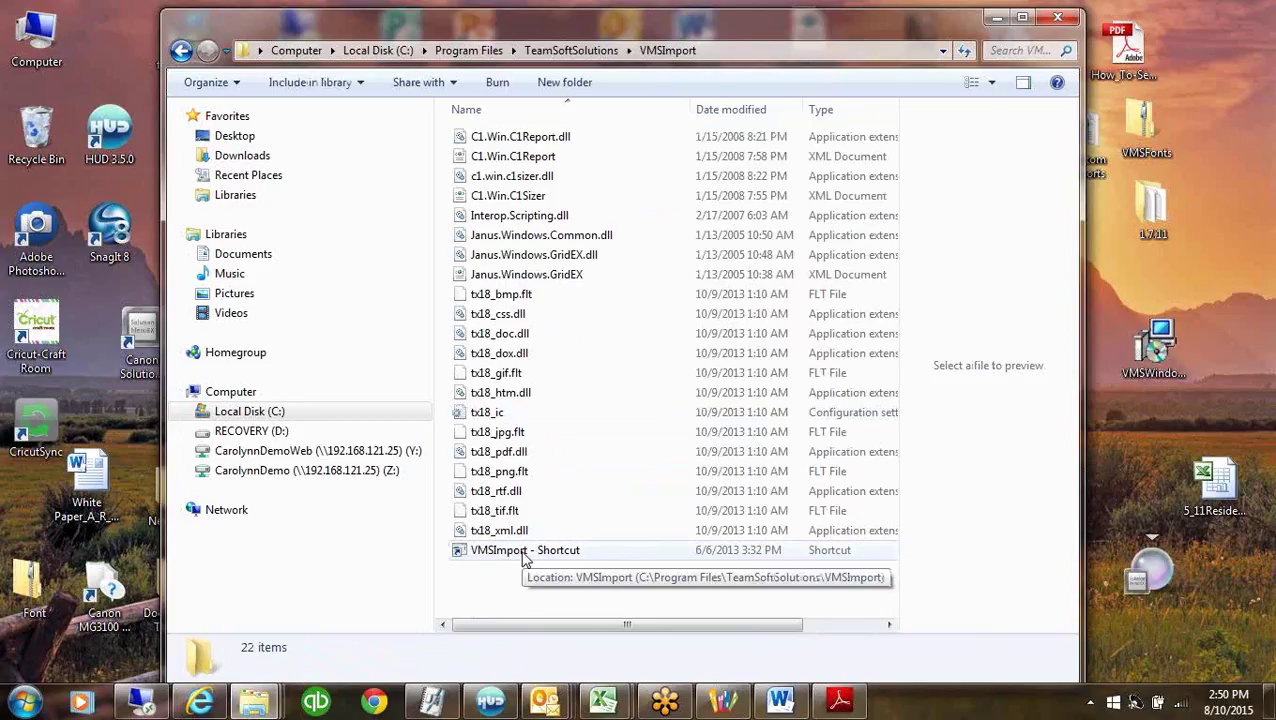
{"action": "double_click", "coordinate": [522, 553]}
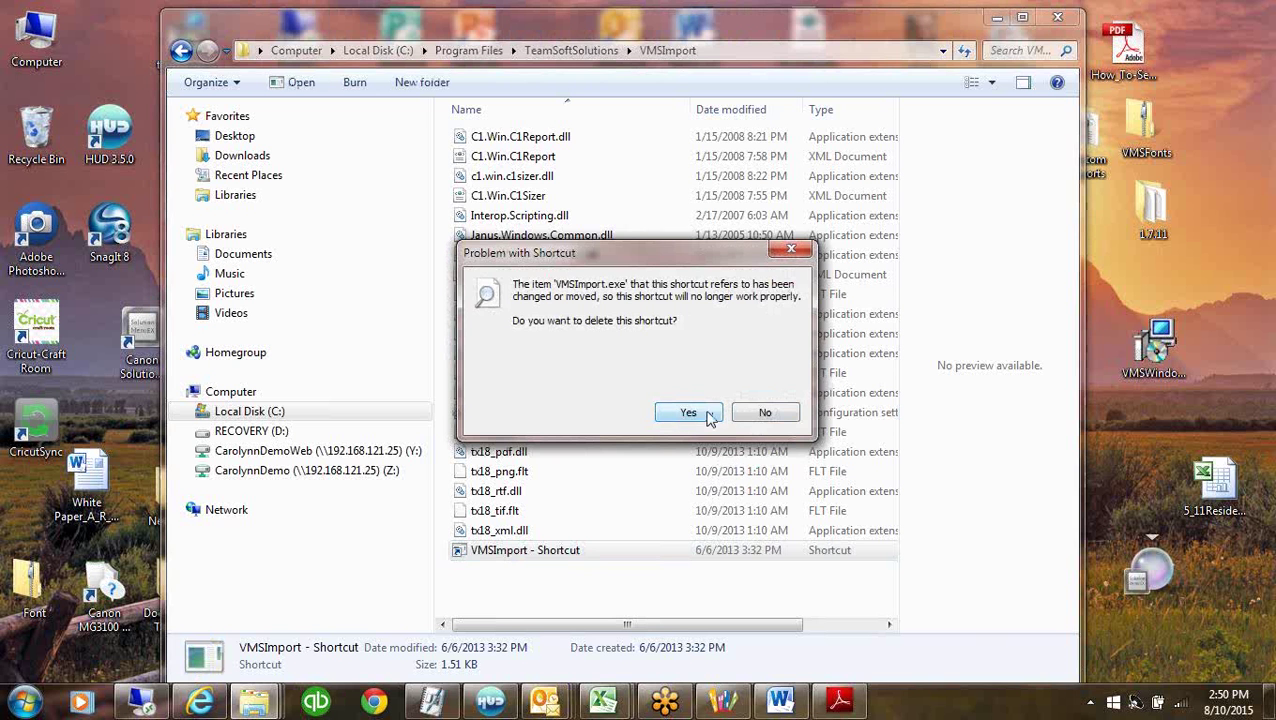
{"action": "left_click", "coordinate": [765, 413]}
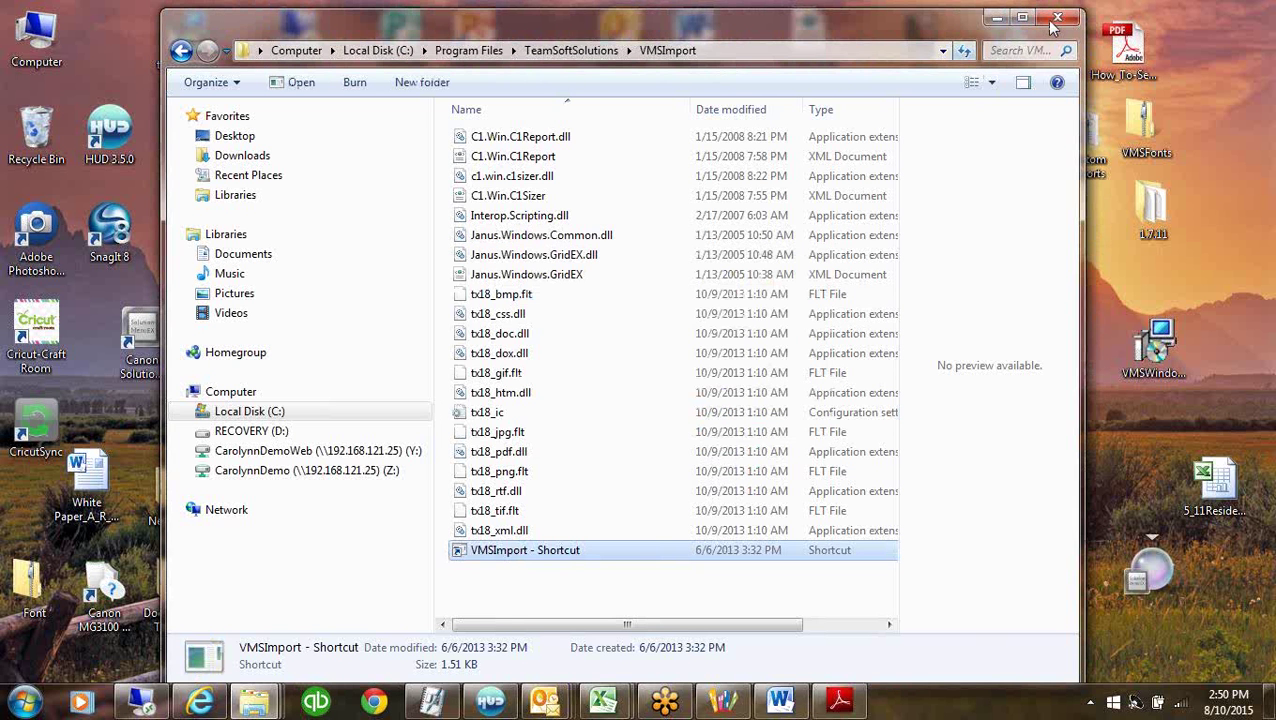
{"action": "left_click", "coordinate": [1057, 17]}
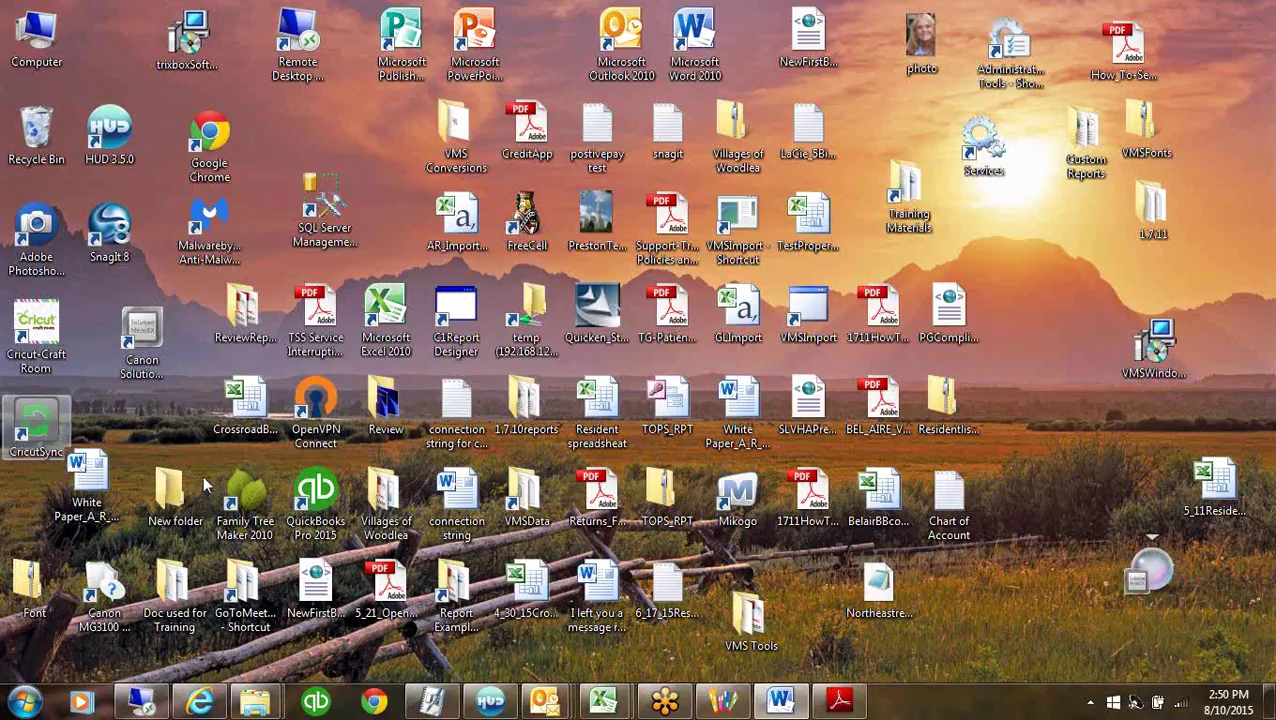
Launch VMSImport, accept the new version, and connect to the fourth database, VMSDEMO1.
{"action": "double_click", "coordinate": [810, 310]}
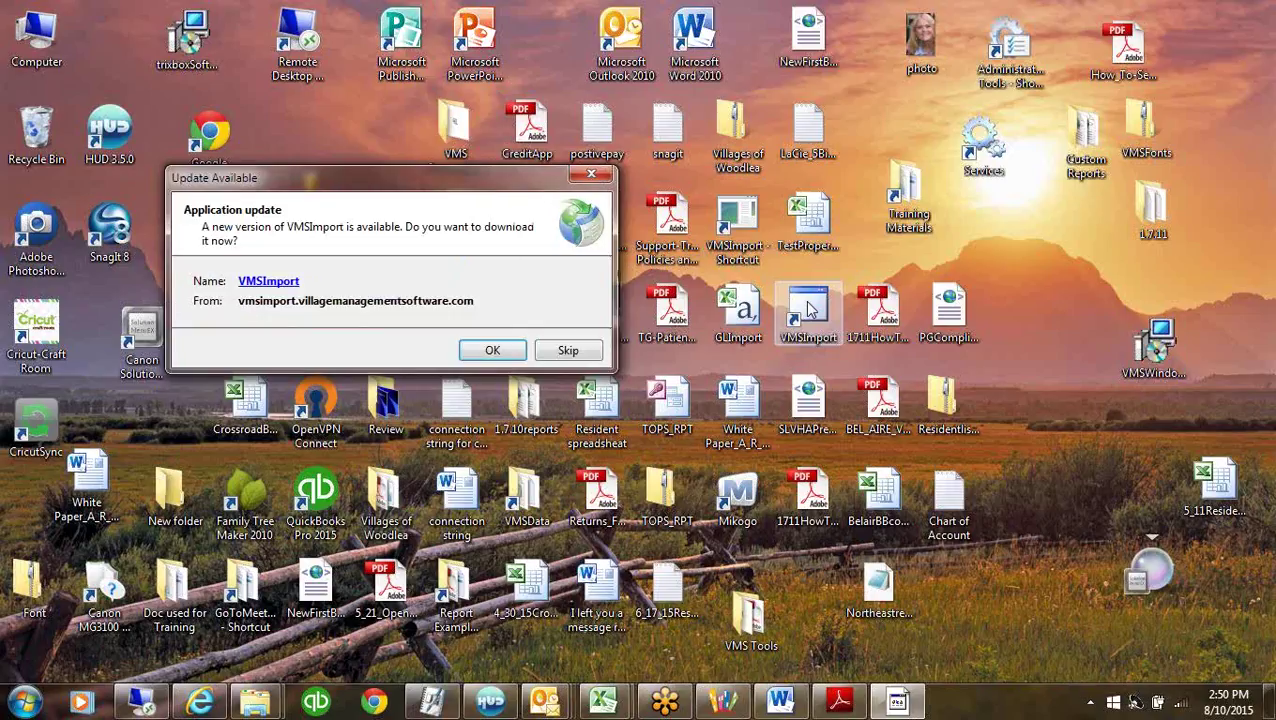
{"action": "left_click", "coordinate": [493, 352]}
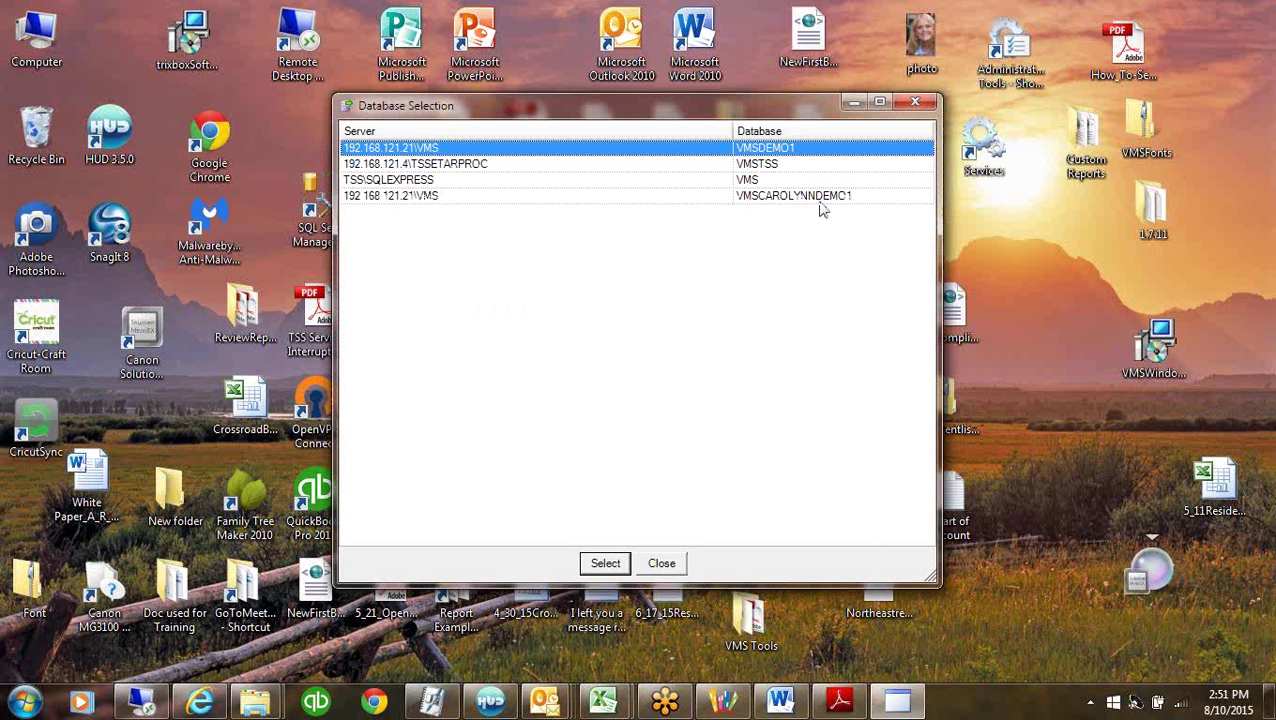
{"action": "left_click", "coordinate": [816, 198]}
{"action": "left_click", "coordinate": [605, 563]}
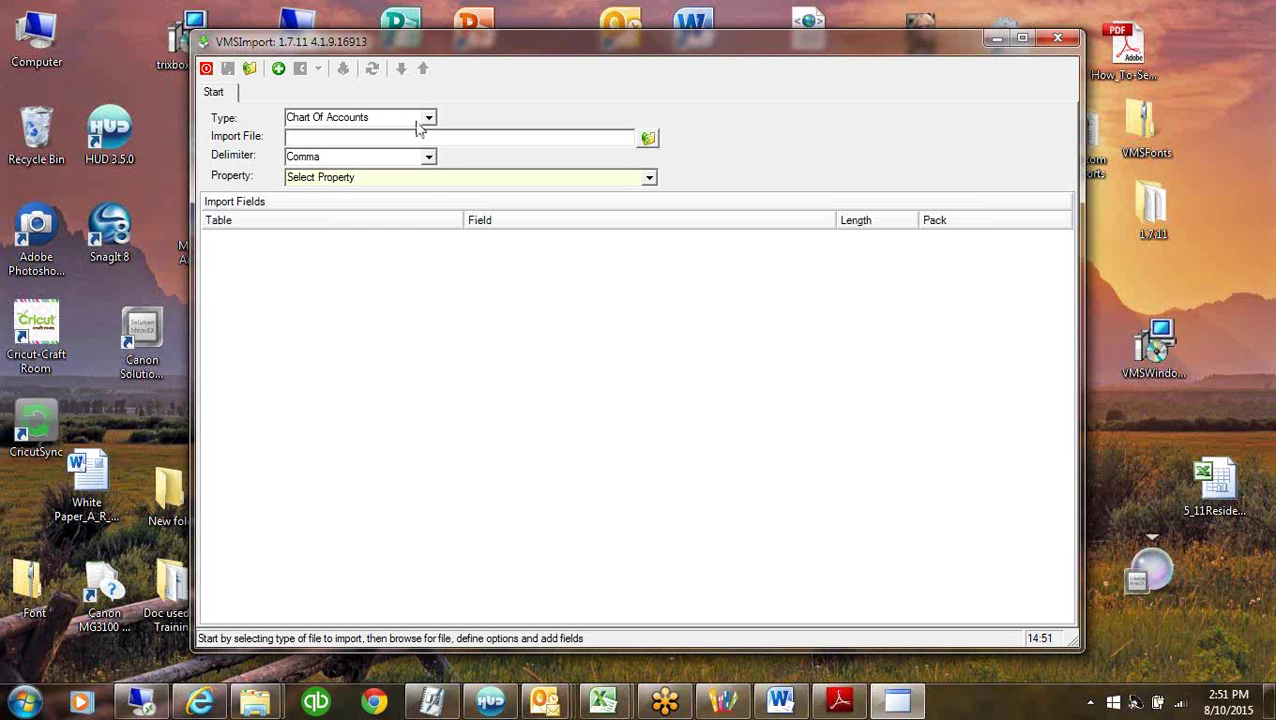
Keep import type Chart Of Accounts, choose the import file, and set the delimiter to Tab.
{"action": "left_click", "coordinate": [428, 117]}
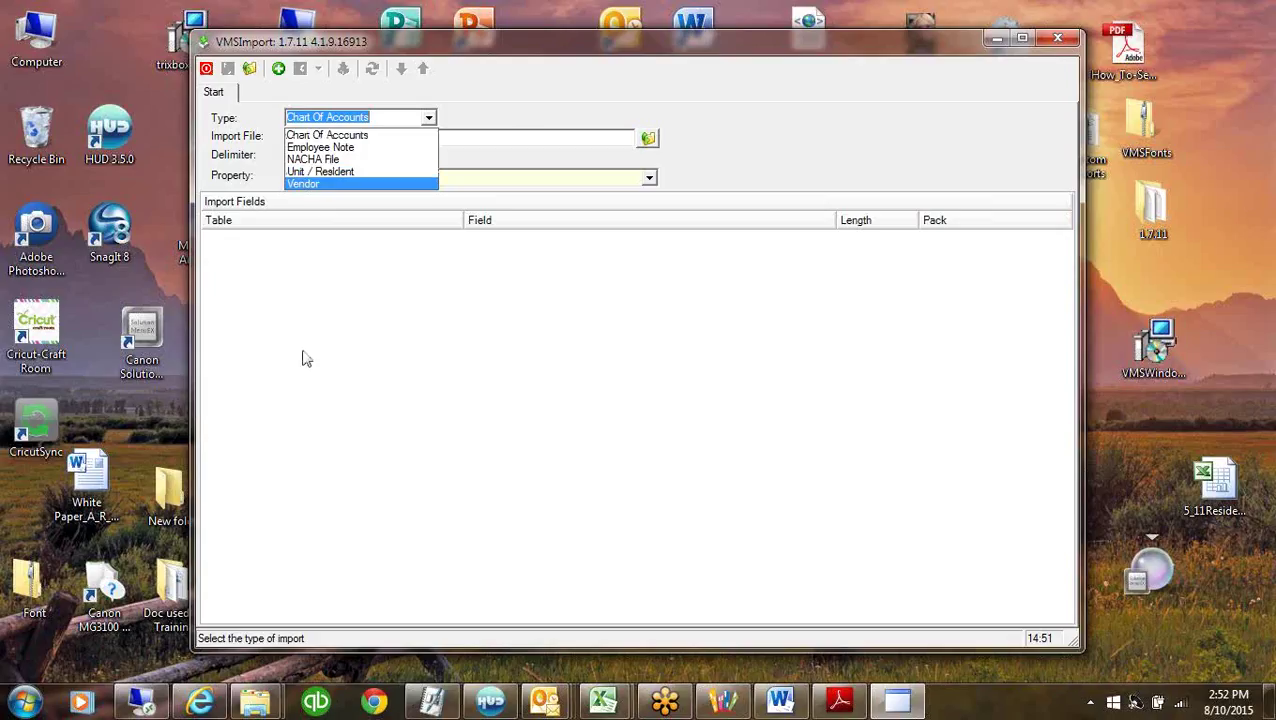
{"action": "left_click", "coordinate": [310, 135]}
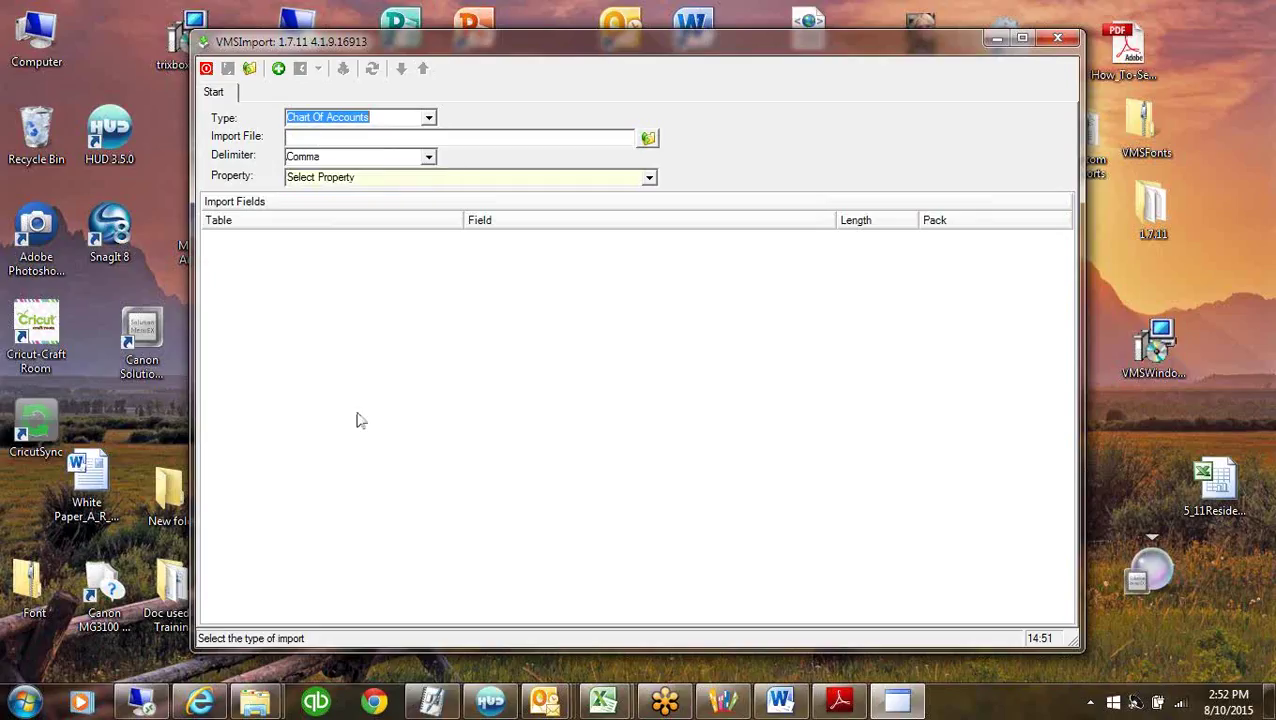
{"action": "left_click", "coordinate": [647, 138]}
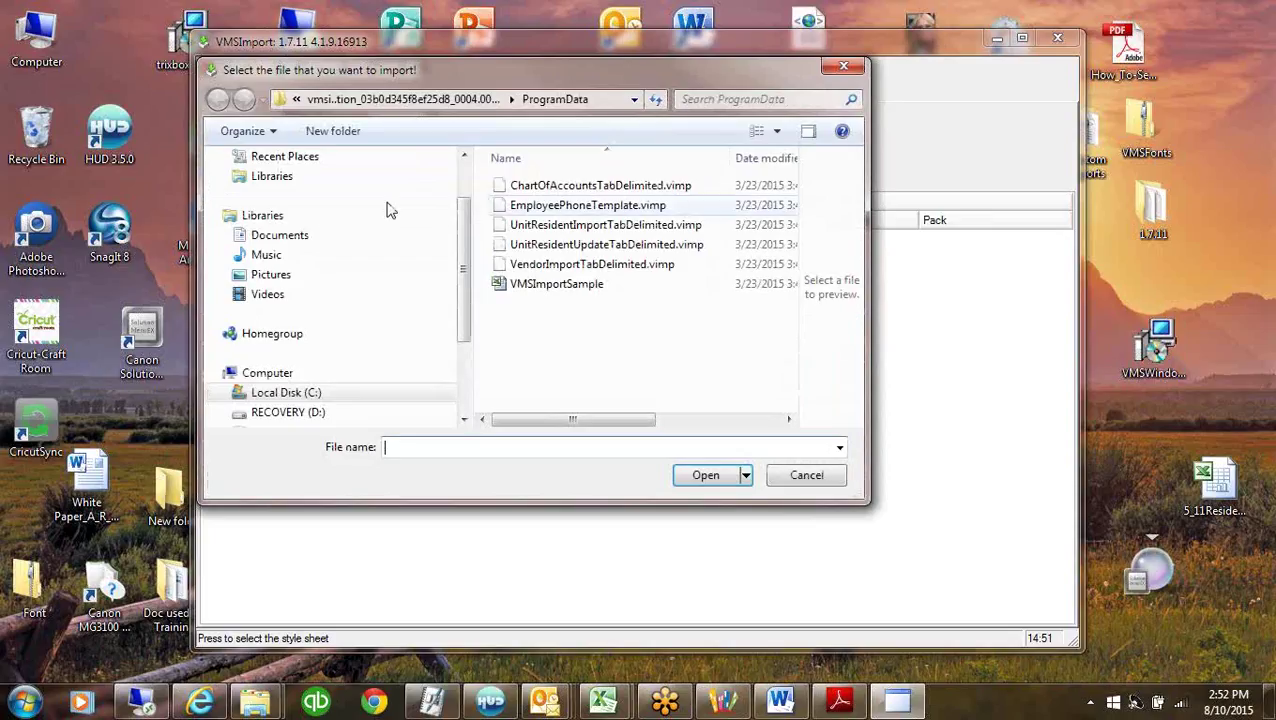
{"action": "double_click", "coordinate": [538, 187]}
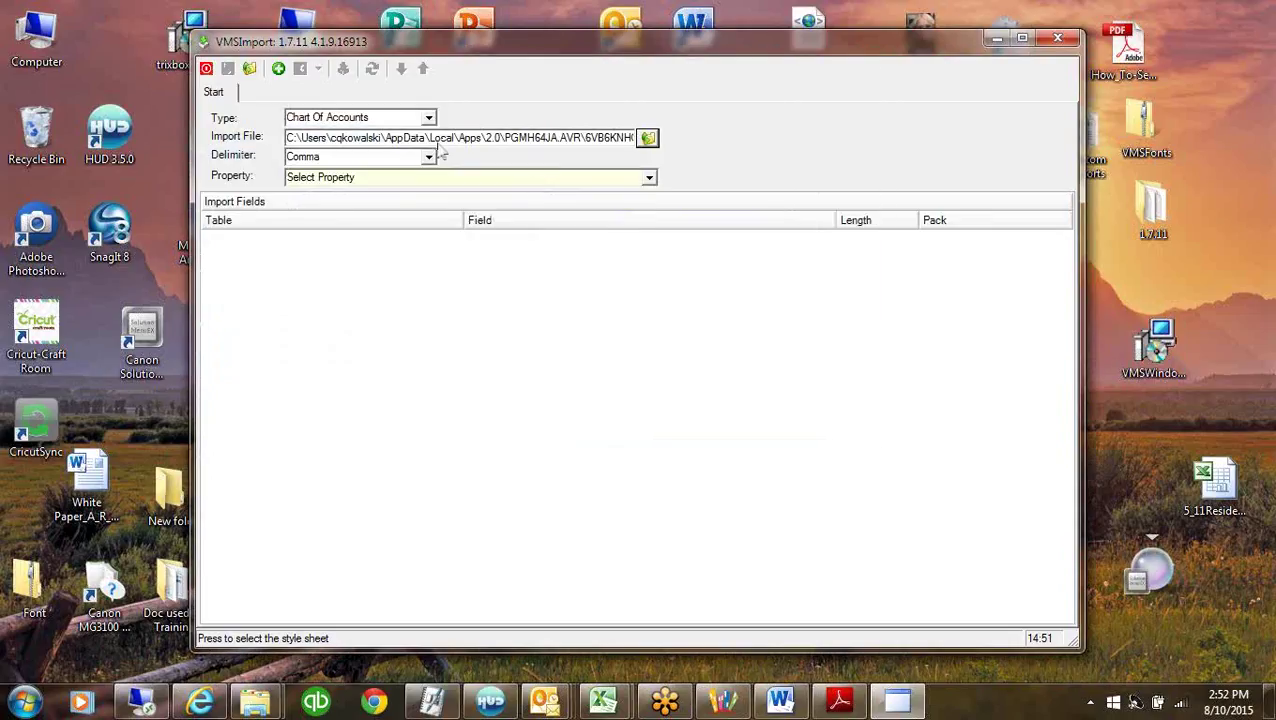
{"action": "left_click", "coordinate": [425, 157]}
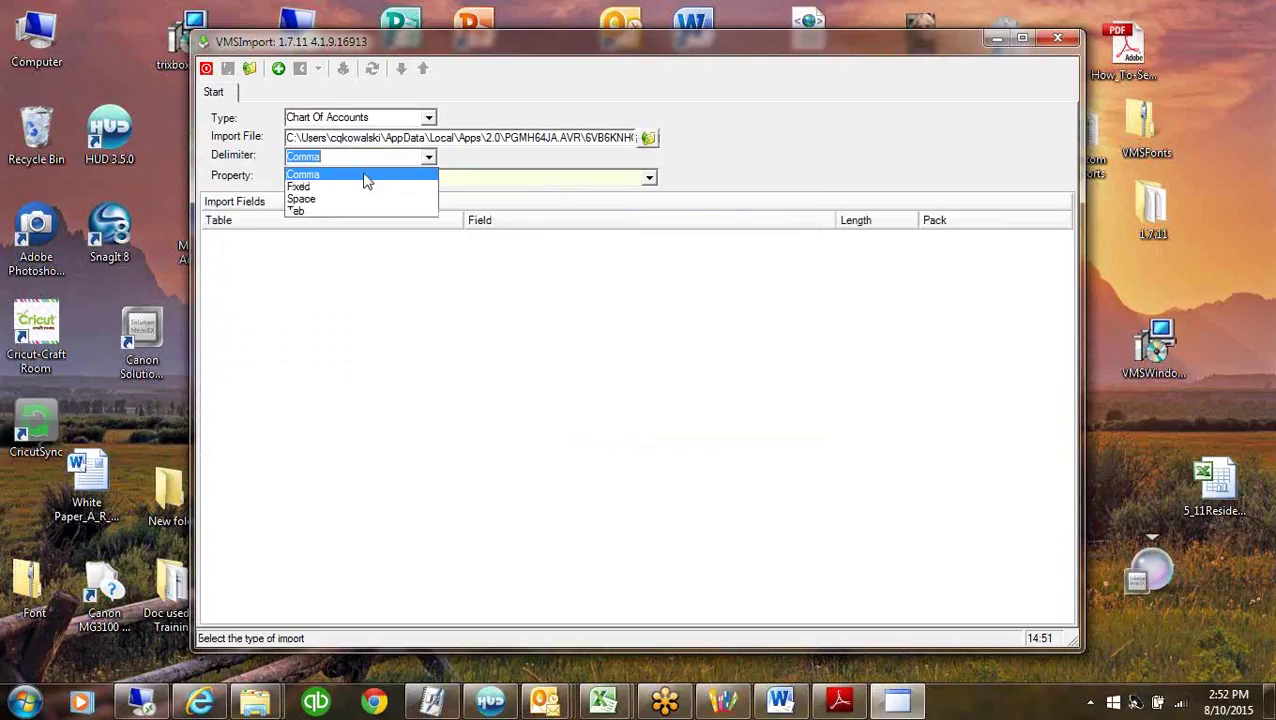
{"action": "left_click", "coordinate": [306, 211]}
Set the property to Master Template and pick the ChartOfAccountsTabDelimited.vimp template.
{"action": "left_click", "coordinate": [650, 177]}
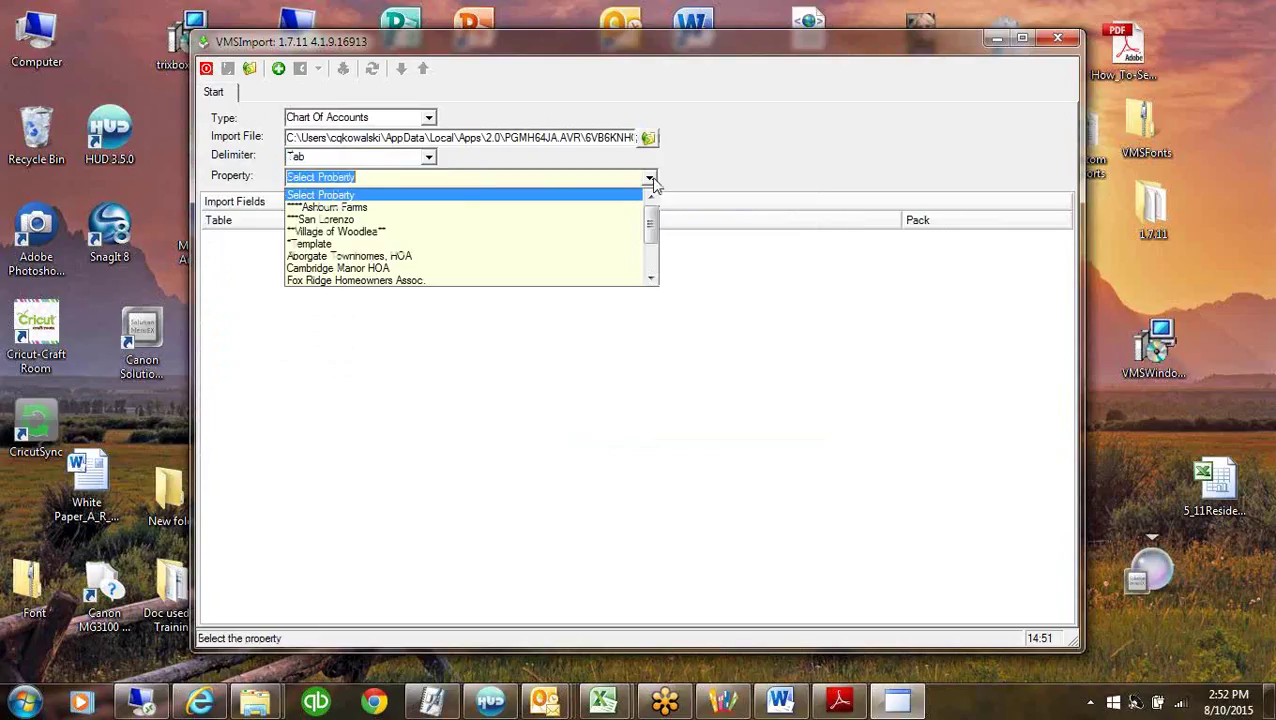
{"action": "scroll", "coordinate": [655, 278], "scroll_direction": "down", "scroll_amount": 2}
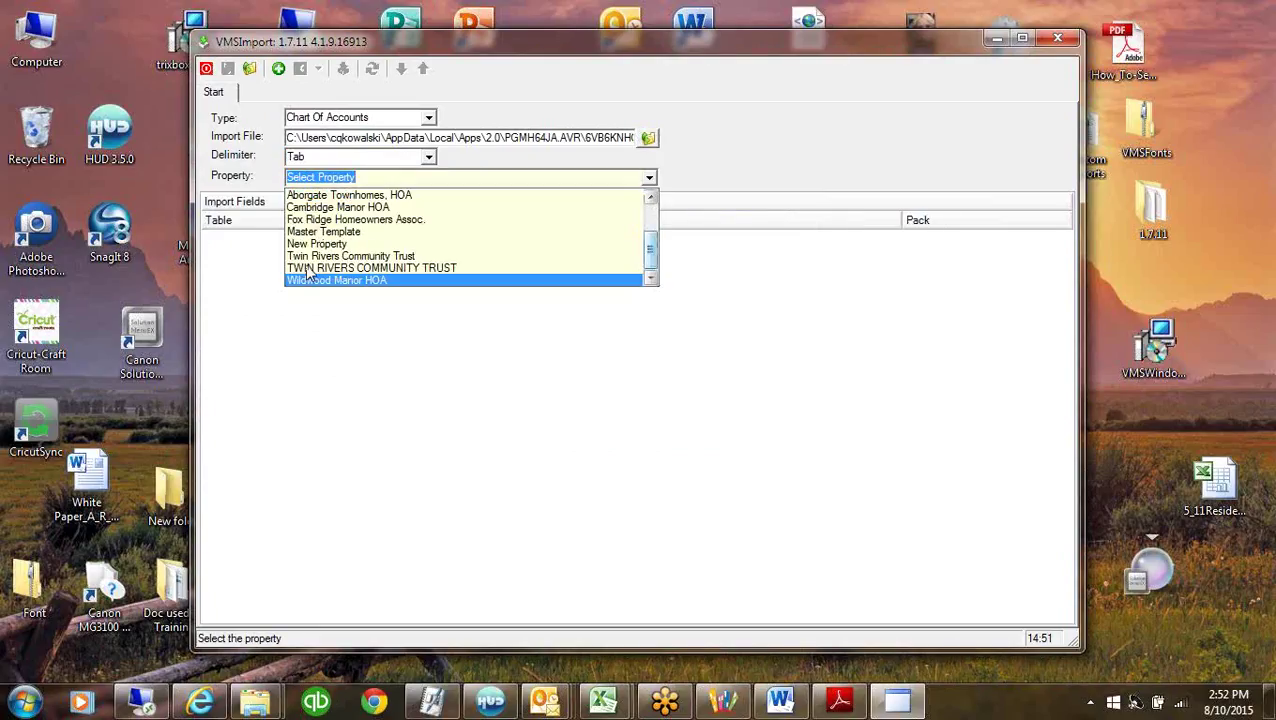
{"action": "left_click", "coordinate": [318, 234]}
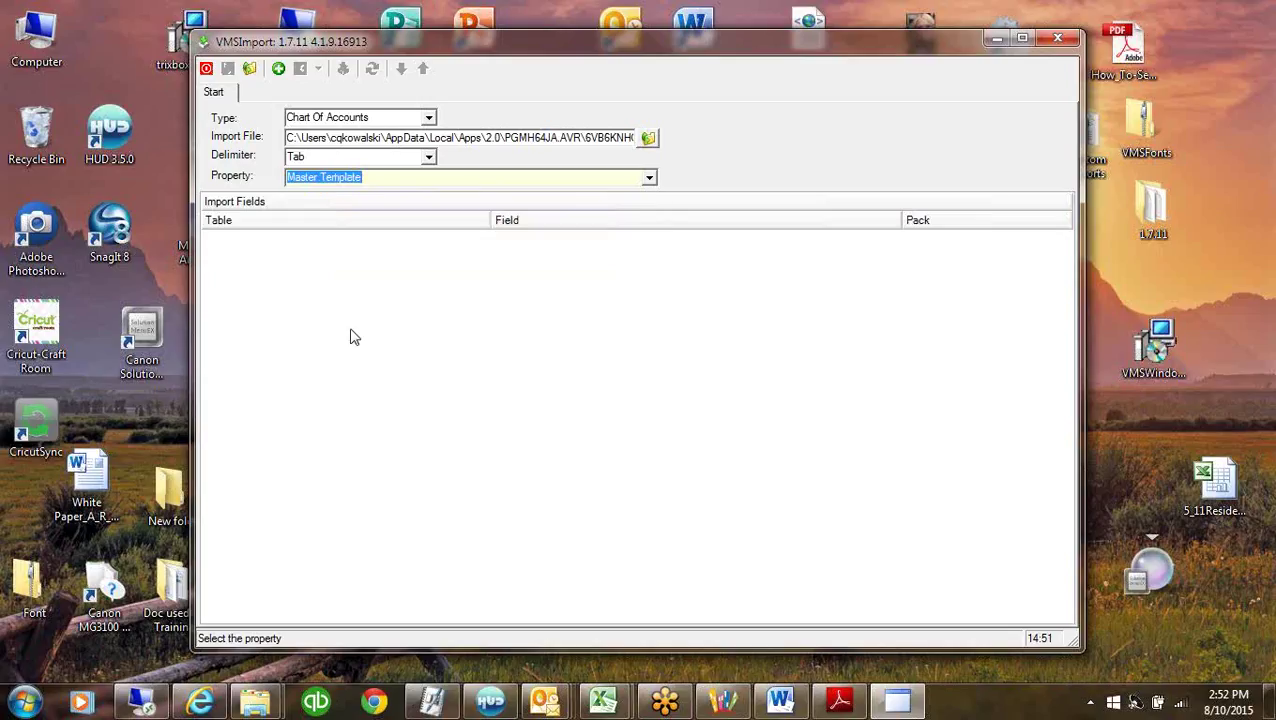
{"action": "left_click", "coordinate": [249, 68]}
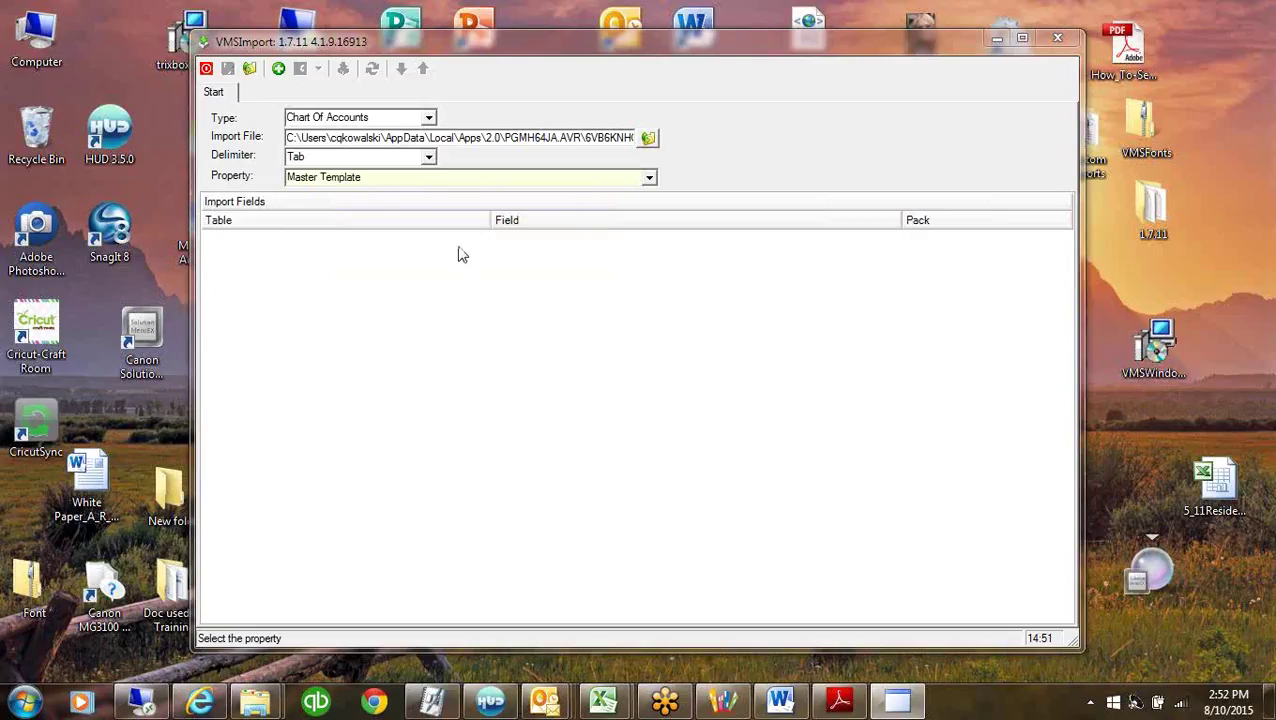
{"action": "left_click", "coordinate": [575, 190]}
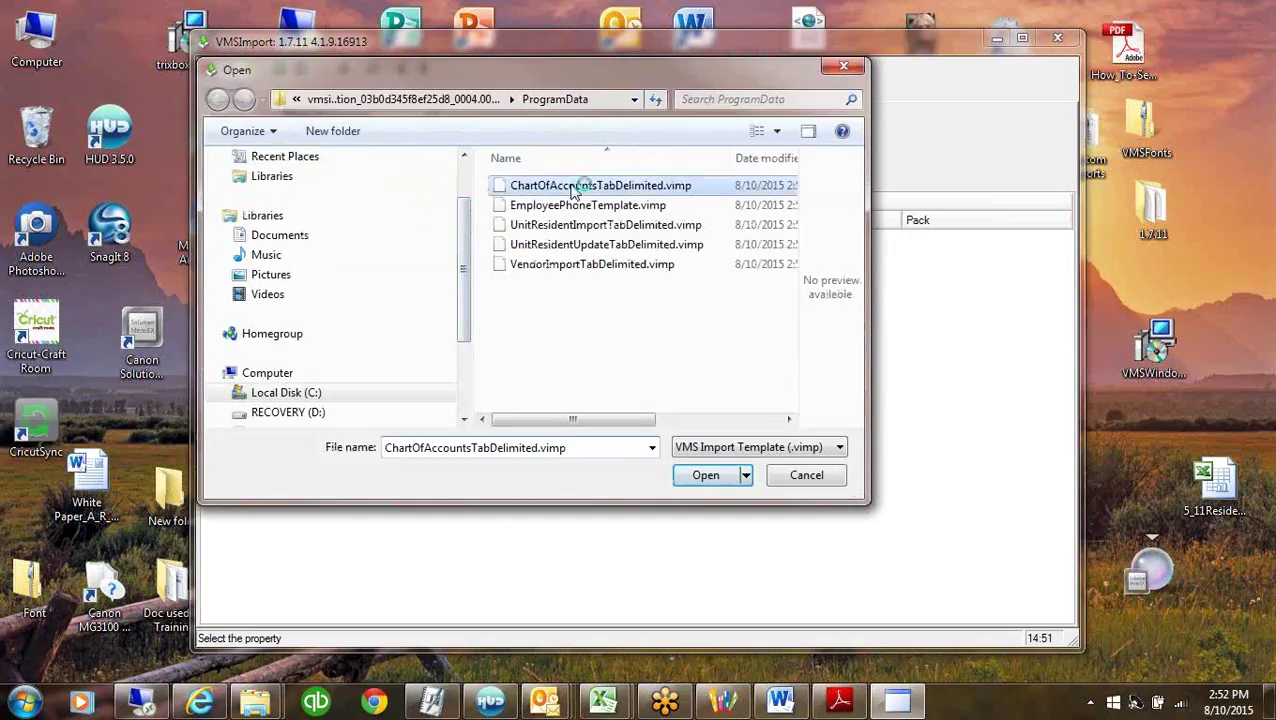
Load the chart of accounts template and review its GL Code, GL Name, GL Type and Category fields.
{"action": "double_click", "coordinate": [575, 190]}
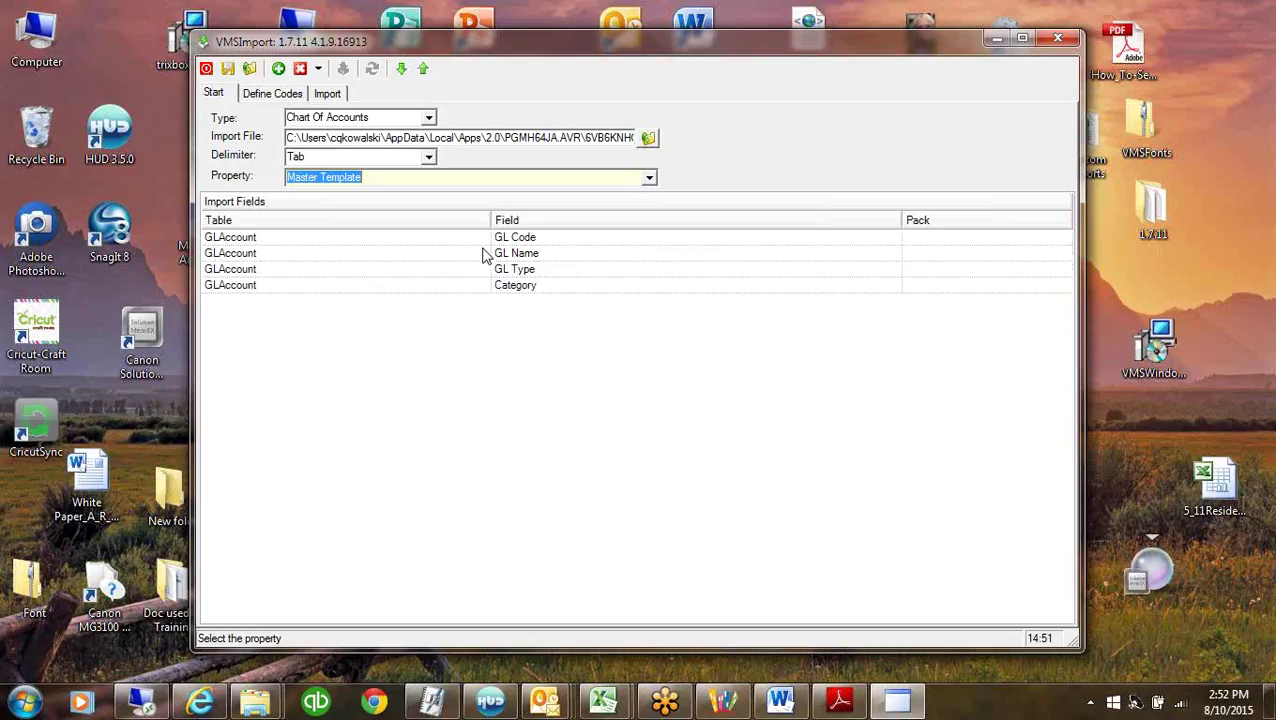
{"action": "left_click", "coordinate": [555, 243]}
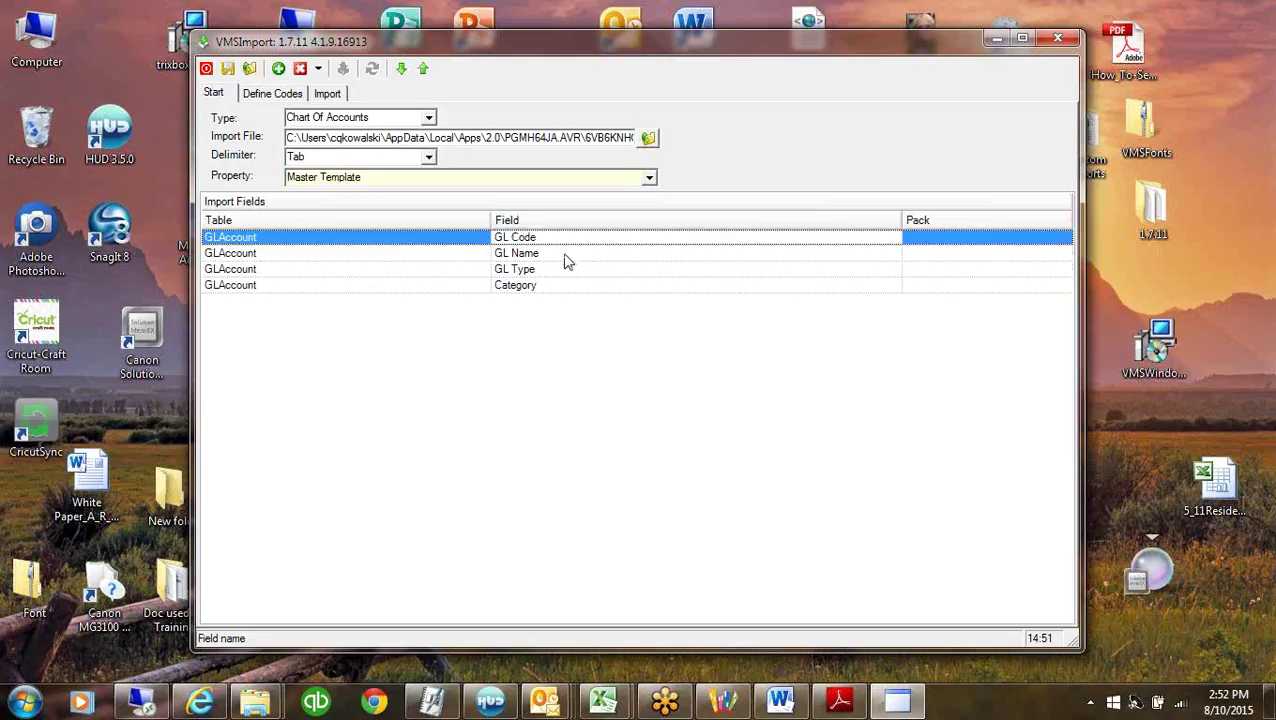
{"action": "left_click", "coordinate": [564, 255]}
{"action": "left_click", "coordinate": [565, 270]}
{"action": "left_click", "coordinate": [567, 288]}
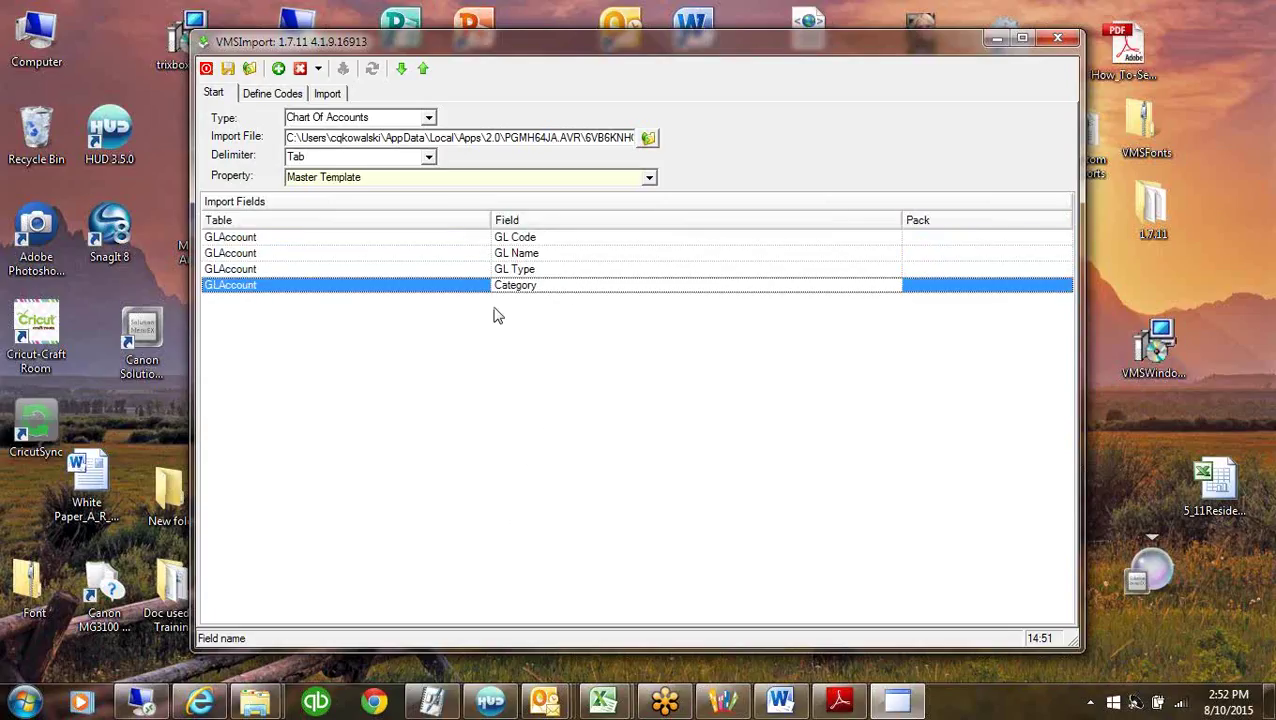
Move GL Name above GL Code, restore the original order, and go to Define Codes.
{"action": "left_click", "coordinate": [536, 256]}
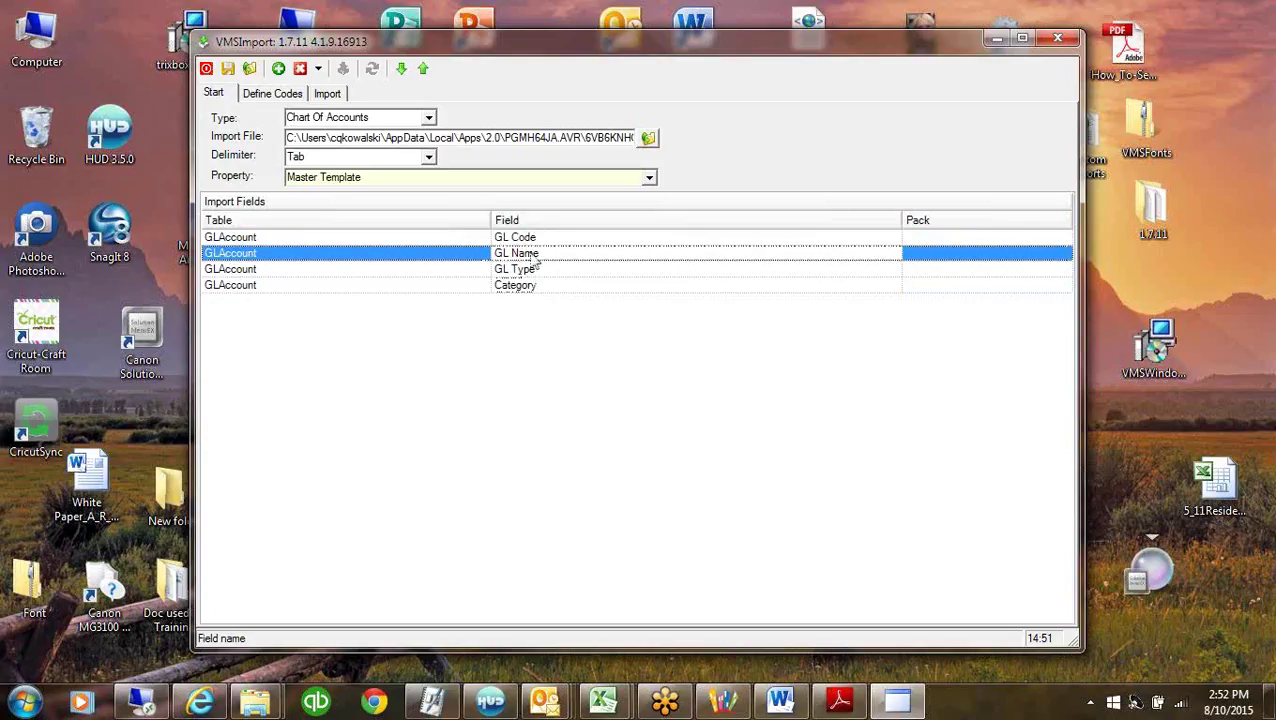
{"action": "left_click", "coordinate": [424, 70]}
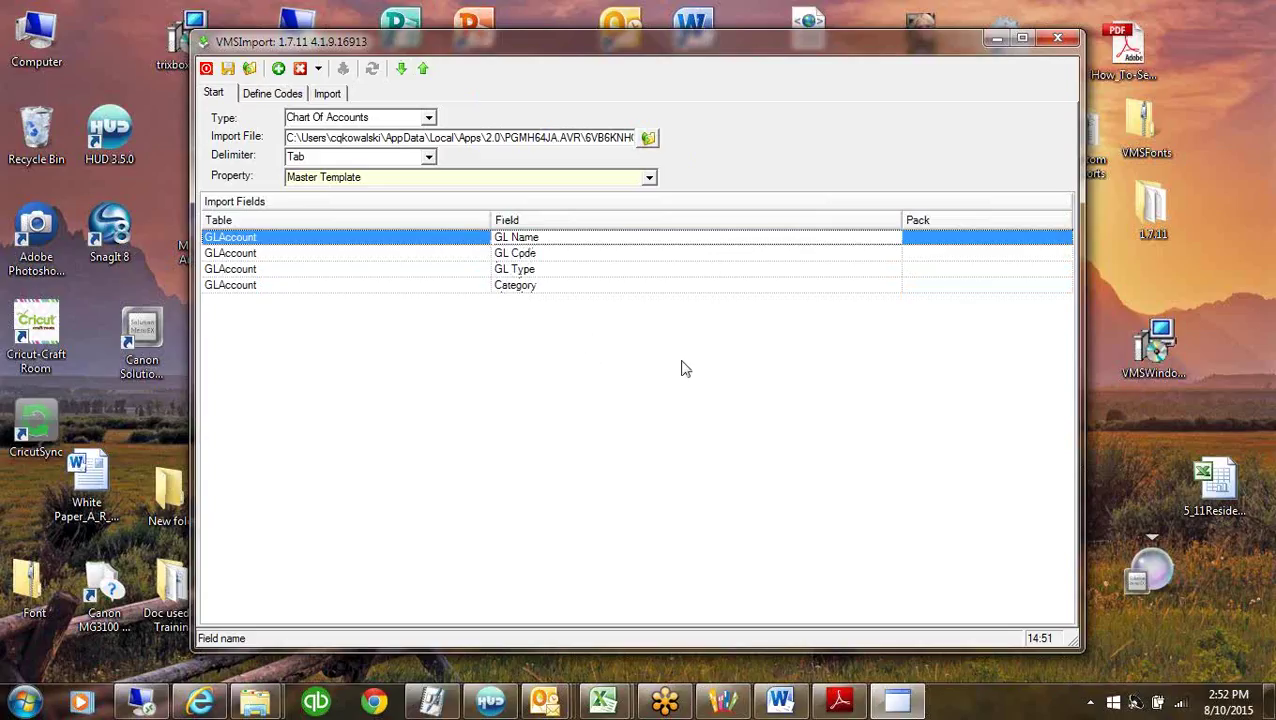
{"action": "left_click", "coordinate": [401, 68]}
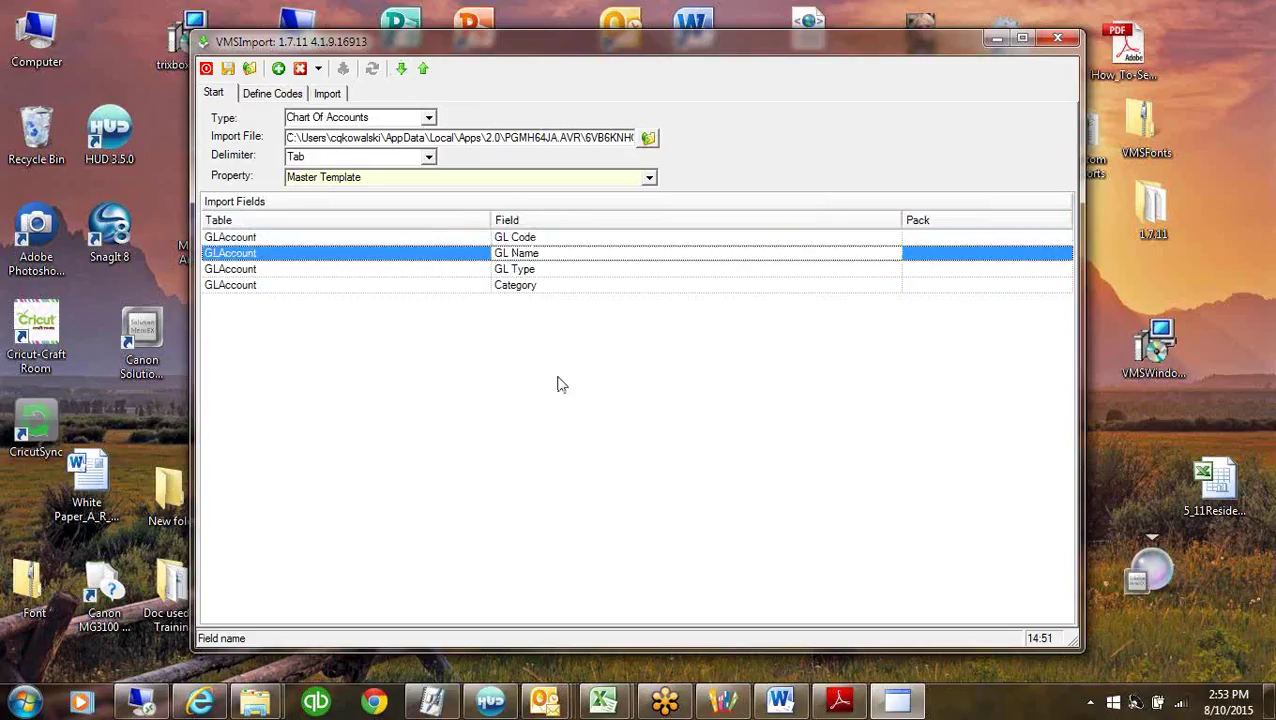
{"action": "left_click", "coordinate": [260, 93]}
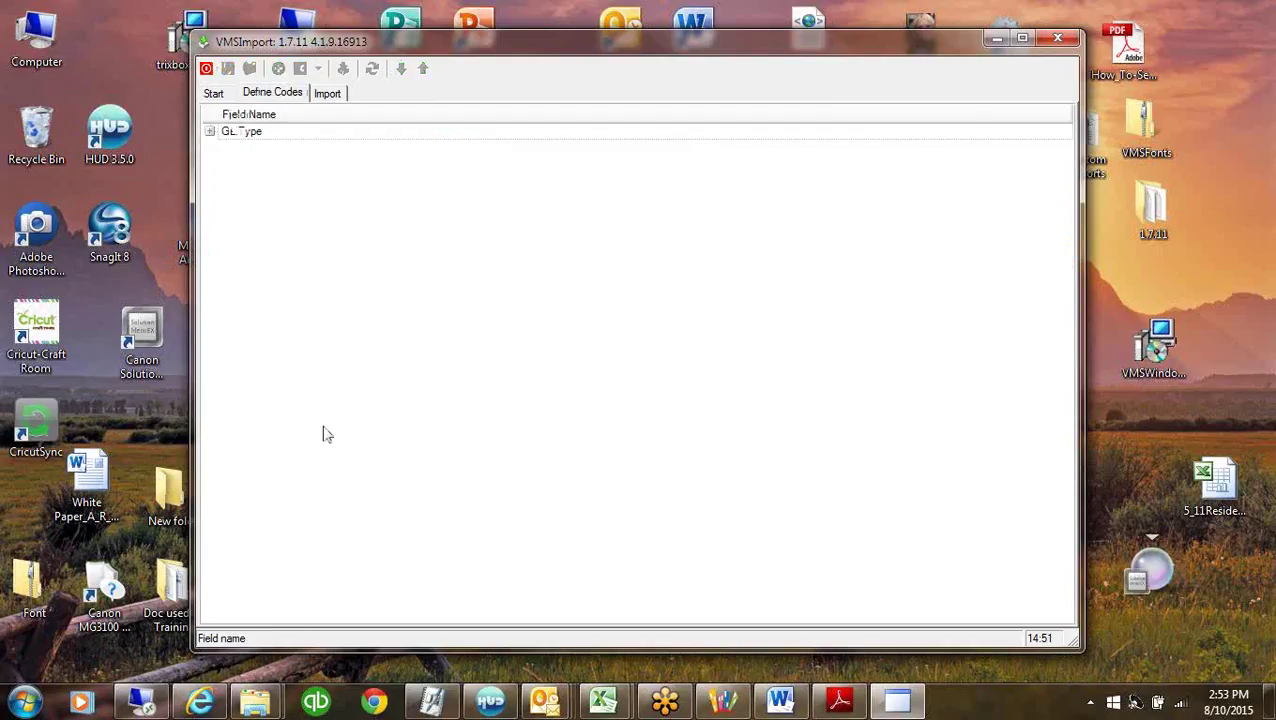
Check GL Type's import values, which offer only XML schema entries, then browse for another import file.
{"action": "left_click", "coordinate": [210, 132]}
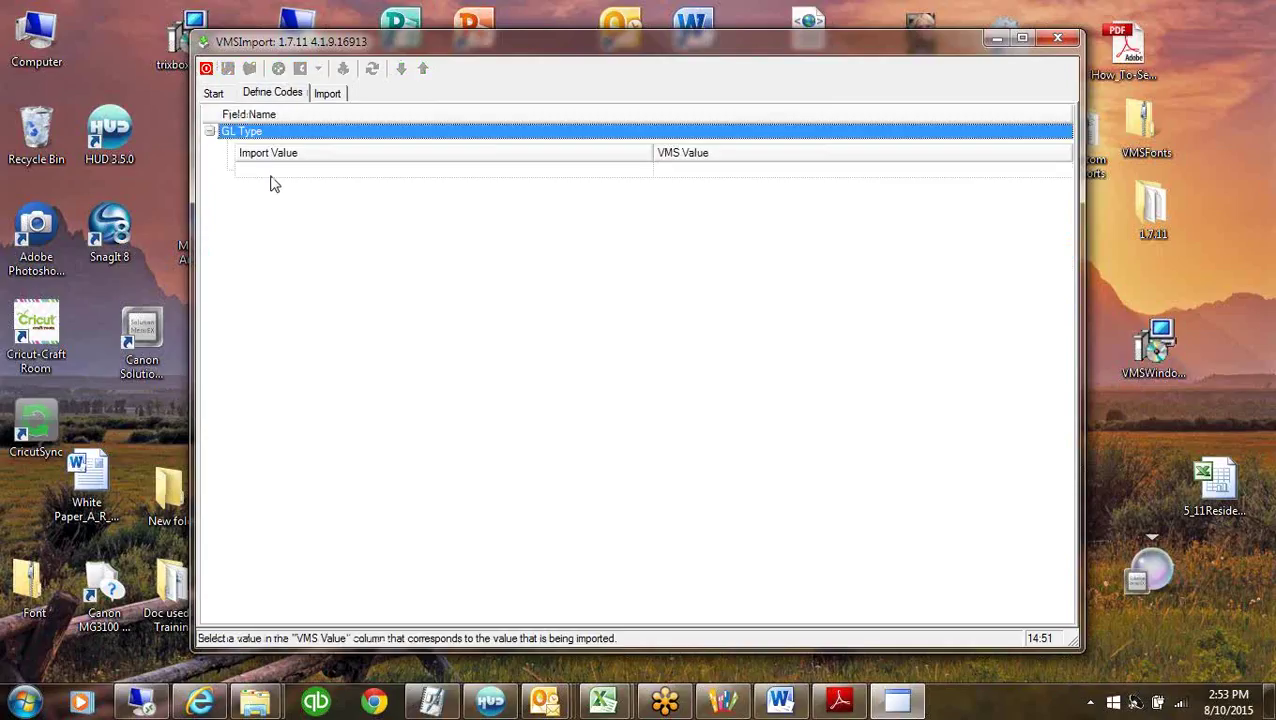
{"action": "left_click", "coordinate": [282, 172]}
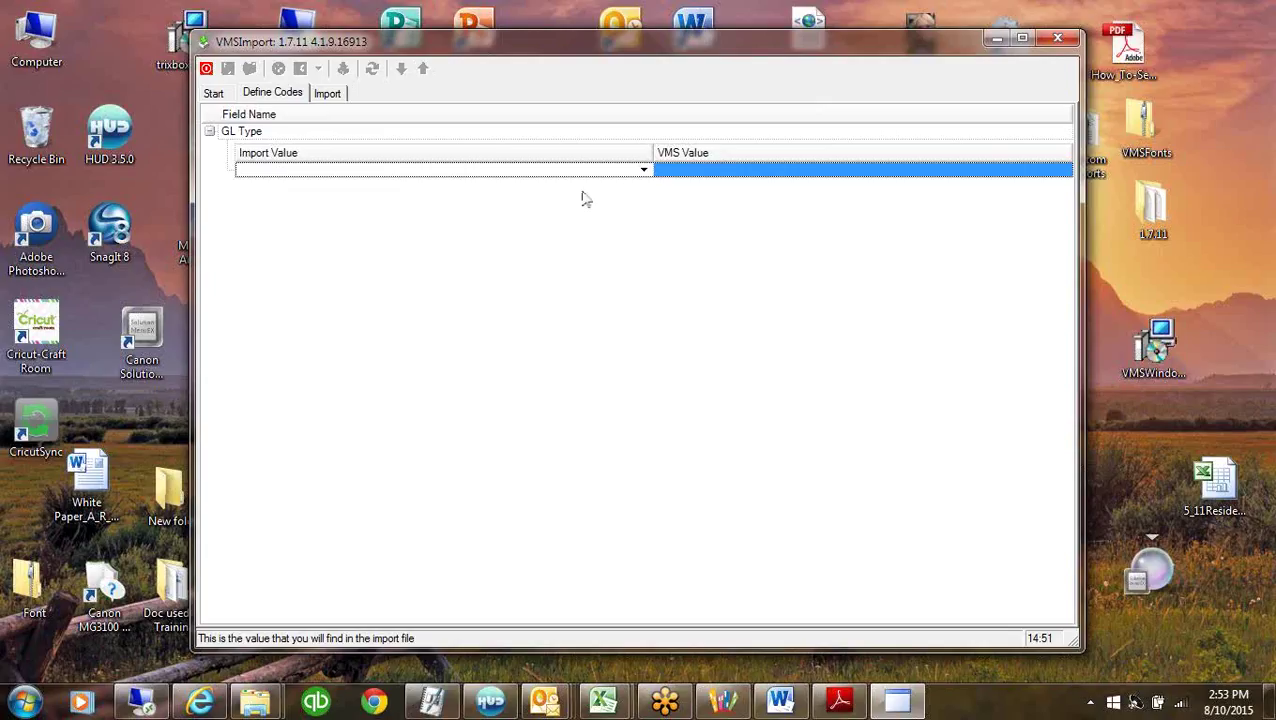
{"action": "left_click", "coordinate": [644, 170]}
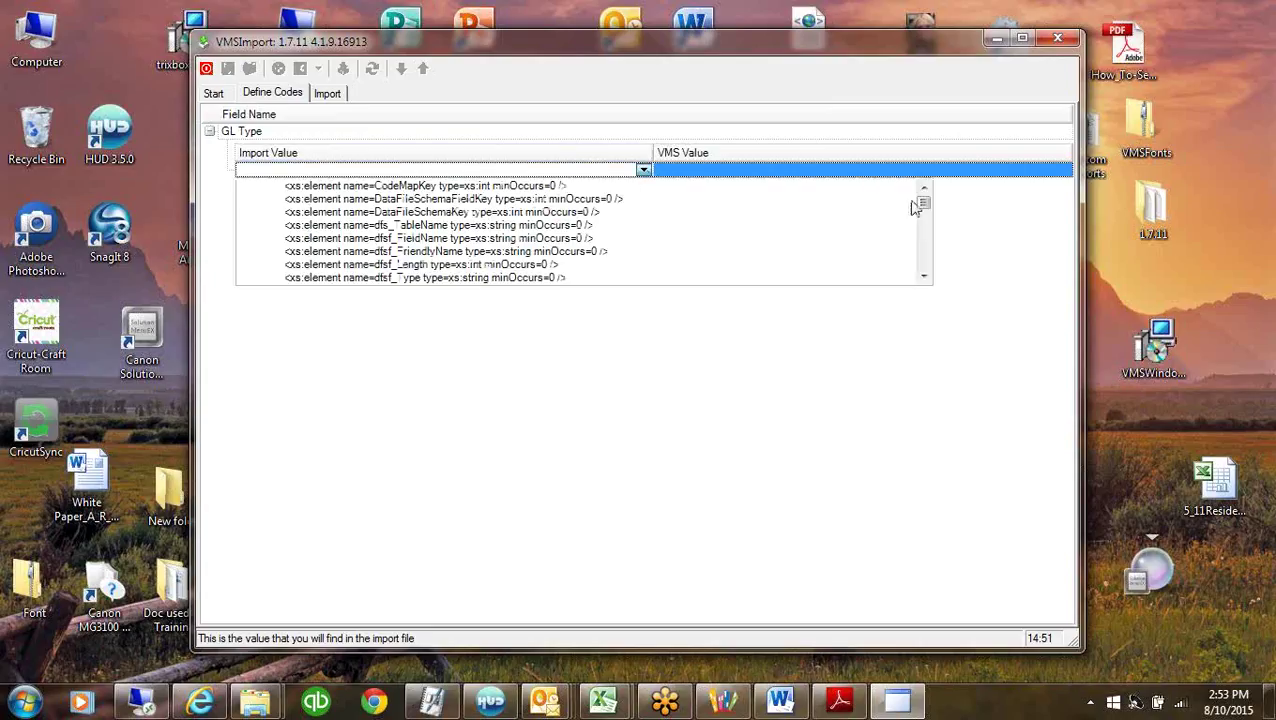
{"action": "left_click_drag", "start_coordinate": [924, 211], "coordinate": [709, 450]}
{"action": "left_click", "coordinate": [709, 450]}
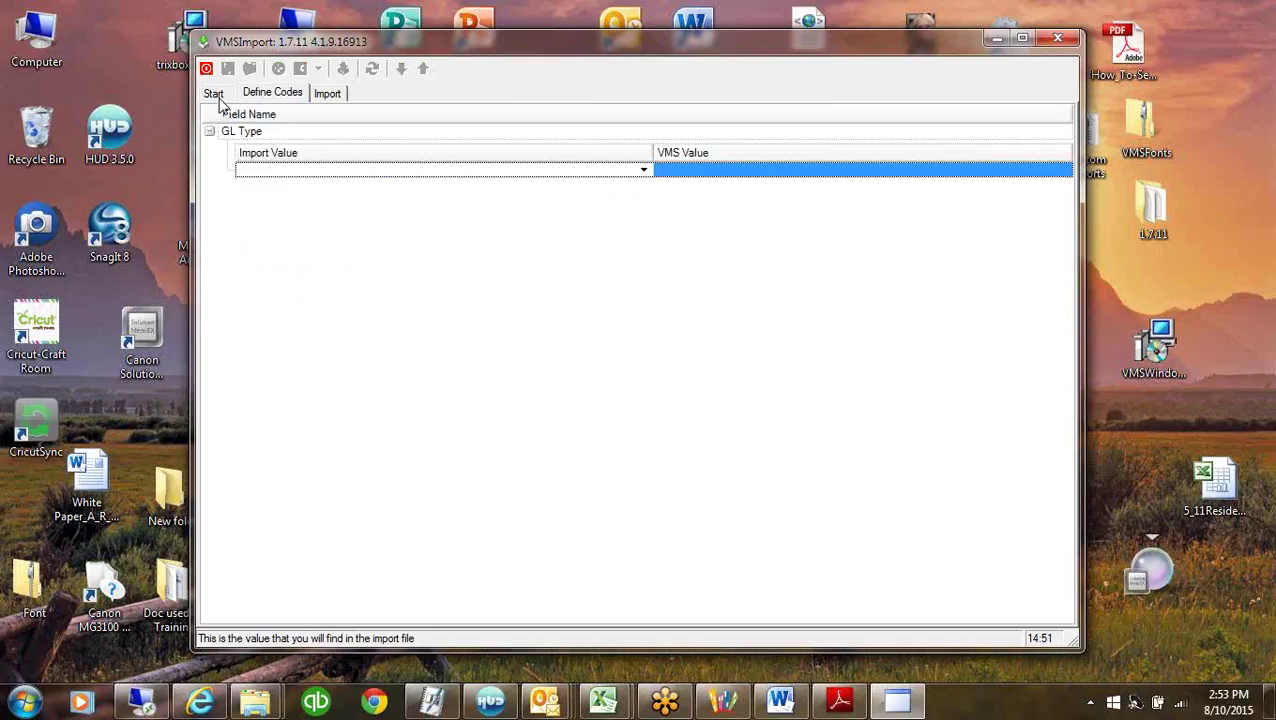
{"action": "left_click", "coordinate": [216, 96]}
{"action": "left_click", "coordinate": [648, 138]}
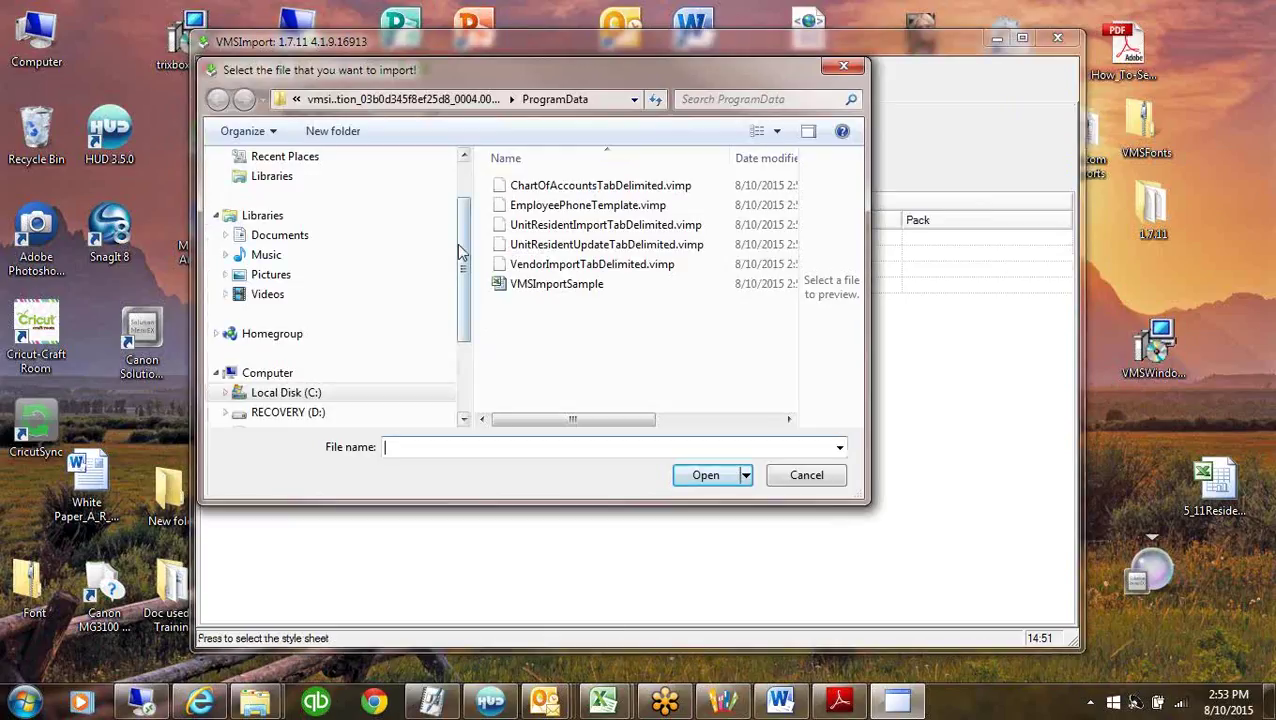
Load Chart of Account.txt from the Desktop as the import file and return to Define Codes.
{"action": "left_click_drag", "start_coordinate": [462, 251], "coordinate": [456, 171]}
{"action": "left_click", "coordinate": [260, 188]}
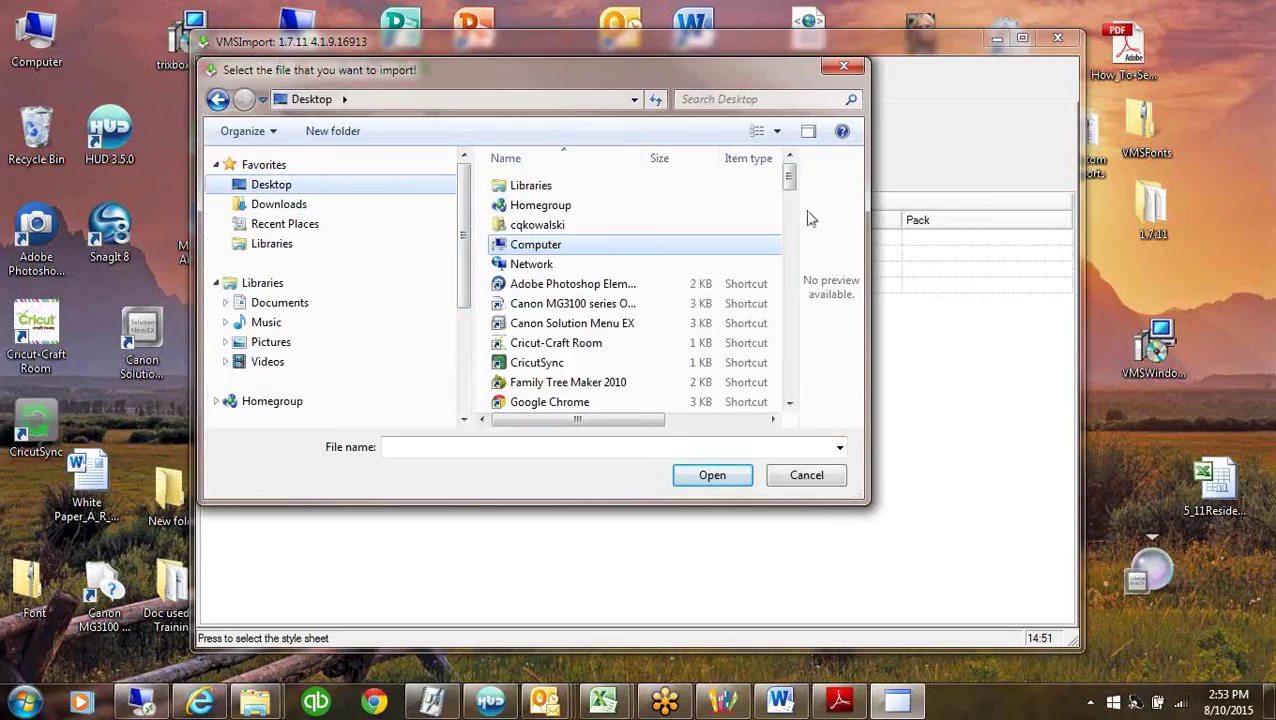
{"action": "left_click", "coordinate": [787, 388]}
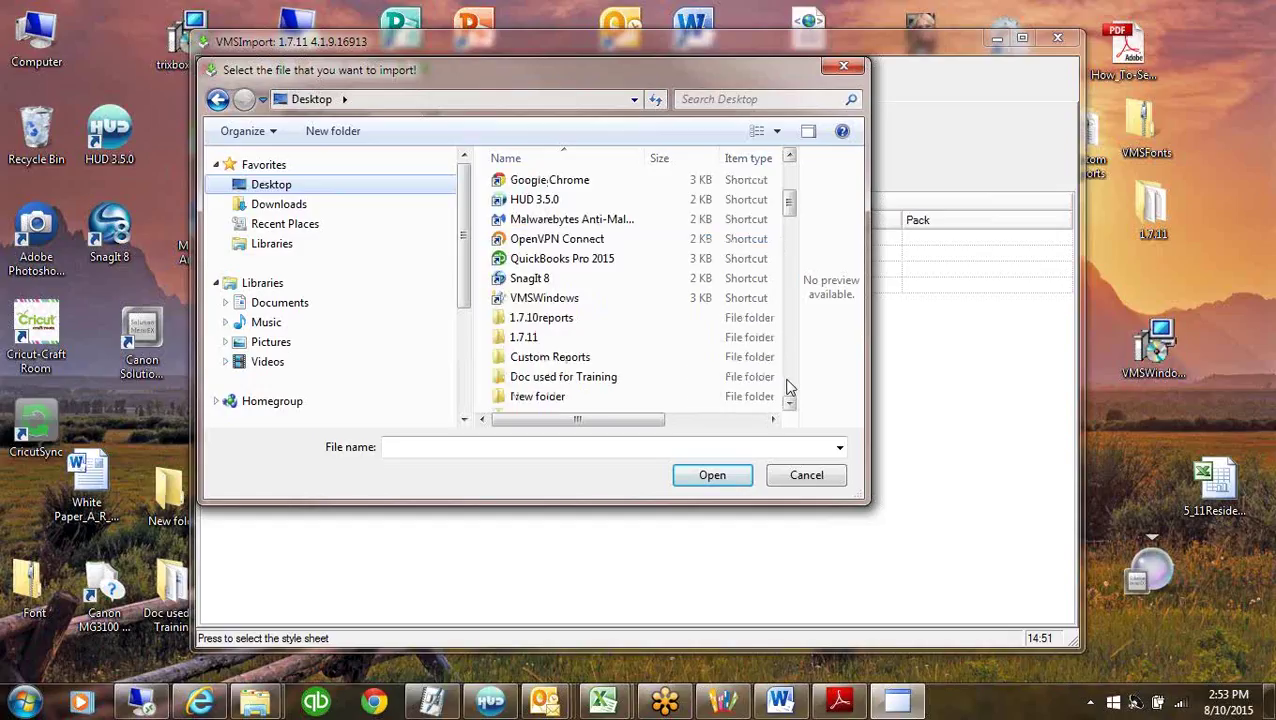
{"action": "left_click", "coordinate": [787, 388]}
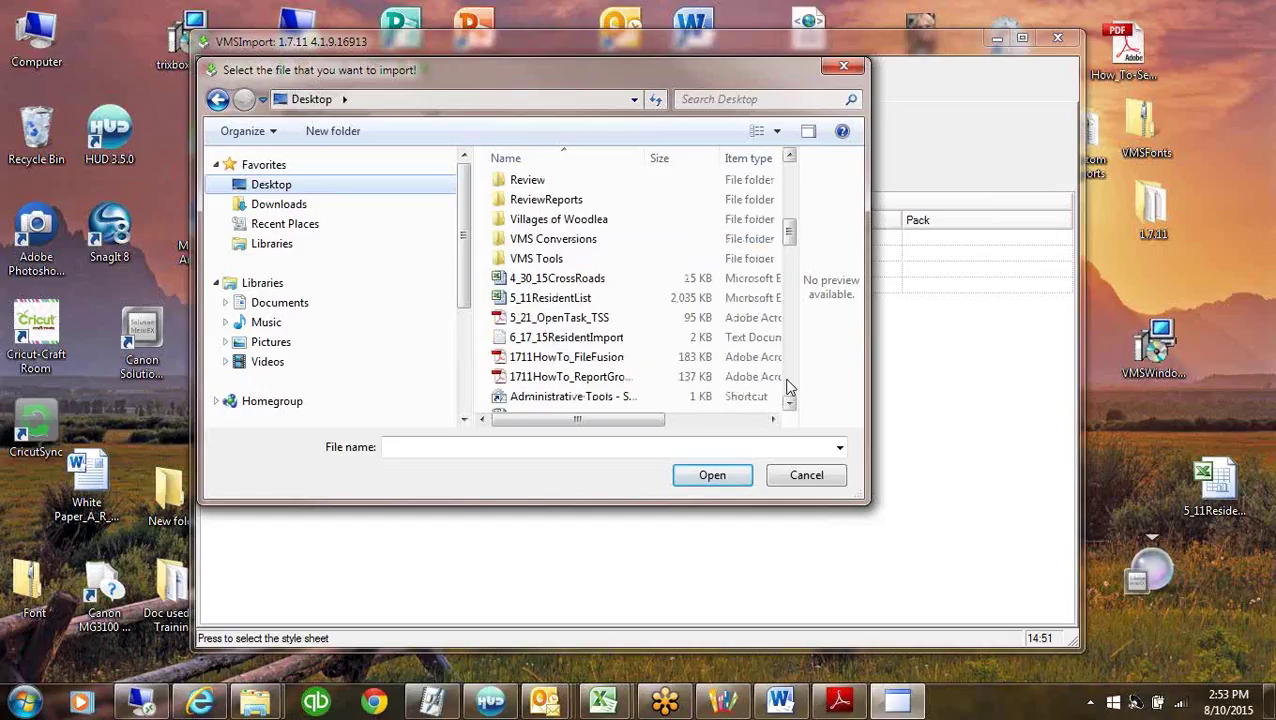
{"action": "left_click", "coordinate": [787, 388]}
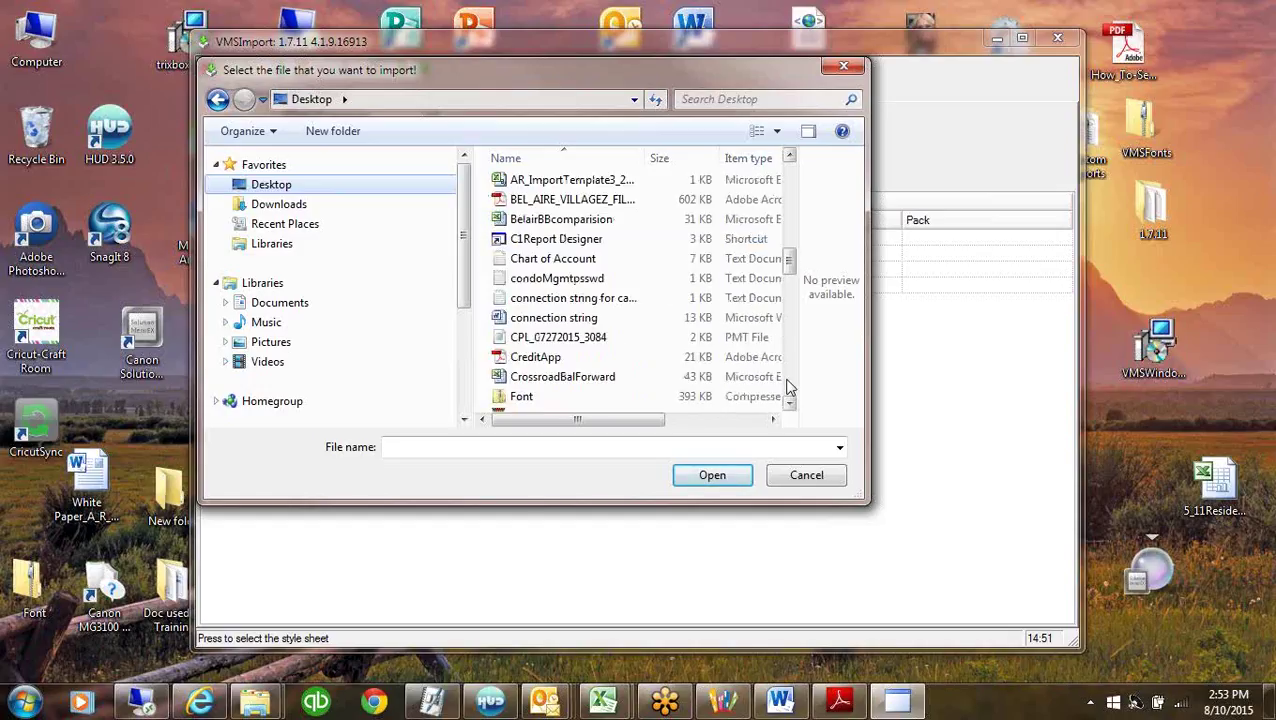
{"action": "double_click", "coordinate": [552, 259]}
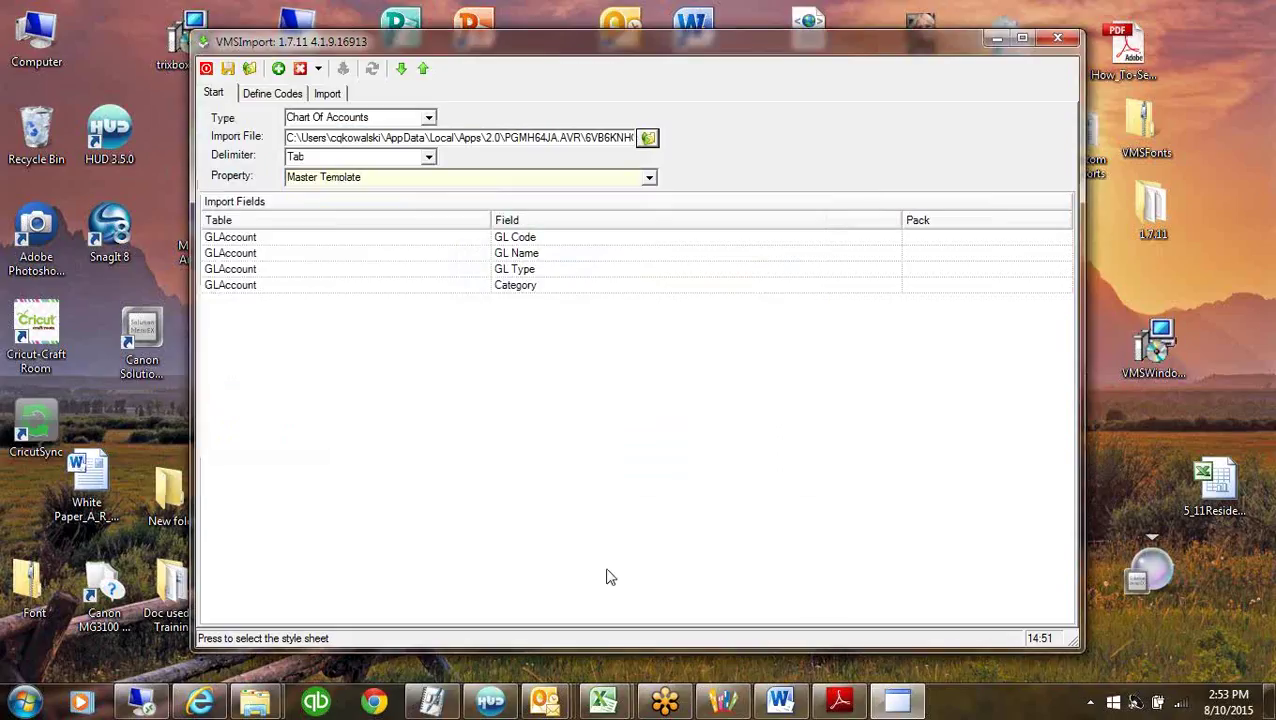
{"action": "left_click", "coordinate": [270, 93]}
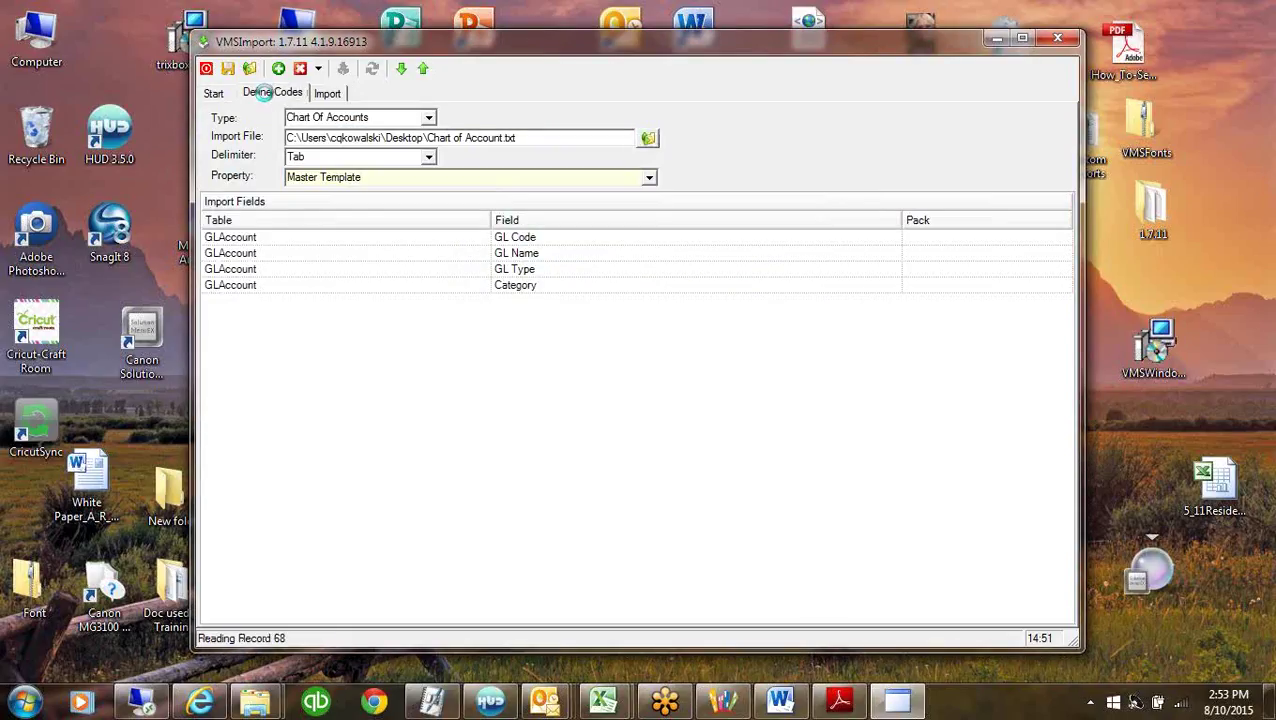
Add GL Type import value rows for Asset, Capital and Expenses.
{"action": "left_click", "coordinate": [320, 172]}
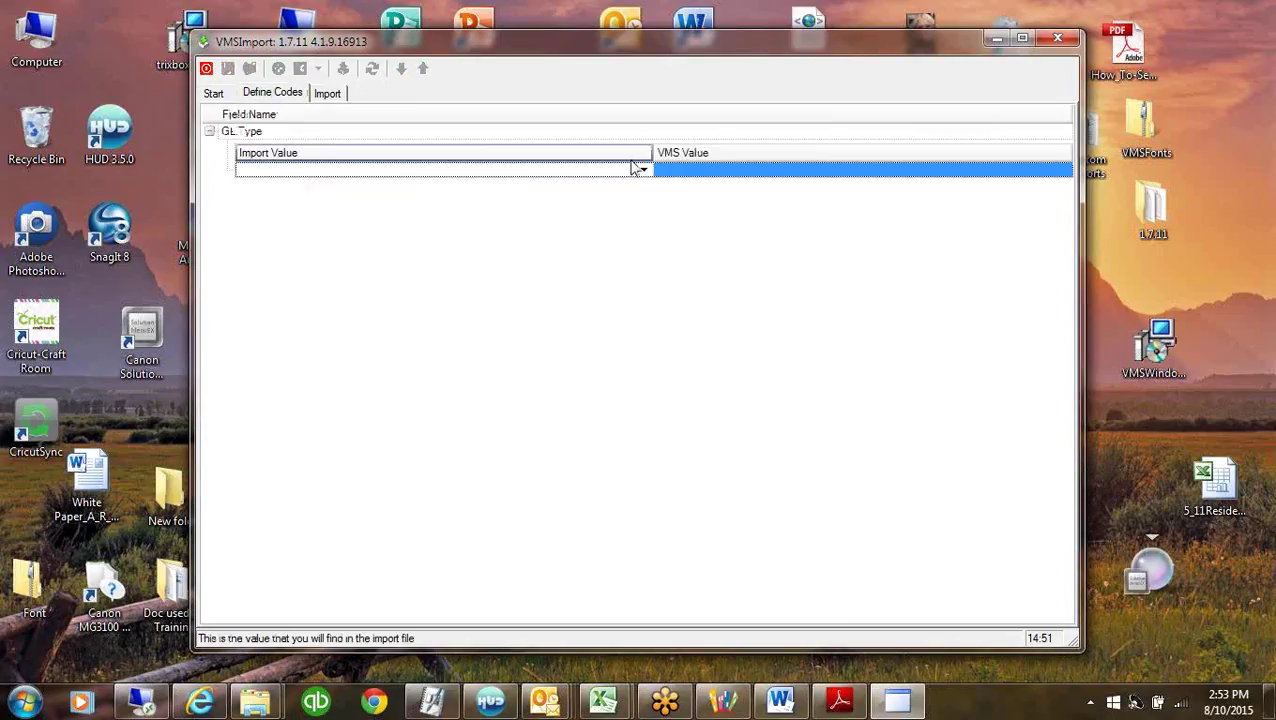
{"action": "left_click", "coordinate": [643, 170]}
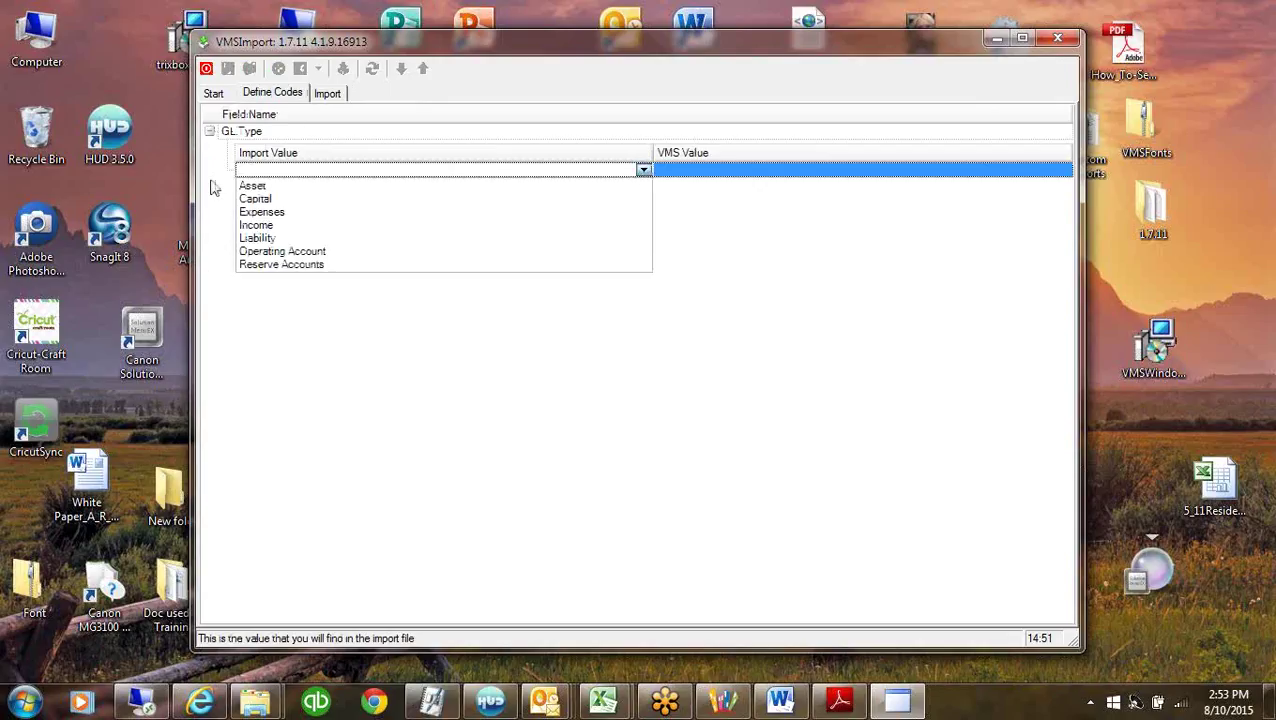
{"action": "left_click", "coordinate": [254, 186]}
{"action": "left_click", "coordinate": [350, 195]}
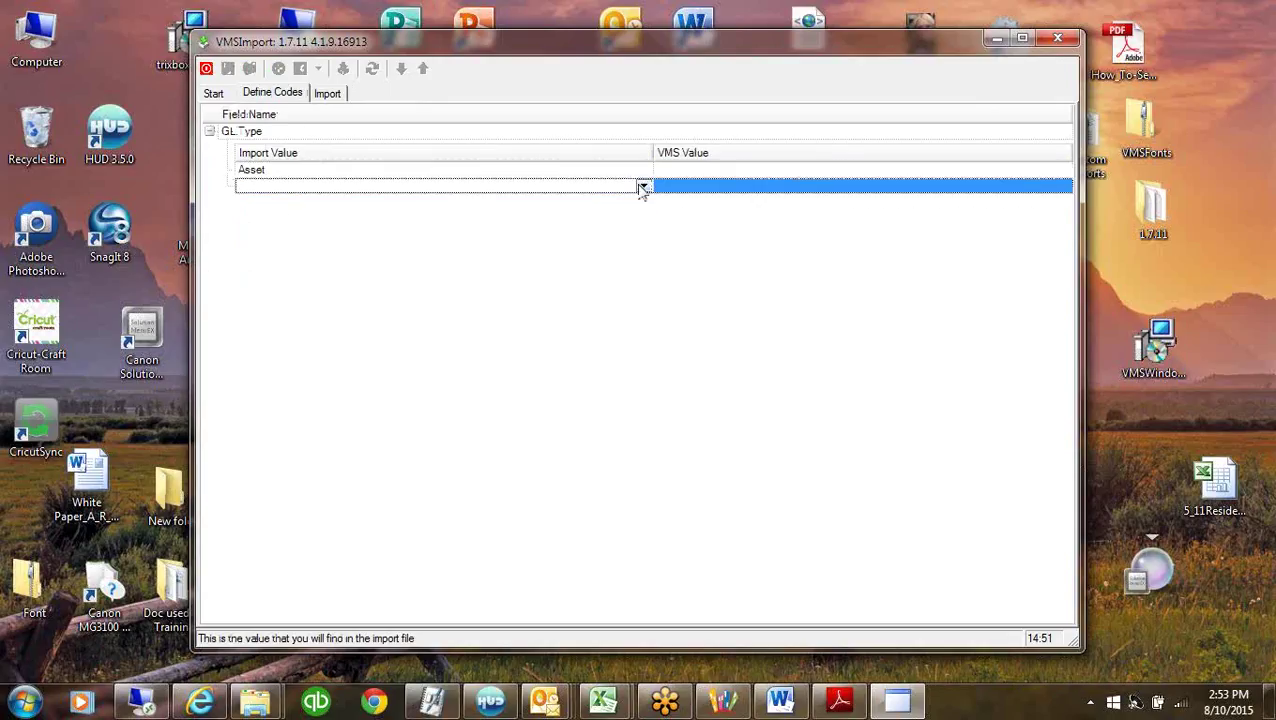
{"action": "left_click", "coordinate": [643, 186]}
{"action": "left_click", "coordinate": [278, 205]}
{"action": "left_click", "coordinate": [278, 205]}
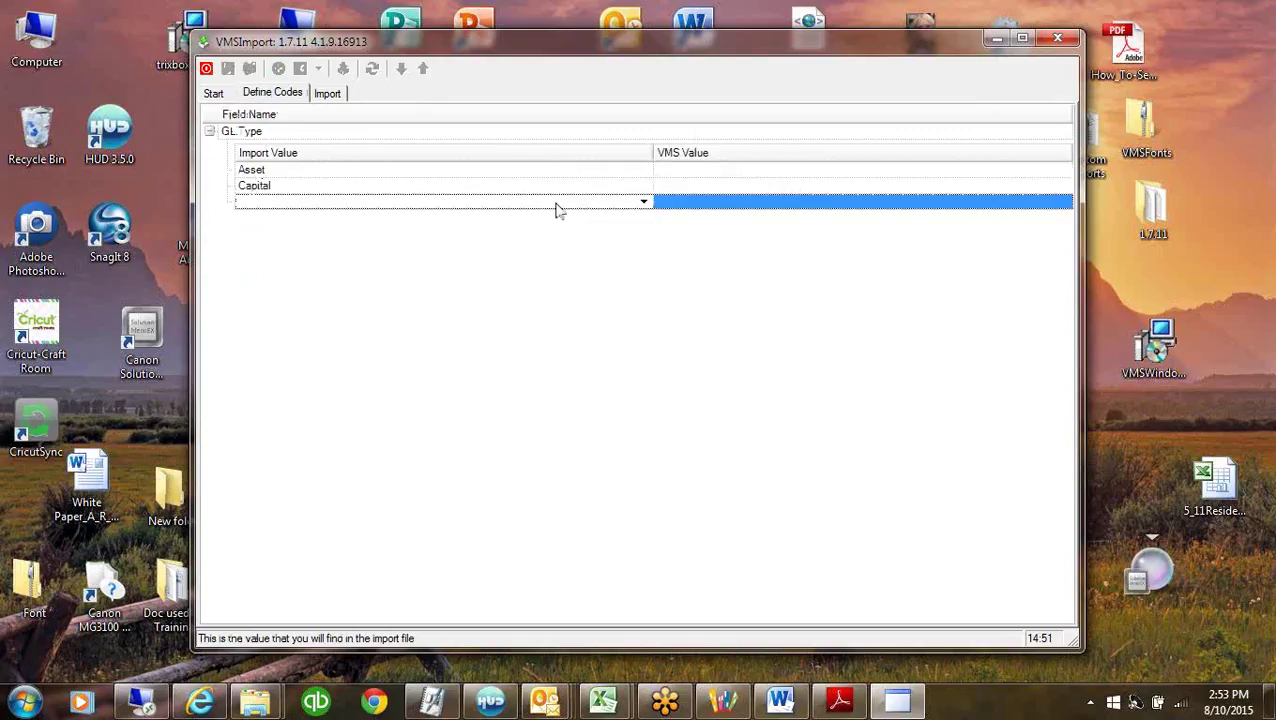
{"action": "left_click", "coordinate": [643, 201]}
{"action": "left_click", "coordinate": [262, 244]}
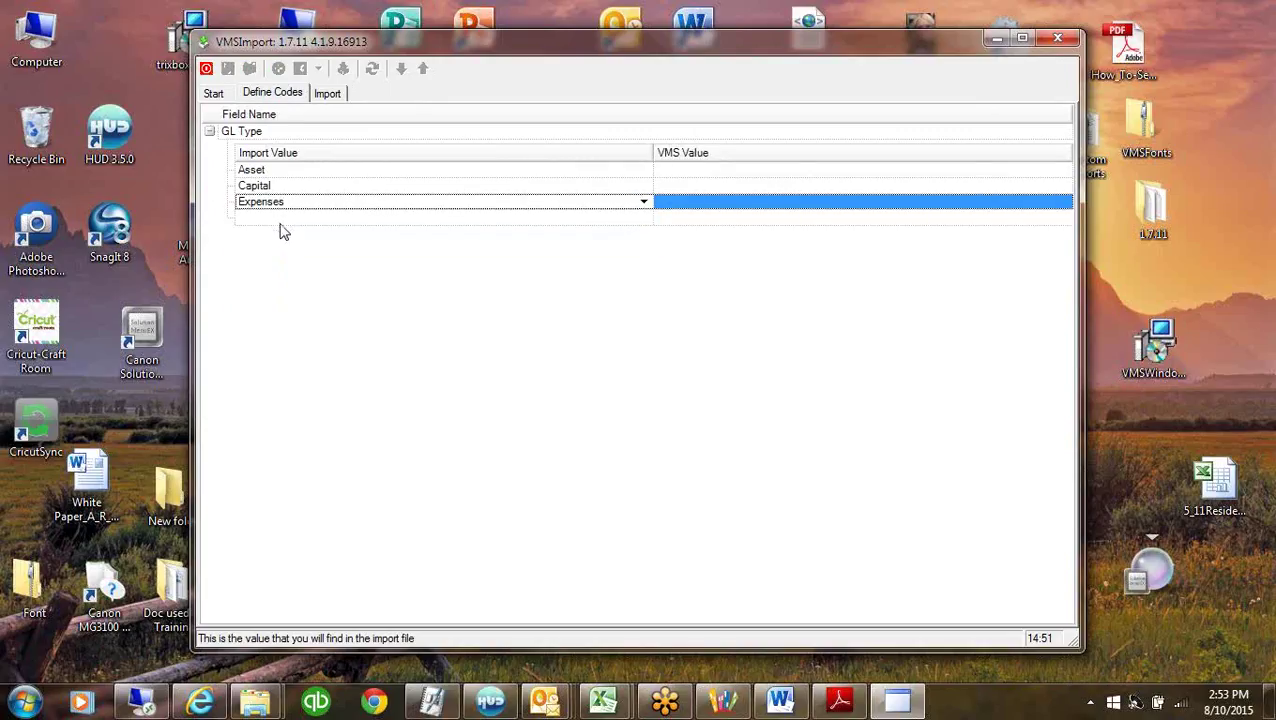
Add GL Type import value rows for Income, Liability, Operating Account and Reserve Accounts.
{"action": "left_click", "coordinate": [541, 230]}
{"action": "left_click", "coordinate": [643, 217]}
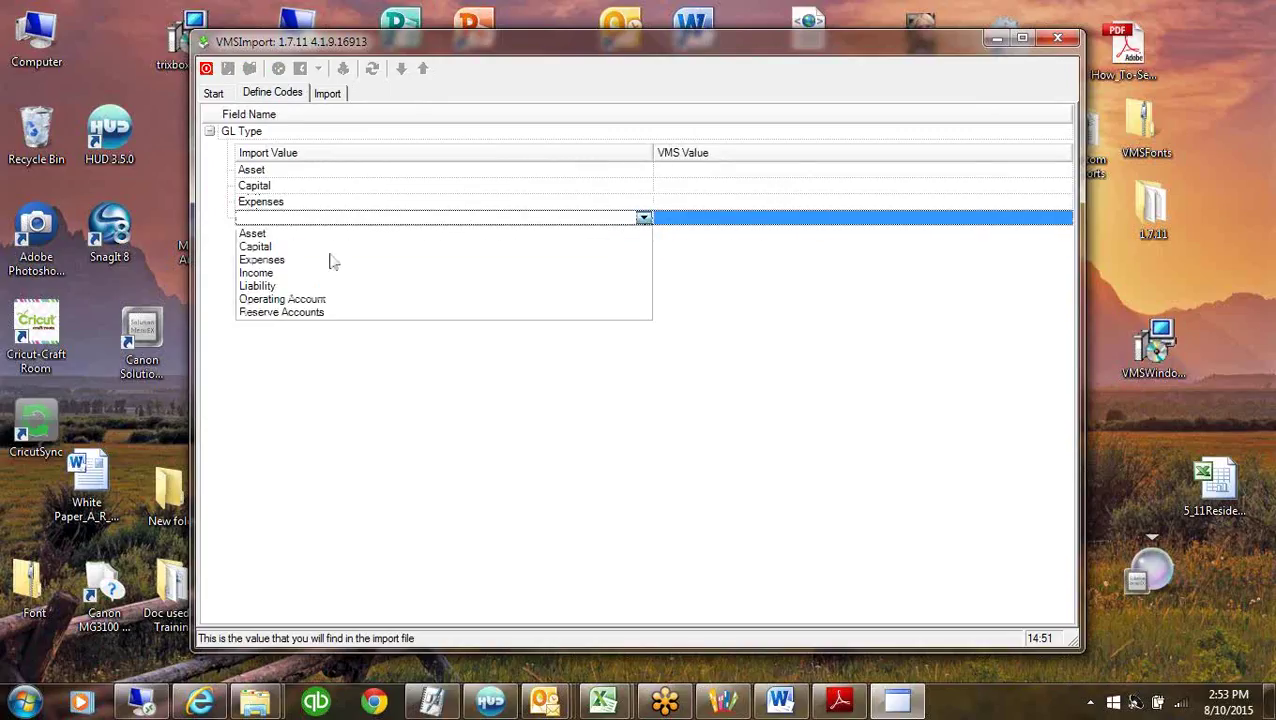
{"action": "left_click", "coordinate": [262, 273]}
{"action": "left_click", "coordinate": [460, 234]}
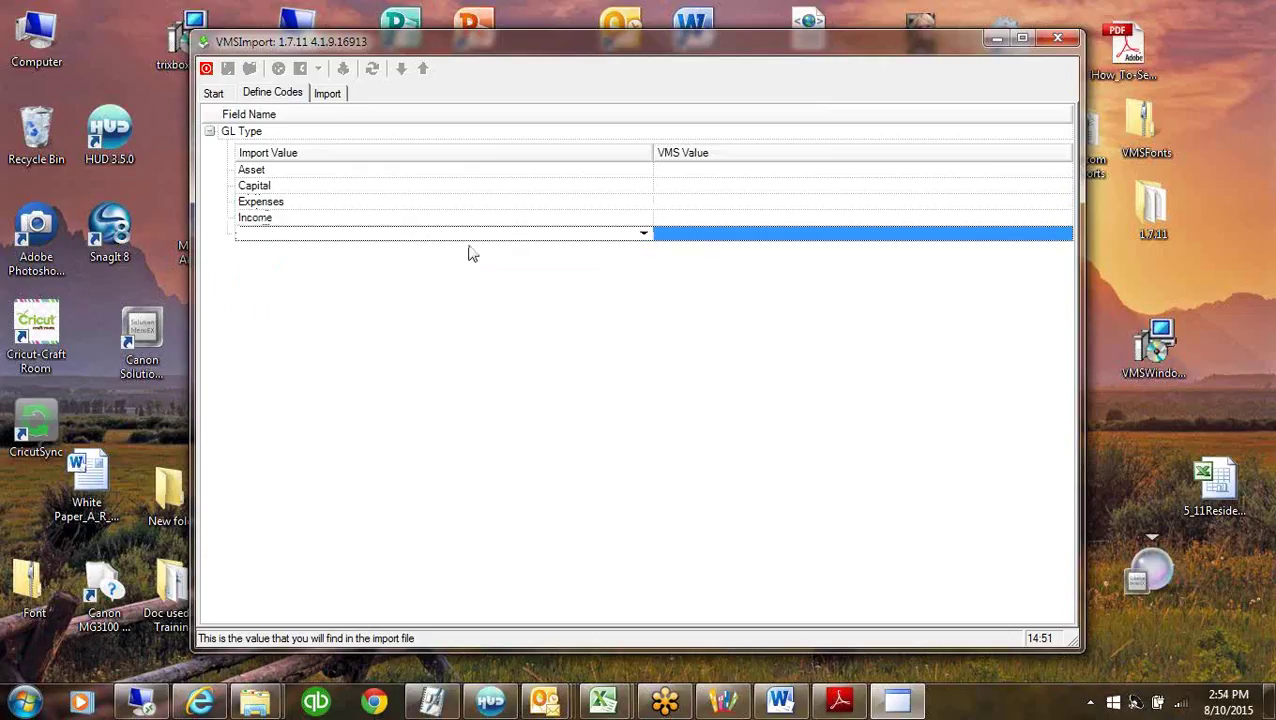
{"action": "left_click", "coordinate": [643, 233]}
{"action": "left_click", "coordinate": [264, 303]}
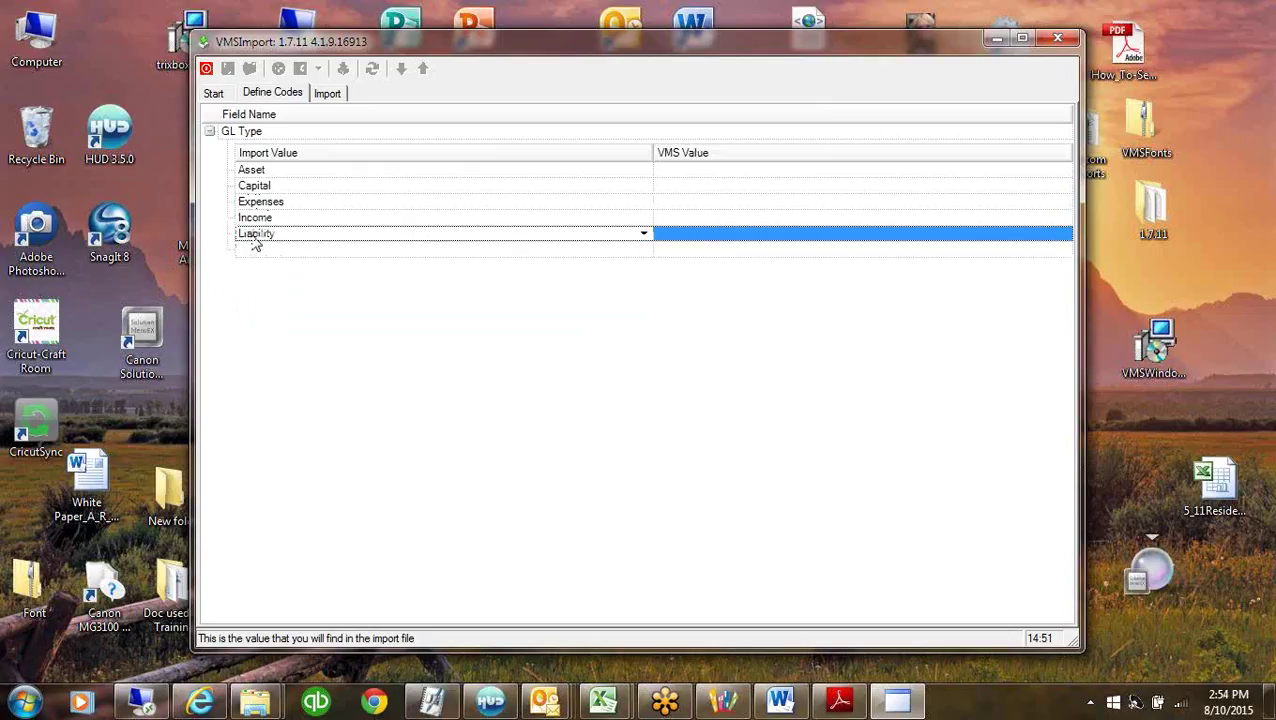
{"action": "left_click", "coordinate": [256, 250]}
{"action": "left_click", "coordinate": [643, 250]}
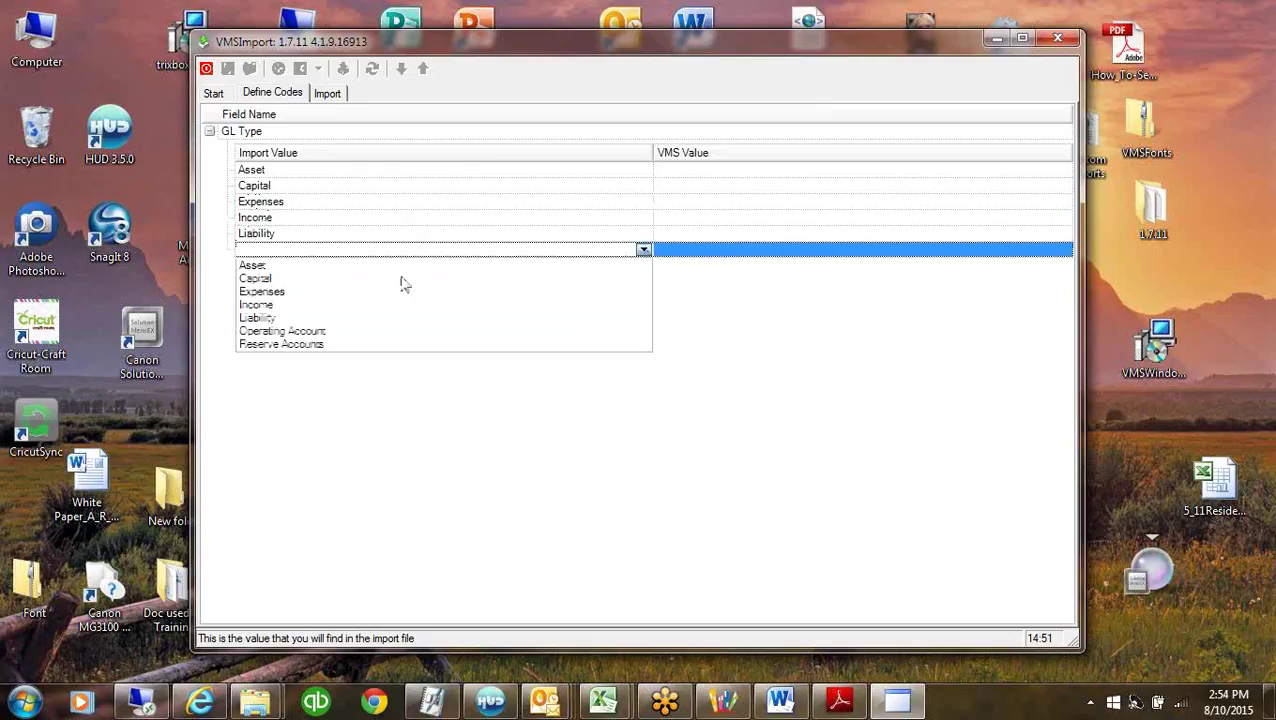
{"action": "left_click", "coordinate": [256, 330]}
{"action": "left_click", "coordinate": [282, 275]}
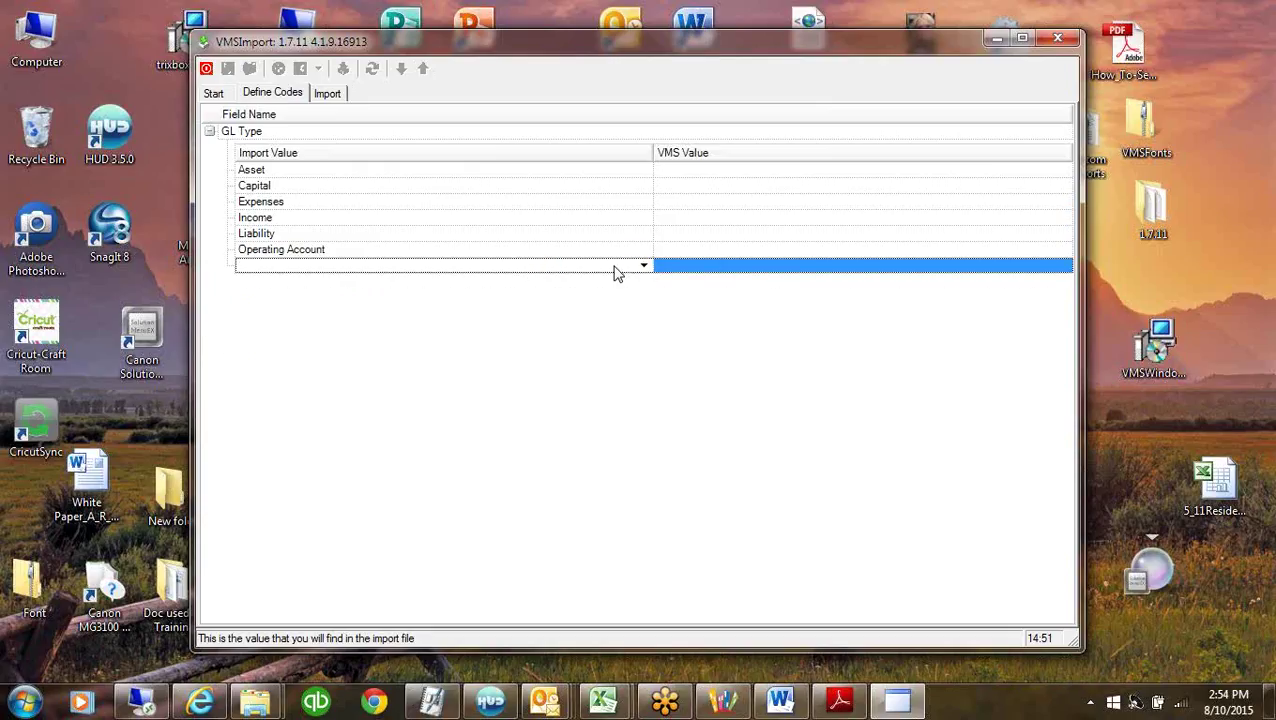
{"action": "left_click", "coordinate": [643, 265]}
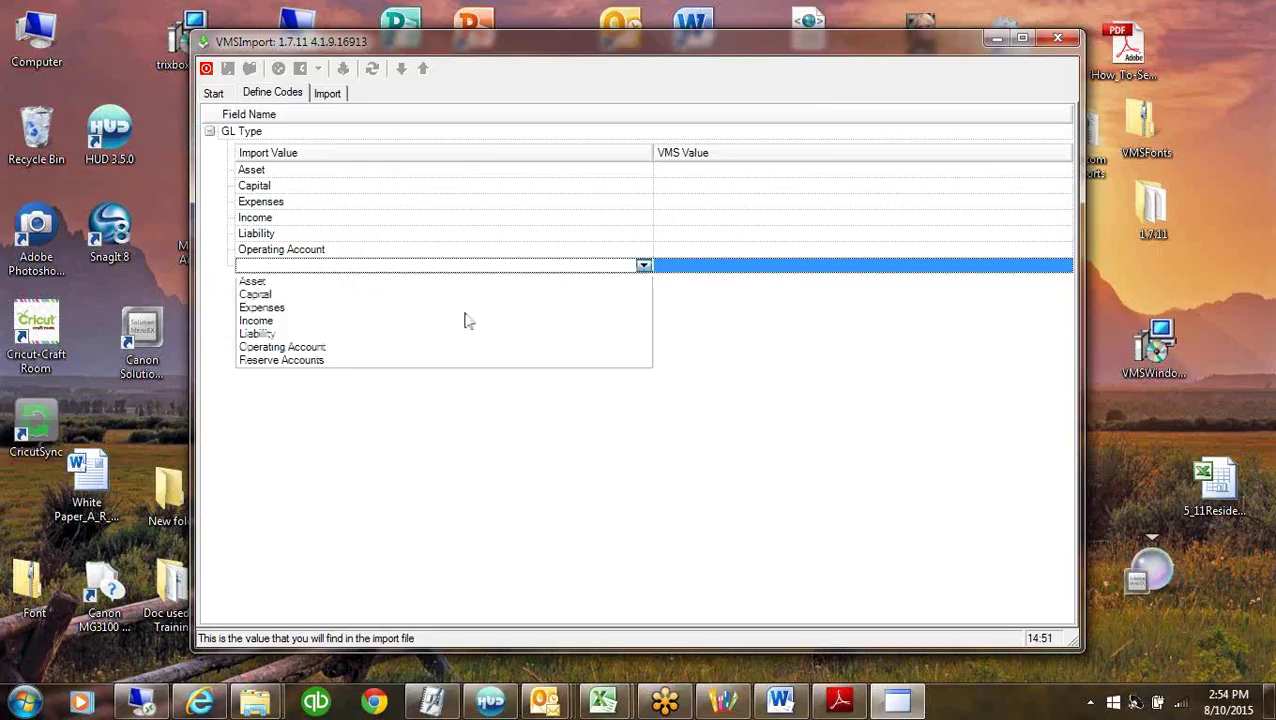
{"action": "left_click", "coordinate": [288, 362]}
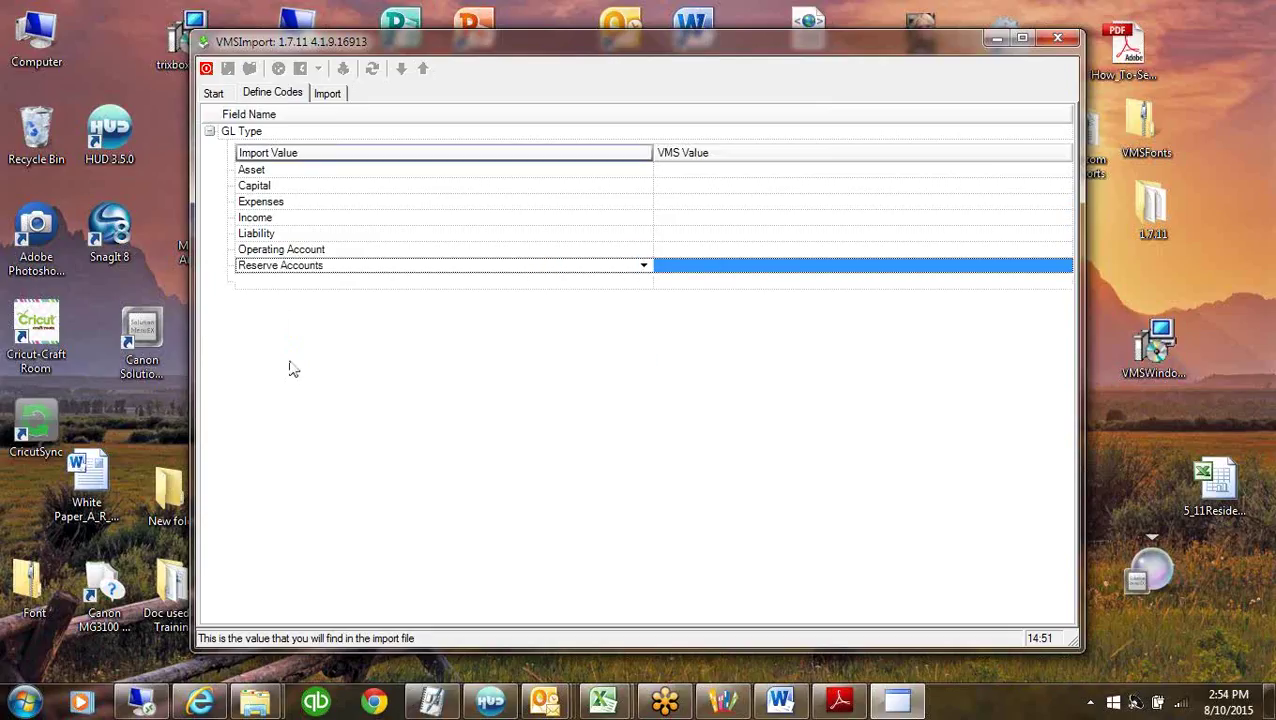
{"action": "left_click", "coordinate": [723, 172]}
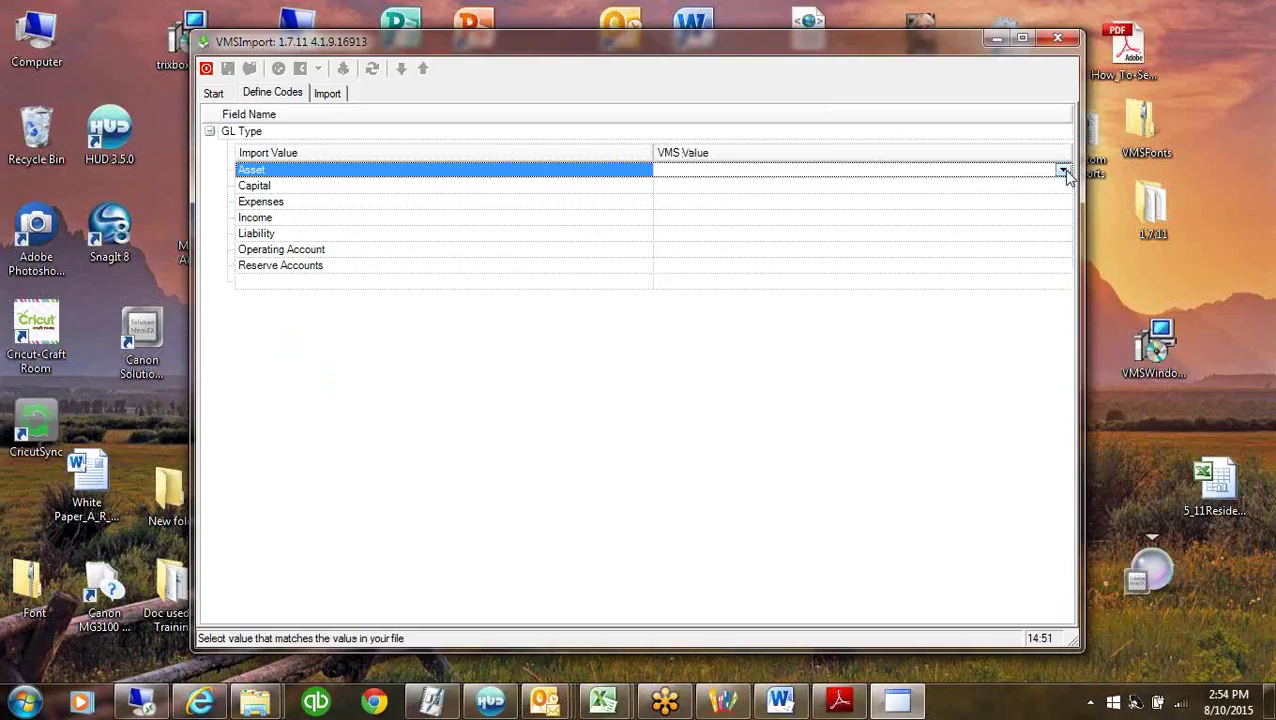
Map Asset to Asset, Capital to Capital, and Expenses to Expense.
{"action": "left_click", "coordinate": [1062, 171]}
{"action": "left_click", "coordinate": [678, 183]}
{"action": "left_click", "coordinate": [791, 190]}
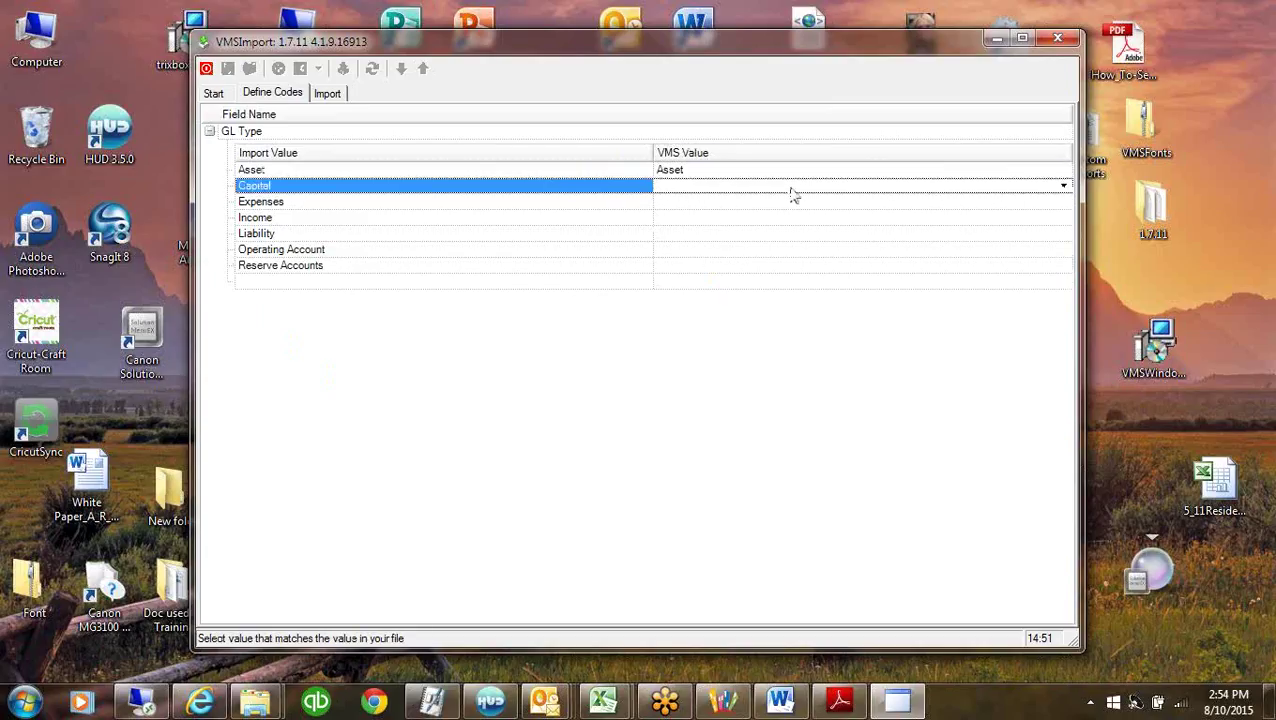
{"action": "left_click", "coordinate": [921, 185]}
{"action": "left_click", "coordinate": [787, 210]}
{"action": "left_click", "coordinate": [786, 207]}
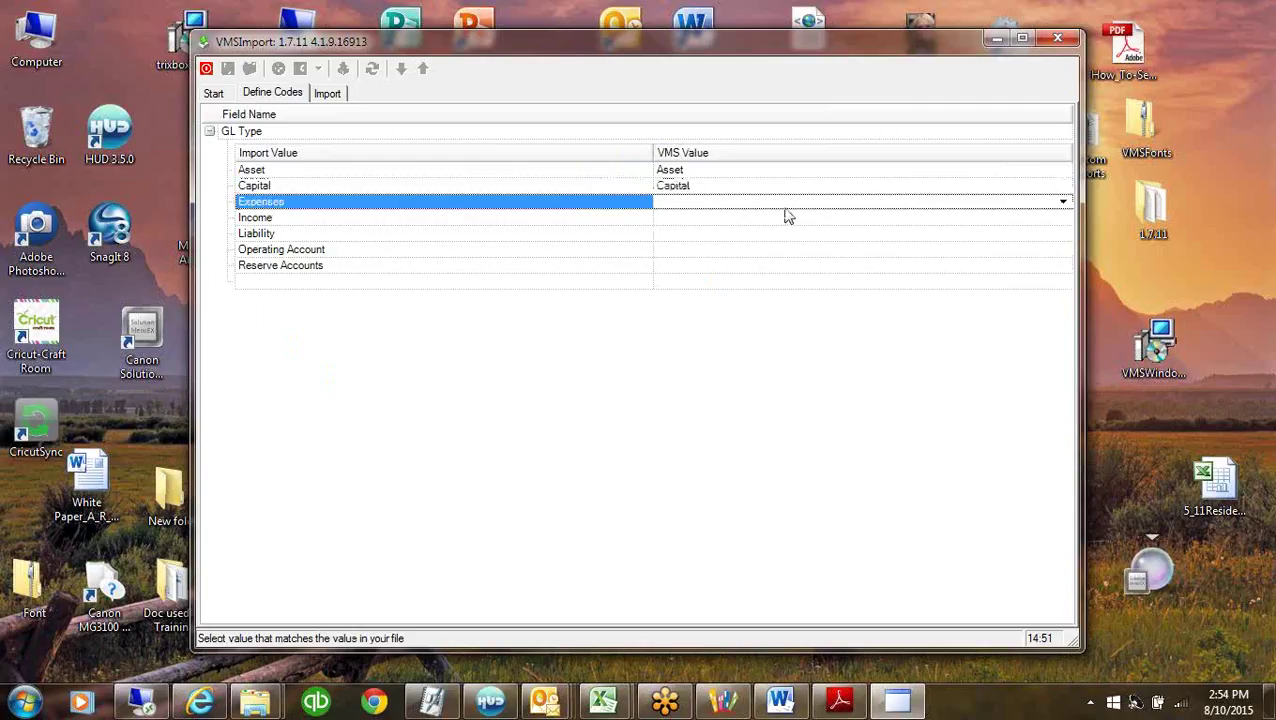
{"action": "left_click", "coordinate": [779, 220]}
Map Income, Liability and Operating Account to same-named values, and Reserve Accounts to Reserve Account.
{"action": "left_click", "coordinate": [757, 219]}
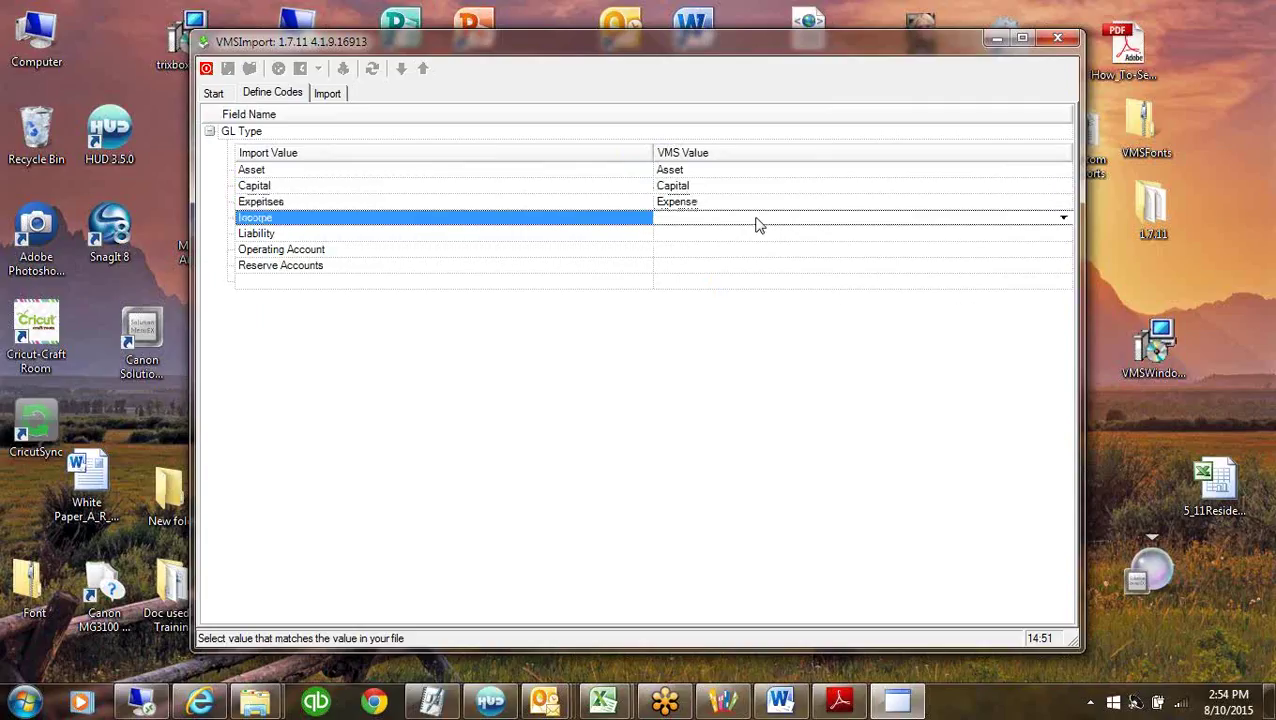
{"action": "left_click", "coordinate": [723, 236]}
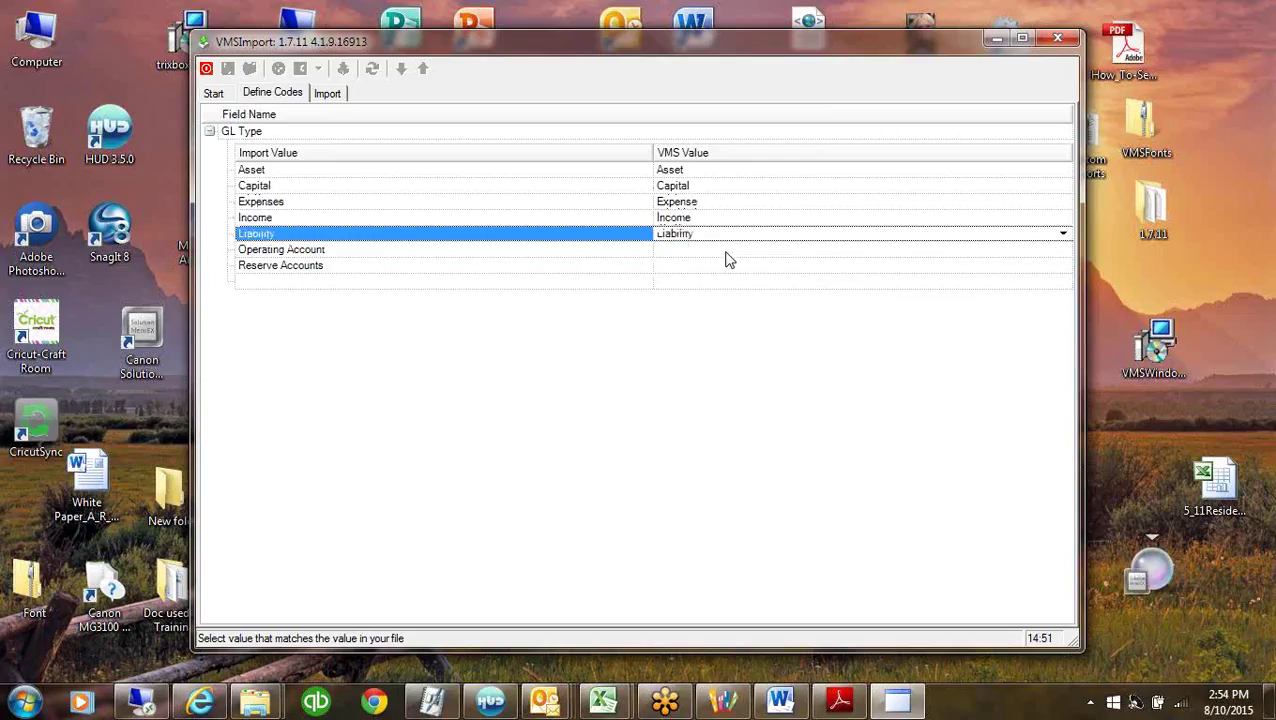
{"action": "left_click", "coordinate": [727, 253]}
{"action": "left_click", "coordinate": [1063, 251]}
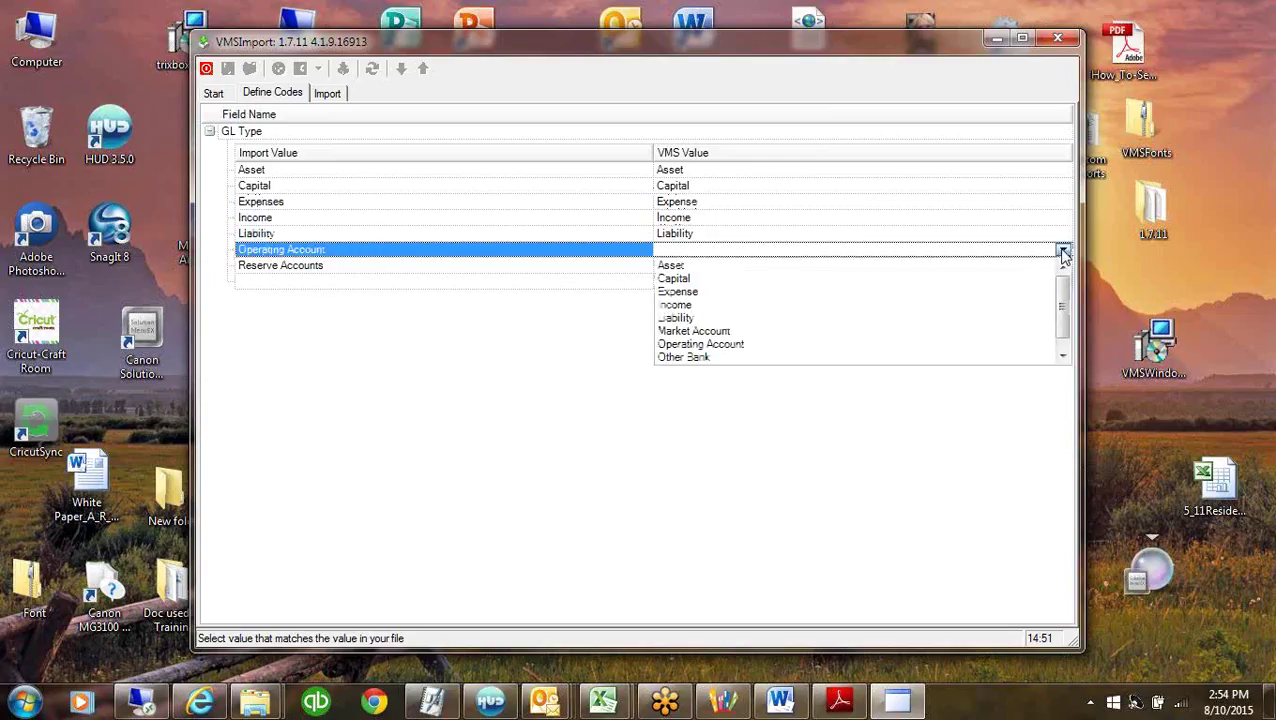
{"action": "left_click", "coordinate": [703, 344]}
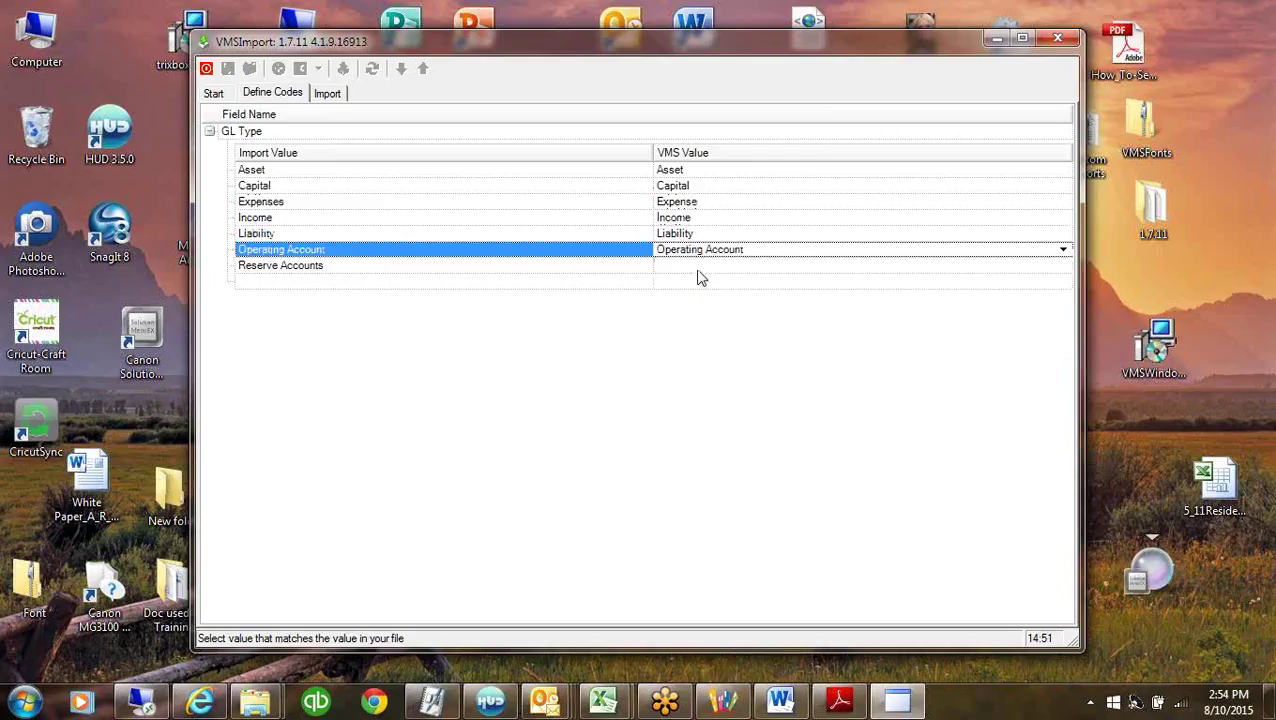
{"action": "left_click", "coordinate": [702, 266]}
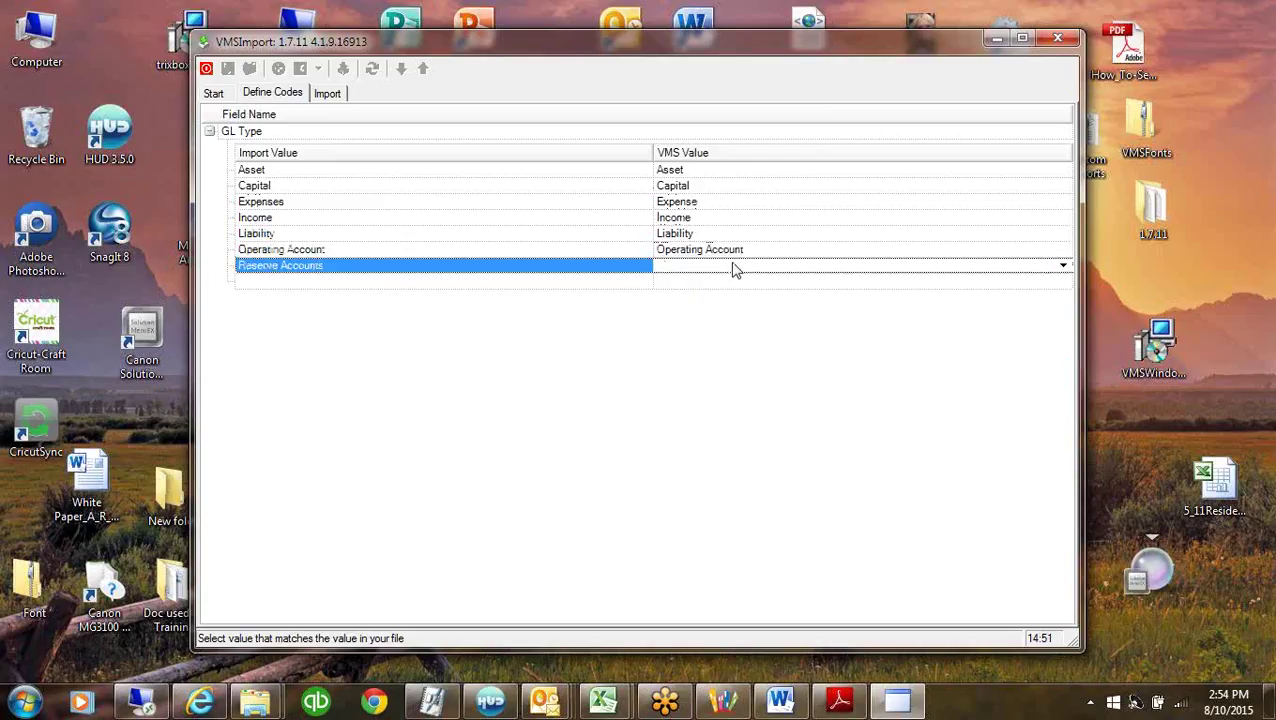
{"action": "left_click", "coordinate": [1063, 266]}
{"action": "left_click", "coordinate": [1062, 372]}
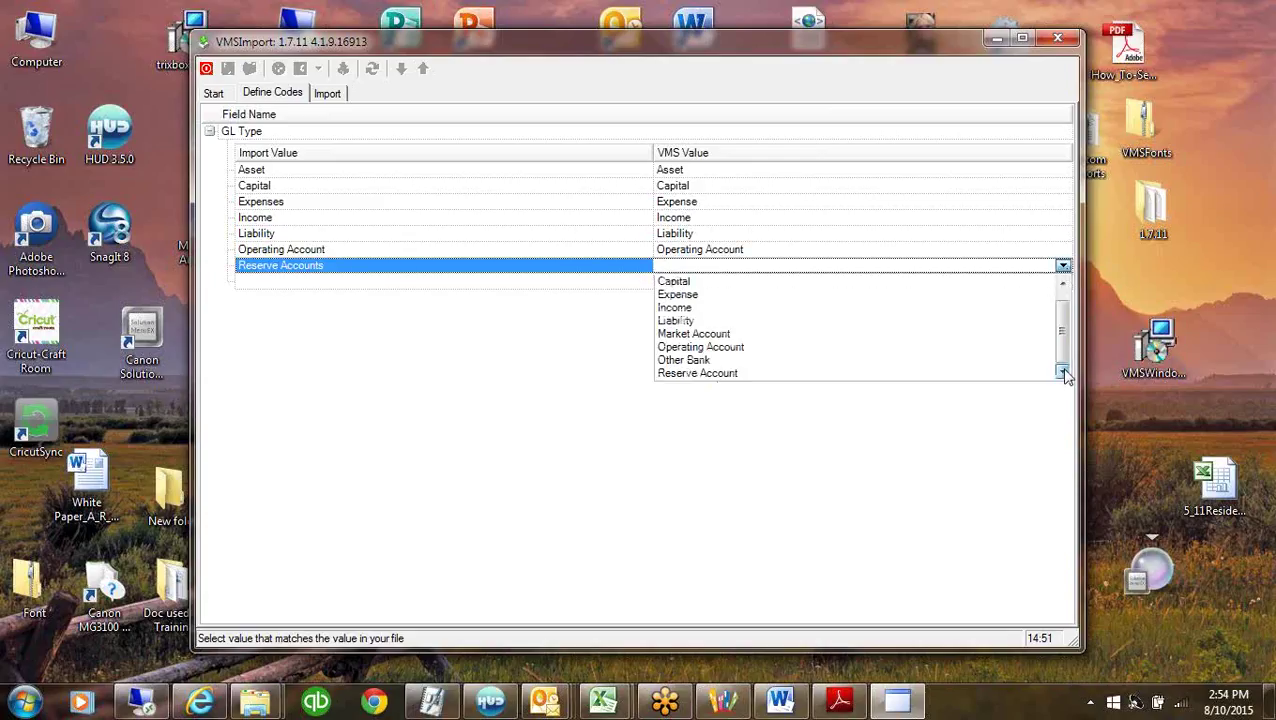
{"action": "left_click", "coordinate": [727, 374]}
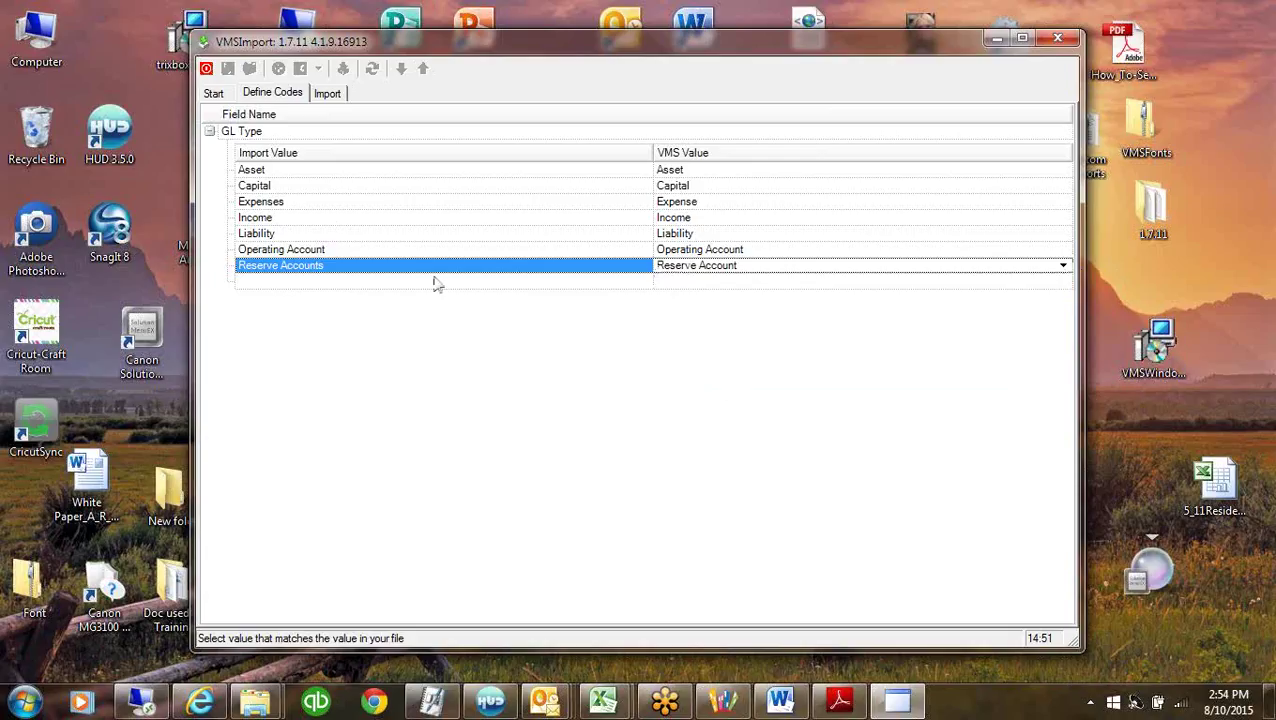
{"action": "left_click", "coordinate": [322, 218]}
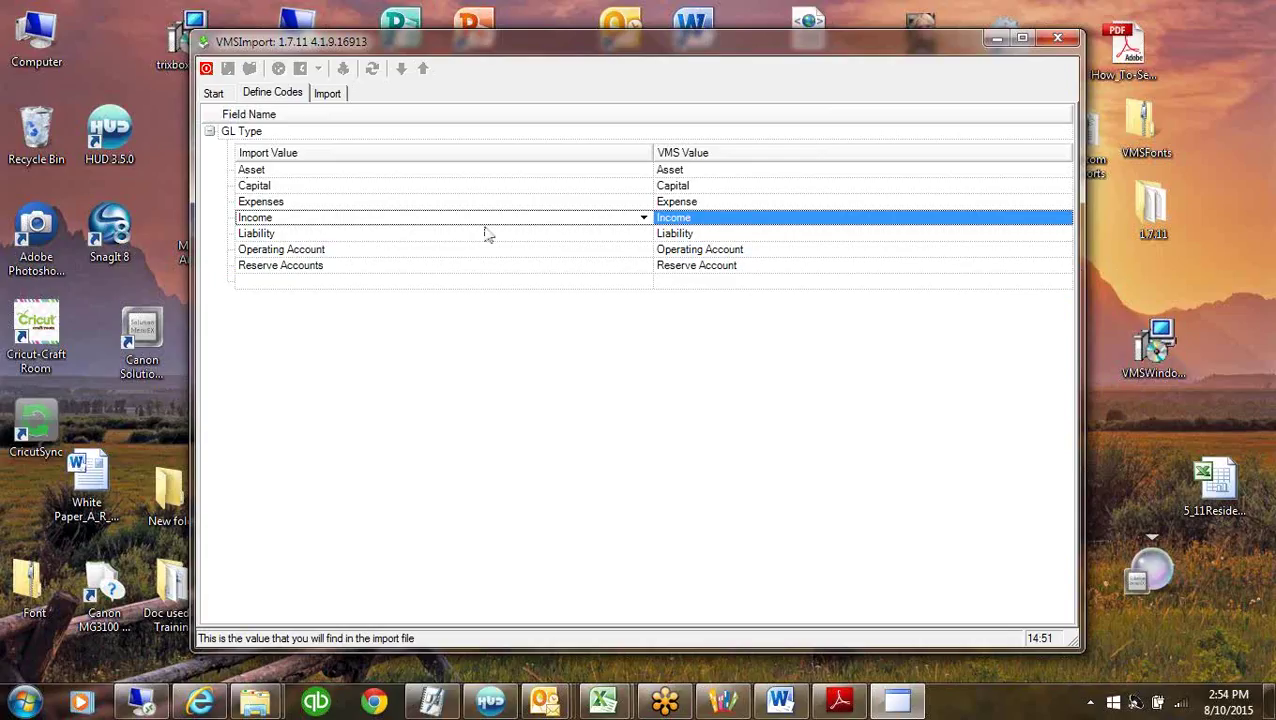
{"action": "left_click", "coordinate": [388, 174]}
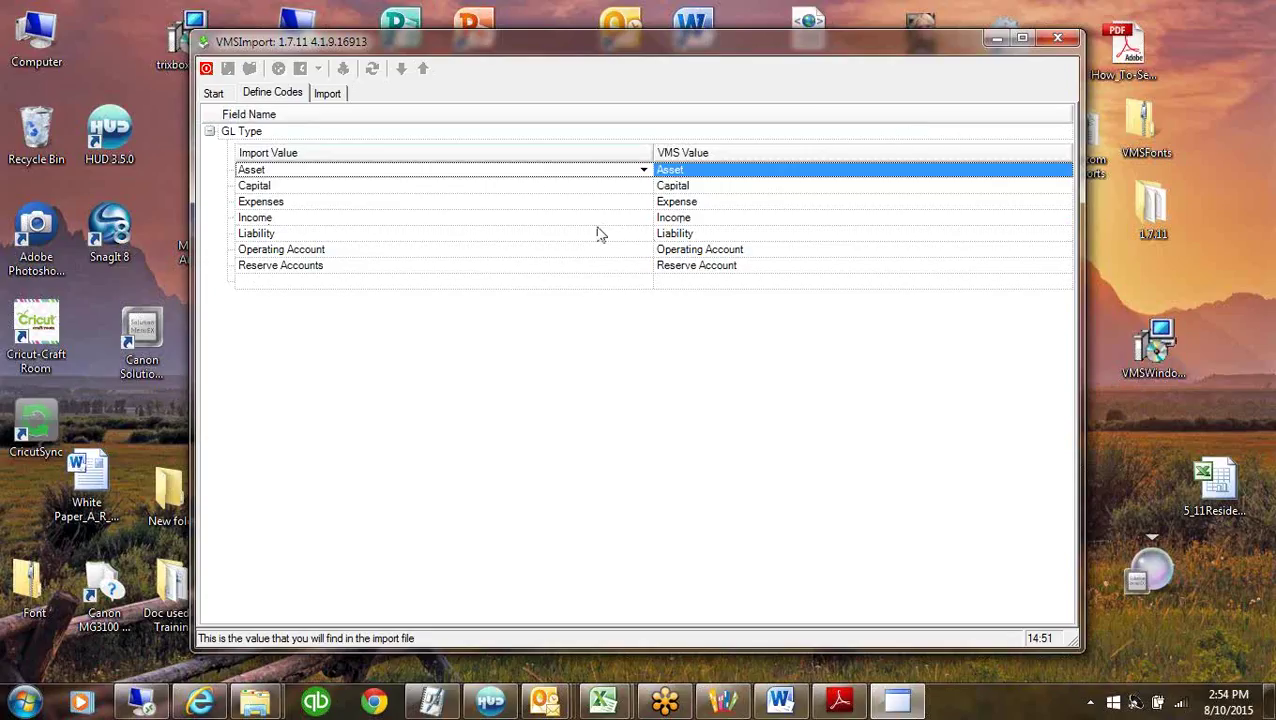
Preview the file's records in the Code, Name, Type, Category grid and narrow the Code column.
{"action": "left_click", "coordinate": [328, 94]}
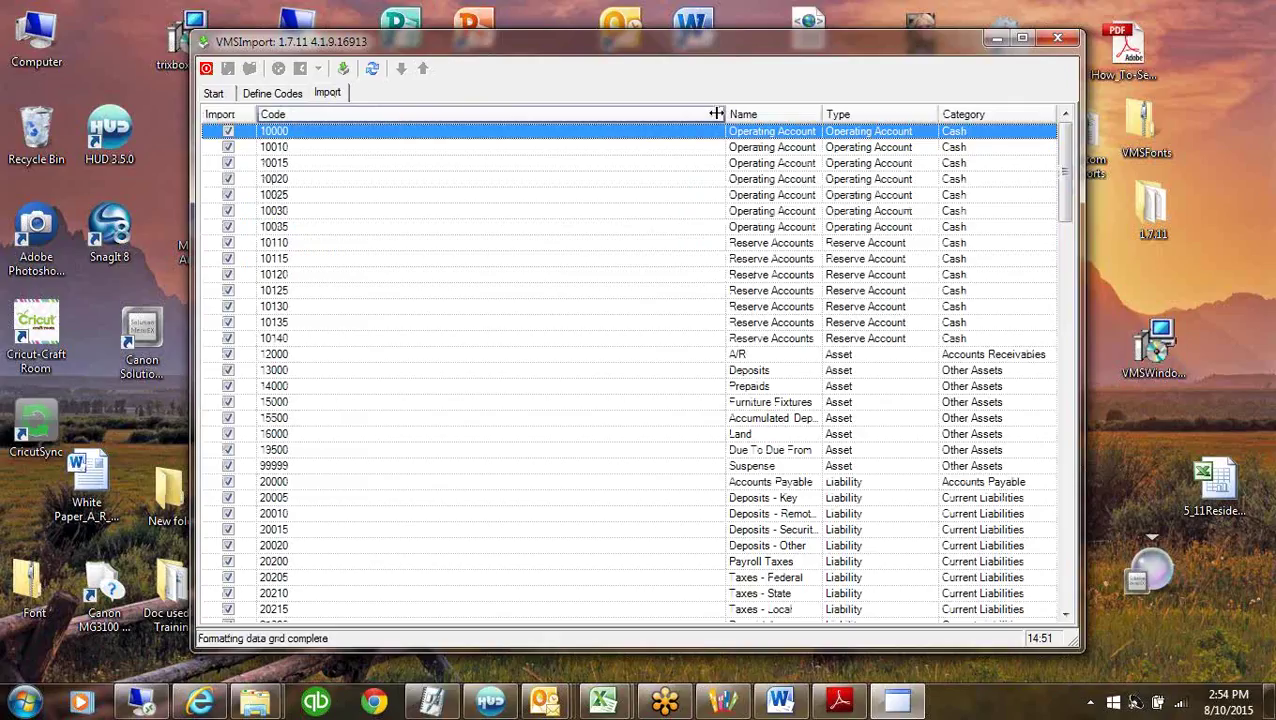
{"action": "left_click_drag", "start_coordinate": [716, 114], "coordinate": [369, 122]}
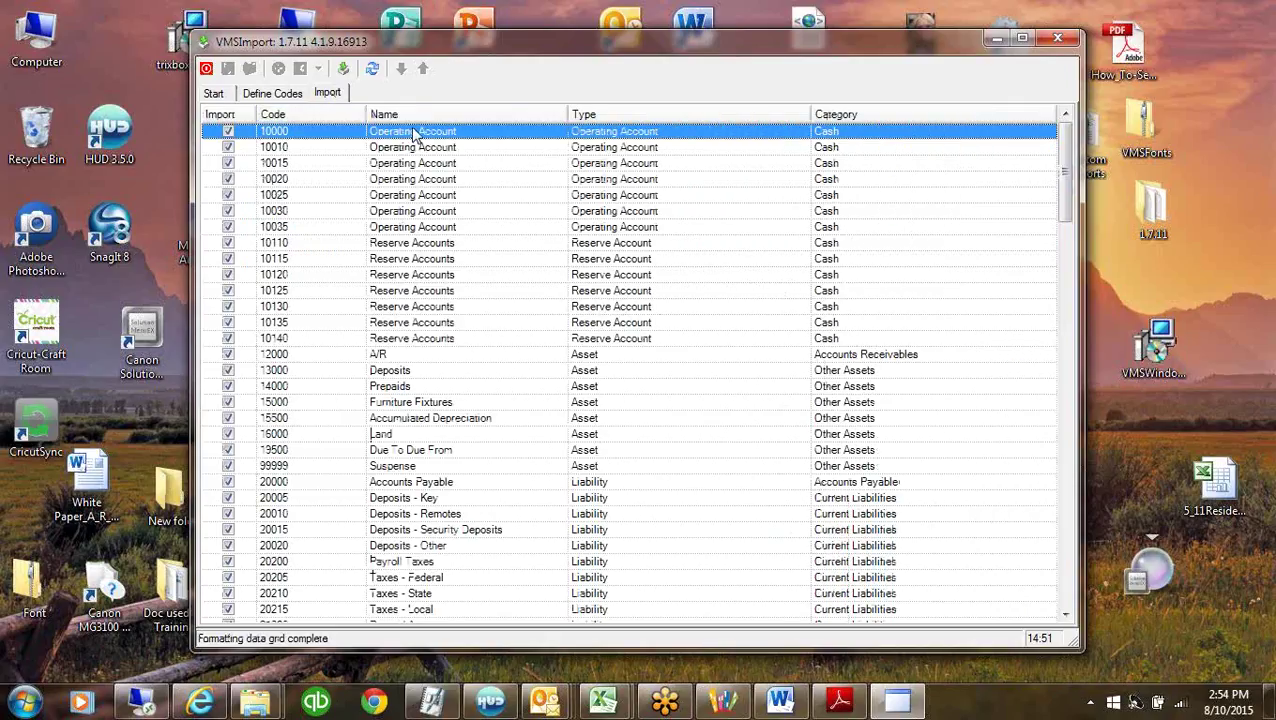
{"action": "left_click", "coordinate": [416, 131]}
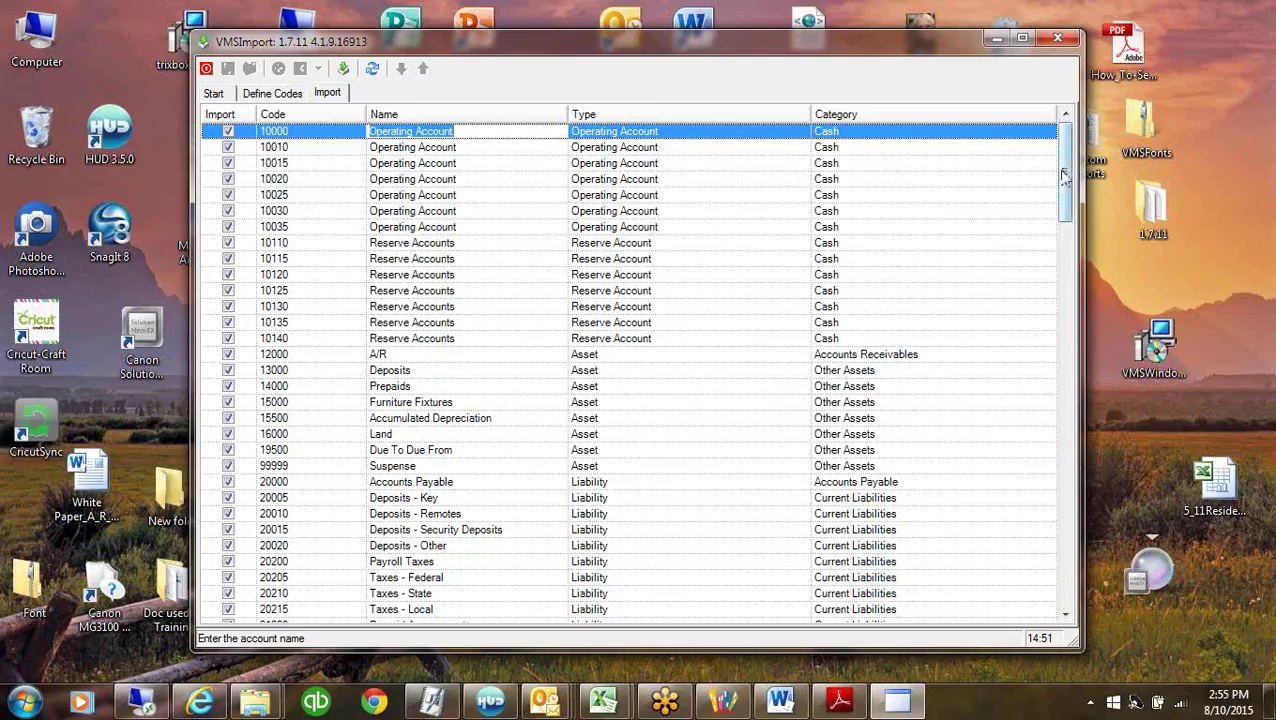
{"action": "left_click_drag", "start_coordinate": [1066, 180], "coordinate": [1072, 140]}
Move GL Name above GL Code and reload the preview, which now puts names under Code.
{"action": "left_click", "coordinate": [213, 93]}
{"action": "left_click", "coordinate": [548, 256]}
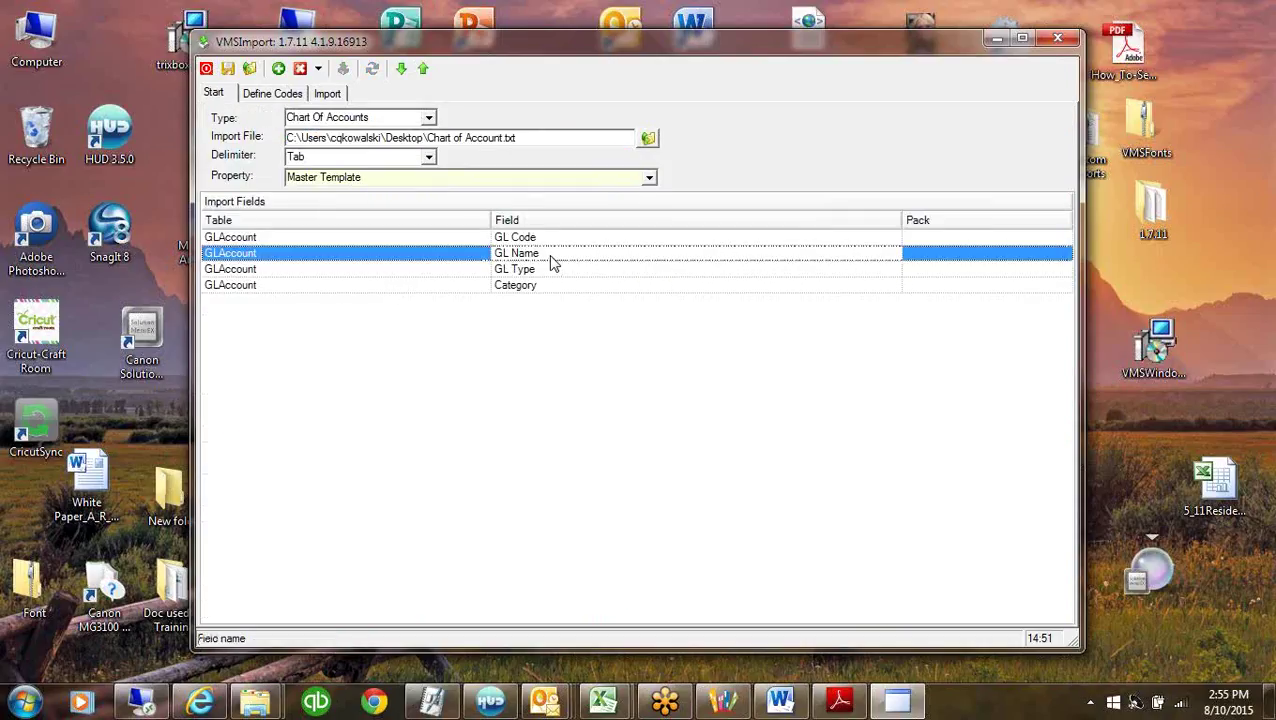
{"action": "left_click", "coordinate": [422, 70]}
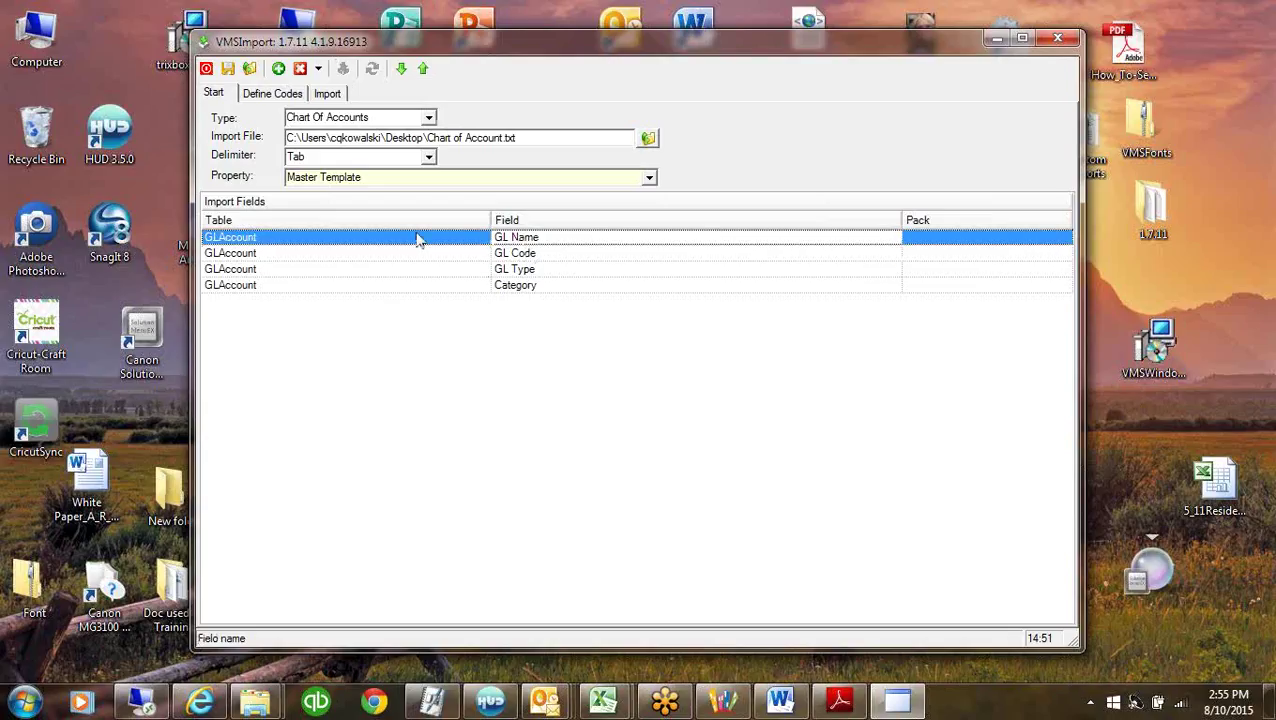
{"action": "left_click", "coordinate": [326, 93]}
{"action": "left_click", "coordinate": [372, 69]}
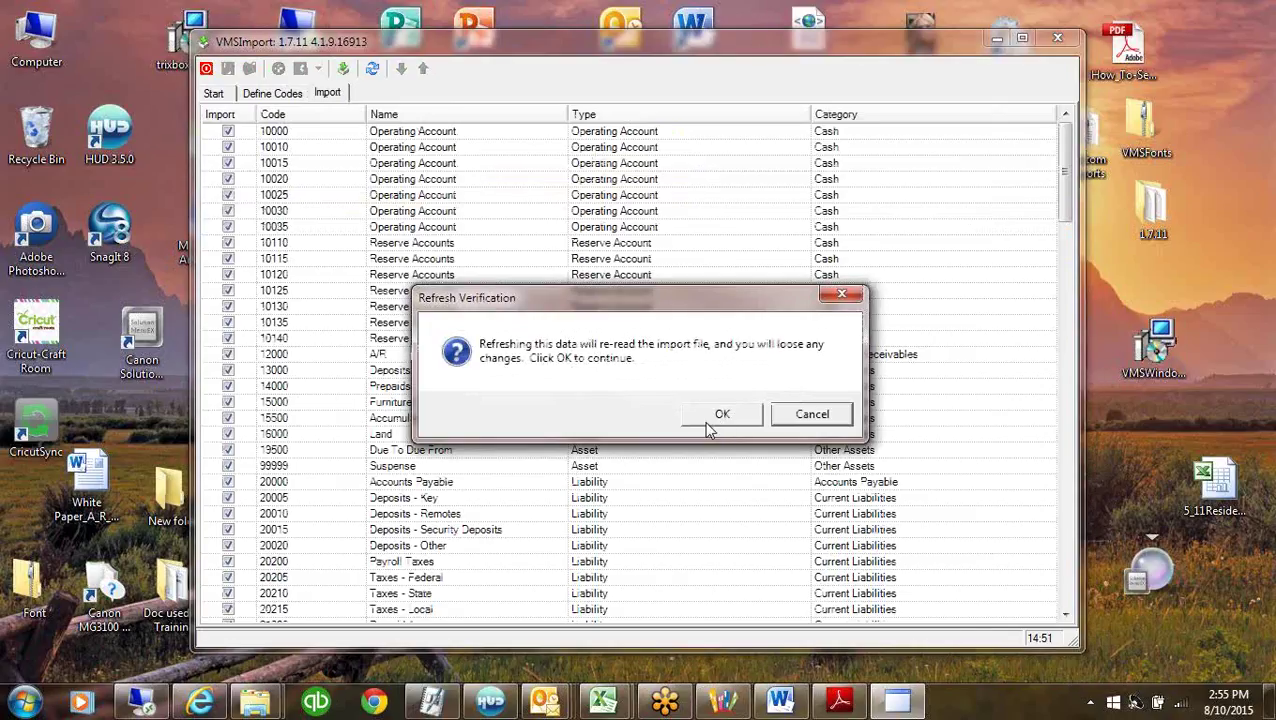
{"action": "left_click", "coordinate": [722, 416]}
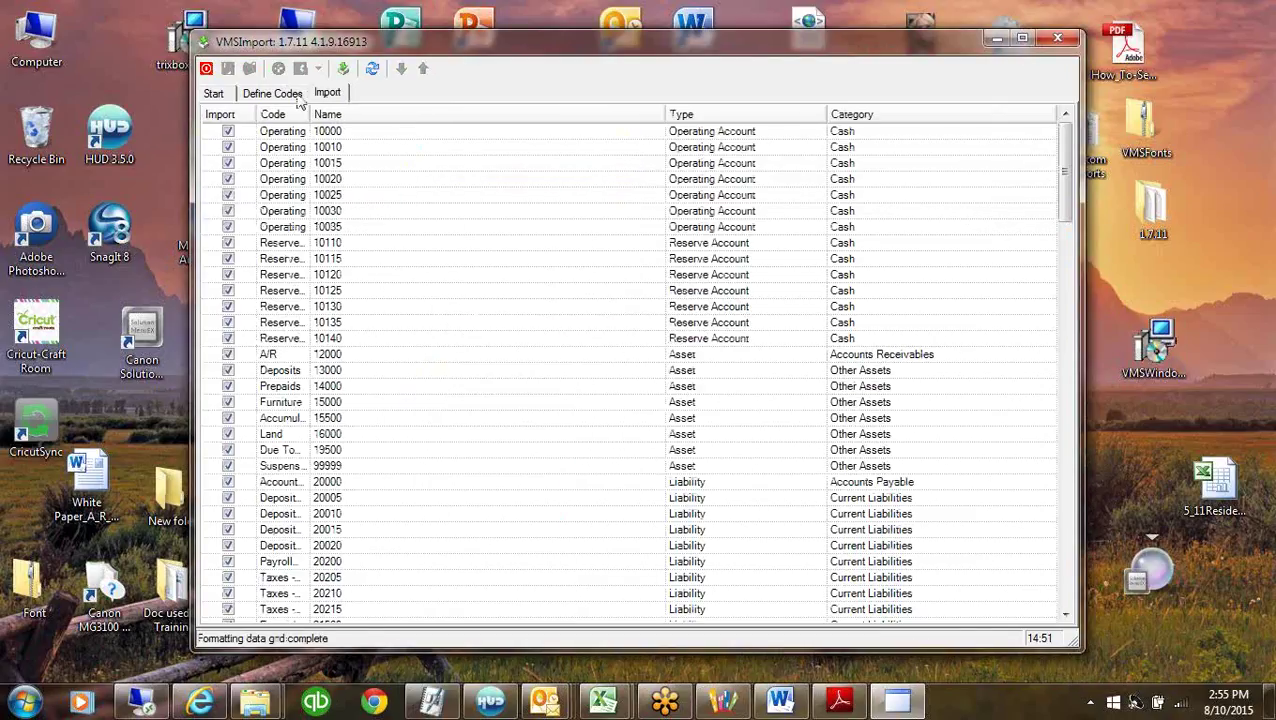
{"action": "left_click_drag", "start_coordinate": [312, 114], "coordinate": [410, 114]}
{"action": "left_click", "coordinate": [292, 135]}
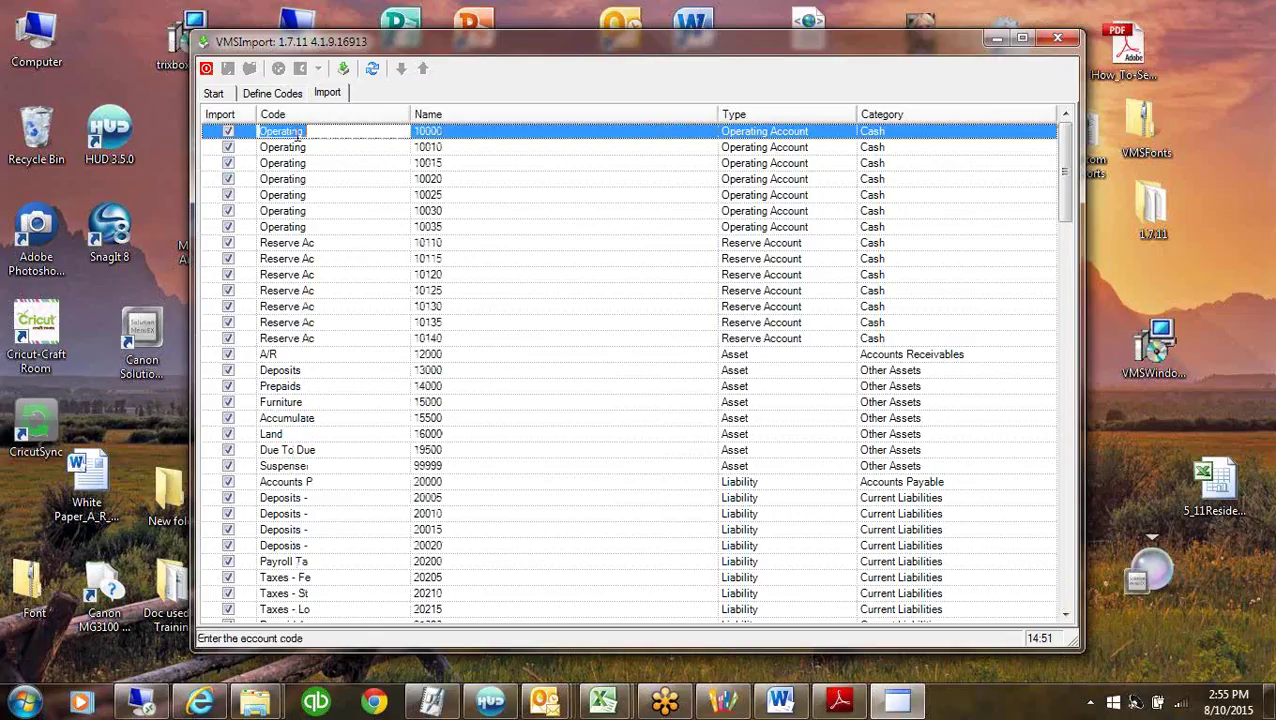
{"action": "left_click", "coordinate": [474, 134]}
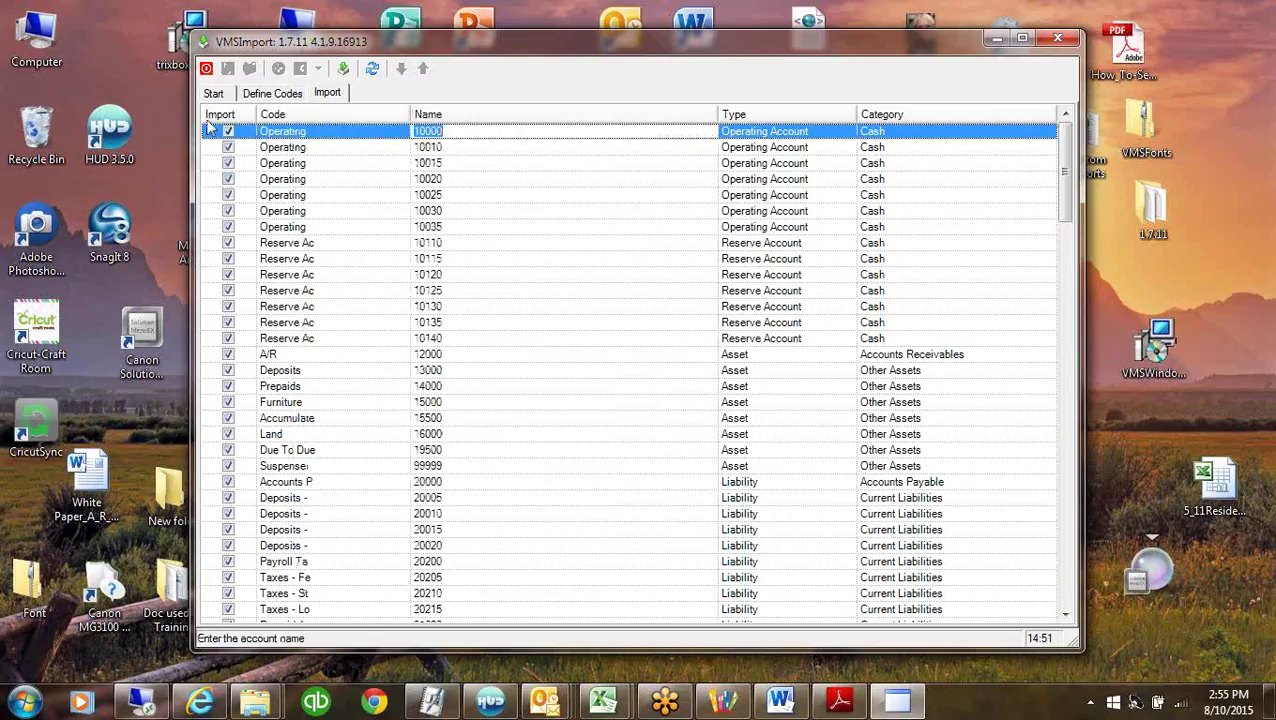
{"action": "left_click", "coordinate": [215, 94]}
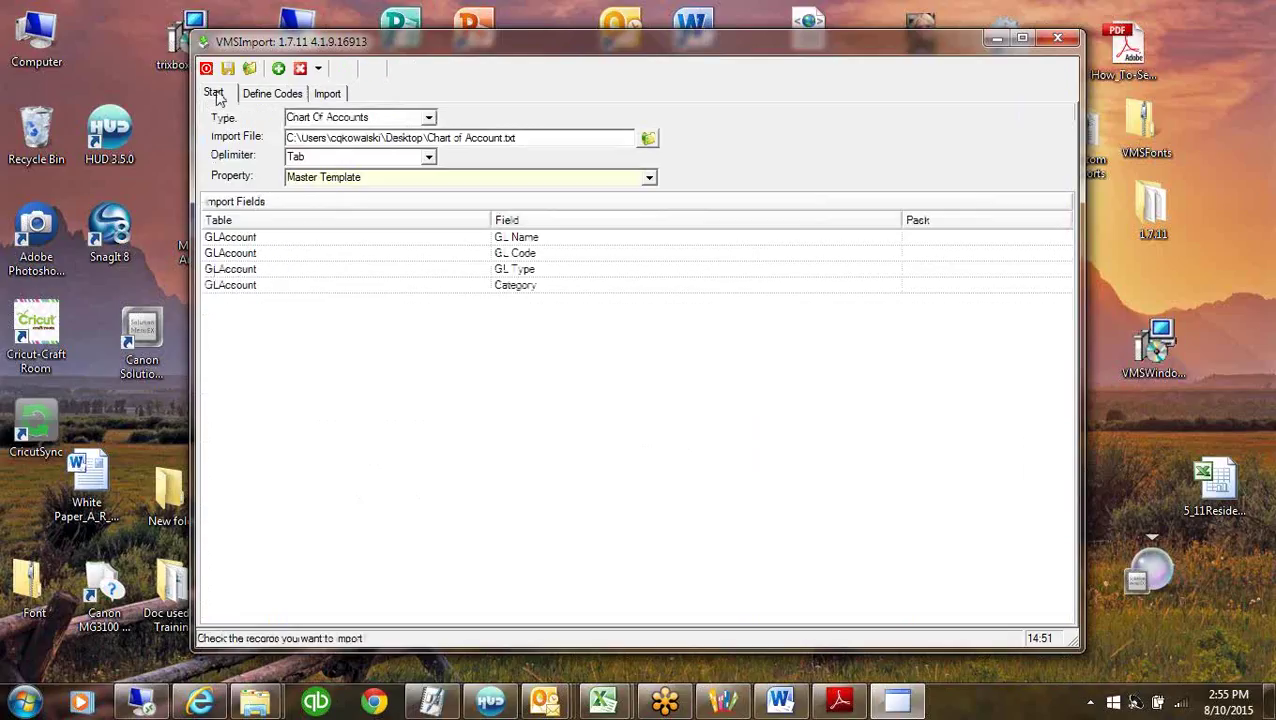
Put GL Code back first, reload the preview with correct codes, and import the checked records.
{"action": "left_click", "coordinate": [572, 253]}
{"action": "left_click", "coordinate": [424, 70]}
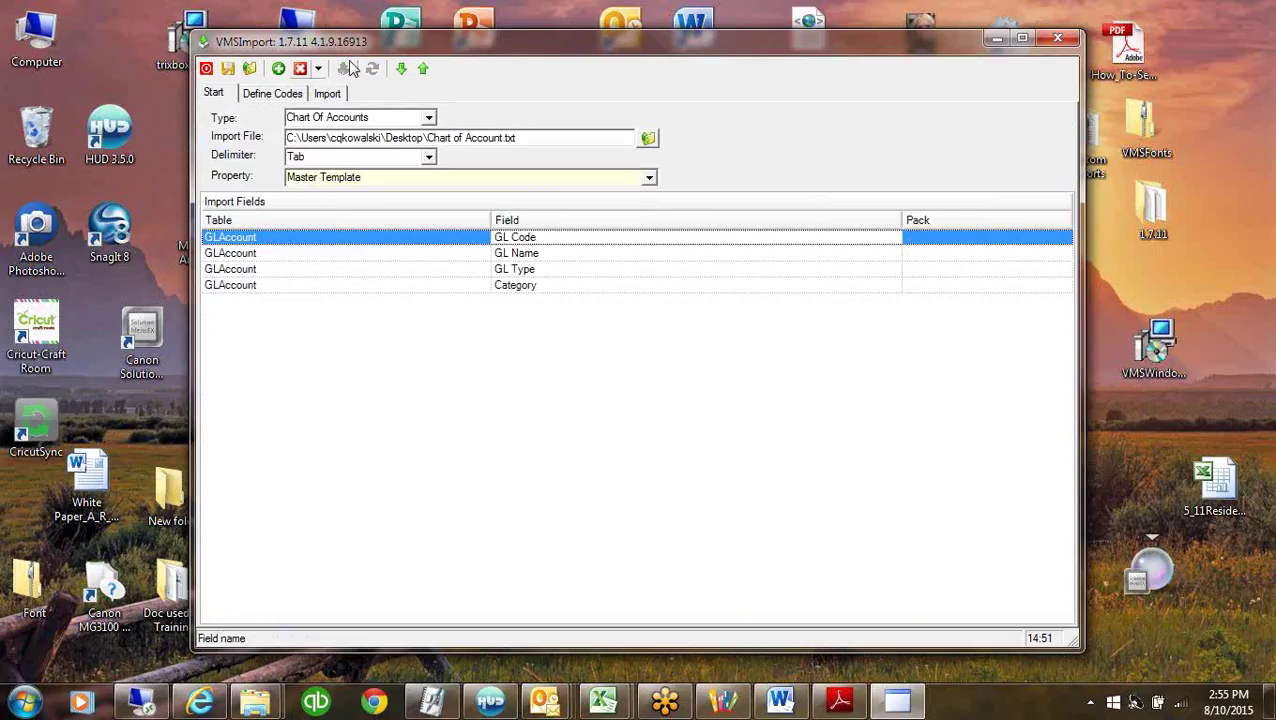
{"action": "left_click", "coordinate": [330, 94]}
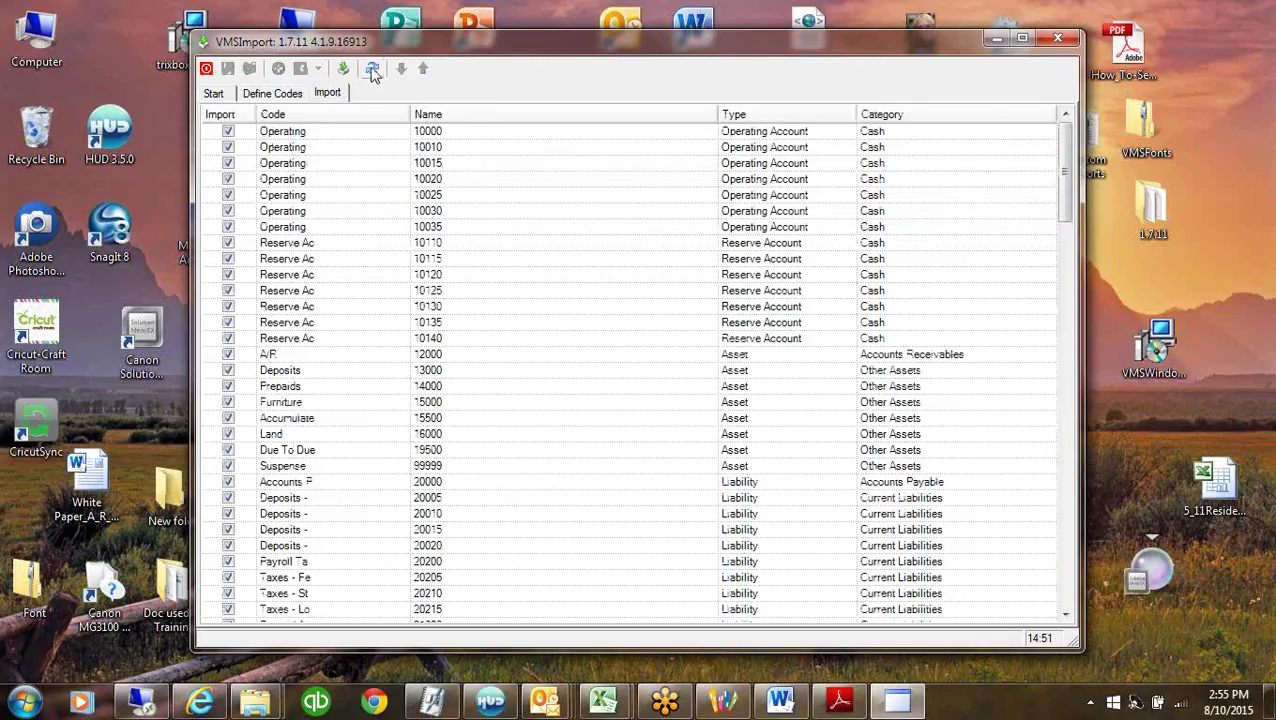
{"action": "left_click", "coordinate": [372, 68]}
{"action": "left_click", "coordinate": [719, 414]}
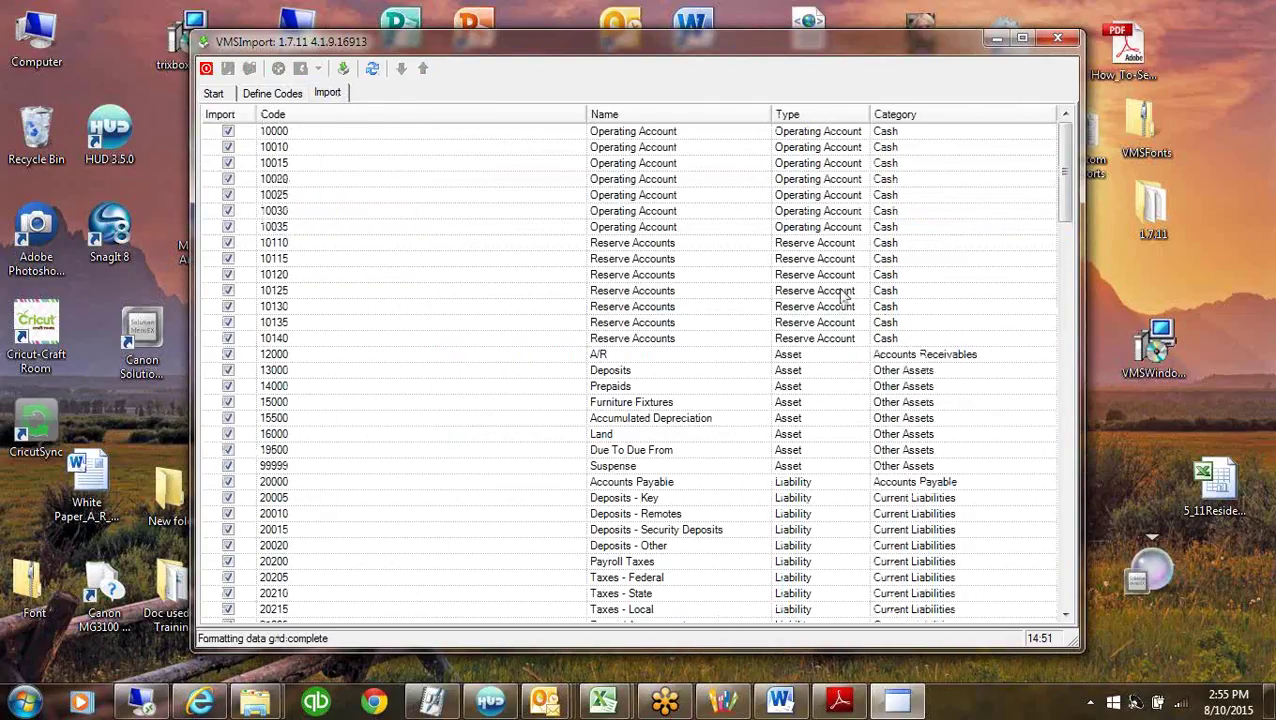
{"action": "left_click_drag", "start_coordinate": [594, 102], "coordinate": [340, 108]}
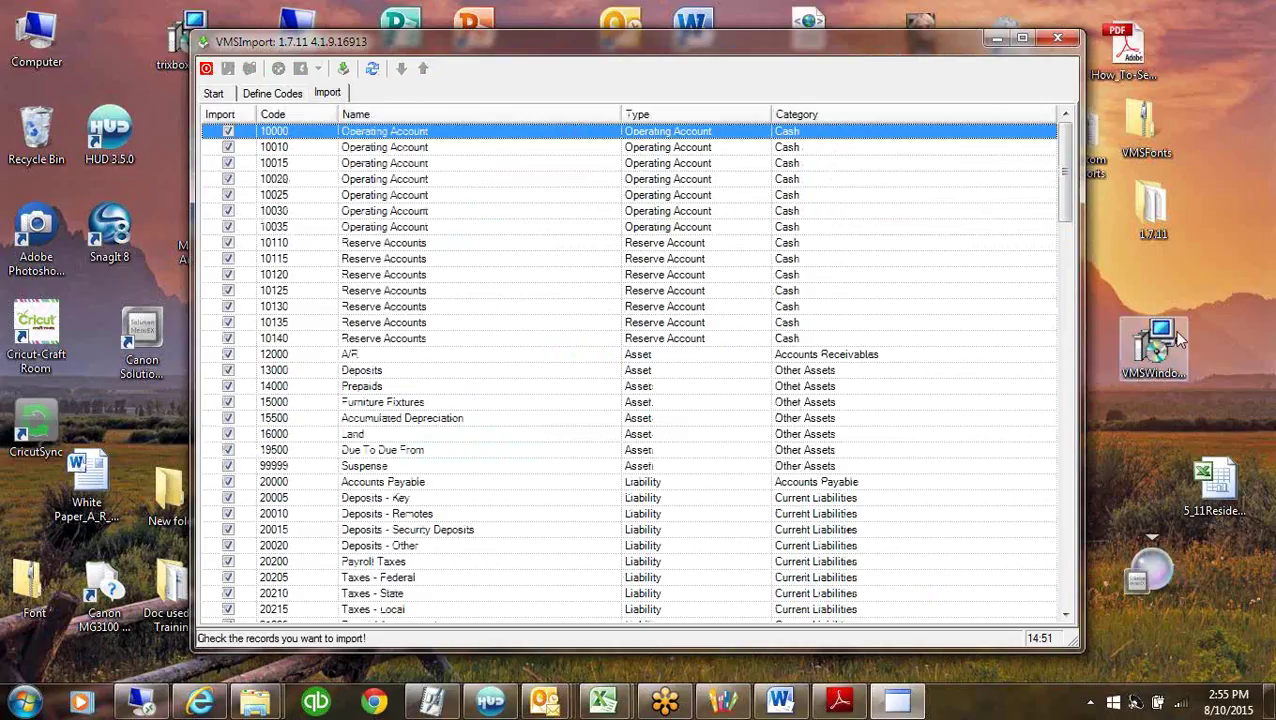
{"action": "left_click", "coordinate": [343, 68]}
{"action": "left_click", "coordinate": [577, 418]}
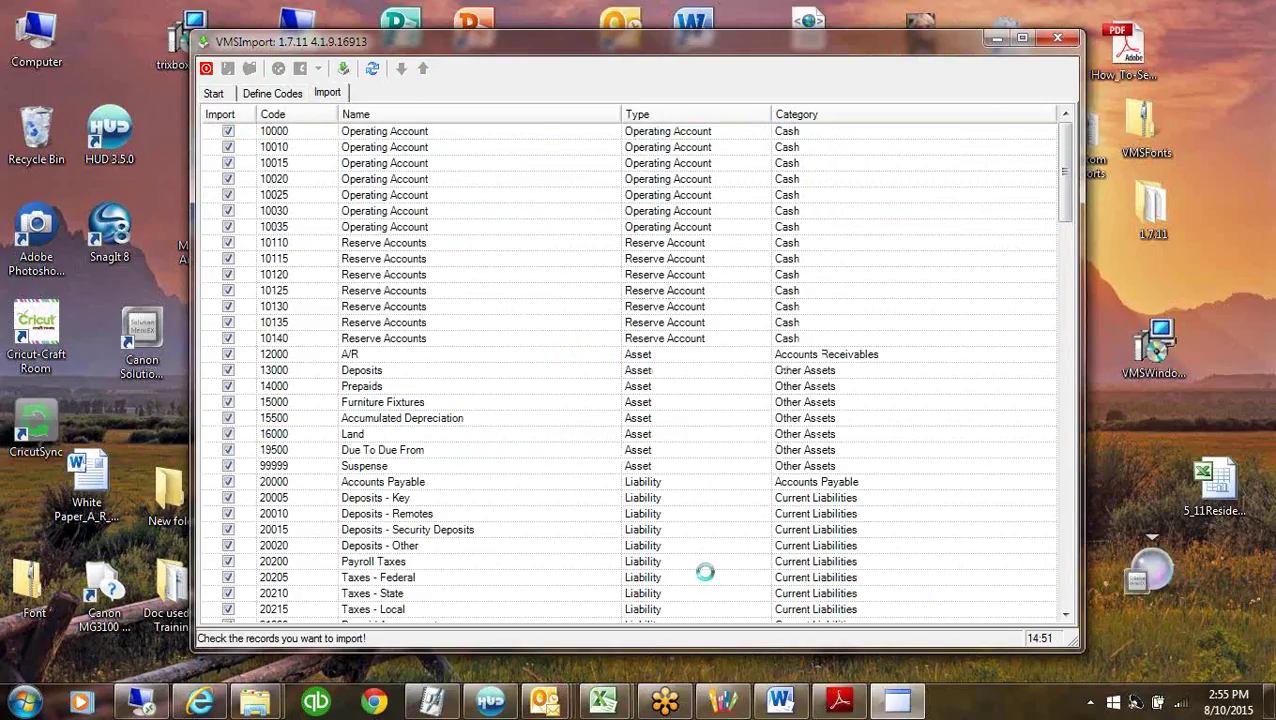
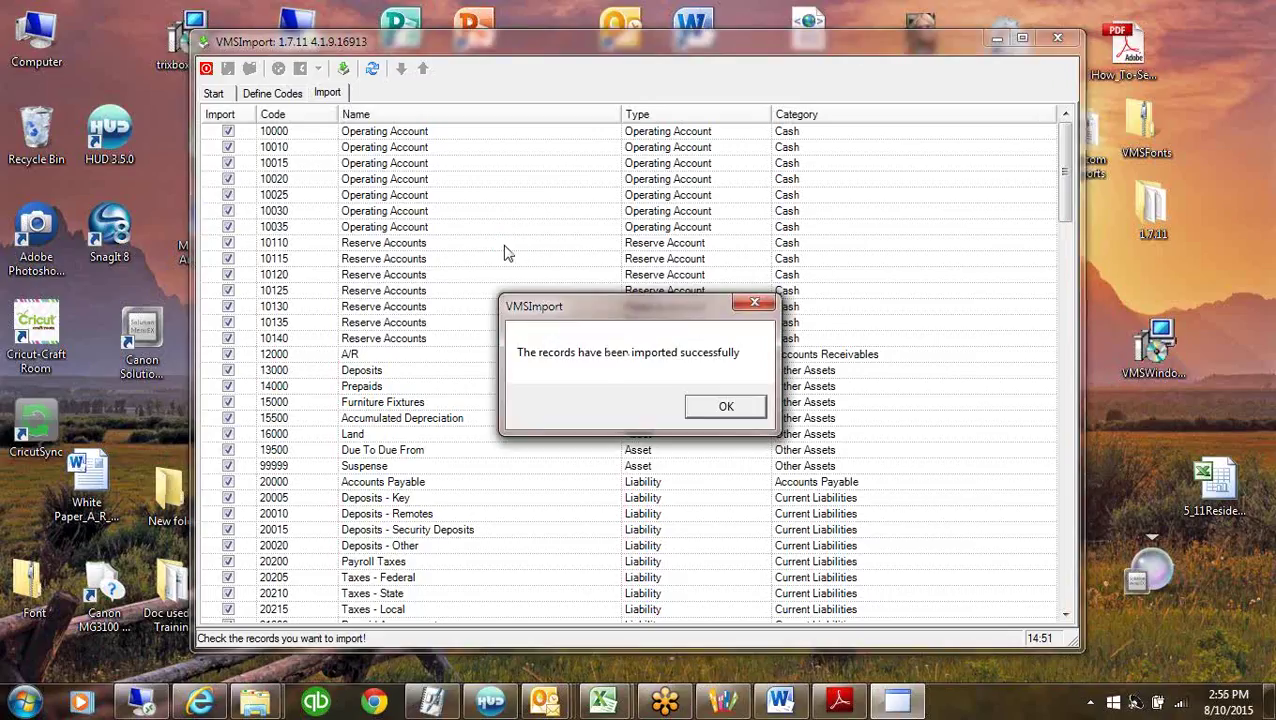
Acknowledge the successful chart-of-accounts import, close VMSImport, and bring Property Setup back.
{"action": "left_click", "coordinate": [726, 406]}
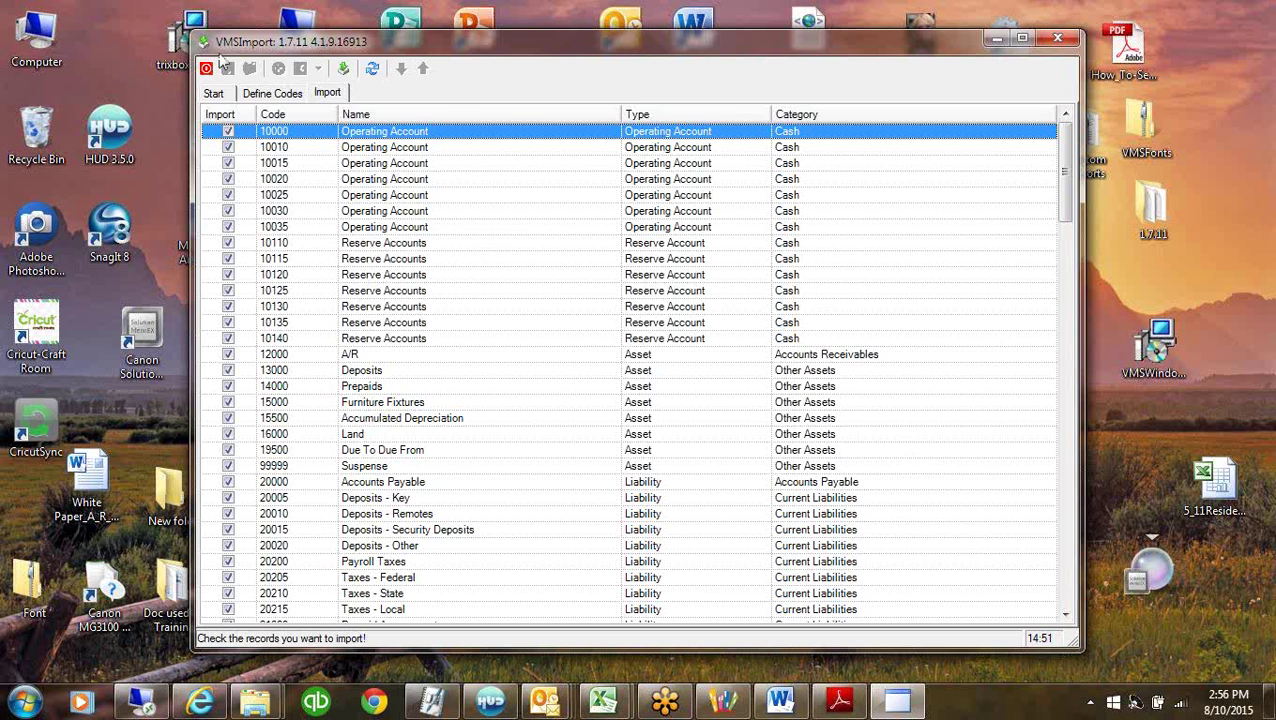
{"action": "left_click", "coordinate": [207, 70]}
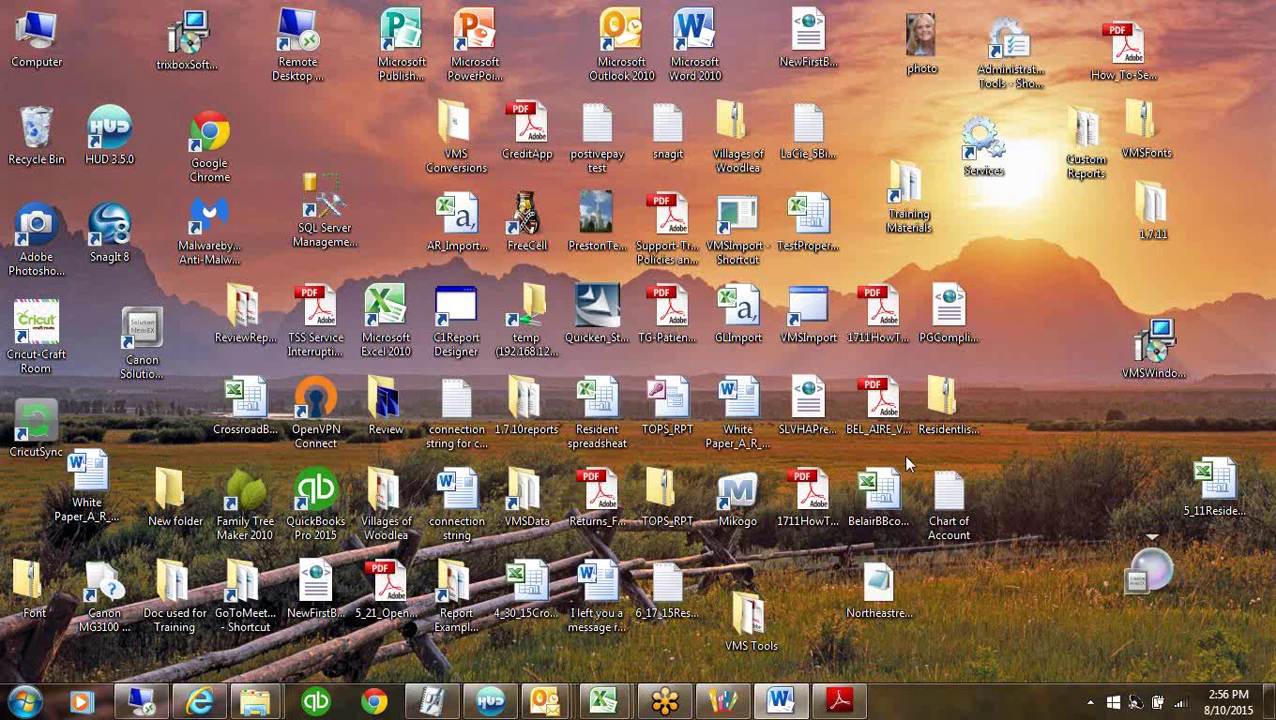
{"action": "left_click", "coordinate": [722, 703]}
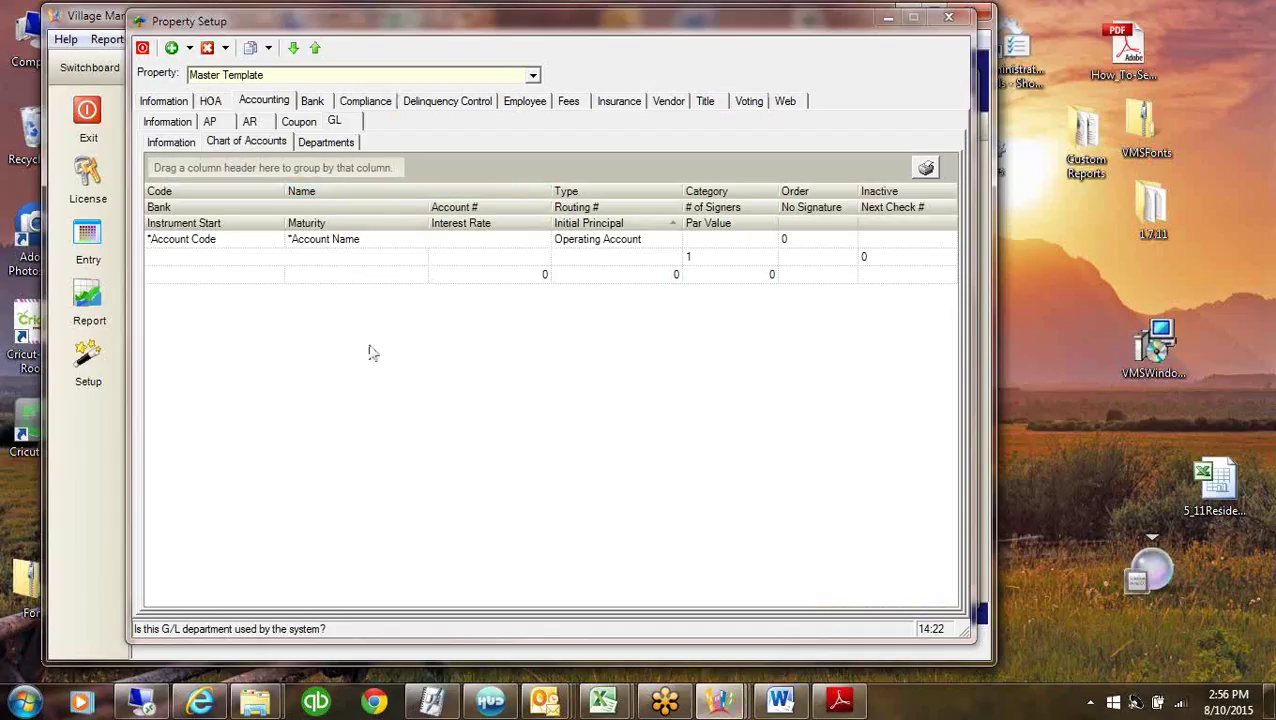
Reselect Master Template to reload its chart of accounts, now starting at 10000 Operating Account.
{"action": "left_click", "coordinate": [470, 122]}
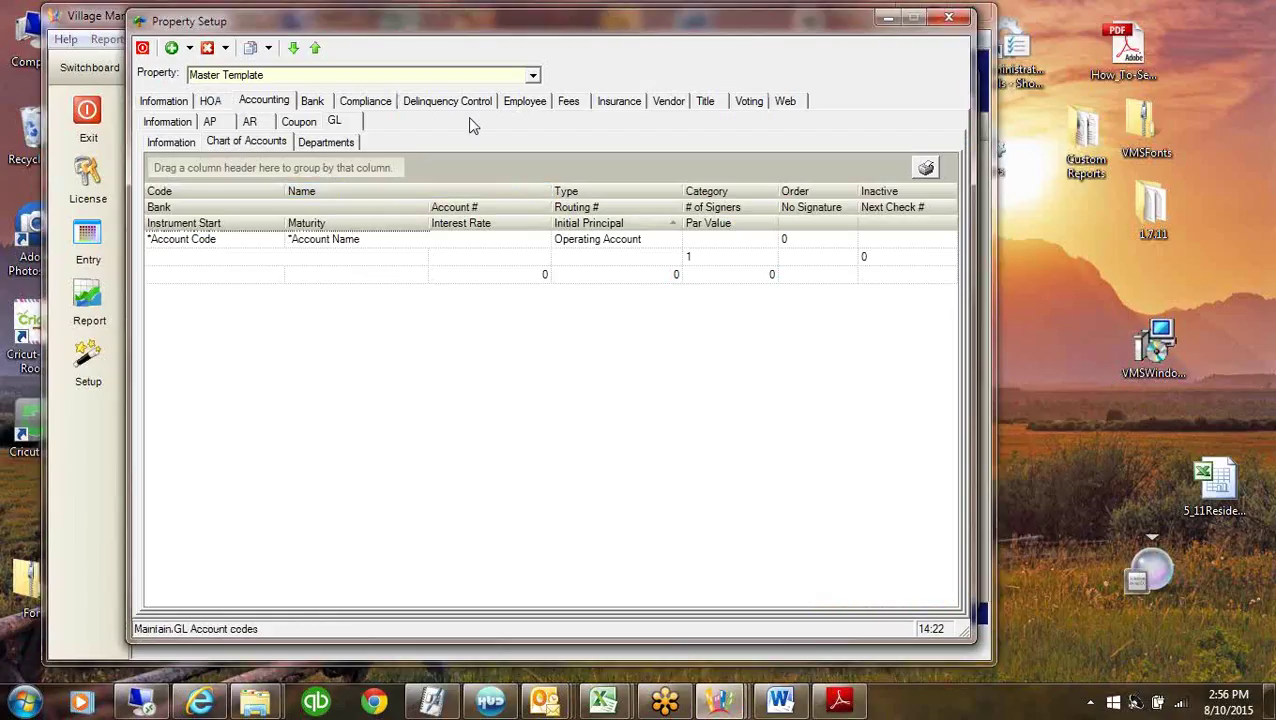
{"action": "left_click", "coordinate": [533, 75]}
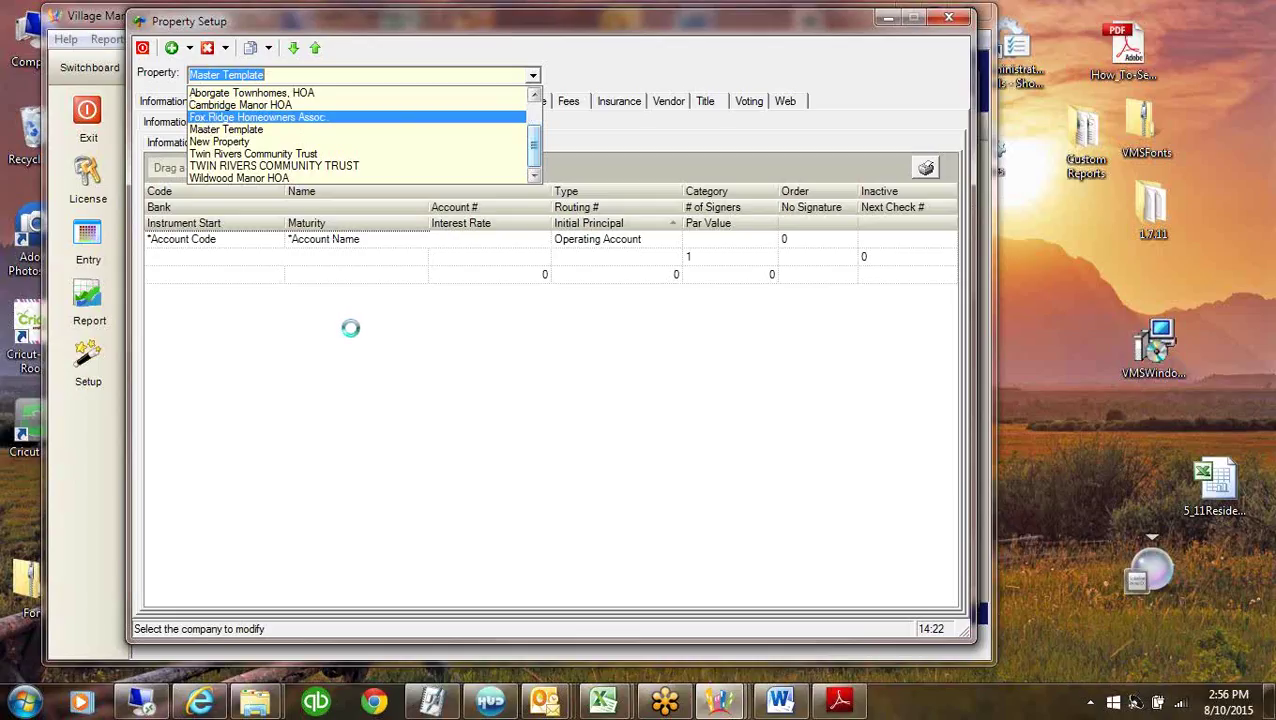
{"action": "left_click", "coordinate": [533, 77]}
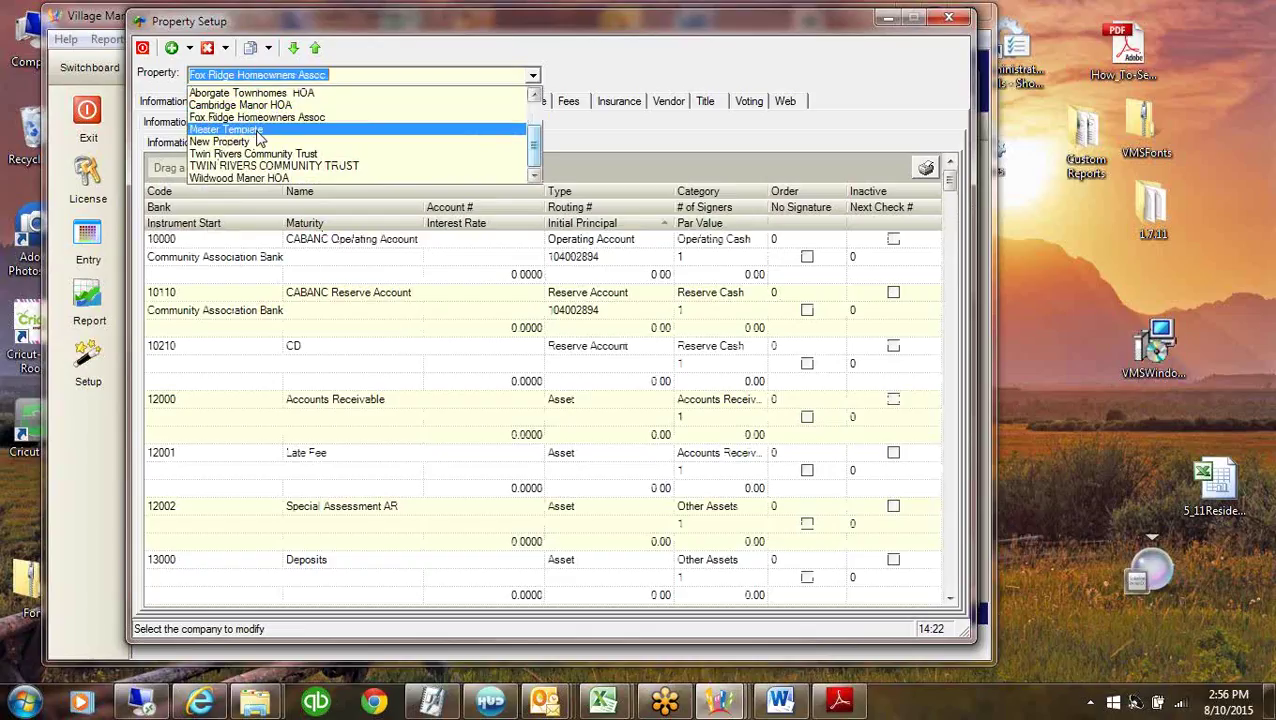
{"action": "left_click", "coordinate": [312, 232]}
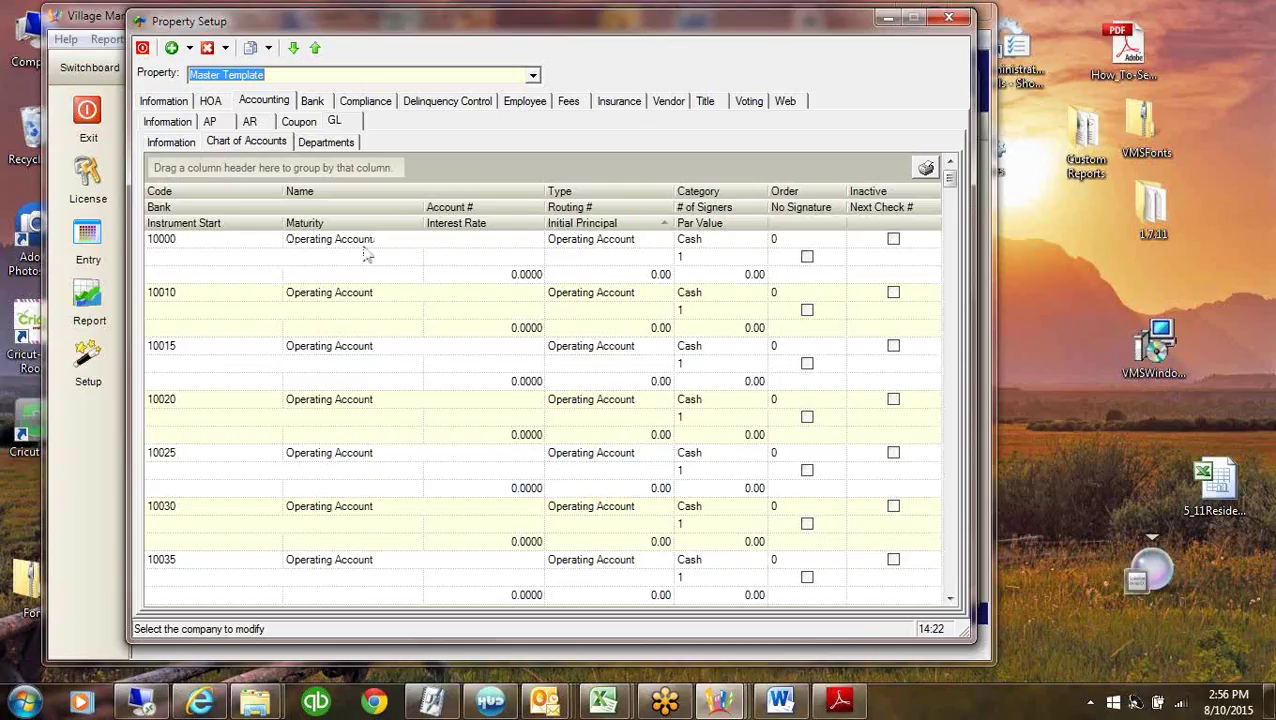
Link Community Association Bank to Master Template's banks, then return to account 10000.
{"action": "left_click", "coordinate": [357, 269]}
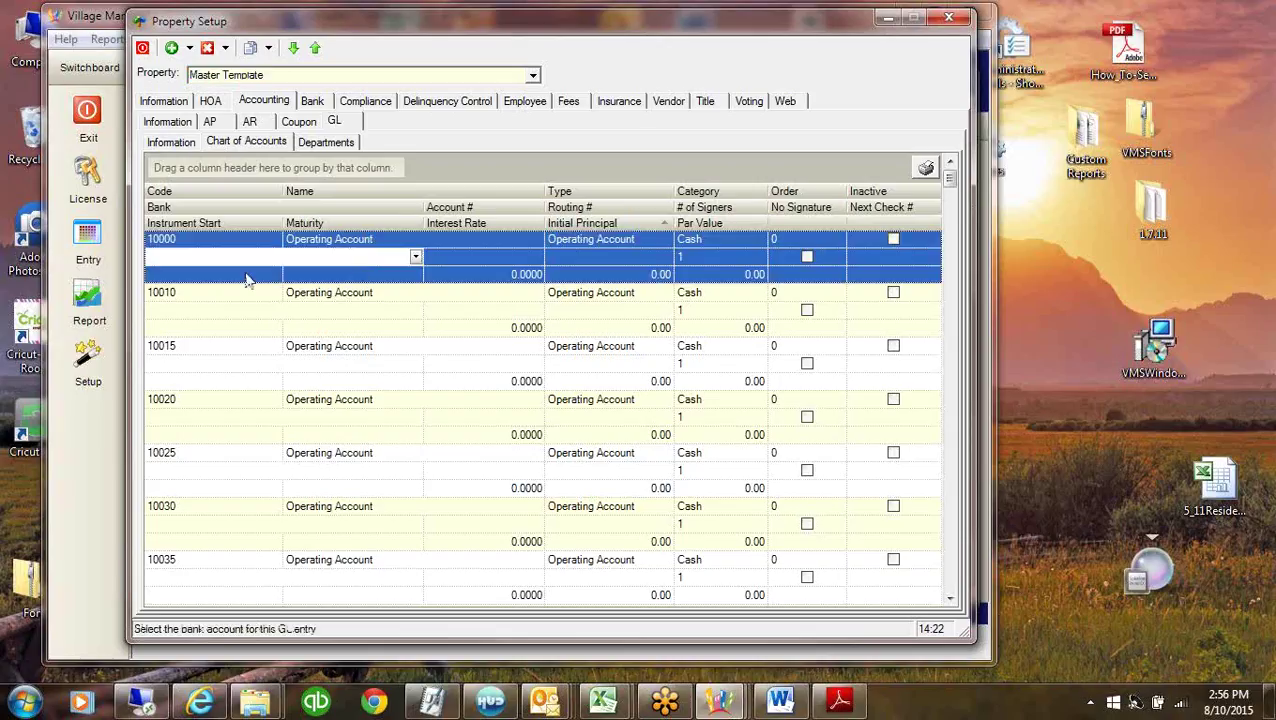
{"action": "left_click", "coordinate": [305, 242]}
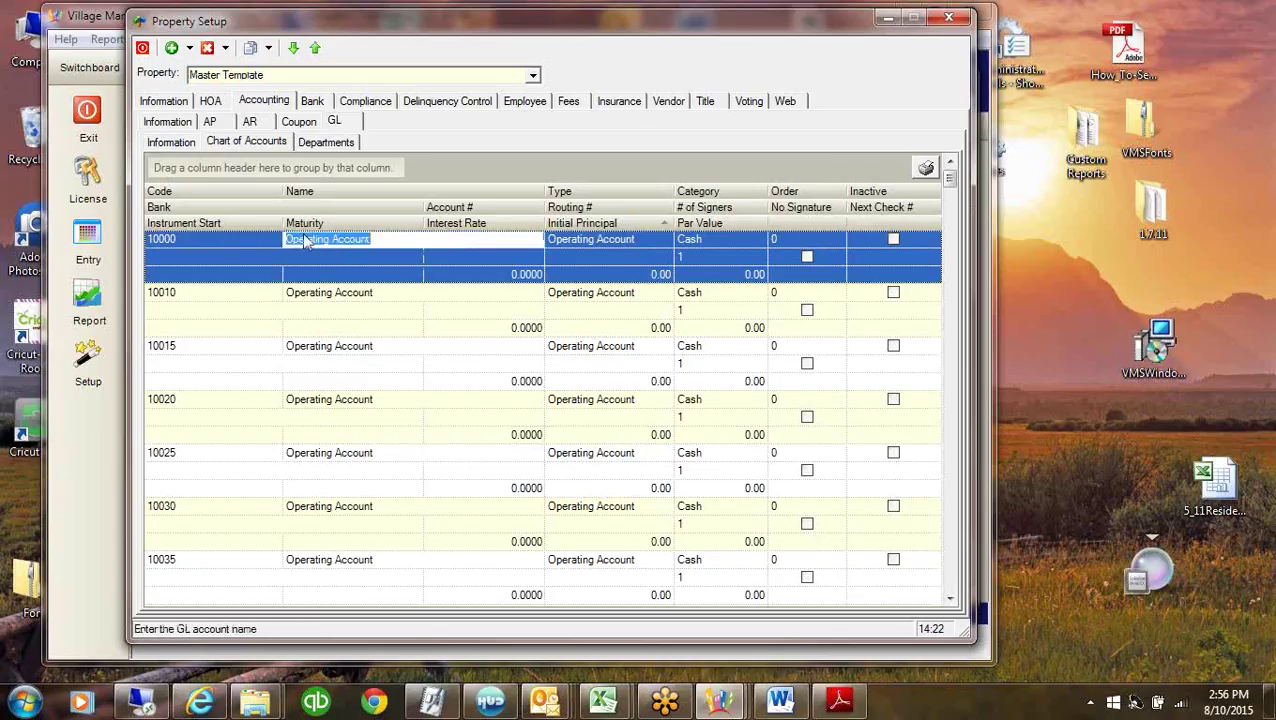
{"action": "left_click", "coordinate": [410, 259]}
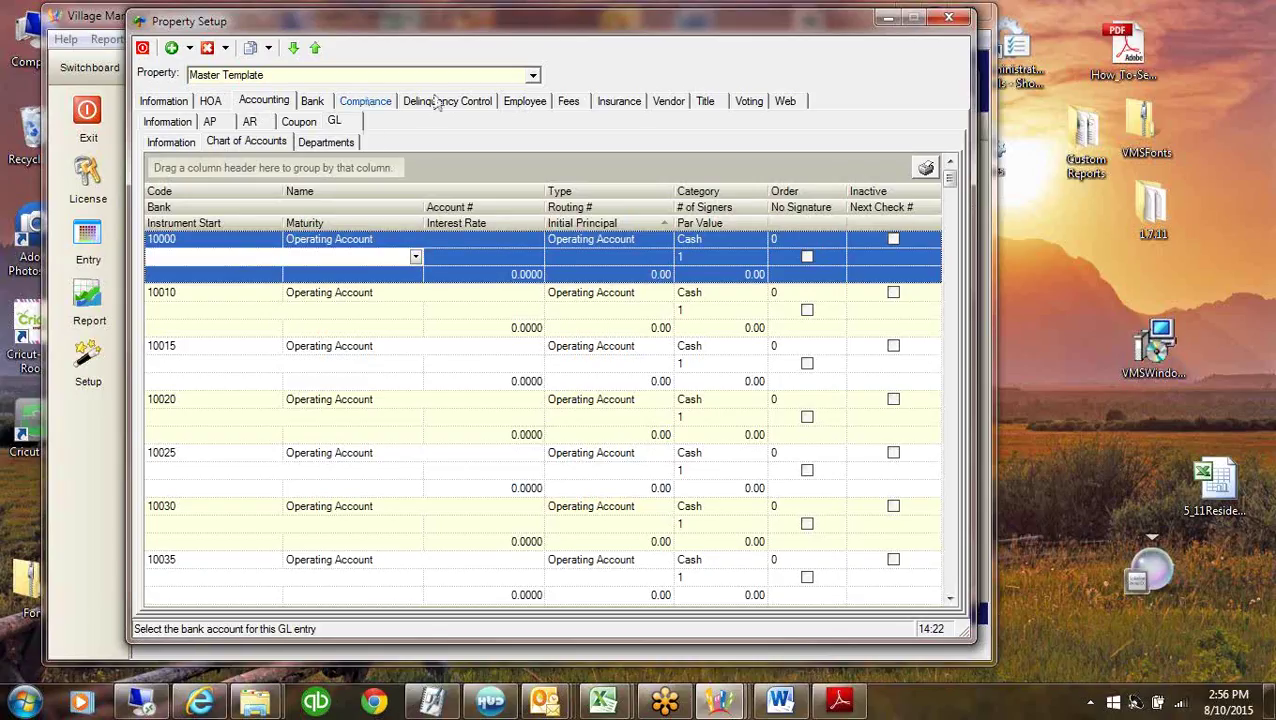
{"action": "left_click", "coordinate": [312, 104]}
{"action": "right_click", "coordinate": [360, 237]}
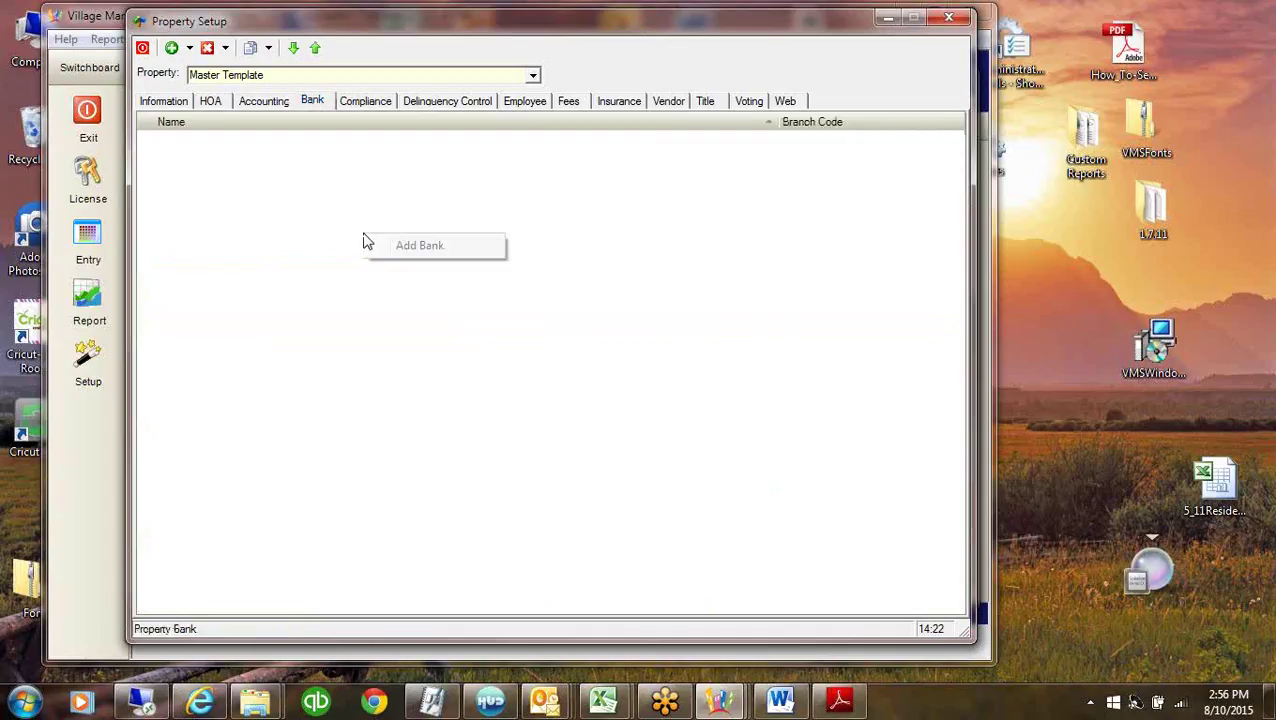
{"action": "left_click", "coordinate": [410, 250]}
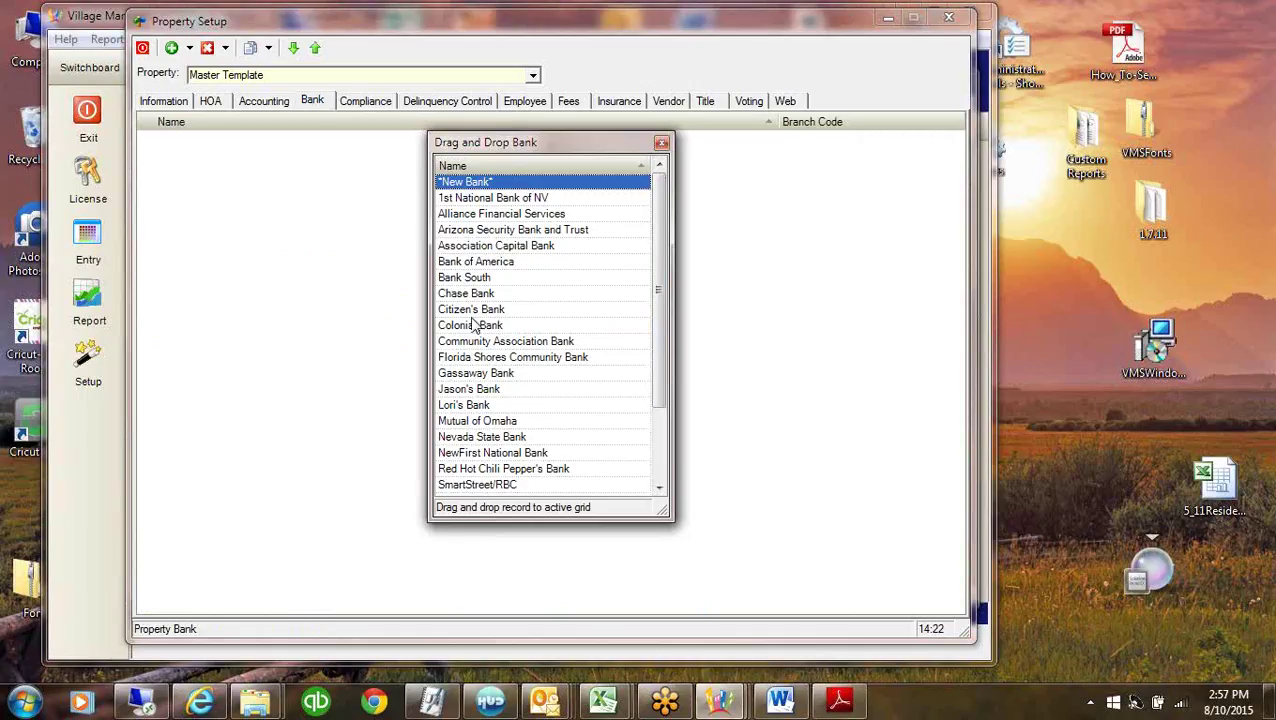
{"action": "left_click_drag", "start_coordinate": [466, 341], "coordinate": [570, 176]}
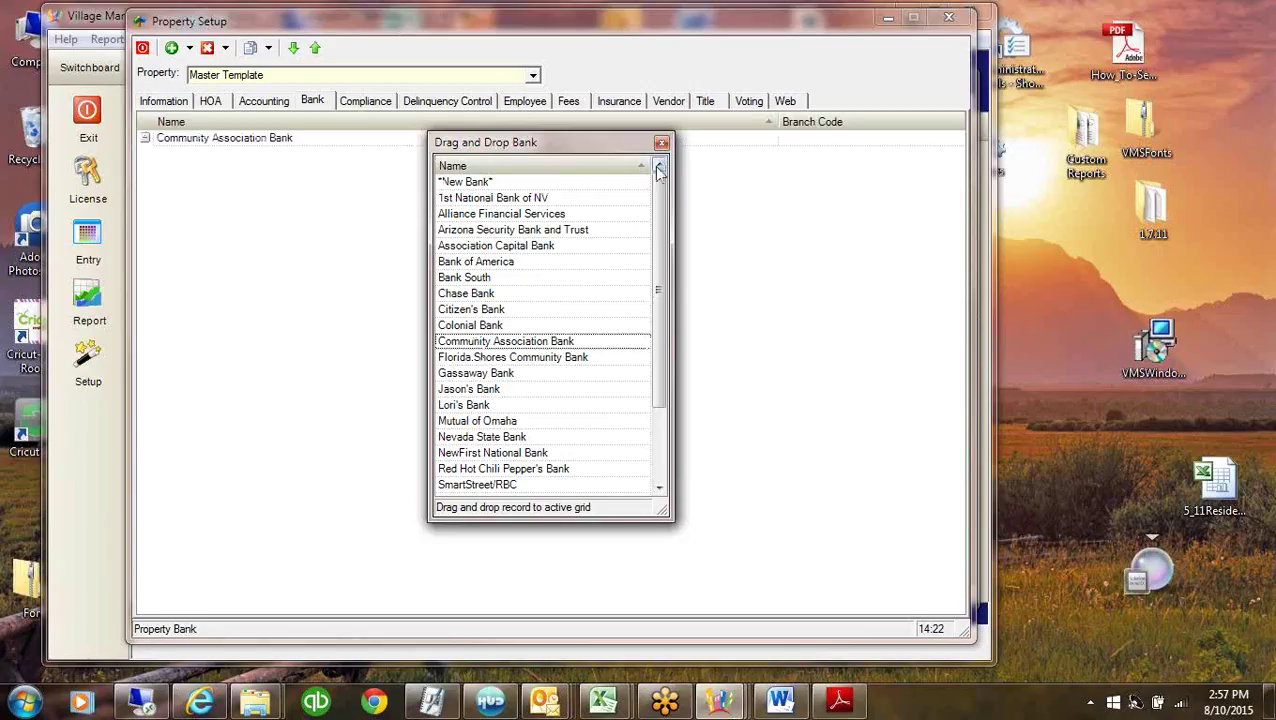
{"action": "left_click", "coordinate": [661, 142]}
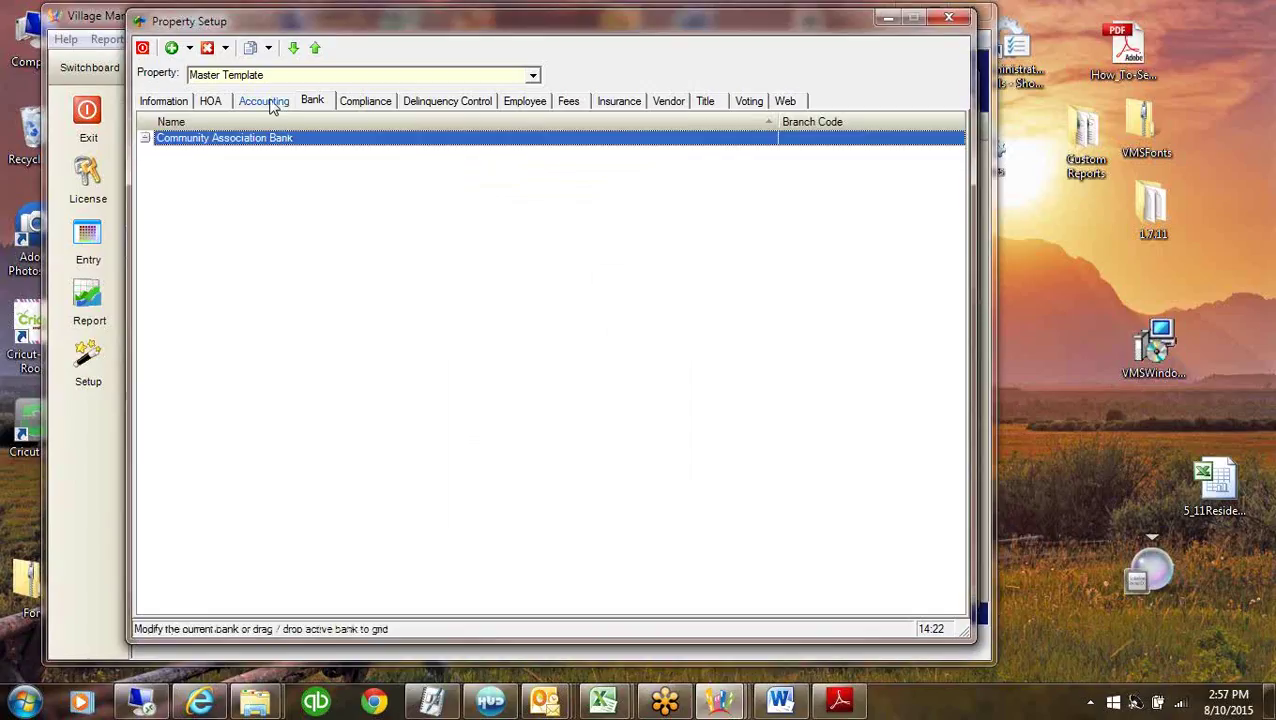
{"action": "left_click", "coordinate": [270, 102]}
{"action": "left_click", "coordinate": [300, 270]}
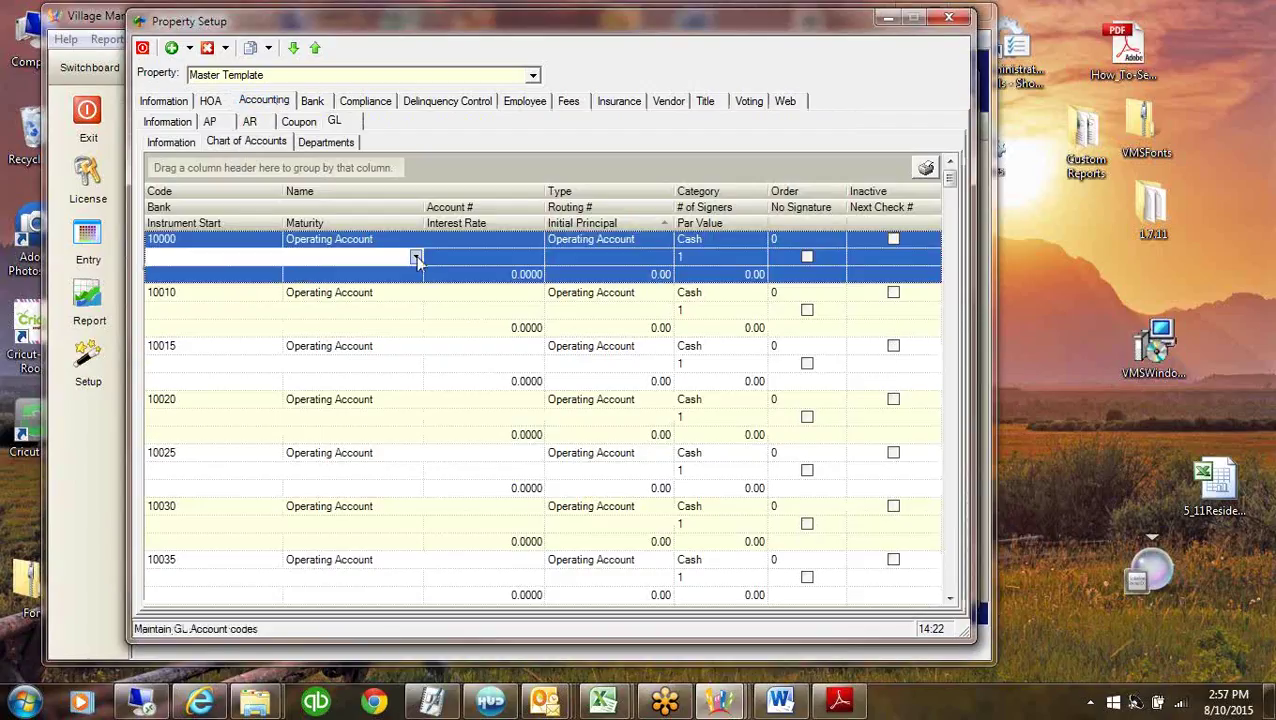
Give account 10000 Community Association Bank, rename it CABANC Operating Account, and start routing number 104.
{"action": "left_click", "coordinate": [300, 262]}
{"action": "left_click", "coordinate": [197, 288]}
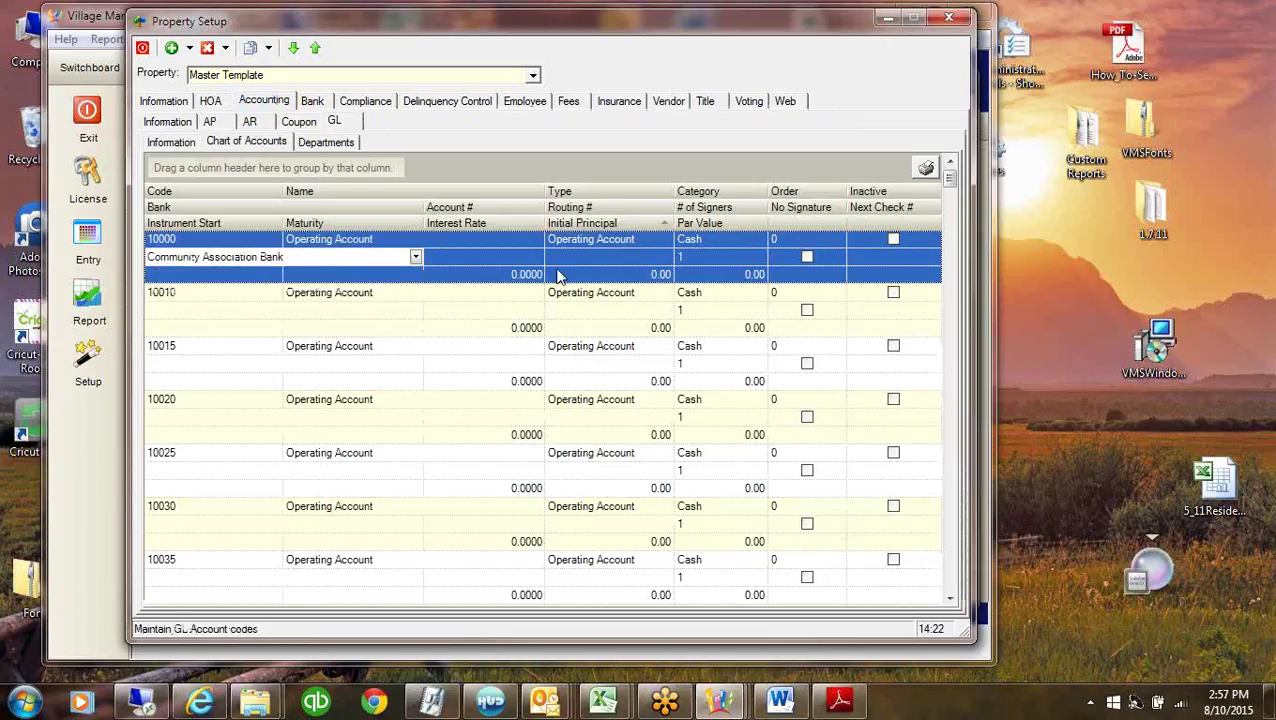
{"action": "left_click", "coordinate": [309, 246]}
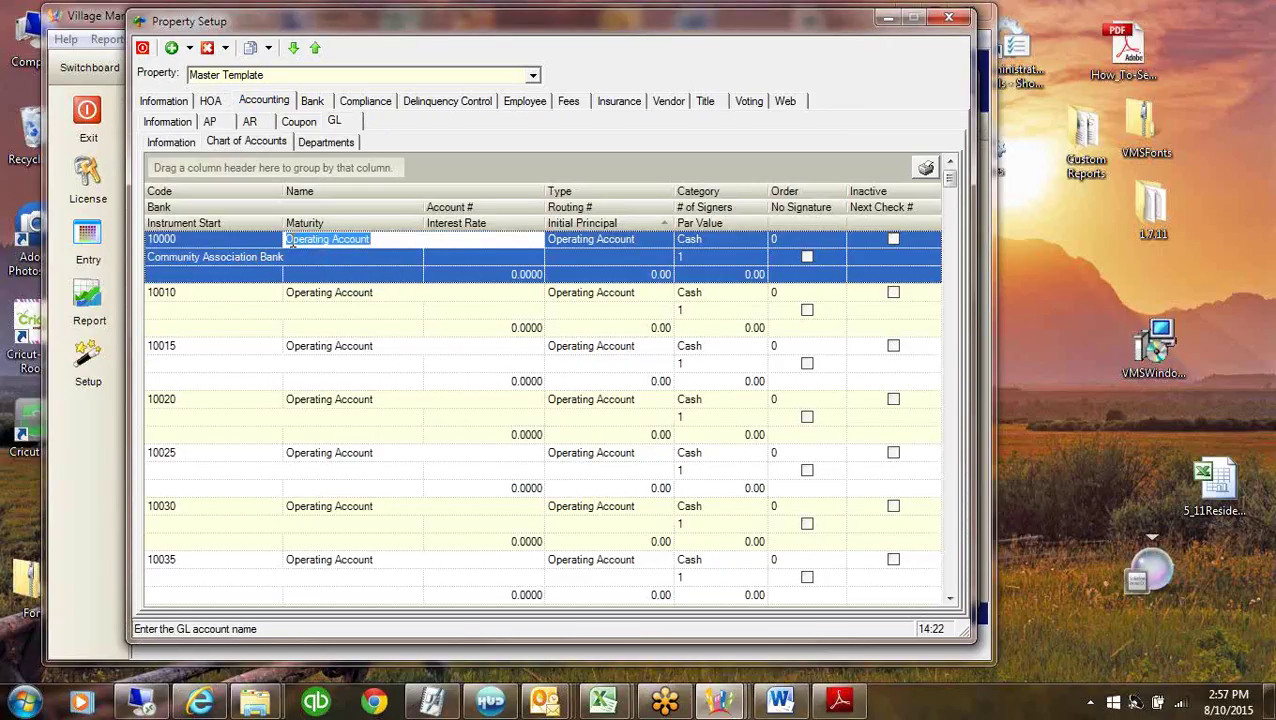
{"action": "left_click", "coordinate": [287, 240]}
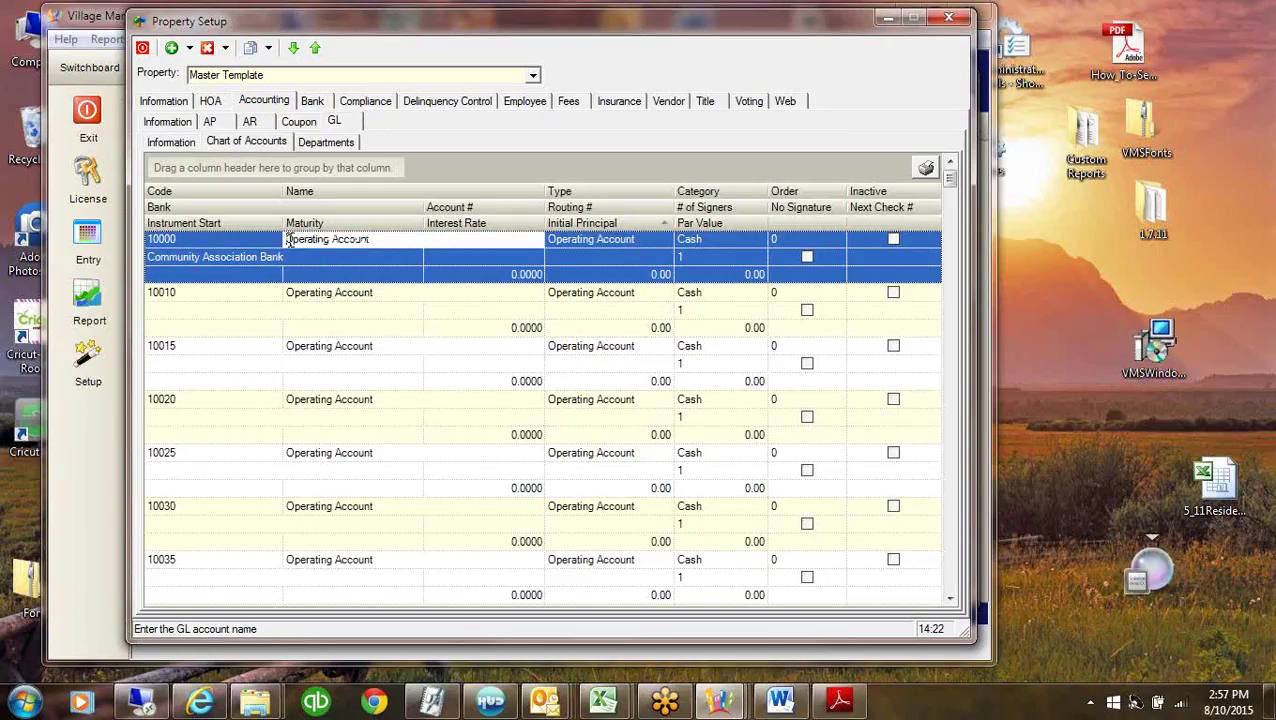
{"action": "type", "text": "CABANC"}
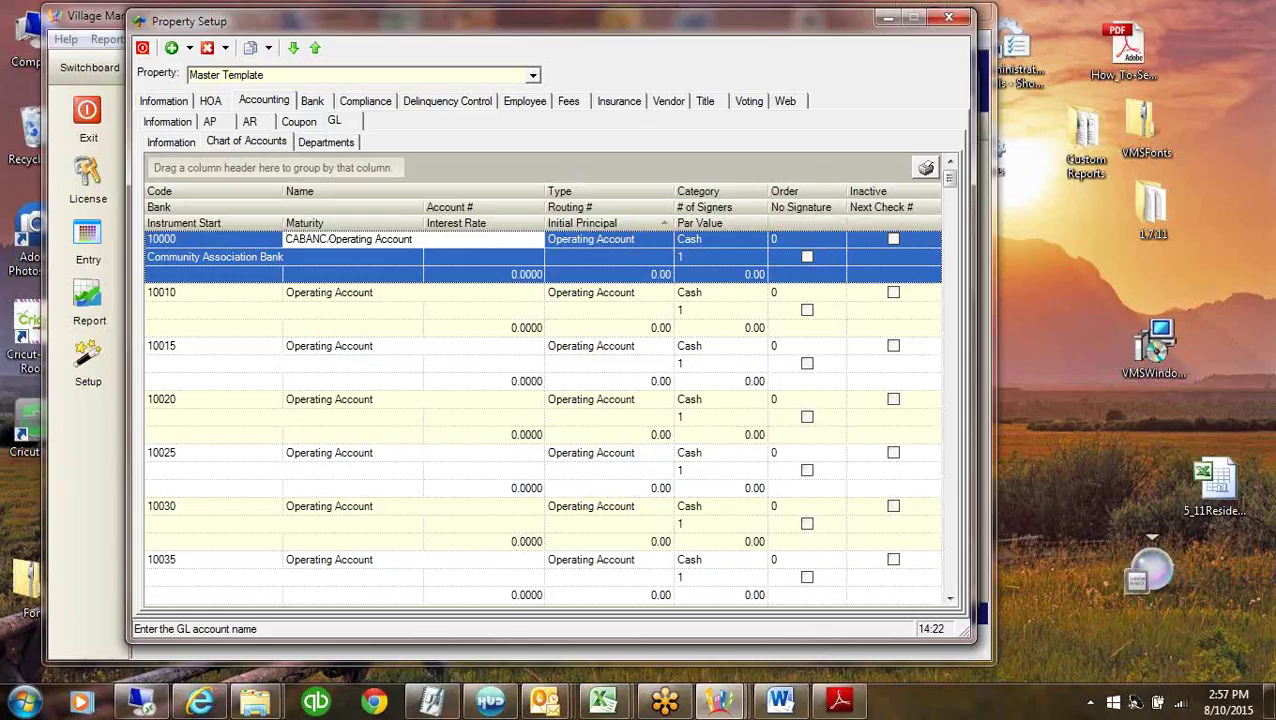
{"action": "left_click", "coordinate": [586, 255]}
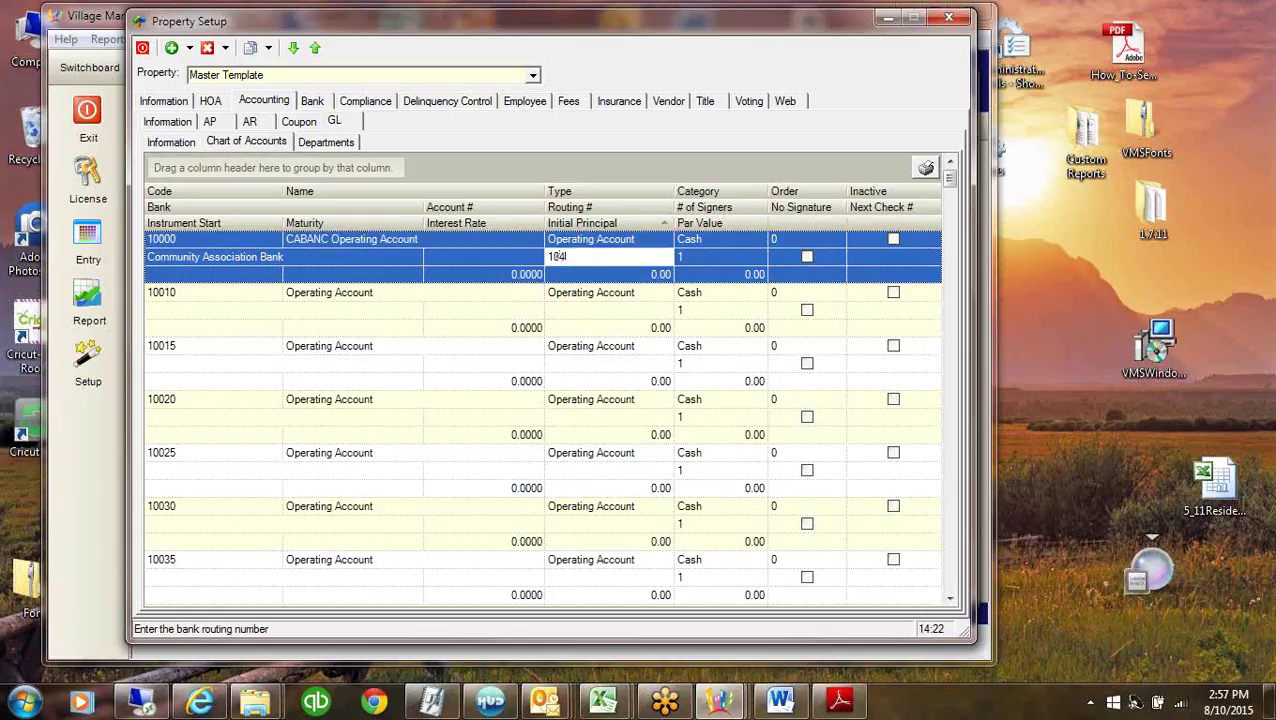
{"action": "type", "text": "104"}
{"action": "left_click", "coordinate": [533, 76]}
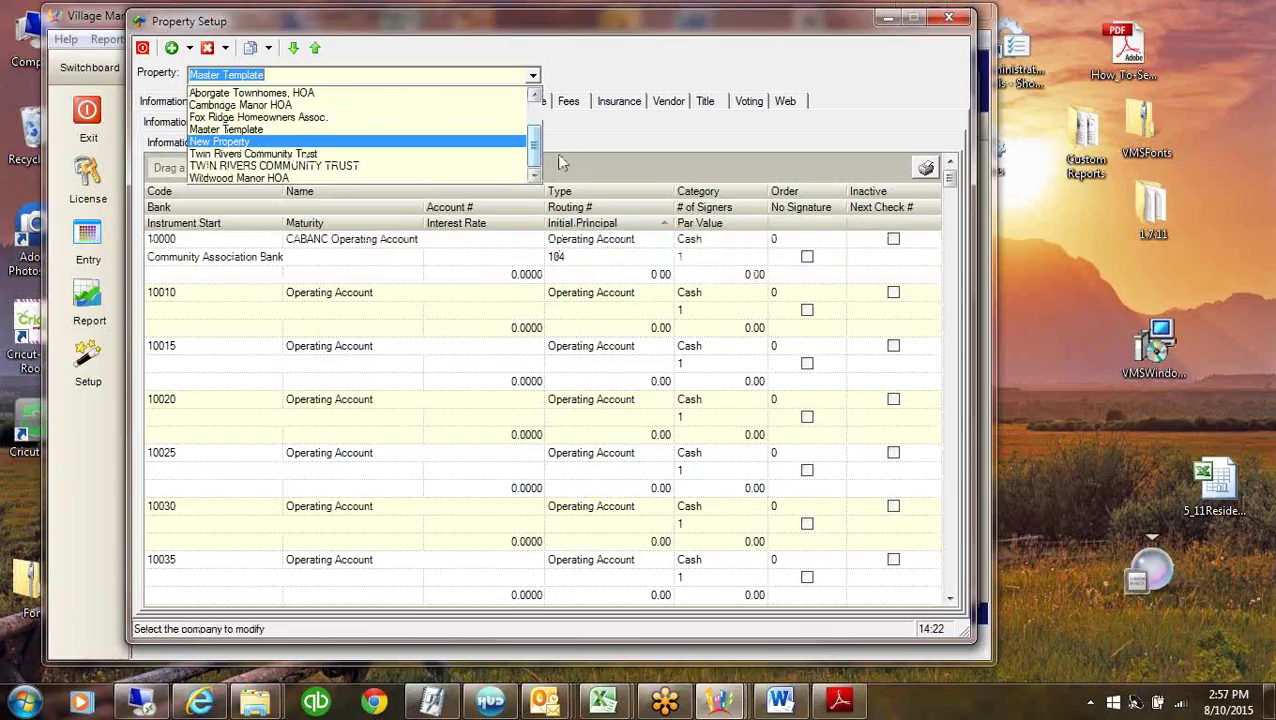
Look up the routing number on Village of Woodlea's first account.
{"action": "left_click_drag", "start_coordinate": [540, 152], "coordinate": [538, 121]}
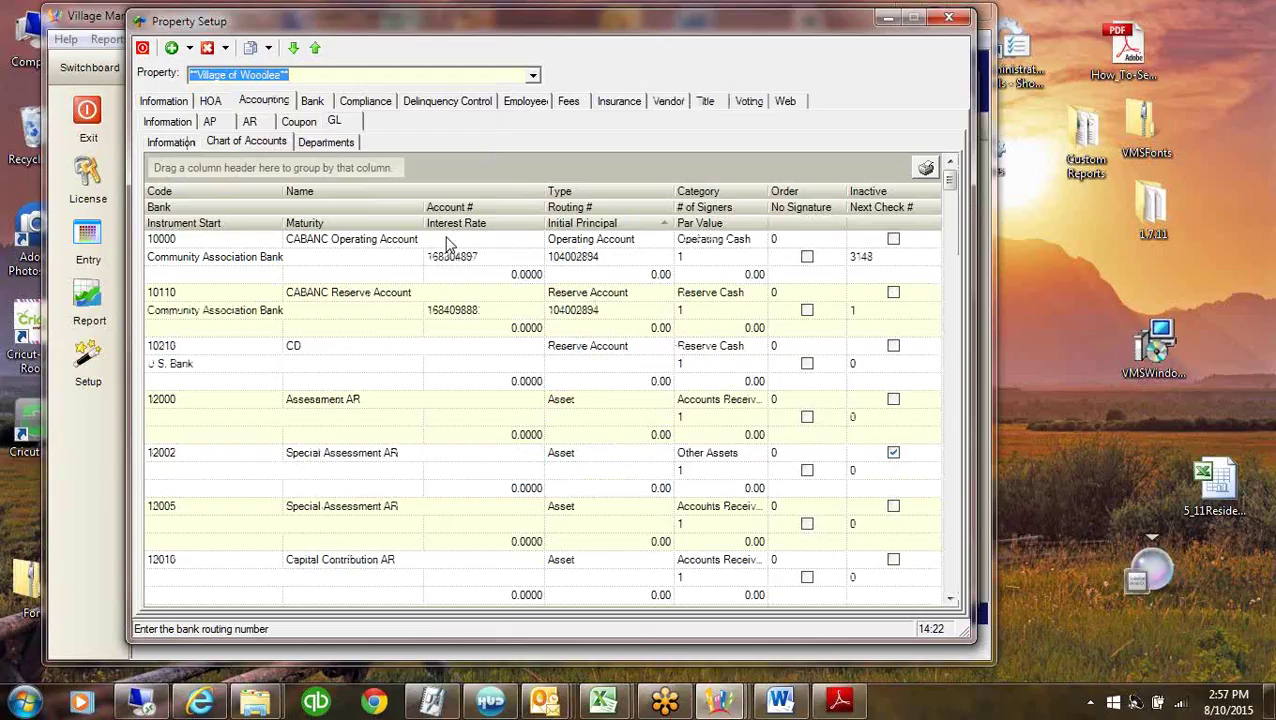
{"action": "left_click", "coordinate": [625, 258]}
{"action": "right_click", "coordinate": [620, 260]}
{"action": "left_click", "coordinate": [666, 320]}
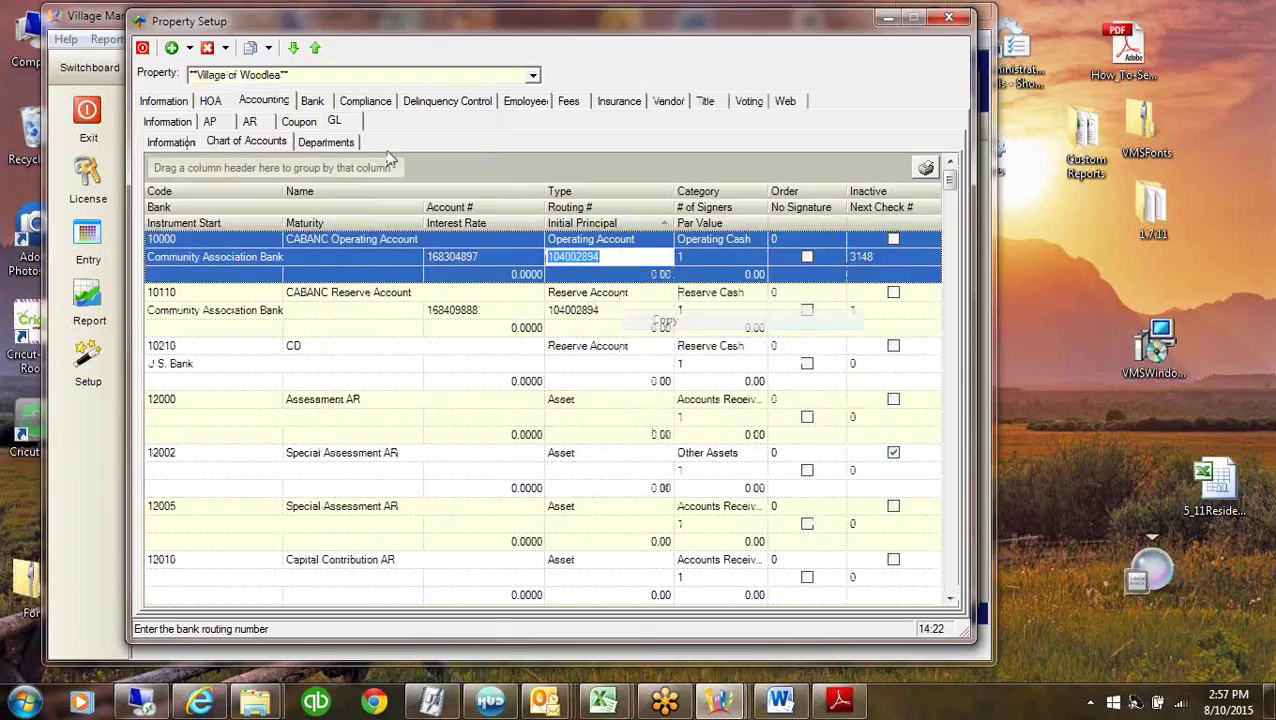
Set Master Template account 10000's routing number to 104002894 and minimize Property Setup.
{"action": "left_click", "coordinate": [532, 75]}
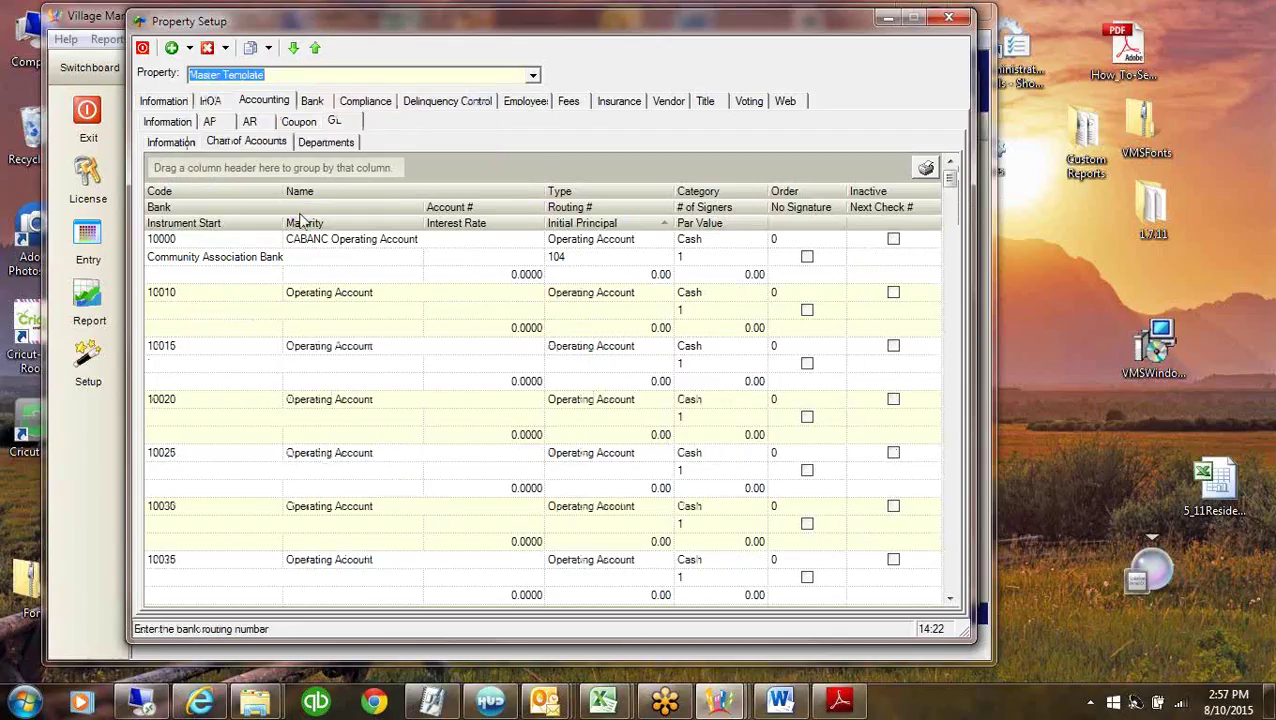
{"action": "left_click", "coordinate": [560, 258]}
{"action": "left_click", "coordinate": [562, 257]}
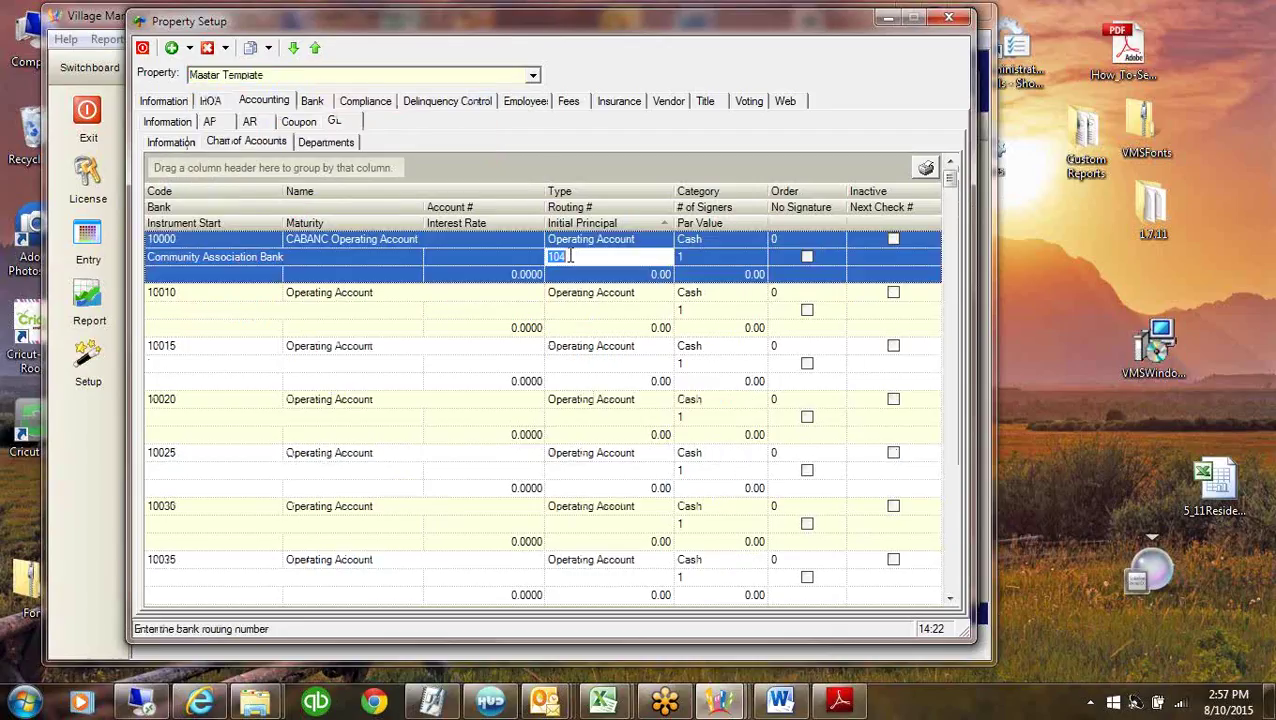
{"action": "type", "text": "104002894"}
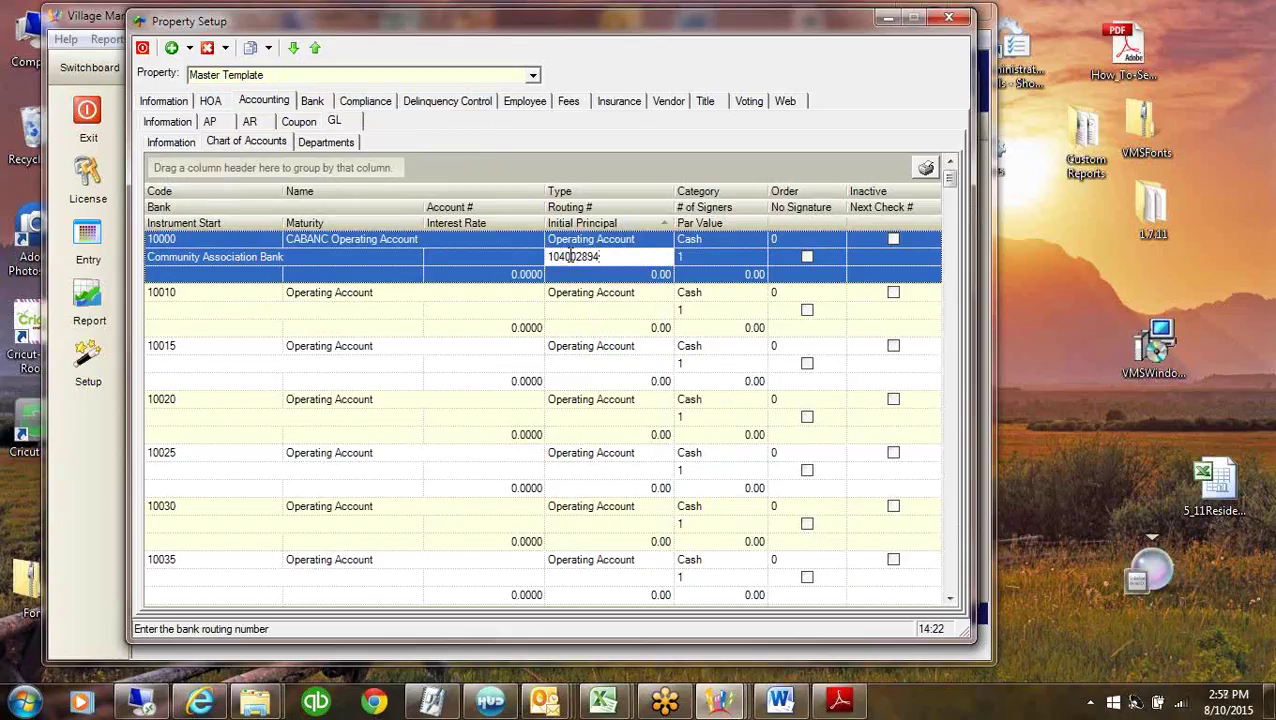
{"action": "key", "text": "Tab"}
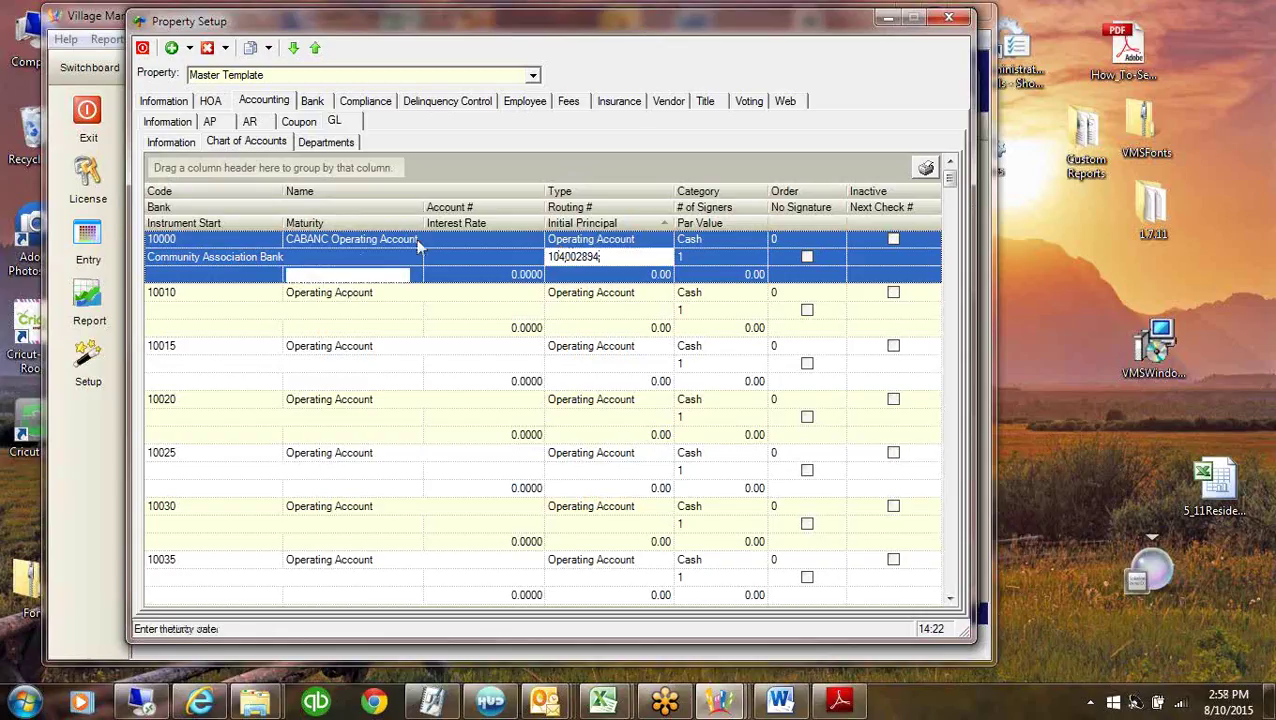
{"action": "left_click", "coordinate": [885, 18]}
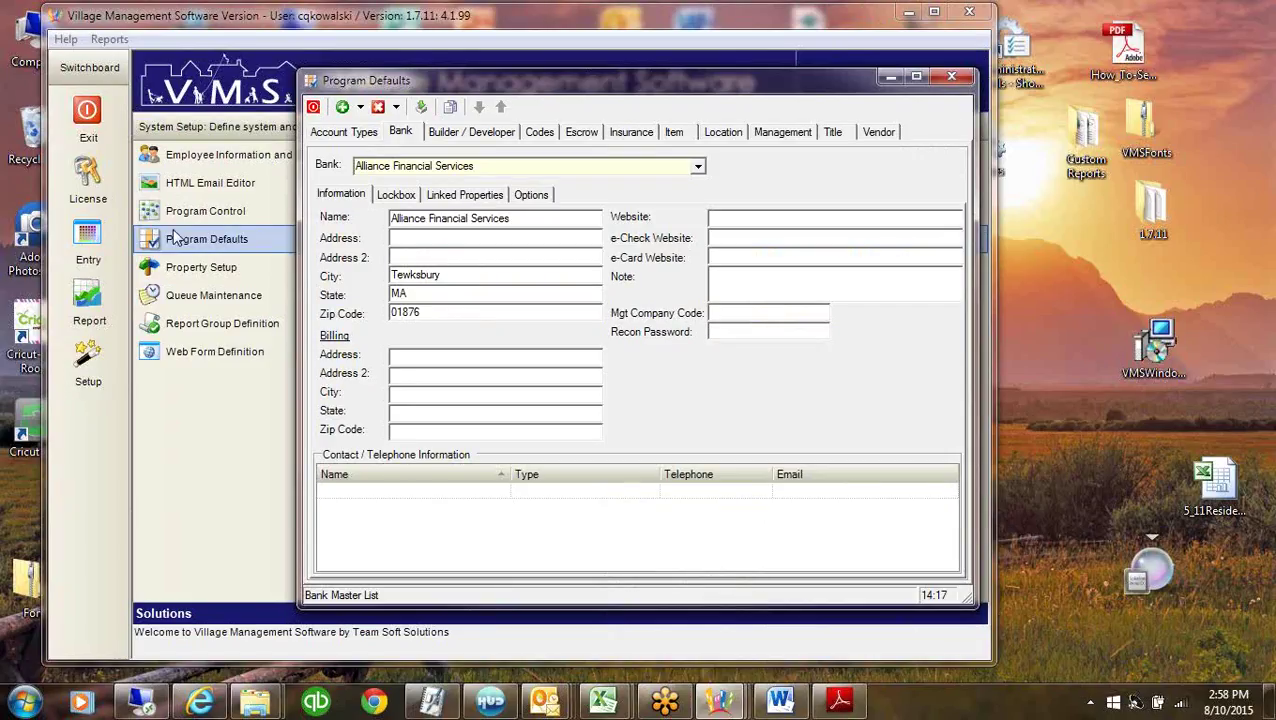
Add a *New Bank* record on the Program Defaults Bank page, then close Program Defaults.
{"action": "left_click", "coordinate": [403, 132]}
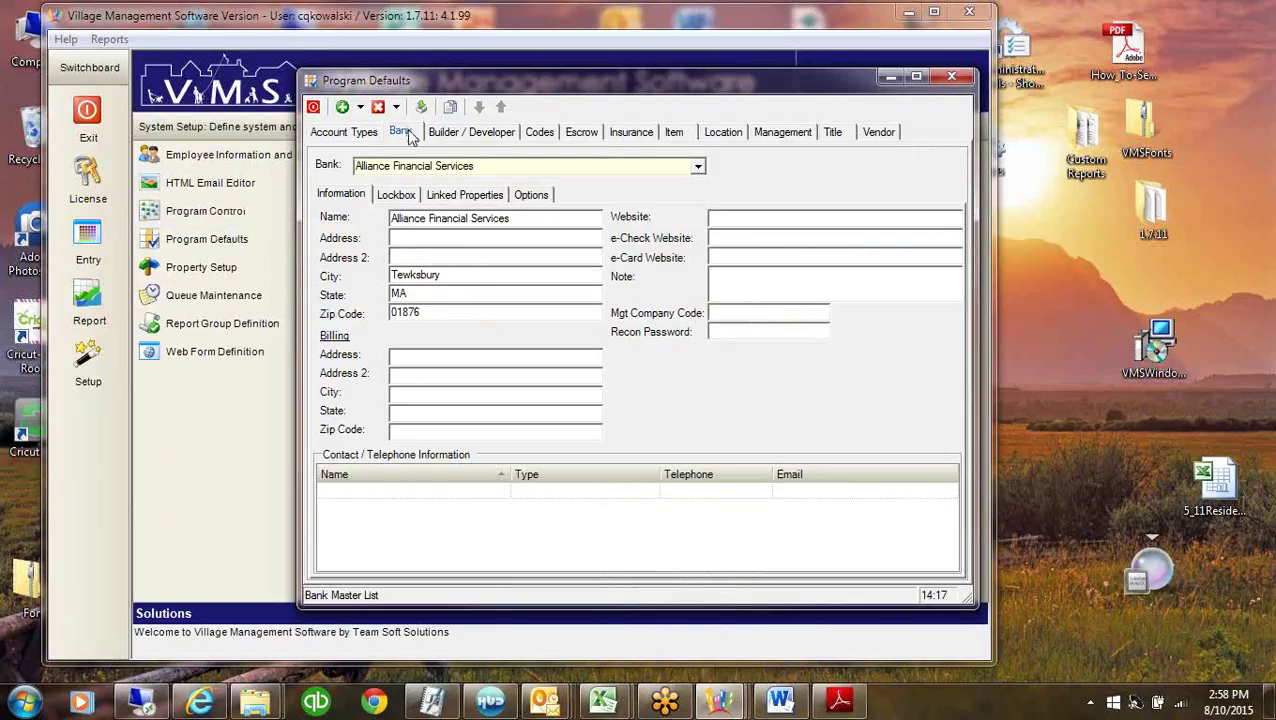
{"action": "left_click", "coordinate": [357, 133]}
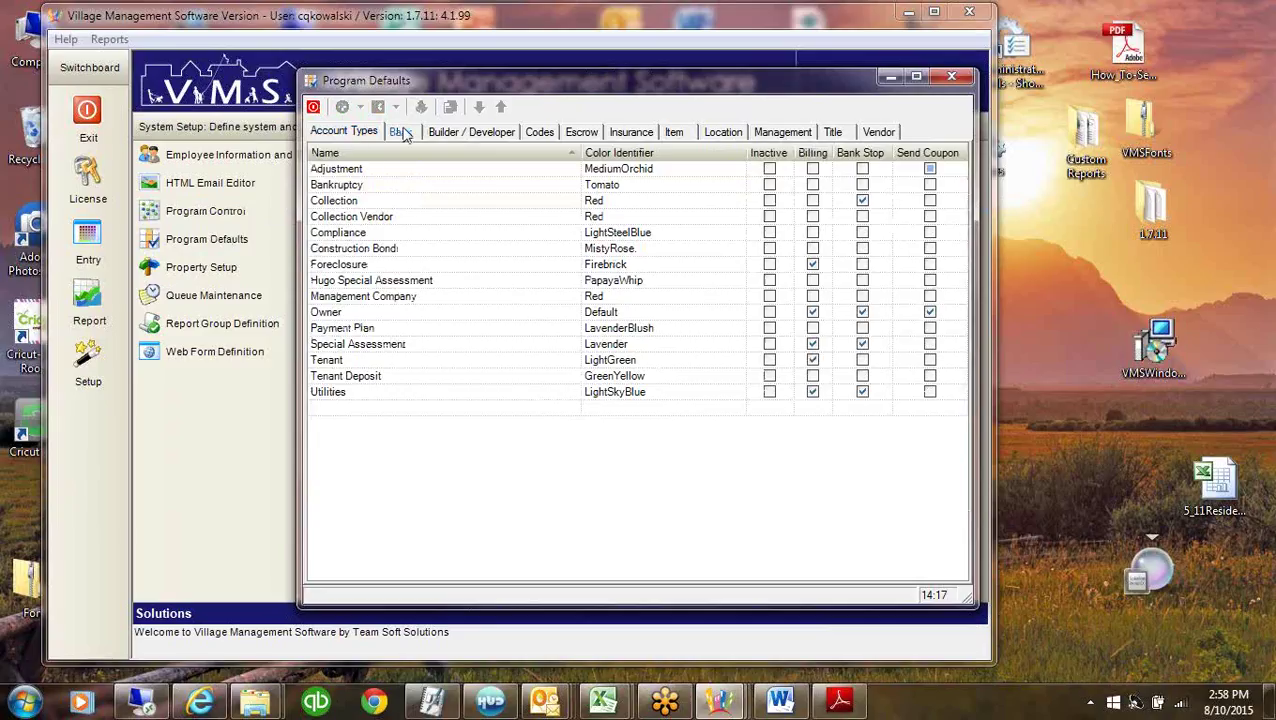
{"action": "left_click", "coordinate": [401, 133]}
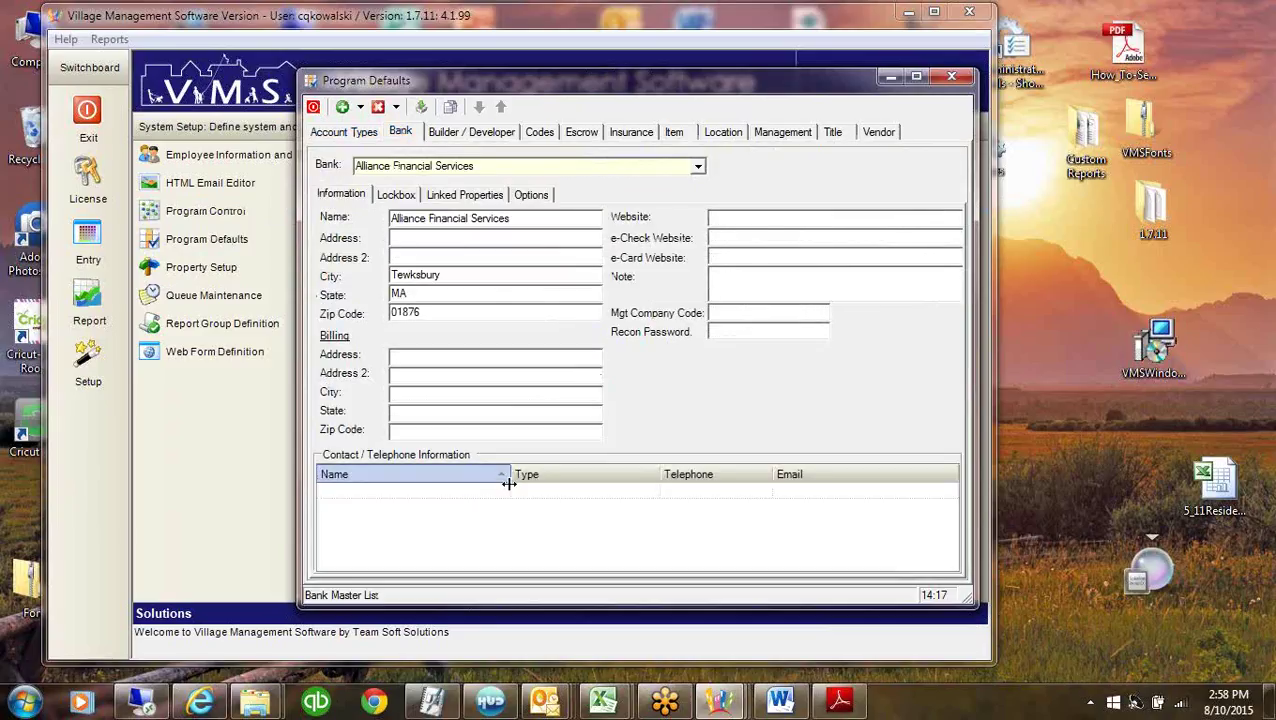
{"action": "left_click", "coordinate": [361, 107]}
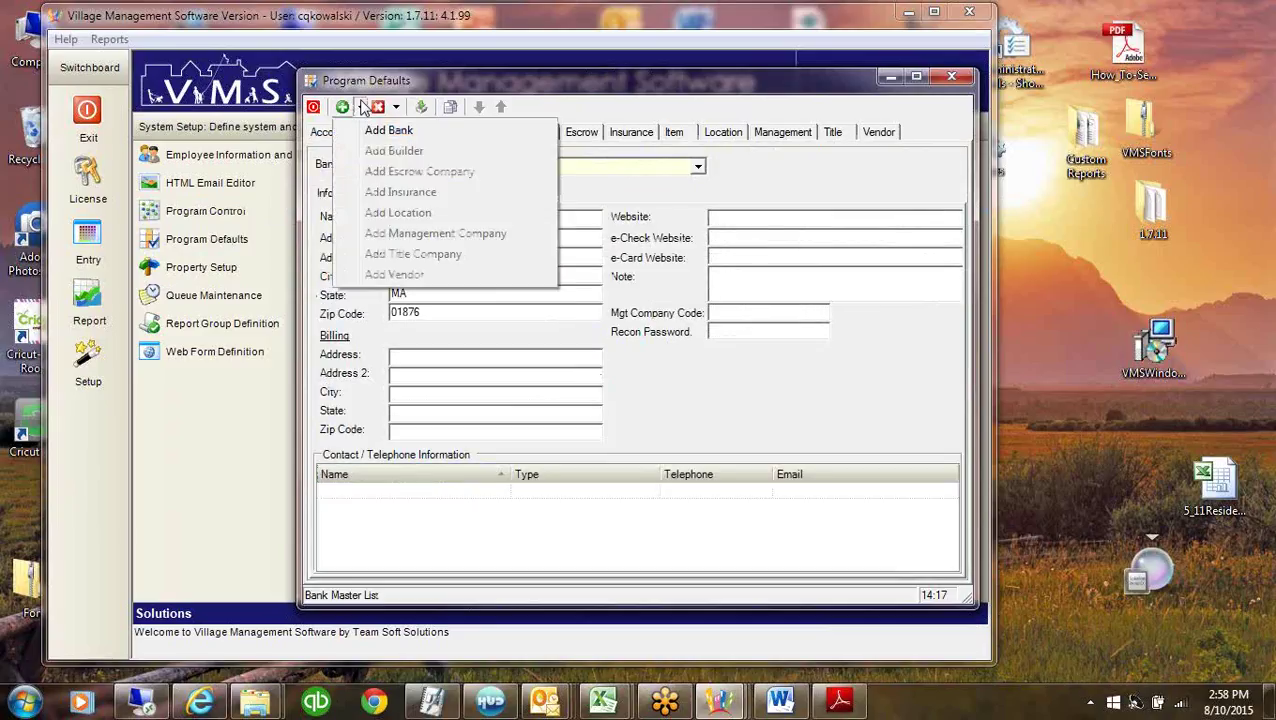
{"action": "left_click", "coordinate": [537, 512]}
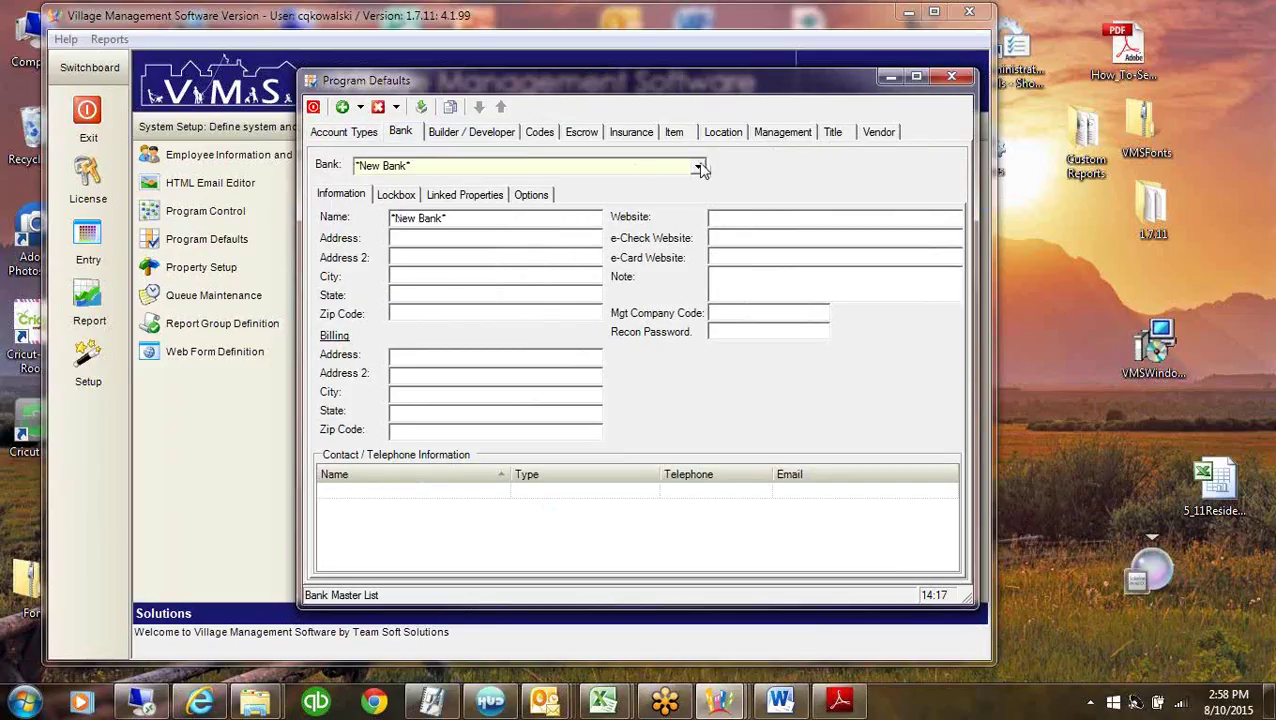
{"action": "left_click", "coordinate": [697, 166]}
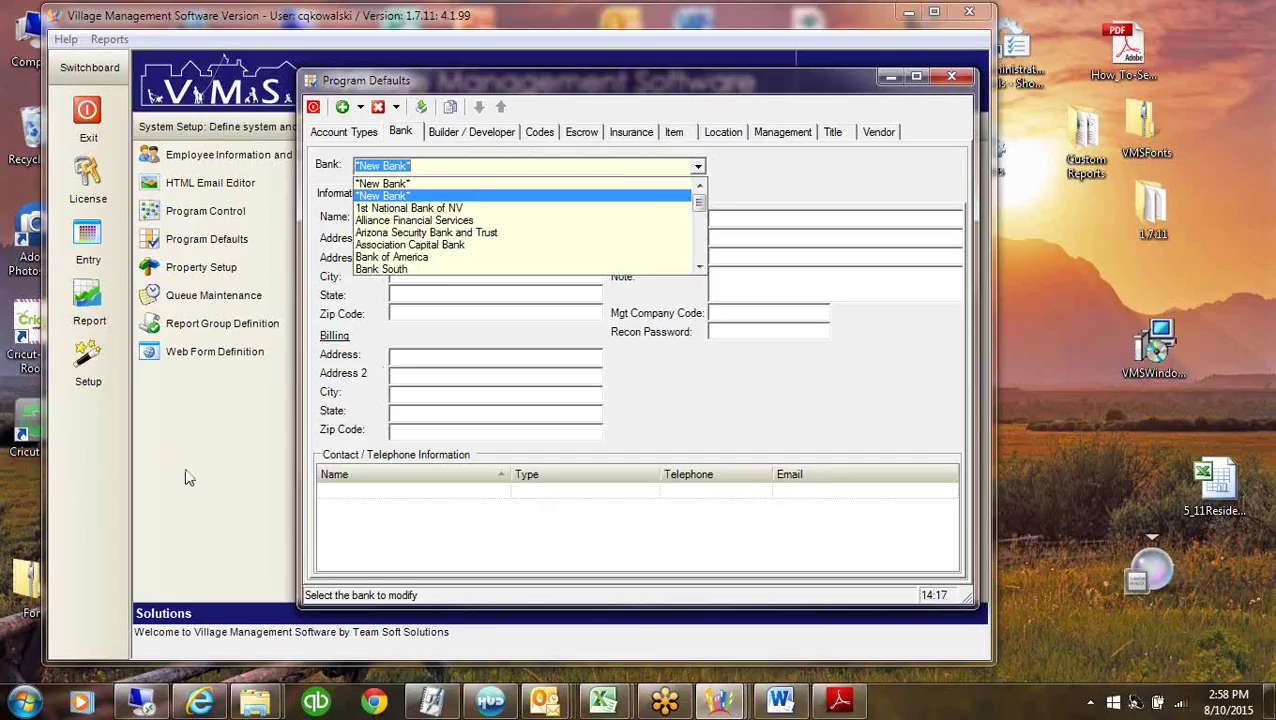
{"action": "left_click", "coordinate": [498, 397]}
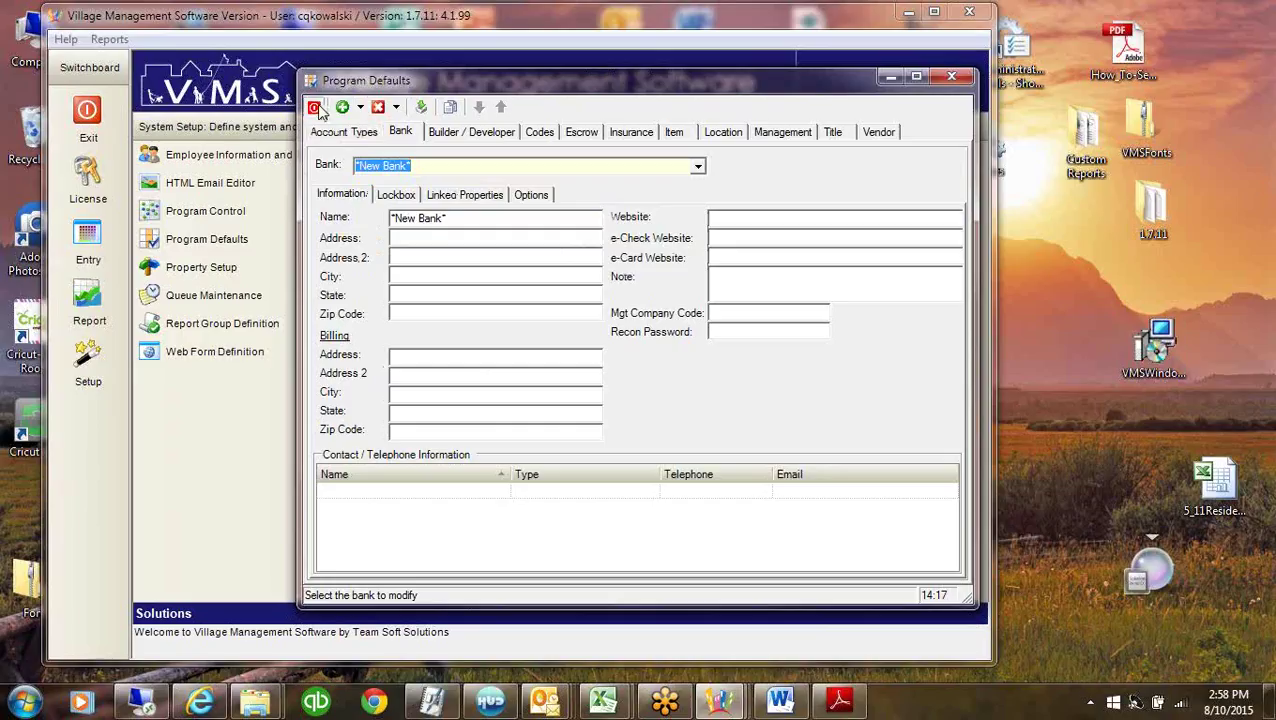
{"action": "left_click", "coordinate": [316, 110]}
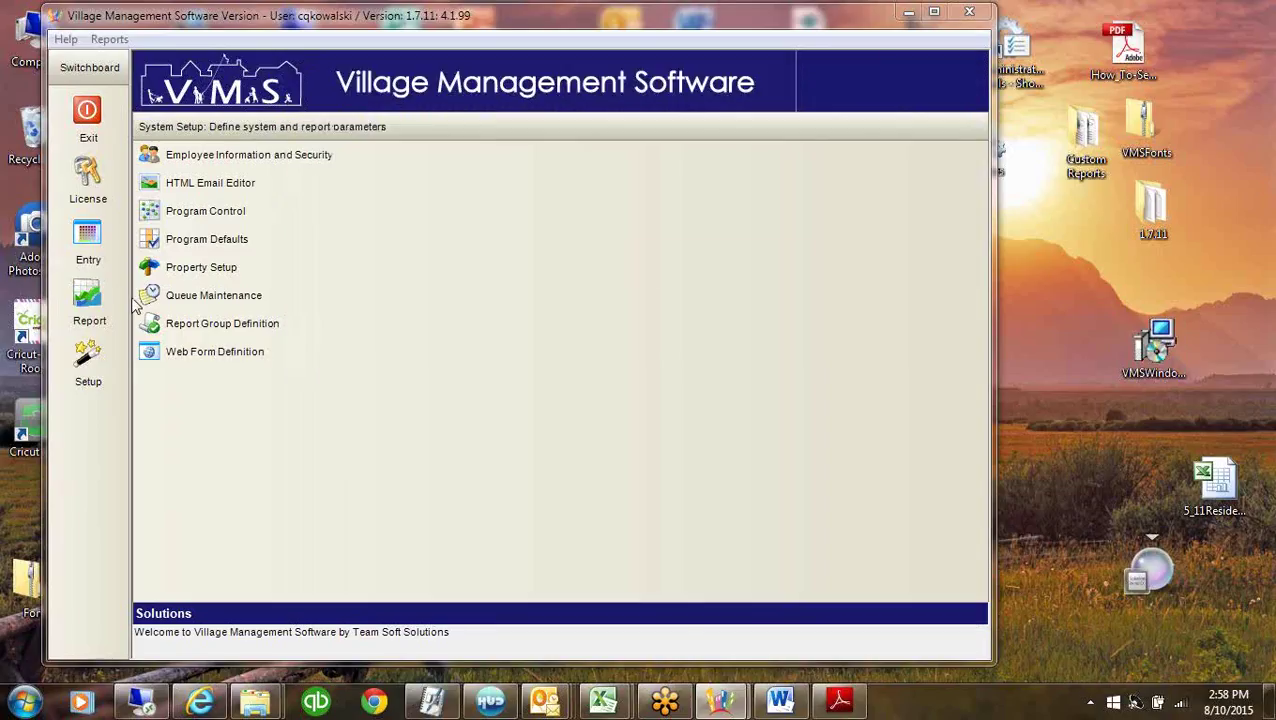
Reopen Master Template's Property Setup and browse the bank picker without linking another bank.
{"action": "left_click", "coordinate": [200, 278]}
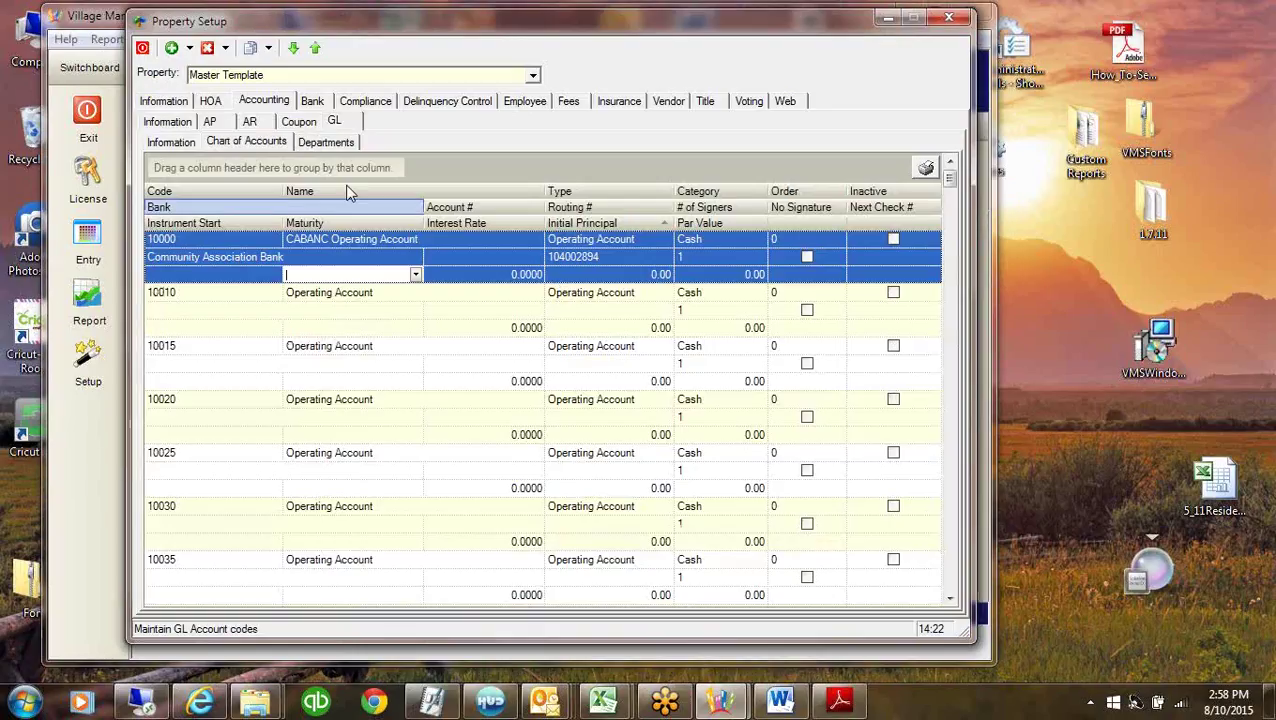
{"action": "left_click", "coordinate": [312, 103]}
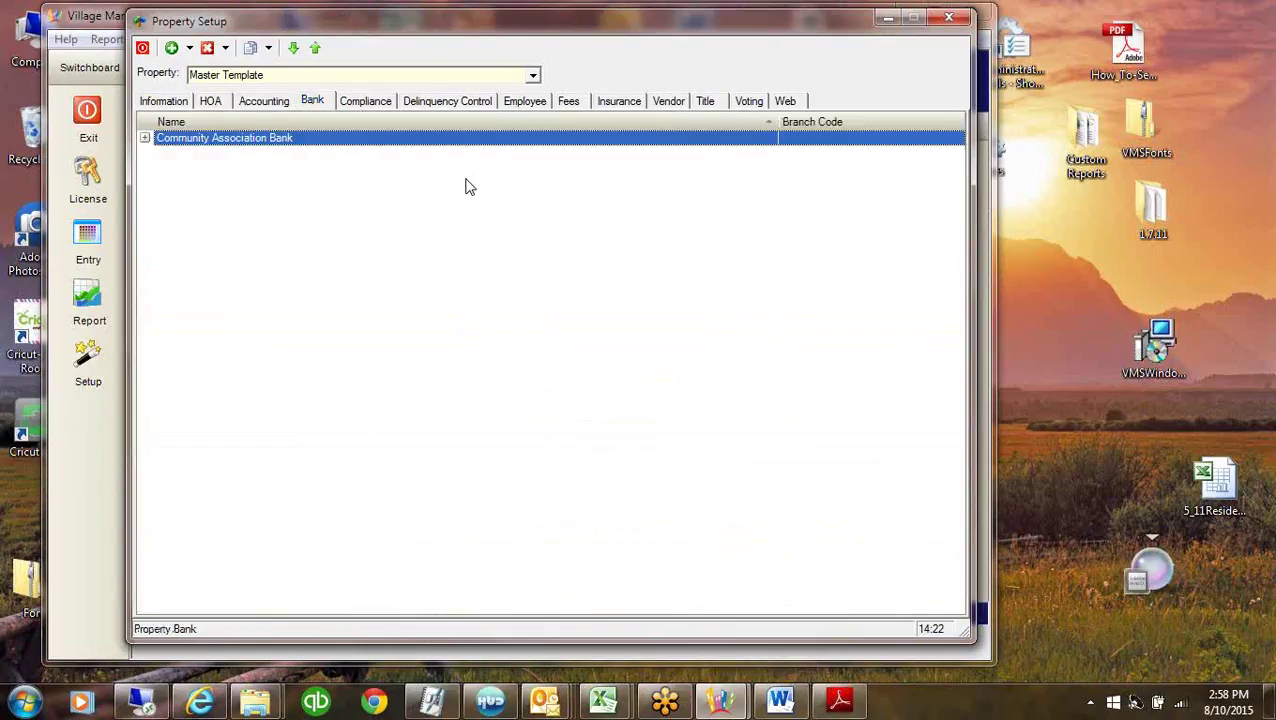
{"action": "right_click", "coordinate": [533, 196]}
{"action": "left_click", "coordinate": [585, 208]}
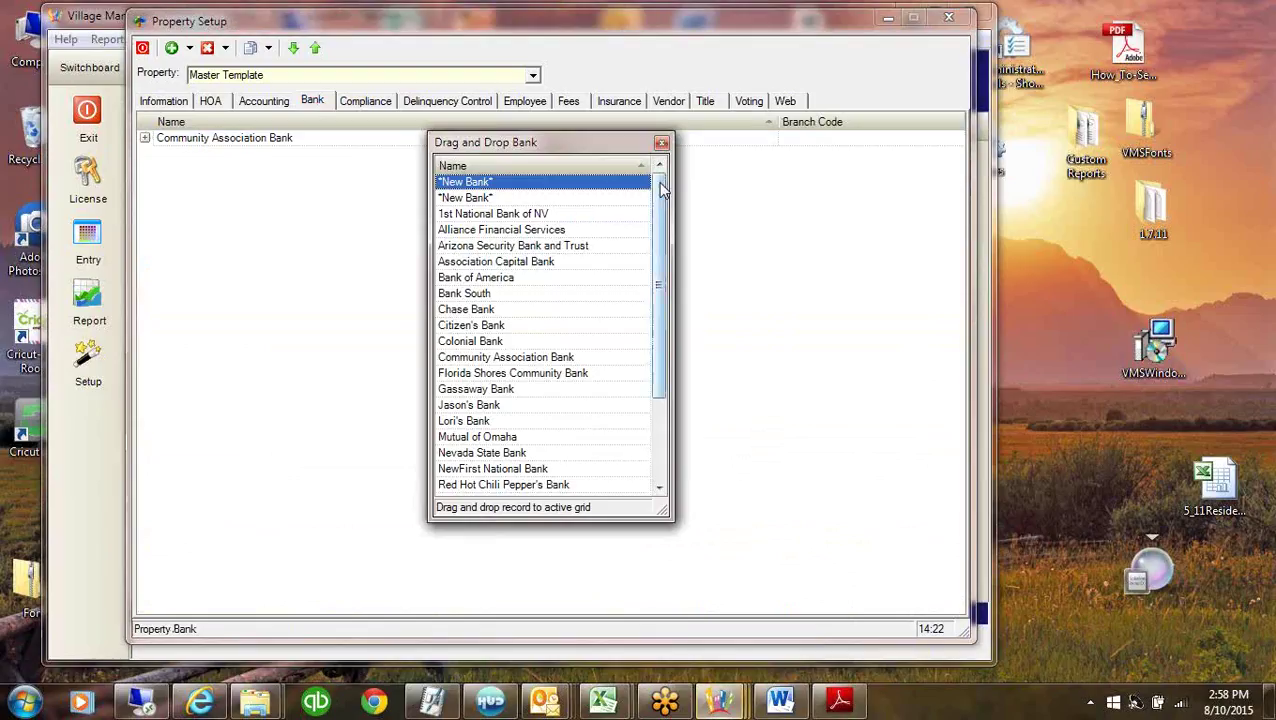
{"action": "left_click_drag", "start_coordinate": [659, 188], "coordinate": [662, 270]}
{"action": "scroll", "coordinate": [670, 210], "scroll_direction": "up", "scroll_amount": 3}
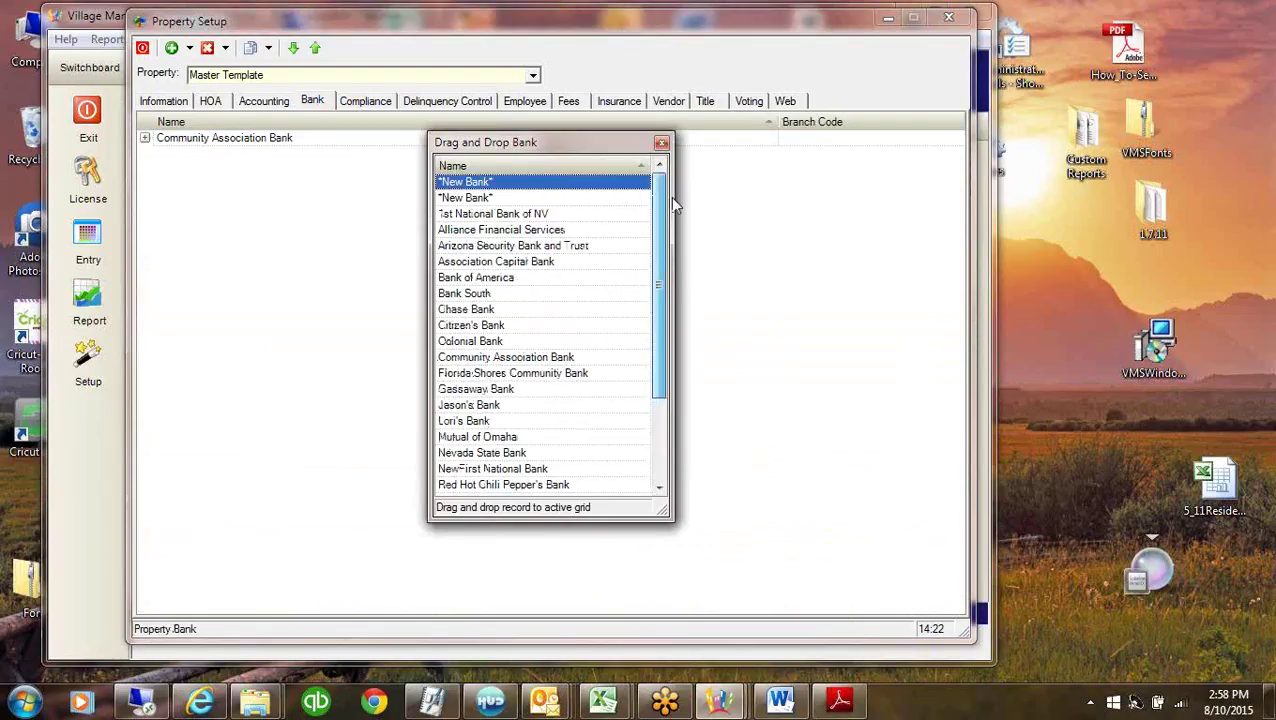
{"action": "scroll", "coordinate": [666, 300], "scroll_direction": "down", "scroll_amount": 3}
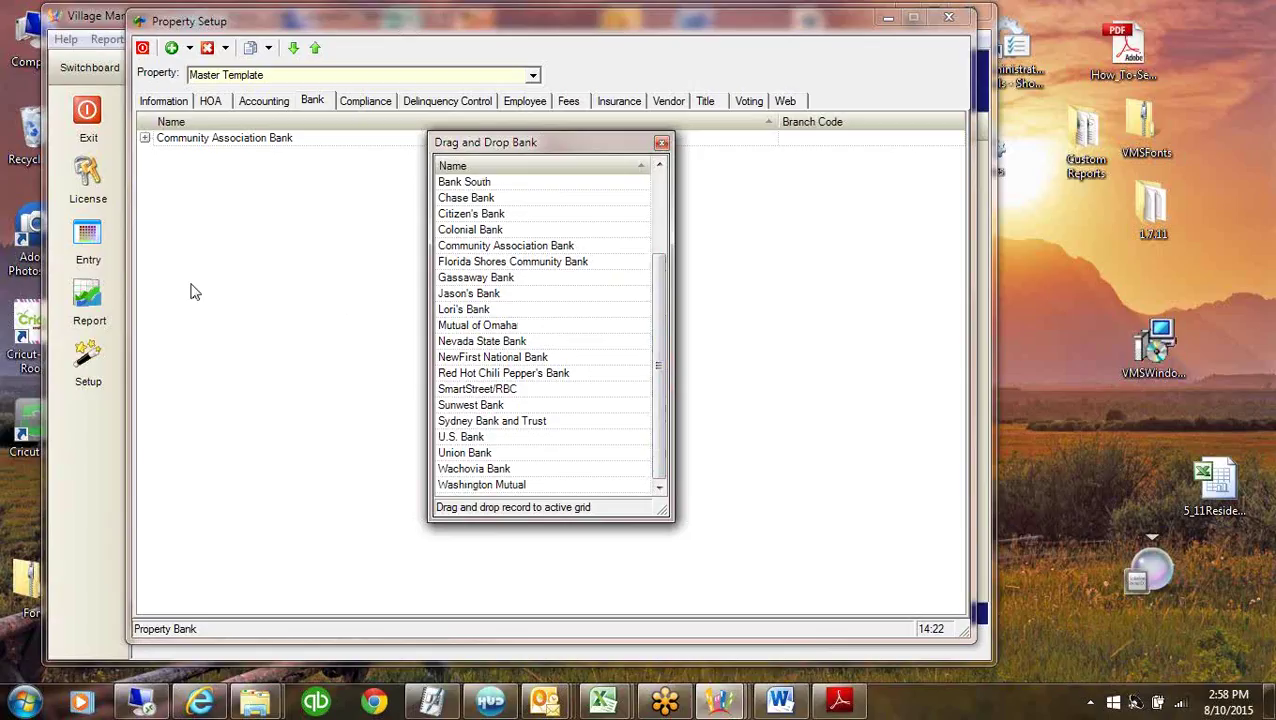
{"action": "left_click", "coordinate": [661, 142]}
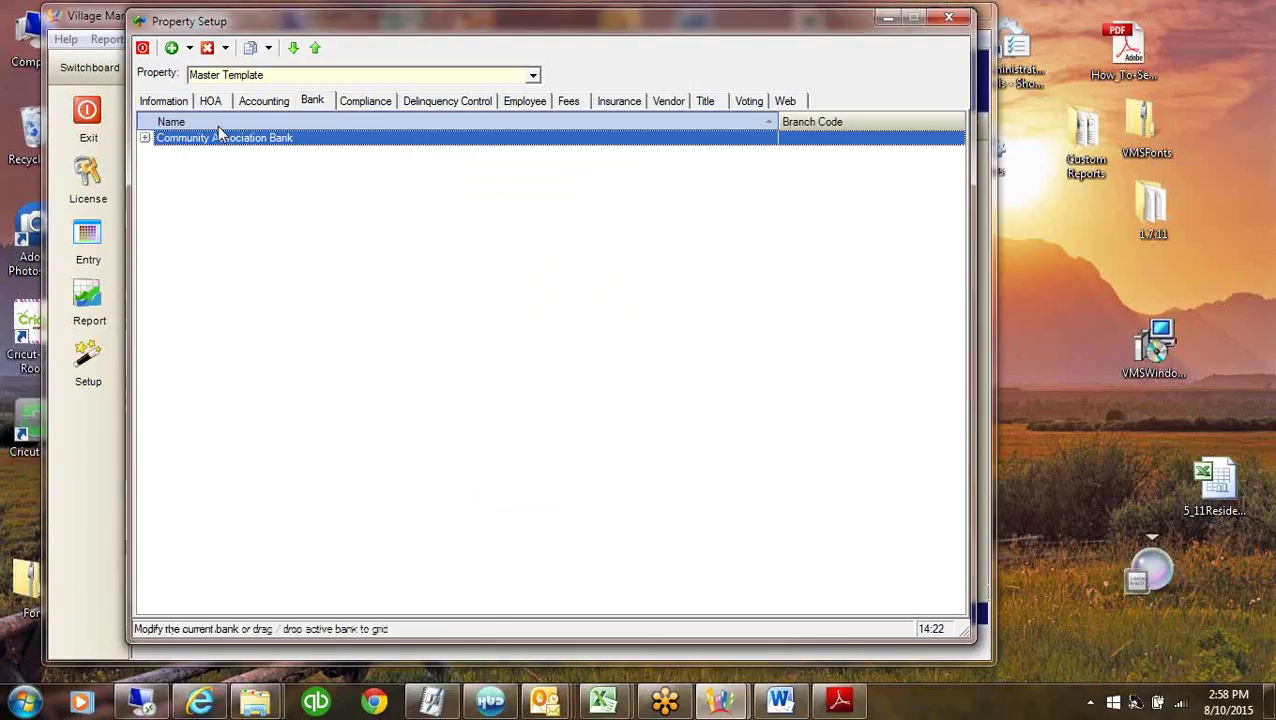
{"action": "left_click", "coordinate": [273, 104]}
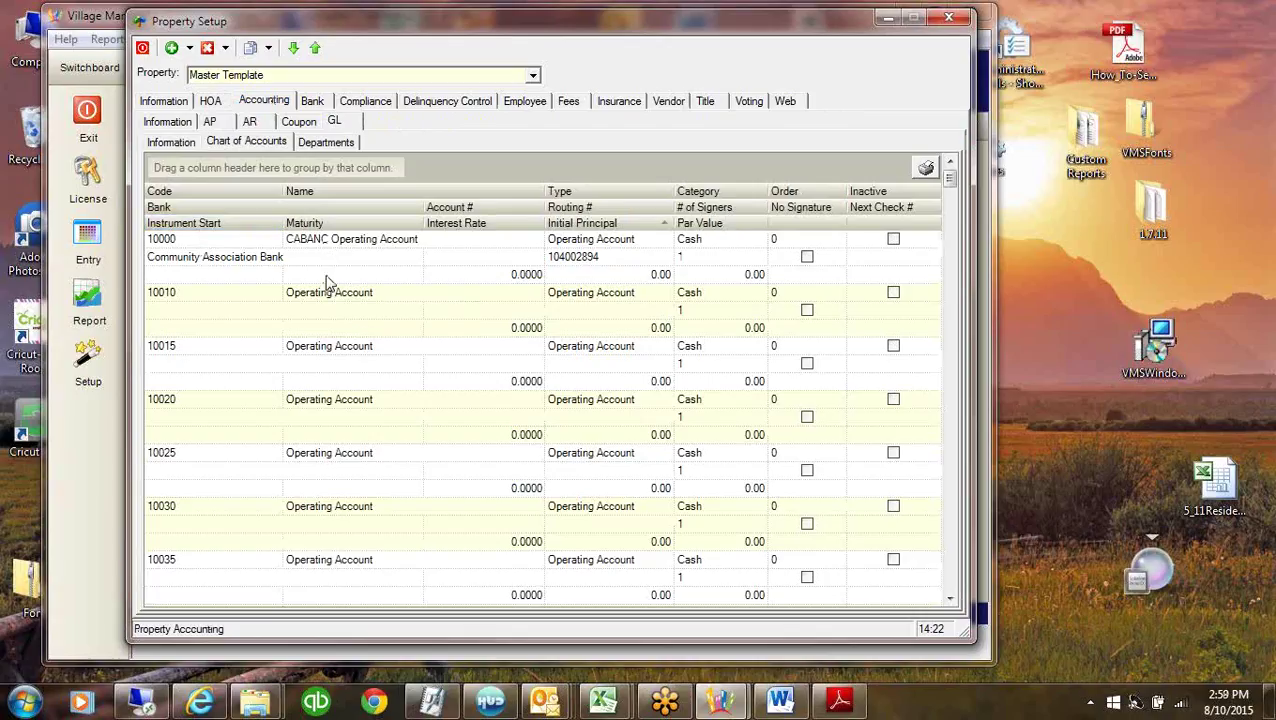
{"action": "left_click", "coordinate": [617, 257]}
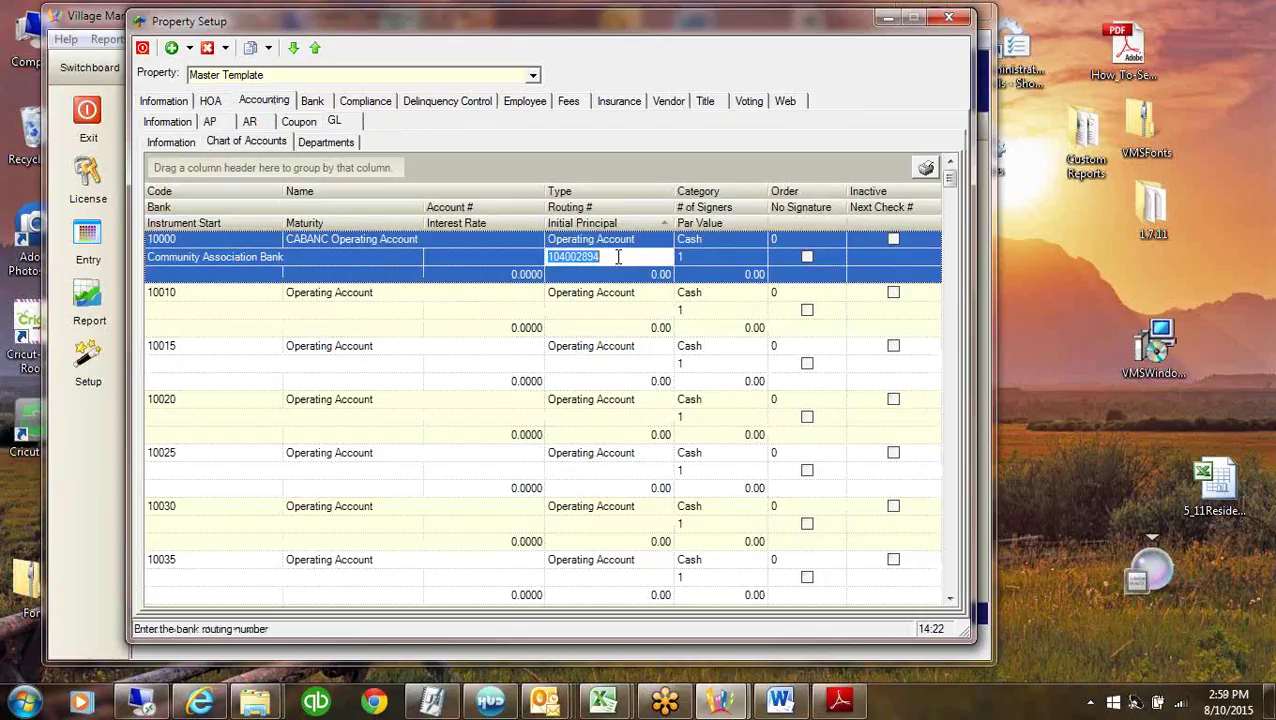
{"action": "left_click", "coordinate": [484, 257]}
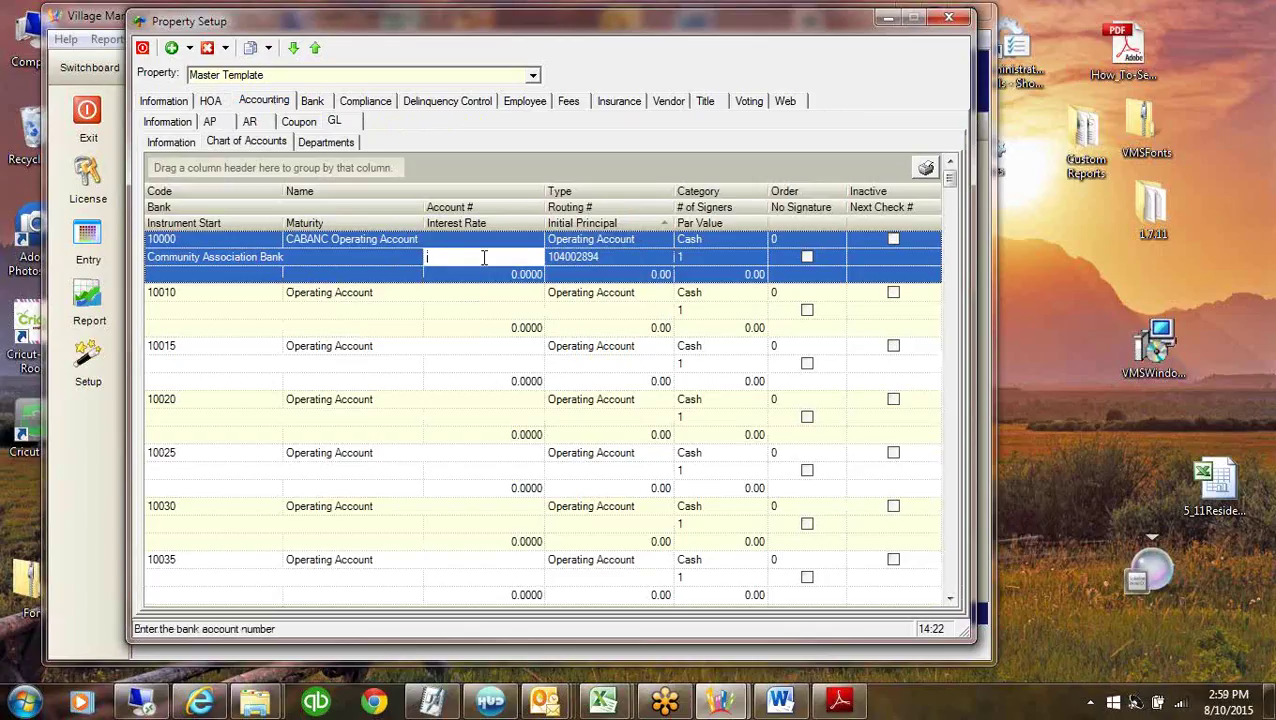
{"action": "left_click", "coordinate": [619, 257]}
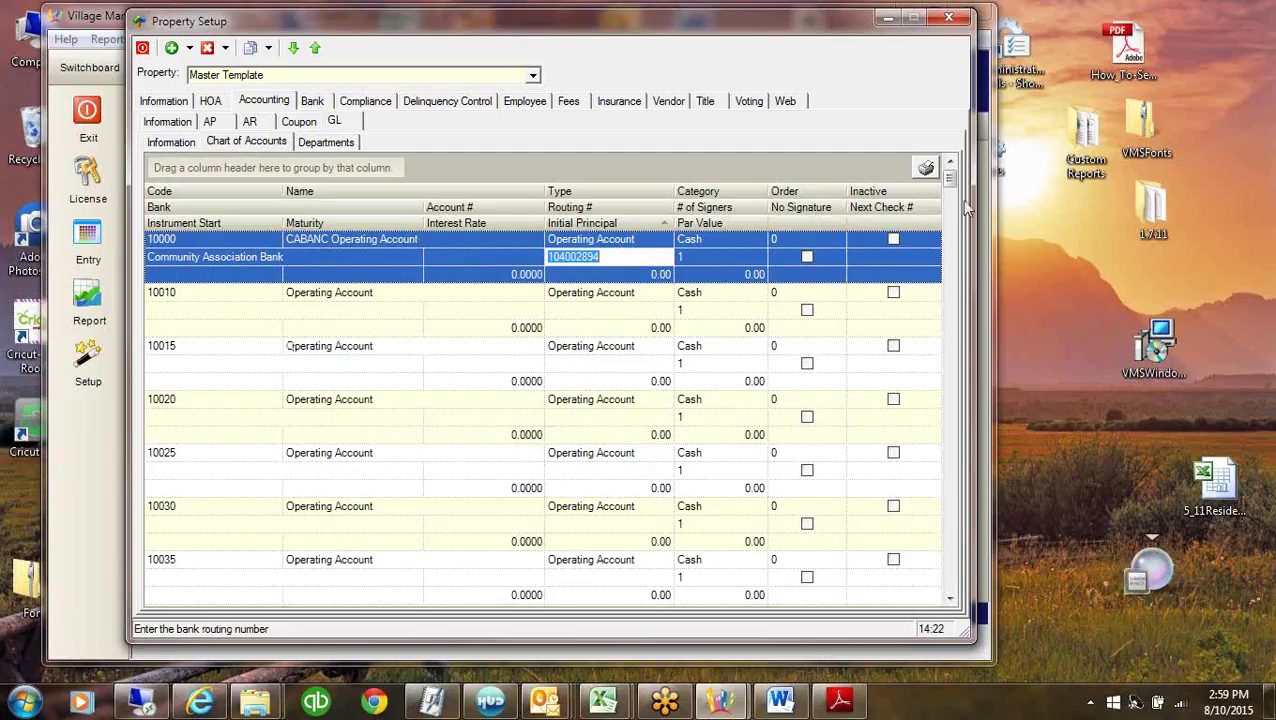
{"action": "scroll", "coordinate": [950, 585], "scroll_direction": "down", "scroll_amount": 10}
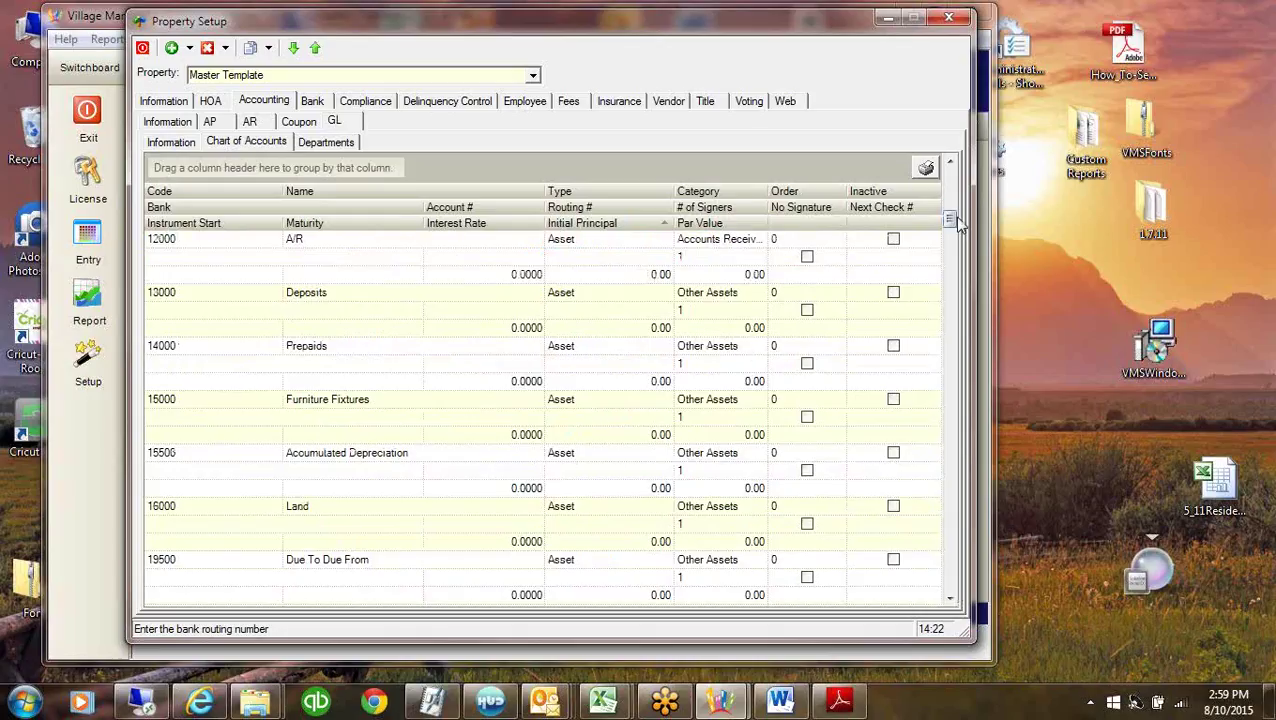
{"action": "scroll", "coordinate": [955, 222], "scroll_direction": "up", "scroll_amount": 1}
{"action": "left_click_drag", "start_coordinate": [950, 218], "coordinate": [942, 167]}
{"action": "scroll", "coordinate": [906, 421], "scroll_direction": "down", "scroll_amount": 1}
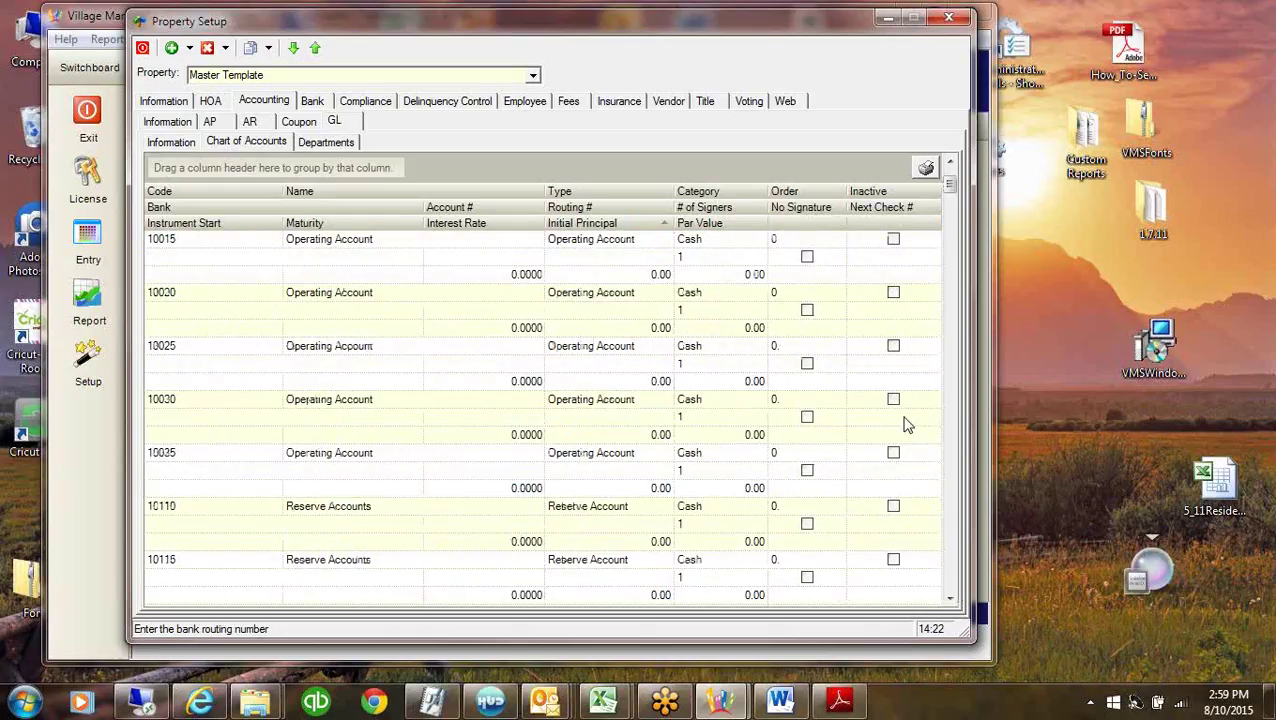
{"action": "left_click", "coordinate": [323, 146]}
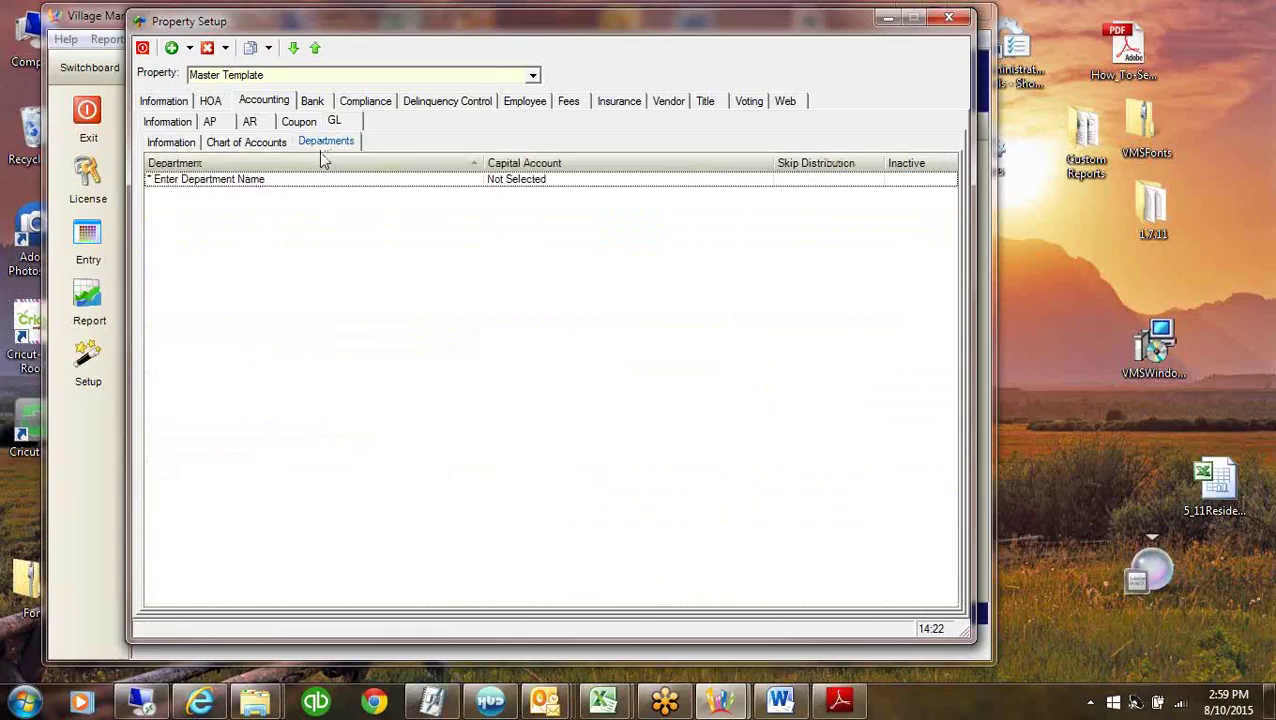
Add an Operating department with Skip Distribution cleared and capital account left Not Selected.
{"action": "left_click", "coordinate": [276, 180]}
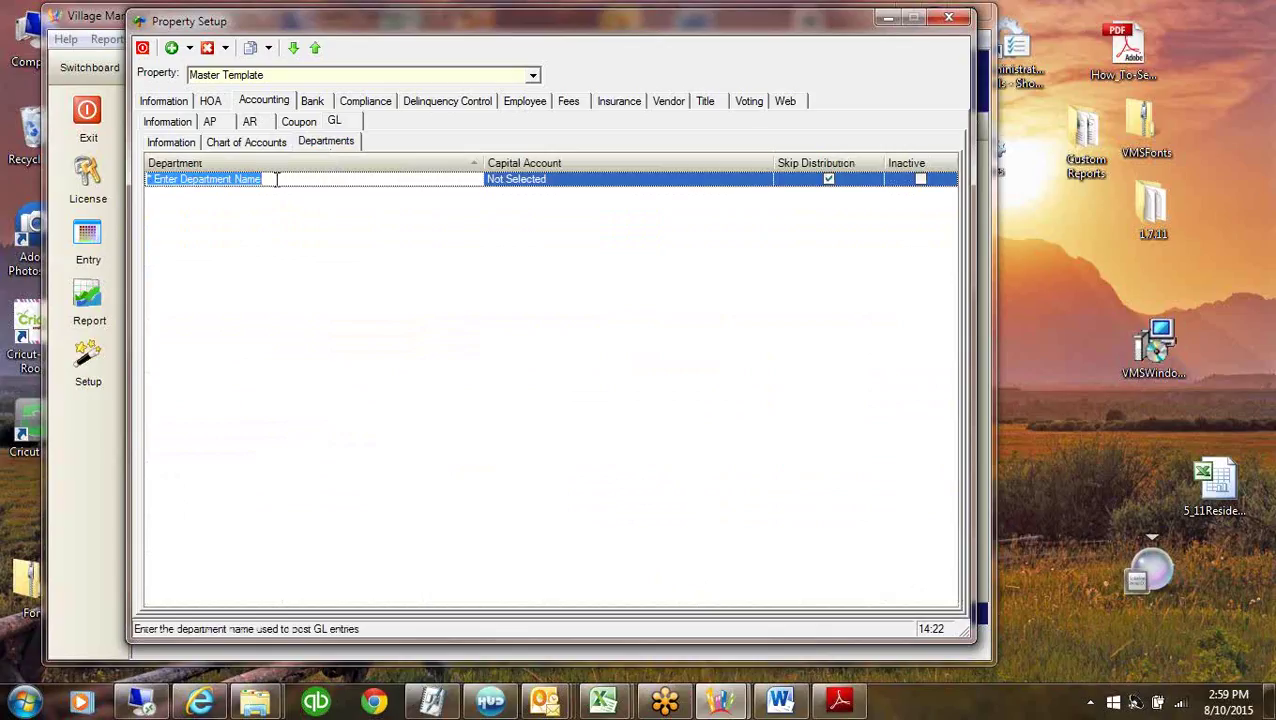
{"action": "type", "text": "Opera"}
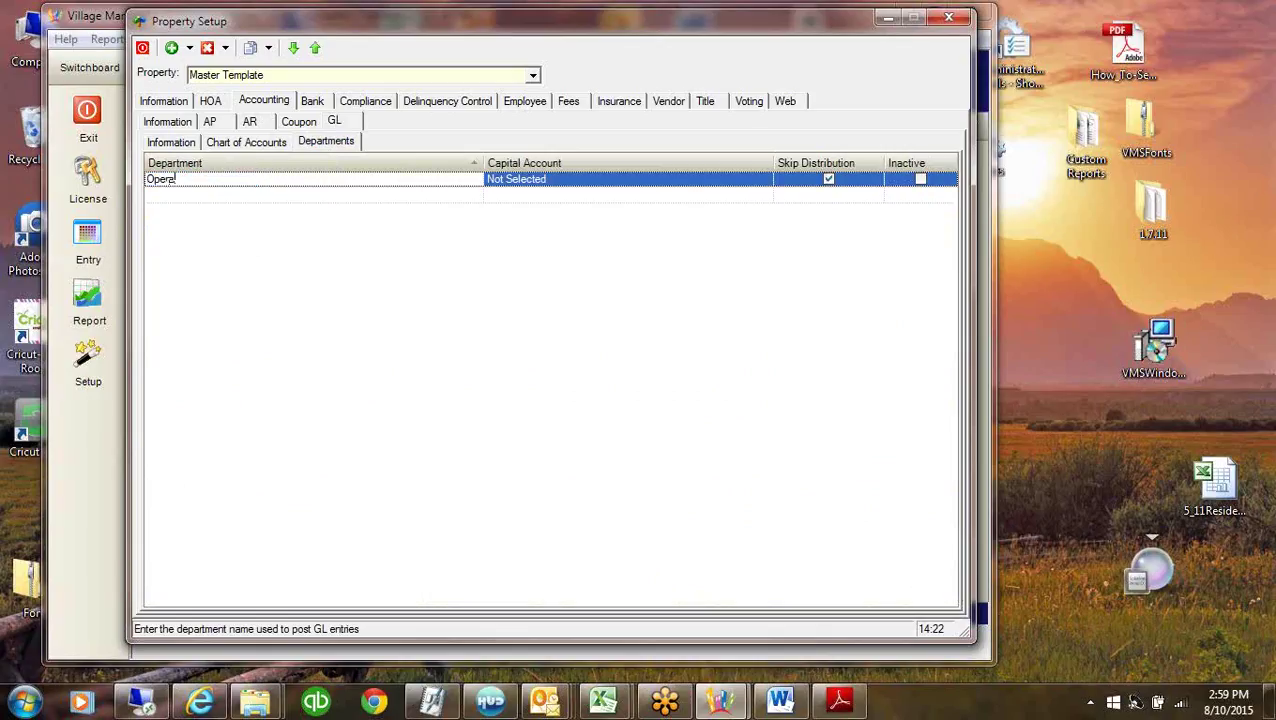
{"action": "type", "text": "ting"}
{"action": "key", "text": "Tab"}
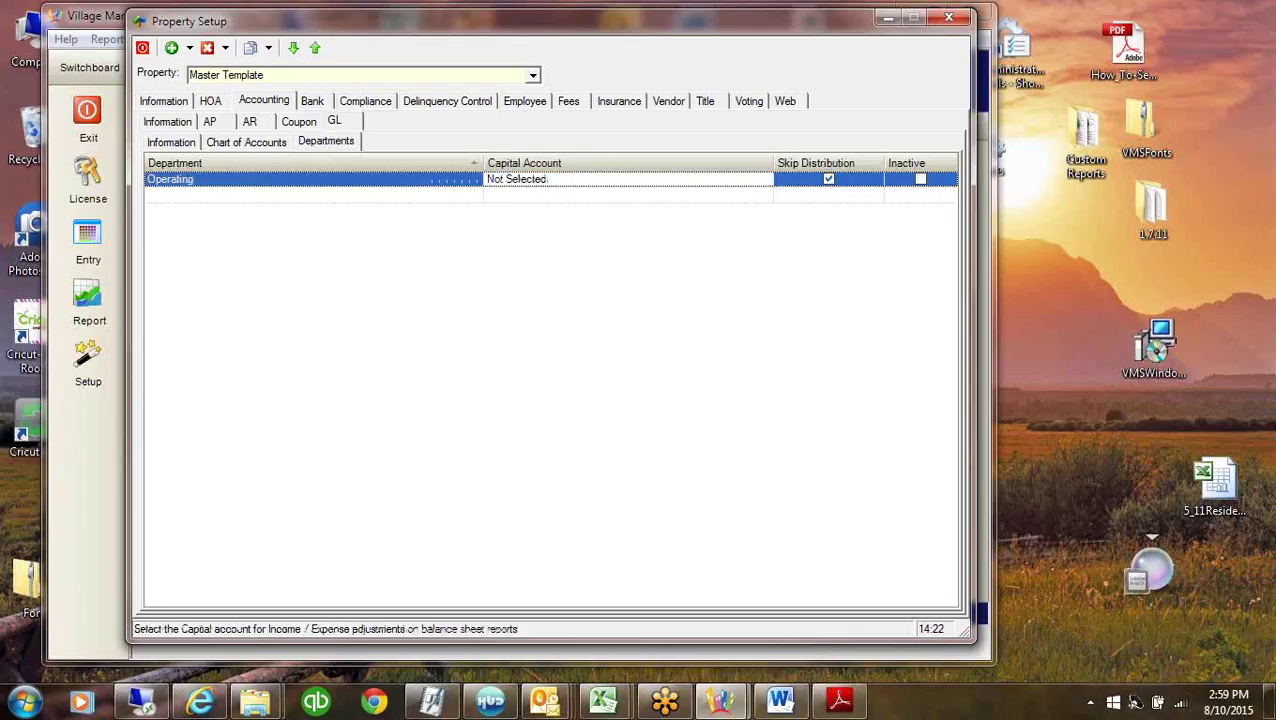
{"action": "left_click", "coordinate": [828, 180]}
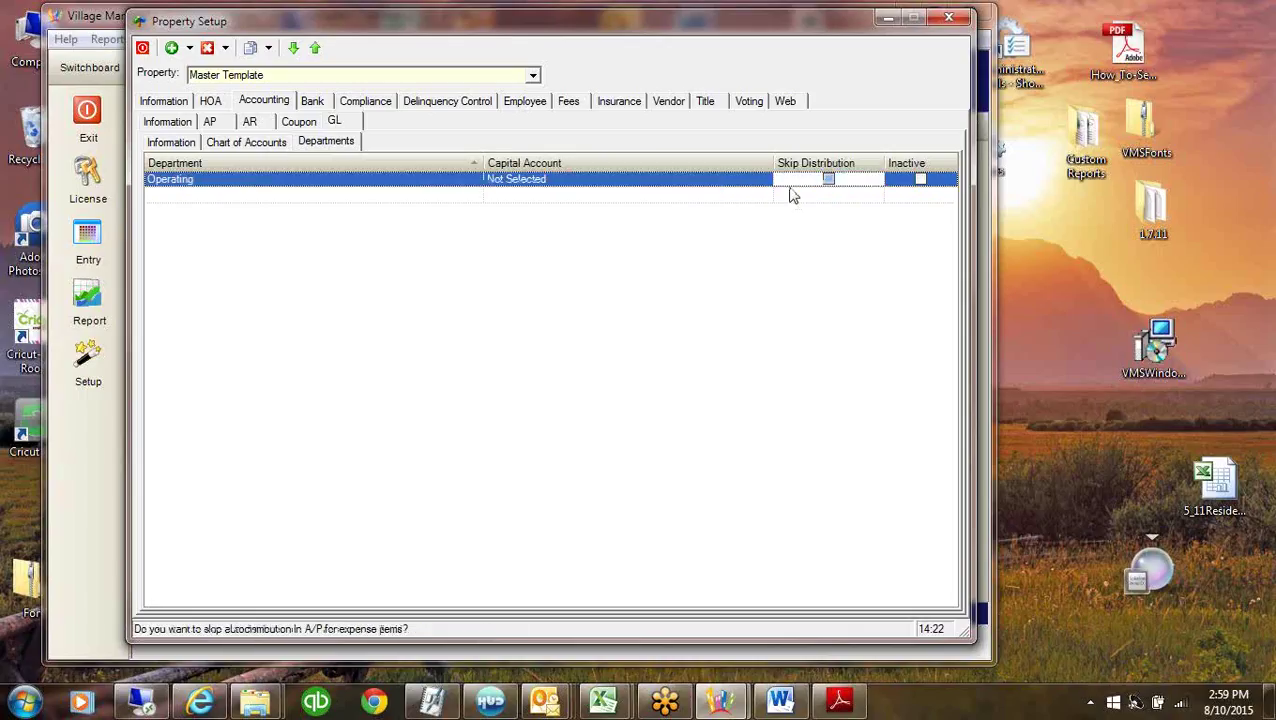
{"action": "left_click", "coordinate": [516, 181]}
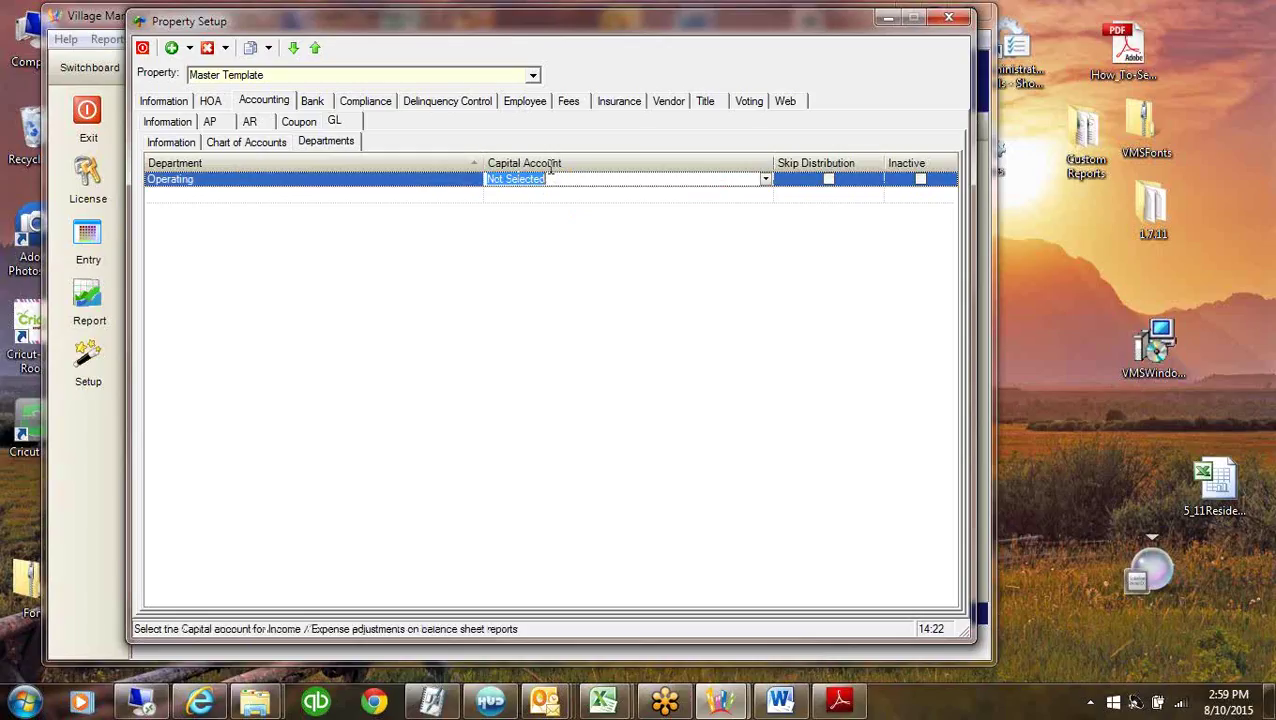
{"action": "left_click", "coordinate": [766, 180]}
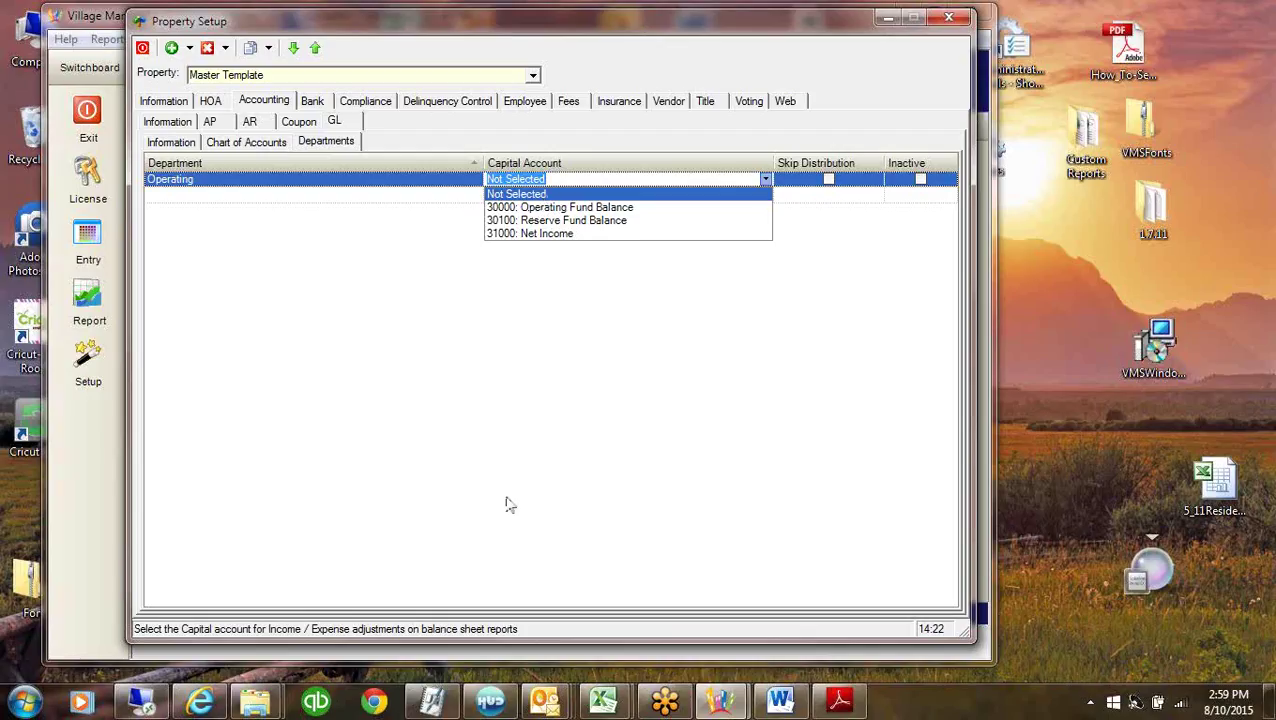
{"action": "left_click", "coordinate": [578, 179]}
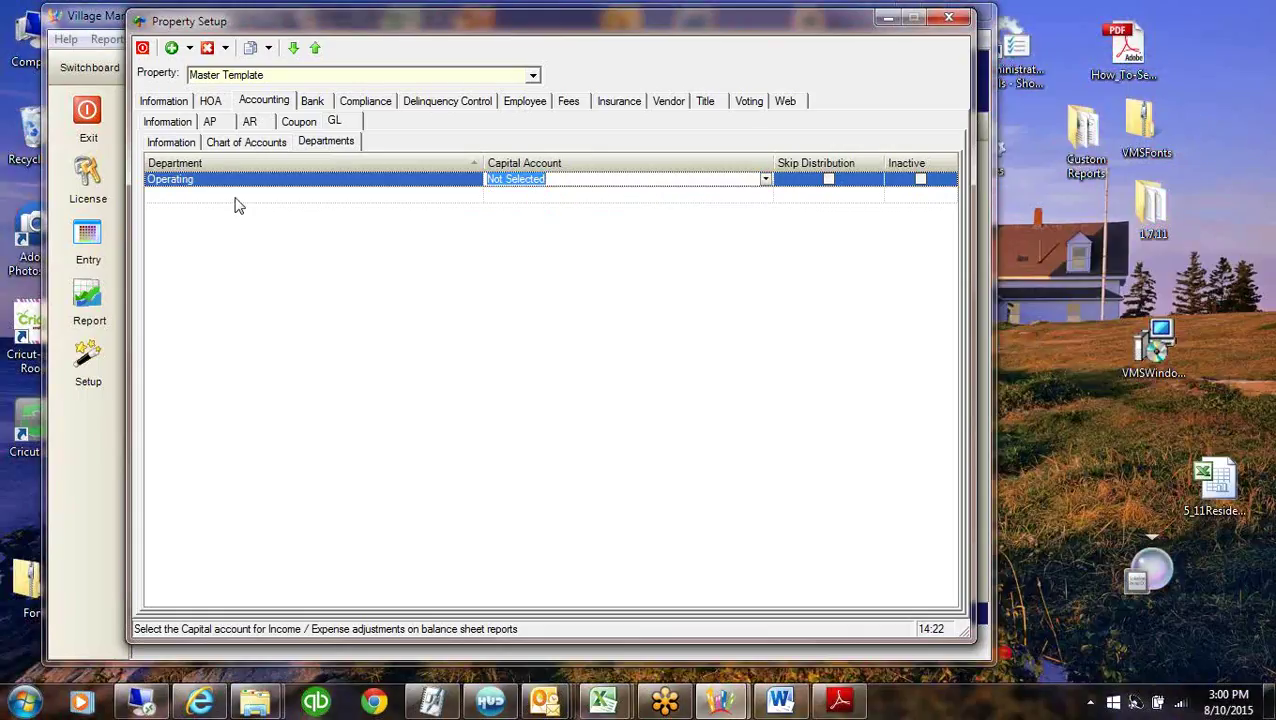
{"action": "left_click", "coordinate": [236, 200]}
{"action": "left_click", "coordinate": [248, 180]}
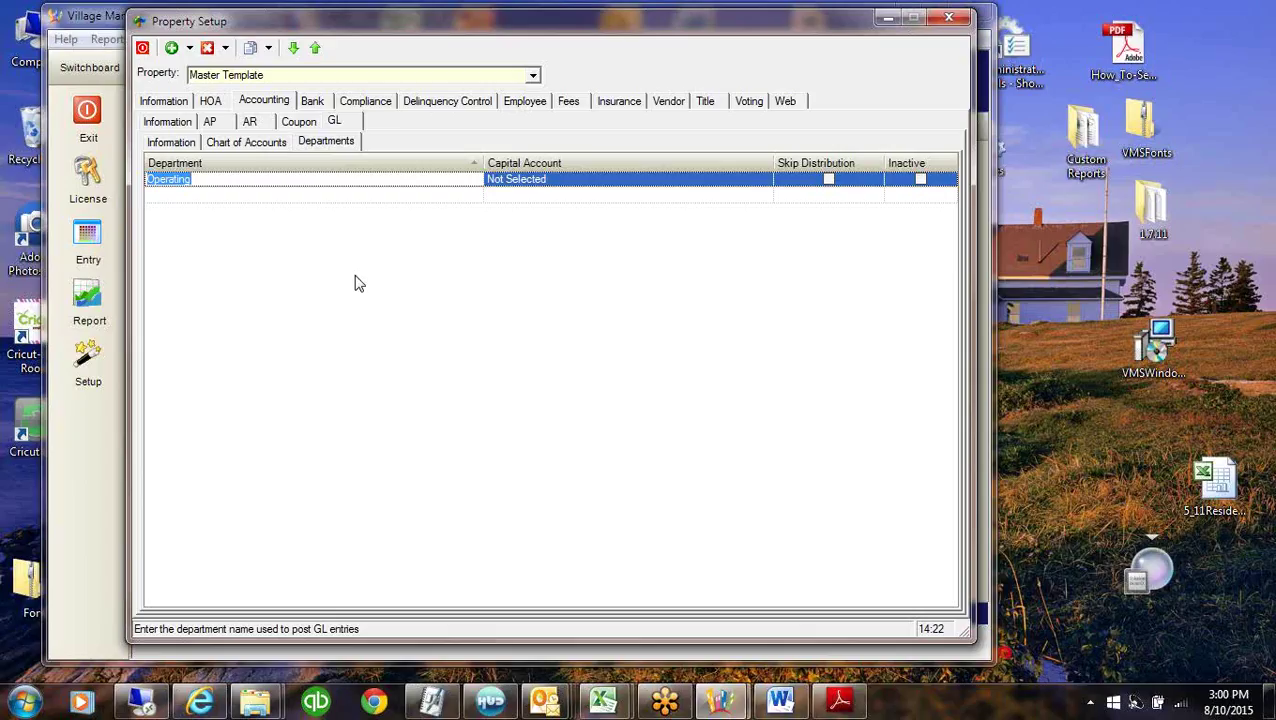
Add a Reserves department with Skip Distribution cleared.
{"action": "left_click", "coordinate": [335, 200]}
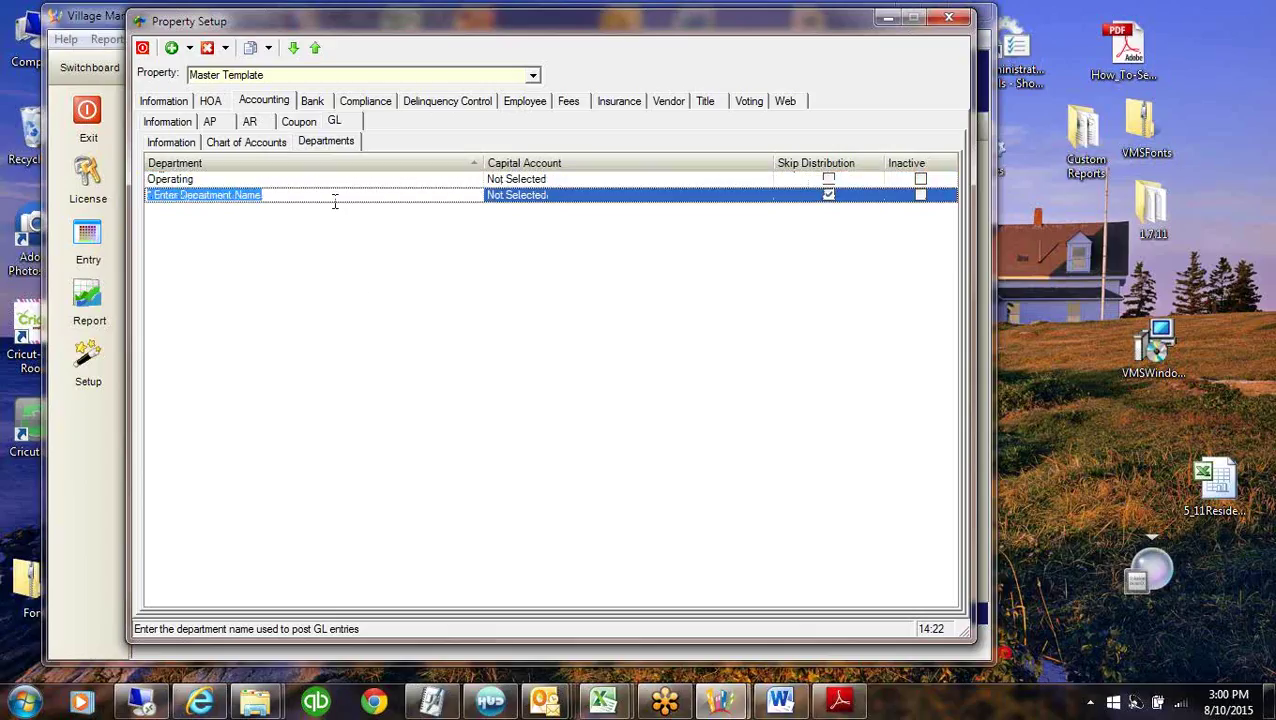
{"action": "type", "text": "Reserves"}
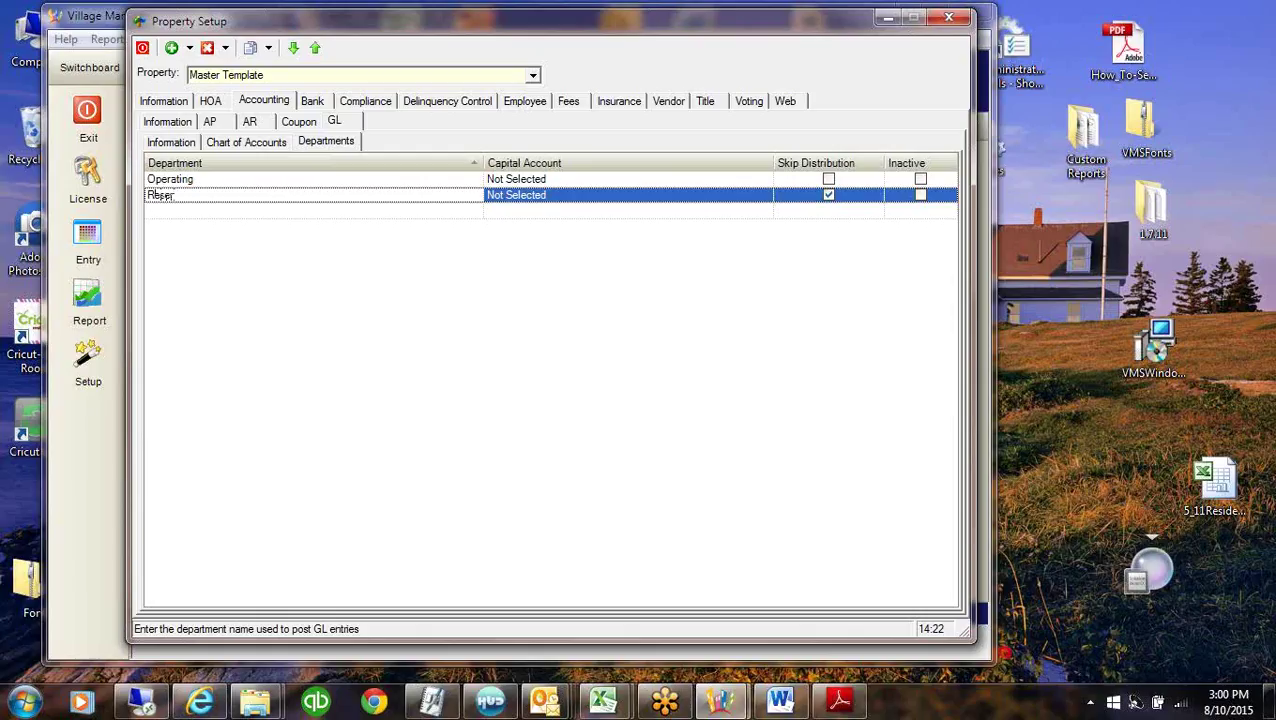
{"action": "left_click", "coordinate": [829, 195]}
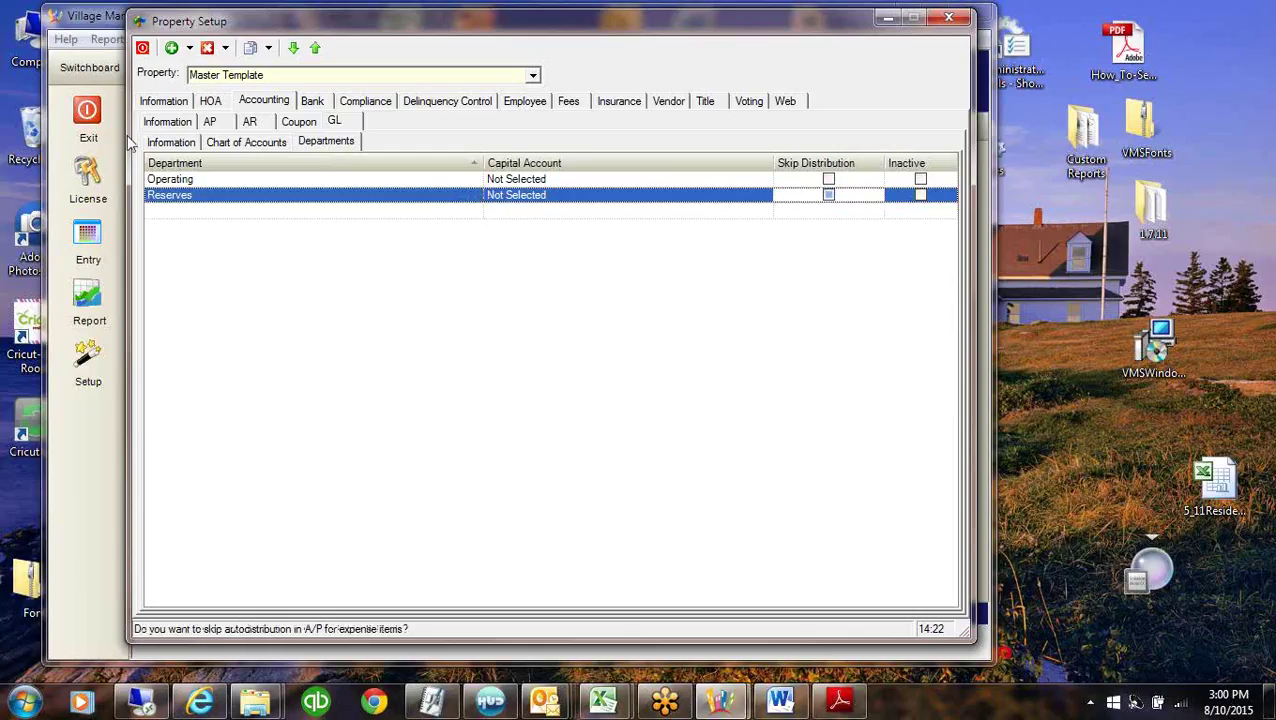
{"action": "left_click", "coordinate": [333, 179]}
{"action": "left_click", "coordinate": [170, 143]}
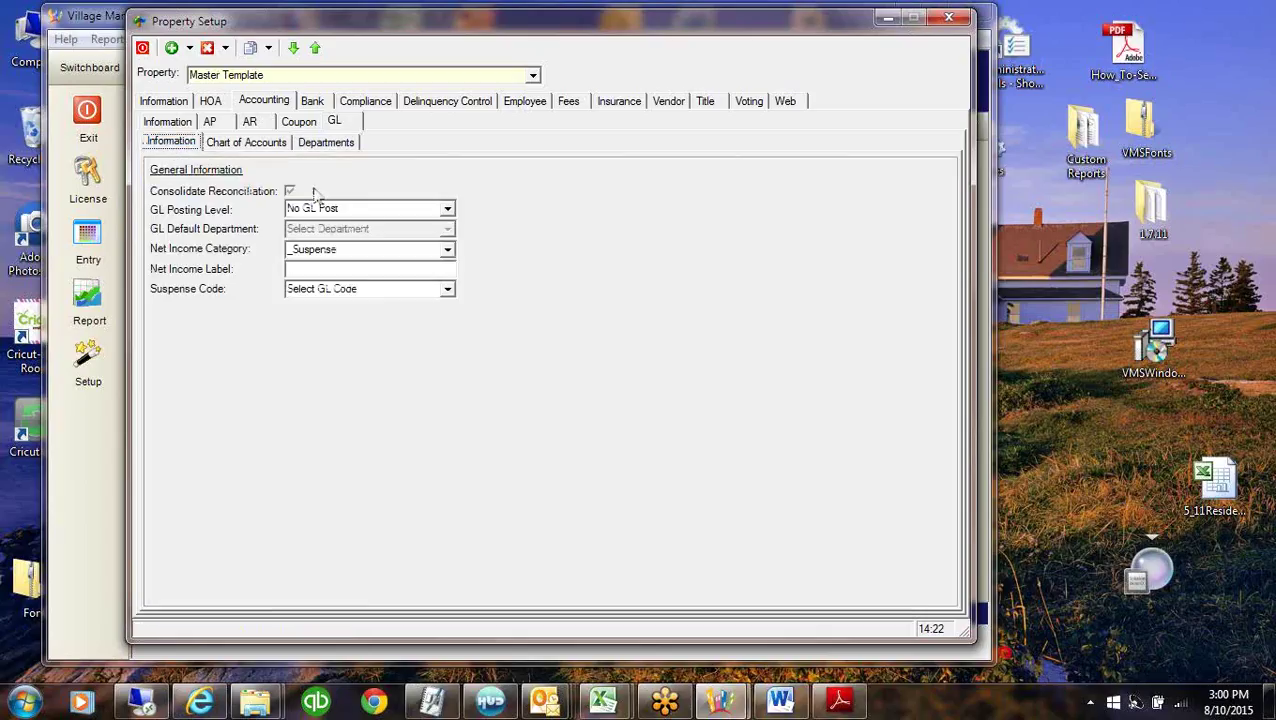
Check Master Template's GL Posting Level, left at No GL Post, then open the property list.
{"action": "left_click", "coordinate": [363, 208]}
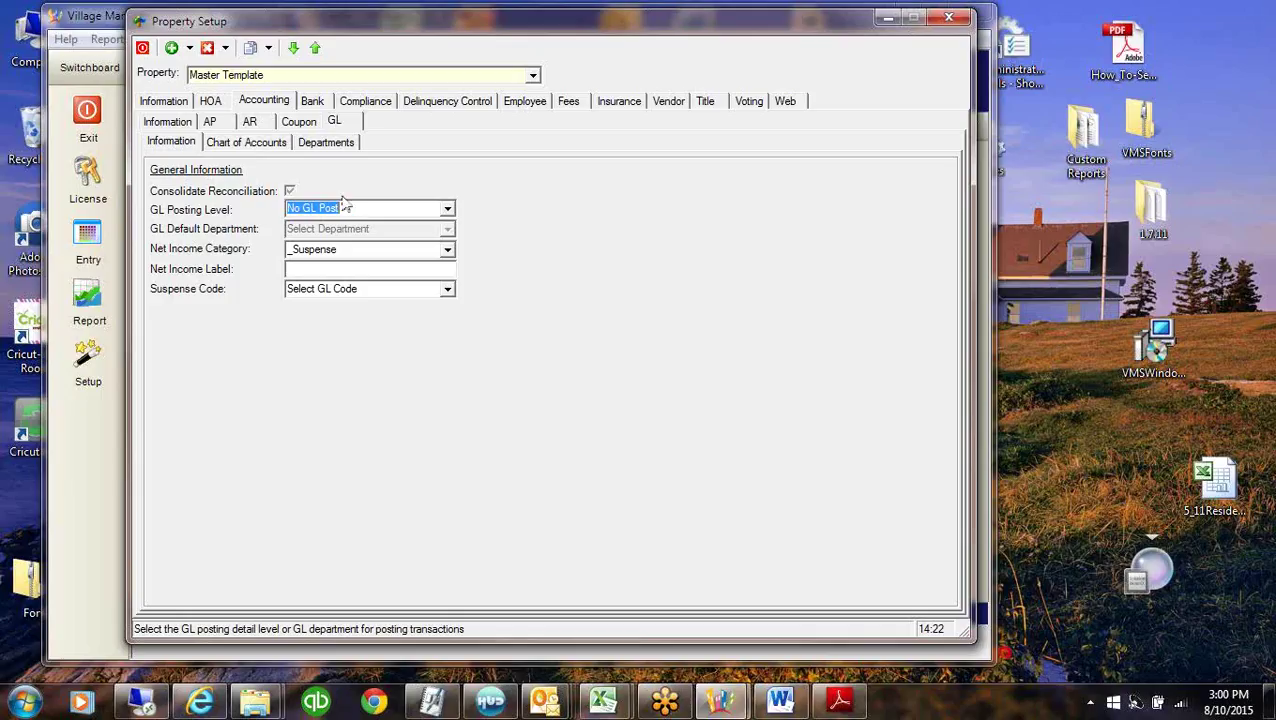
{"action": "left_click", "coordinate": [343, 200]}
{"action": "left_click", "coordinate": [533, 76]}
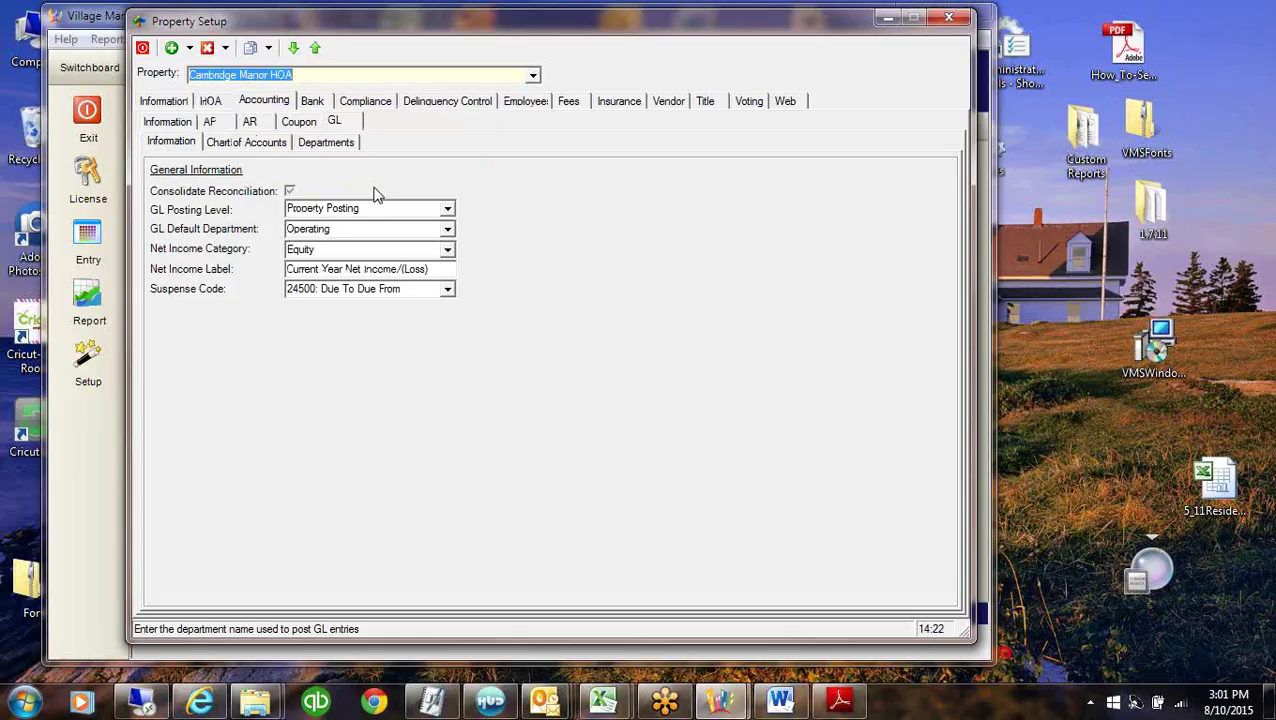
Review Cambridge Manor HOA's GL Posting Level choices, keeping Property Posting.
{"action": "left_click", "coordinate": [405, 209]}
{"action": "left_click", "coordinate": [449, 210]}
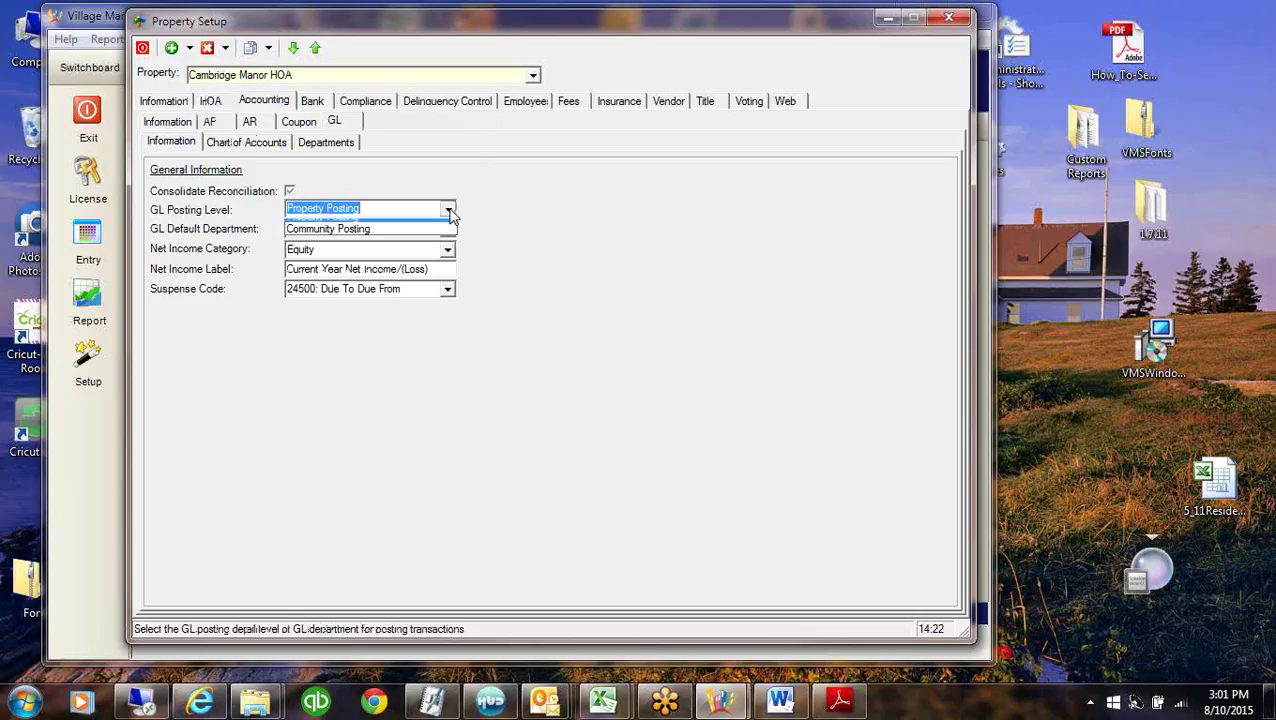
{"action": "left_click", "coordinate": [449, 210]}
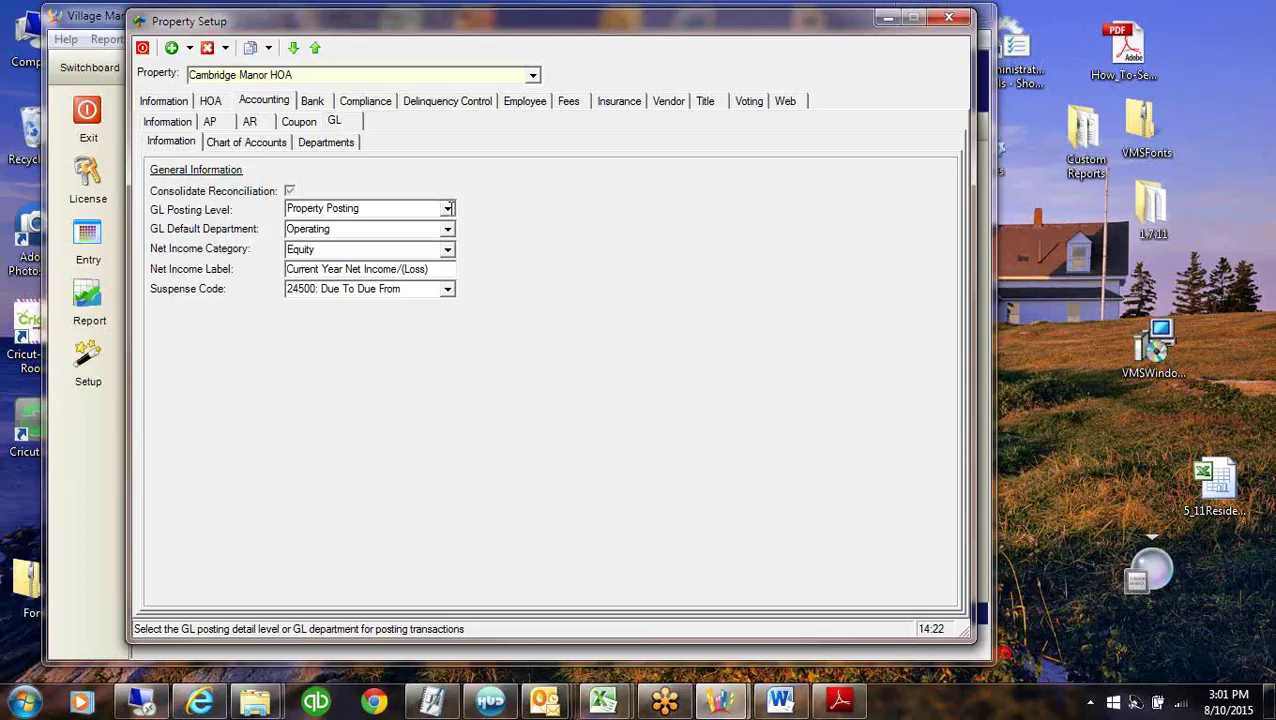
{"action": "left_click", "coordinate": [449, 209]}
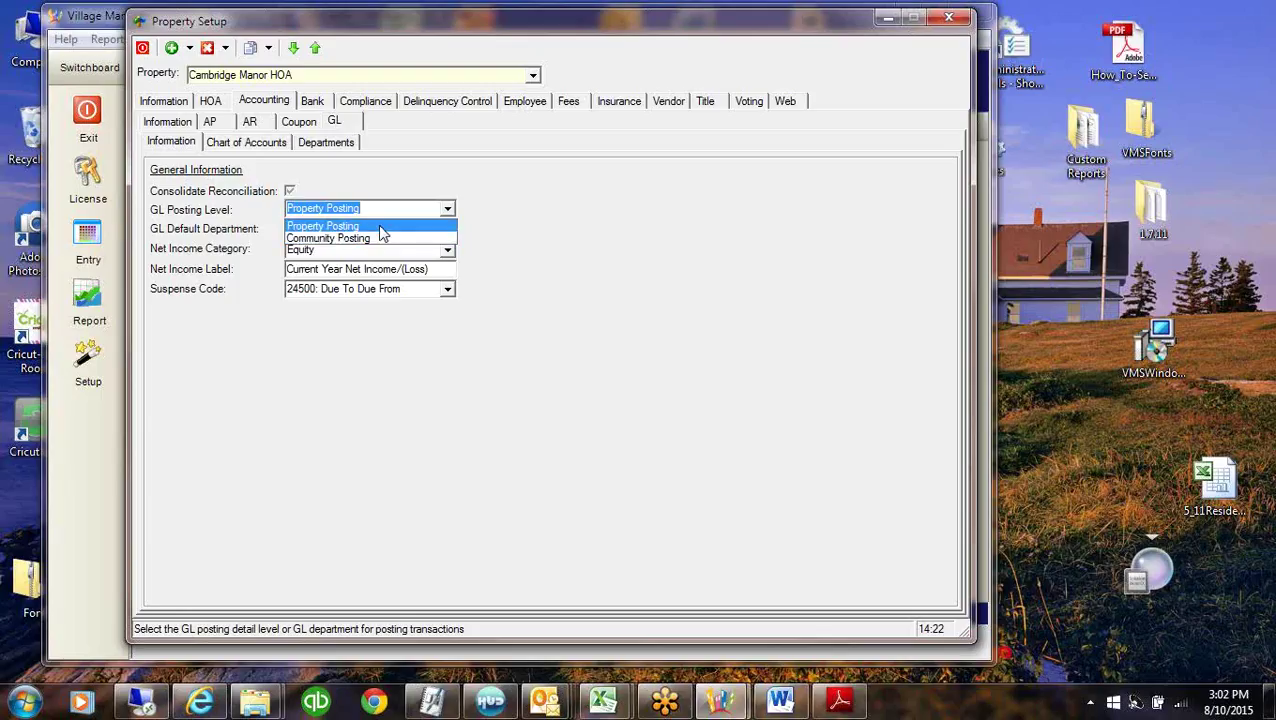
Keep Property Posting and Equity as net income category, then switch to the Balance Sheets PDF.
{"action": "left_click", "coordinate": [378, 225]}
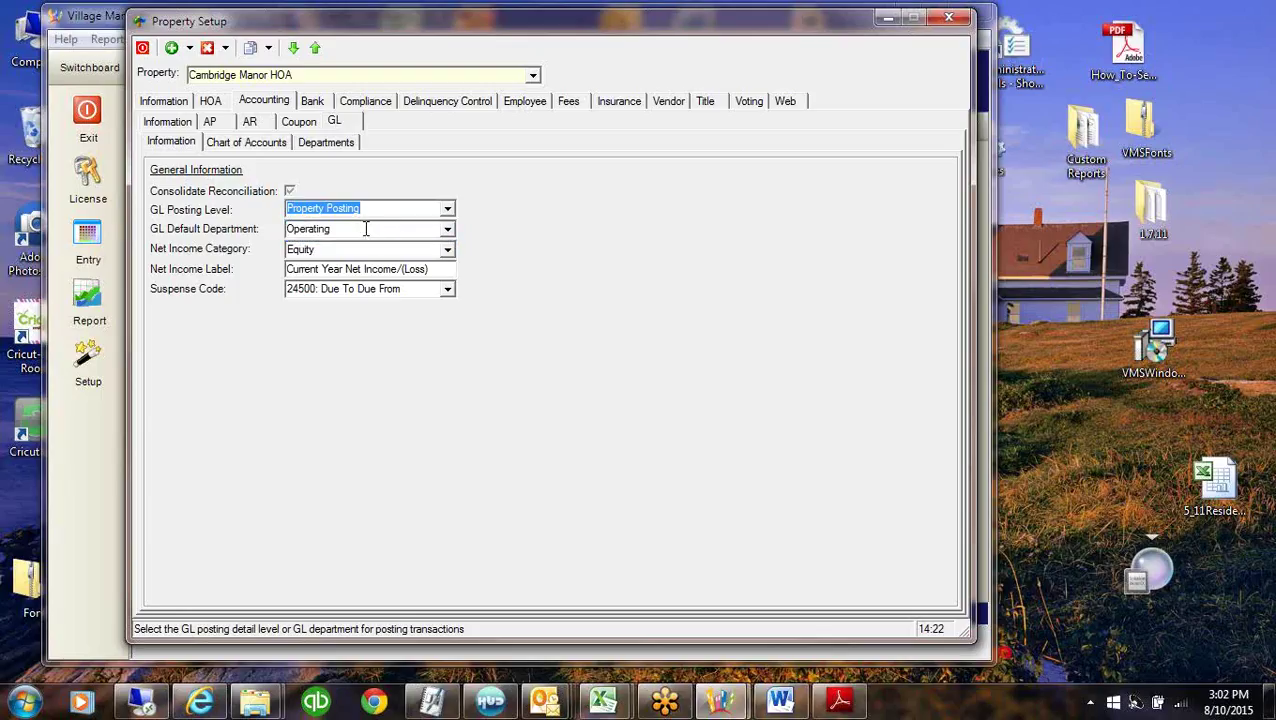
{"action": "left_click", "coordinate": [366, 229]}
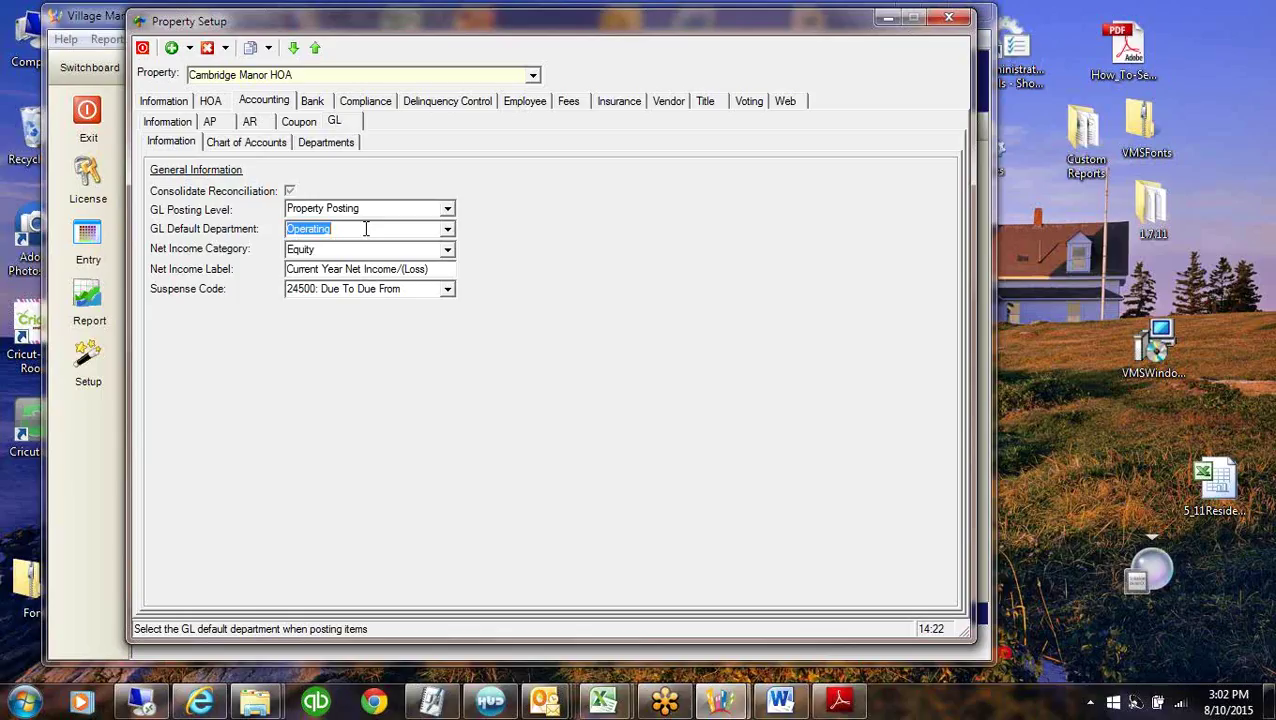
{"action": "key", "text": "Tab"}
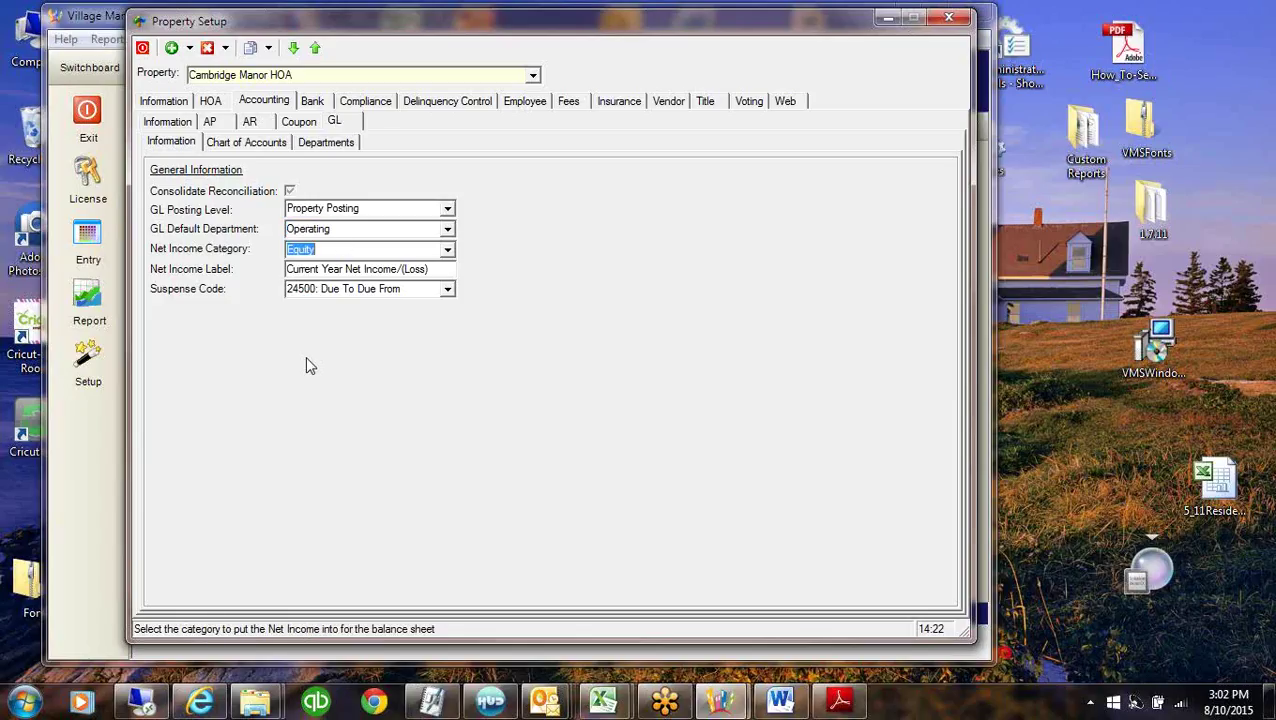
{"action": "left_click", "coordinate": [324, 251]}
{"action": "left_click", "coordinate": [448, 252]}
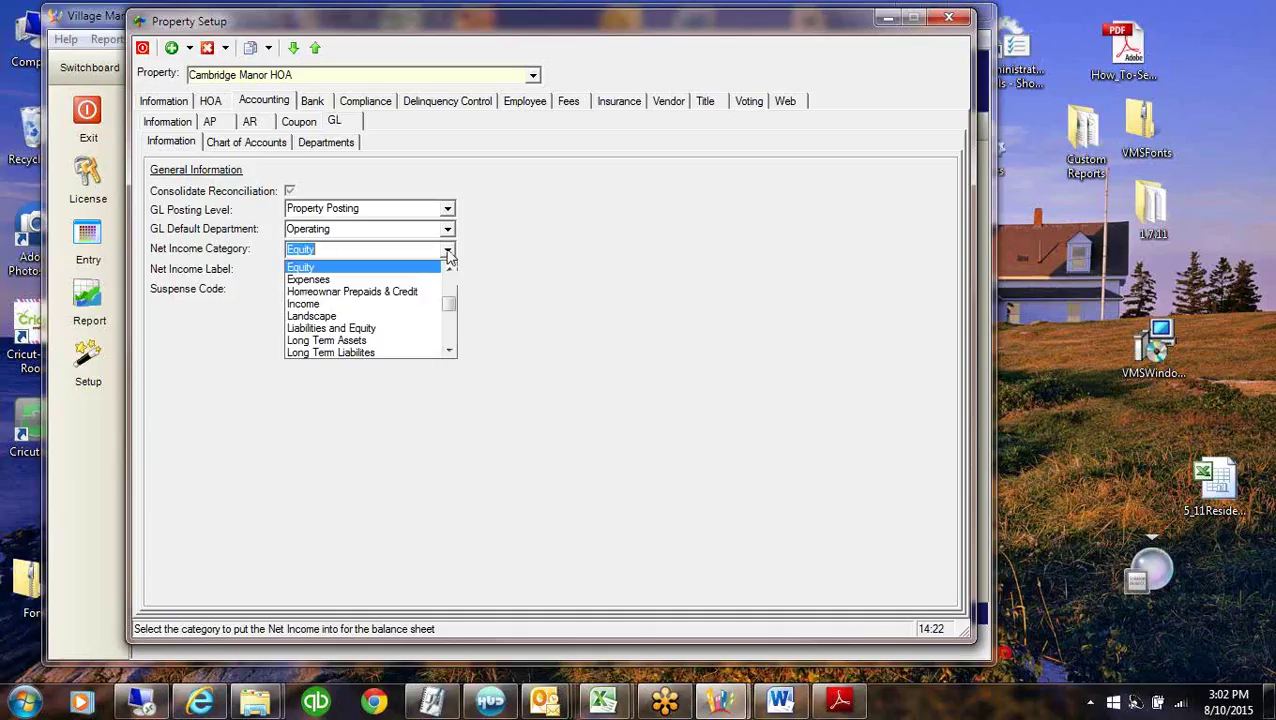
{"action": "left_click", "coordinate": [328, 268]}
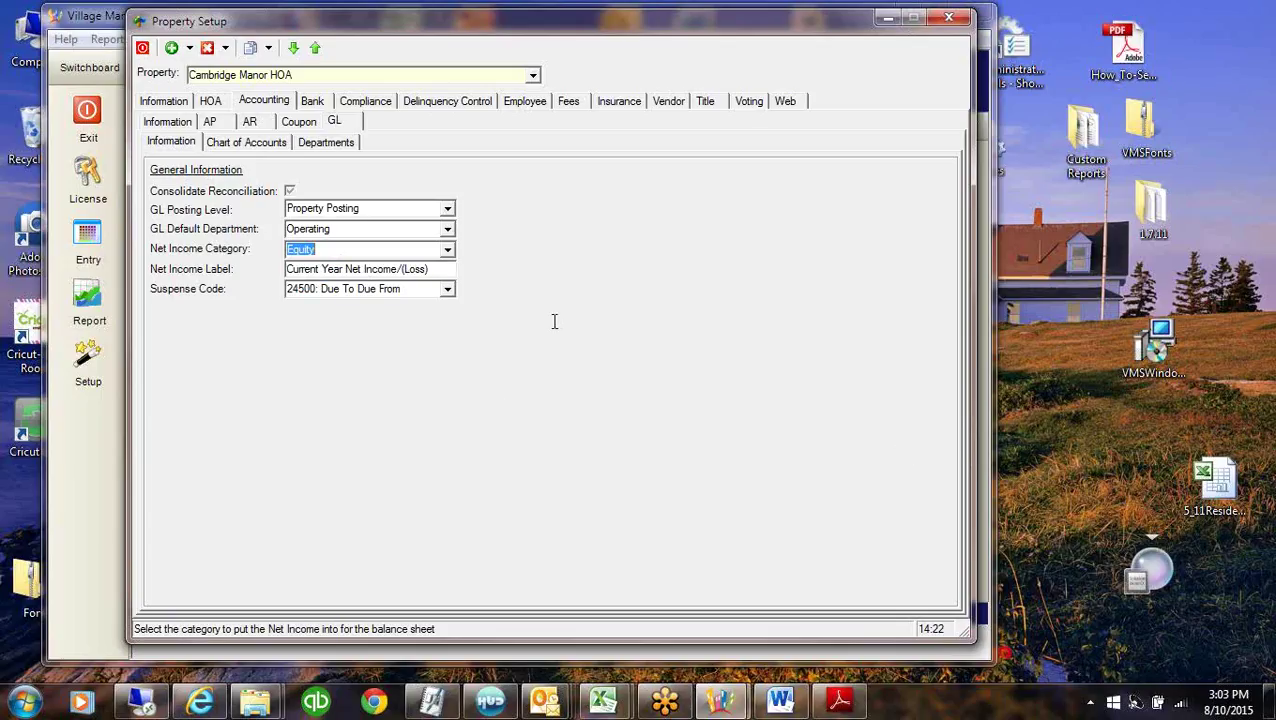
{"action": "left_click", "coordinate": [431, 268]}
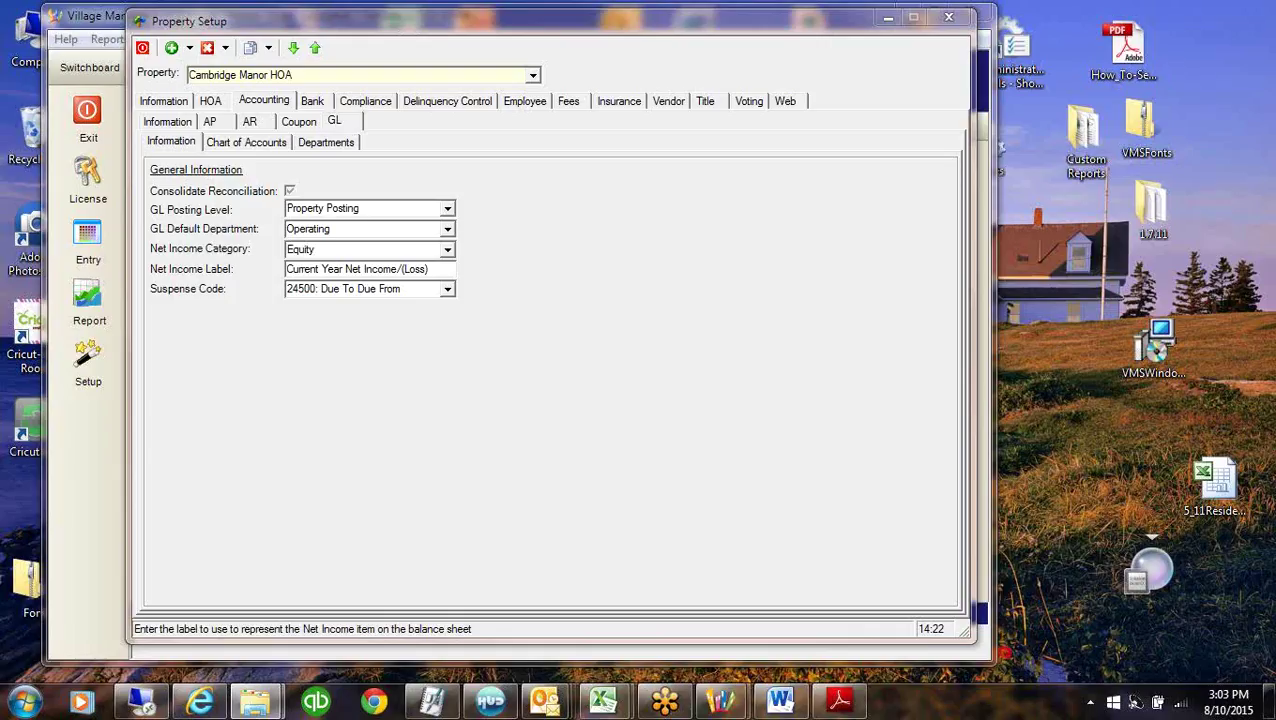
{"action": "key", "text": "alt+Tab"}
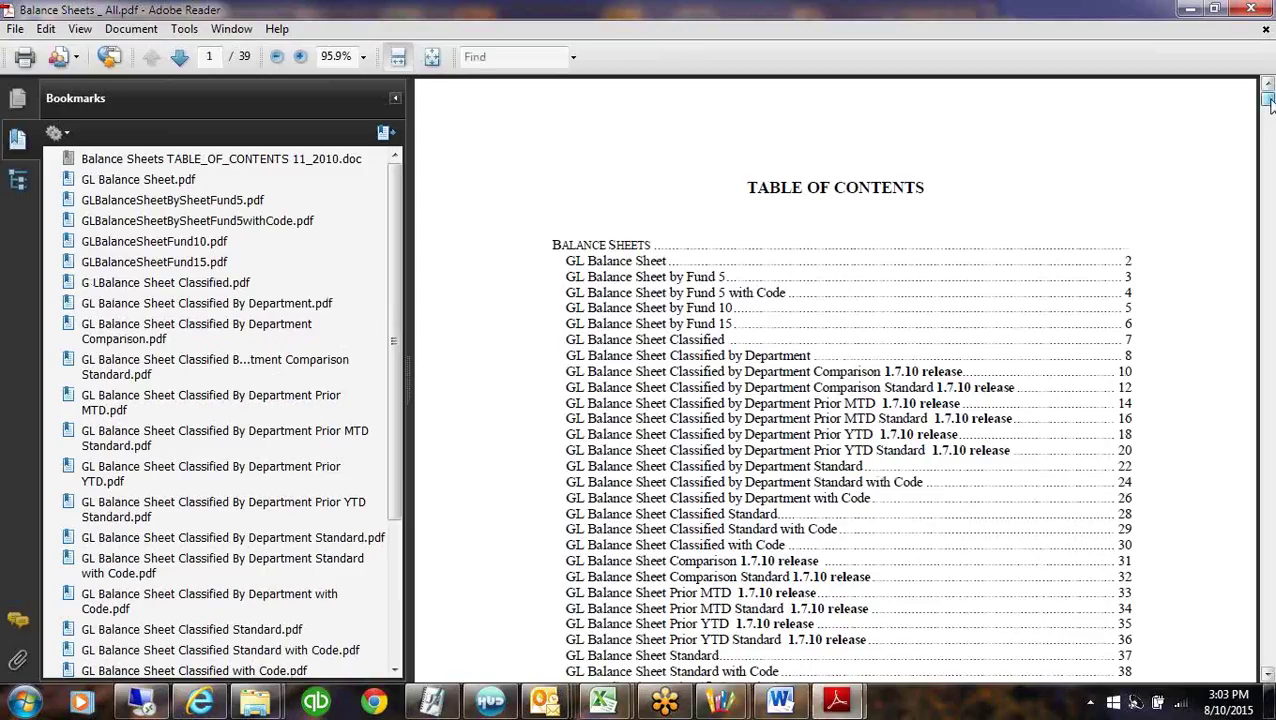
Review the Classified By Department Standard balance sheet's Liabilities & Equity, then minimize Adobe Reader.
{"action": "mouse_move", "coordinate": [1270, 105]}
{"action": "left_mouse_down"}
{"action": "mouse_move", "coordinate": [1270, 124]}
{"action": "mouse_move", "coordinate": [1270, 107]}
{"action": "left_mouse_up"}
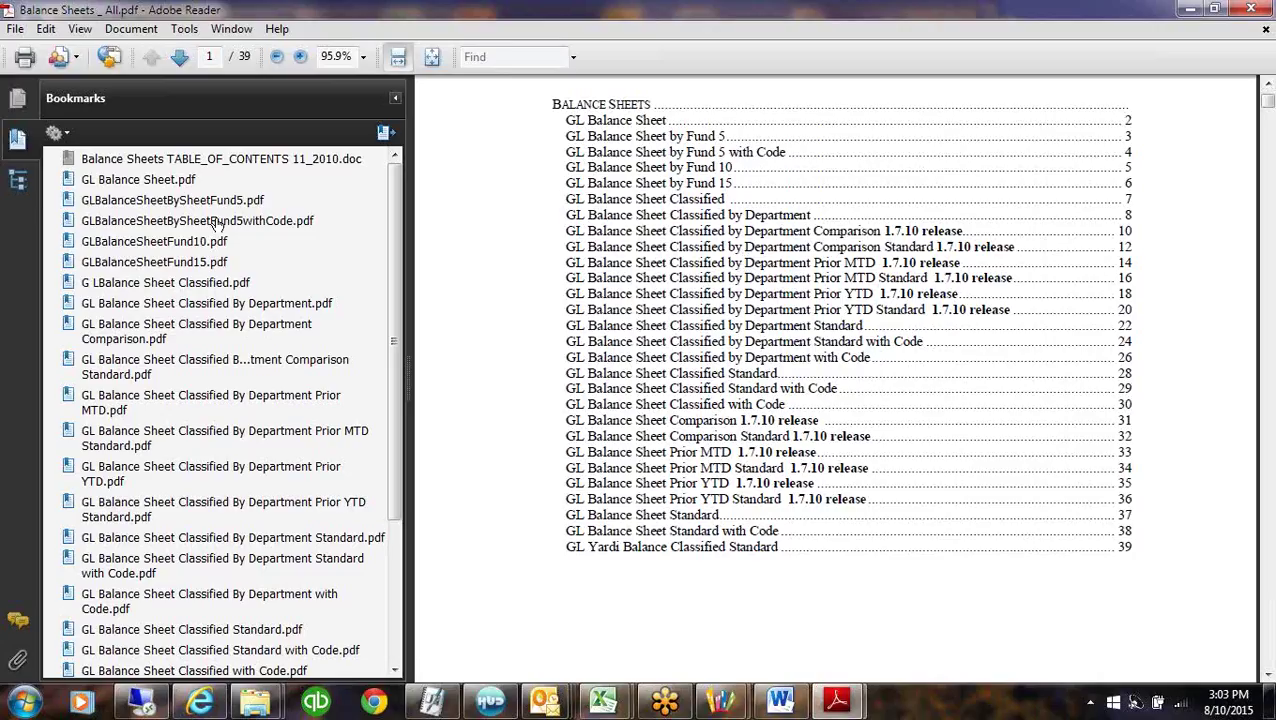
{"action": "key", "text": "Right"}
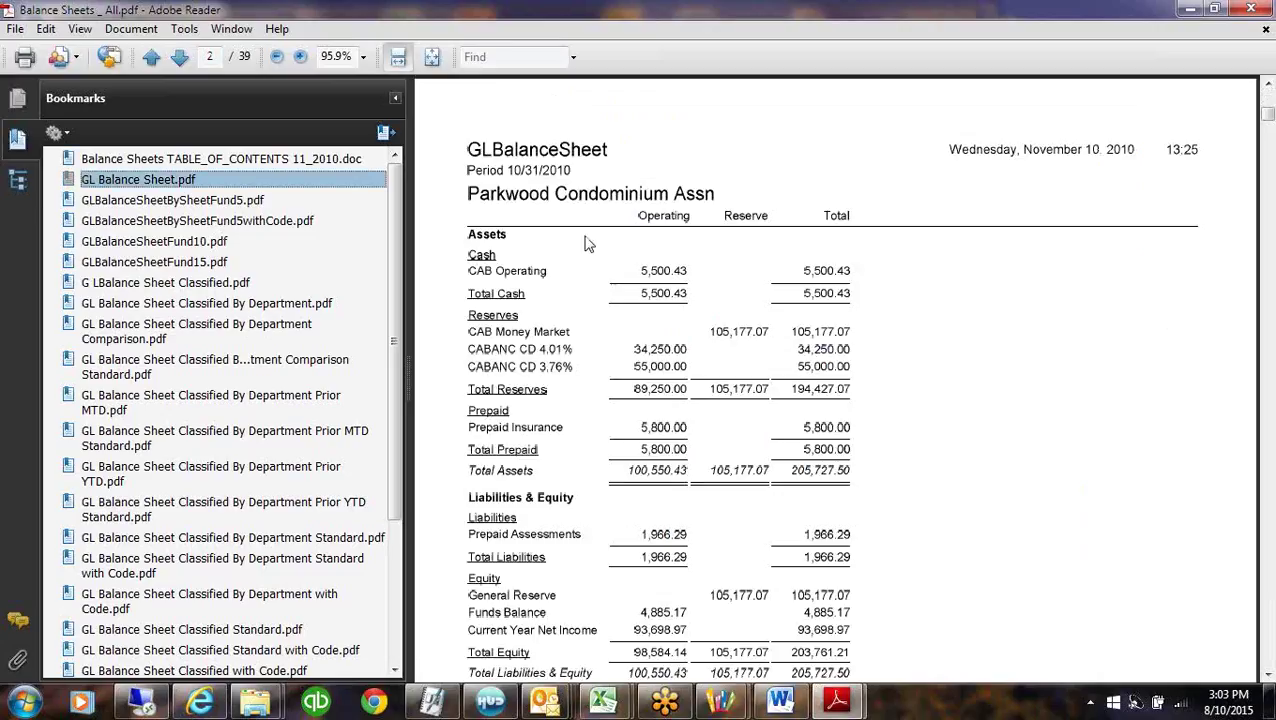
{"action": "left_click", "coordinate": [104, 365]}
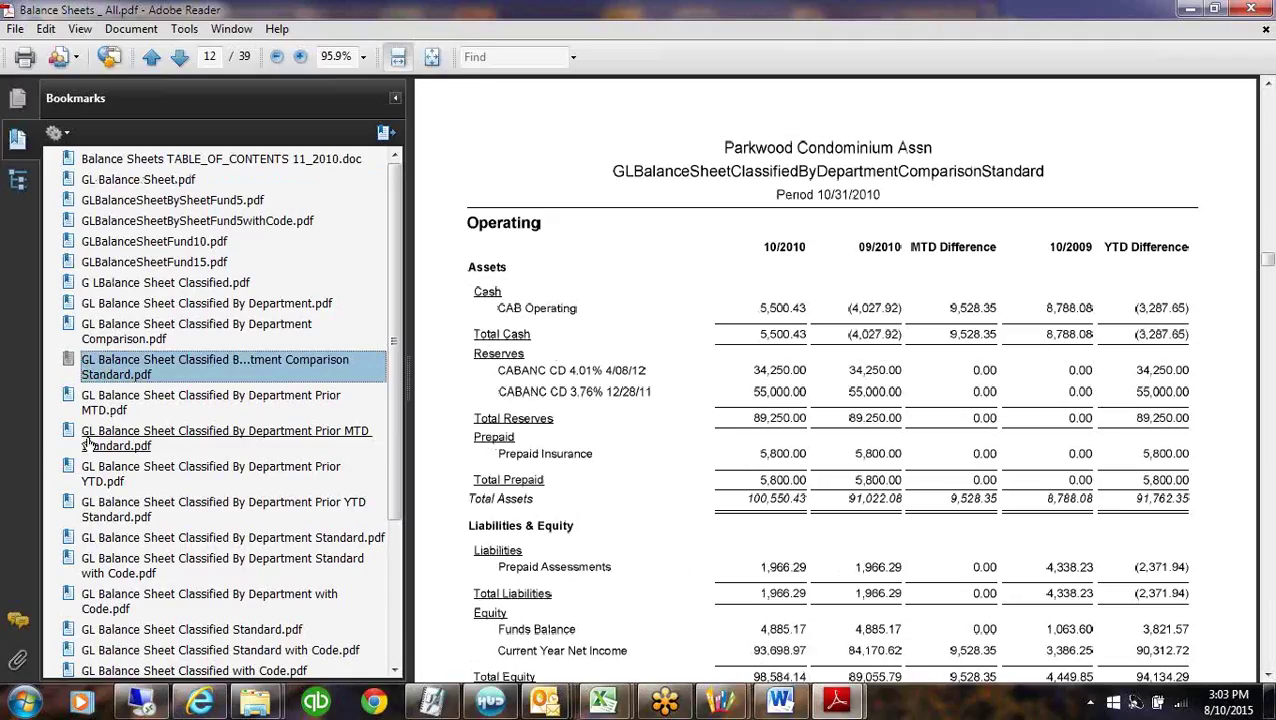
{"action": "left_click", "coordinate": [93, 441]}
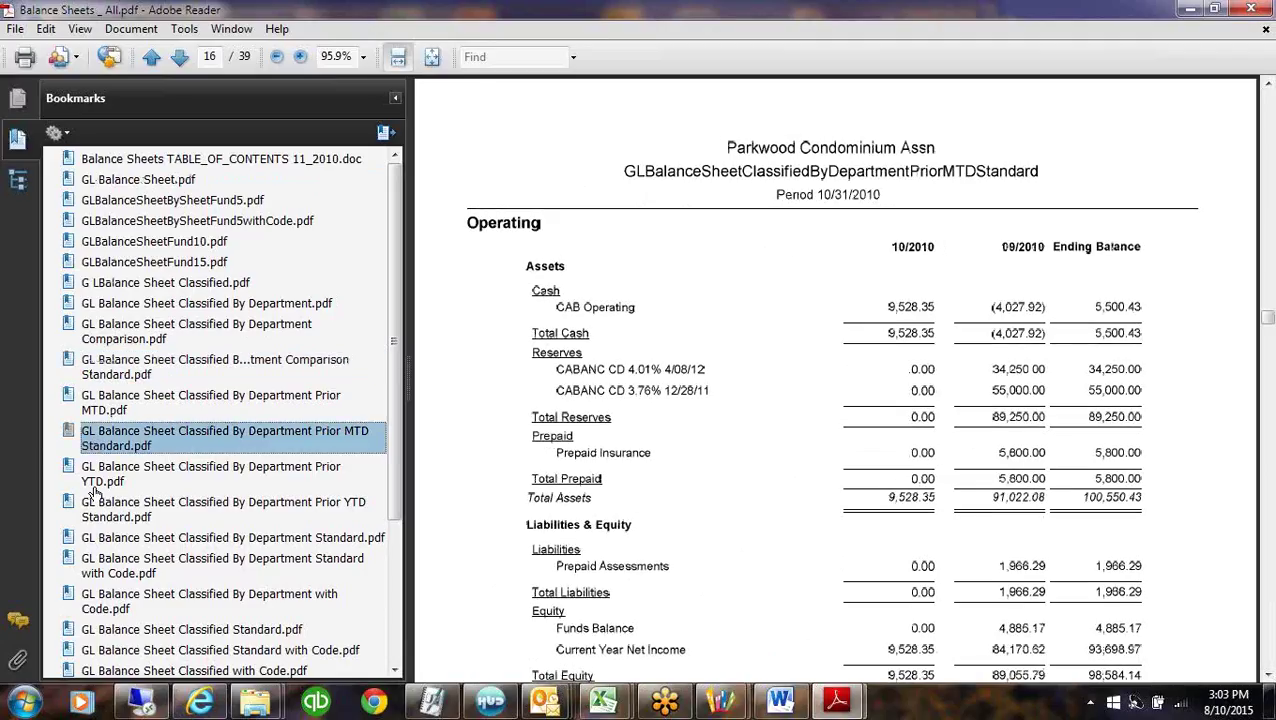
{"action": "left_click", "coordinate": [127, 540]}
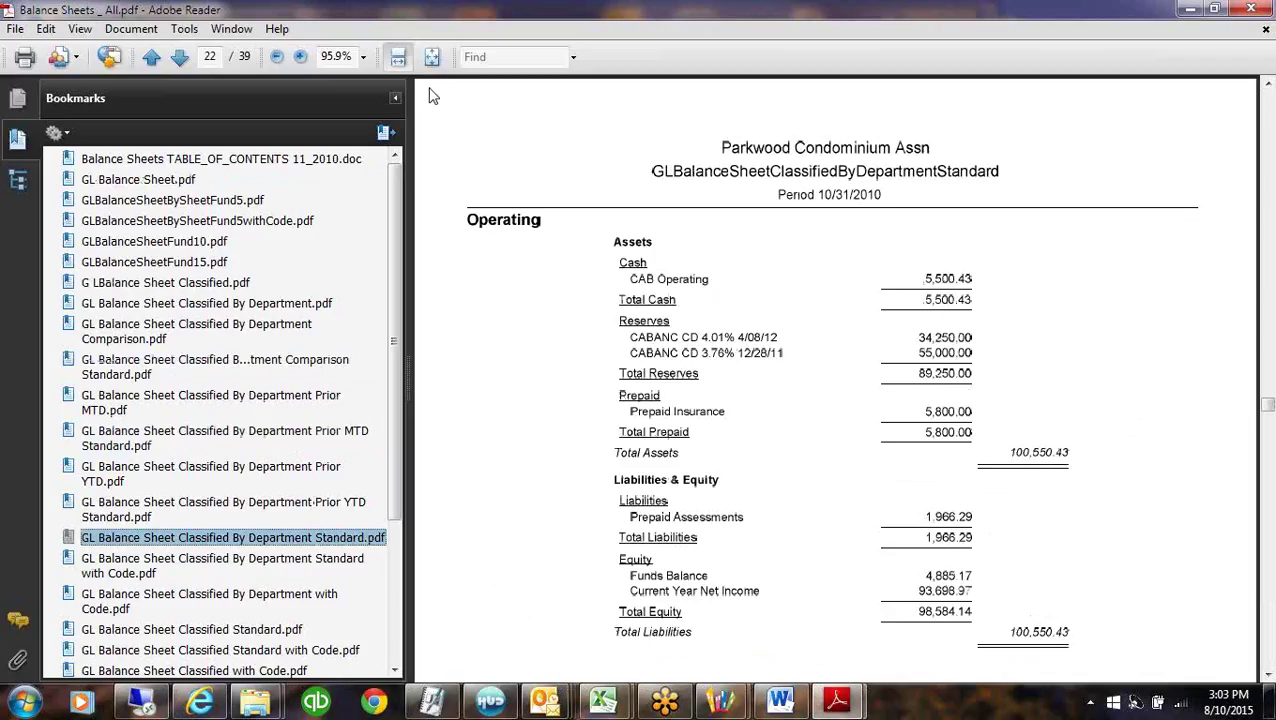
{"action": "left_click", "coordinate": [397, 100]}
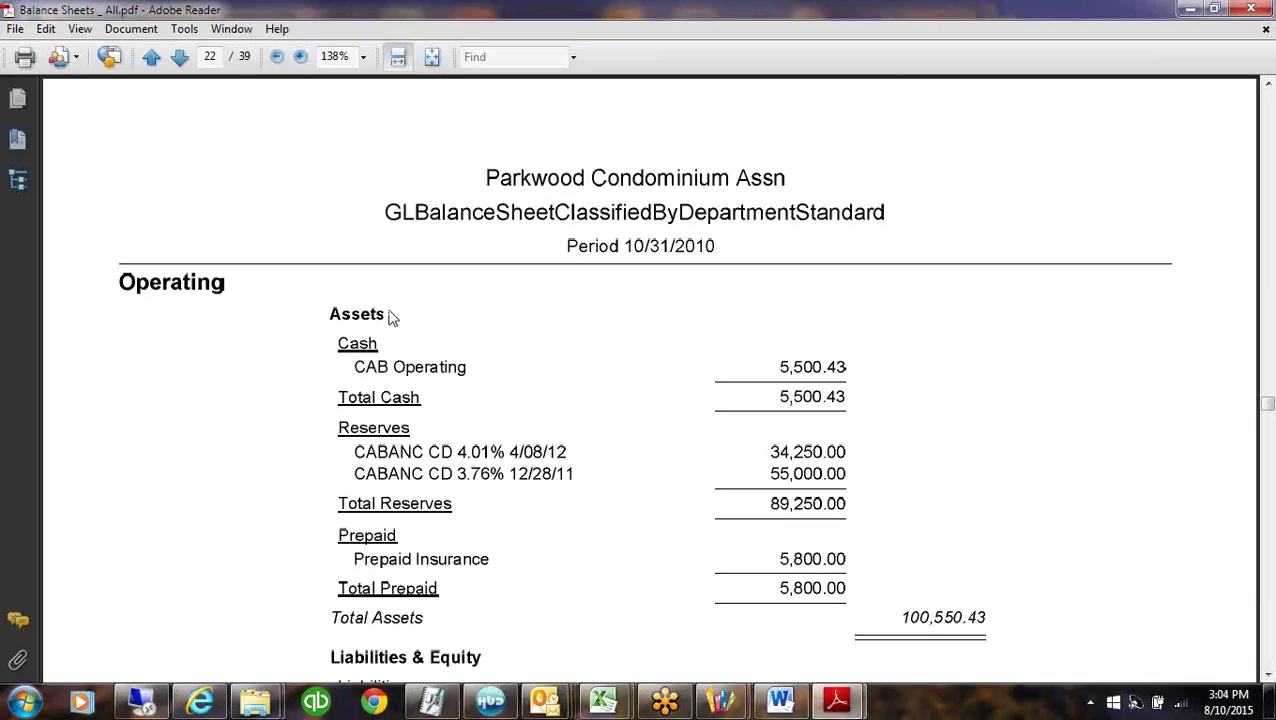
{"action": "left_click_drag", "start_coordinate": [1266, 404], "coordinate": [1267, 409]}
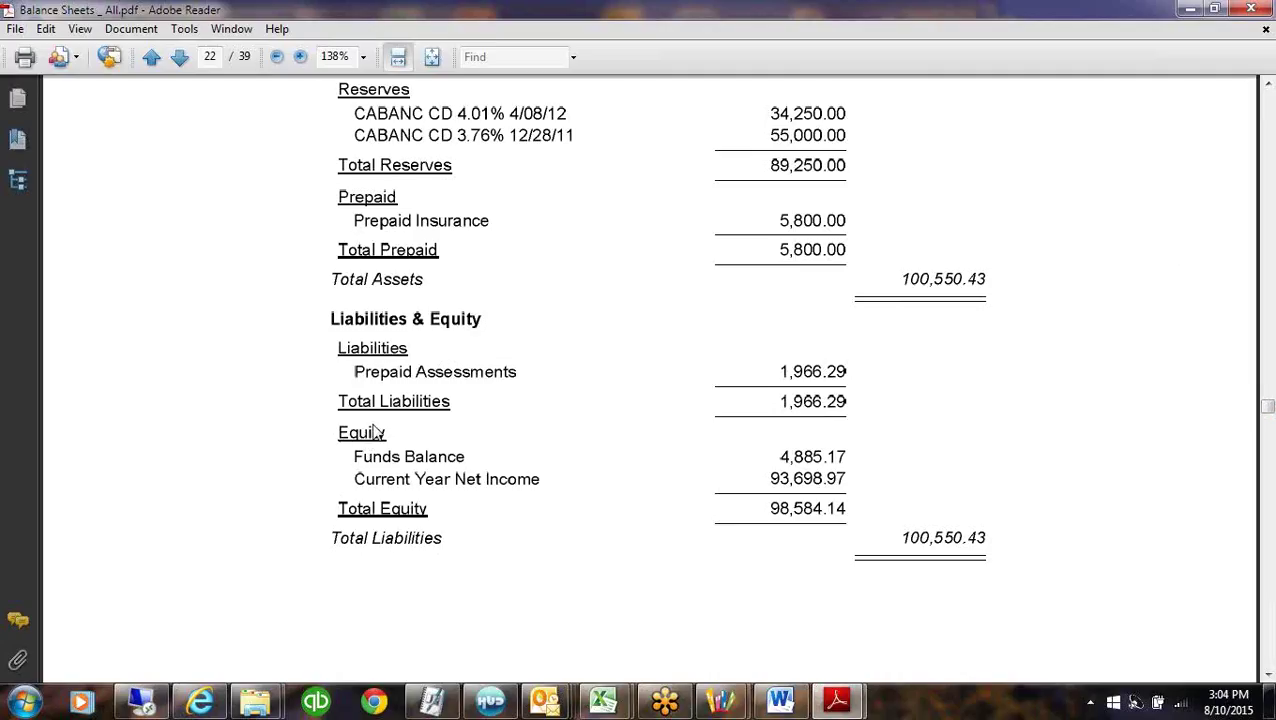
{"action": "left_click", "coordinate": [1190, 10]}
{"action": "key", "text": "shift+Tab"}
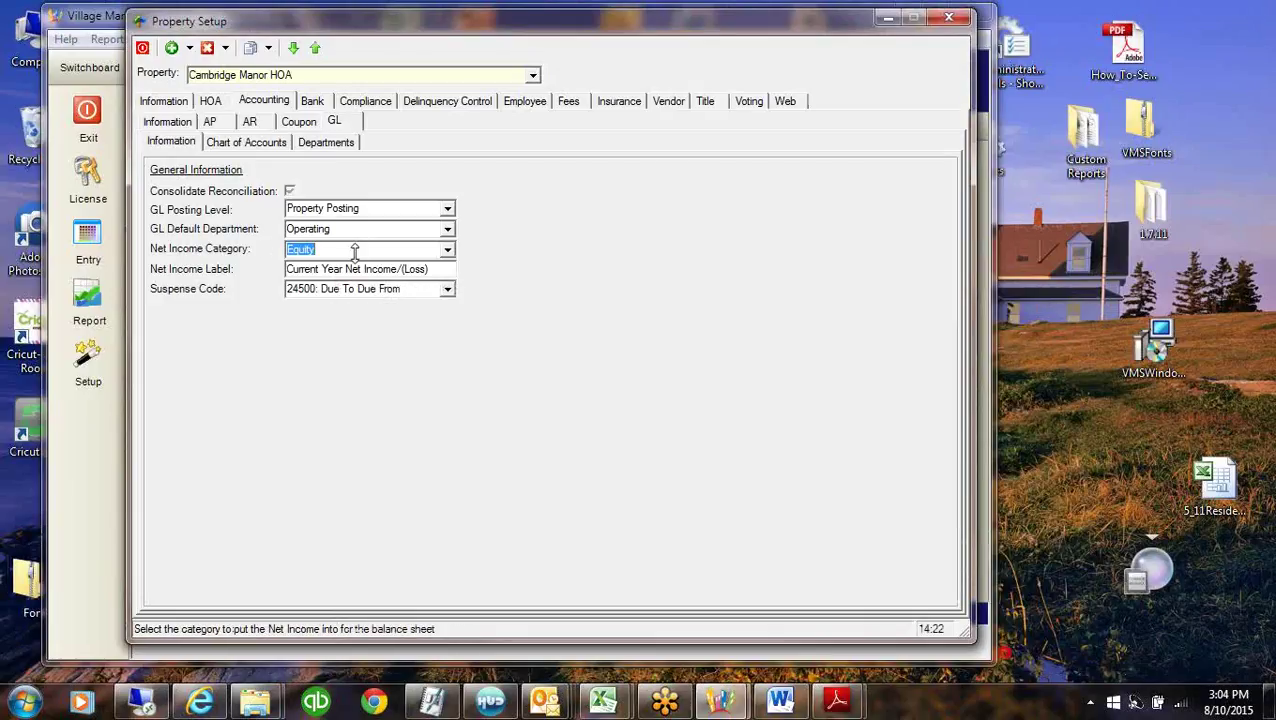
{"action": "left_click", "coordinate": [838, 705]}
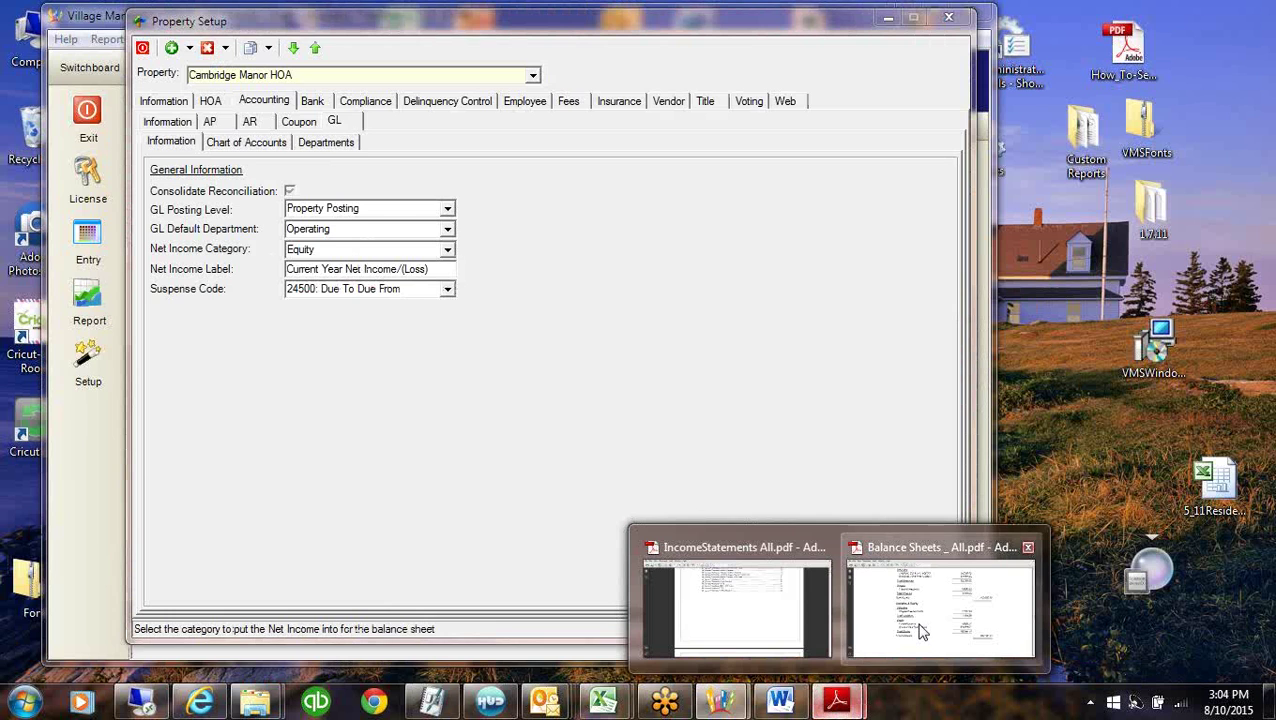
{"action": "left_click", "coordinate": [921, 631]}
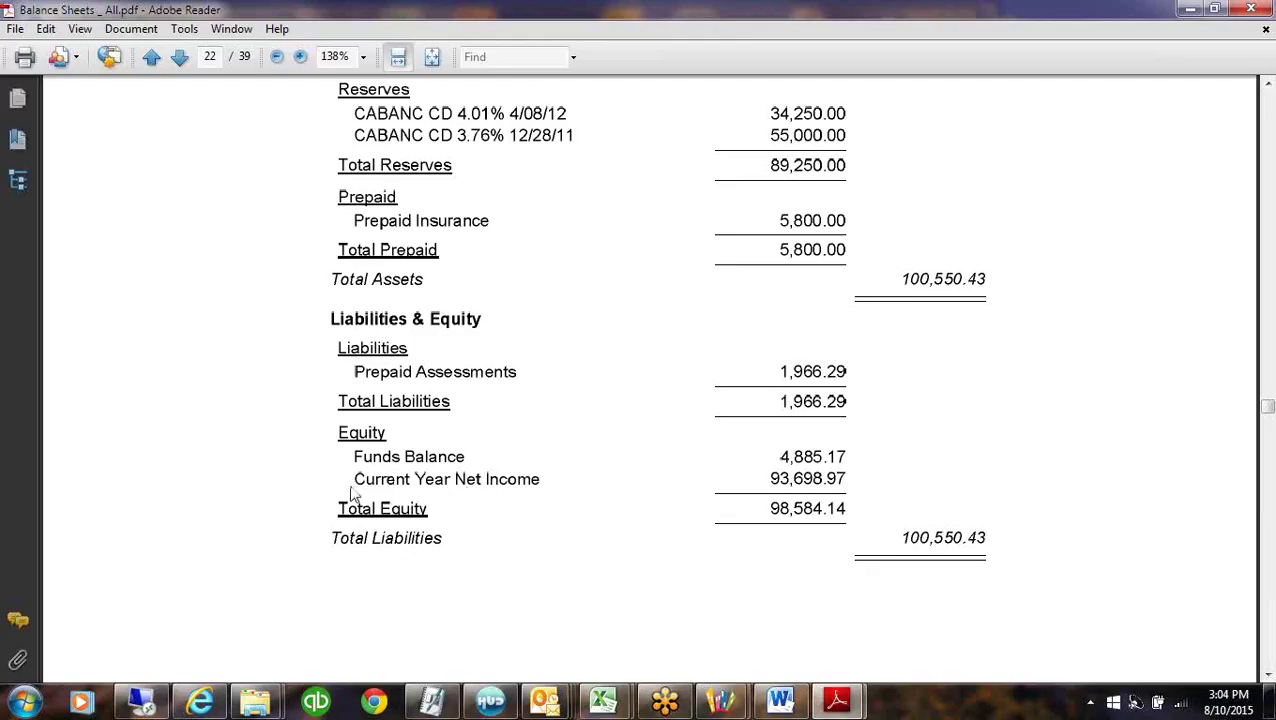
{"action": "left_click", "coordinate": [1190, 9]}
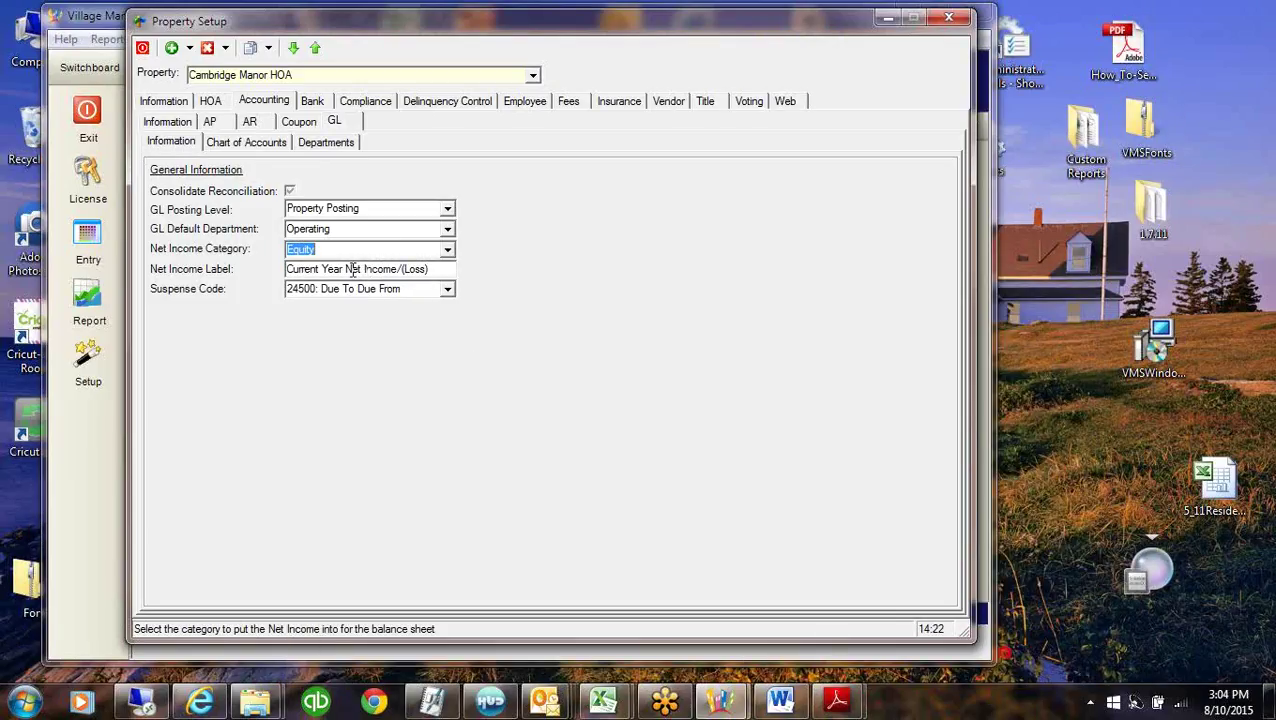
{"action": "left_click_drag", "start_coordinate": [344, 269], "coordinate": [272, 270]}
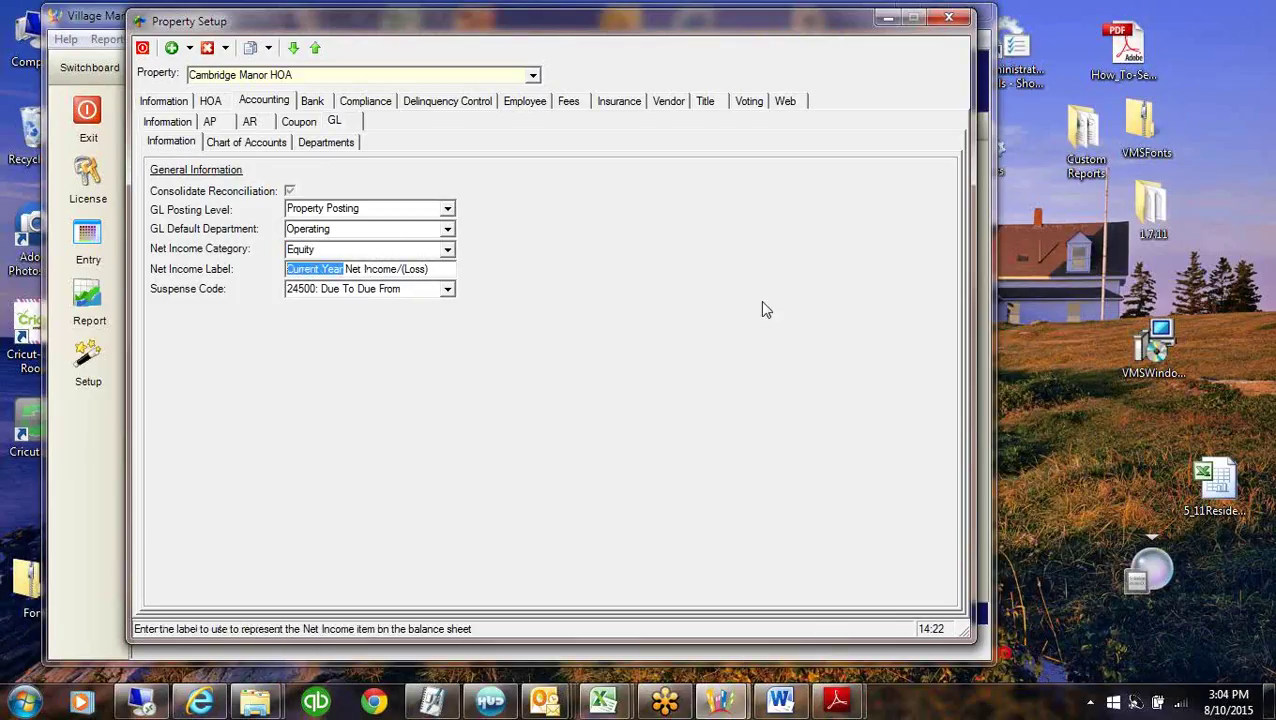
{"action": "left_click_drag", "start_coordinate": [396, 269], "coordinate": [461, 272]}
{"action": "left_click", "coordinate": [402, 268]}
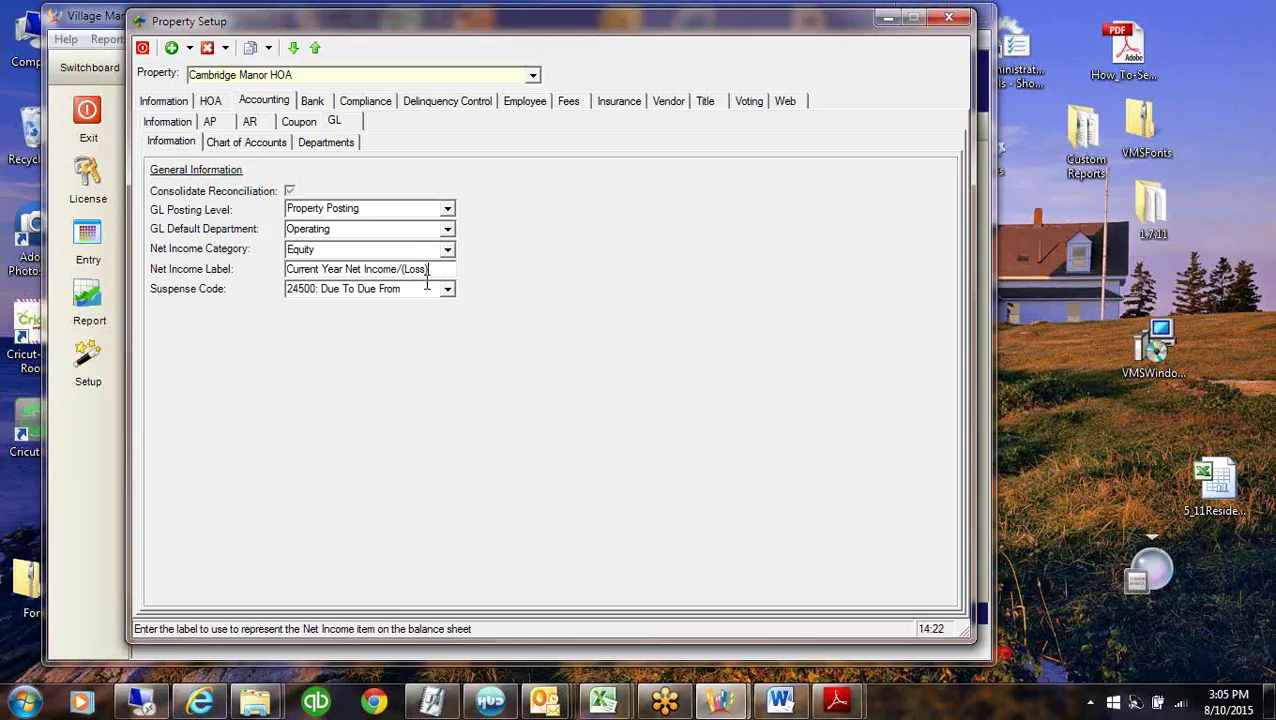
{"action": "left_click_drag", "start_coordinate": [428, 271], "coordinate": [195, 265]}
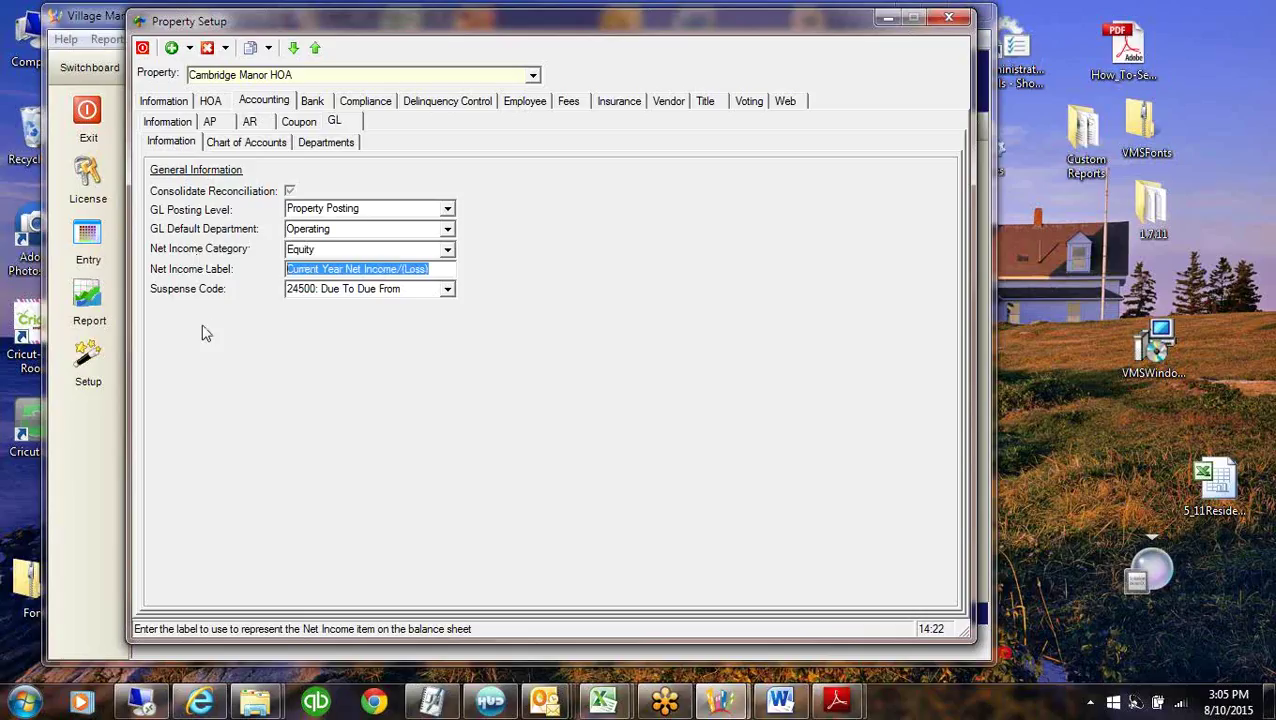
{"action": "left_click", "coordinate": [840, 706]}
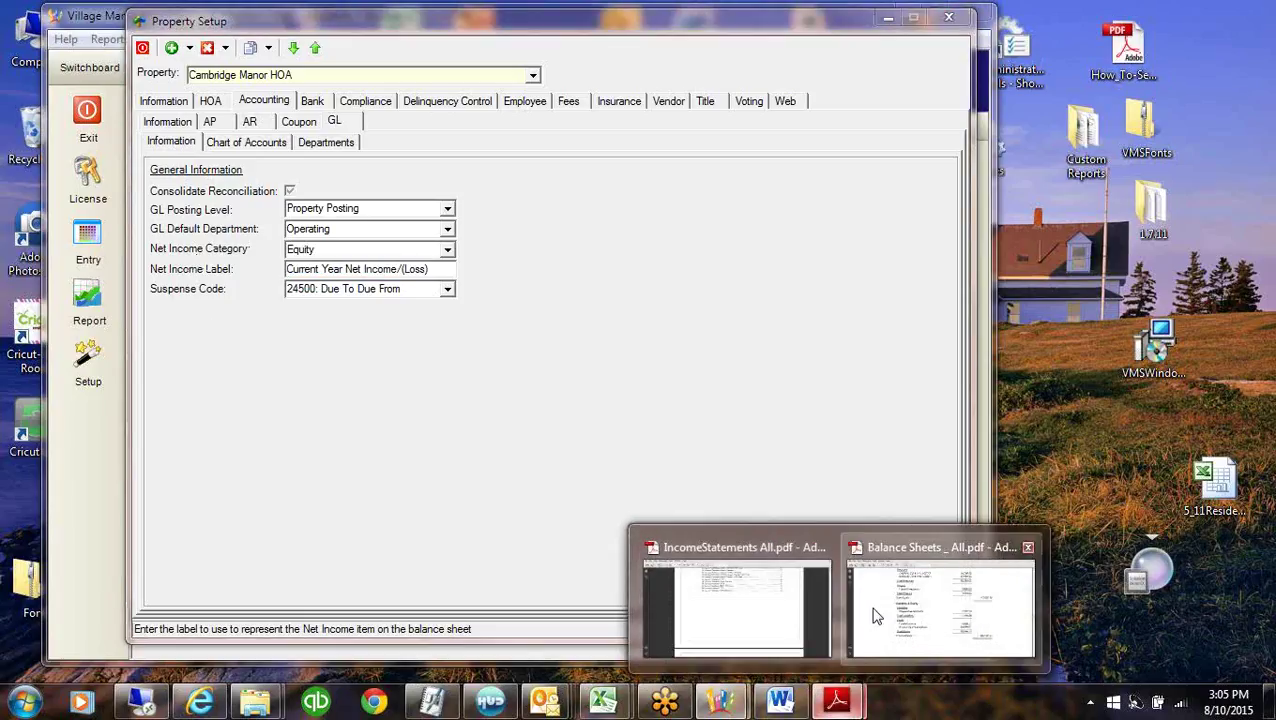
{"action": "left_click", "coordinate": [872, 612]}
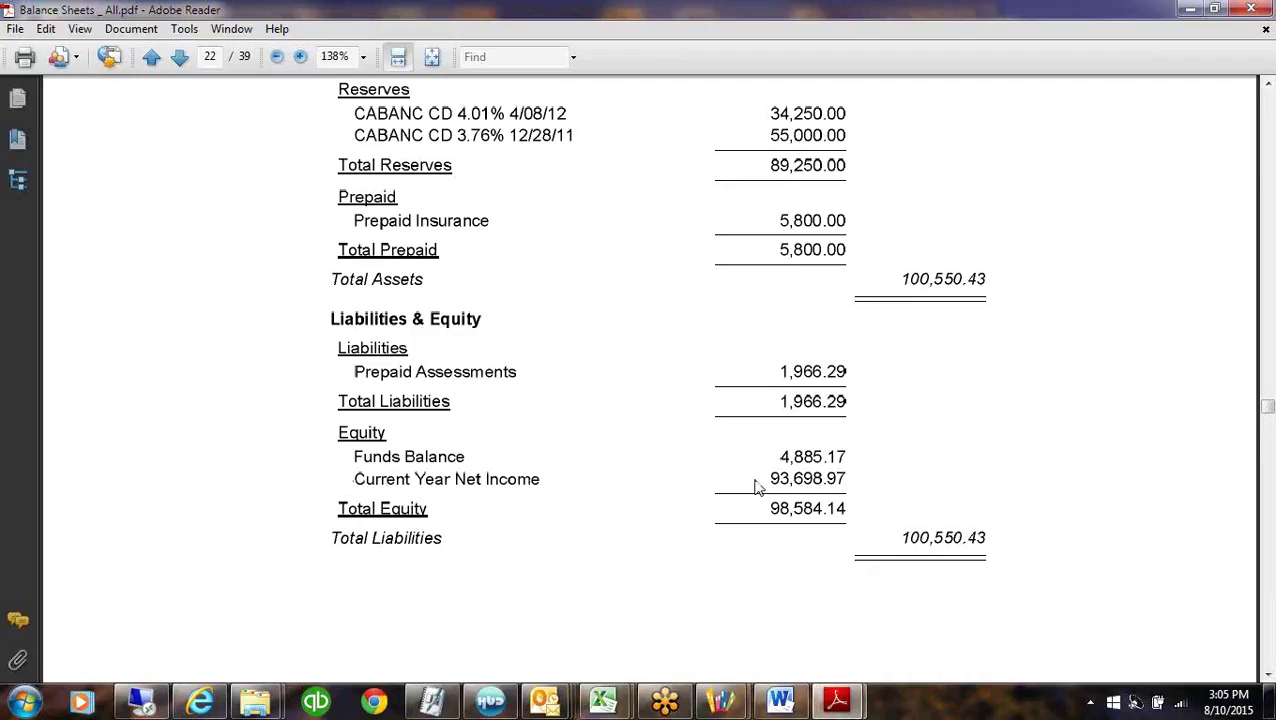
{"action": "left_click", "coordinate": [1195, 9]}
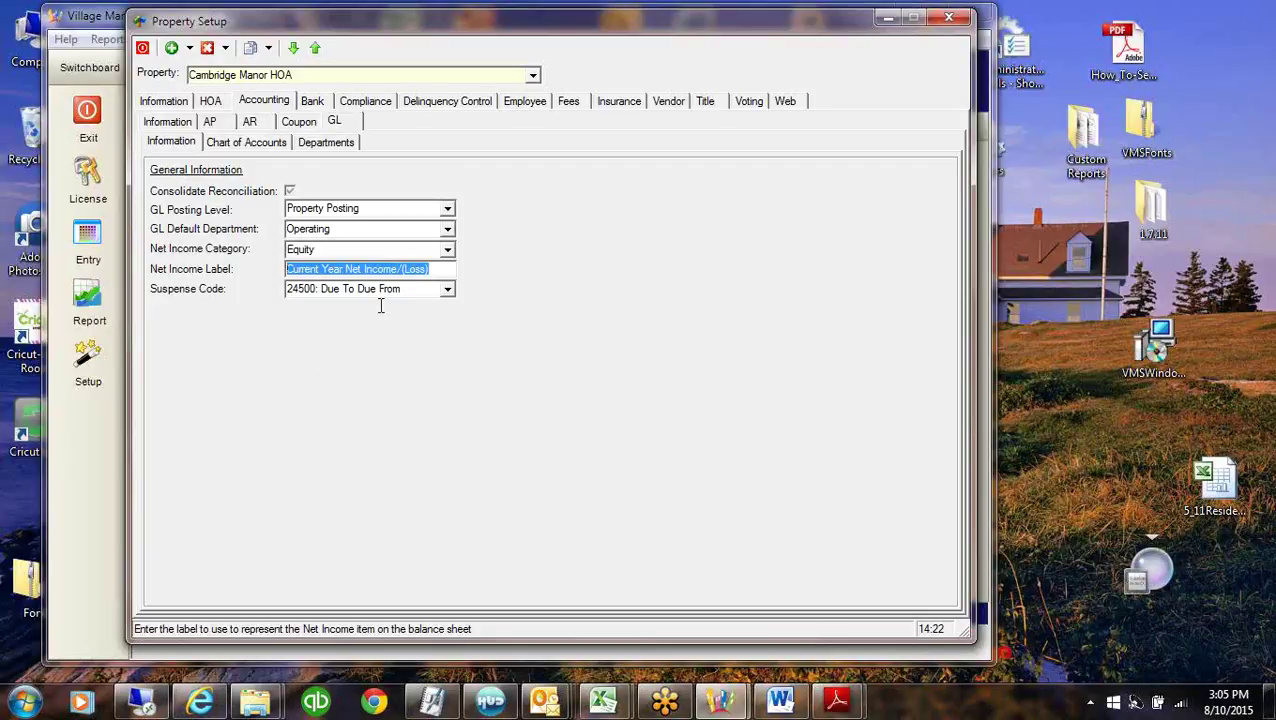
Look over Cambridge Manor HOA's chart of accounts and GL departments, then display its AR posting codes.
{"action": "left_click", "coordinate": [396, 290]}
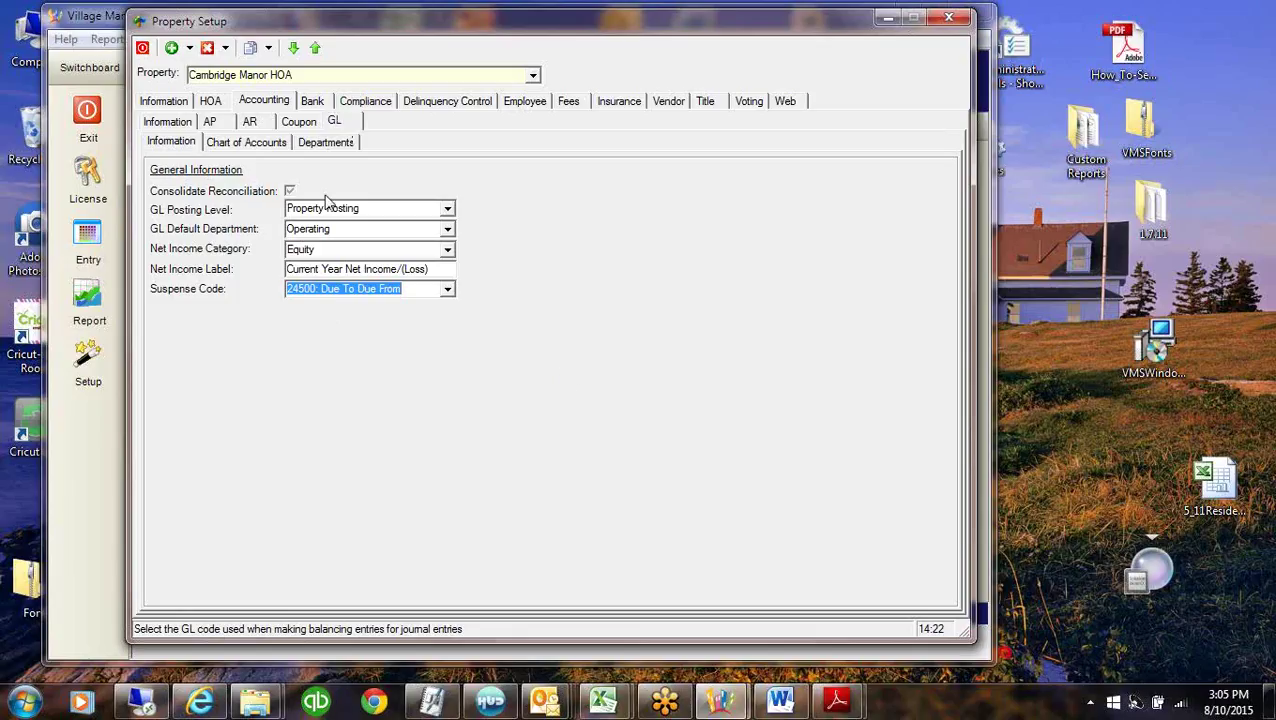
{"action": "left_click", "coordinate": [250, 143]}
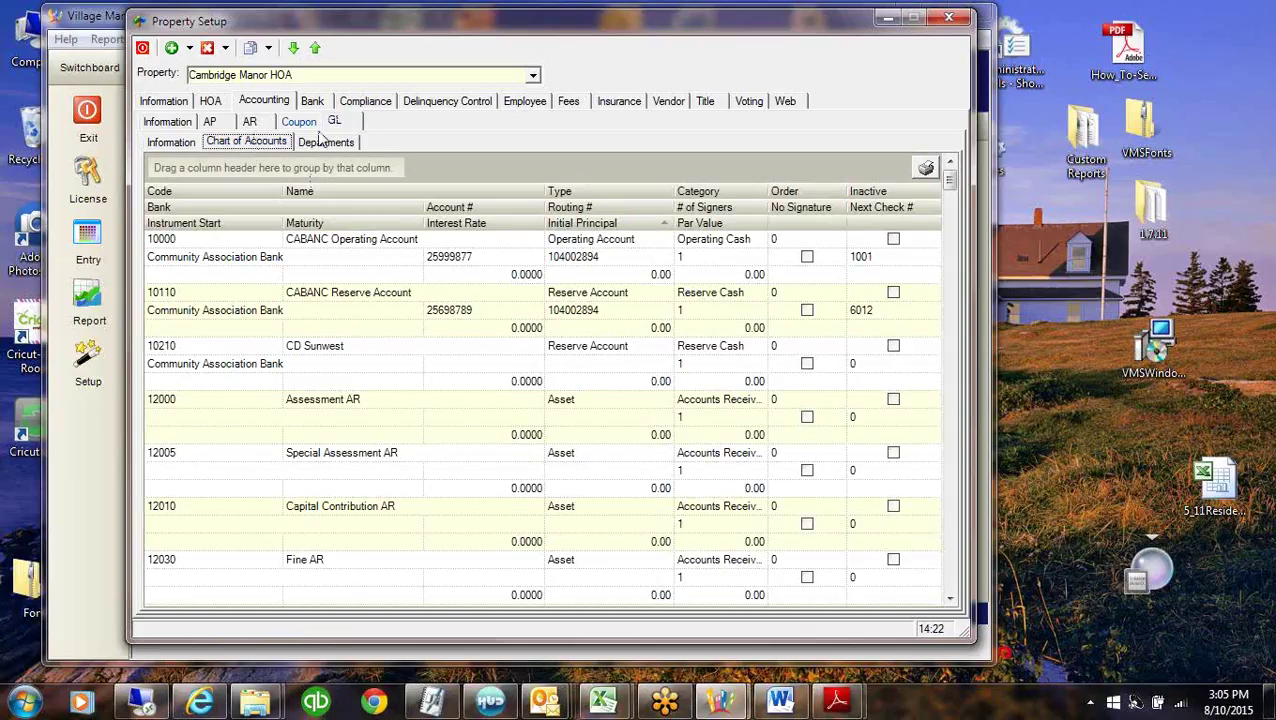
{"action": "left_click", "coordinate": [326, 143]}
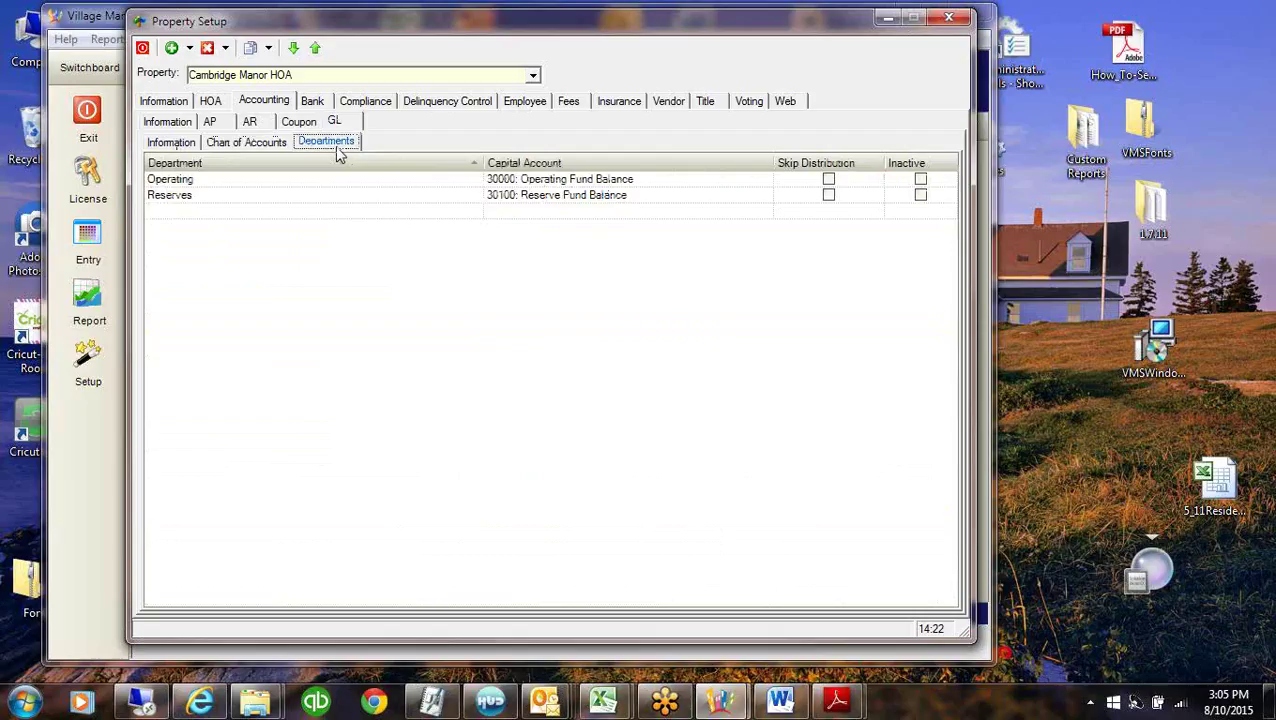
{"action": "left_click", "coordinate": [251, 121]}
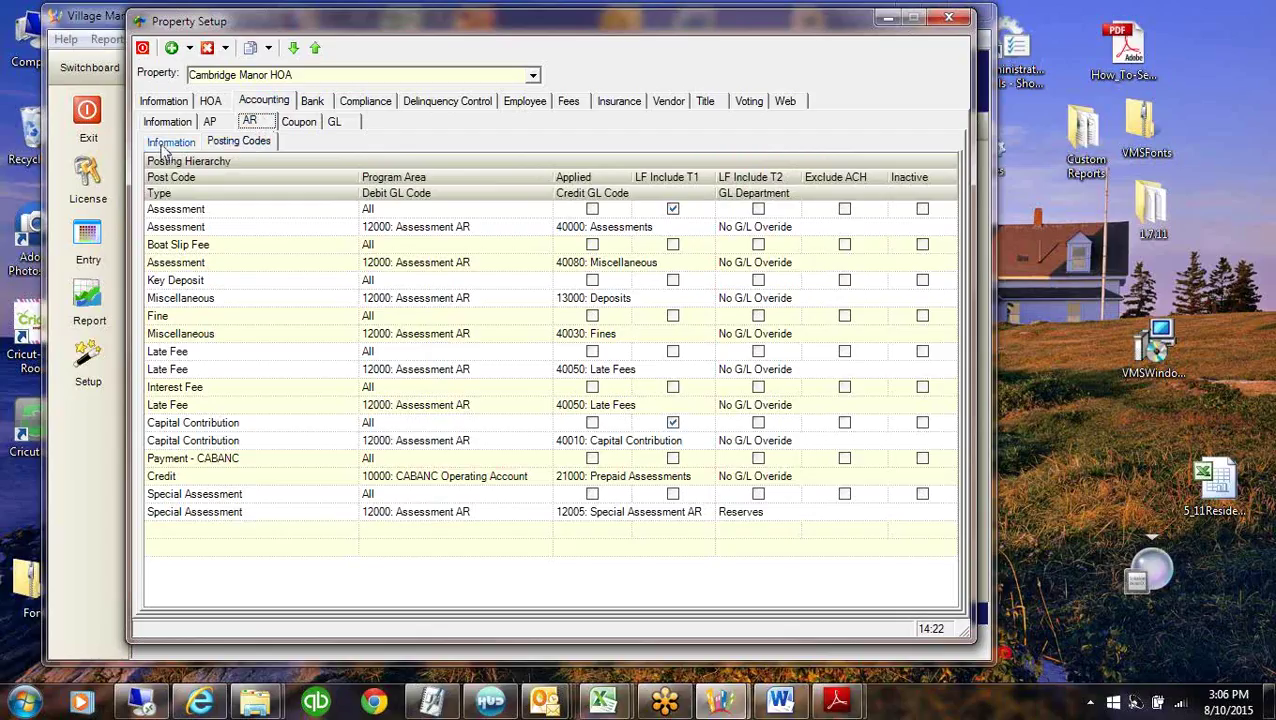
Switch to the Master Template property and display its AR posting codes.
{"action": "left_click", "coordinate": [168, 142]}
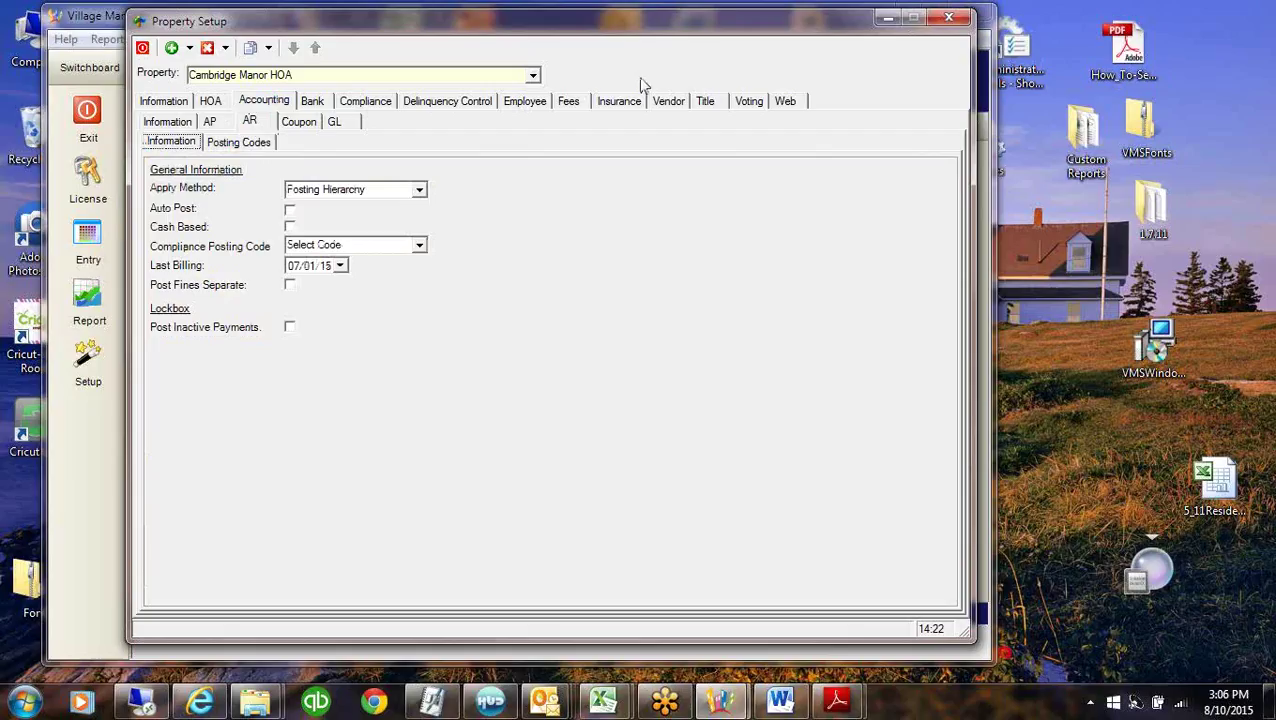
{"action": "left_click", "coordinate": [533, 75]}
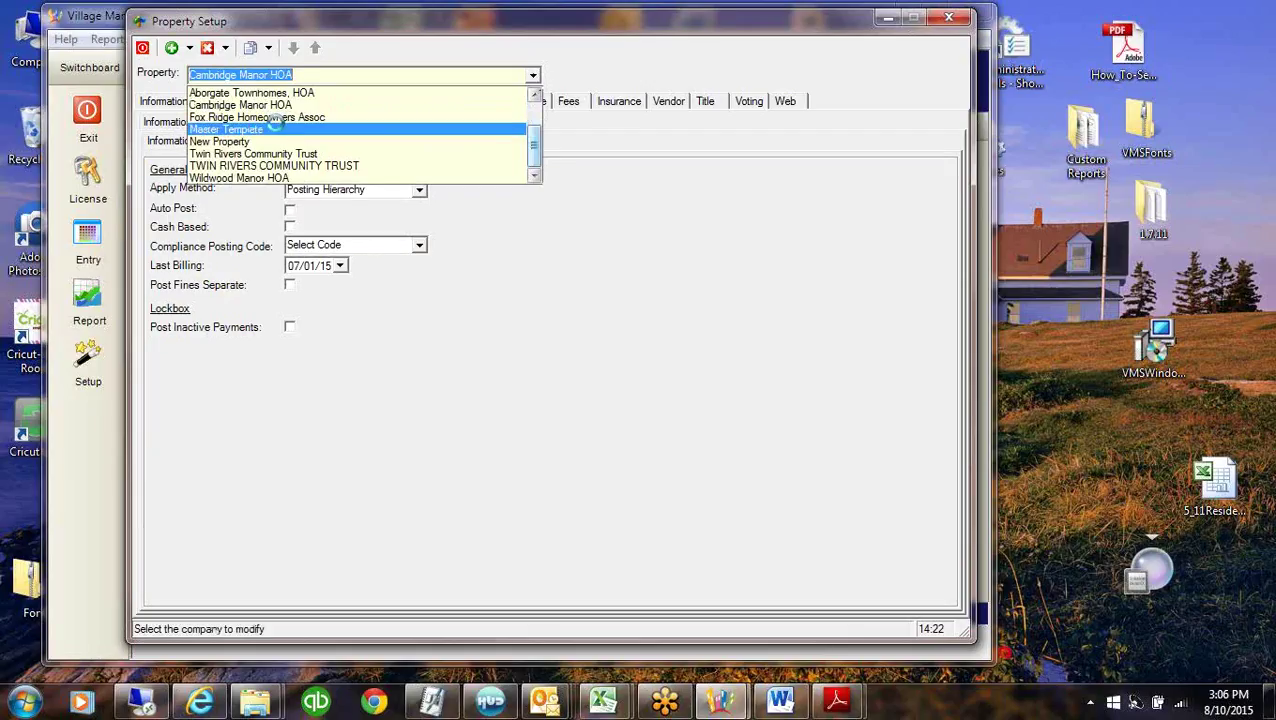
{"action": "left_click", "coordinate": [270, 129]}
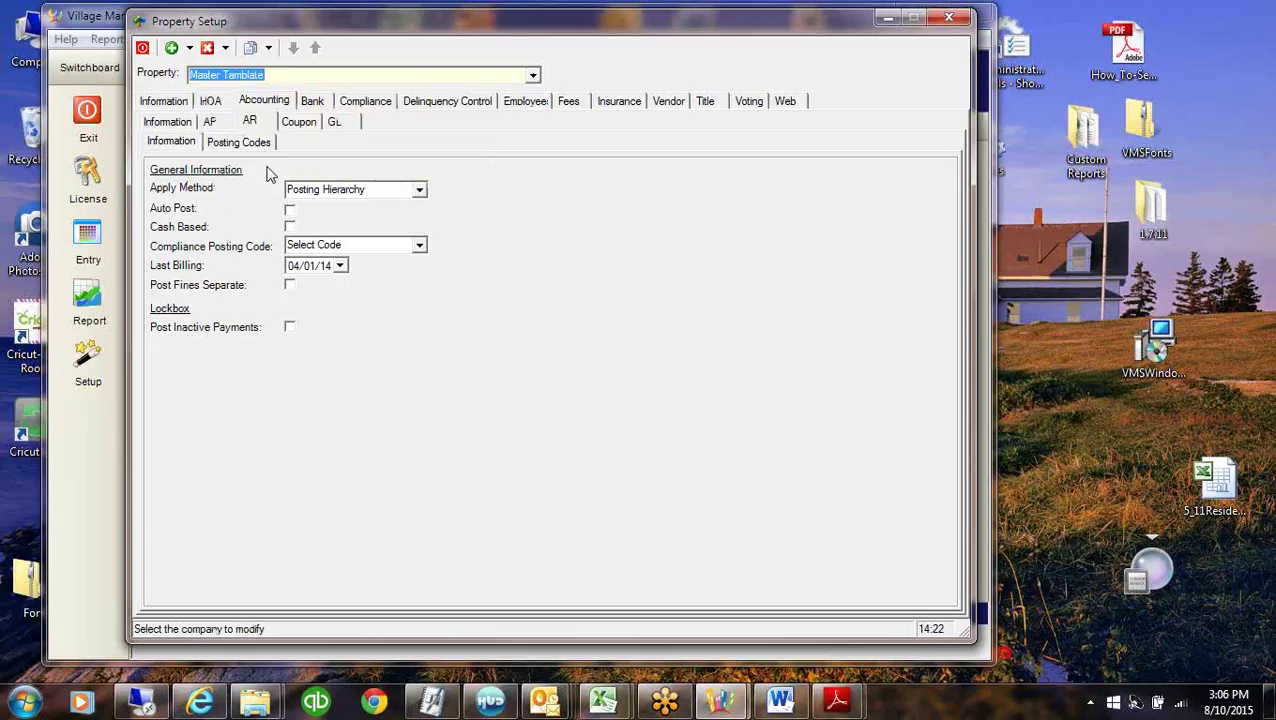
{"action": "left_click", "coordinate": [240, 143]}
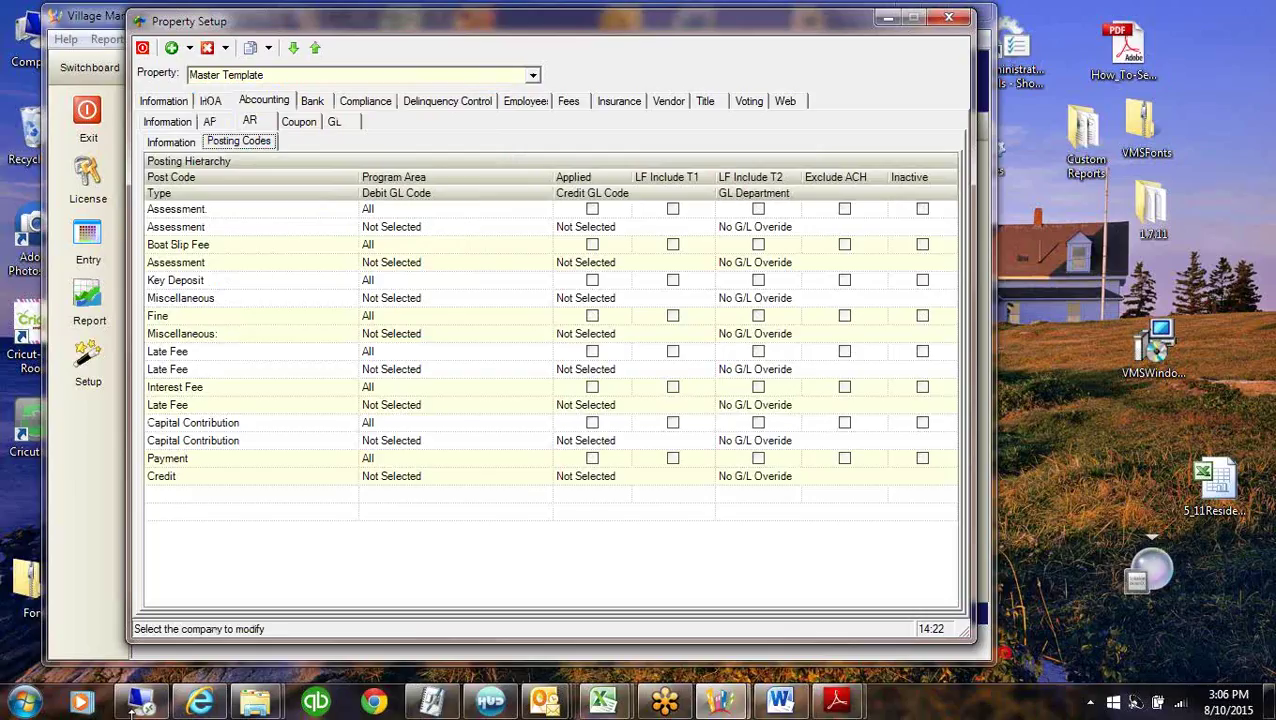
Check the Assessment posting code's program area, leaving it set to All.
{"action": "left_click", "coordinate": [224, 179]}
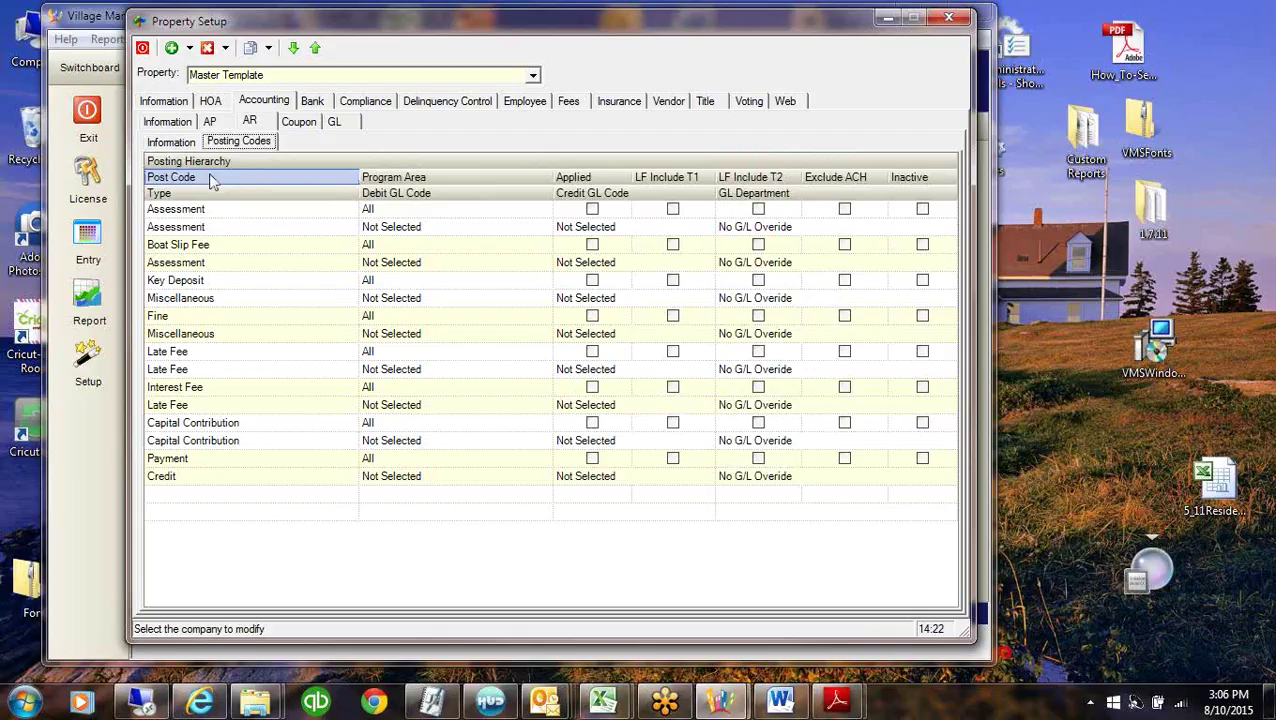
{"action": "left_click", "coordinate": [239, 224]}
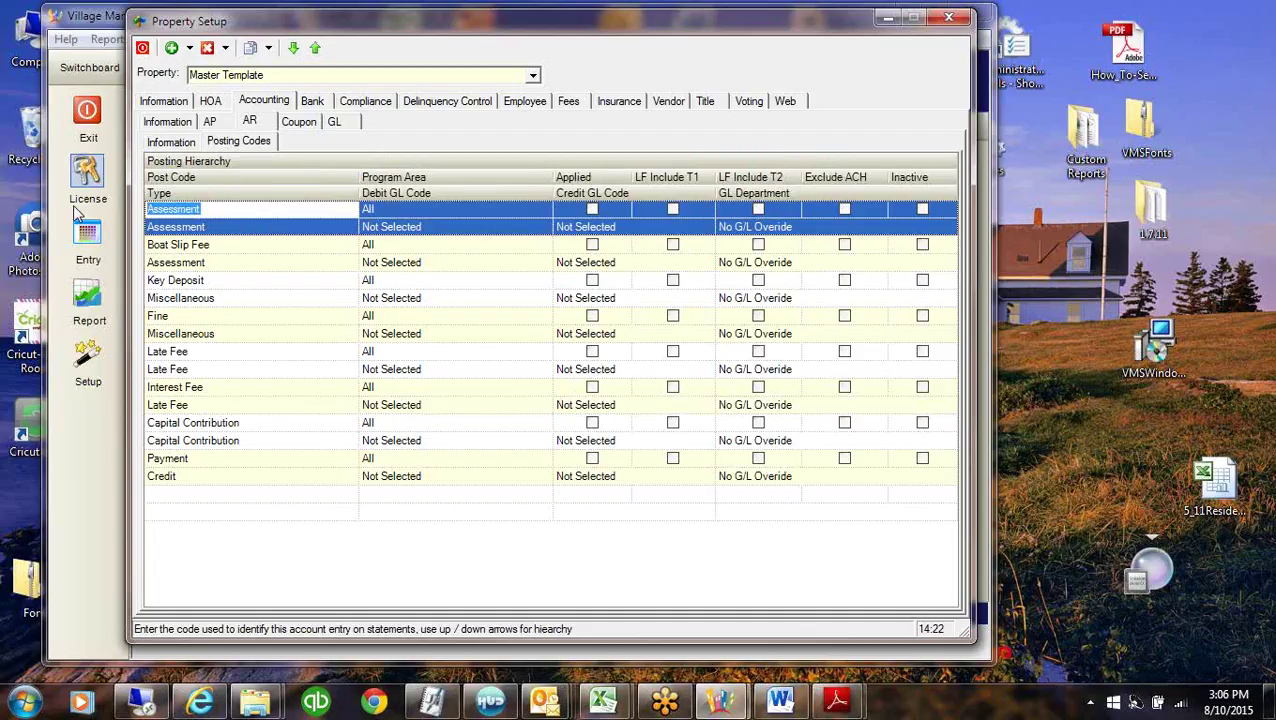
{"action": "left_click", "coordinate": [422, 213]}
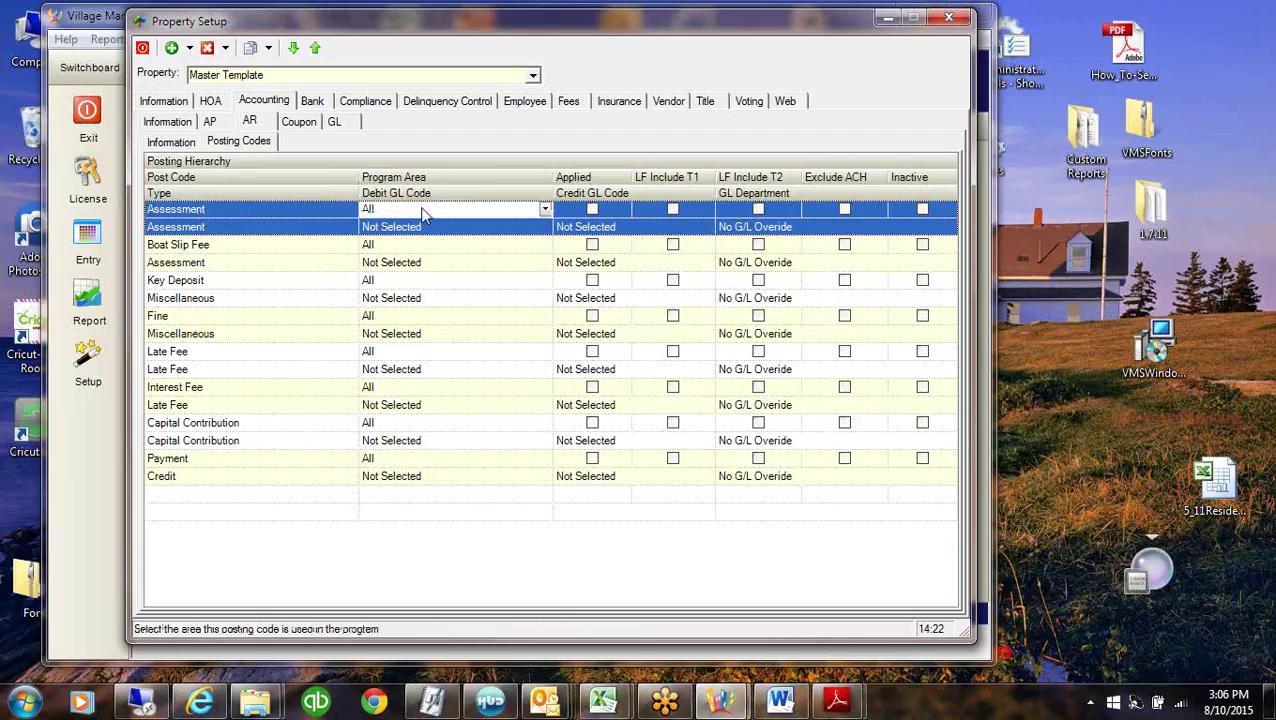
{"action": "left_click", "coordinate": [545, 209]}
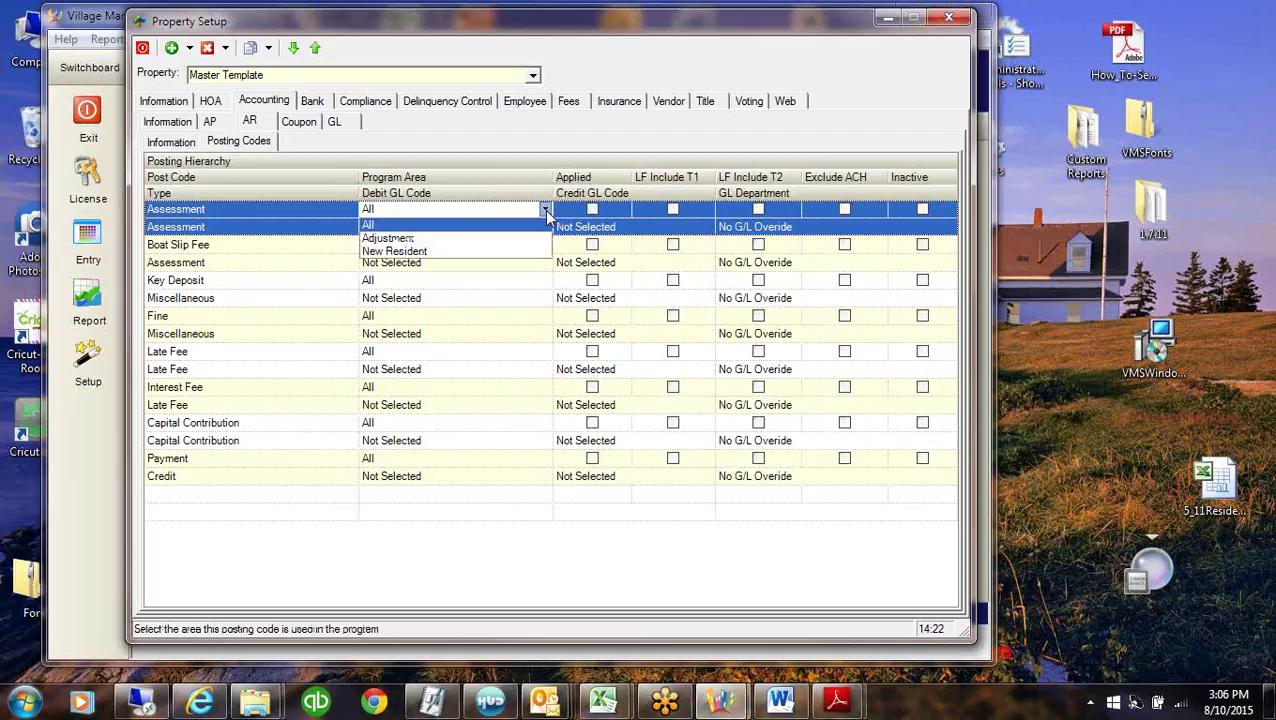
{"action": "left_click", "coordinate": [414, 227]}
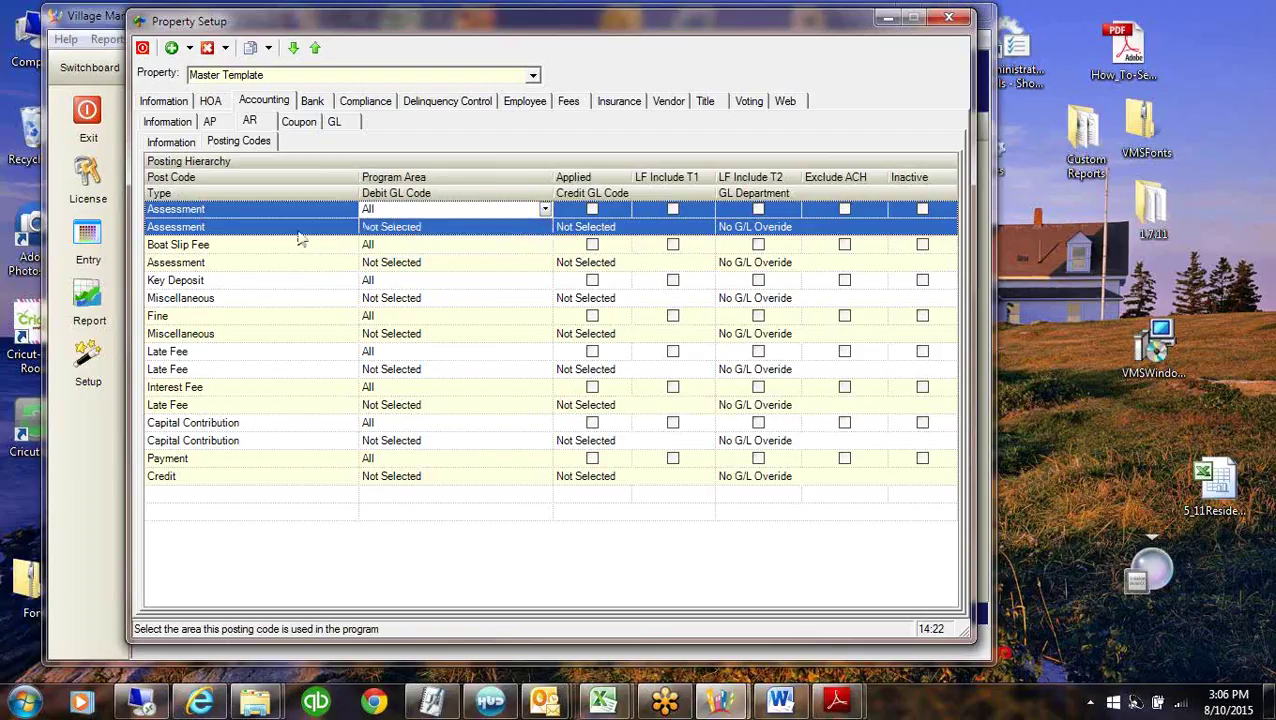
{"action": "left_click", "coordinate": [263, 232]}
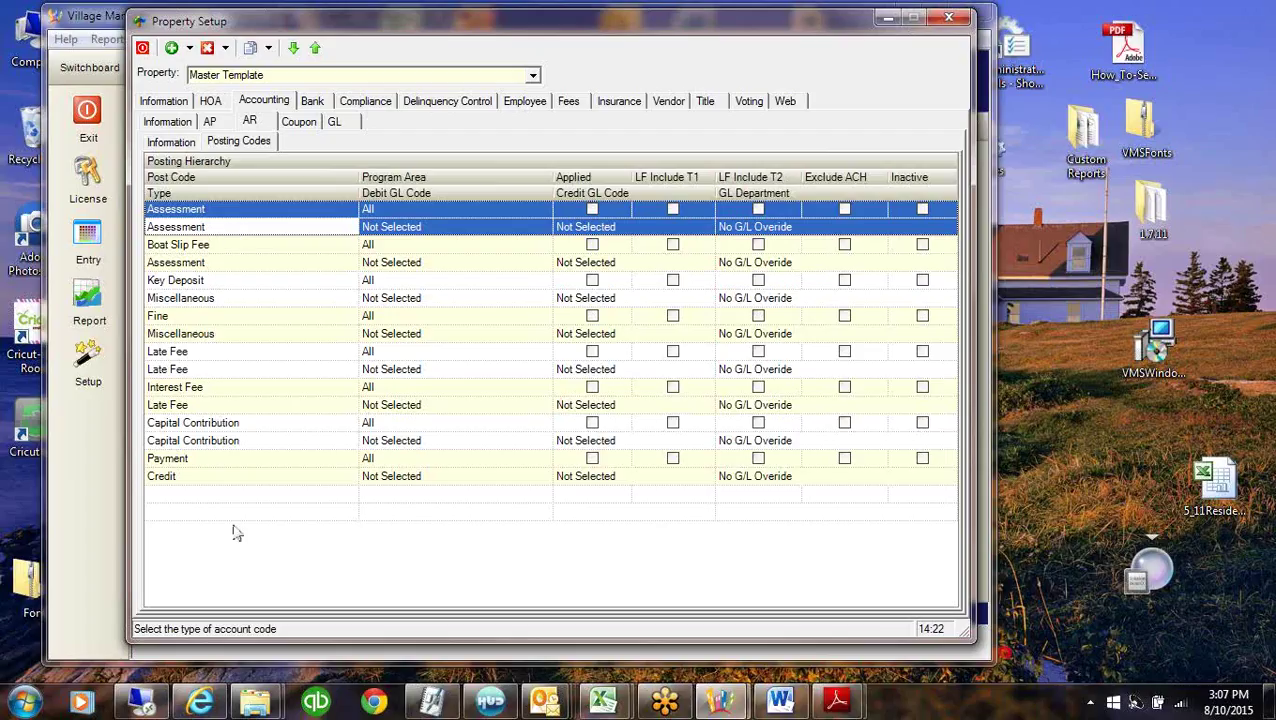
Add a new posting code named Cable with type Assessment.
{"action": "left_click", "coordinate": [249, 497]}
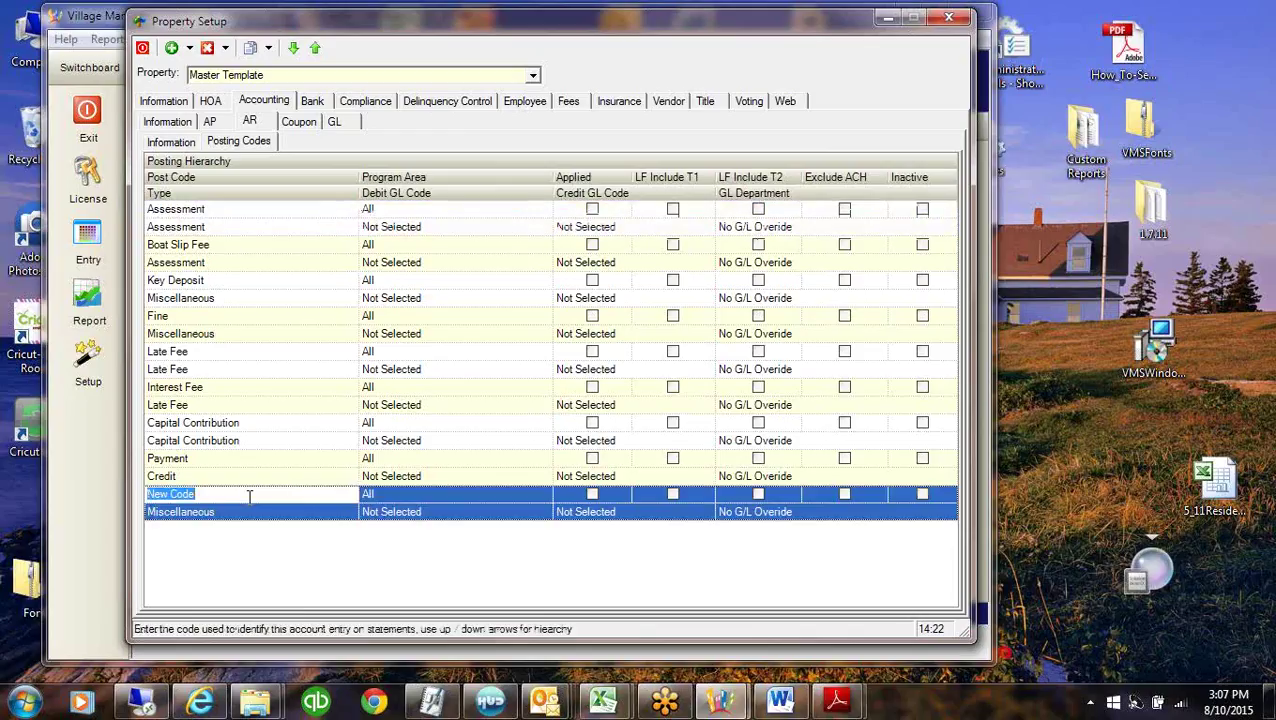
{"action": "type", "text": "Cable"}
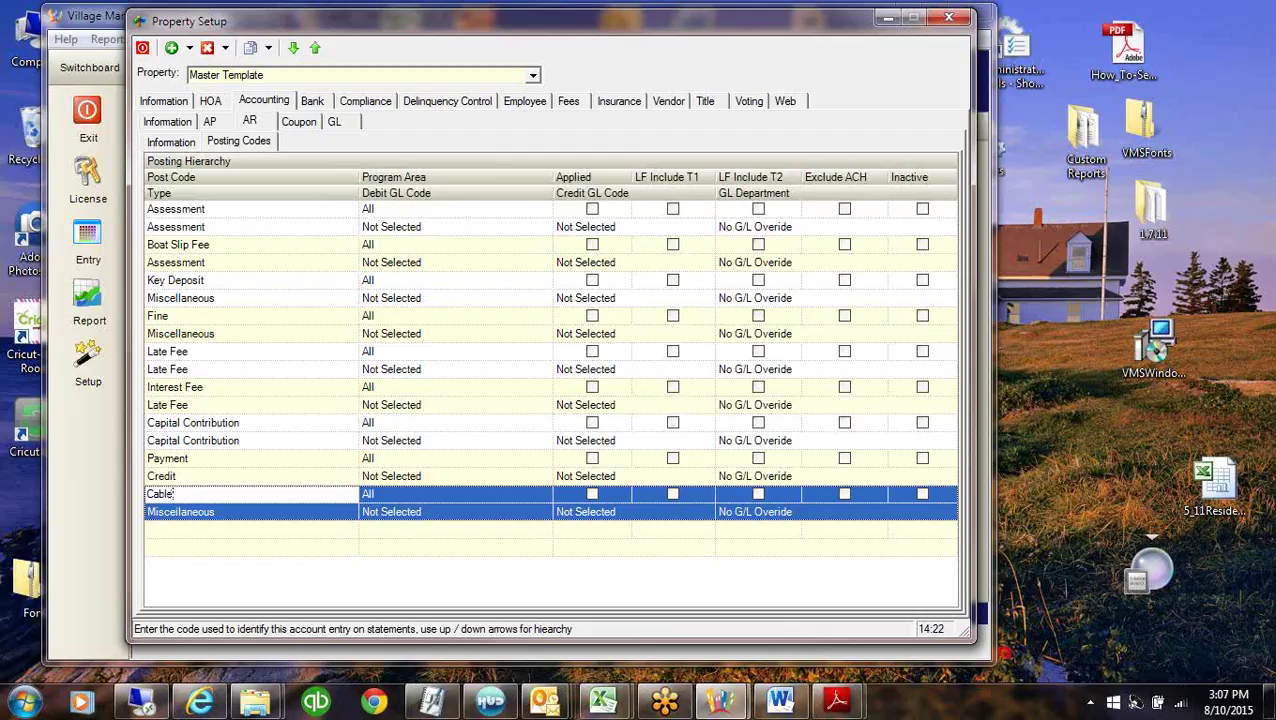
{"action": "left_click", "coordinate": [282, 512]}
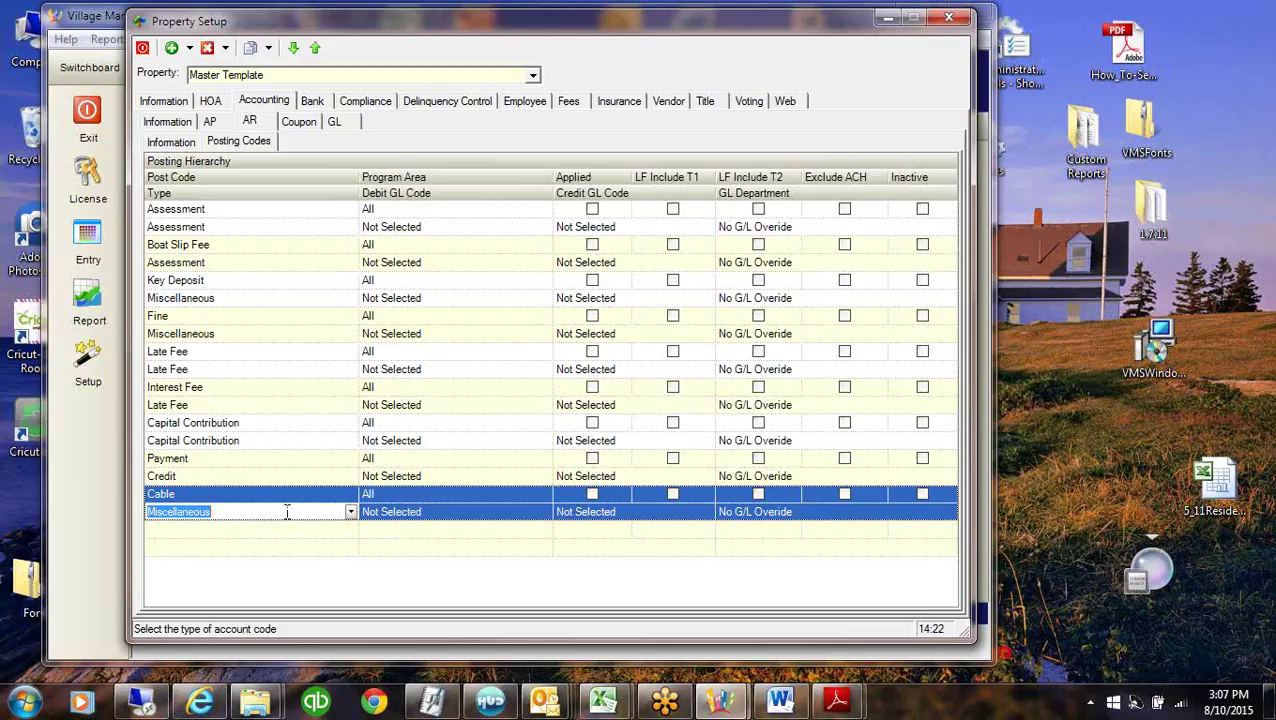
{"action": "left_click", "coordinate": [351, 512]}
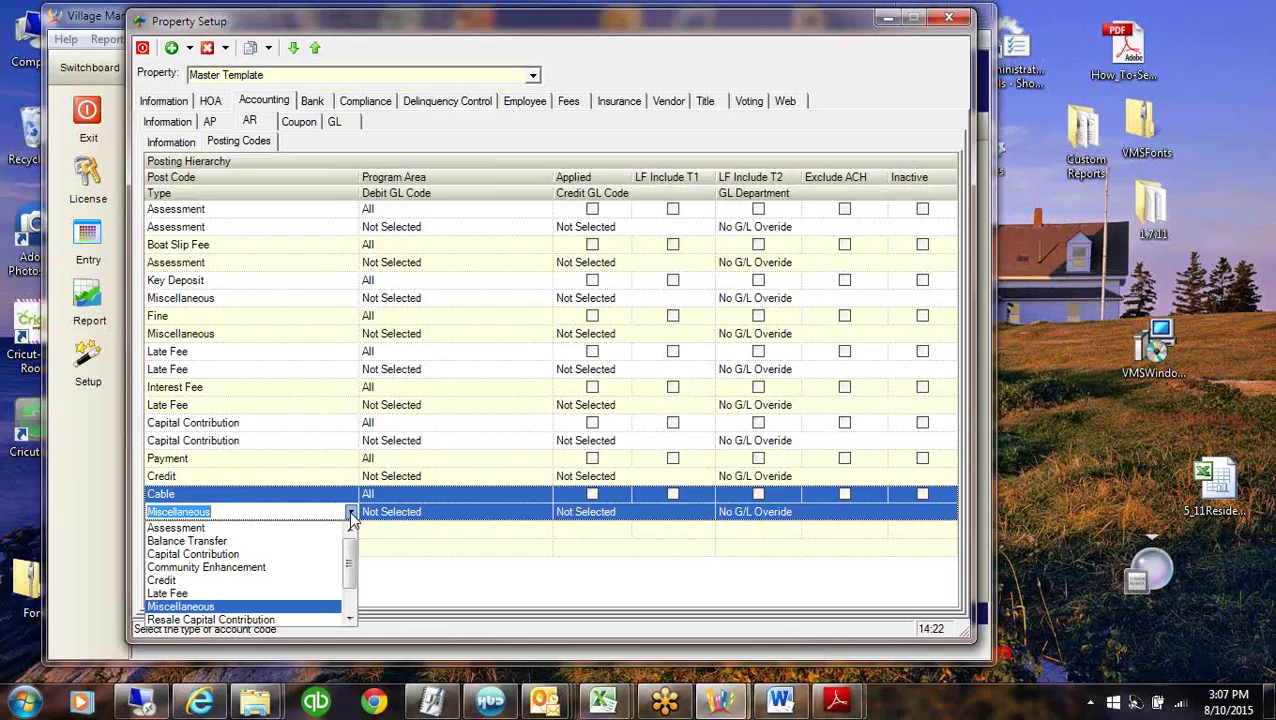
{"action": "left_click", "coordinate": [167, 528]}
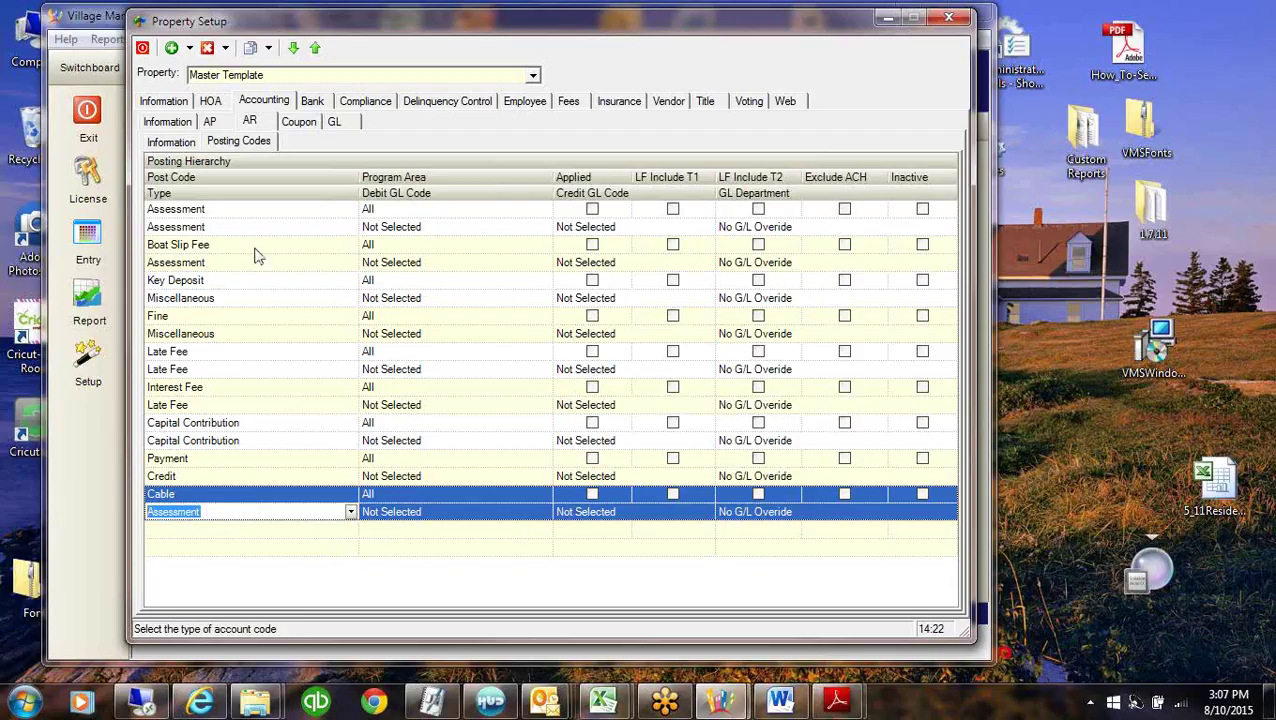
{"action": "left_click", "coordinate": [250, 300]}
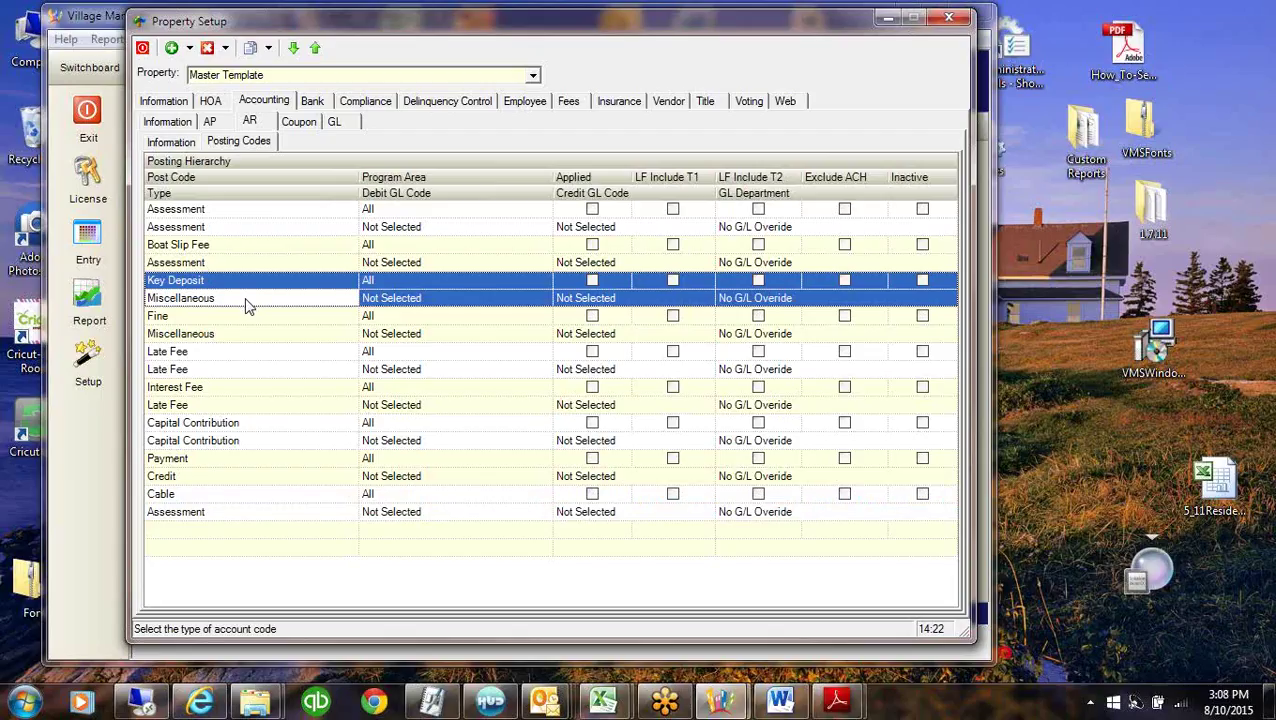
{"action": "left_click", "coordinate": [239, 340]}
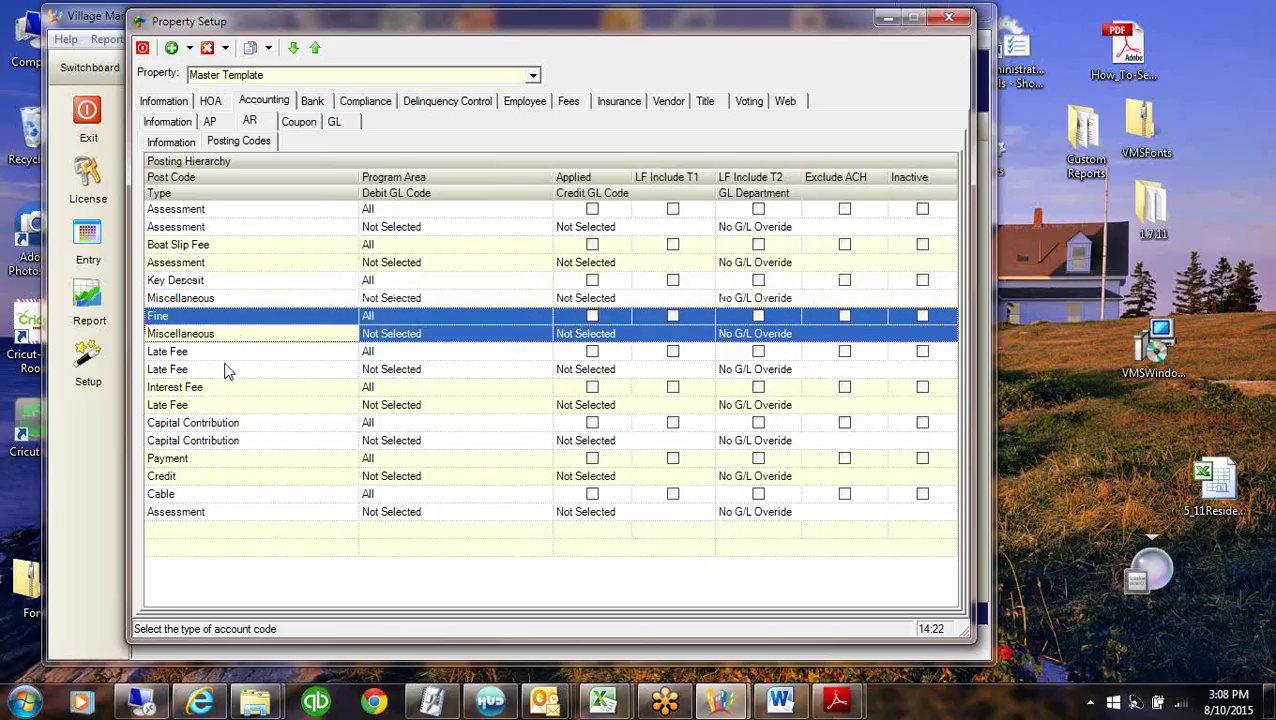
{"action": "left_click", "coordinate": [221, 372]}
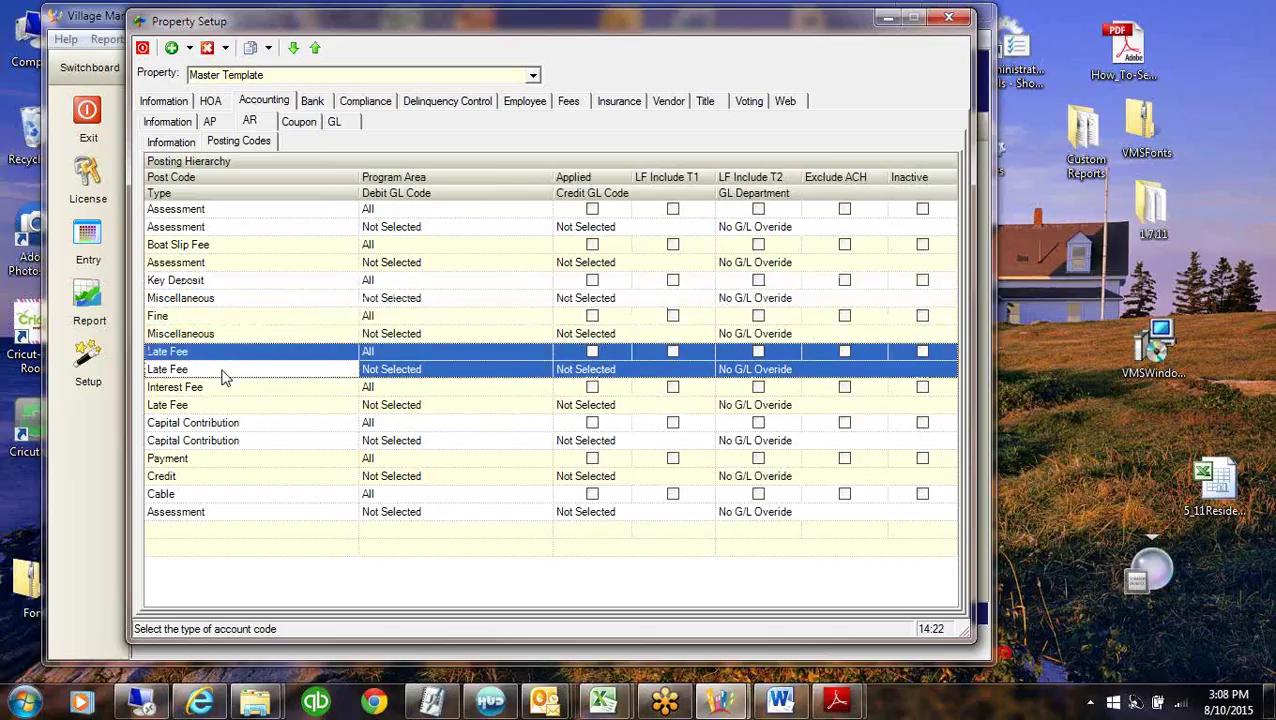
{"action": "left_click", "coordinate": [226, 495]}
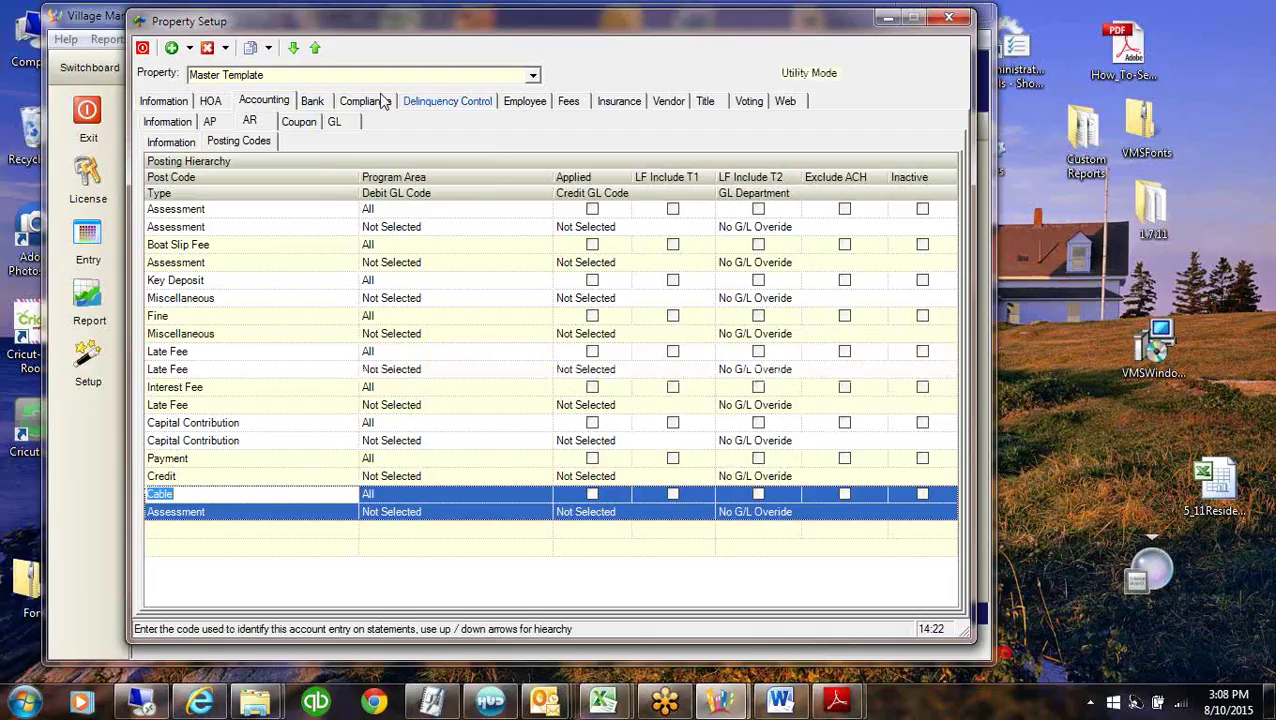
{"action": "left_click", "coordinate": [226, 372]}
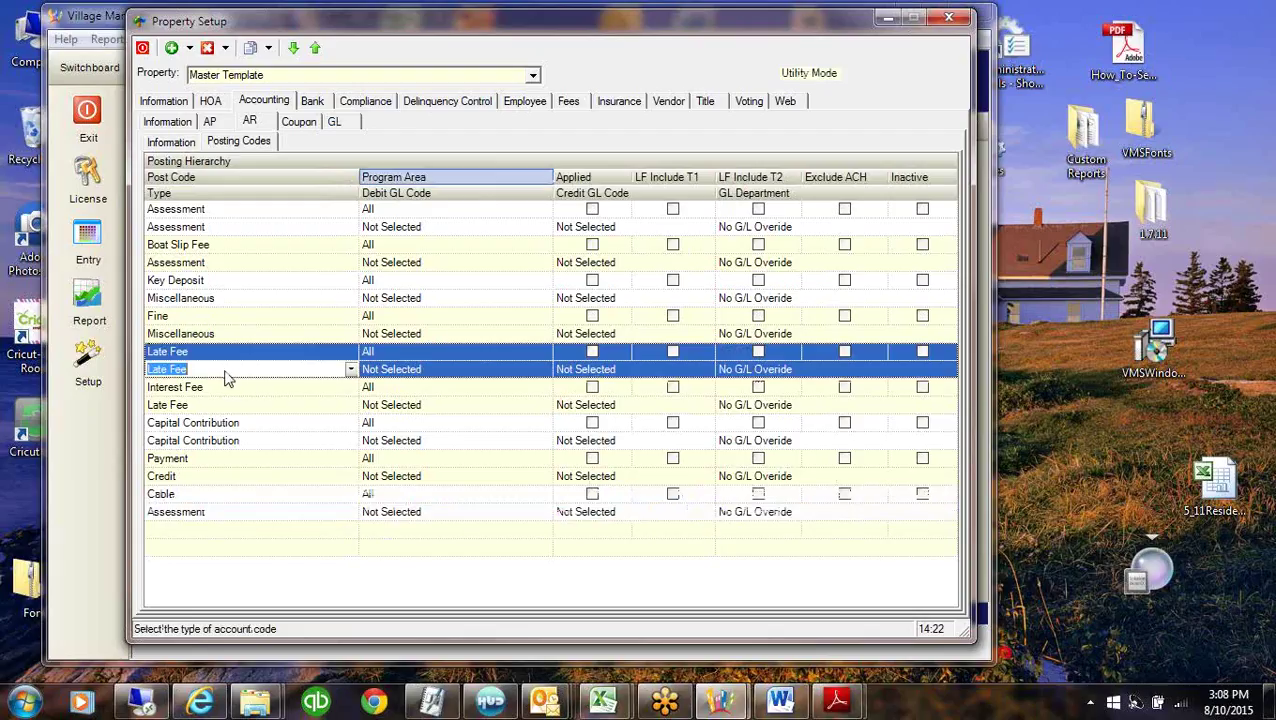
{"action": "left_click", "coordinate": [350, 369]}
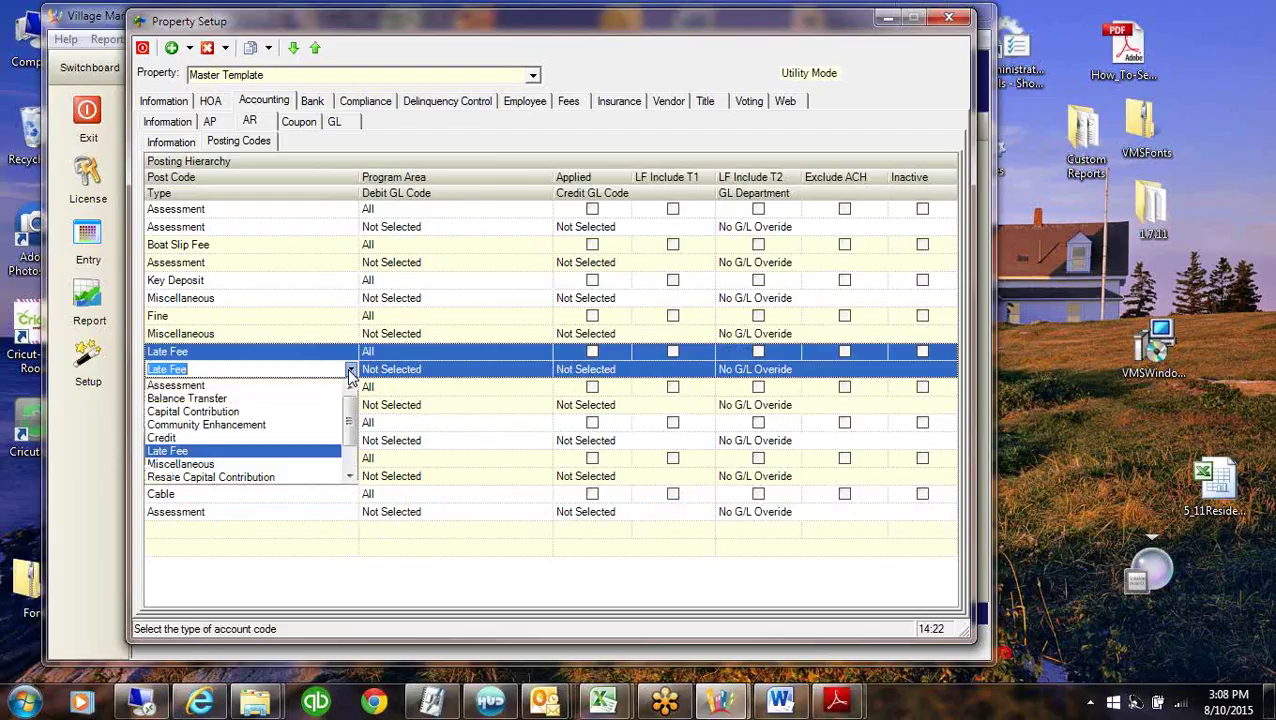
{"action": "left_click", "coordinate": [176, 452]}
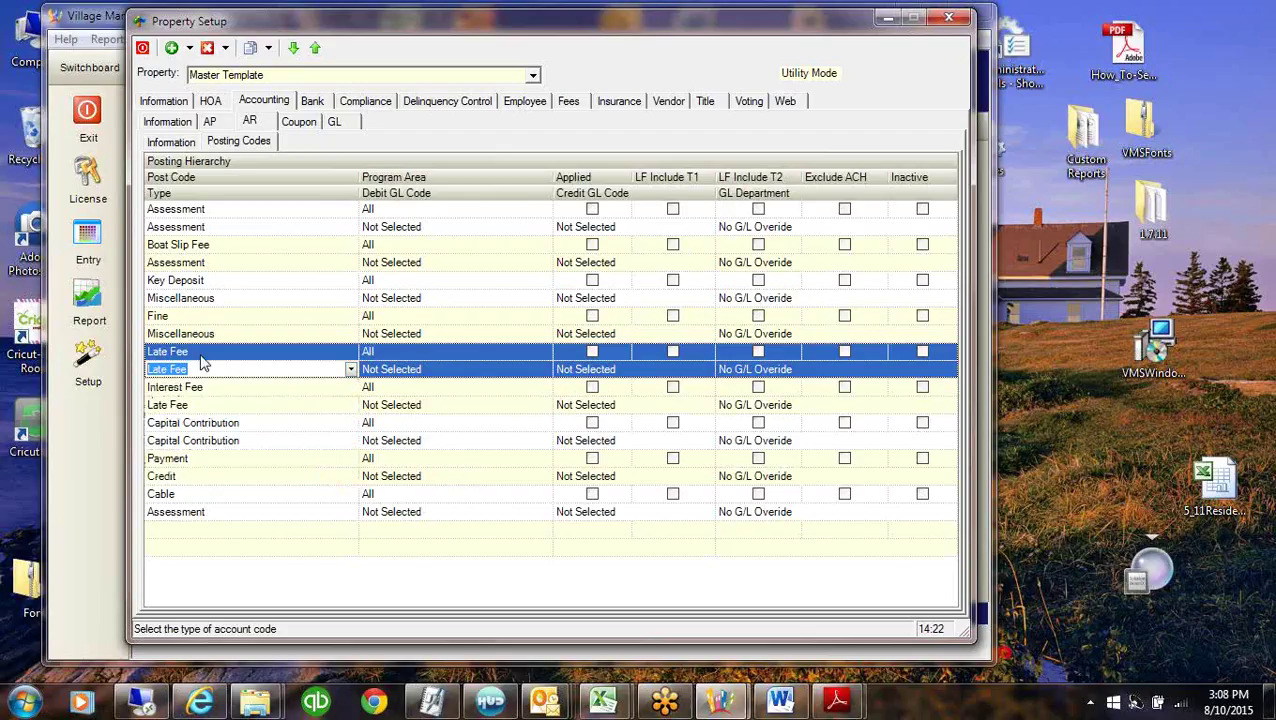
{"action": "left_click", "coordinate": [239, 224]}
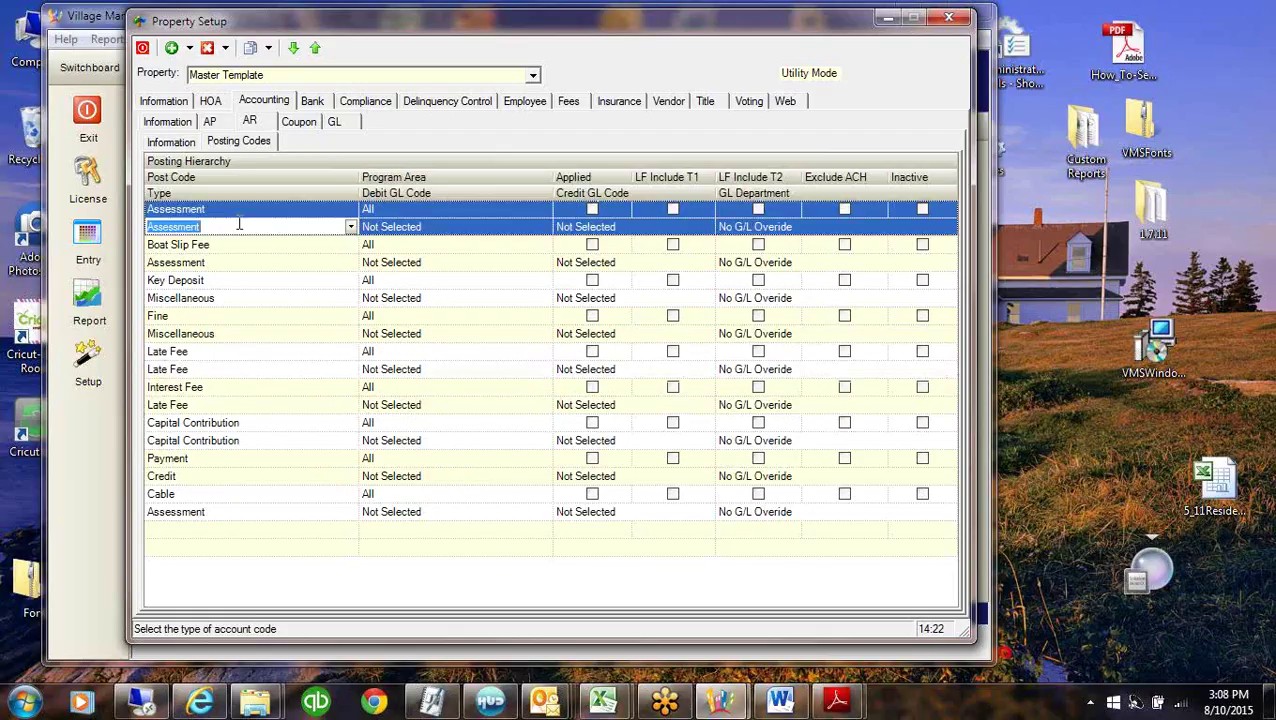
{"action": "left_click", "coordinate": [223, 302]}
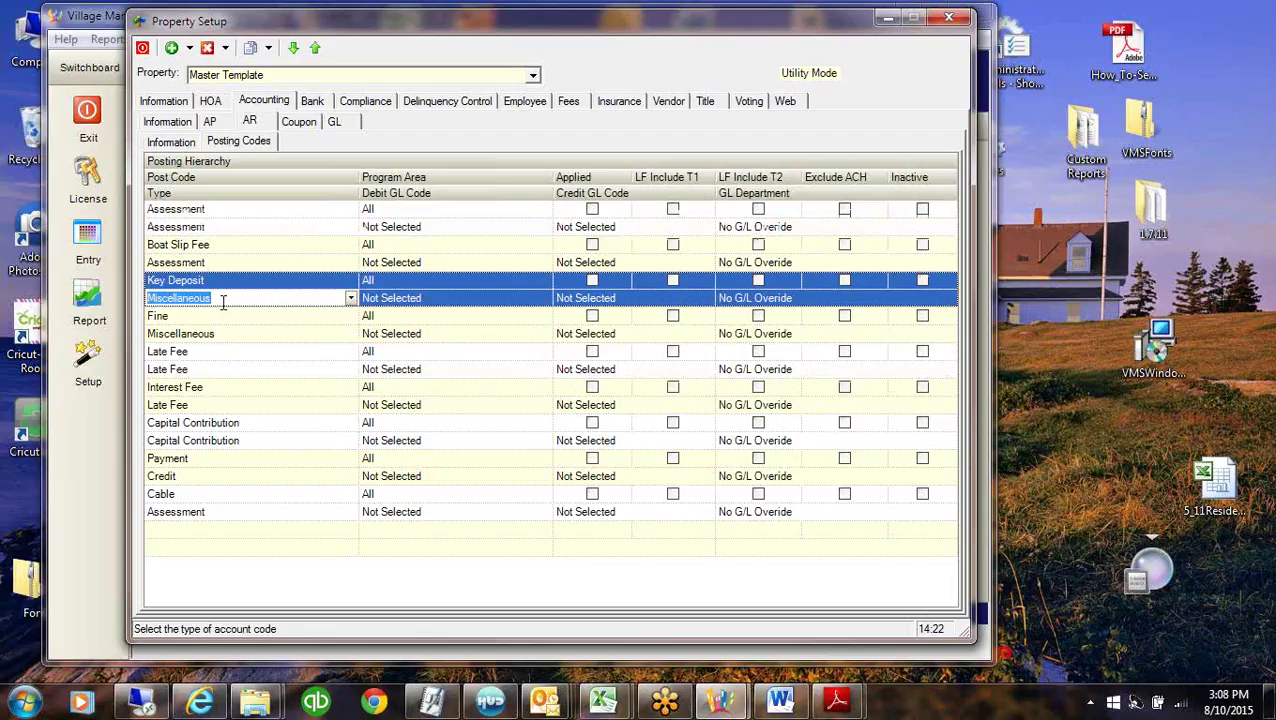
{"action": "left_click", "coordinate": [199, 372]}
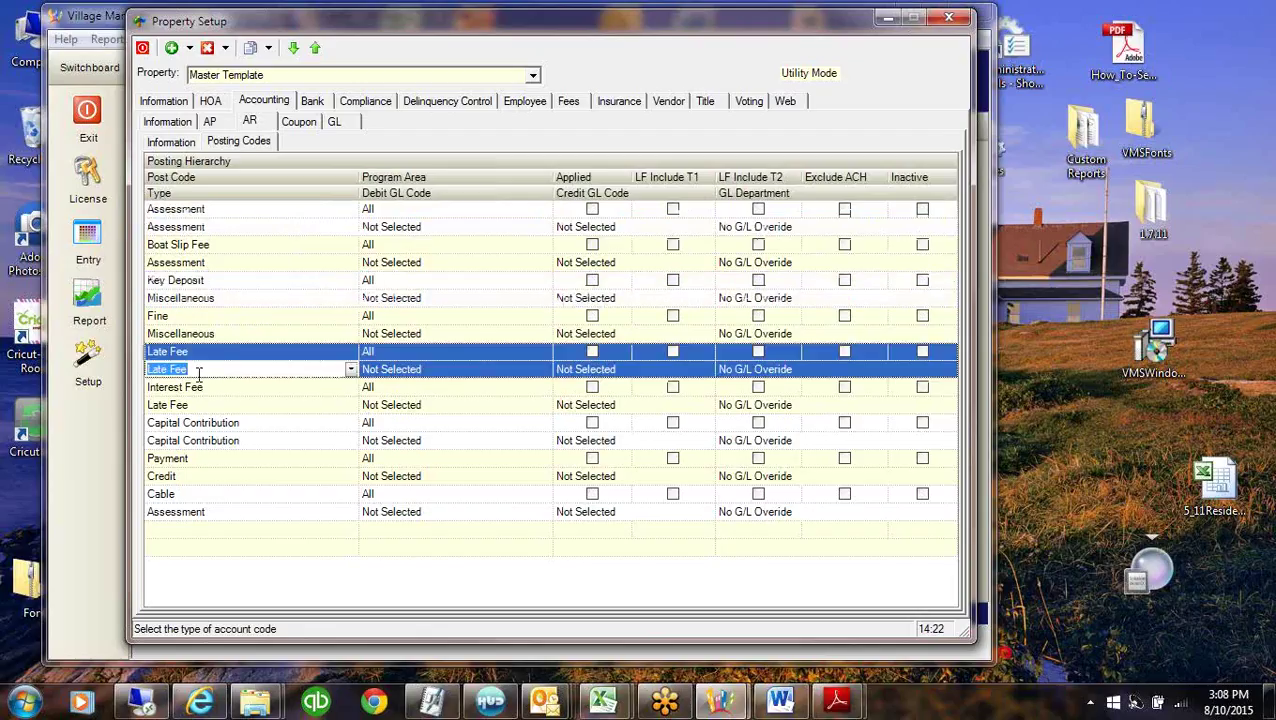
{"action": "left_click", "coordinate": [240, 446]}
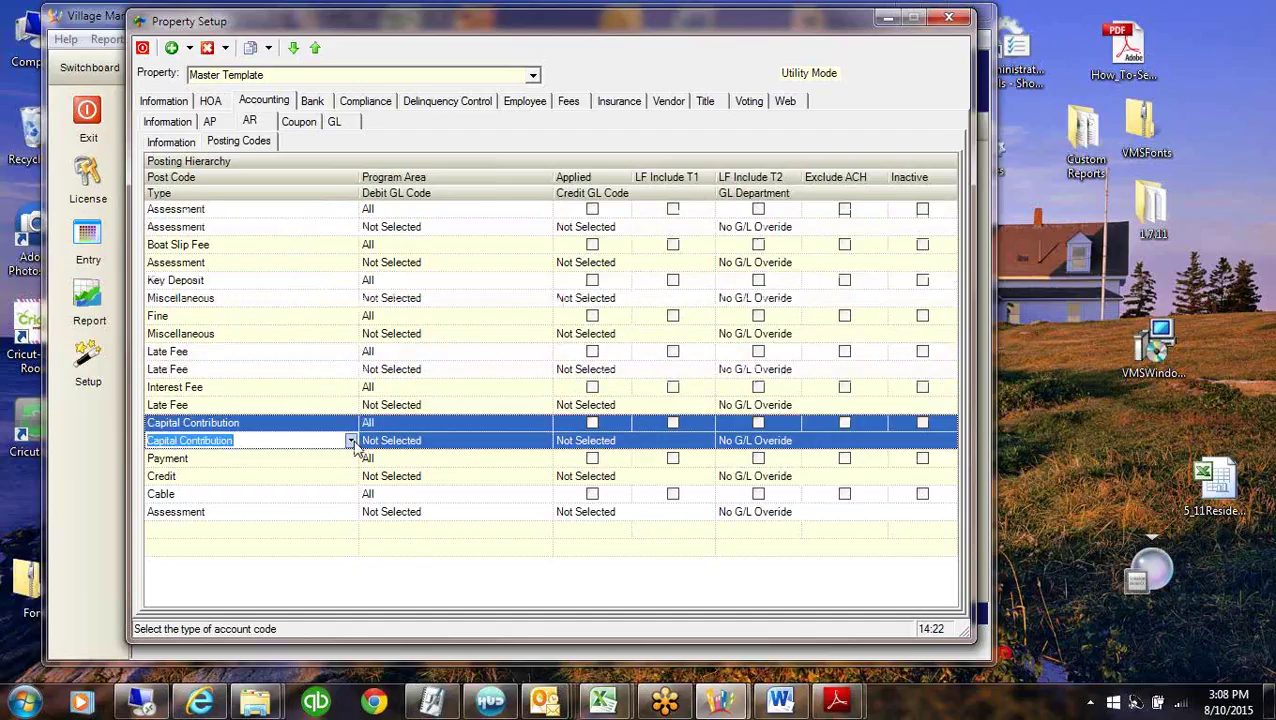
{"action": "left_click", "coordinate": [350, 441]}
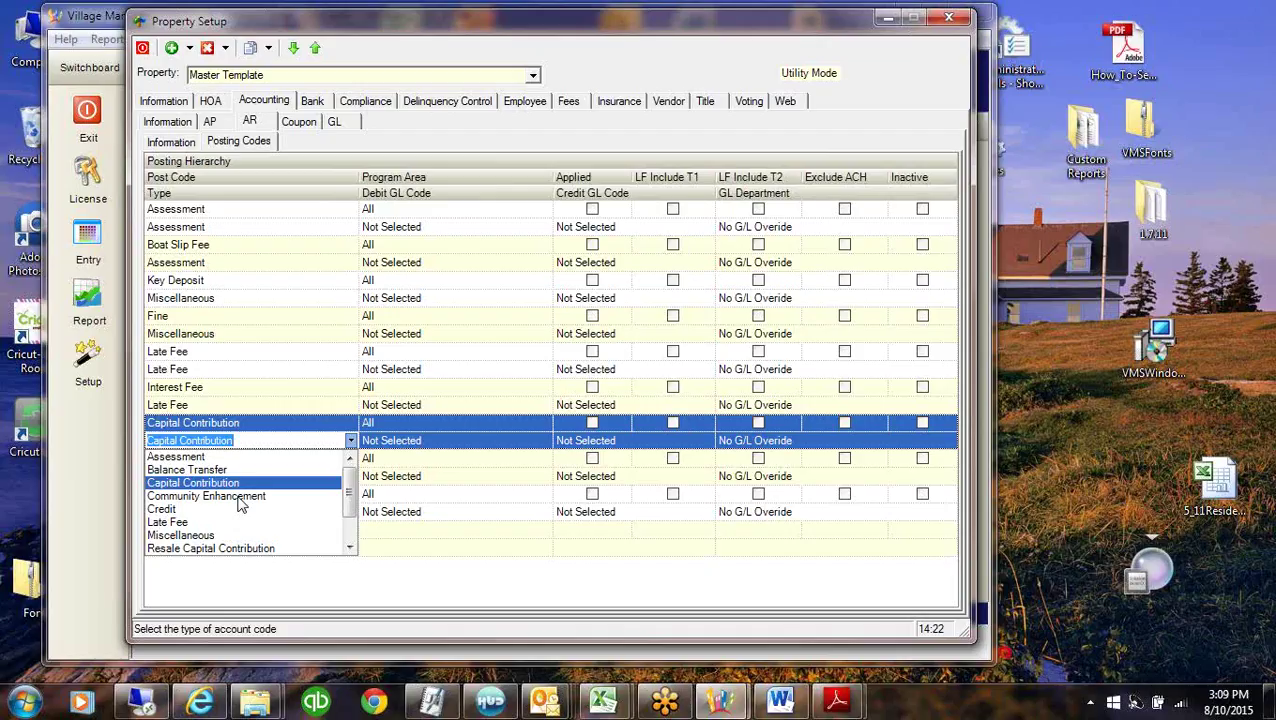
{"action": "left_click", "coordinate": [349, 547]}
{"action": "left_click", "coordinate": [349, 547]}
{"action": "left_click", "coordinate": [349, 547]}
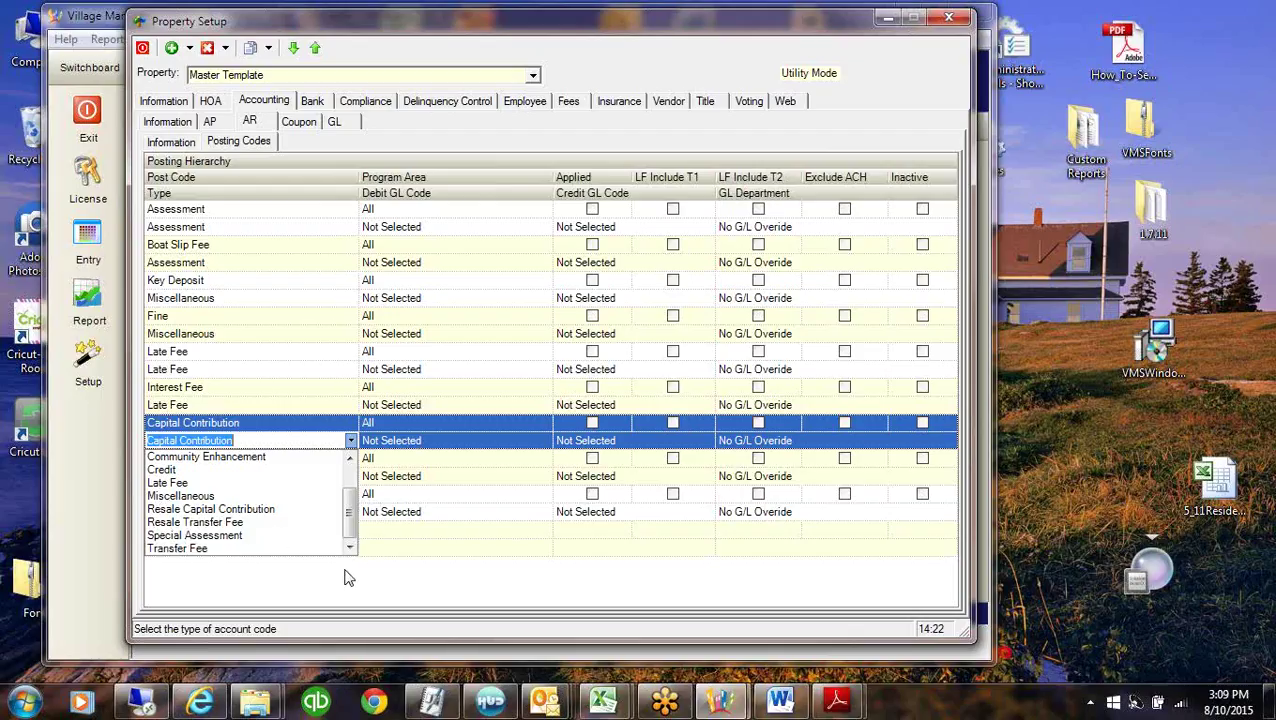
{"action": "left_click", "coordinate": [258, 441]}
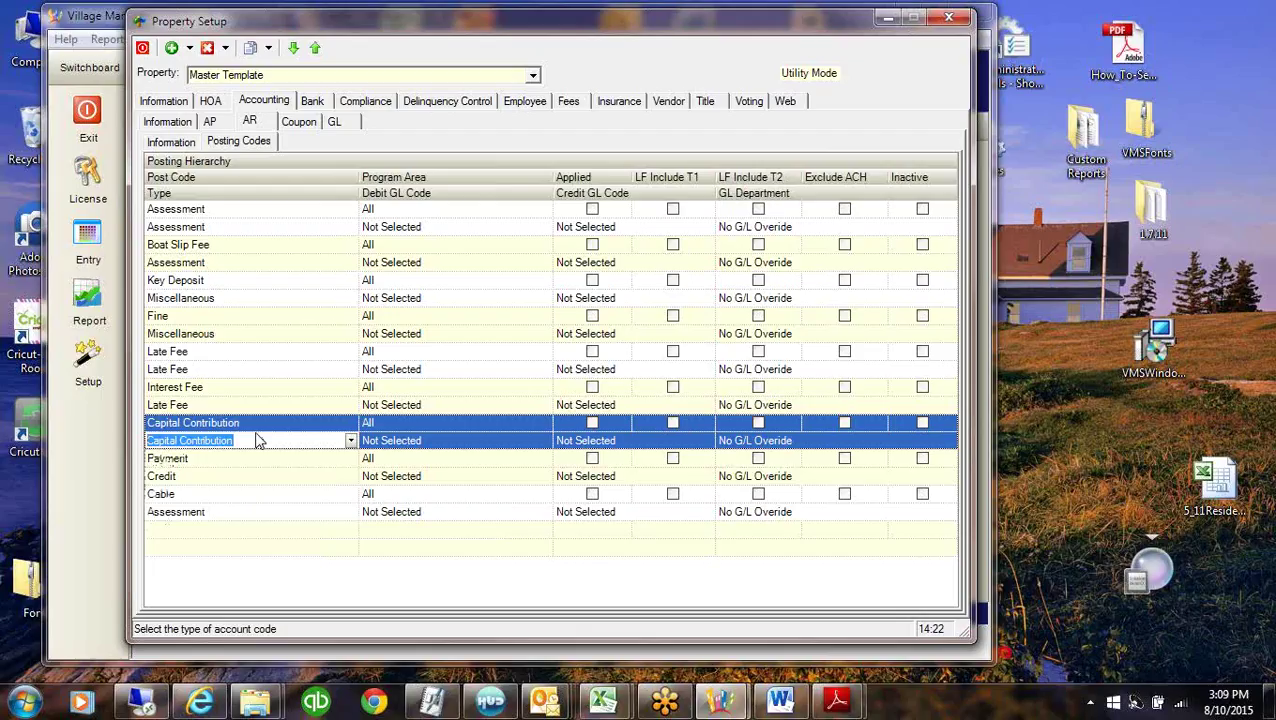
{"action": "left_click", "coordinate": [246, 226]}
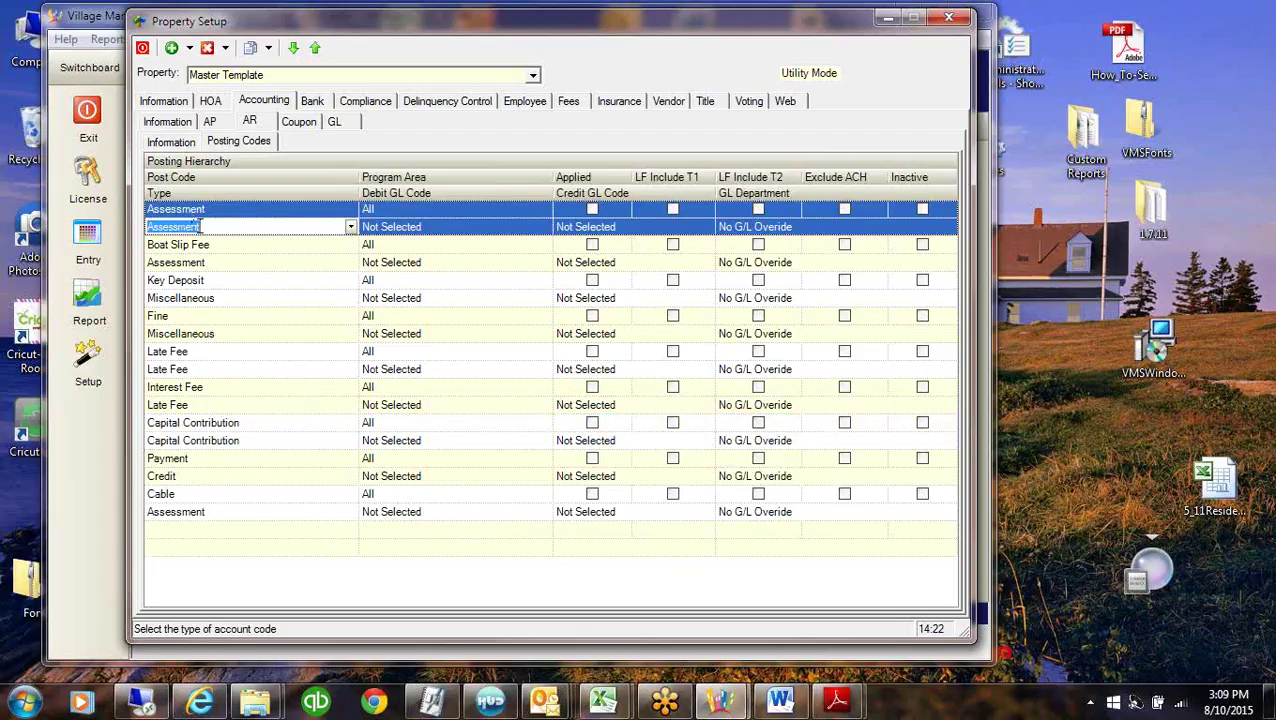
{"action": "left_click", "coordinate": [204, 226]}
{"action": "left_click", "coordinate": [226, 211]}
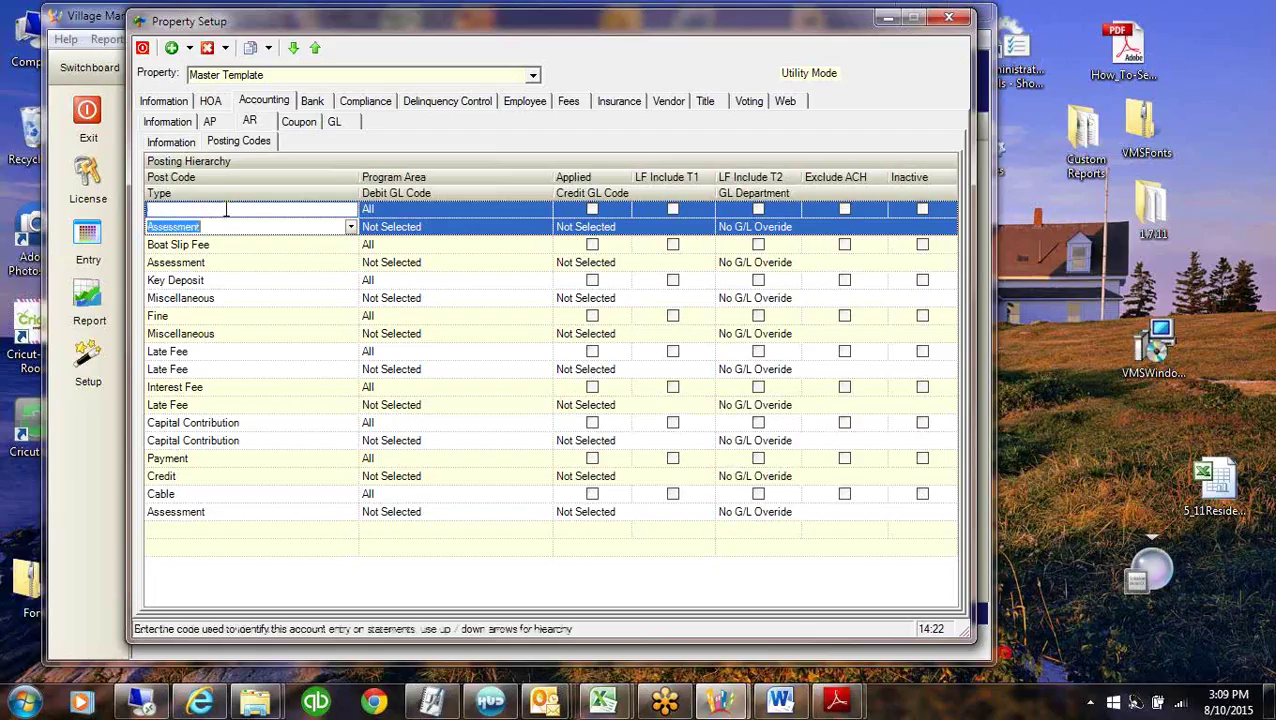
{"action": "left_click", "coordinate": [221, 227]}
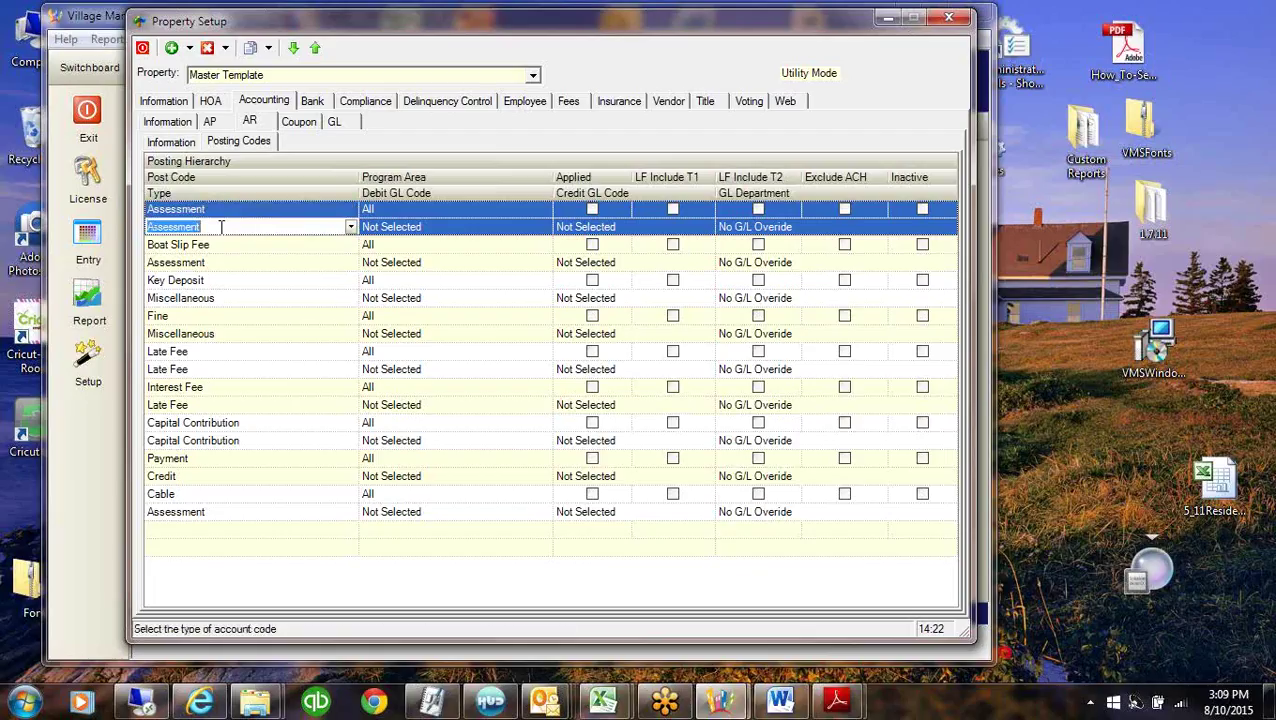
{"action": "left_click", "coordinate": [224, 298]}
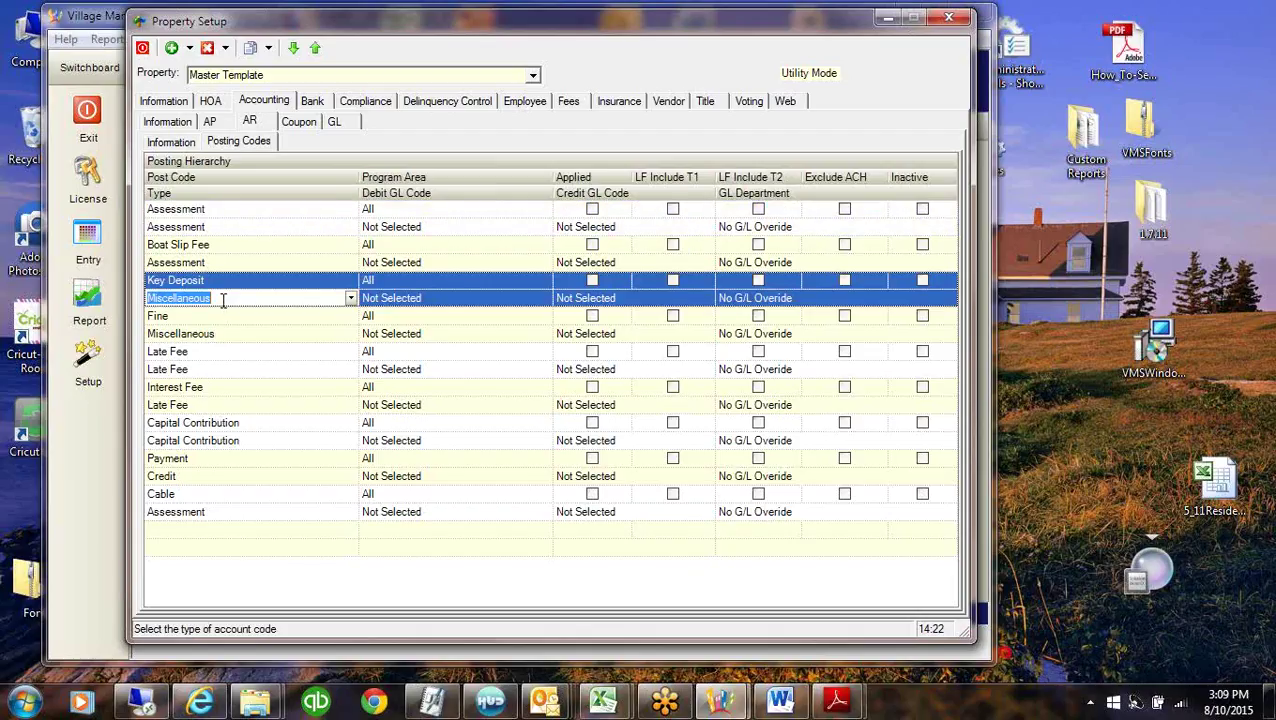
{"action": "left_click", "coordinate": [205, 369]}
{"action": "left_click", "coordinate": [207, 405]}
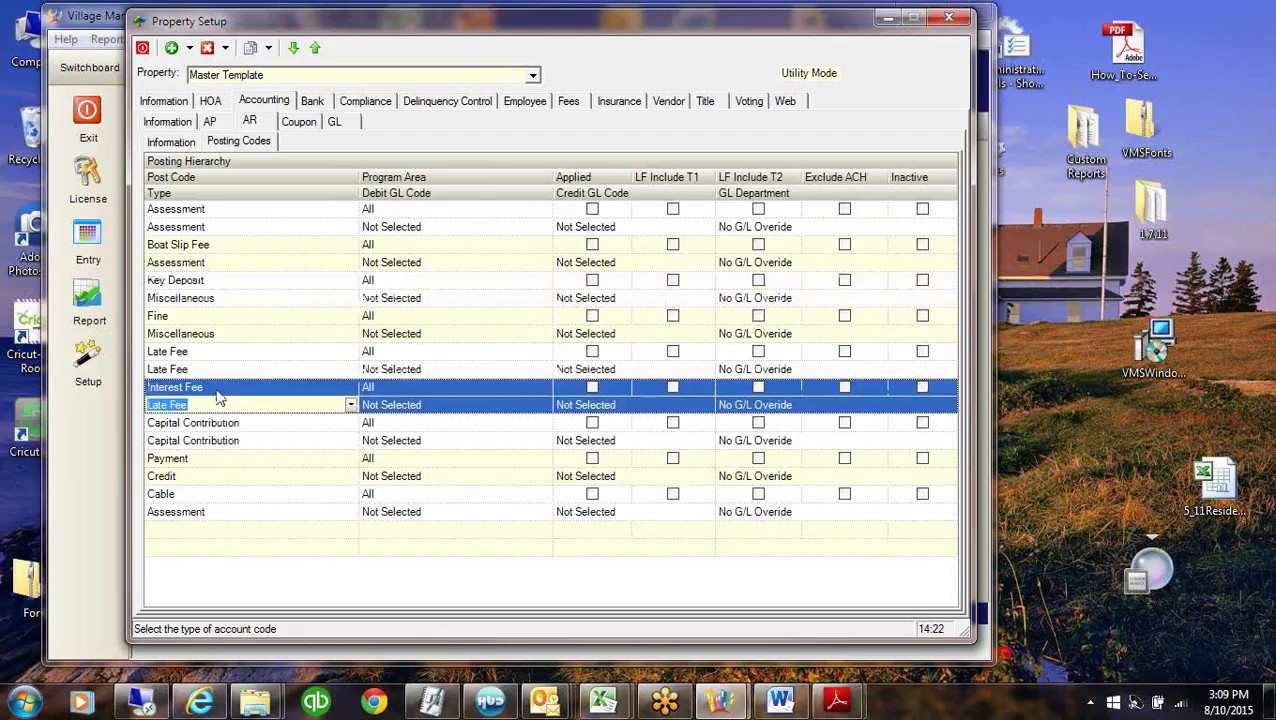
{"action": "left_click", "coordinate": [193, 405]}
{"action": "left_click", "coordinate": [244, 205]}
{"action": "left_click", "coordinate": [240, 209]}
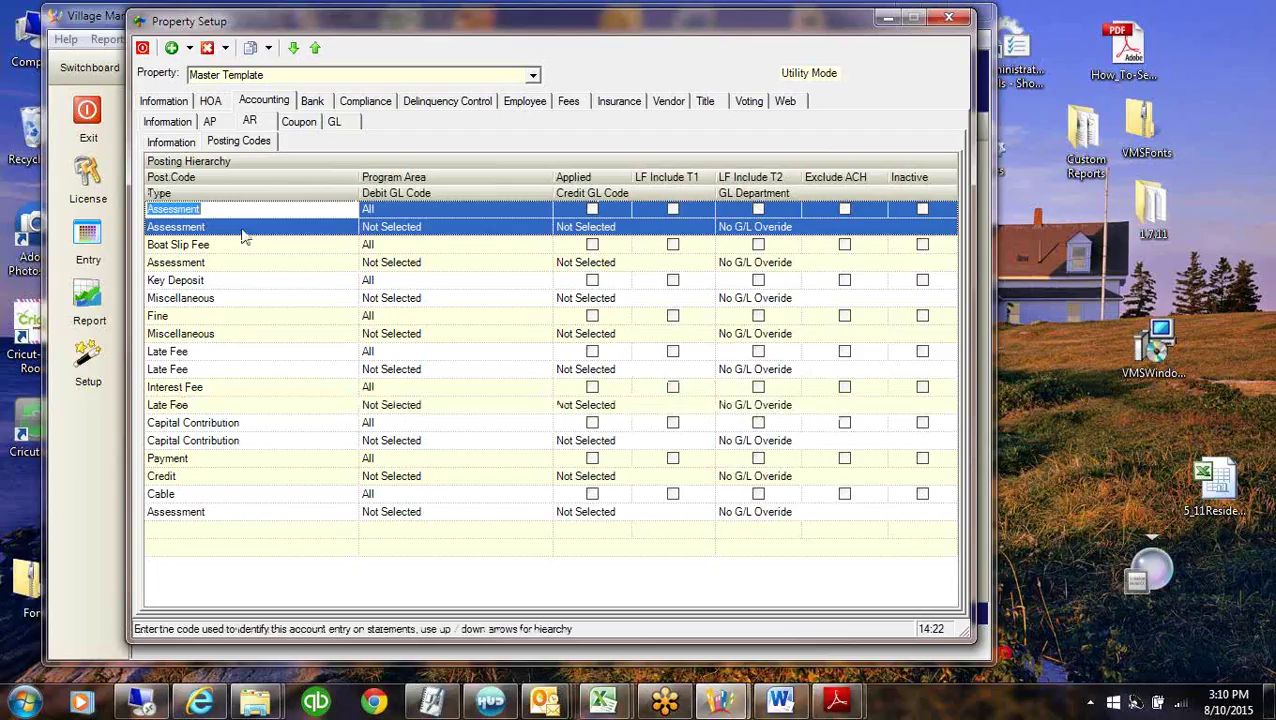
{"action": "left_click", "coordinate": [244, 234]}
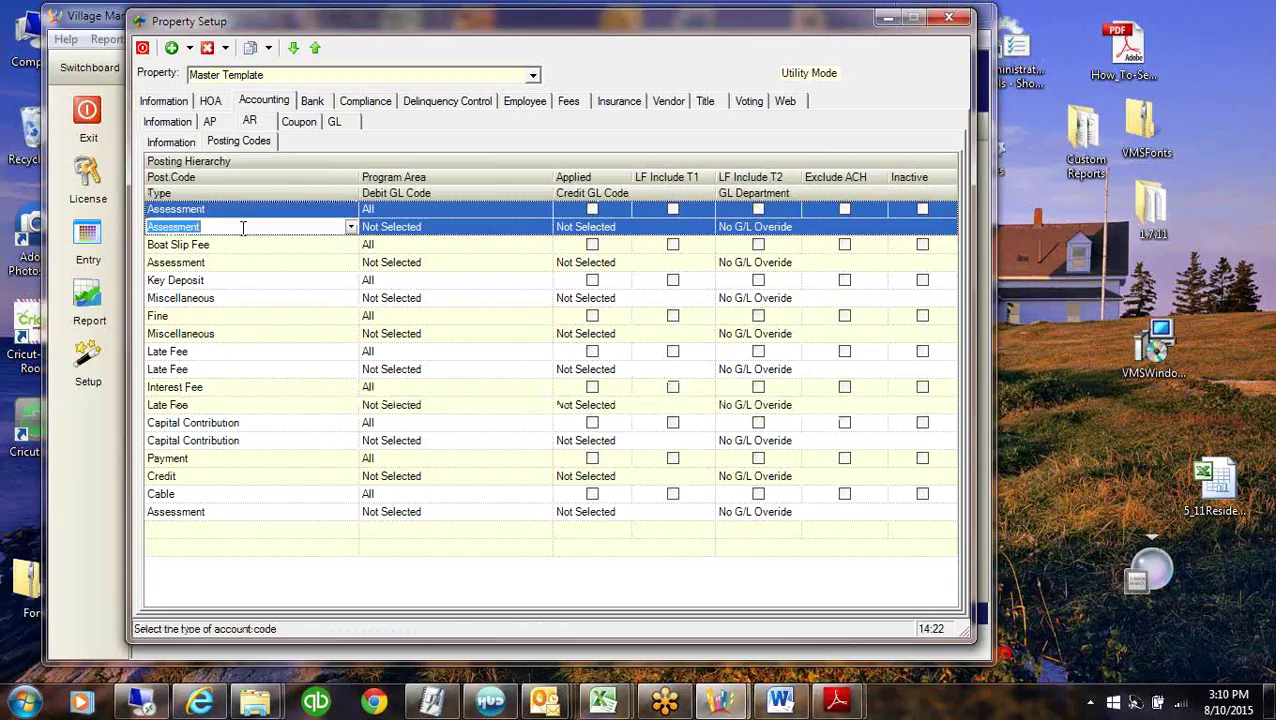
Set the Assessment code's debit GL account to 12000: A/R.
{"action": "left_click", "coordinate": [435, 230]}
{"action": "left_click", "coordinate": [620, 227]}
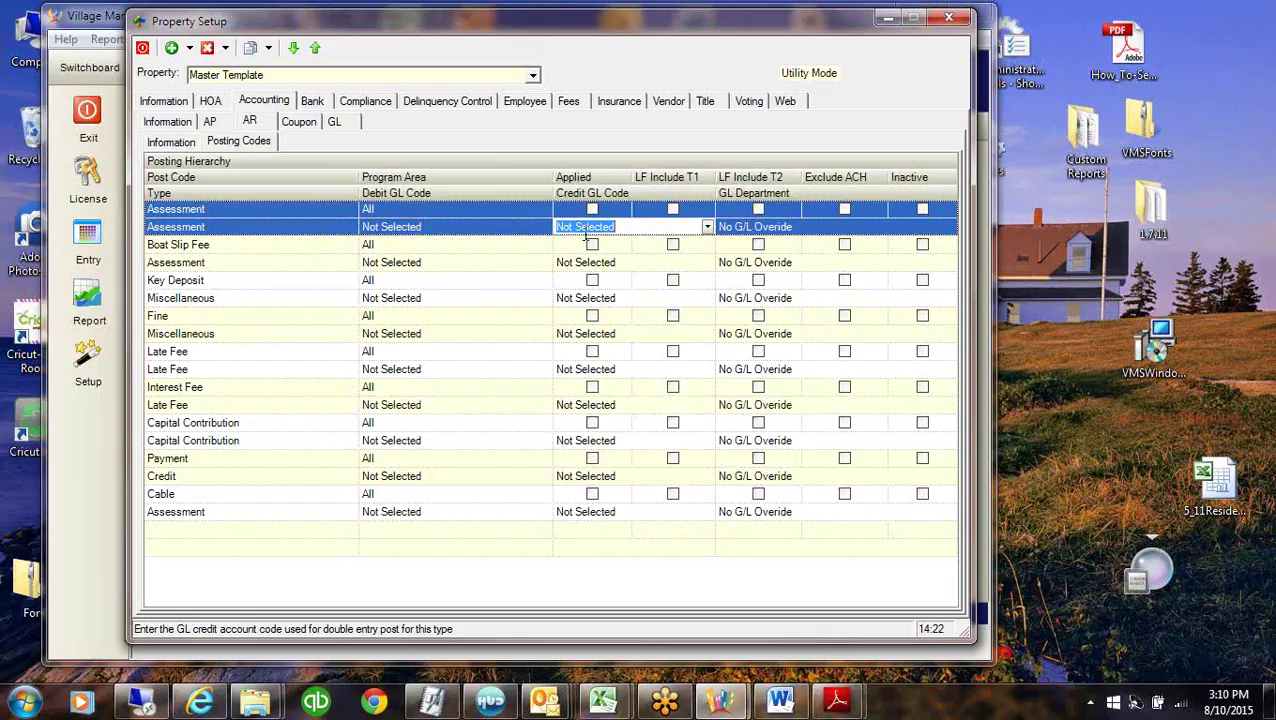
{"action": "left_click", "coordinate": [482, 227]}
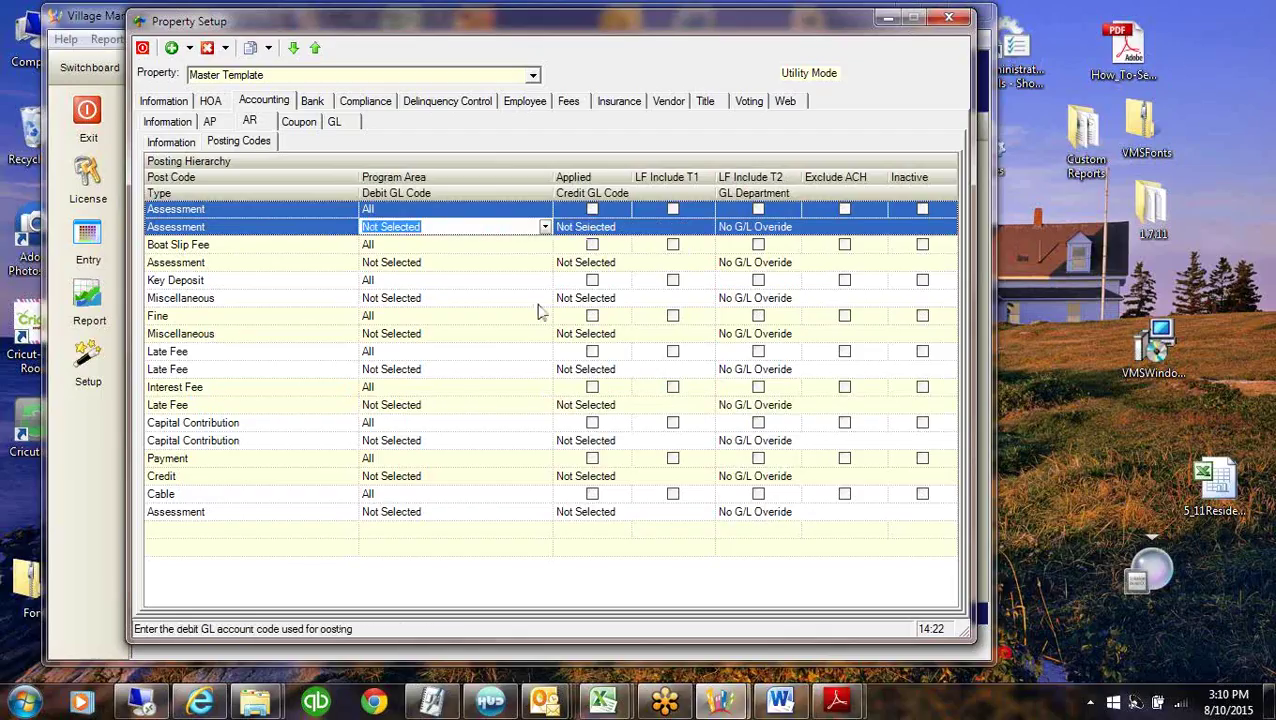
{"action": "type", "text": "12000 A/R"}
{"action": "left_click", "coordinate": [456, 242]}
{"action": "left_click", "coordinate": [476, 228]}
Set the Assessment code's credit GL account to 40000: Assessments and commit the row.
{"action": "left_click", "coordinate": [625, 229]}
{"action": "left_click", "coordinate": [707, 228]}
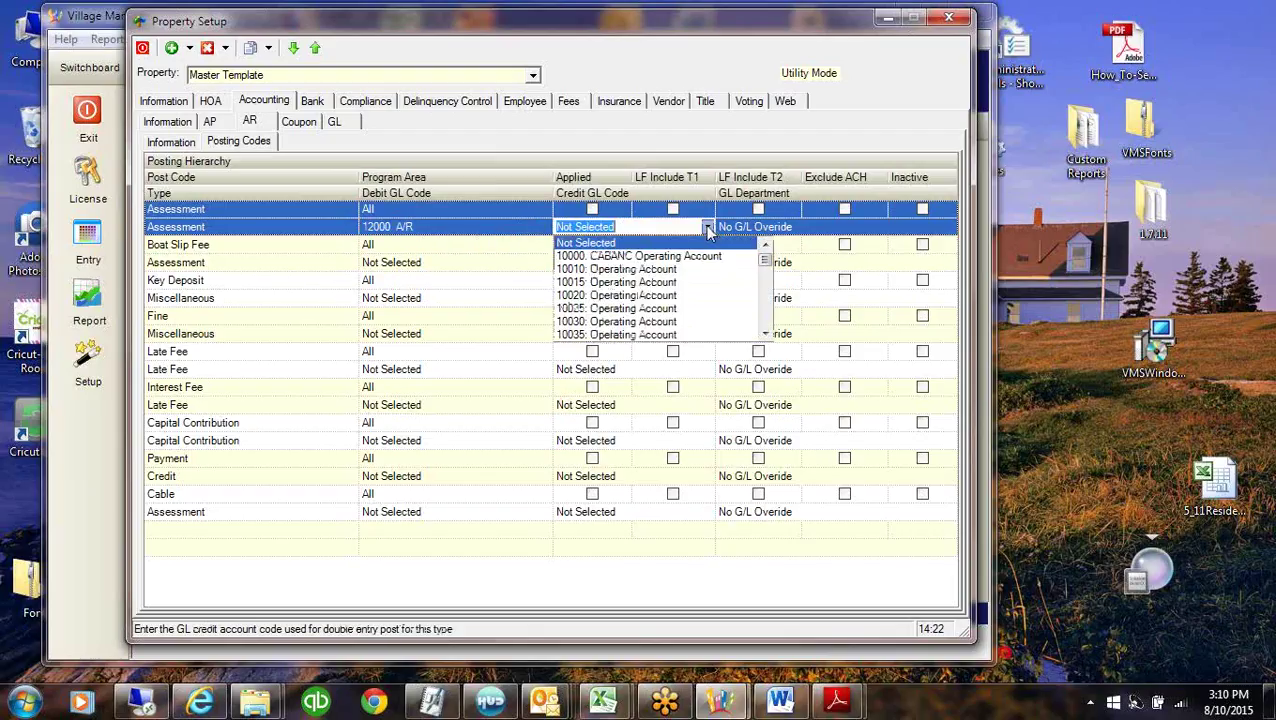
{"action": "type", "text": "40000: Assessments"}
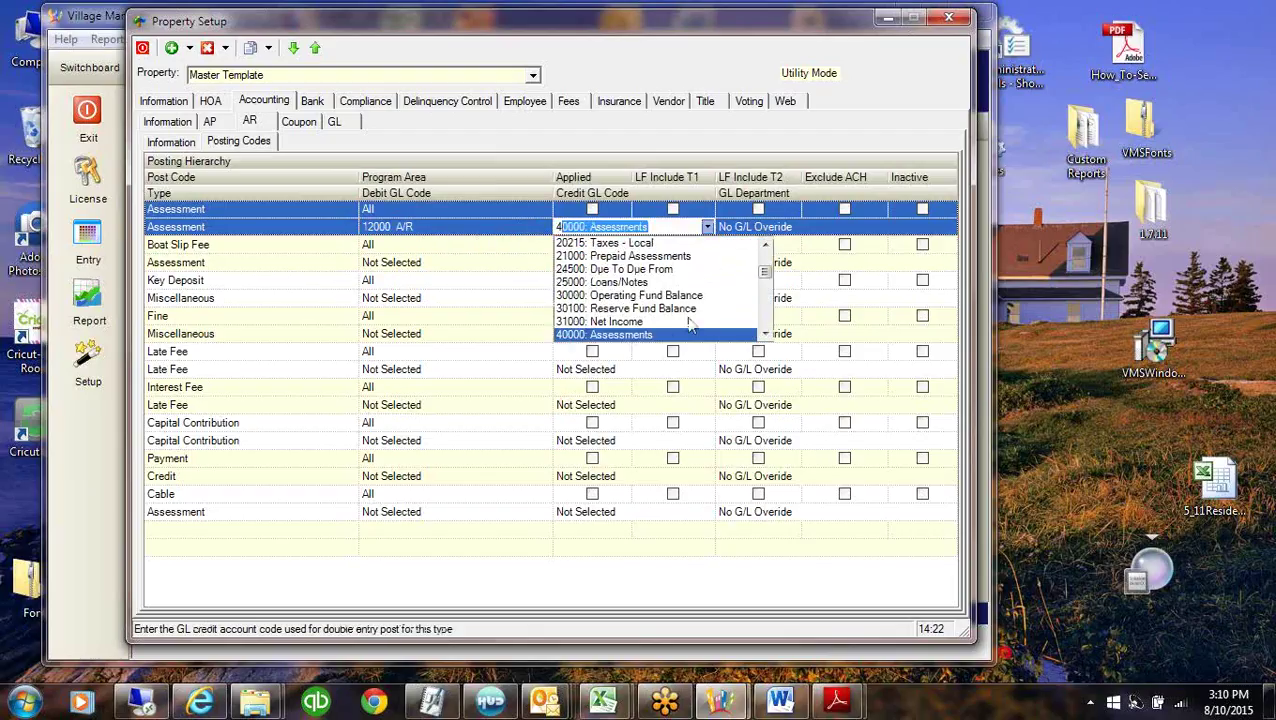
{"action": "left_click", "coordinate": [668, 334]}
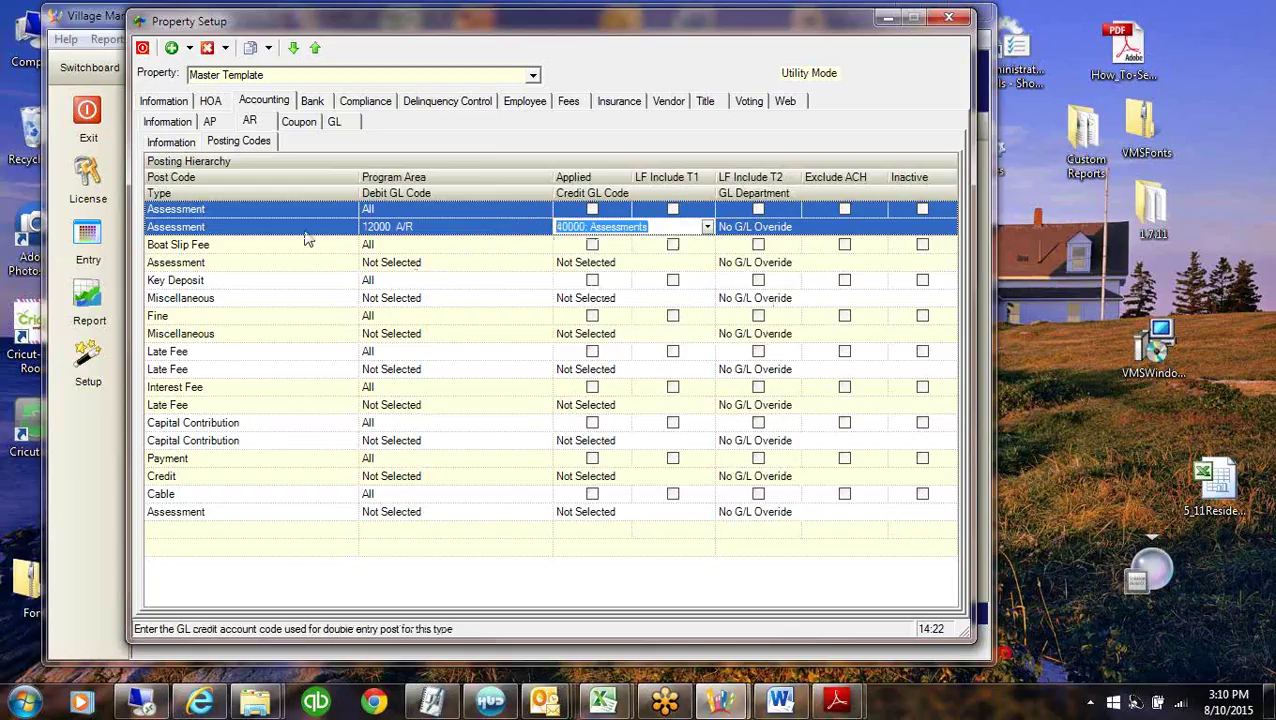
{"action": "left_click", "coordinate": [433, 230]}
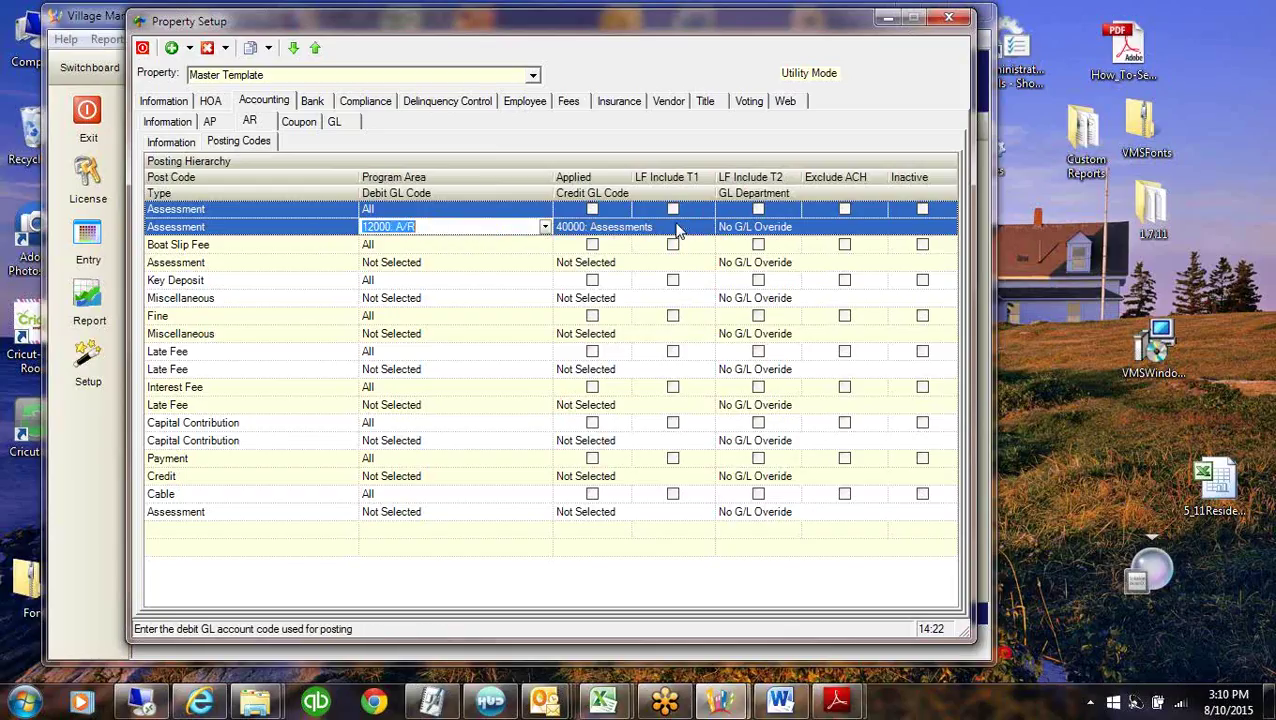
{"action": "left_click", "coordinate": [678, 228]}
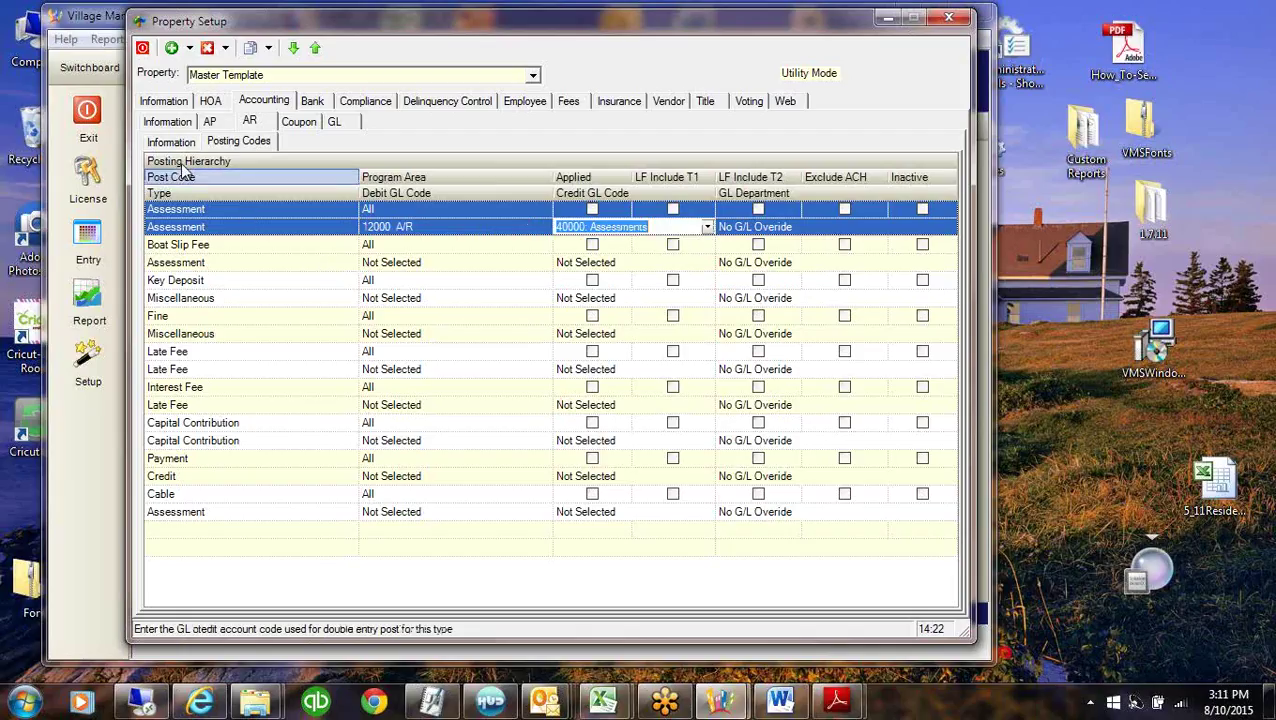
{"action": "left_click", "coordinate": [273, 210]}
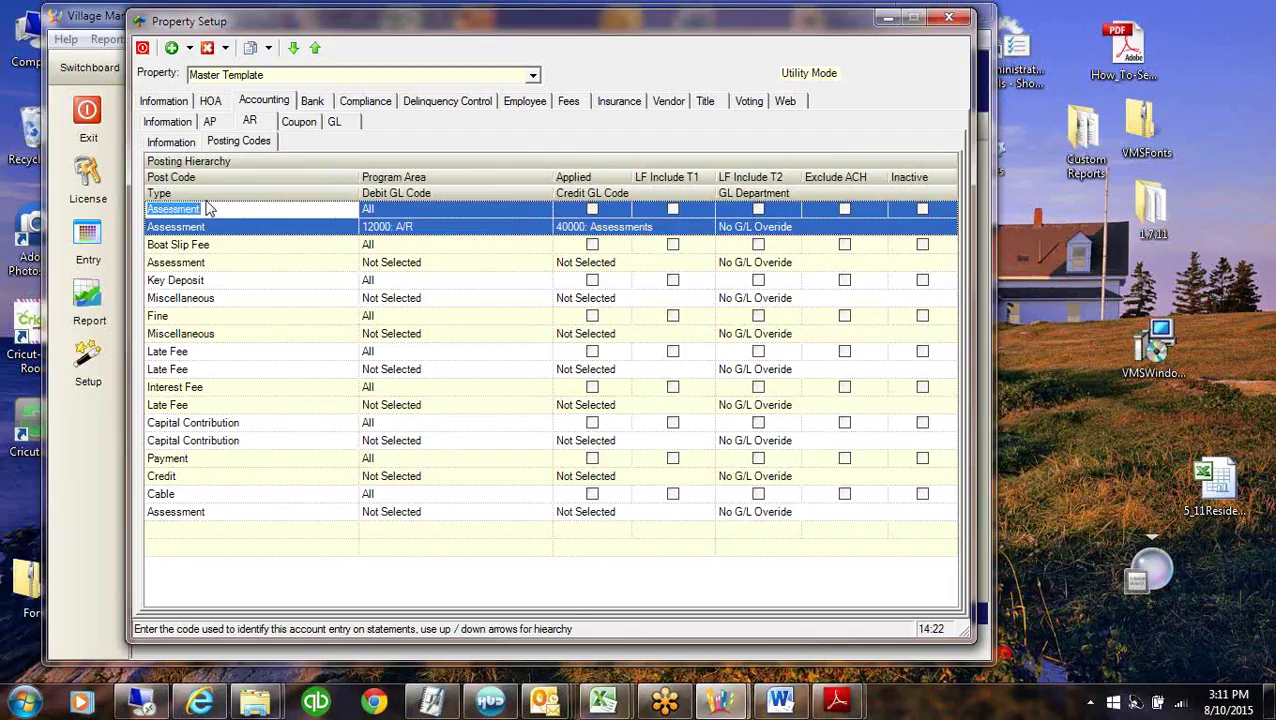
{"action": "left_click", "coordinate": [184, 144]}
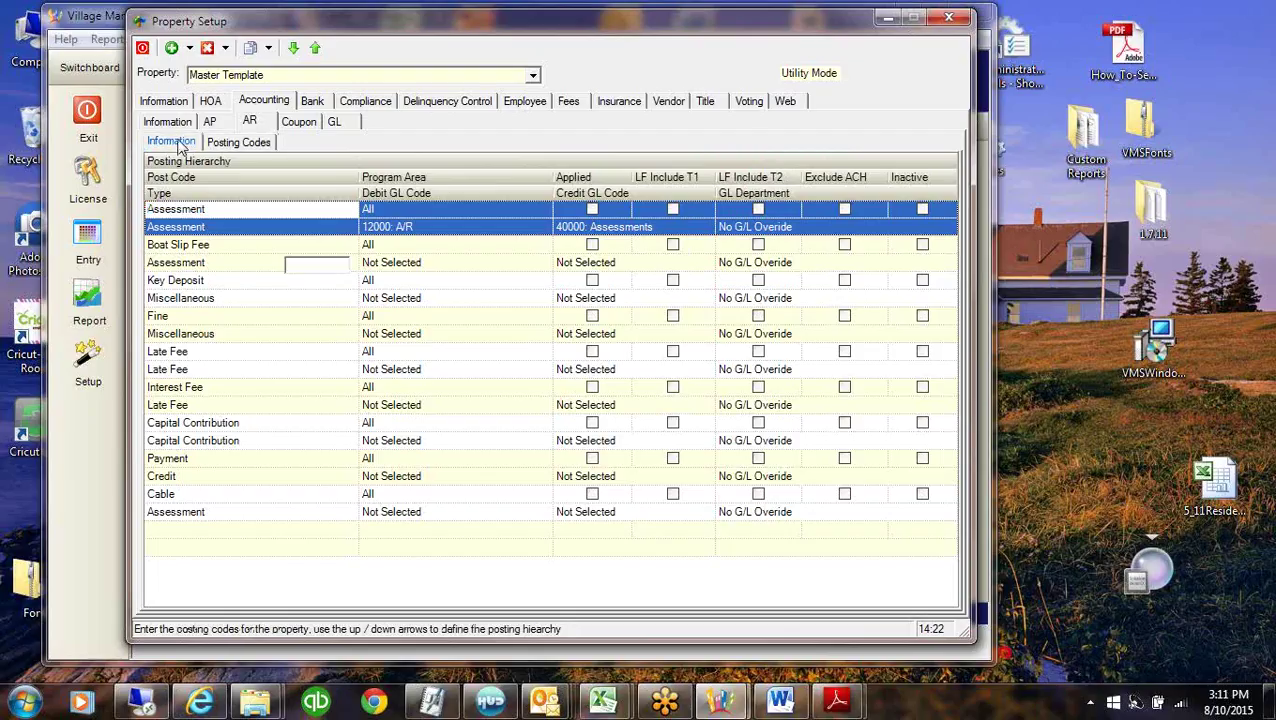
On AR Information, tick Cash Based and then untick it, leaving it off.
{"action": "left_click", "coordinate": [172, 142]}
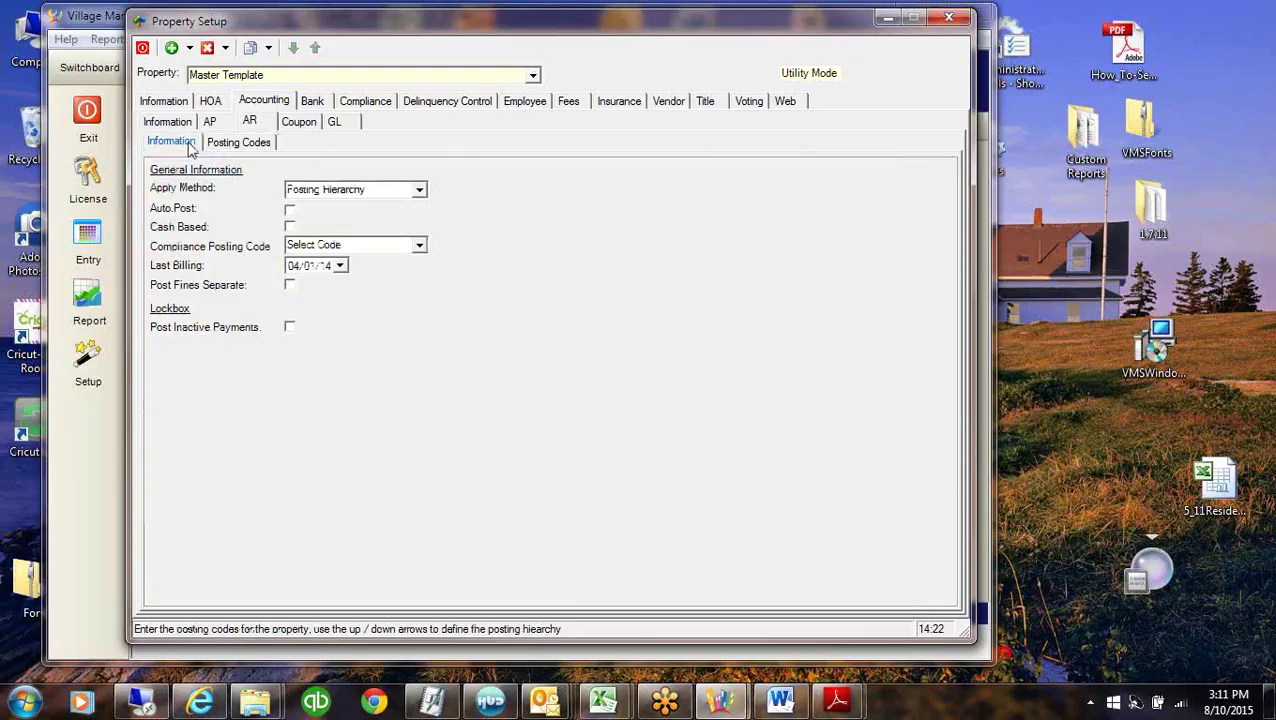
{"action": "left_click", "coordinate": [290, 227]}
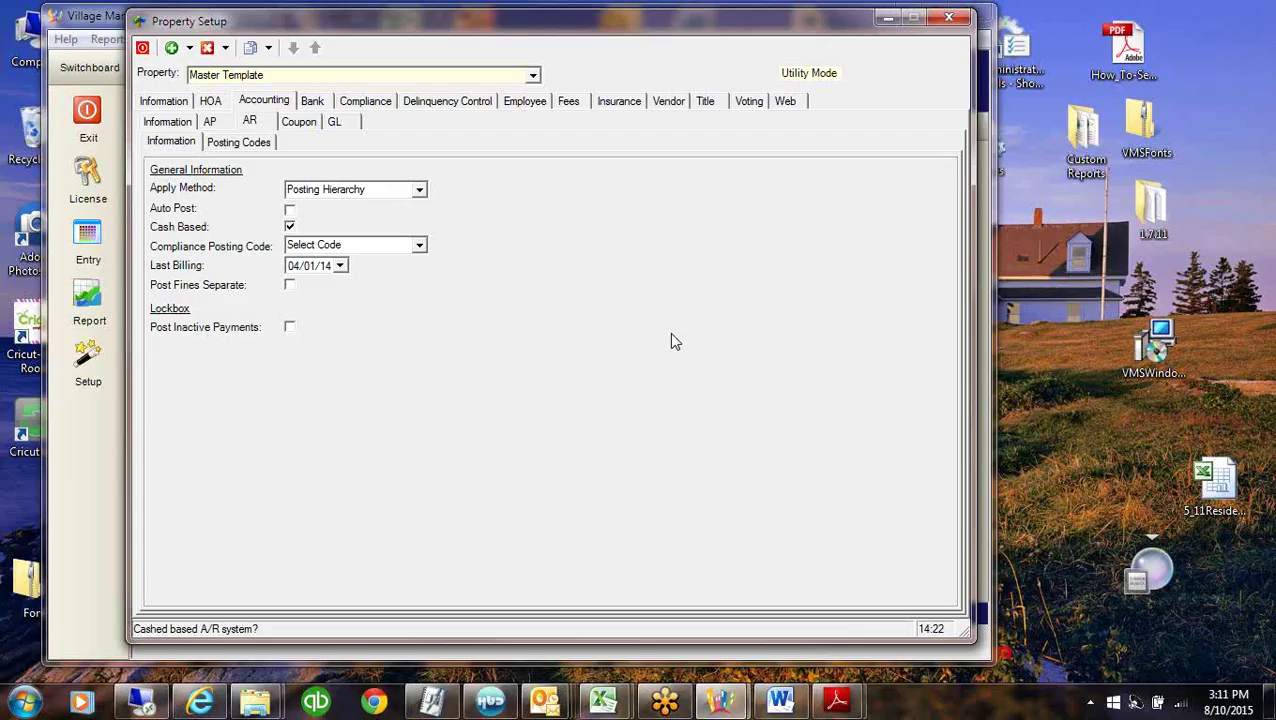
{"action": "left_click", "coordinate": [290, 227]}
Map Boat Slip Fee to debit 12000: A/R and credit 40080: Miscellaneous.
{"action": "left_click", "coordinate": [230, 146]}
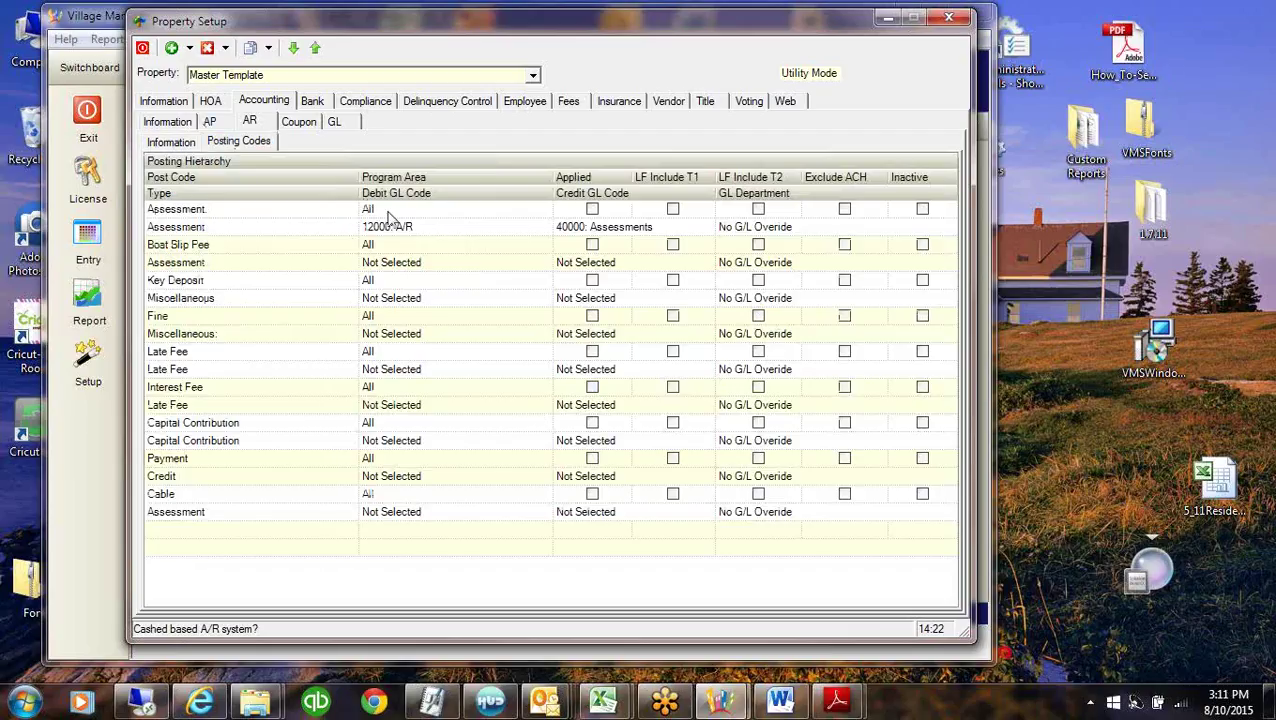
{"action": "left_click", "coordinate": [437, 263]}
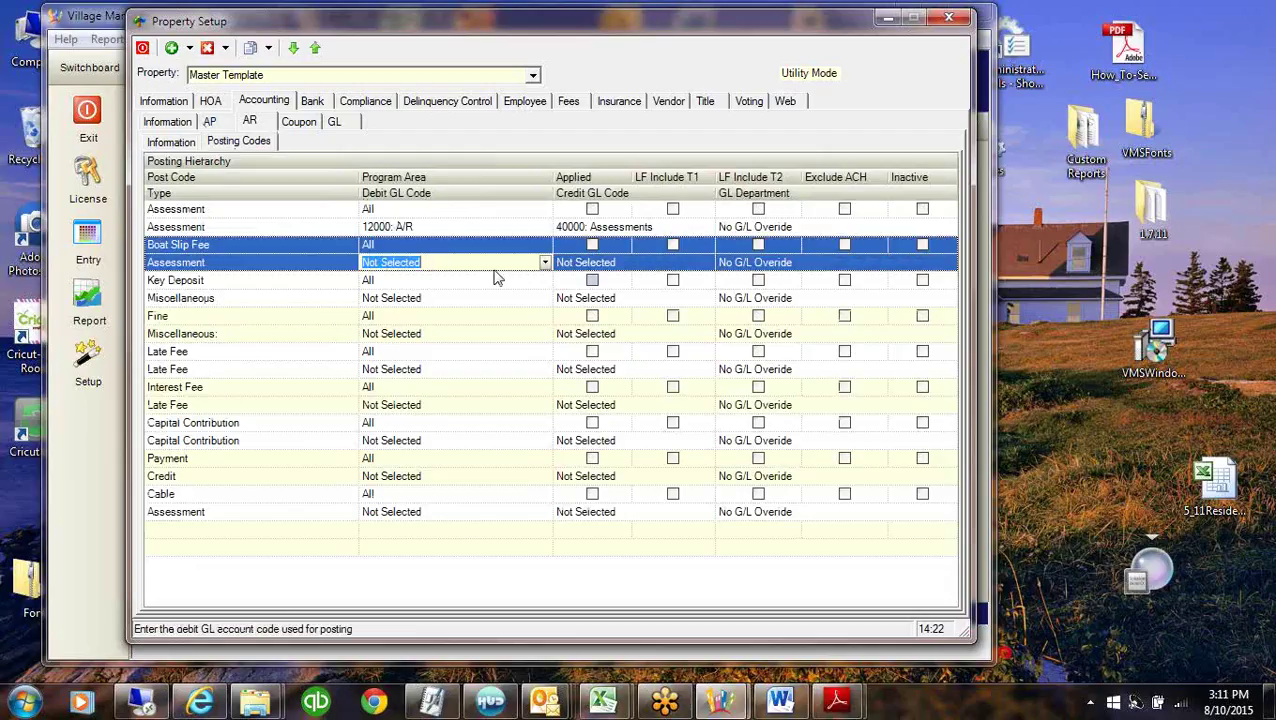
{"action": "type", "text": "12000: A/R"}
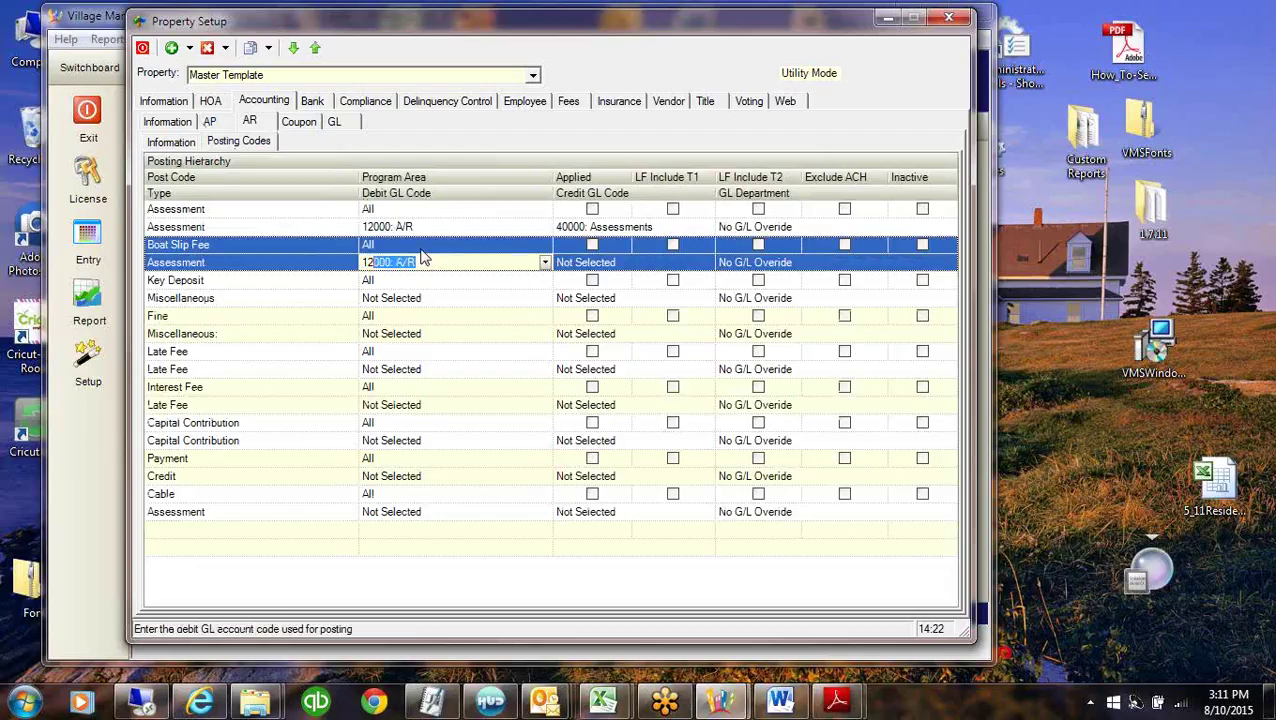
{"action": "key", "text": "Tab"}
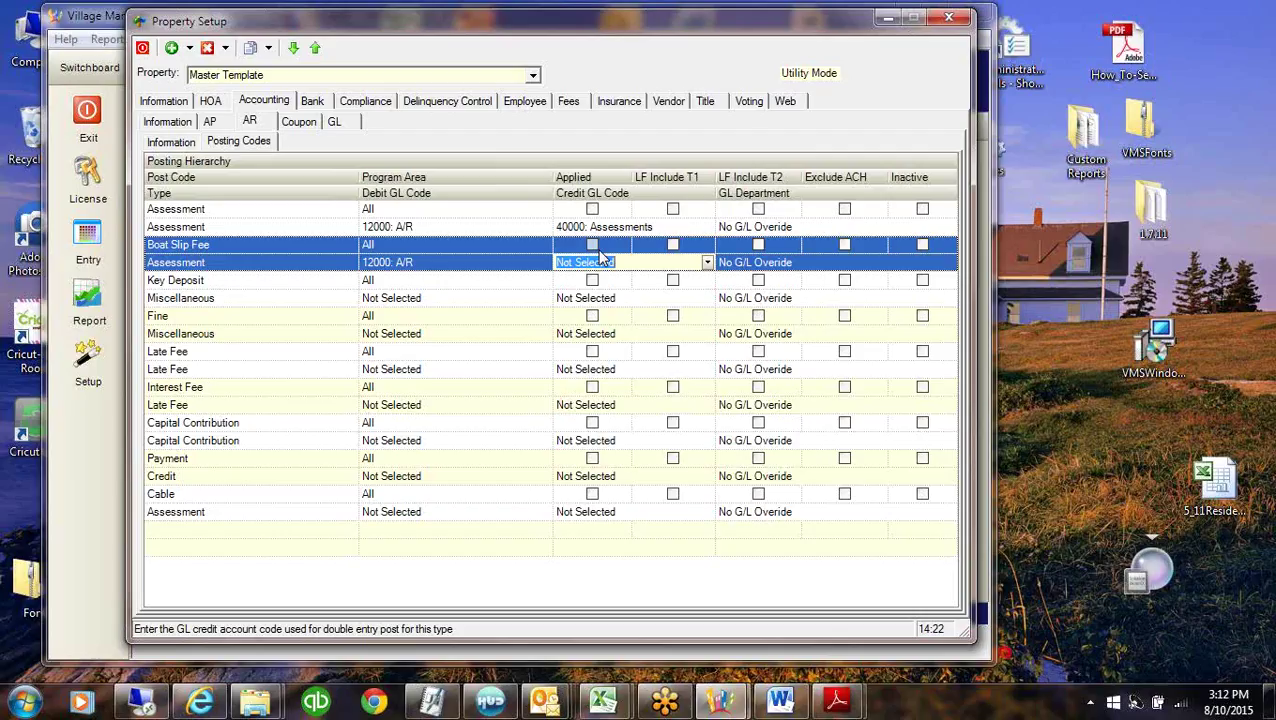
{"action": "type", "text": "40000: Assessments"}
{"action": "left_click", "coordinate": [707, 262]}
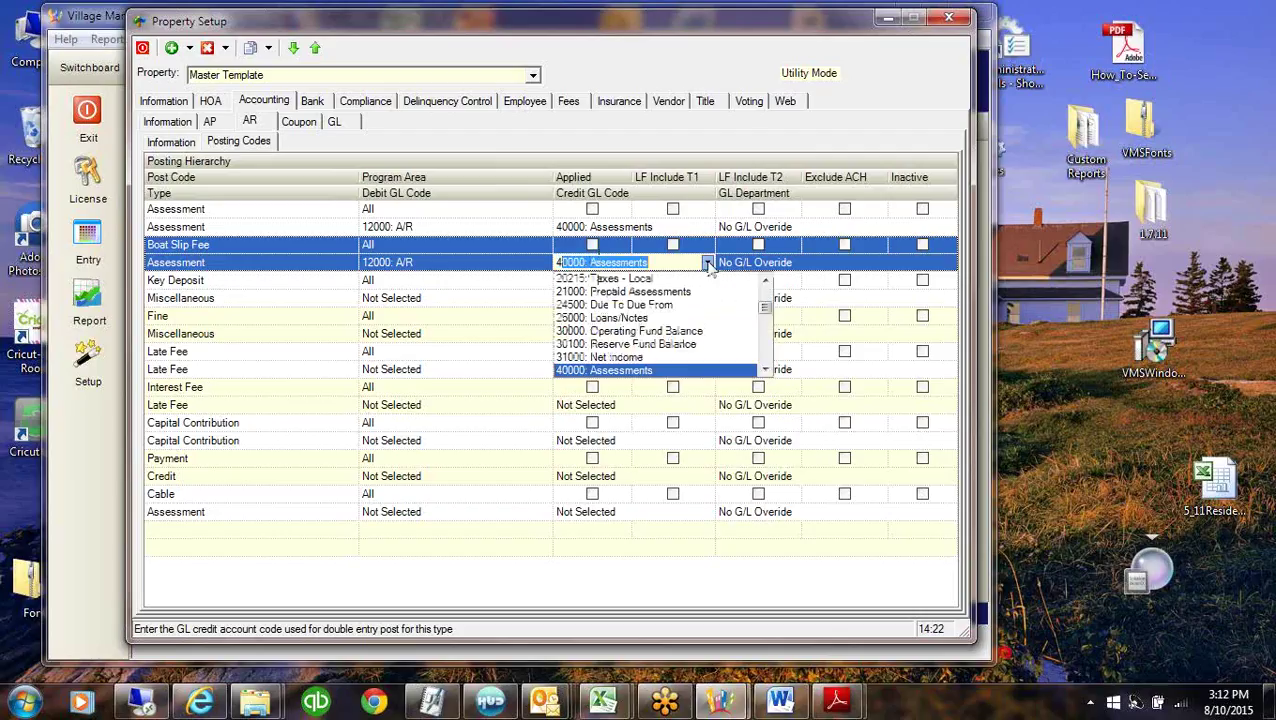
{"action": "left_click", "coordinate": [765, 371]}
{"action": "left_click", "coordinate": [765, 371]}
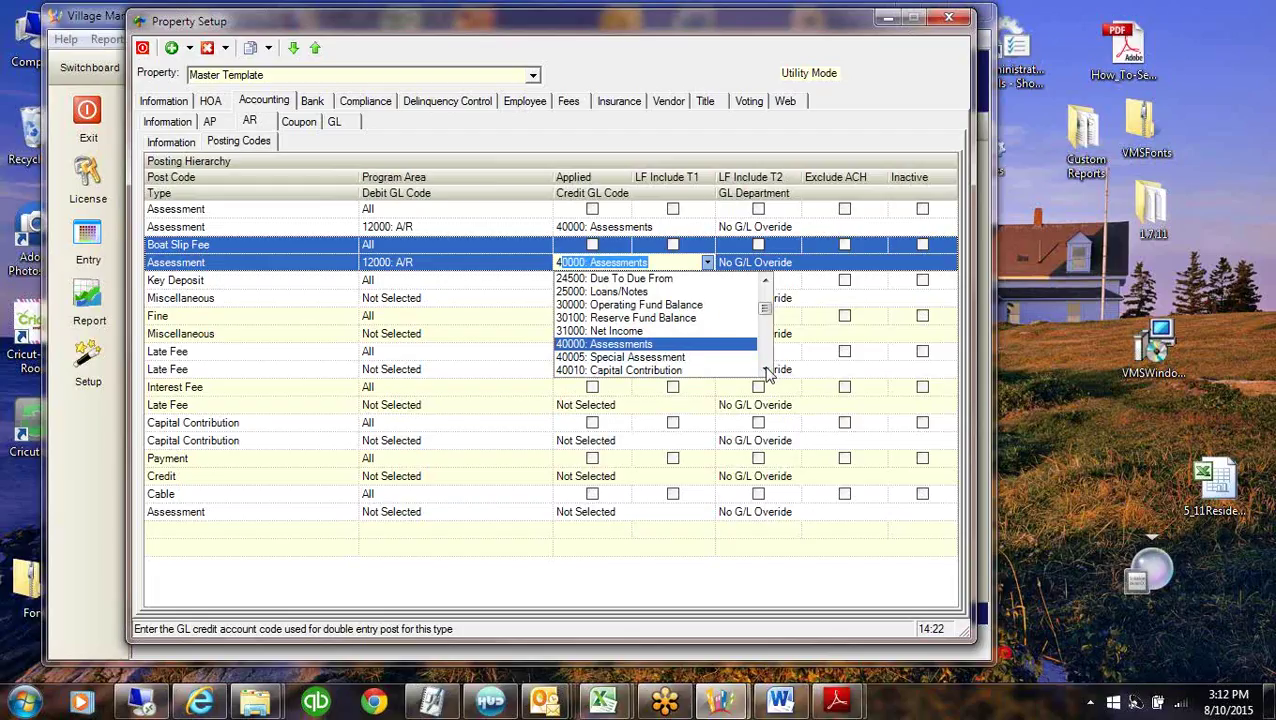
{"action": "left_click", "coordinate": [765, 371]}
{"action": "left_click", "coordinate": [765, 371]}
{"action": "left_click", "coordinate": [765, 371]}
{"action": "left_click", "coordinate": [765, 371]}
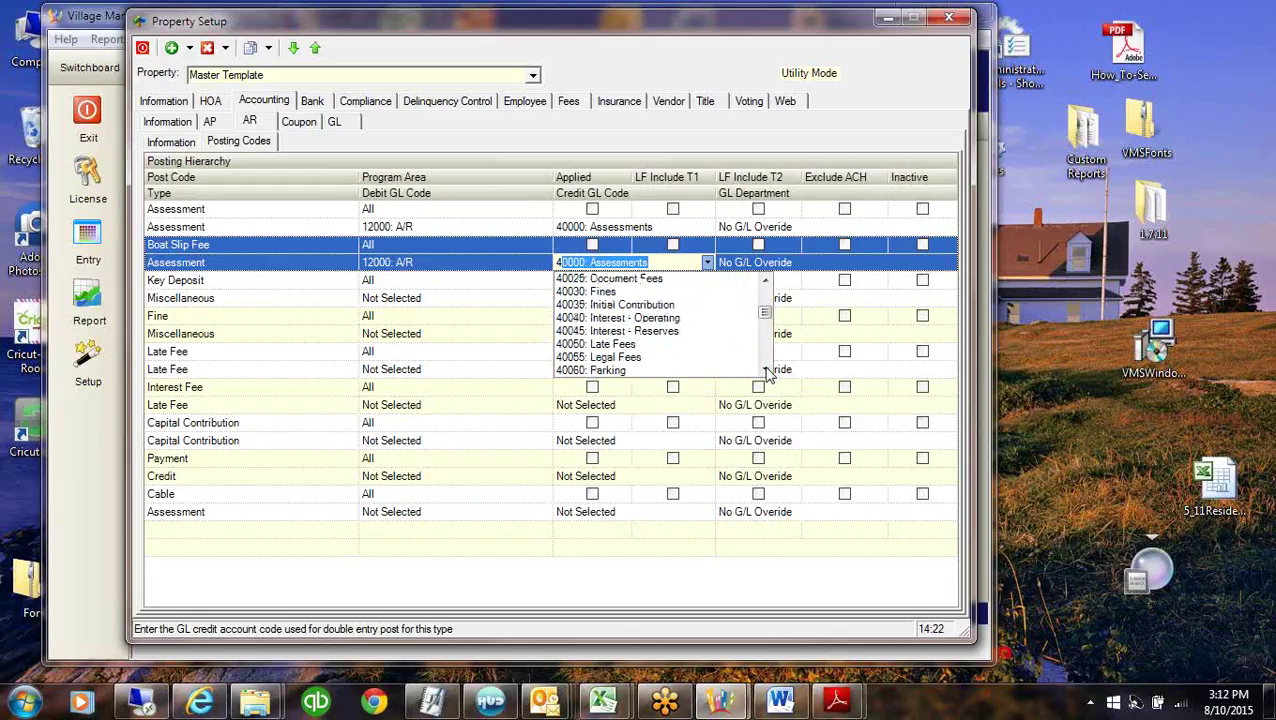
{"action": "left_click", "coordinate": [765, 371]}
{"action": "left_click", "coordinate": [765, 371]}
{"action": "left_click", "coordinate": [765, 371]}
{"action": "left_click", "coordinate": [765, 371]}
{"action": "left_click", "coordinate": [765, 371]}
{"action": "left_click", "coordinate": [765, 371]}
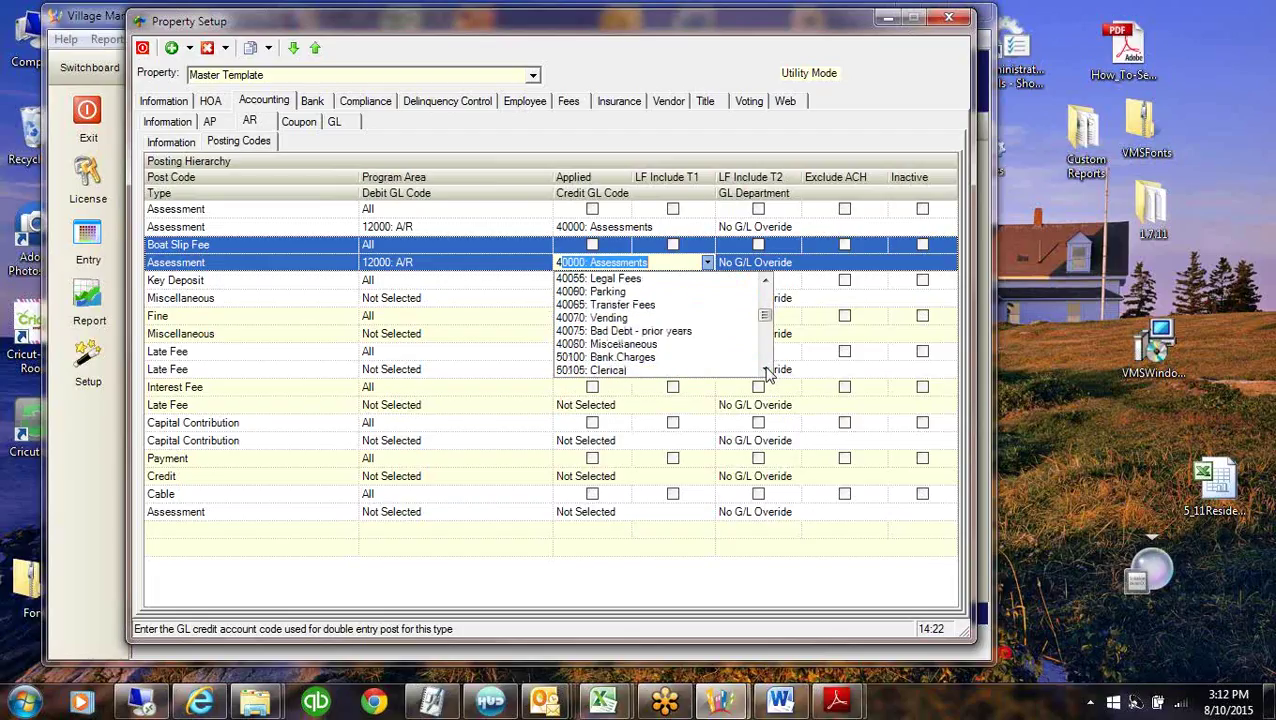
{"action": "left_click", "coordinate": [620, 344]}
Map Key Deposit to debit 12000: A/R and credit 40080: Miscellaneous.
{"action": "left_click", "coordinate": [436, 297]}
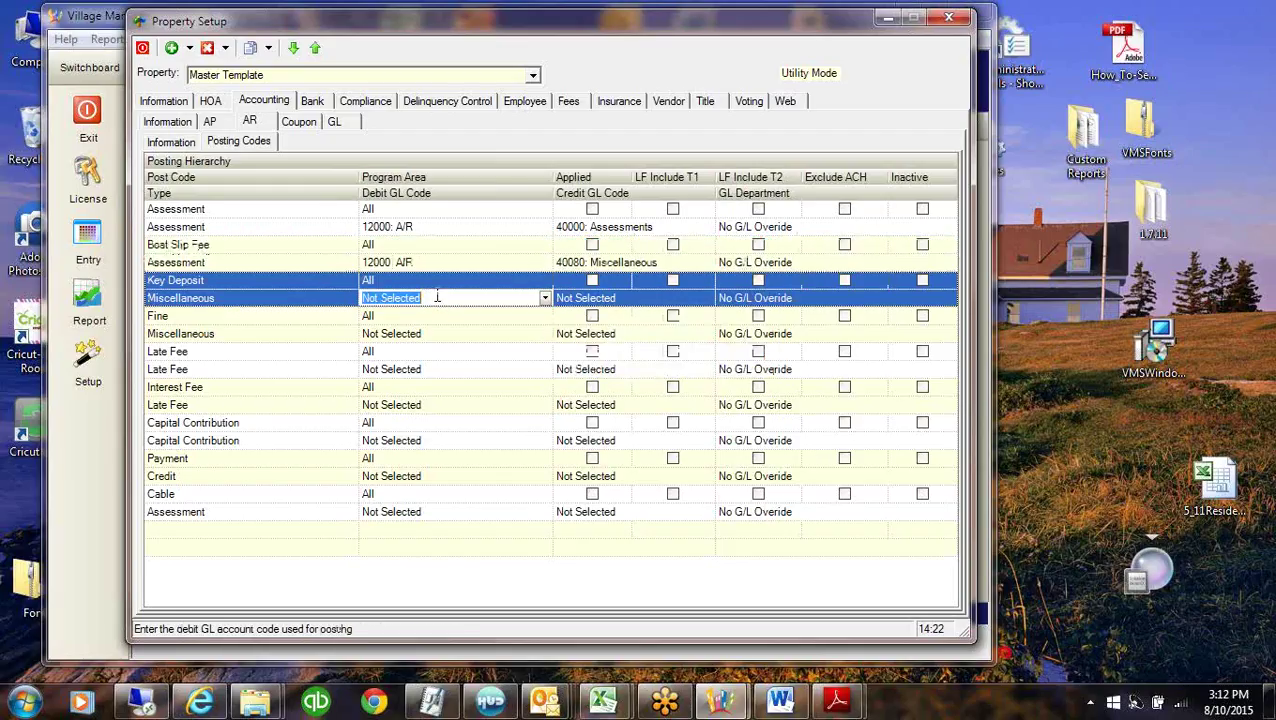
{"action": "type", "text": "12000: A/R"}
{"action": "key", "text": "Tab"}
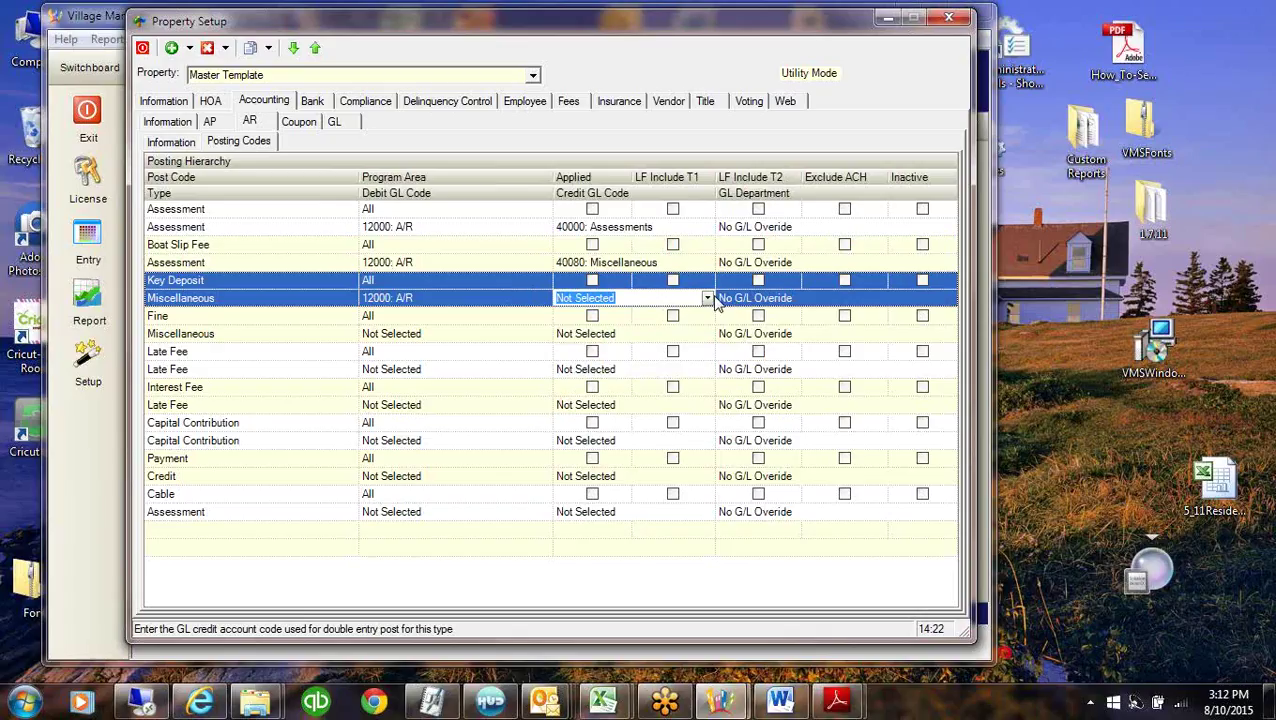
{"action": "left_click", "coordinate": [707, 298]}
{"action": "scroll", "coordinate": [768, 400], "scroll_direction": "down", "scroll_amount": 5}
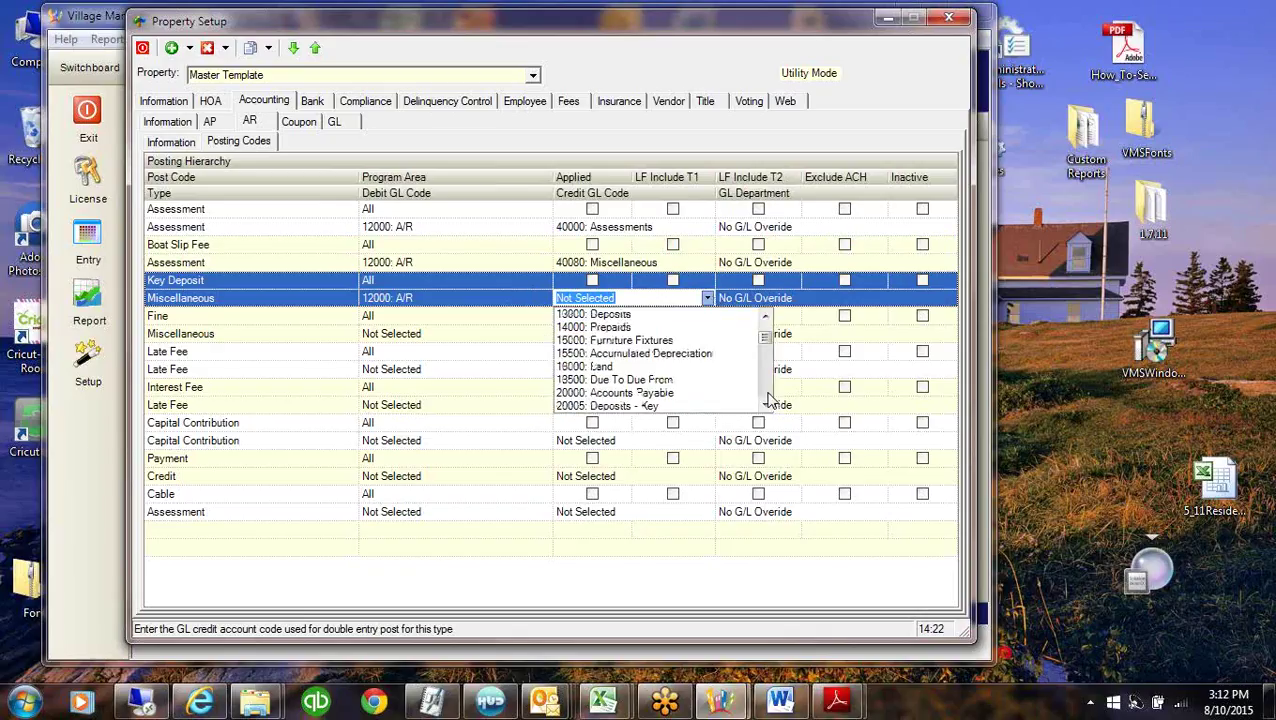
{"action": "scroll", "coordinate": [768, 400], "scroll_direction": "down", "scroll_amount": 8}
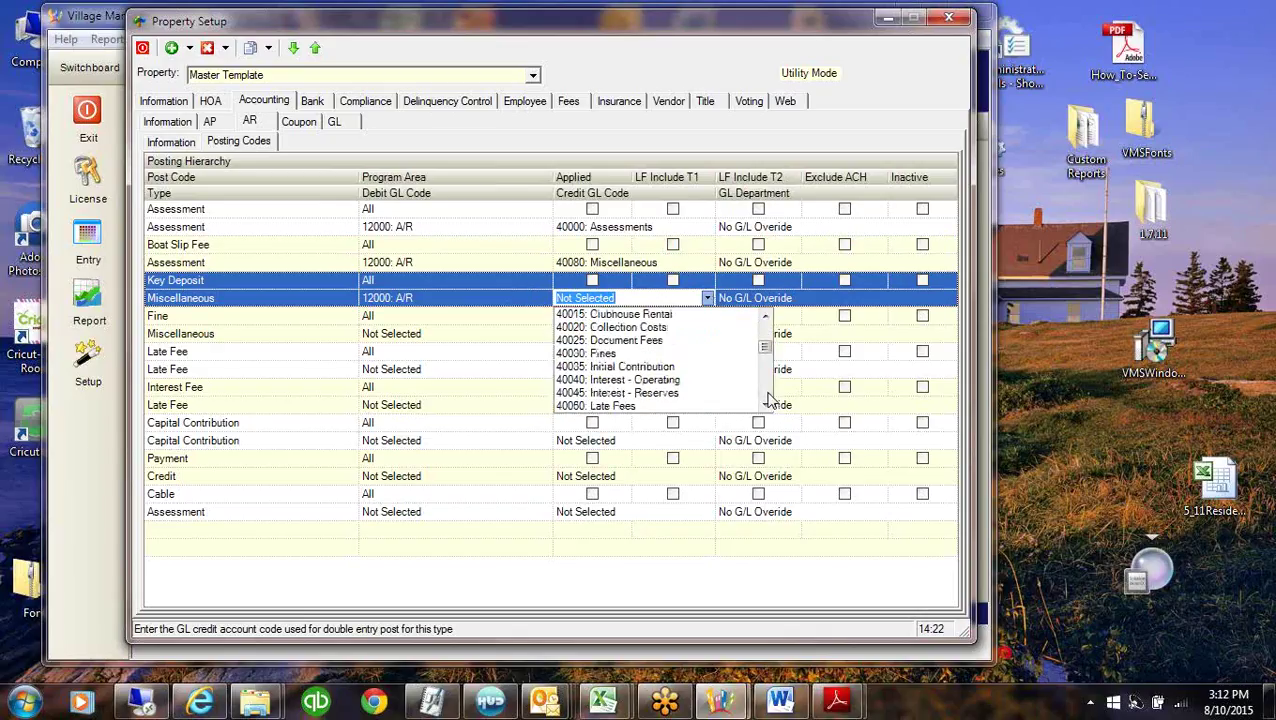
{"action": "left_click", "coordinate": [602, 381]}
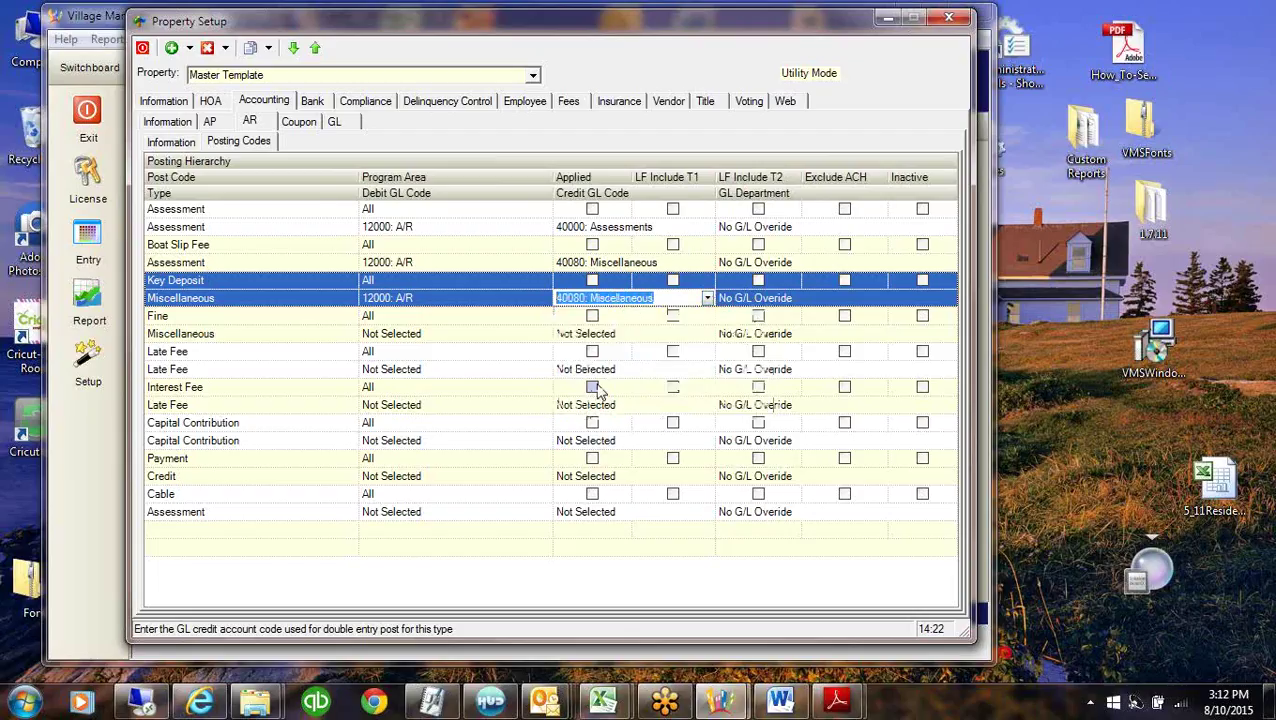
{"action": "left_click", "coordinate": [492, 336]}
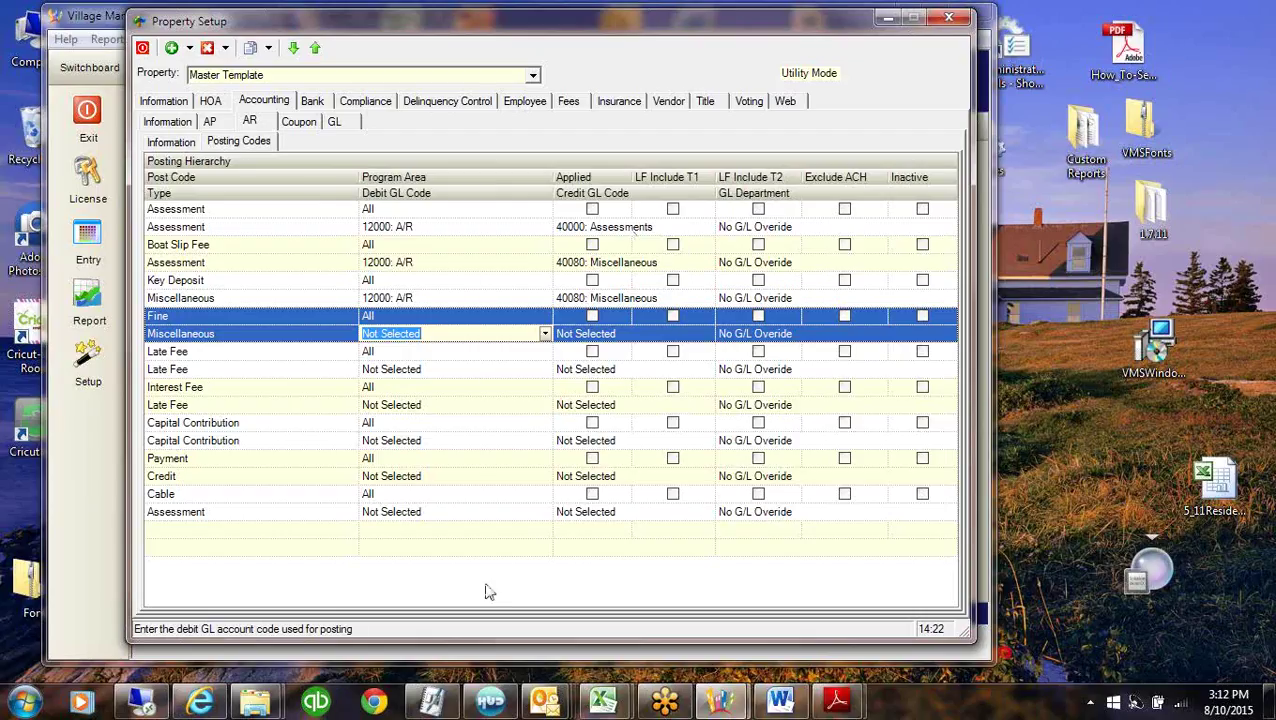
Move Payment/Credit to the bottom and set its debit account to 10000: CABANC Operating Account.
{"action": "left_click", "coordinate": [184, 460]}
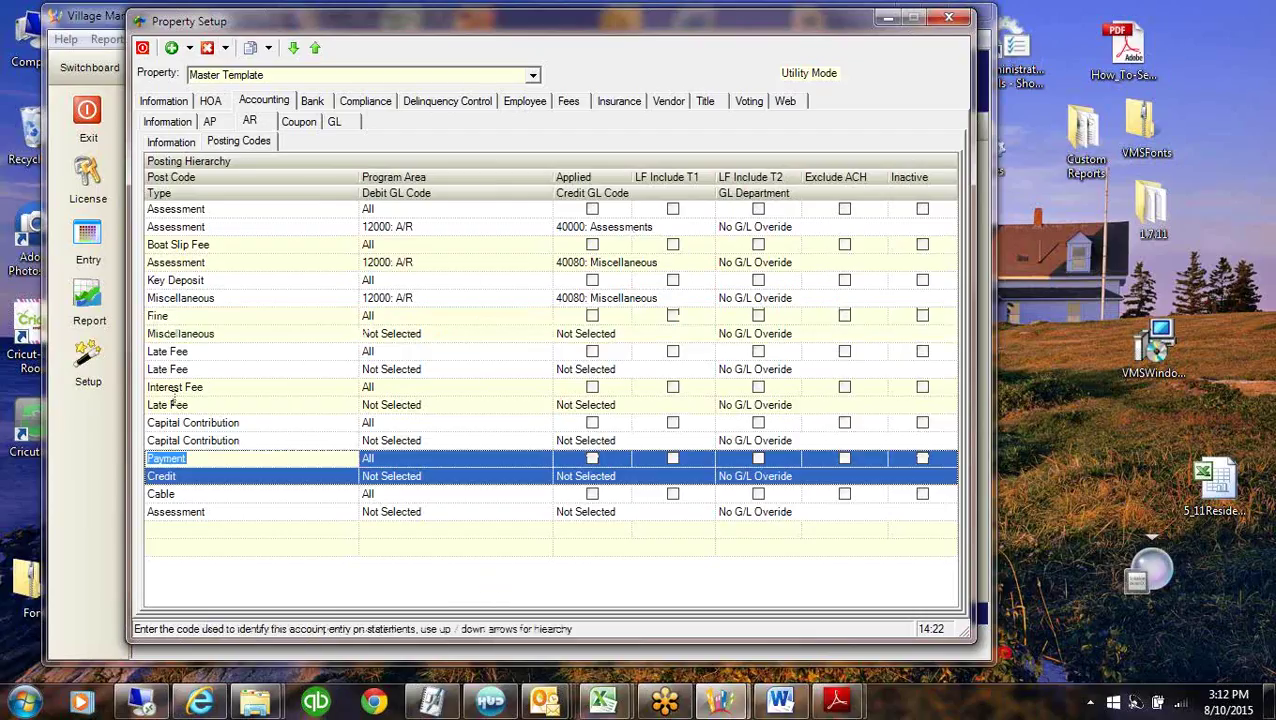
{"action": "left_click", "coordinate": [293, 48]}
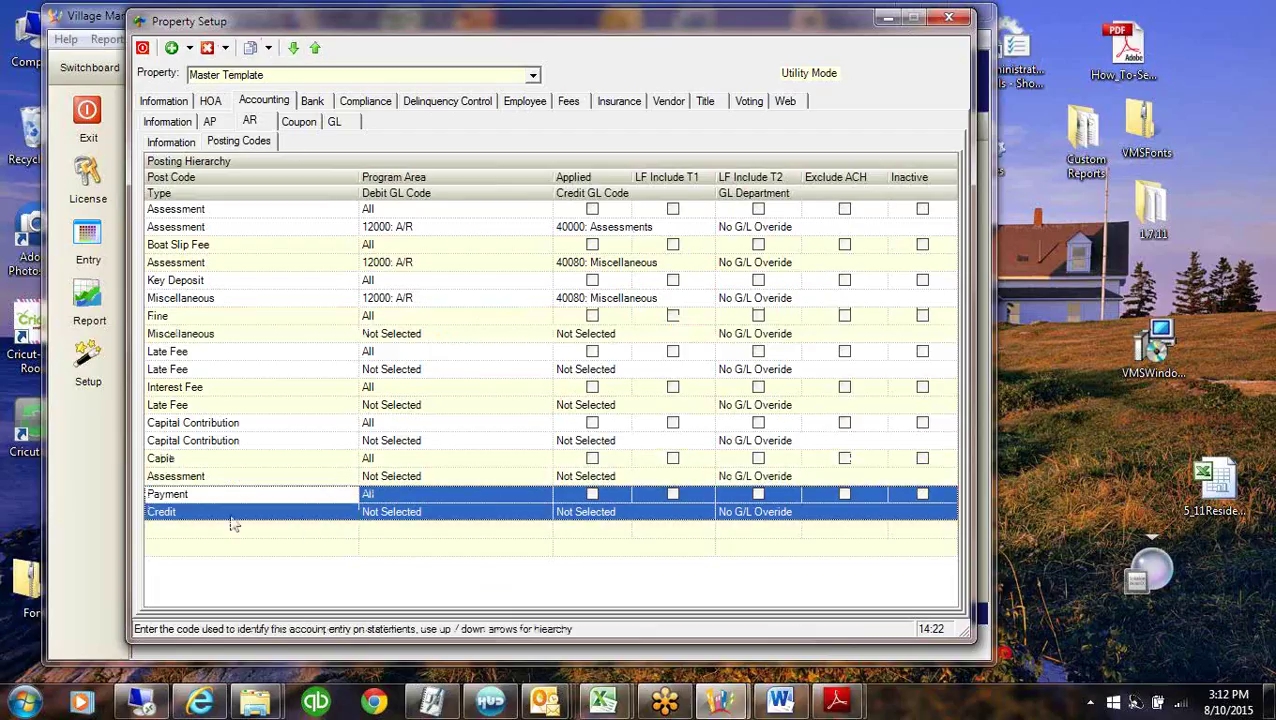
{"action": "left_click", "coordinate": [214, 491]}
{"action": "left_click", "coordinate": [440, 512]}
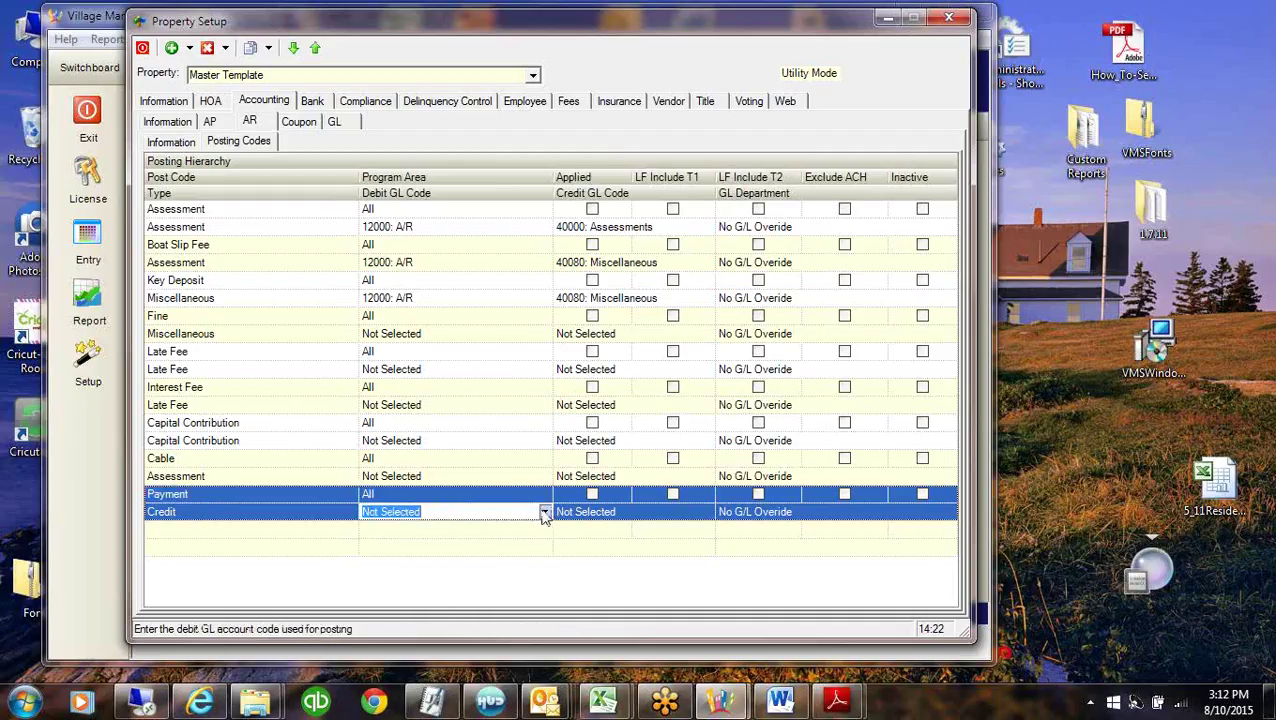
{"action": "left_click", "coordinate": [545, 512]}
{"action": "left_click", "coordinate": [400, 536]}
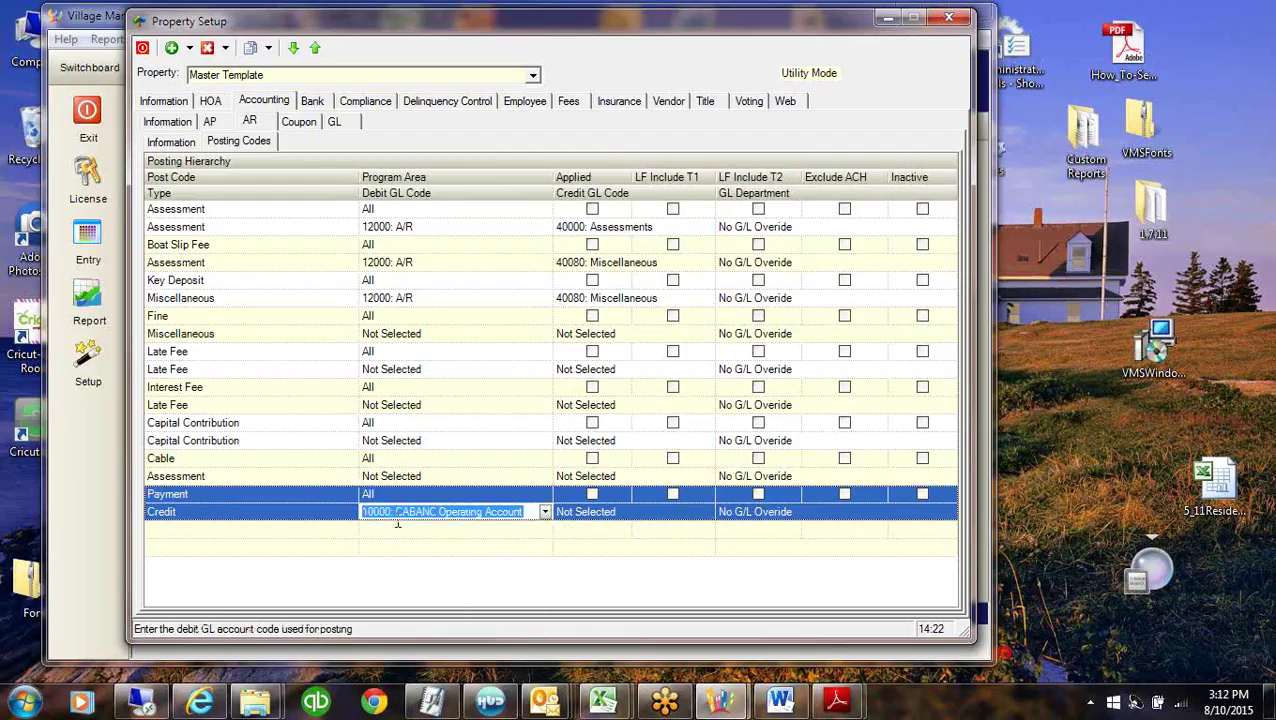
{"action": "left_click", "coordinate": [225, 561]}
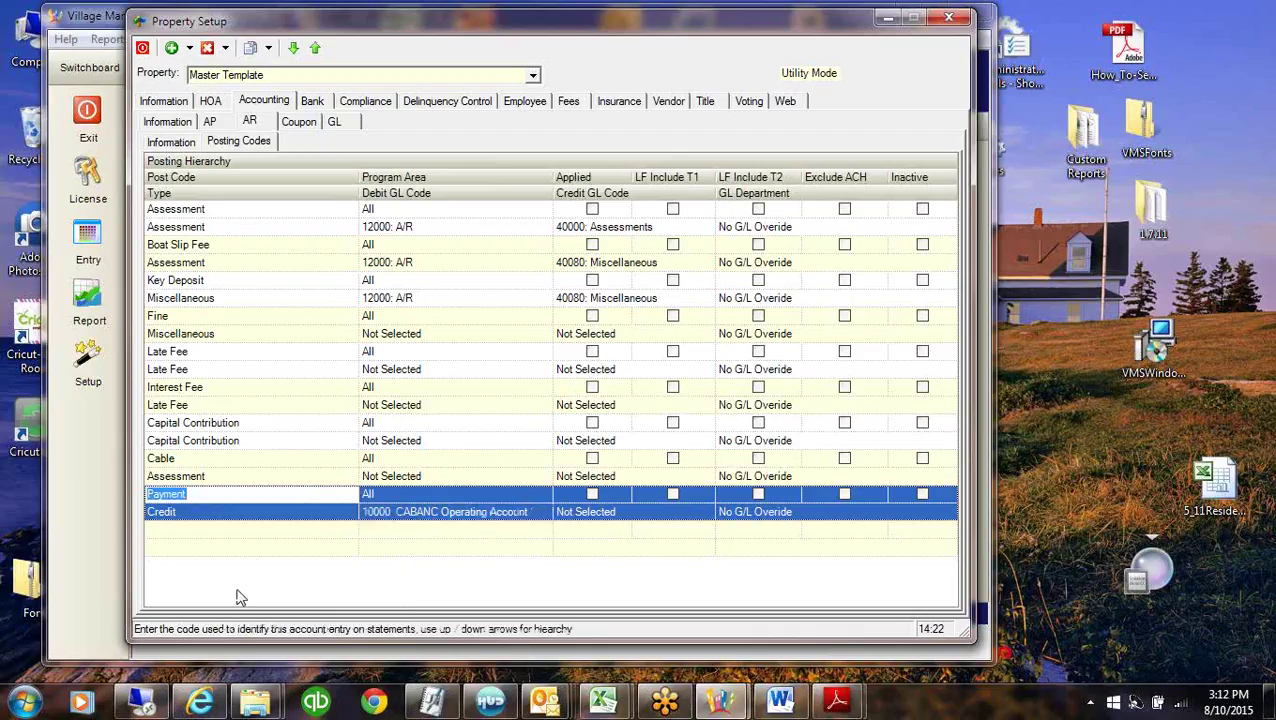
{"action": "left_click", "coordinate": [275, 512]}
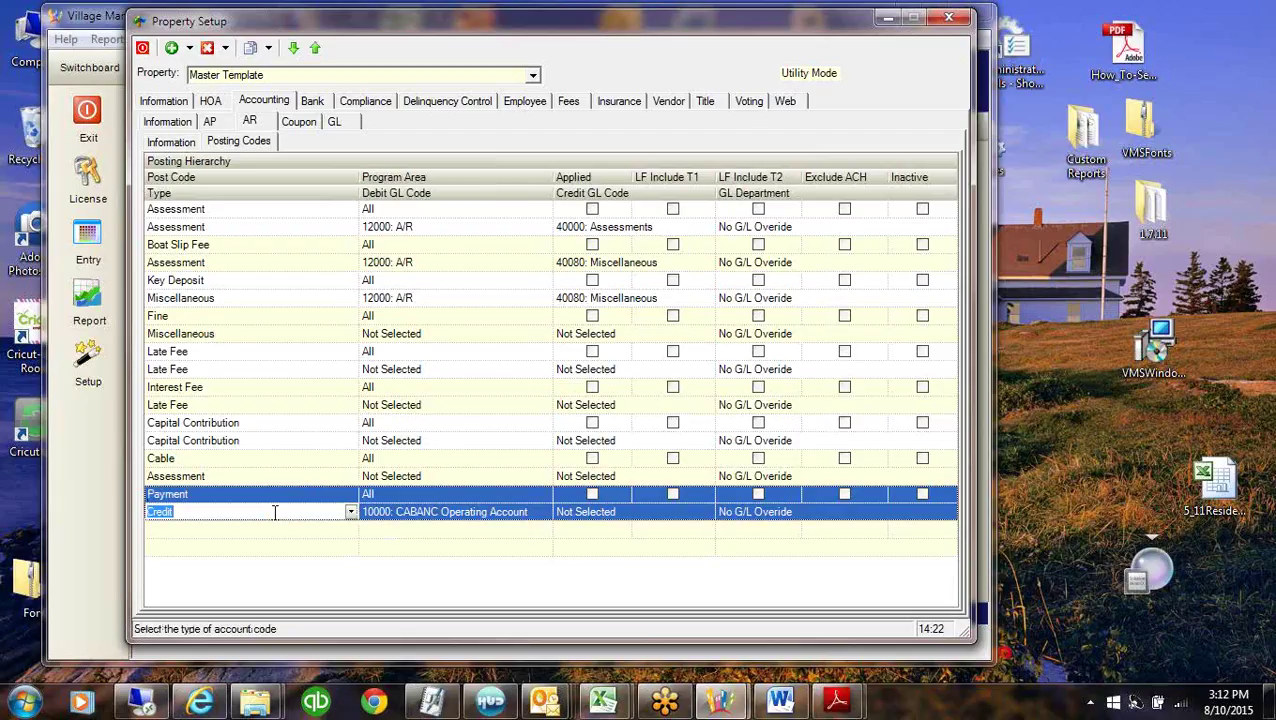
Set the Payment/Credit credit GL account to 21000: Prepaid Assessments.
{"action": "left_click", "coordinate": [631, 512]}
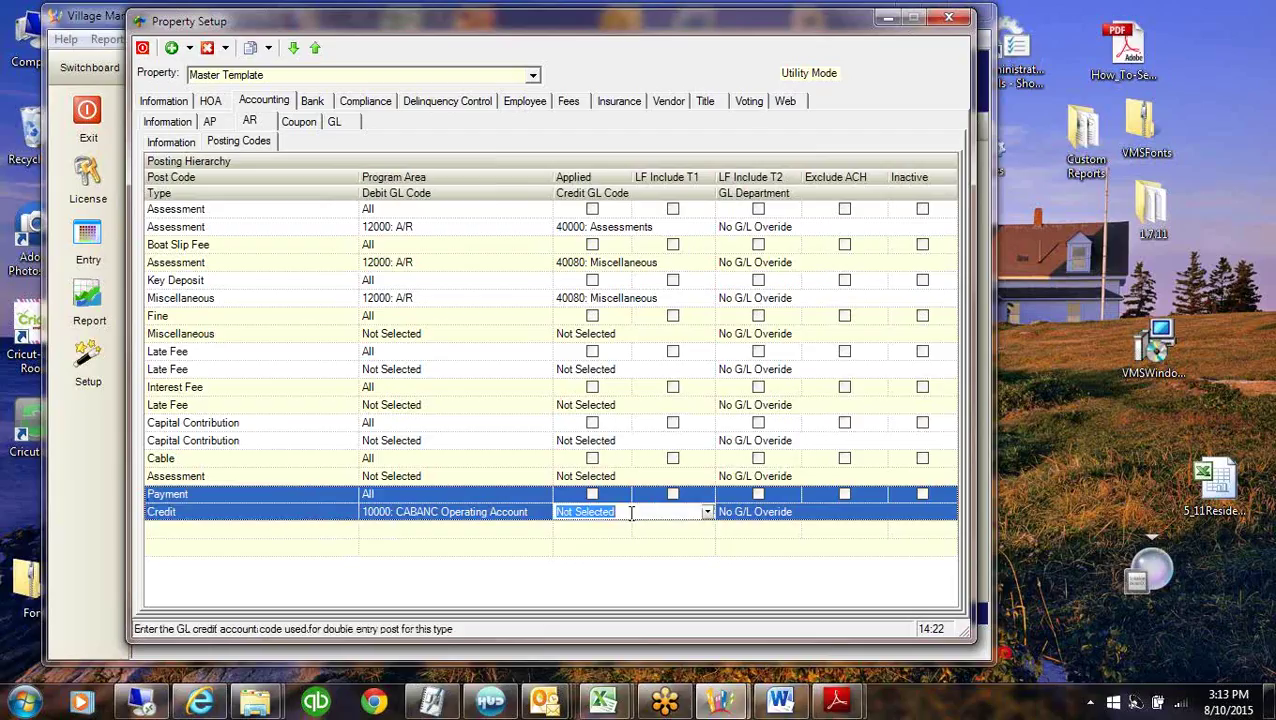
{"action": "left_click", "coordinate": [708, 512]}
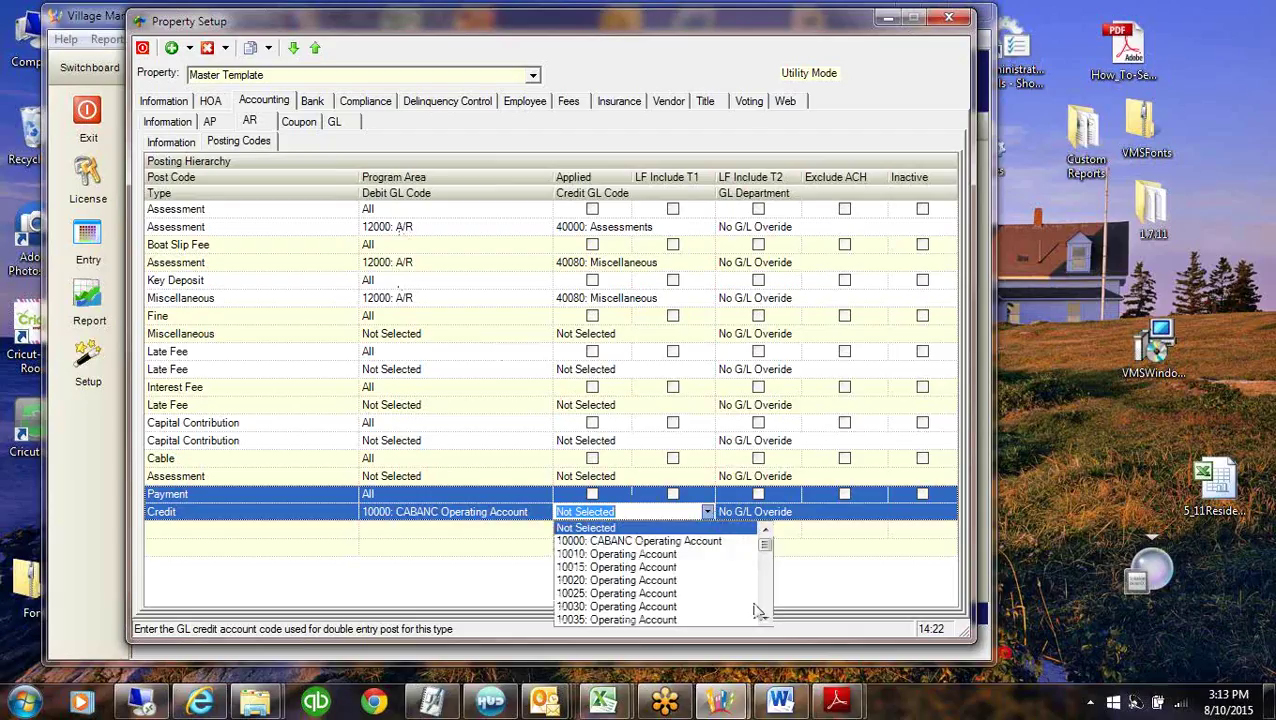
{"action": "type", "text": "20000: Accounts Payable"}
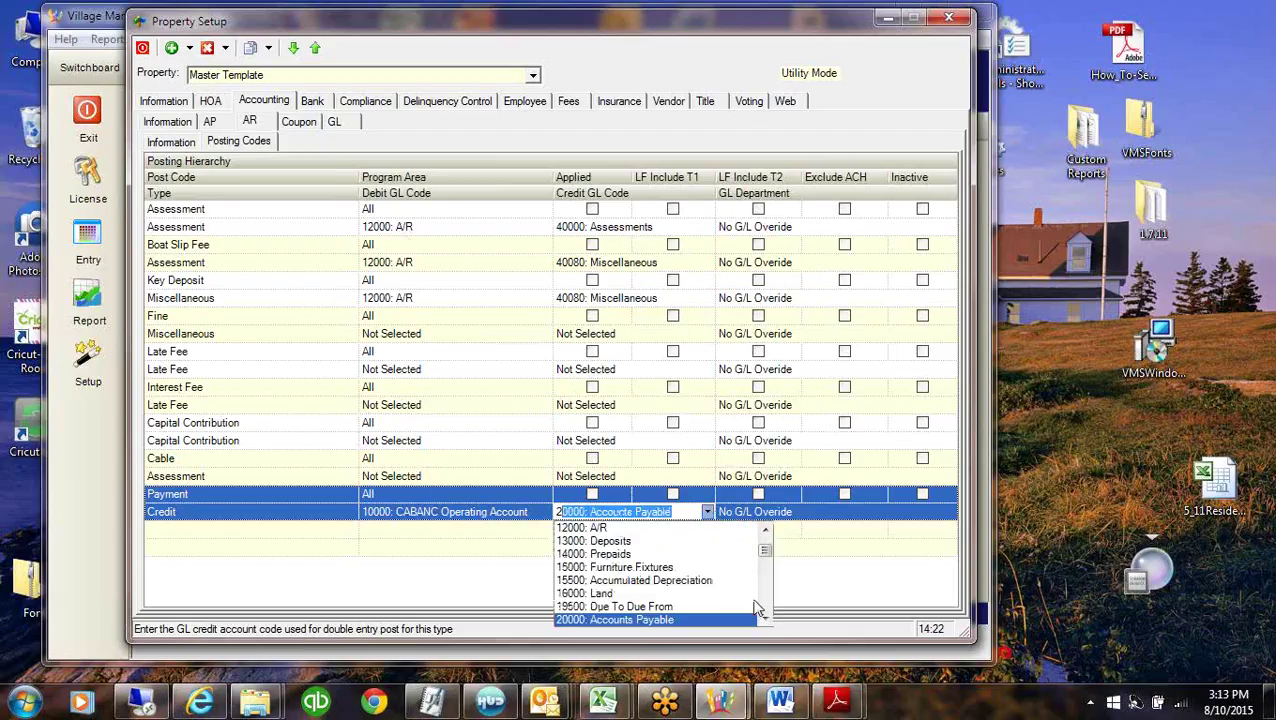
{"action": "left_click", "coordinate": [765, 620]}
{"action": "left_click", "coordinate": [765, 620]}
{"action": "left_click", "coordinate": [765, 620]}
{"action": "left_click", "coordinate": [765, 620]}
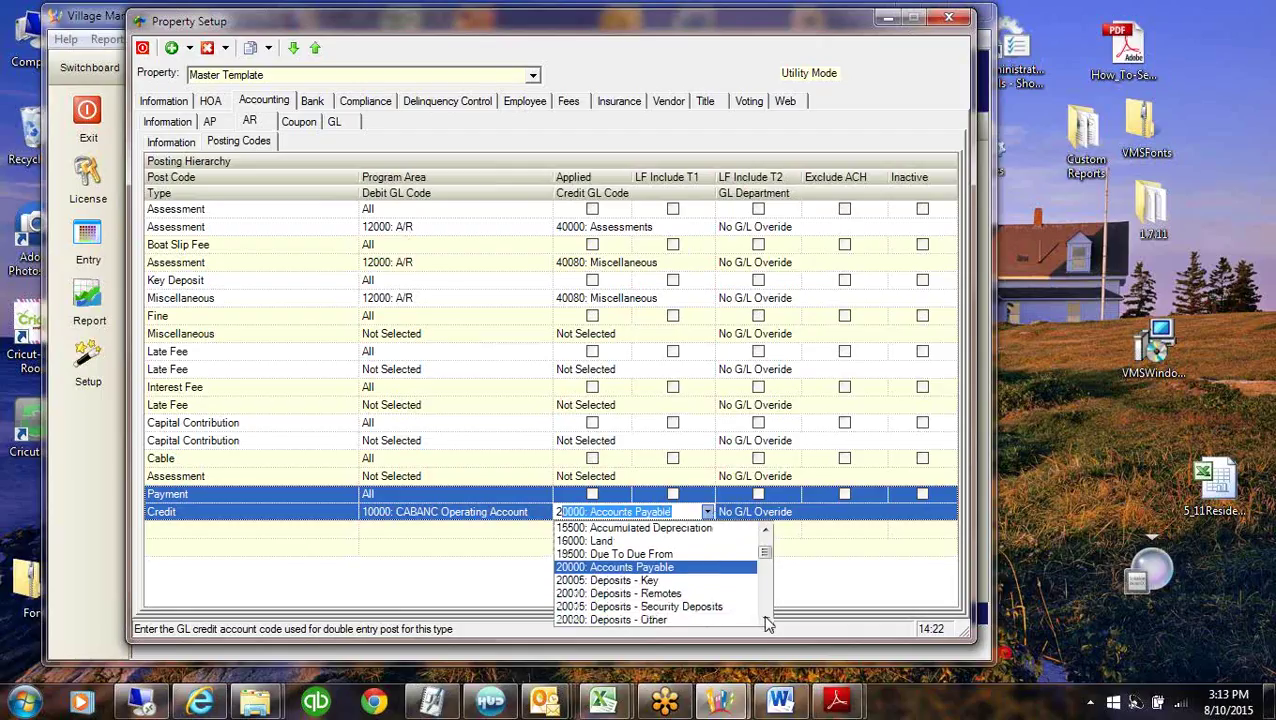
{"action": "left_click", "coordinate": [765, 620]}
{"action": "left_click", "coordinate": [765, 620]}
{"action": "left_click", "coordinate": [765, 620]}
{"action": "left_click", "coordinate": [765, 620]}
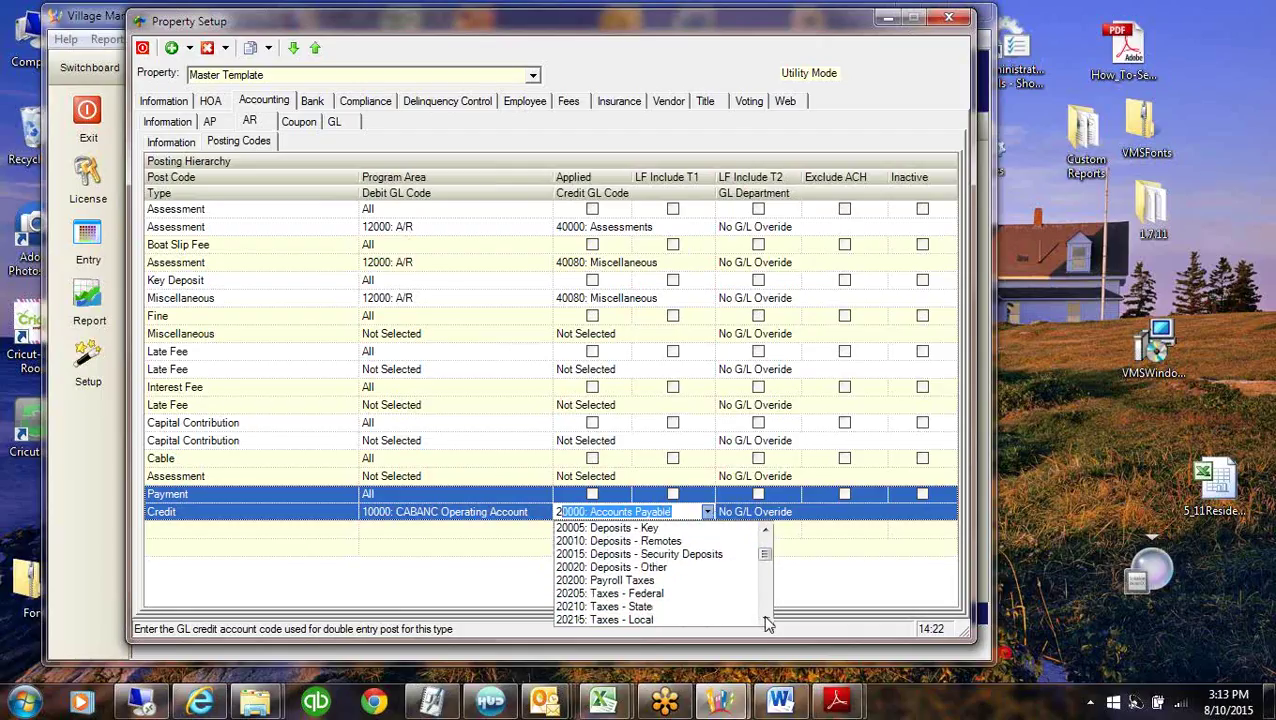
{"action": "left_click", "coordinate": [765, 620]}
{"action": "left_click", "coordinate": [765, 620]}
{"action": "left_click", "coordinate": [667, 608]}
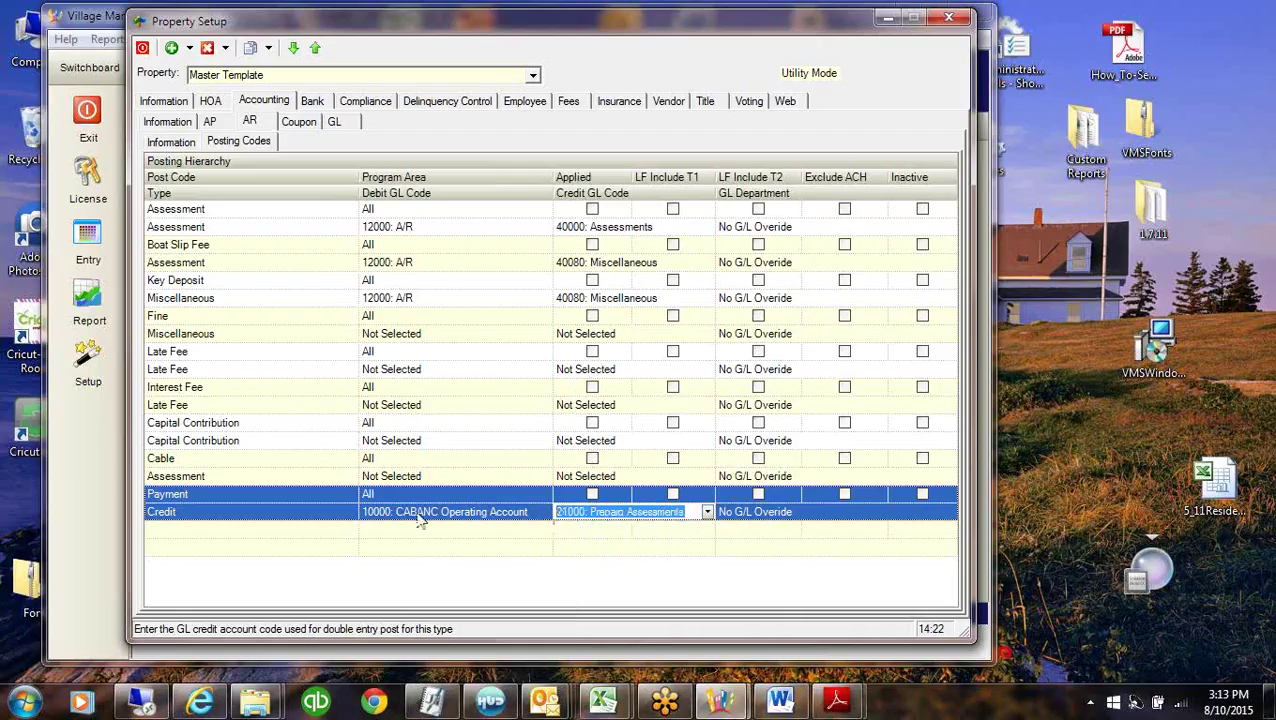
{"action": "left_click", "coordinate": [413, 513]}
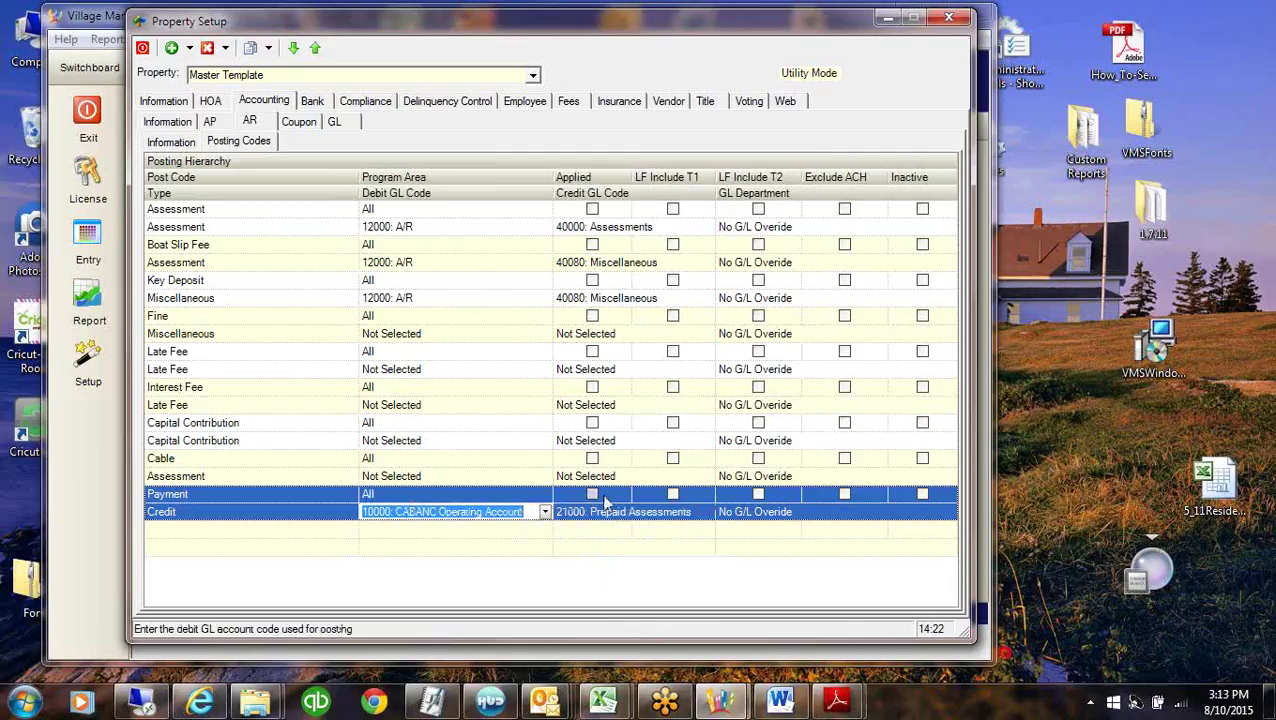
Compare the Credit row with Assessment's 12000: A/R debit, then close Property Setup.
{"action": "left_click", "coordinate": [640, 514]}
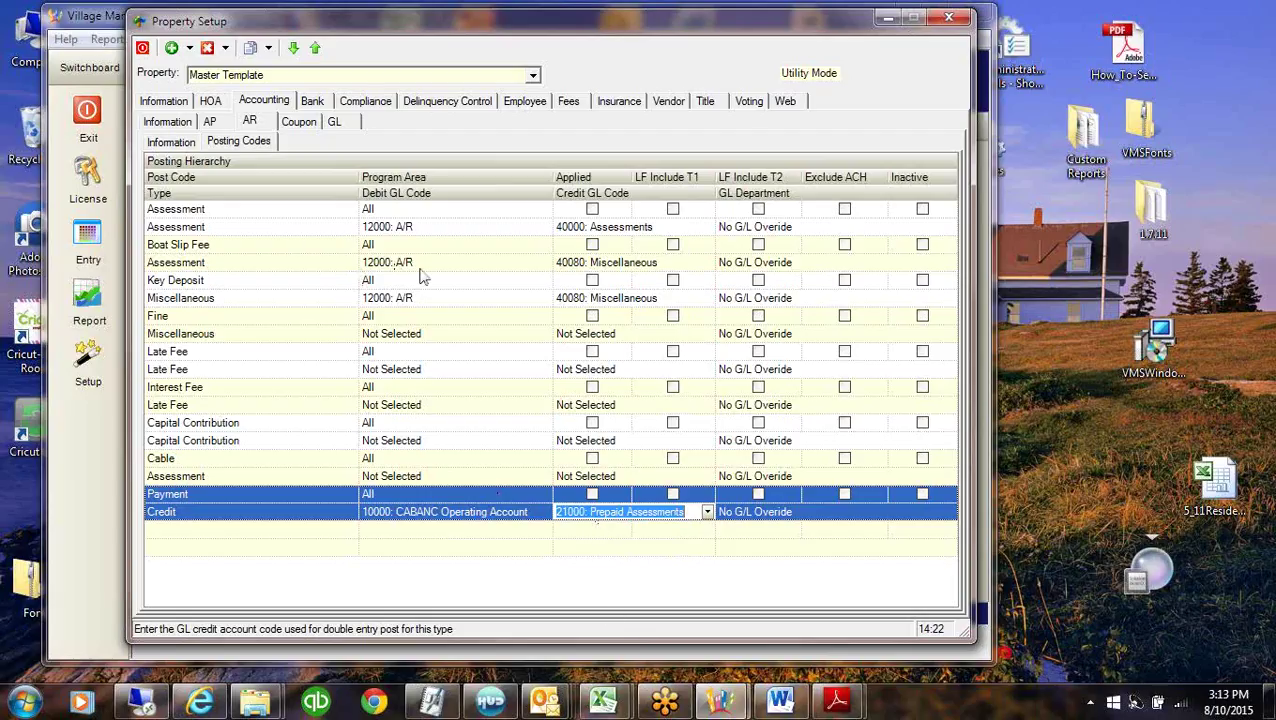
{"action": "left_click", "coordinate": [217, 212]}
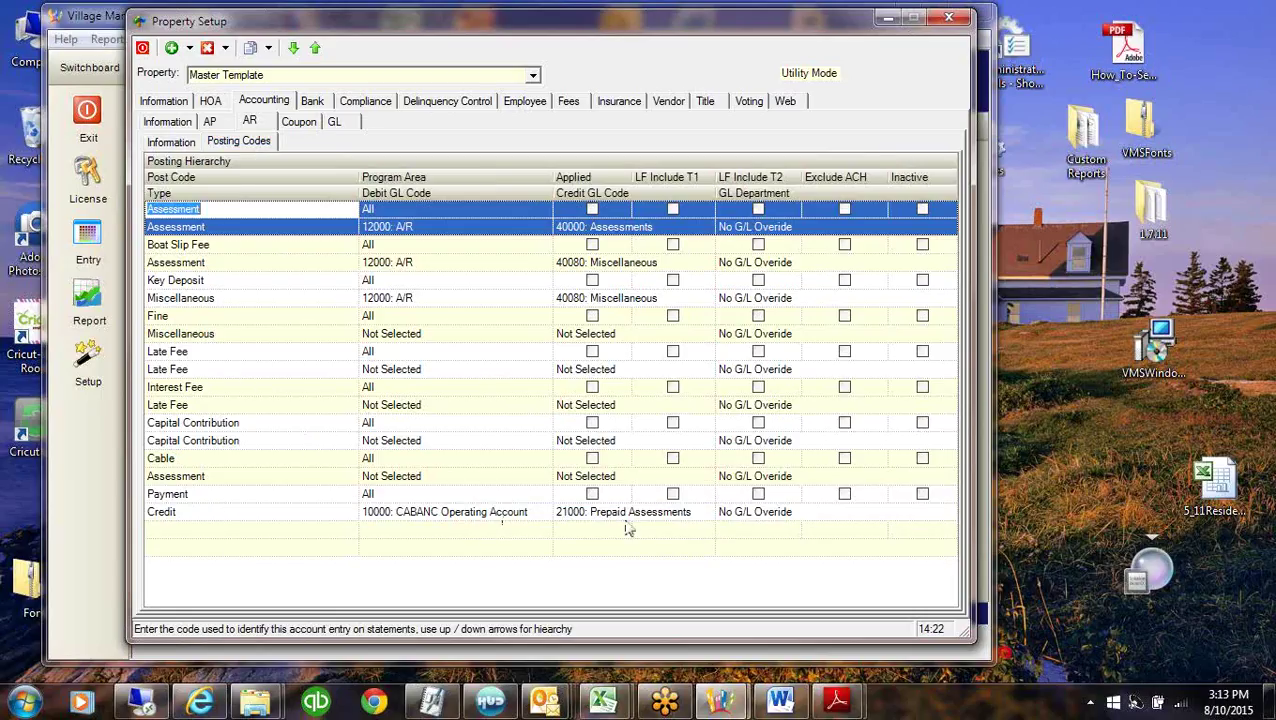
{"action": "left_click", "coordinate": [426, 227]}
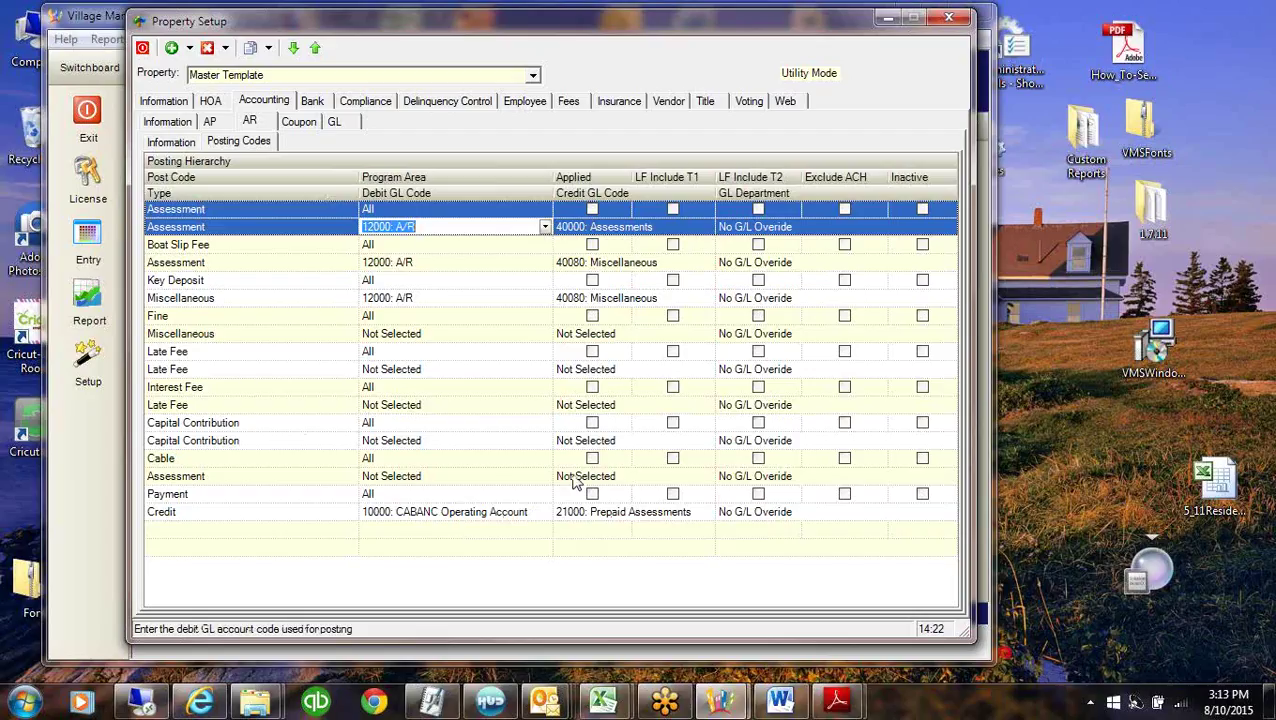
{"action": "left_click", "coordinate": [574, 515]}
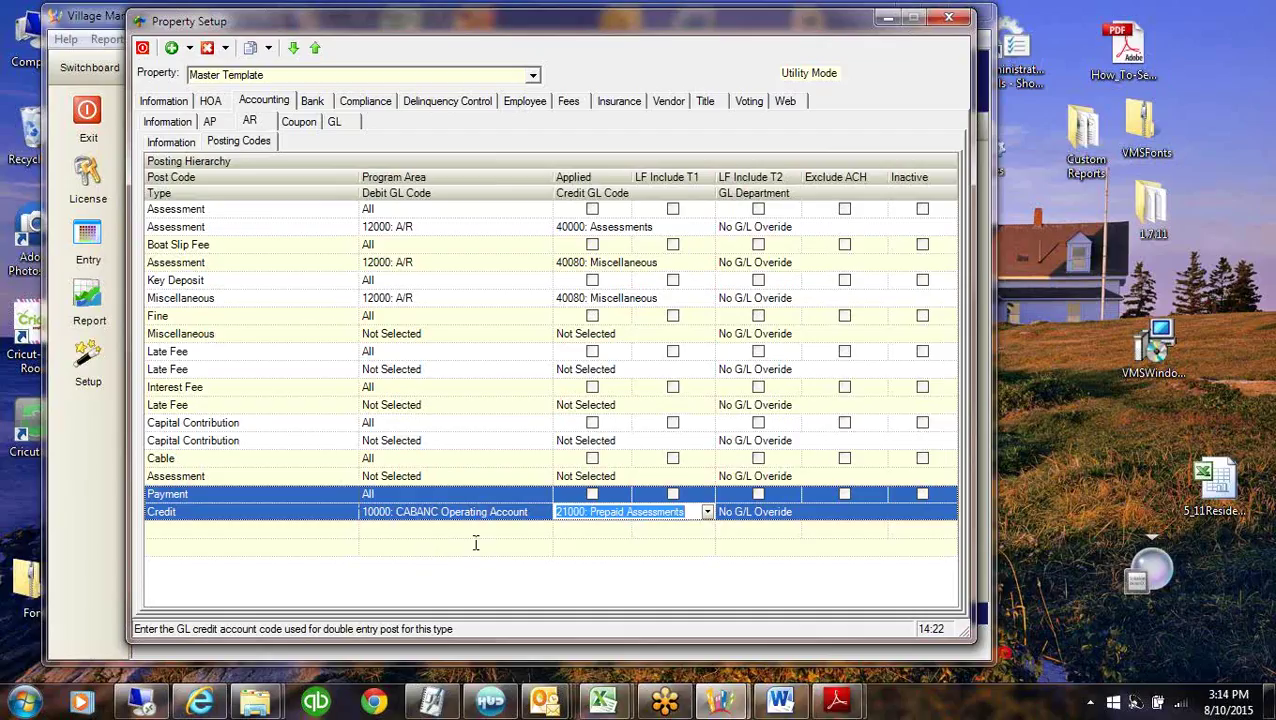
{"action": "left_click", "coordinate": [949, 17]}
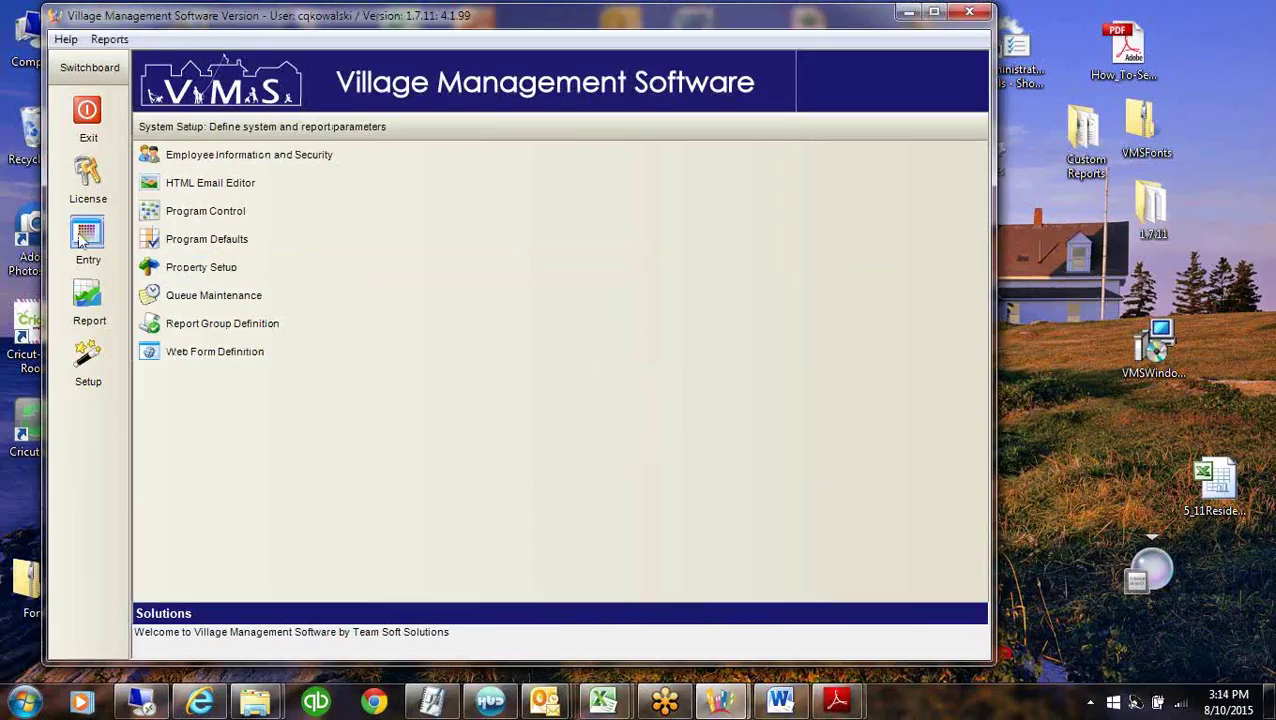
Open the General Ledger for Village of Woodlea and move its window up and left.
{"action": "left_click", "coordinate": [86, 238]}
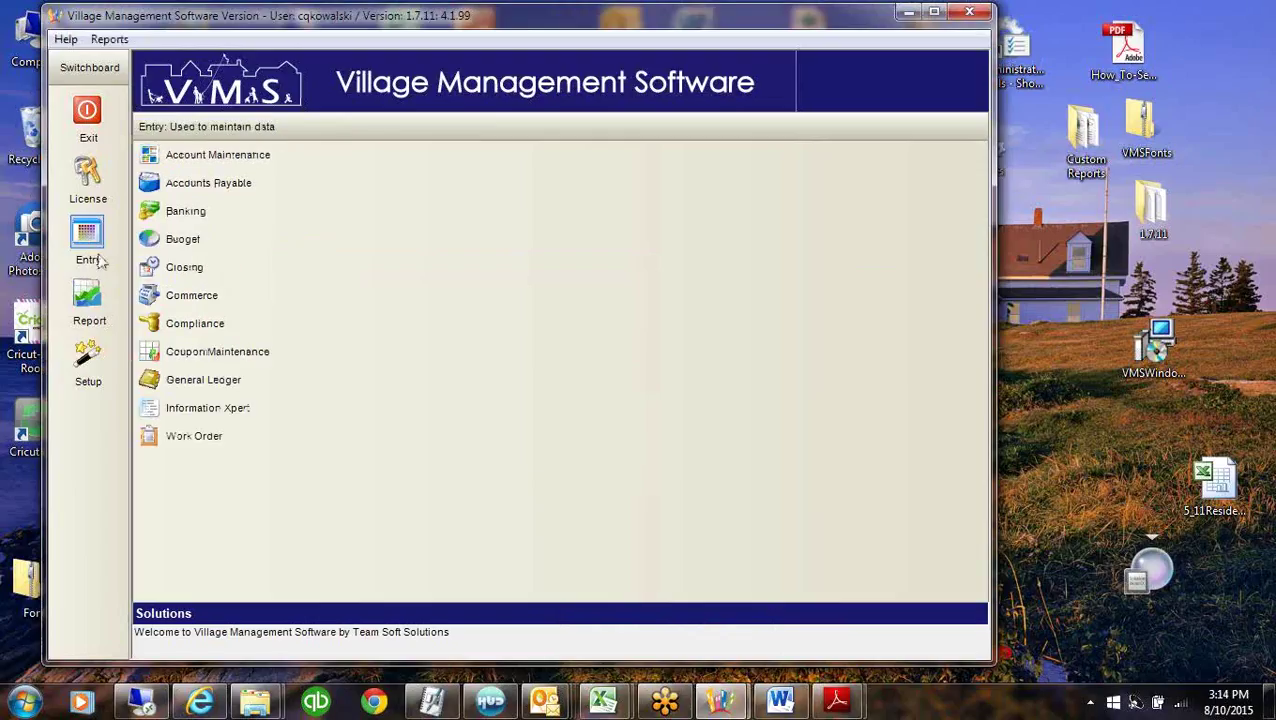
{"action": "left_click", "coordinate": [201, 383]}
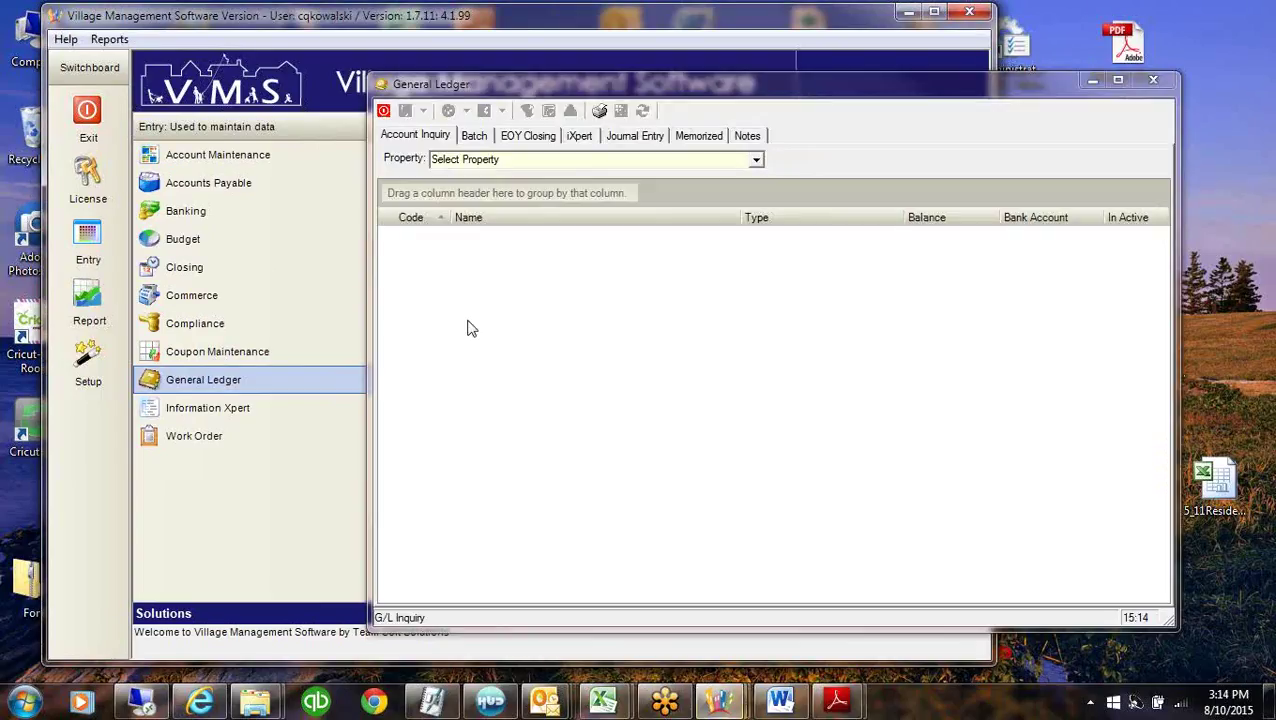
{"action": "left_click", "coordinate": [760, 161]}
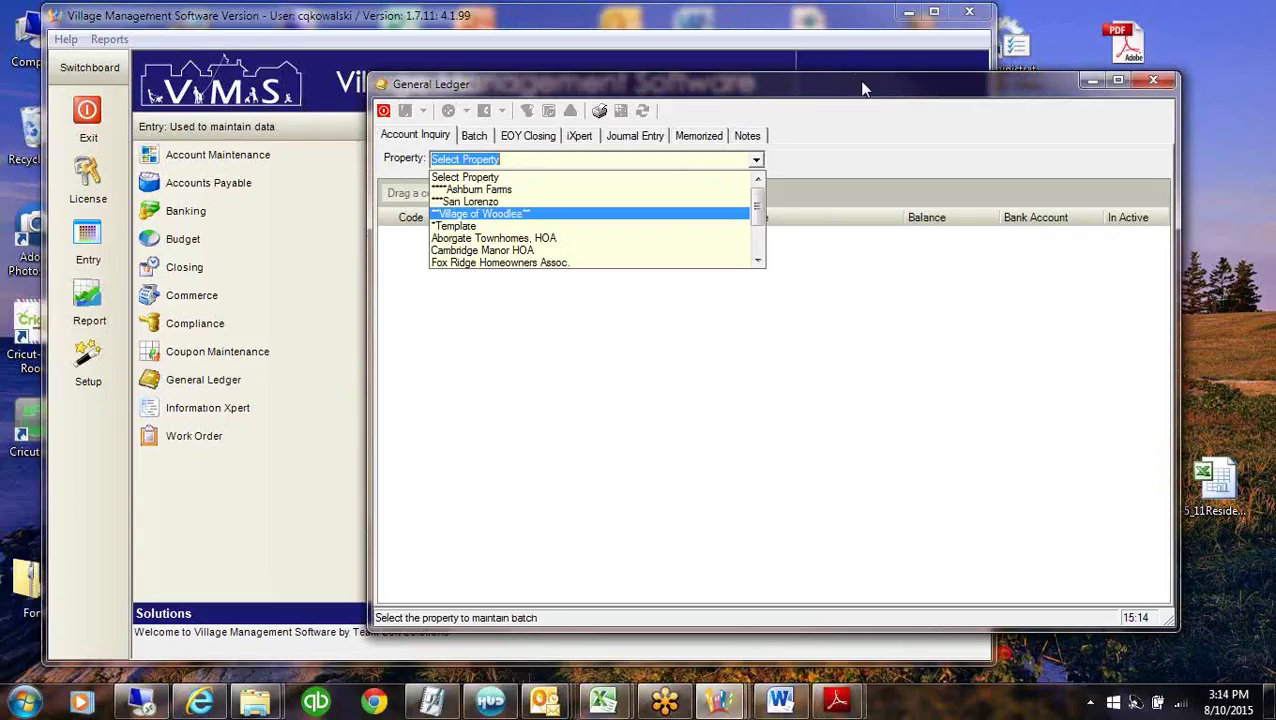
{"action": "left_click_drag", "start_coordinate": [857, 93], "coordinate": [742, 58]}
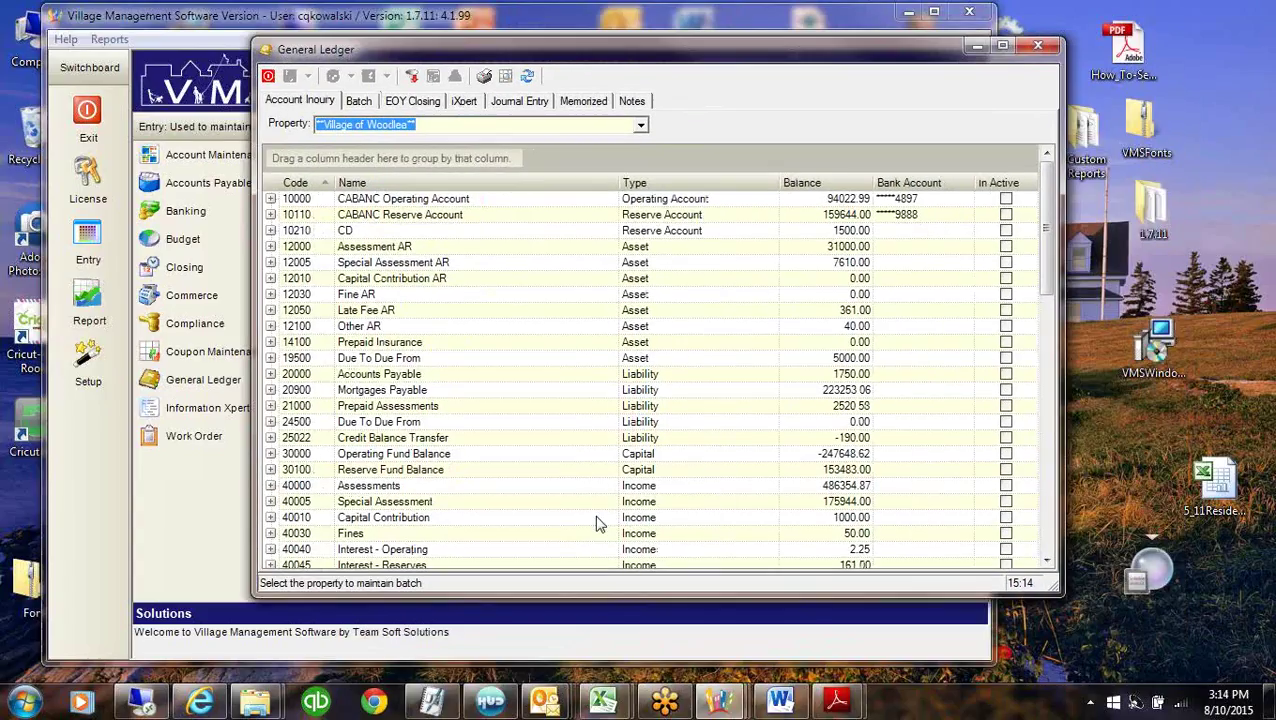
Expand 21000 Prepaid Assessments and open the GL entry for Apply Credit transaction 3794.
{"action": "left_click", "coordinate": [268, 406]}
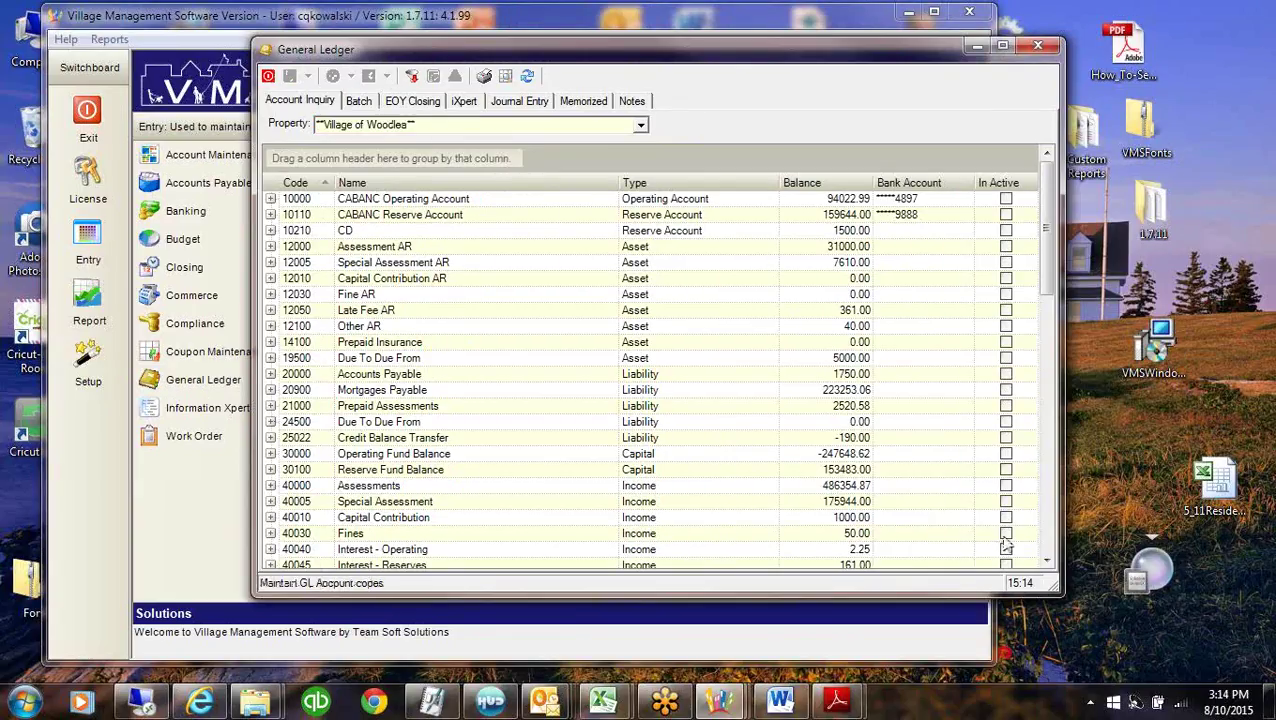
{"action": "left_click", "coordinate": [1047, 562]}
{"action": "left_click", "coordinate": [1047, 562]}
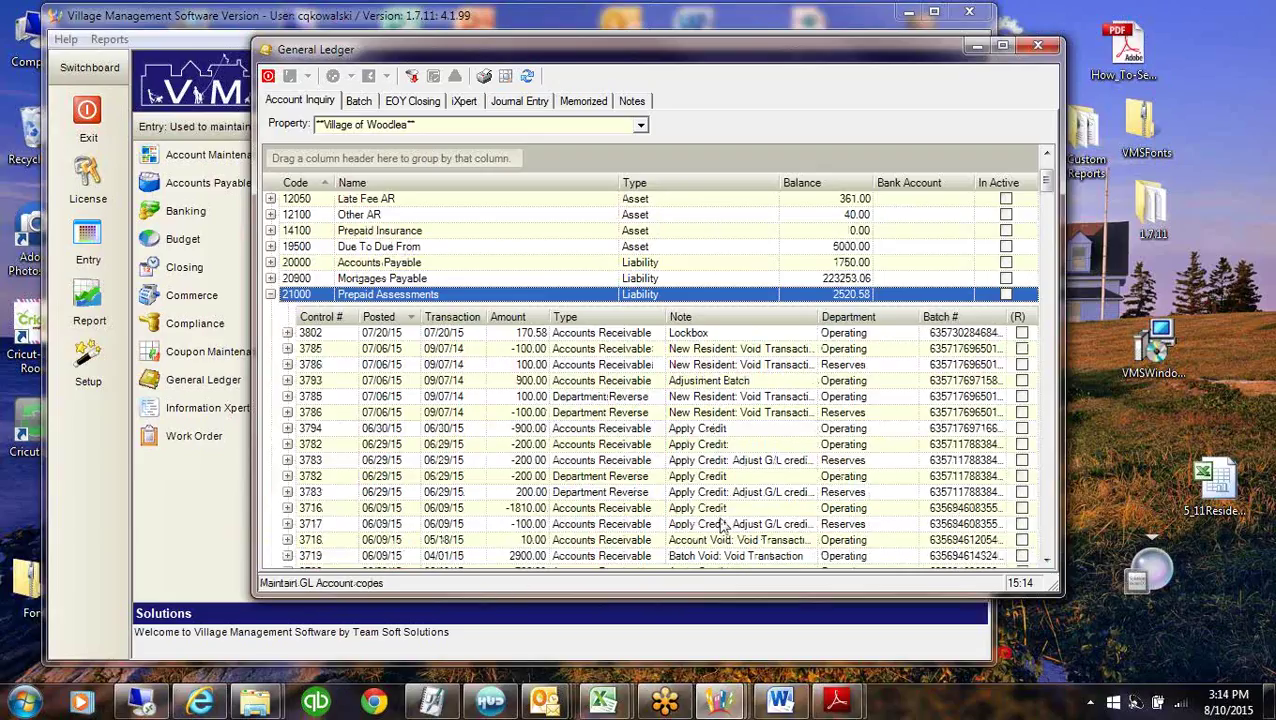
{"action": "left_click", "coordinate": [727, 446]}
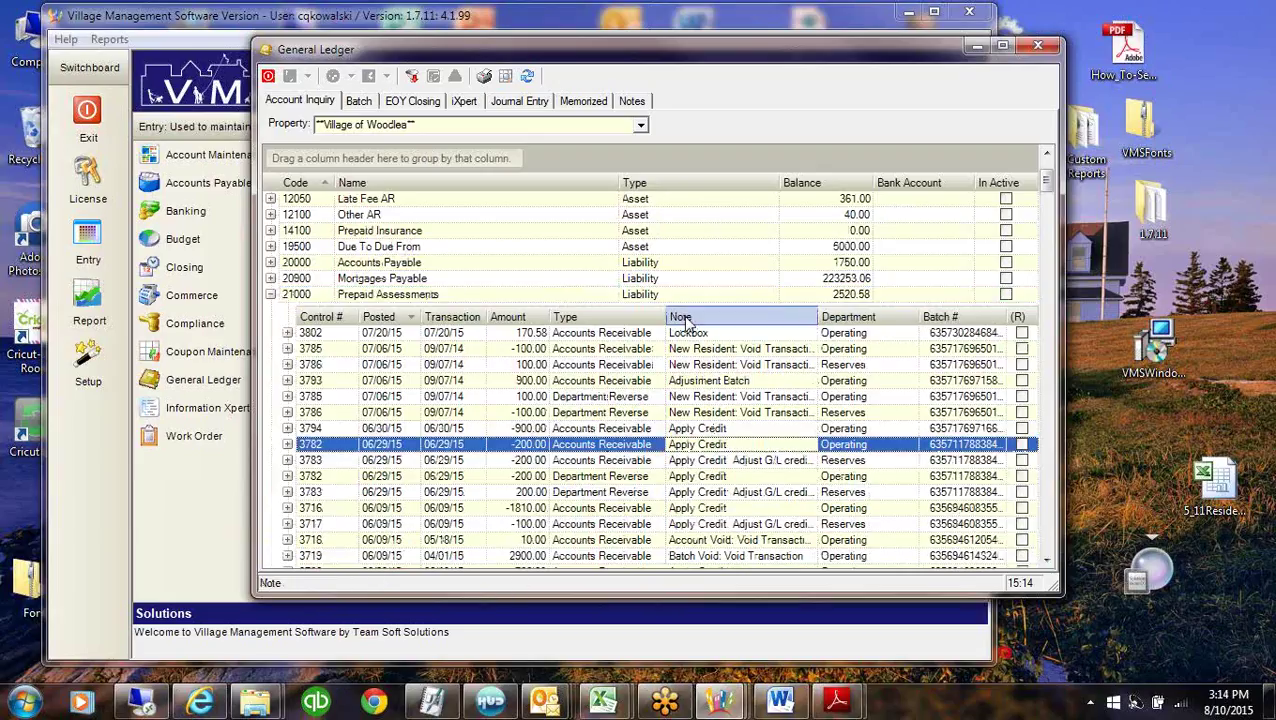
{"action": "left_click", "coordinate": [694, 433]}
{"action": "left_click", "coordinate": [700, 448]}
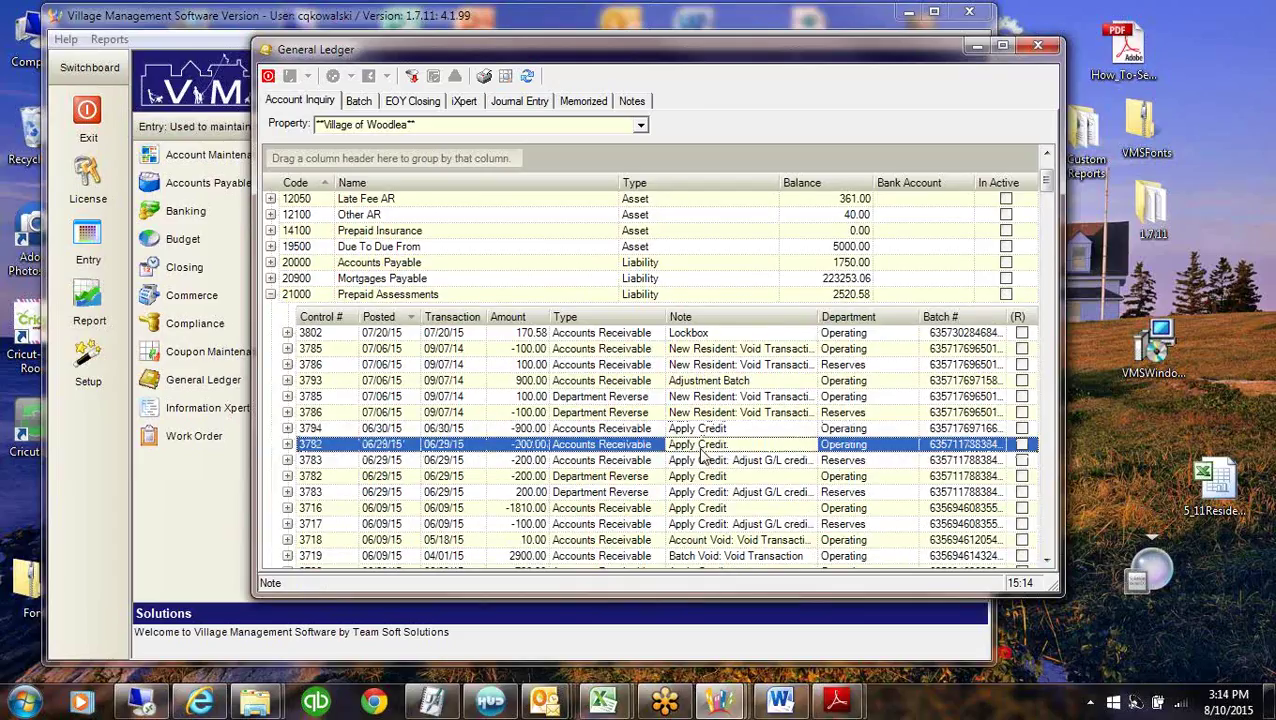
{"action": "left_click", "coordinate": [643, 430]}
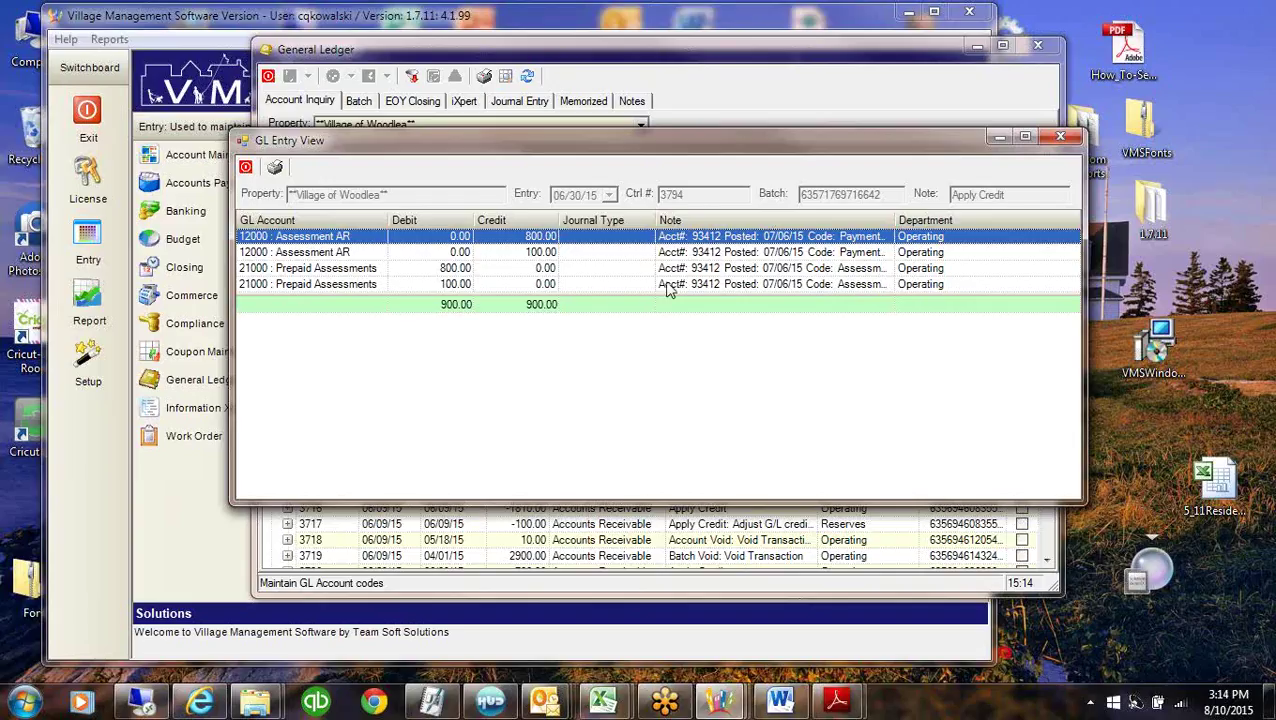
Widen the Note column, review the 800.00 debit and 800.00/100.00 Assessment AR credits, then close the entry.
{"action": "left_click", "coordinate": [710, 271]}
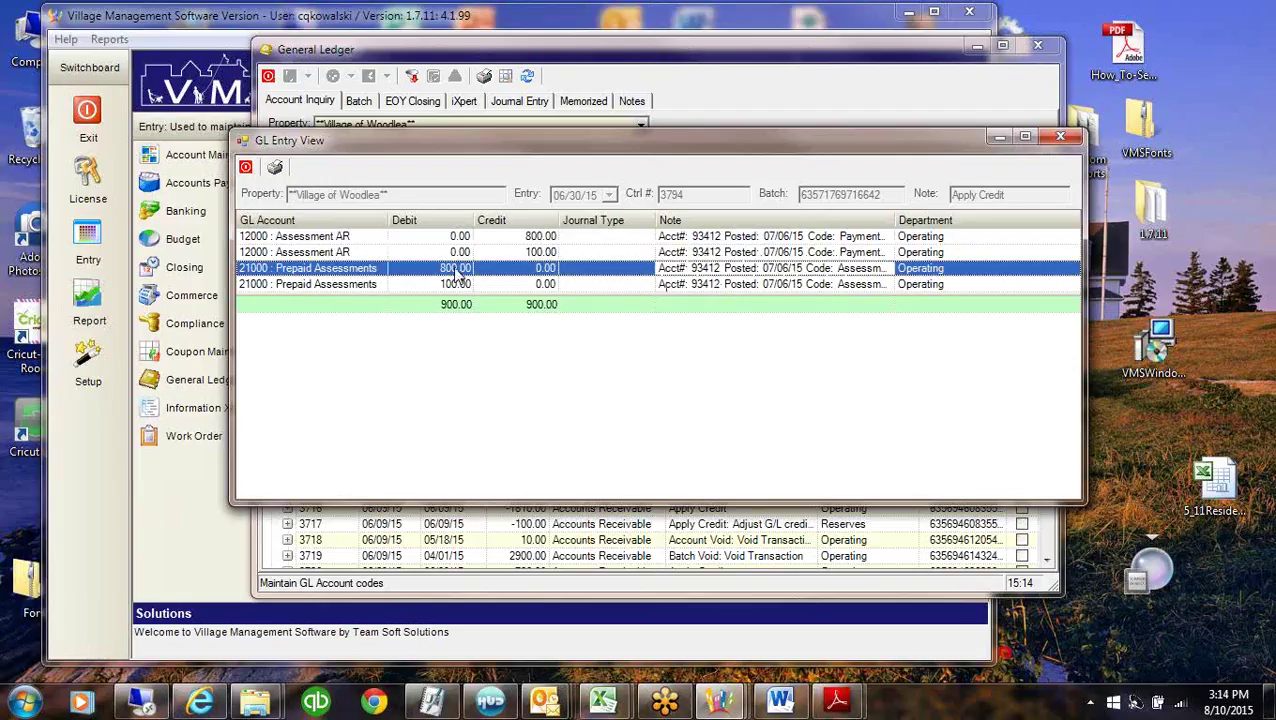
{"action": "left_click_drag", "start_coordinate": [896, 219], "coordinate": [1021, 219]}
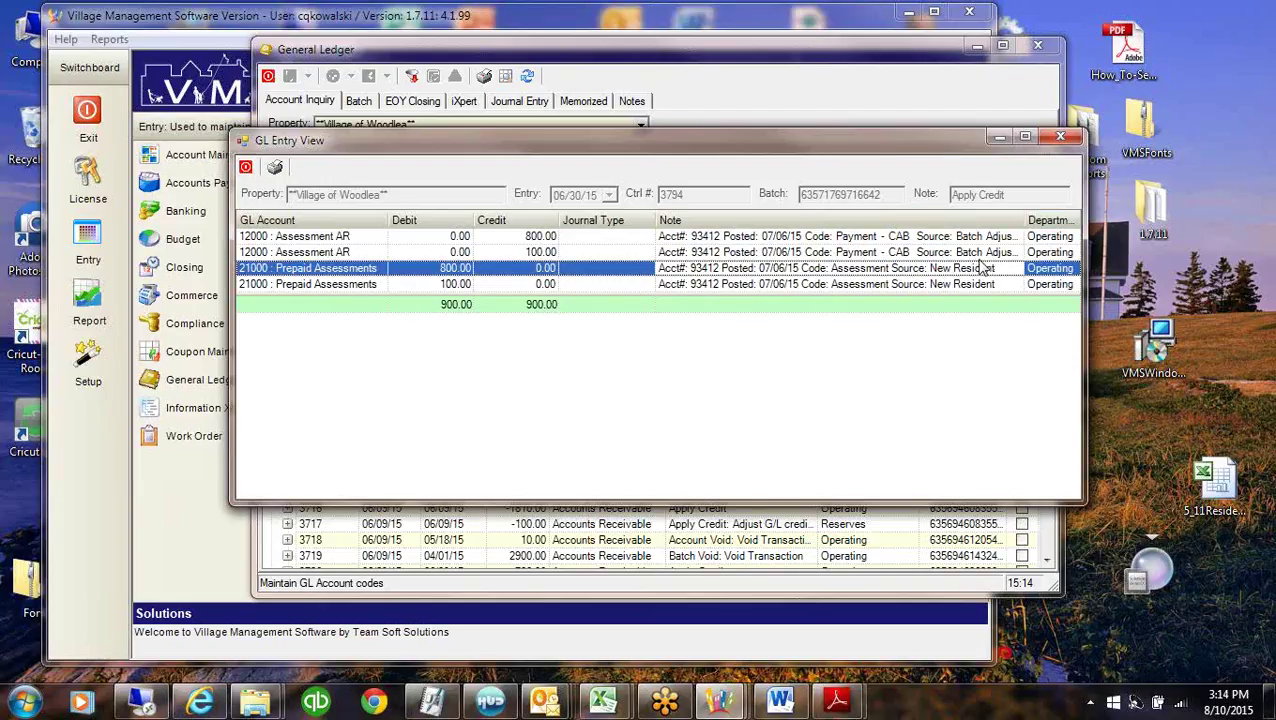
{"action": "left_click", "coordinate": [496, 239]}
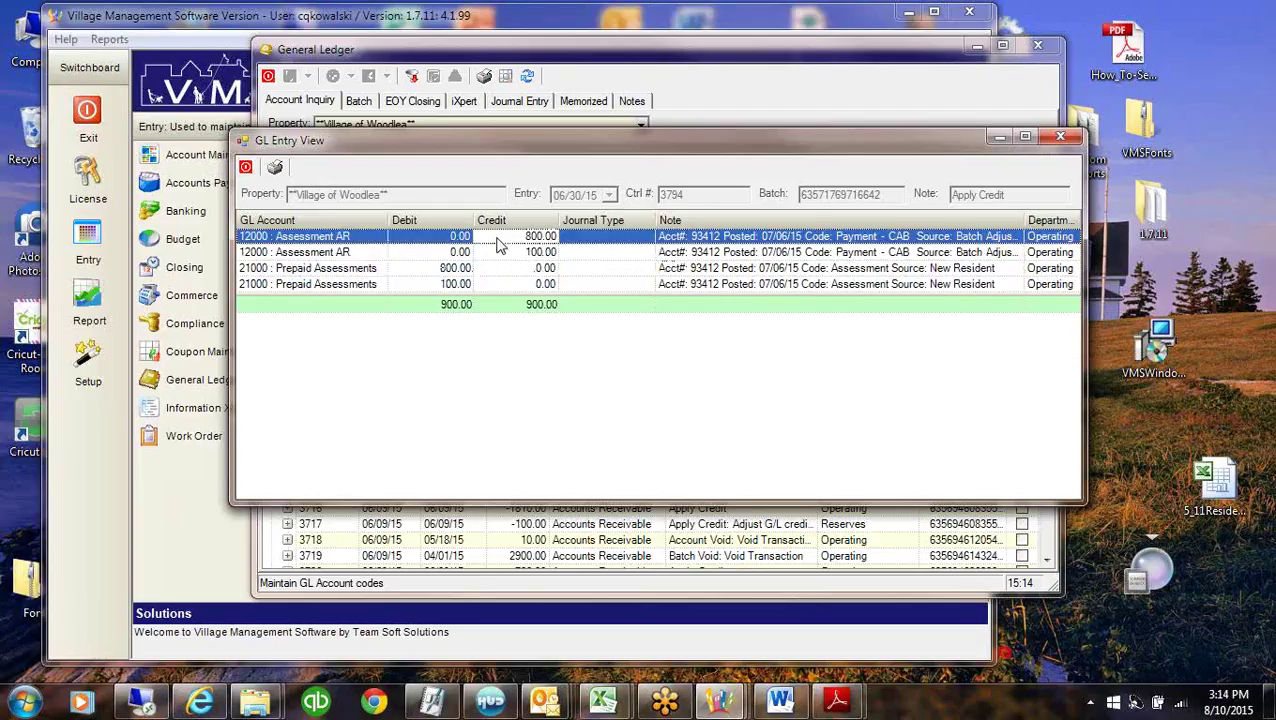
{"action": "left_click", "coordinate": [497, 256]}
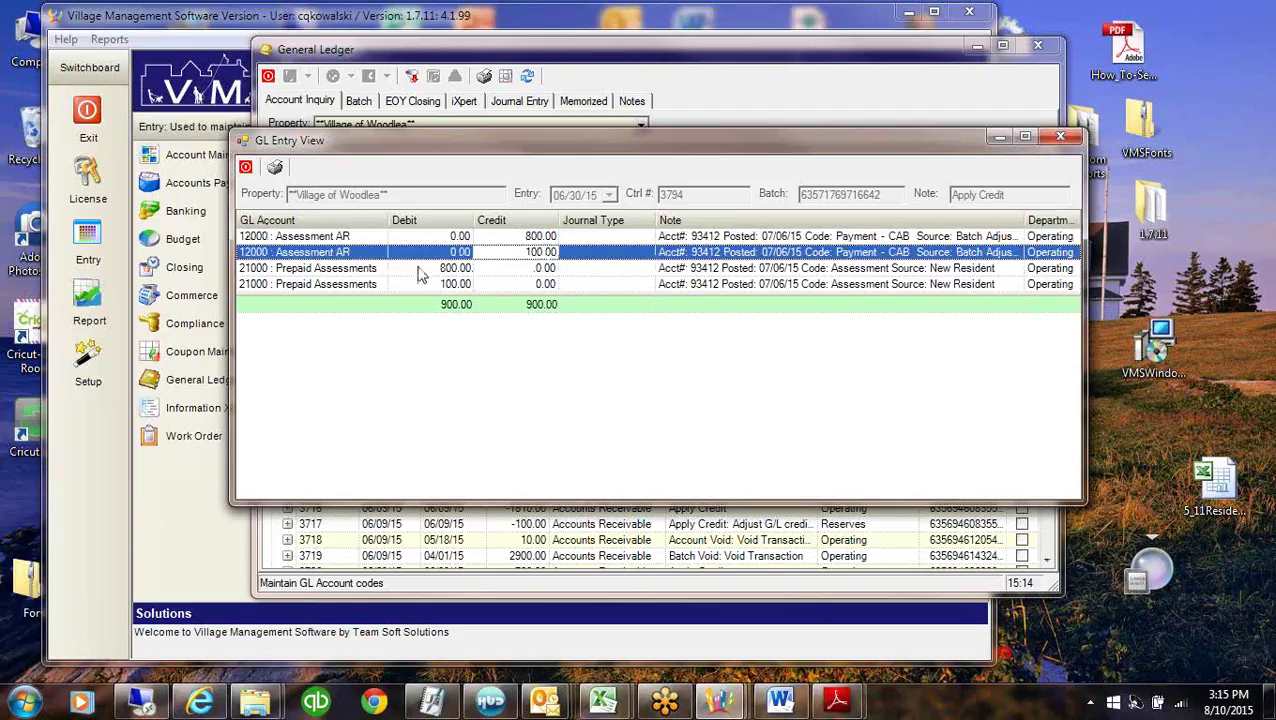
{"action": "left_click", "coordinate": [1059, 138]}
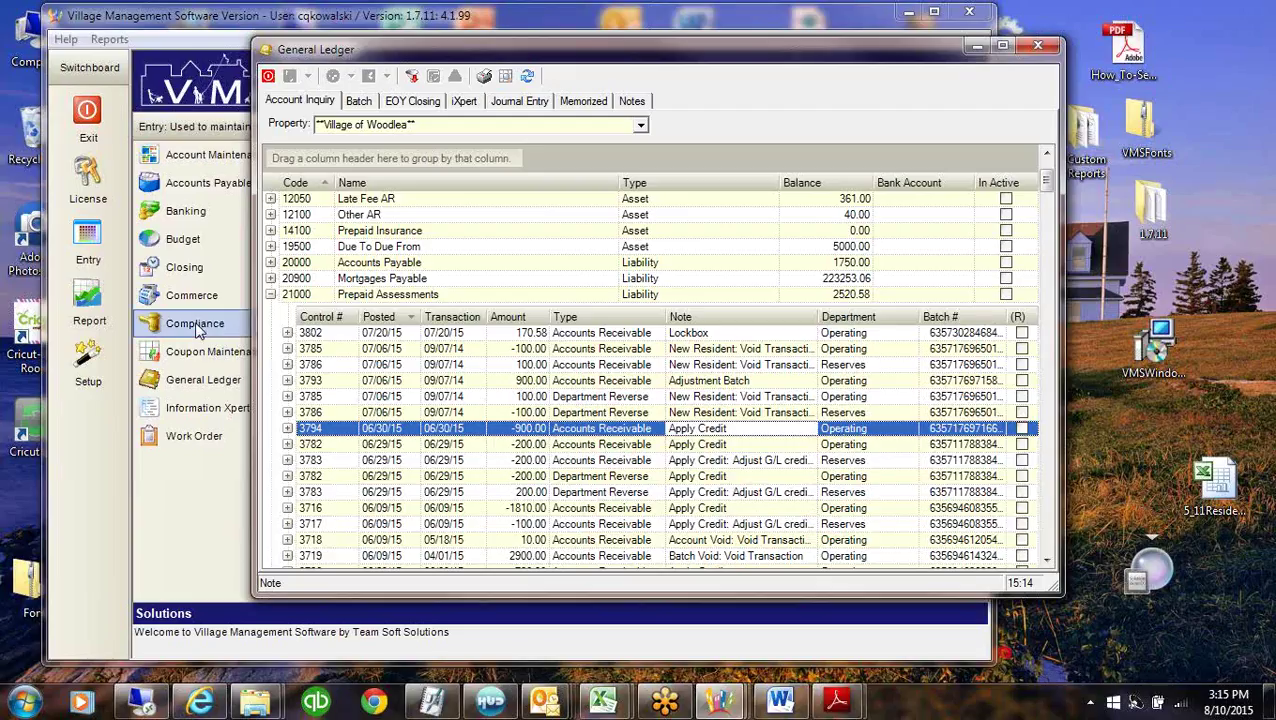
Collapse the 21000 Prepaid Assessments details and minimize the General Ledger window.
{"action": "left_click", "coordinate": [437, 296]}
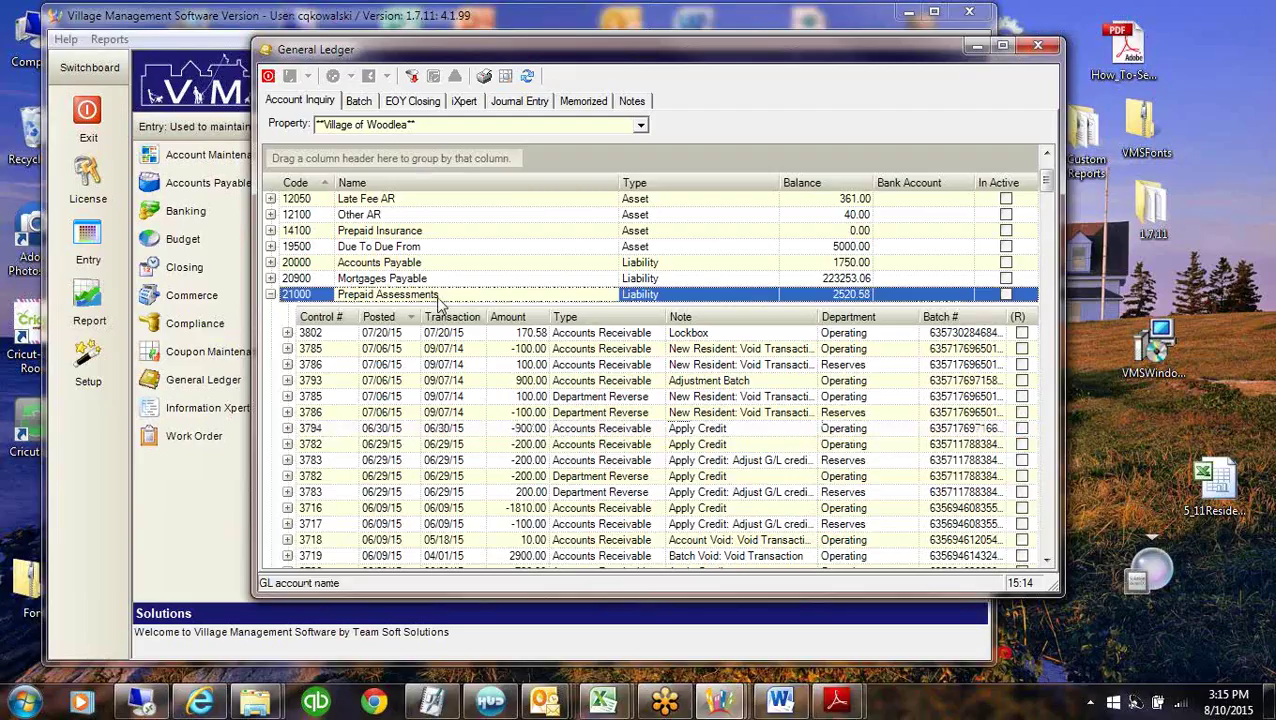
{"action": "left_click", "coordinate": [416, 204]}
{"action": "left_click", "coordinate": [419, 216]}
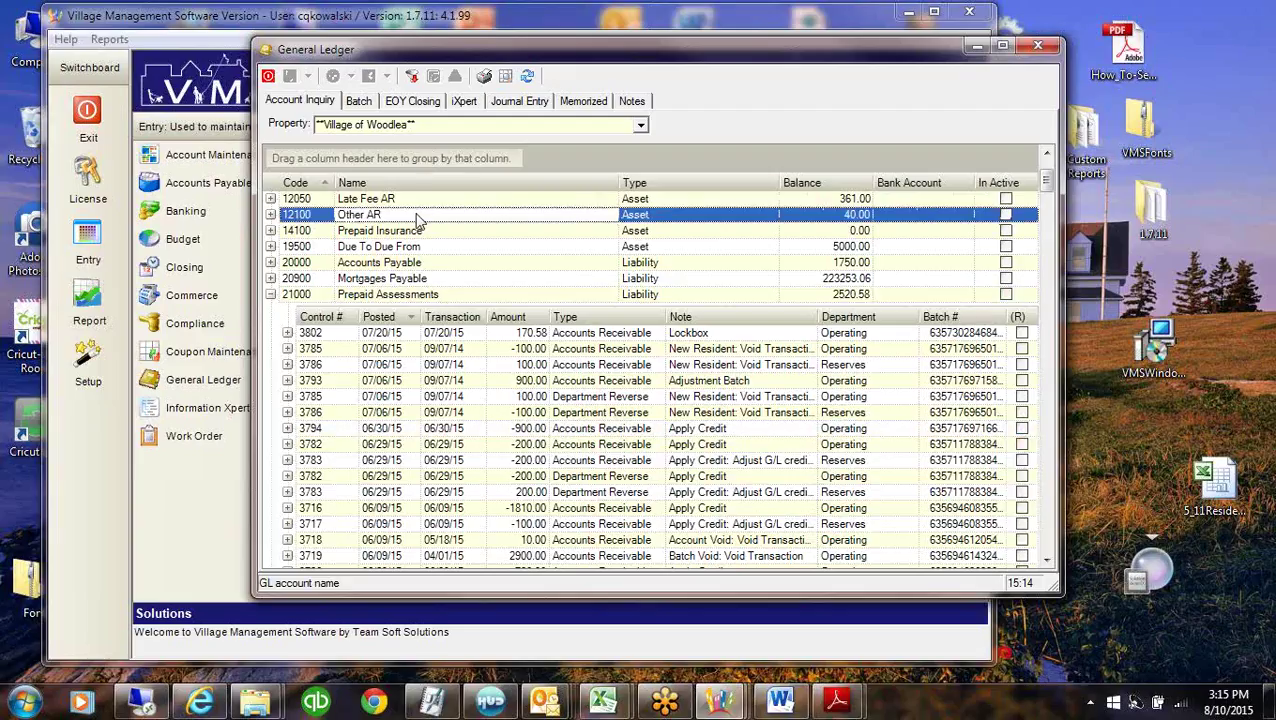
{"action": "left_click", "coordinate": [456, 296]}
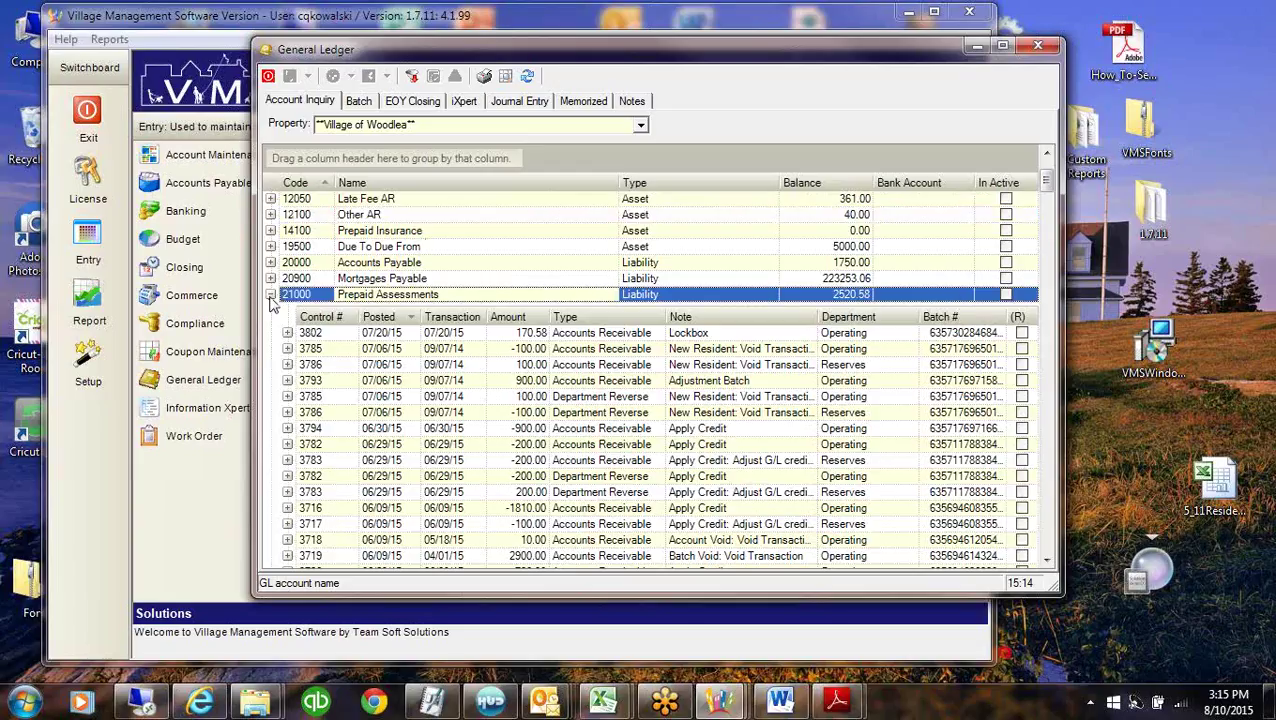
{"action": "left_click", "coordinate": [270, 294]}
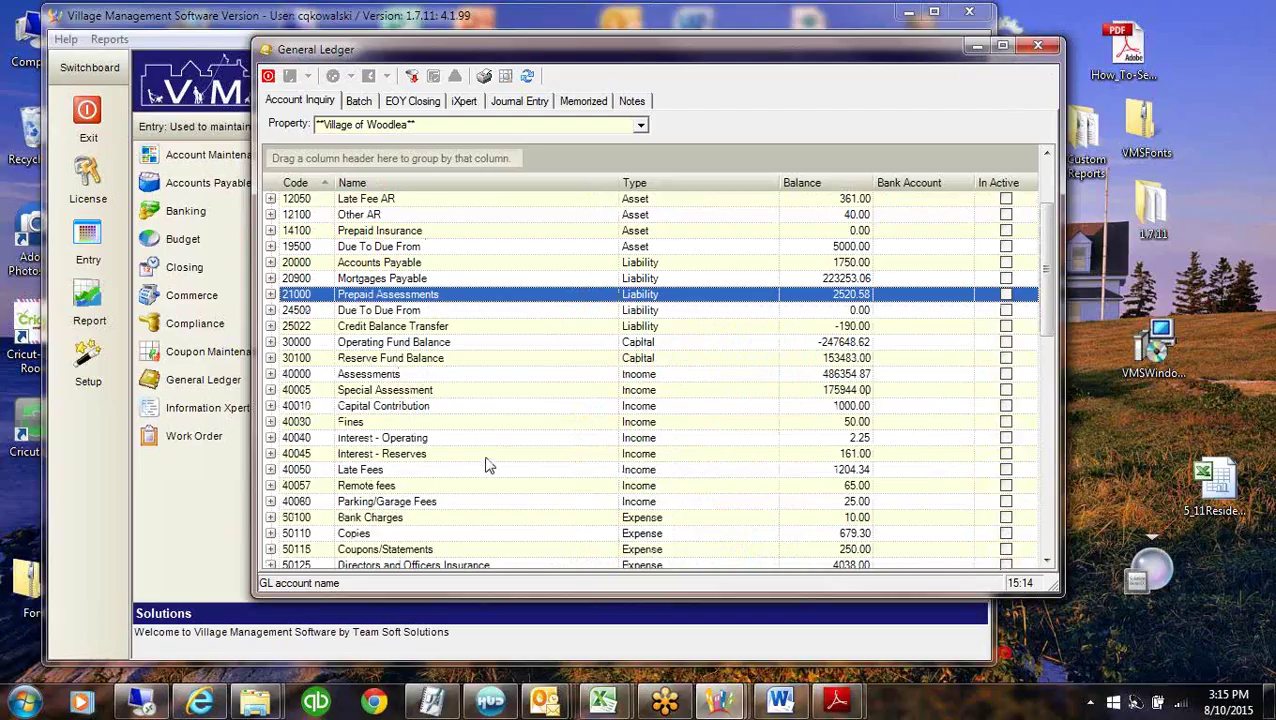
{"action": "left_click", "coordinate": [978, 50]}
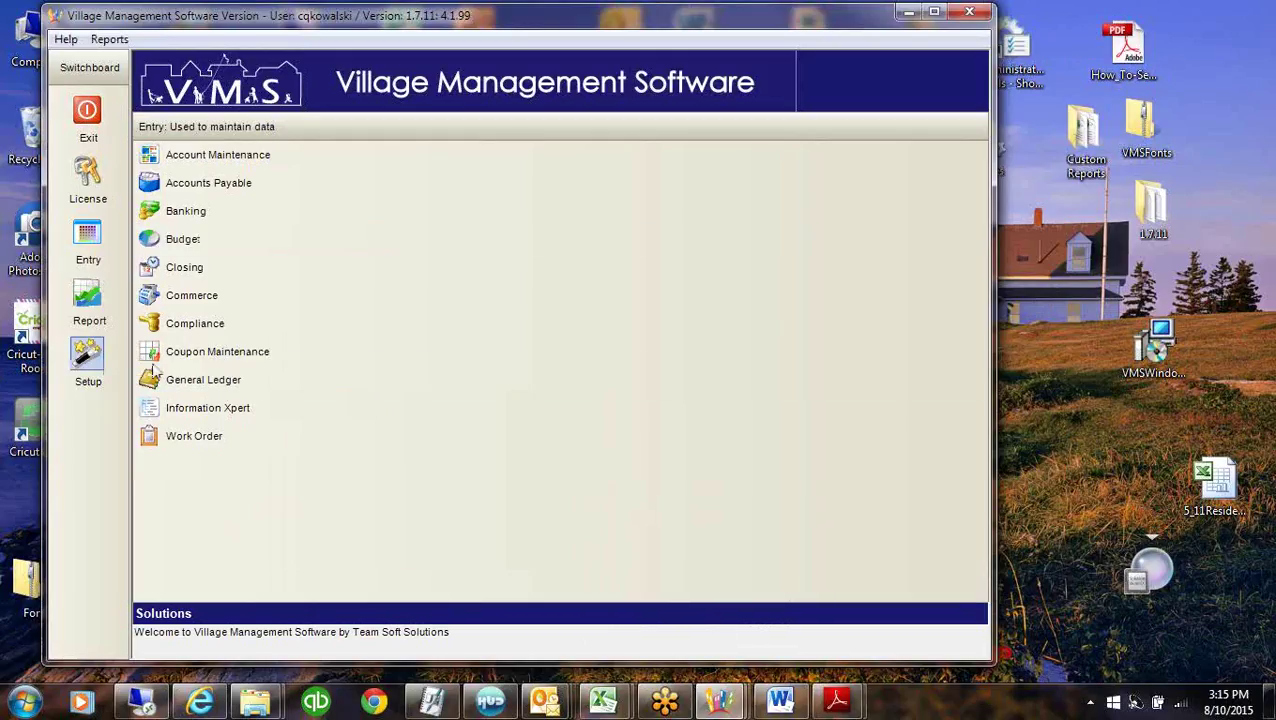
Open Property Setup and inspect the Credit posting code's 10000 debit and 21000 credit accounts.
{"action": "left_click", "coordinate": [92, 360]}
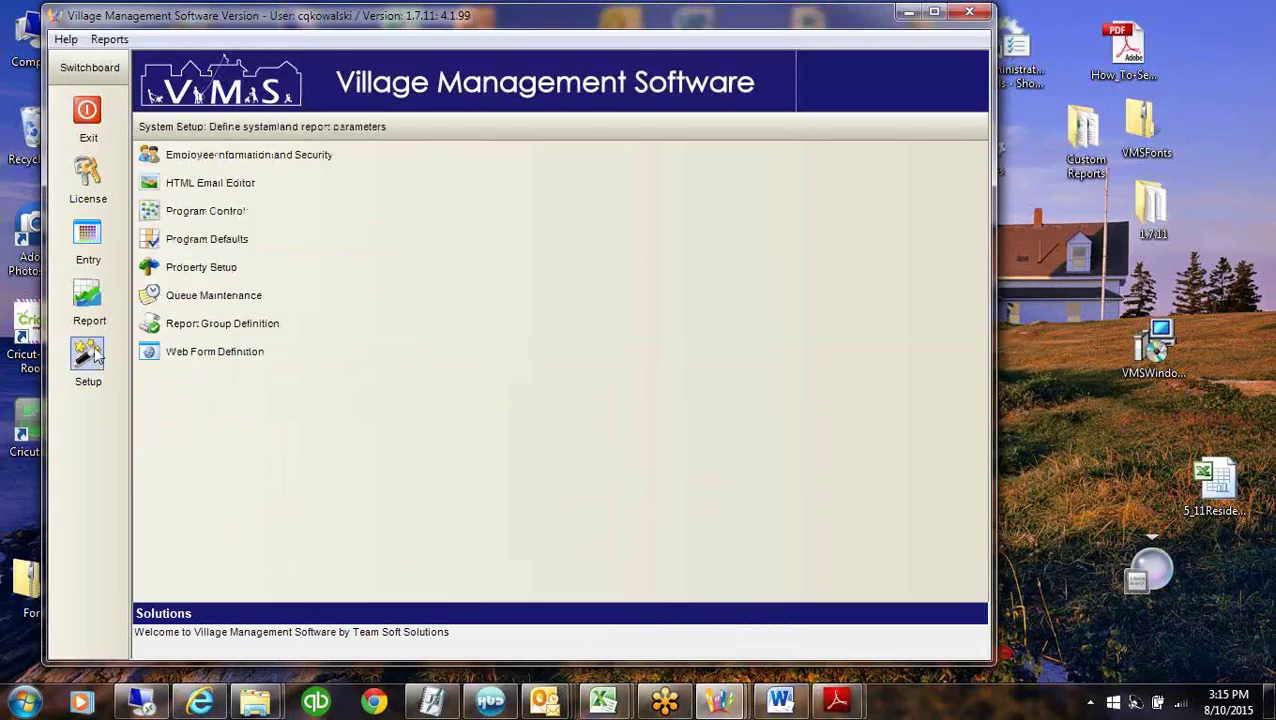
{"action": "left_click", "coordinate": [210, 268]}
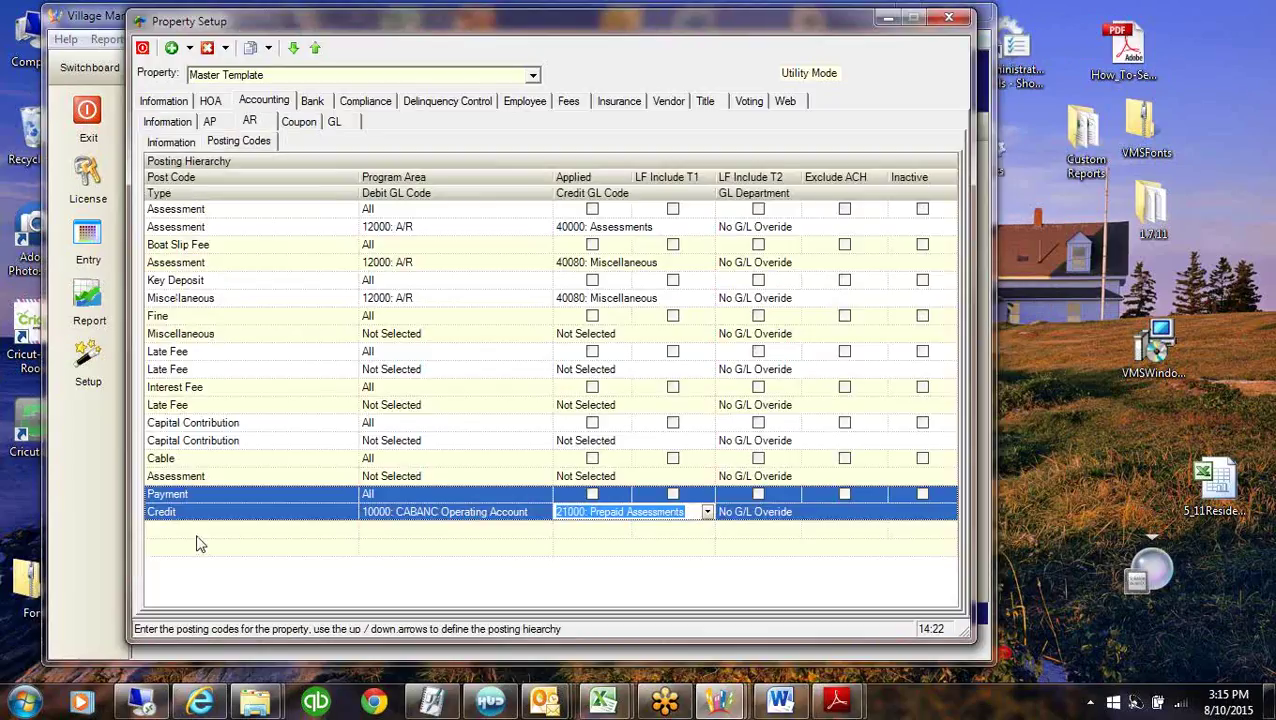
{"action": "left_click", "coordinate": [447, 521]}
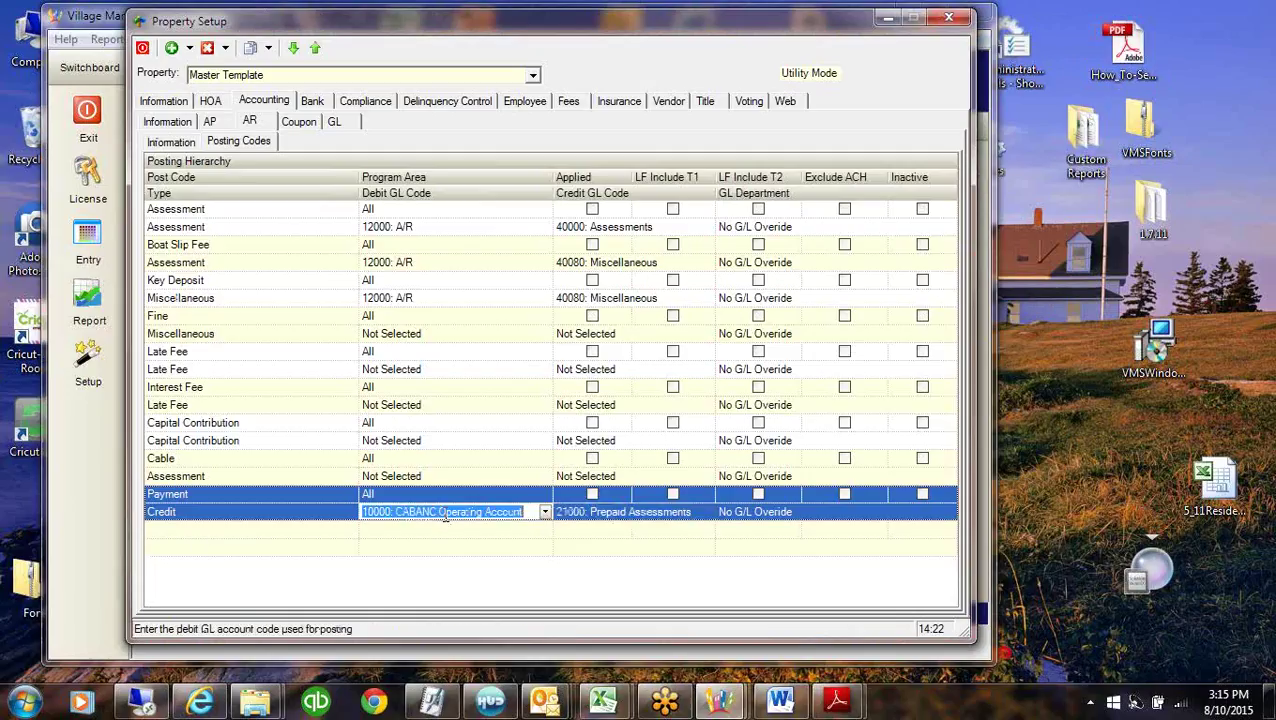
{"action": "left_click", "coordinate": [605, 512]}
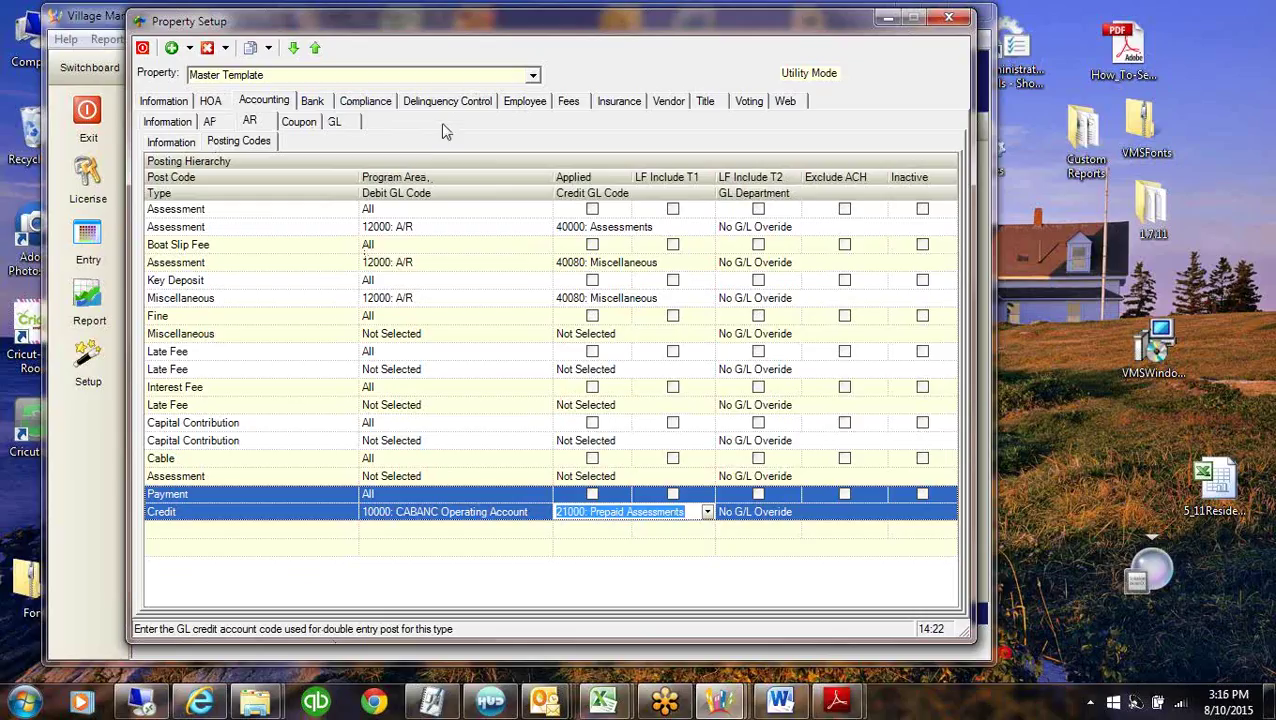
{"action": "left_click", "coordinate": [336, 122]}
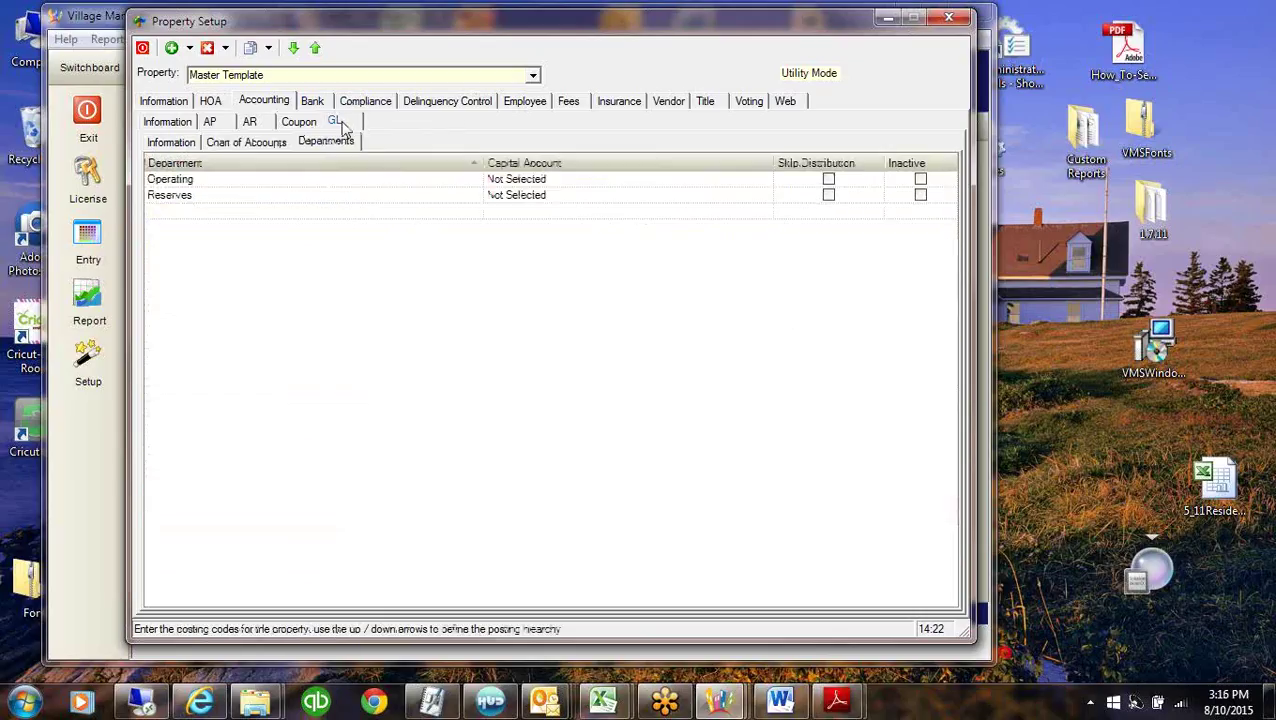
{"action": "left_click", "coordinate": [259, 145]}
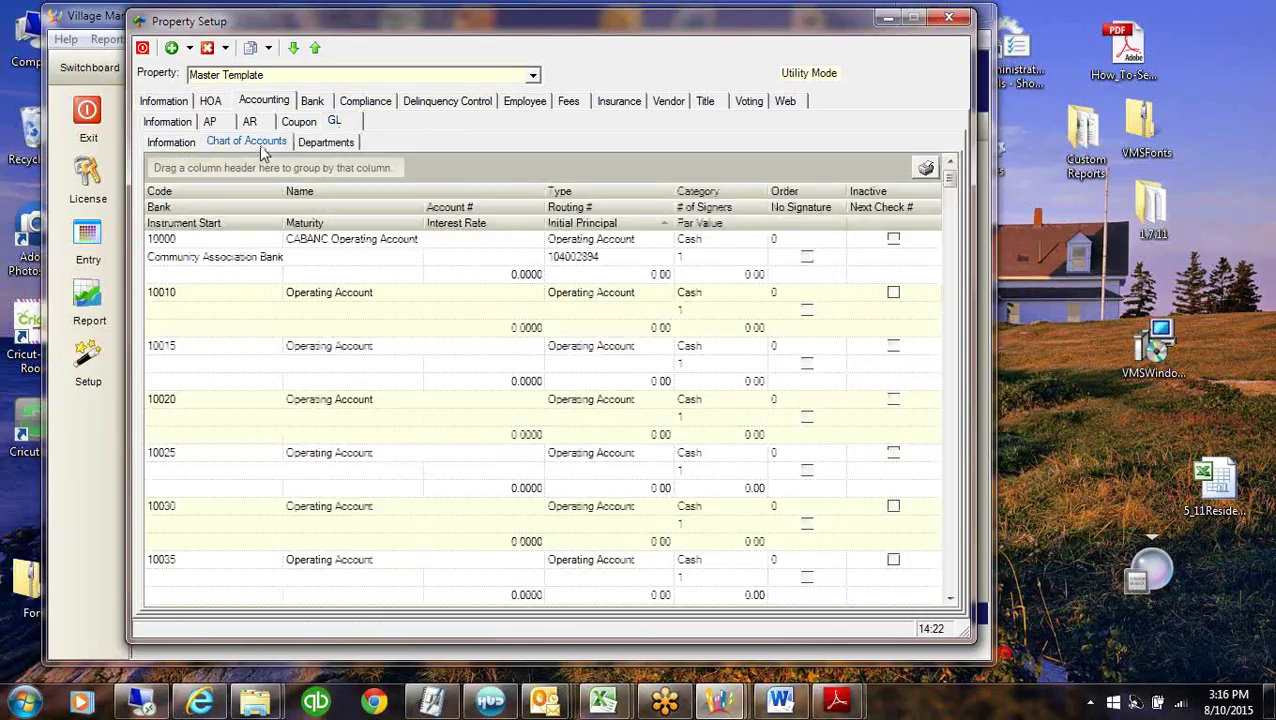
{"action": "left_click", "coordinate": [333, 147]}
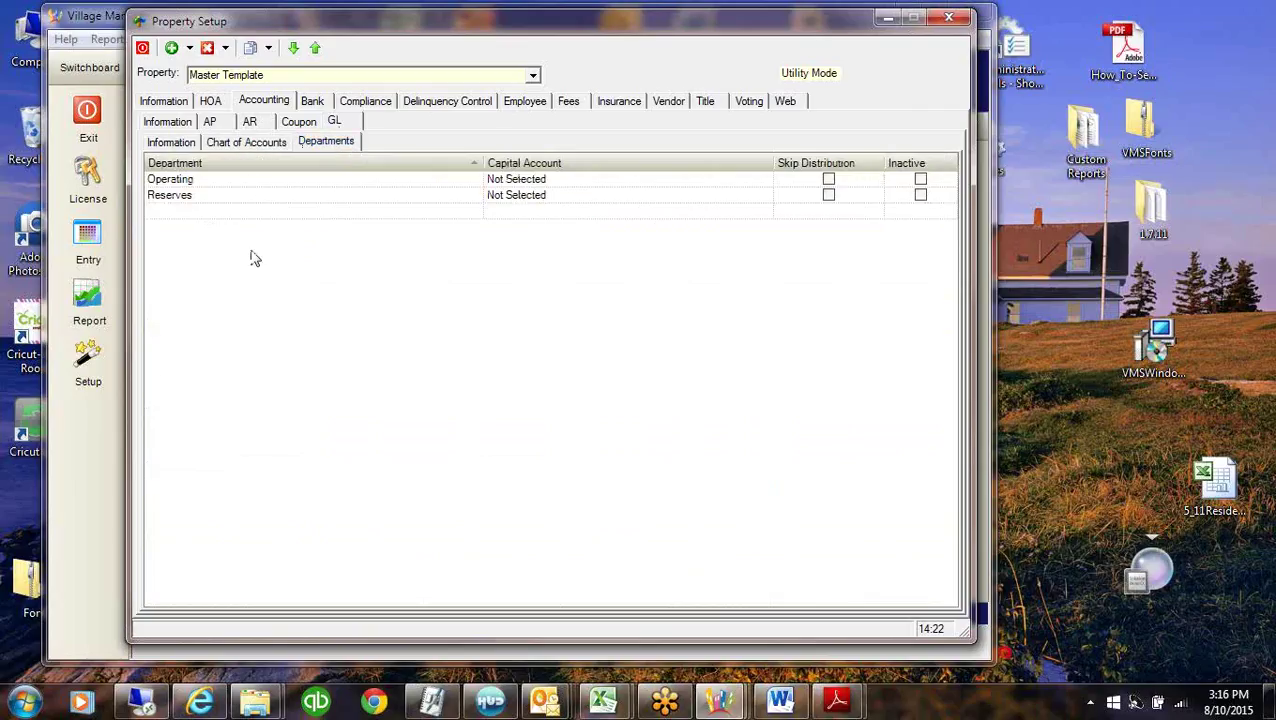
{"action": "left_click", "coordinate": [250, 122]}
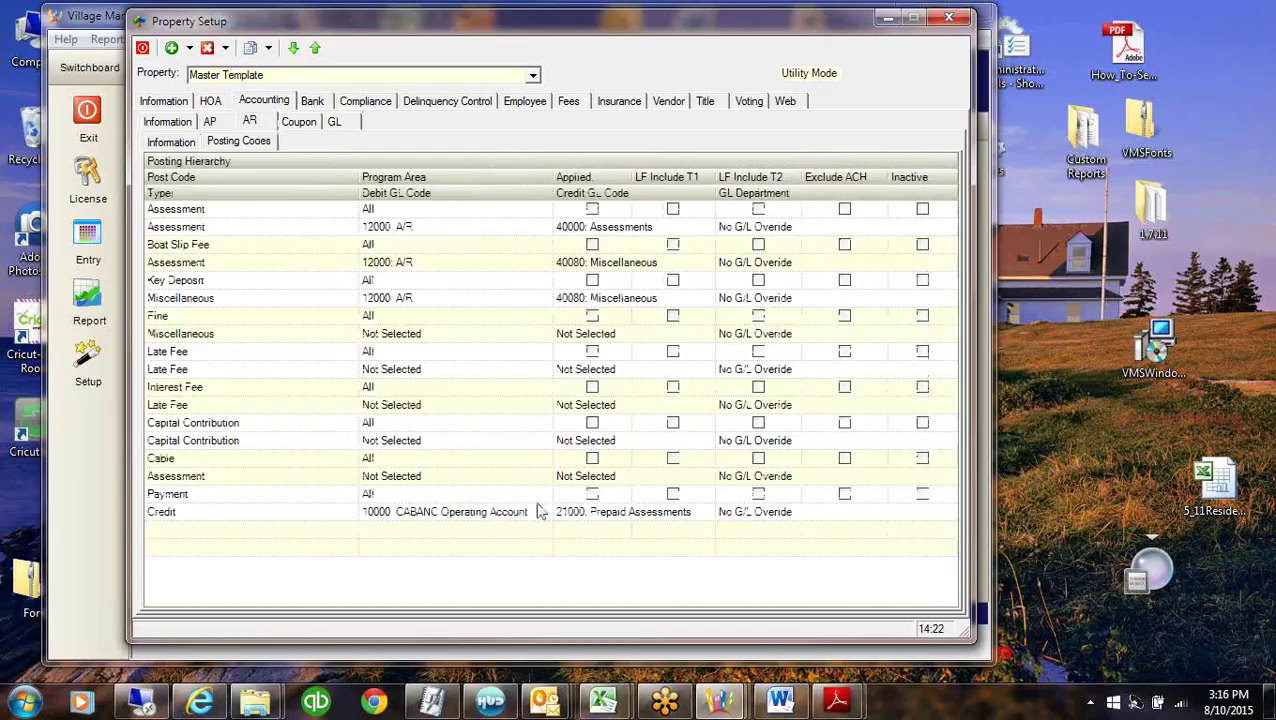
Set the debit GL code to 12000: A/R for the Miscellaneous, Late Fee, Capital Contribution and Assessment rows.
{"action": "left_click", "coordinate": [389, 337]}
{"action": "type", "text": "12000: A/R"}
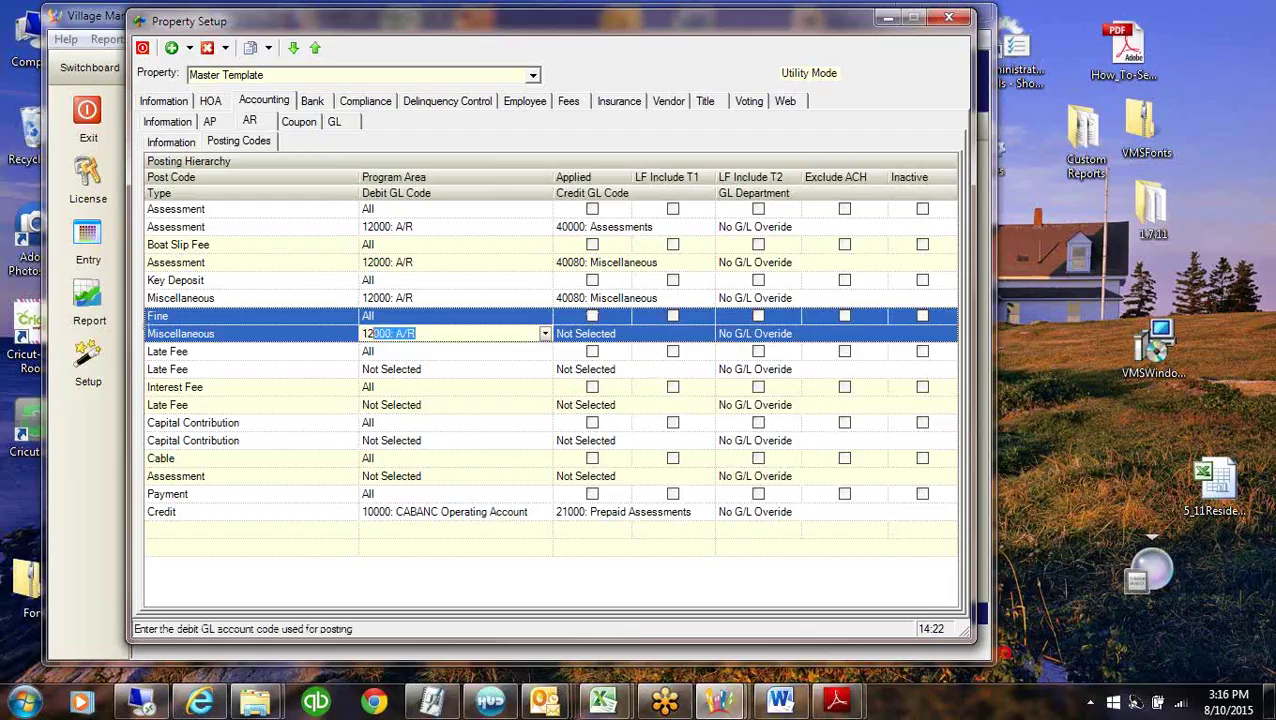
{"action": "left_click", "coordinate": [422, 370]}
{"action": "type", "text": "12000: A/R"}
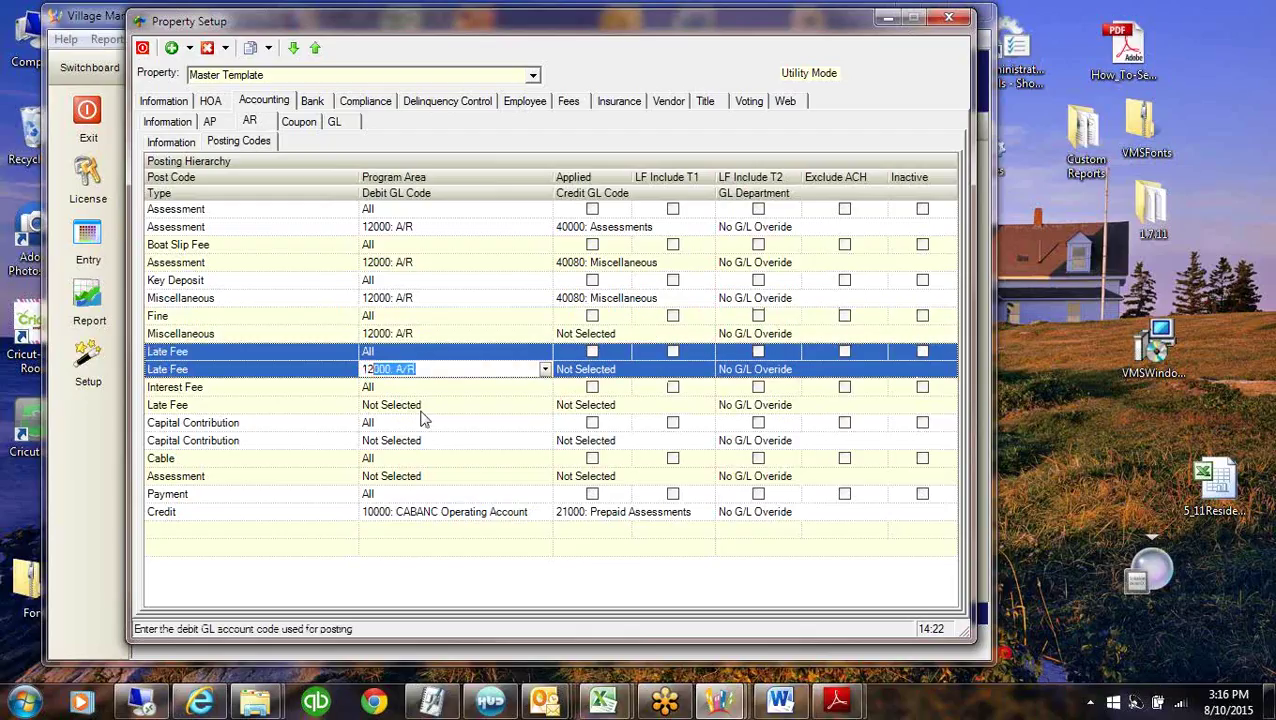
{"action": "left_click", "coordinate": [422, 405]}
{"action": "type", "text": "12000: A/R"}
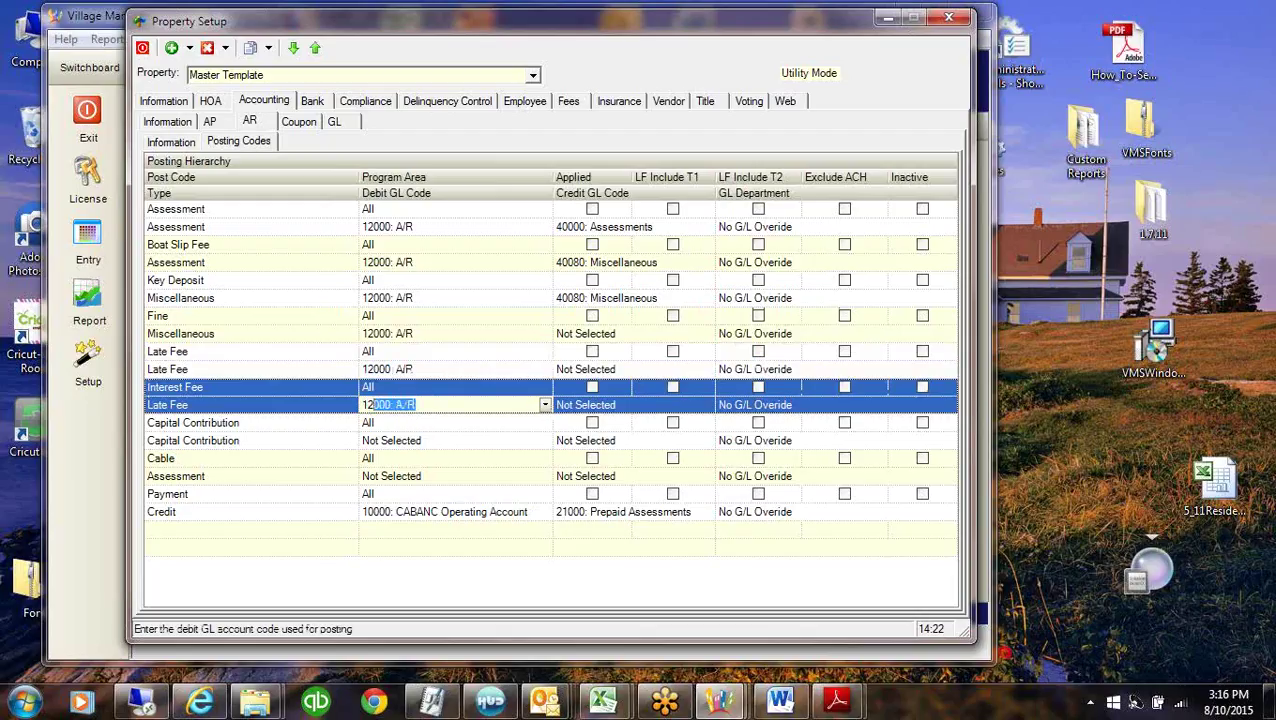
{"action": "left_click", "coordinate": [418, 441]}
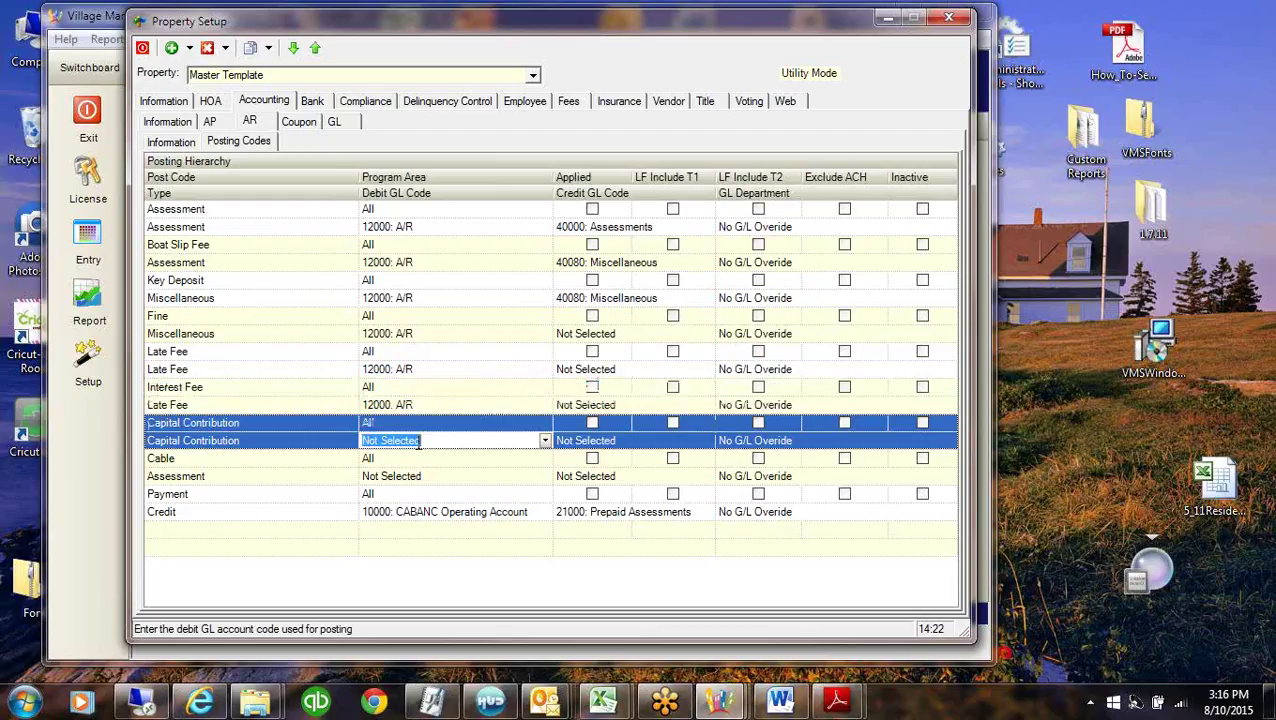
{"action": "type", "text": "12000: A/R"}
{"action": "left_click", "coordinate": [441, 476]}
{"action": "type", "text": "12"}
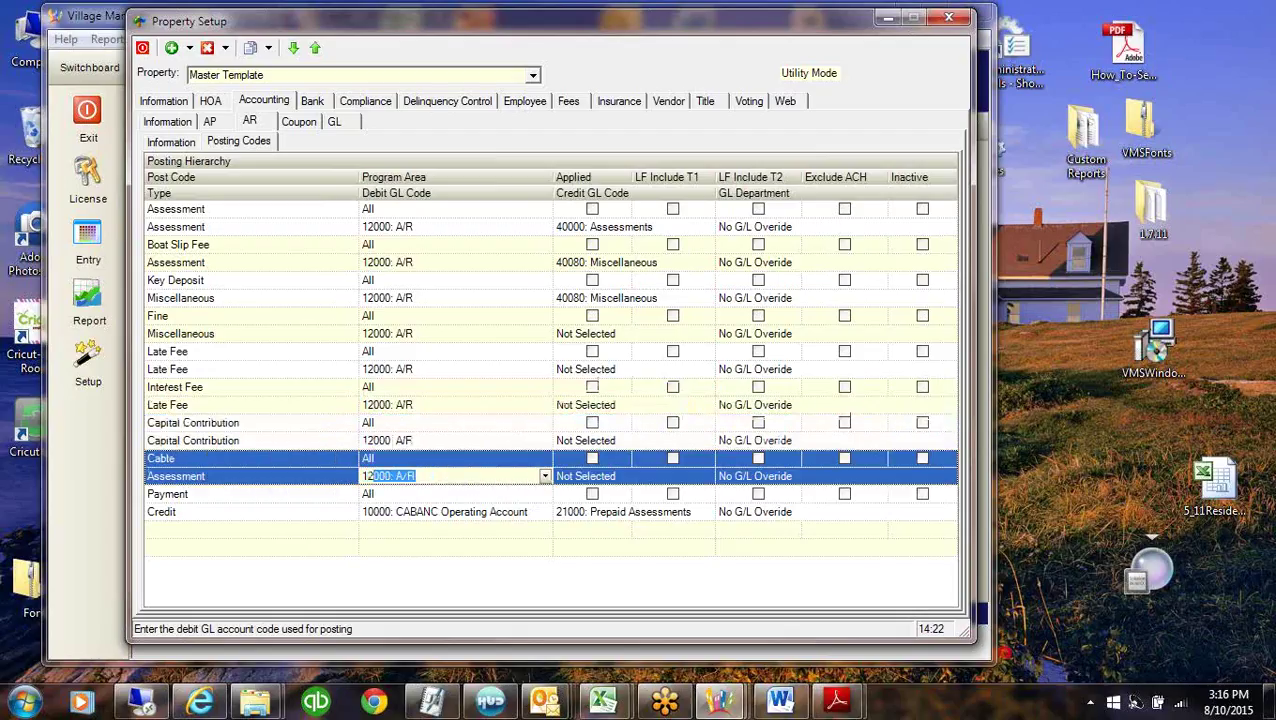
{"action": "left_click", "coordinate": [211, 122]}
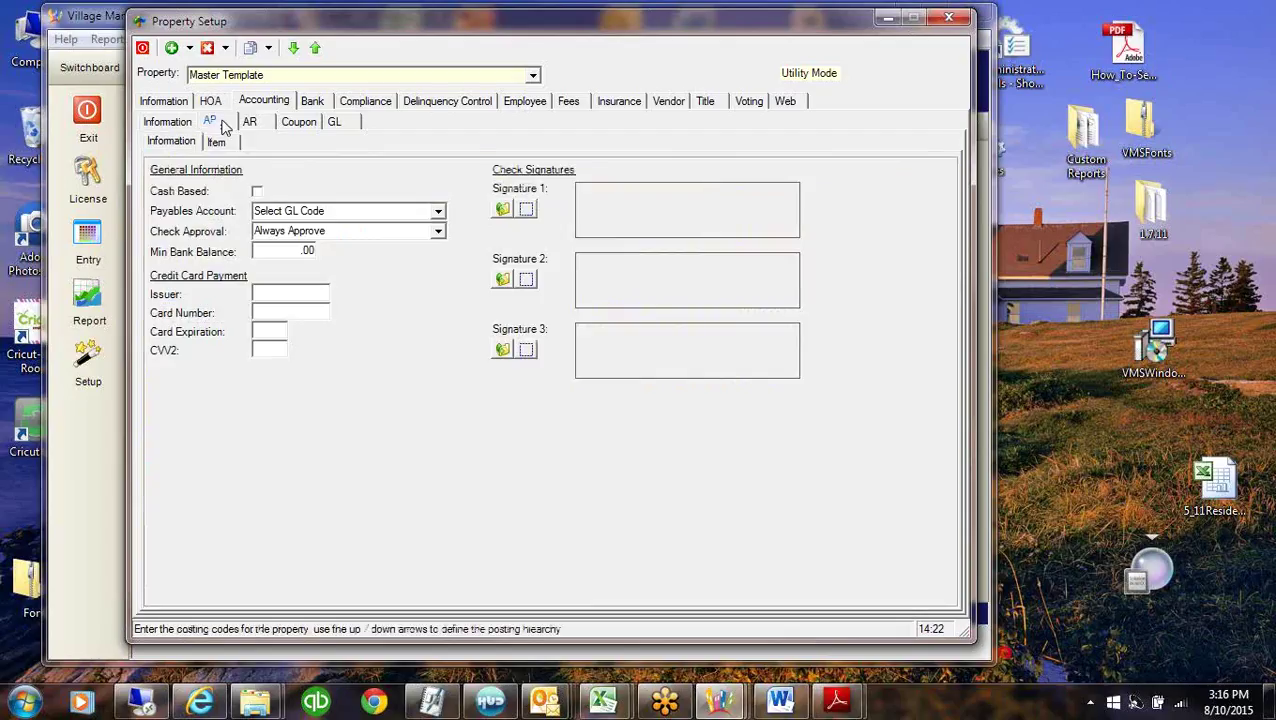
Choose 20000: Accounts Payable as the Master Template's payables account.
{"action": "left_click", "coordinate": [437, 213]}
{"action": "left_click", "coordinate": [364, 249]}
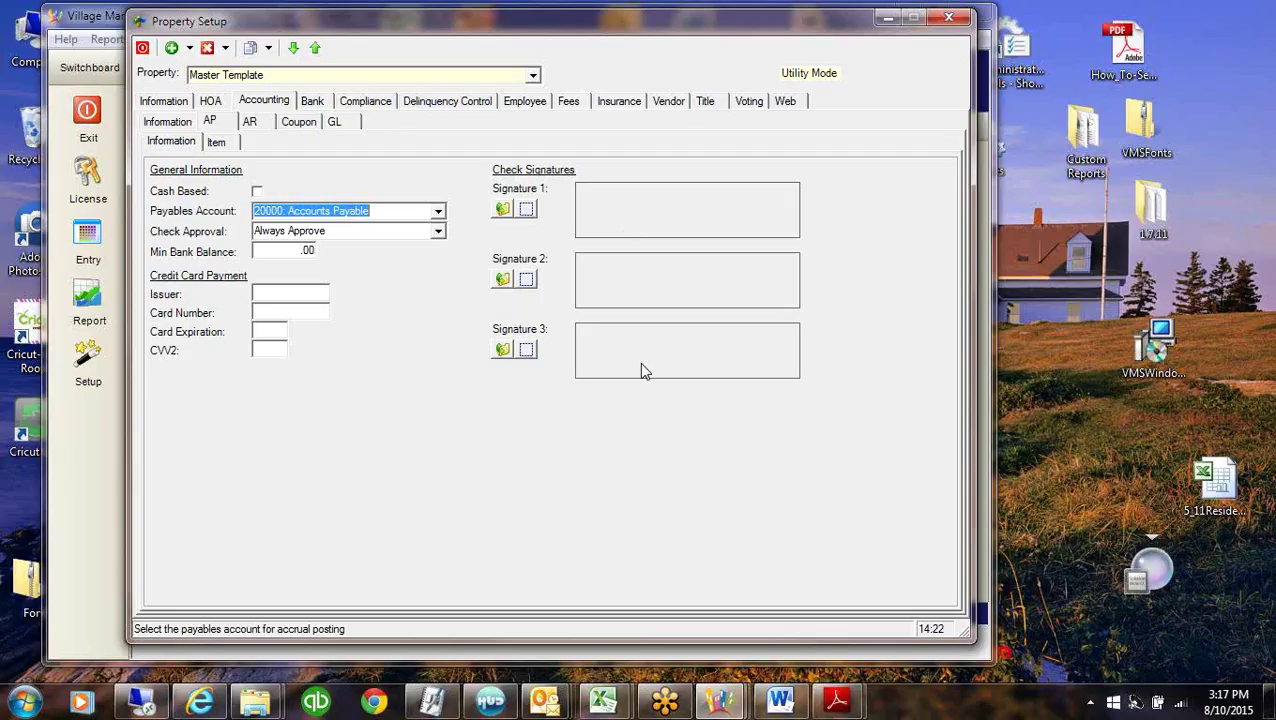
{"action": "left_click", "coordinate": [533, 75]}
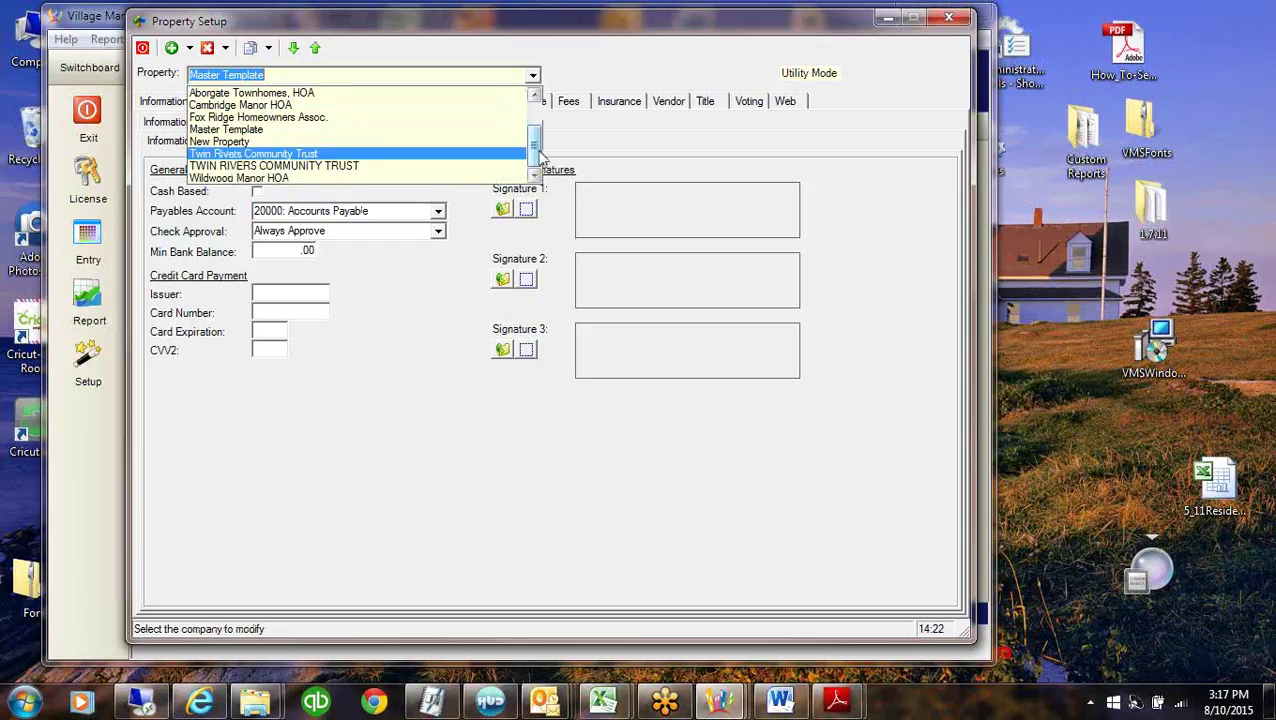
Switch to Village of Woodlea and review its check approval, AR posting codes, coupon and accounting information.
{"action": "scroll", "coordinate": [470, 125], "scroll_direction": "up", "scroll_amount": 2}
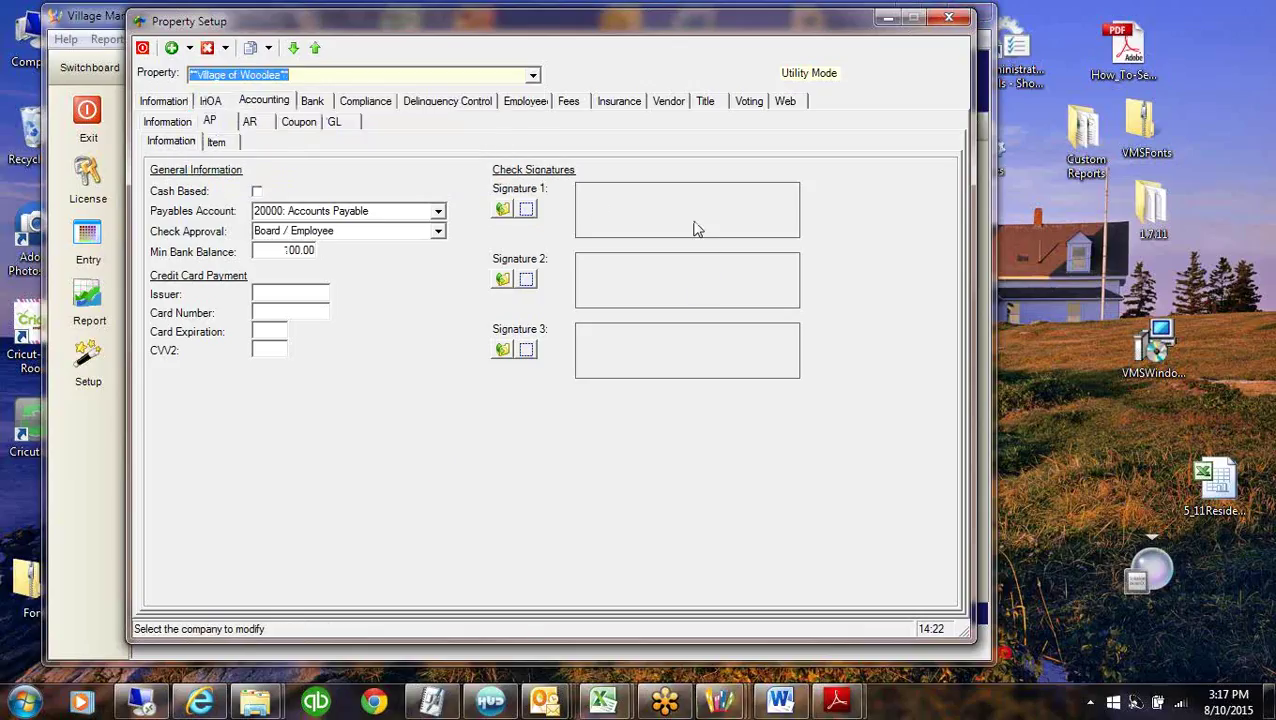
{"action": "left_click", "coordinate": [527, 211]}
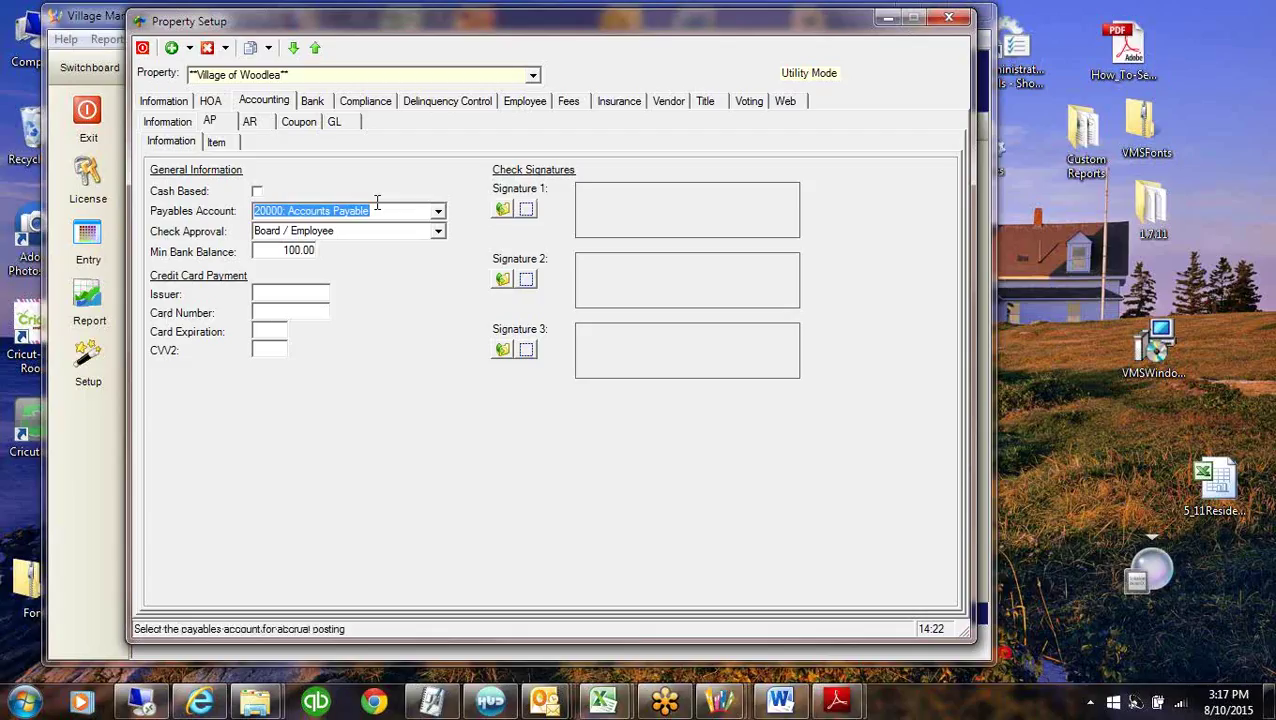
{"action": "left_click", "coordinate": [281, 235]}
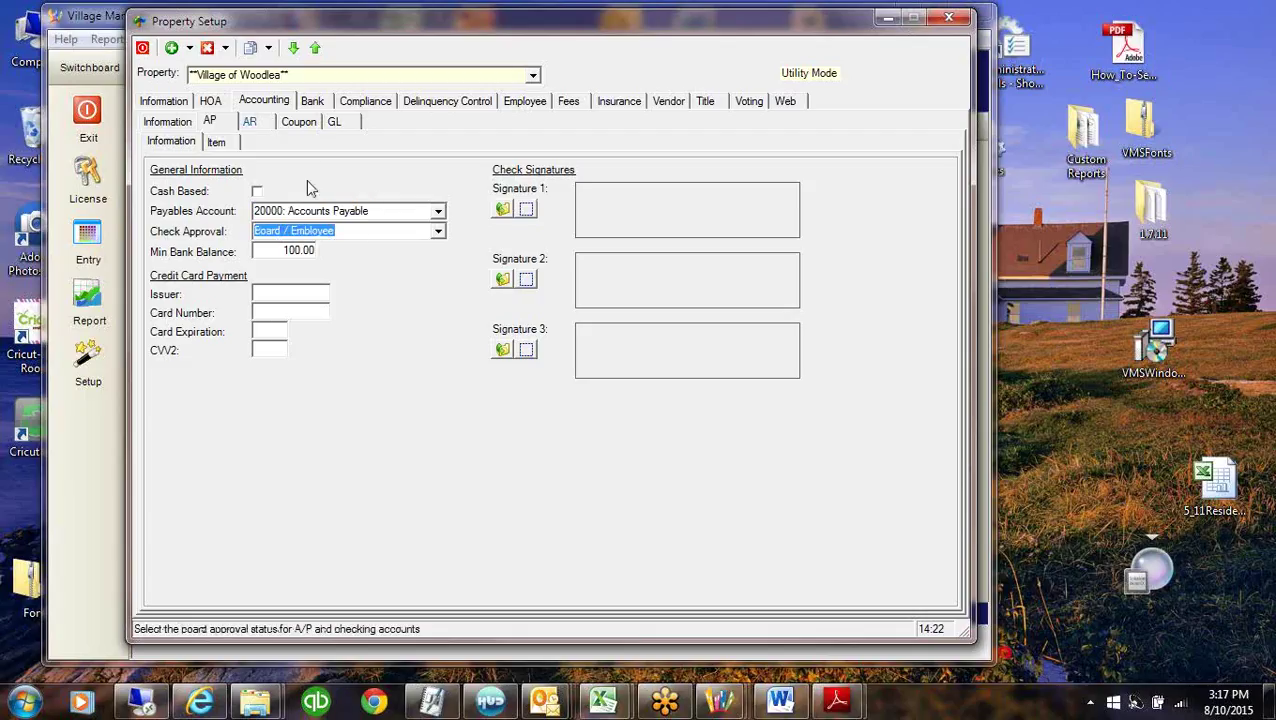
{"action": "left_click", "coordinate": [264, 125]}
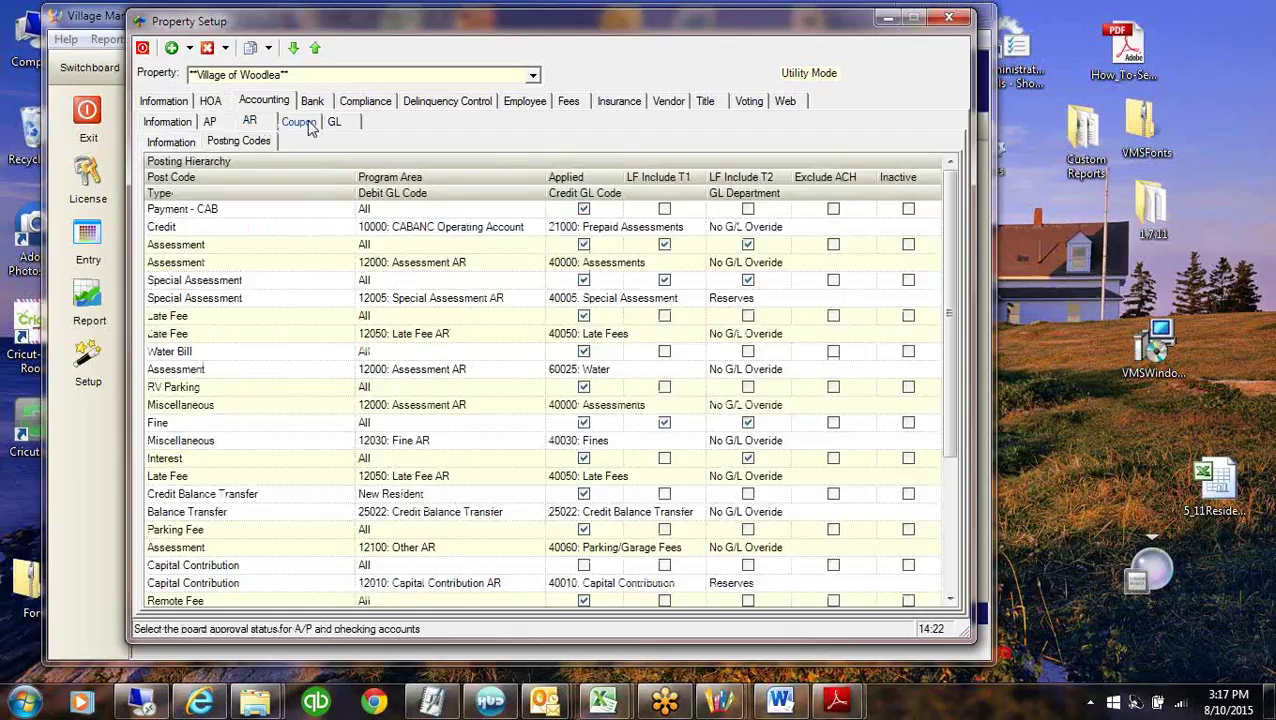
{"action": "left_click", "coordinate": [298, 122]}
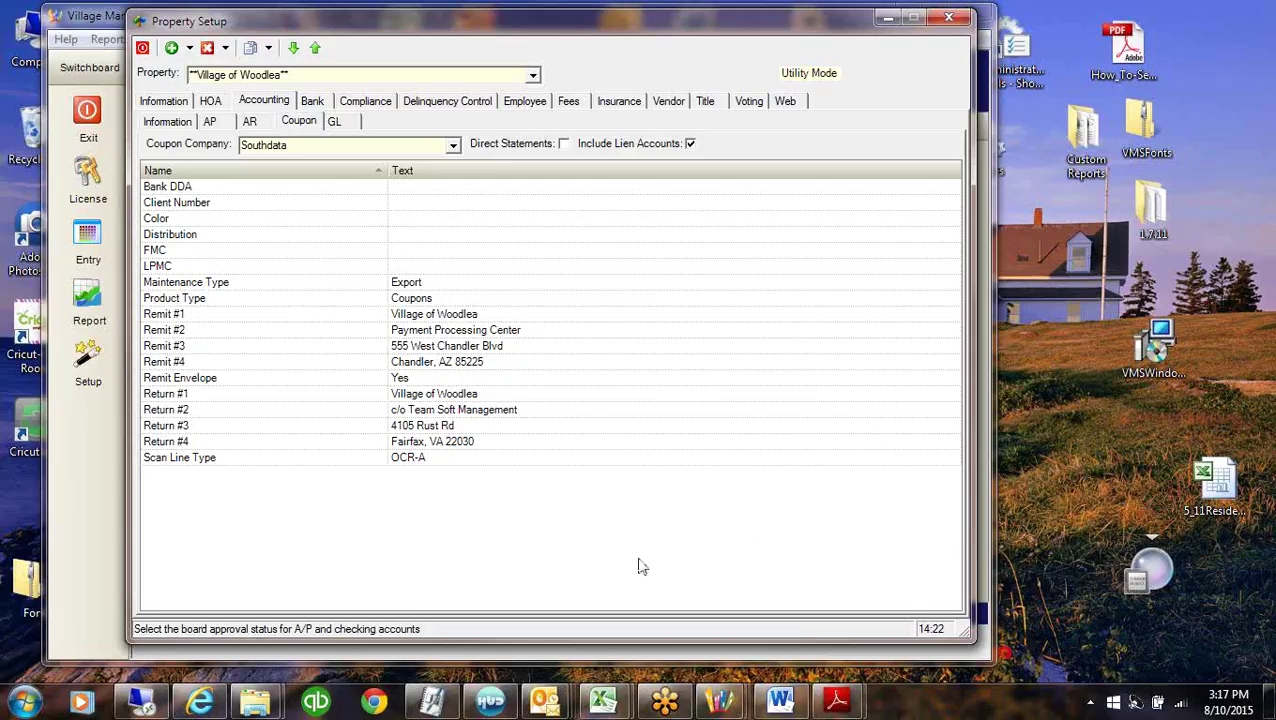
{"action": "left_click", "coordinate": [162, 122]}
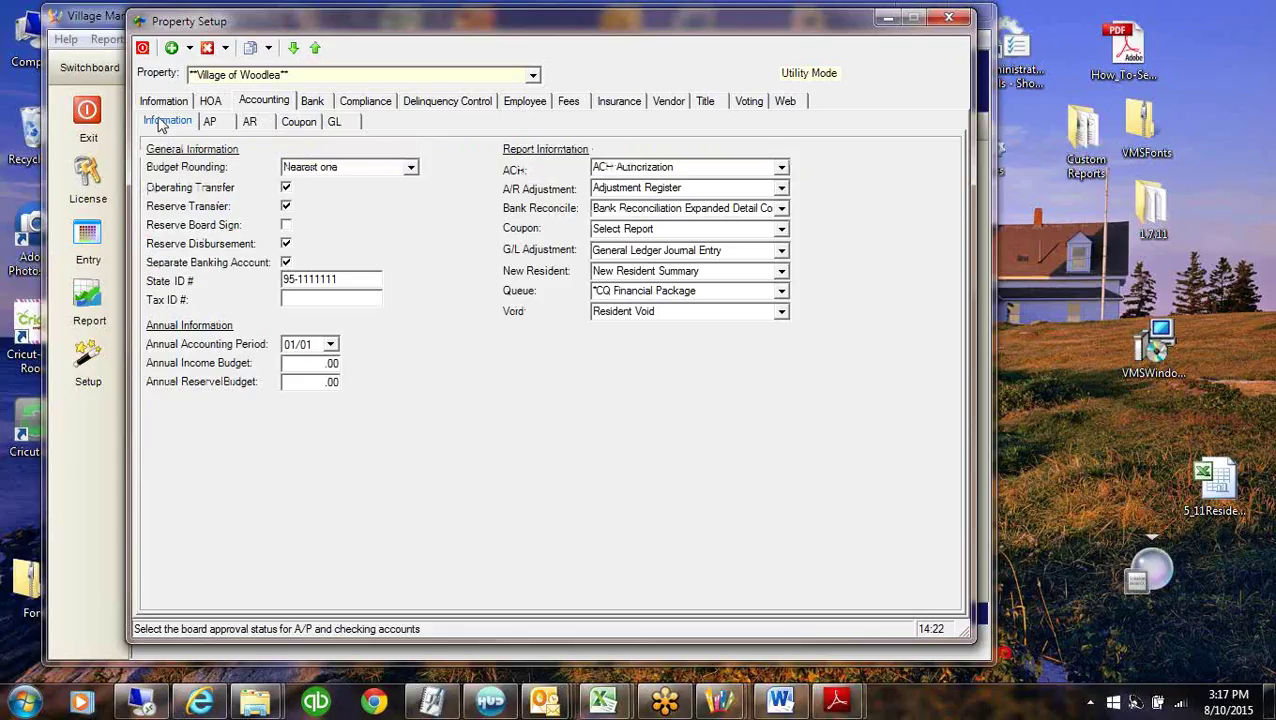